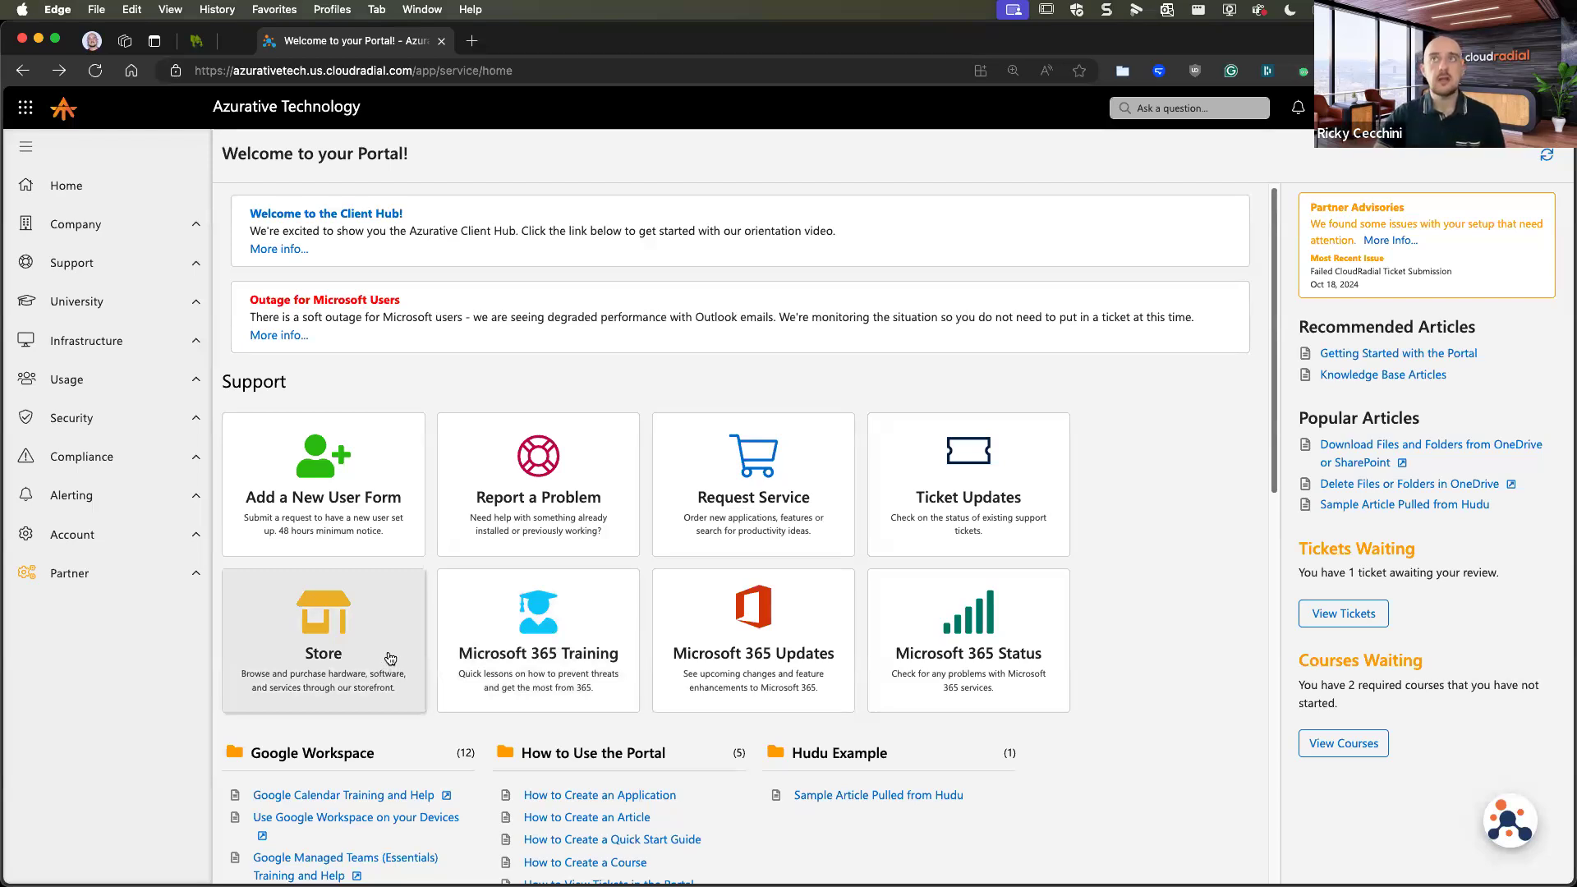
Open the Store and view the $4,500.00 New Employee Bundle with laptop, cable and M365 license.
{"action": "left_click", "coordinate": [390, 658]}
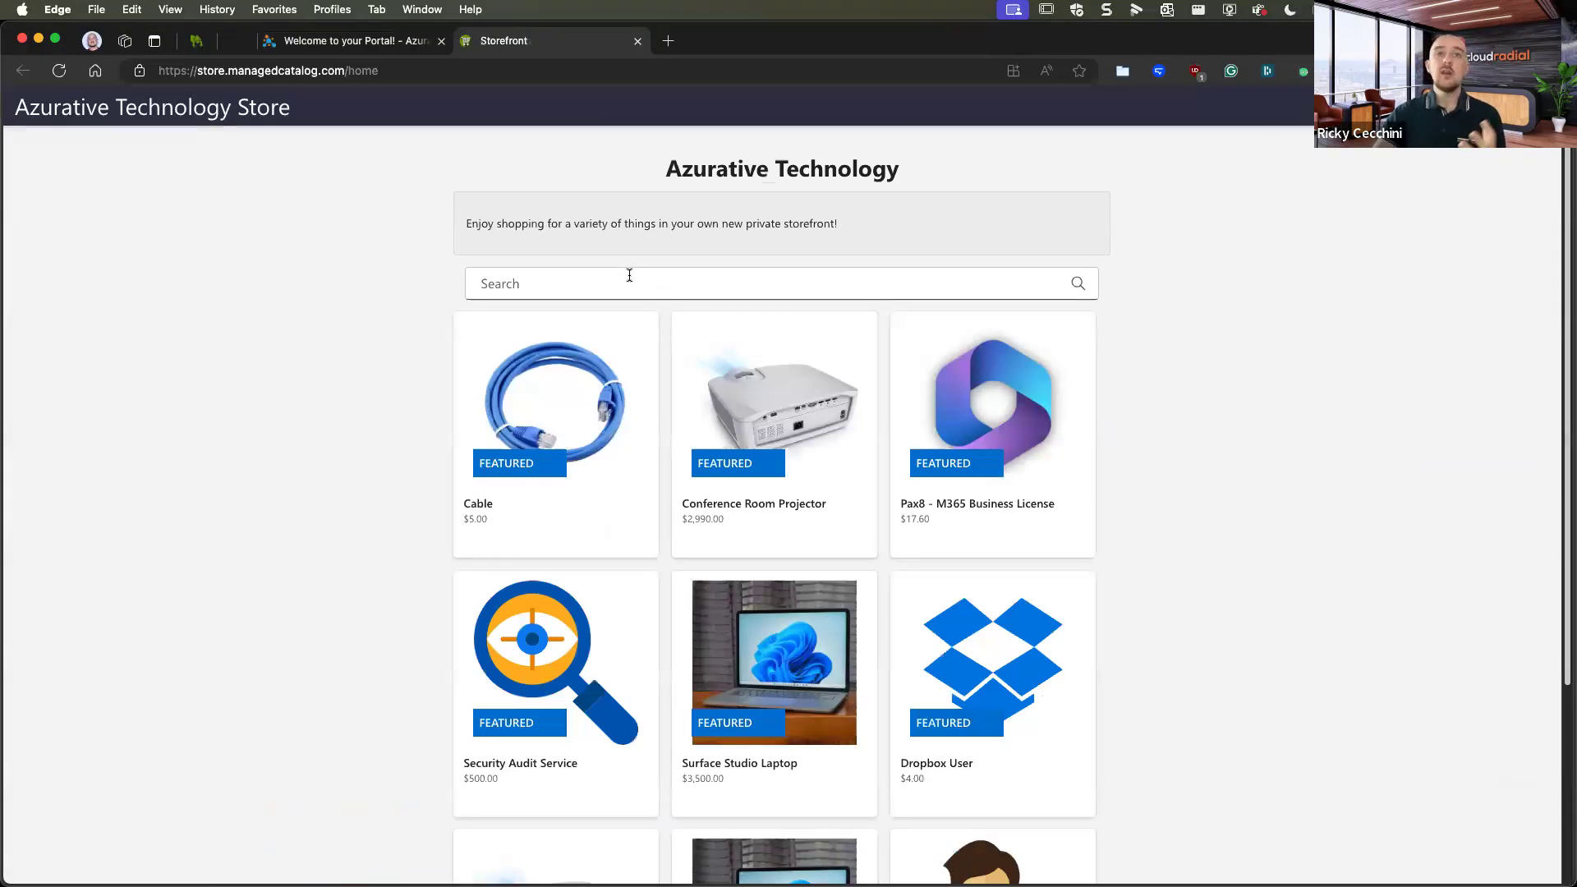
{"action": "scroll", "coordinate": [822, 370], "scroll_direction": "down", "scroll_amount": 2}
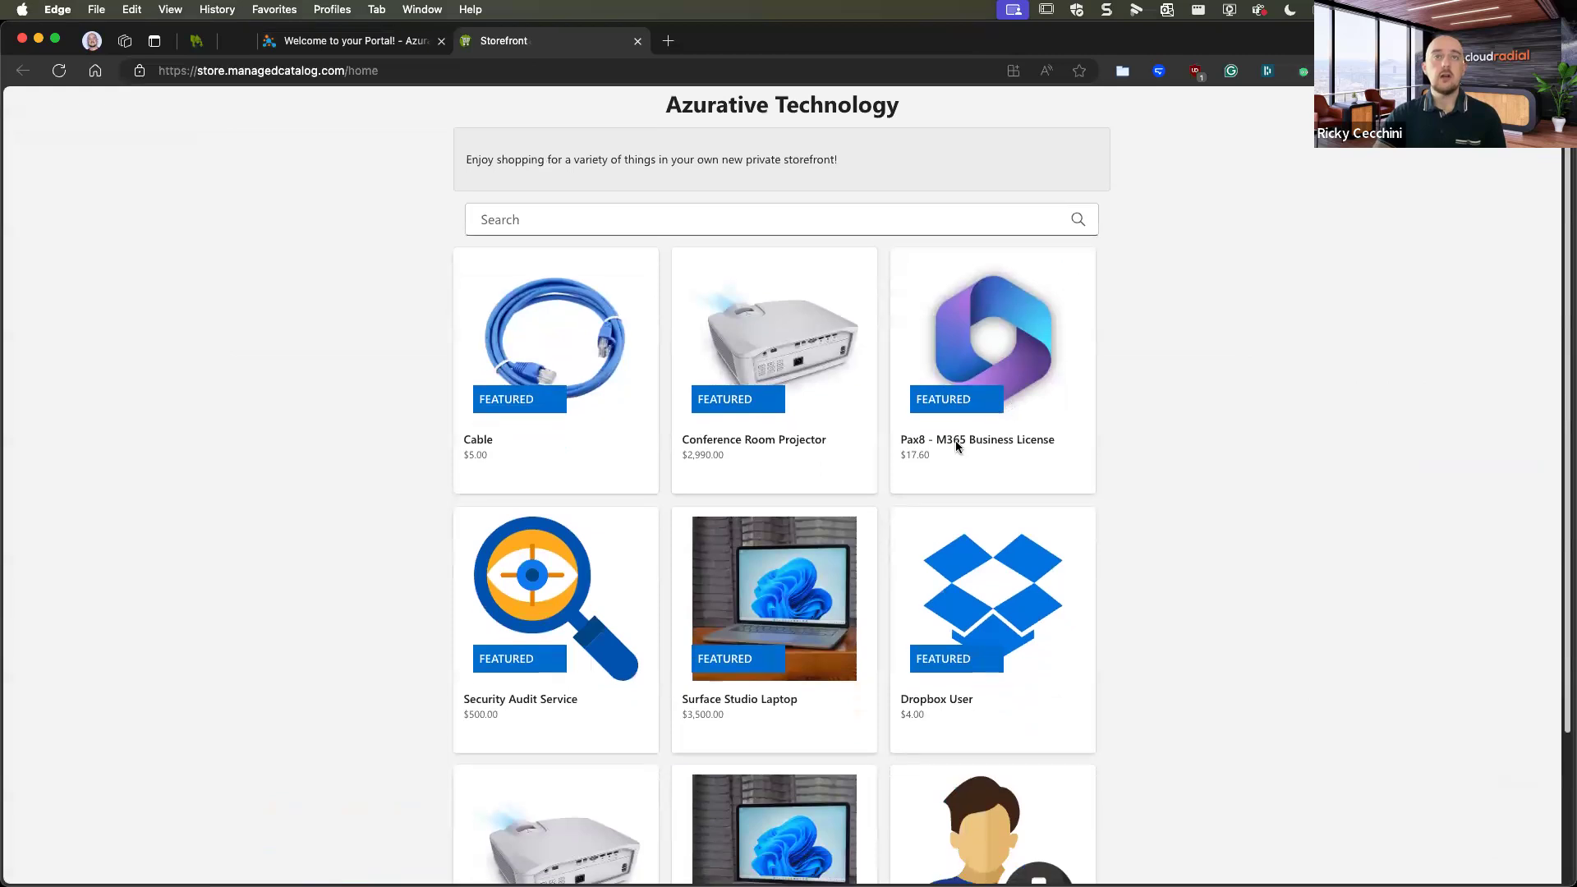
{"action": "scroll", "coordinate": [903, 509], "scroll_direction": "down", "scroll_amount": 4}
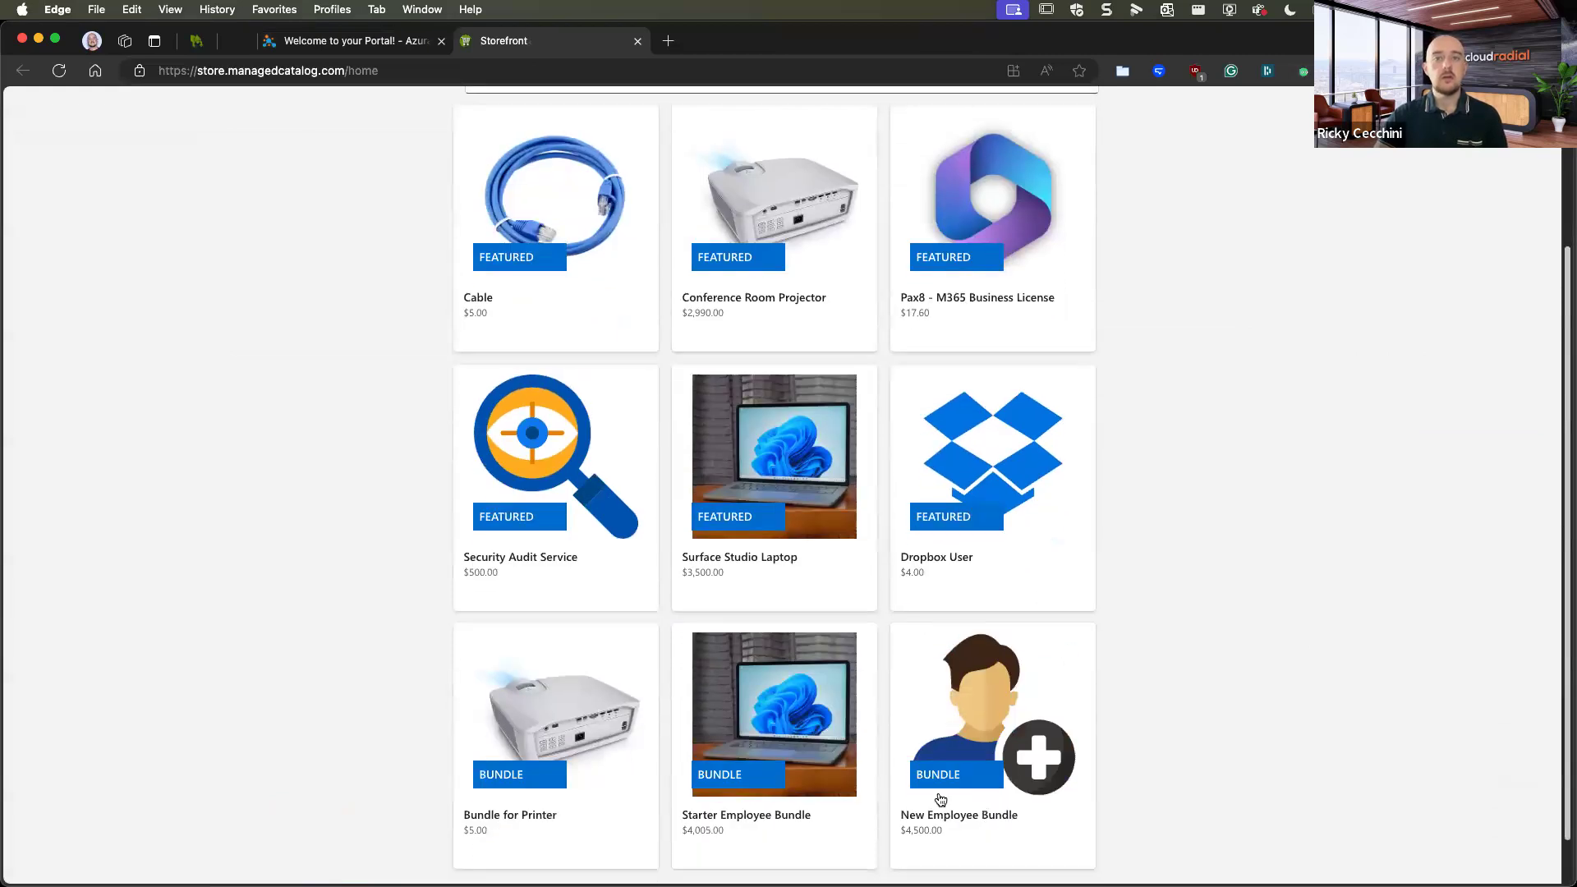
{"action": "left_click", "coordinate": [991, 744]}
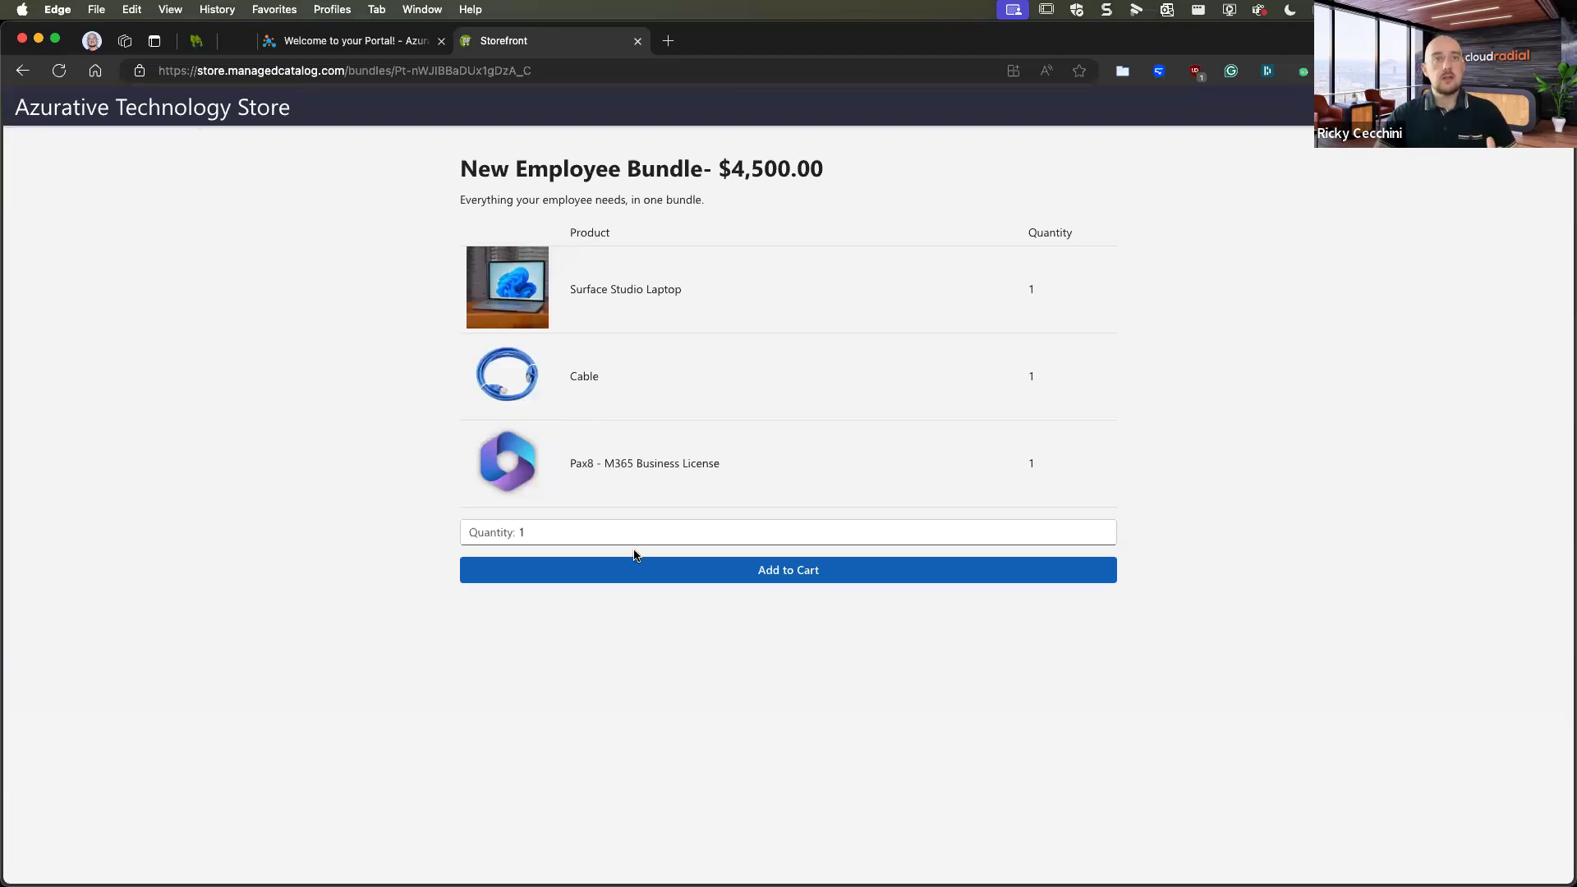
Add the New Employee Bundle and the $500.00 Security Audit Service to the cart, then view it.
{"action": "left_click", "coordinate": [663, 573]}
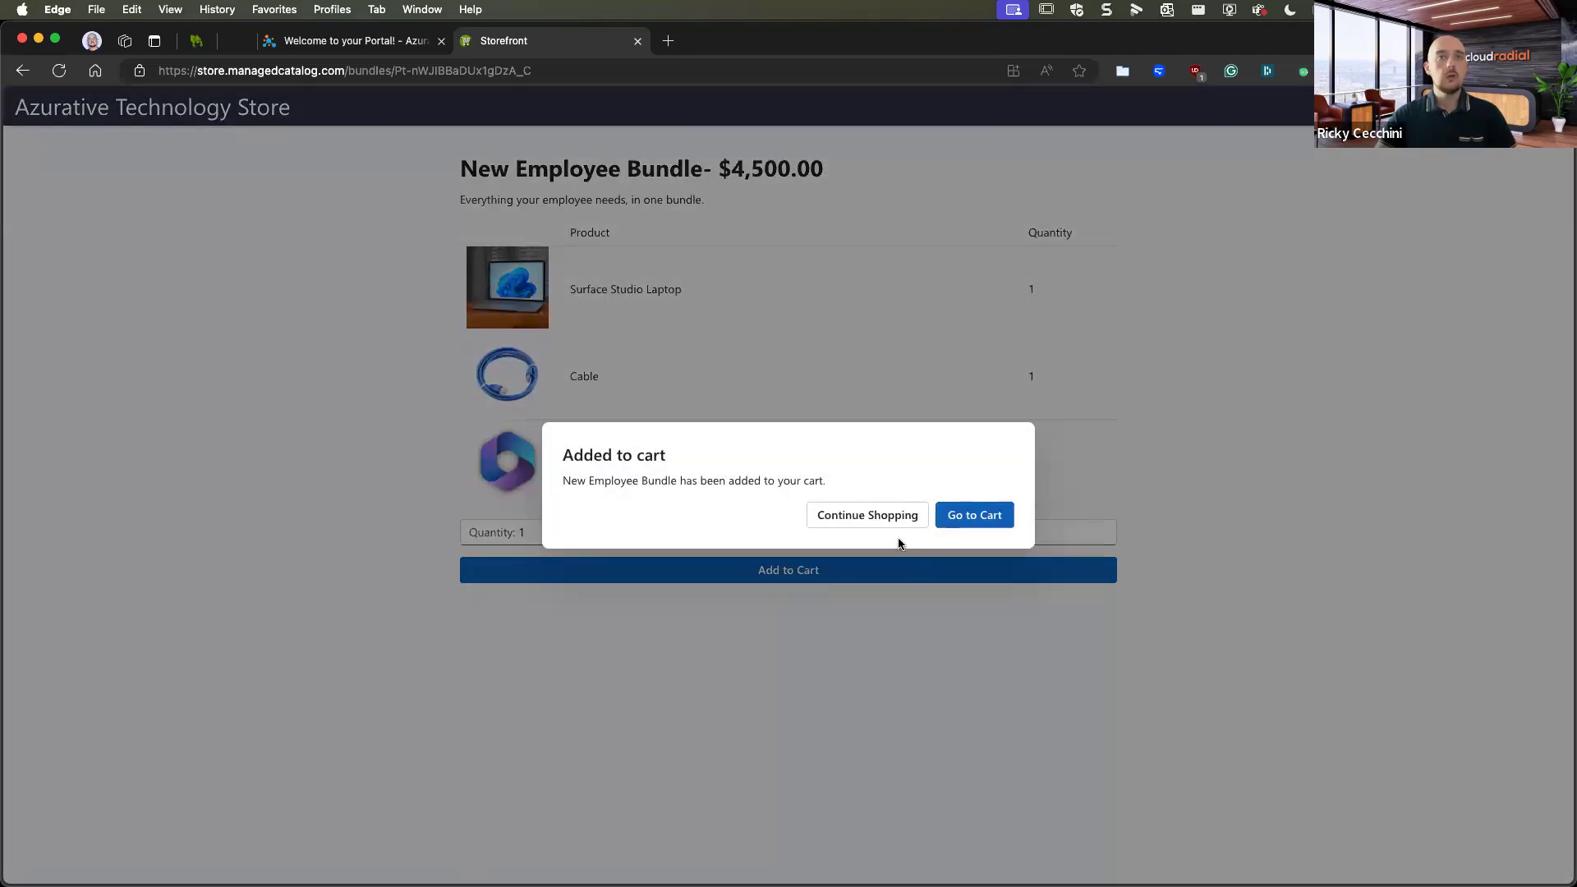
{"action": "left_click", "coordinate": [903, 519]}
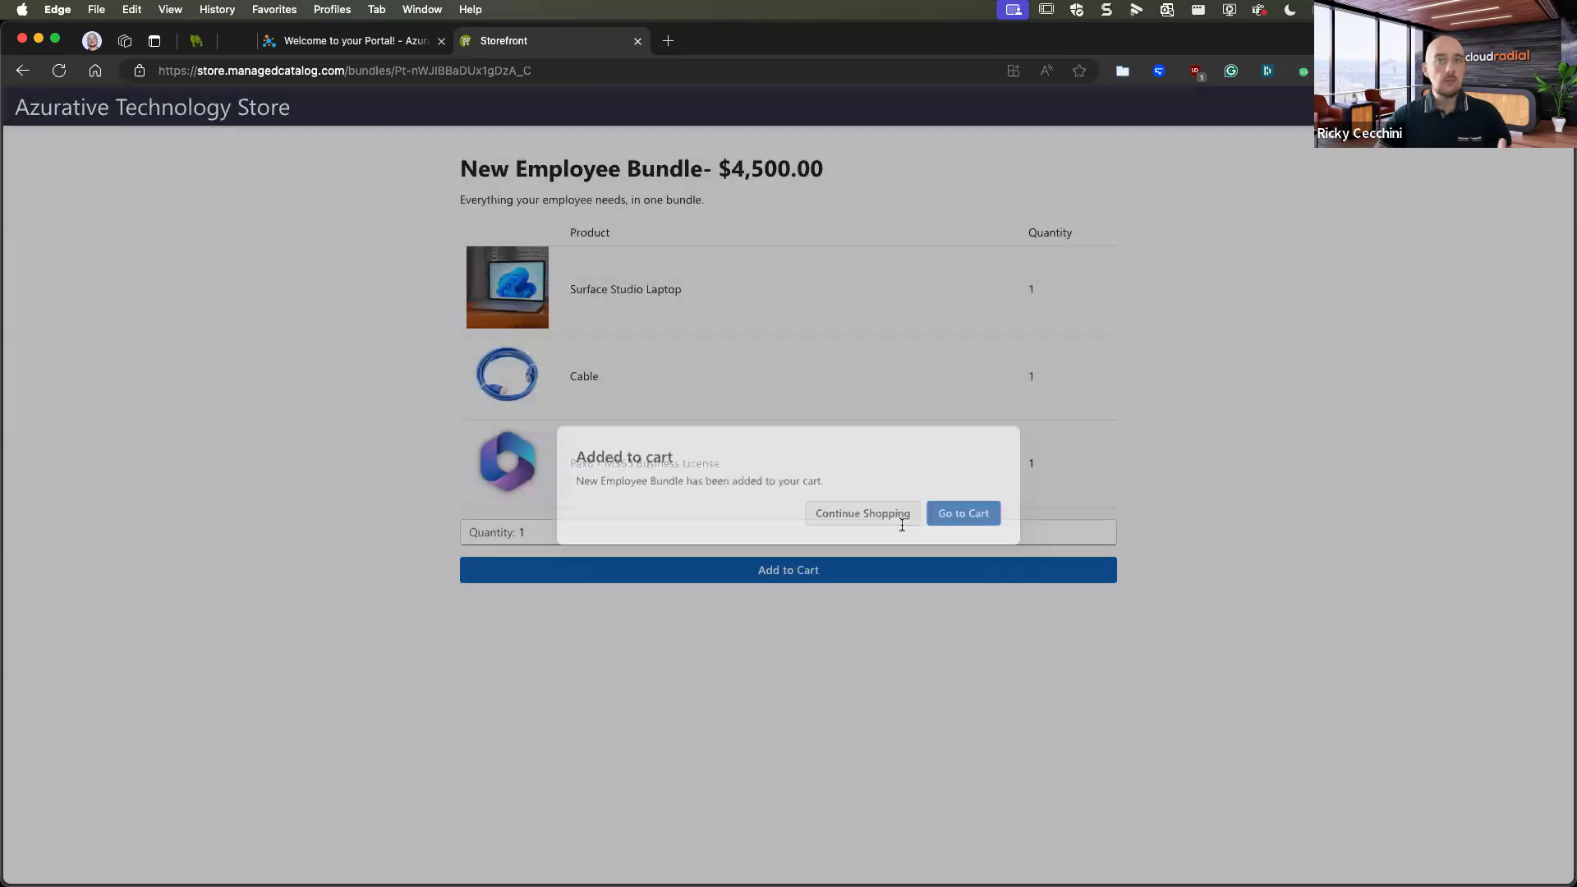
{"action": "scroll", "coordinate": [549, 317], "scroll_direction": "up", "scroll_amount": 3}
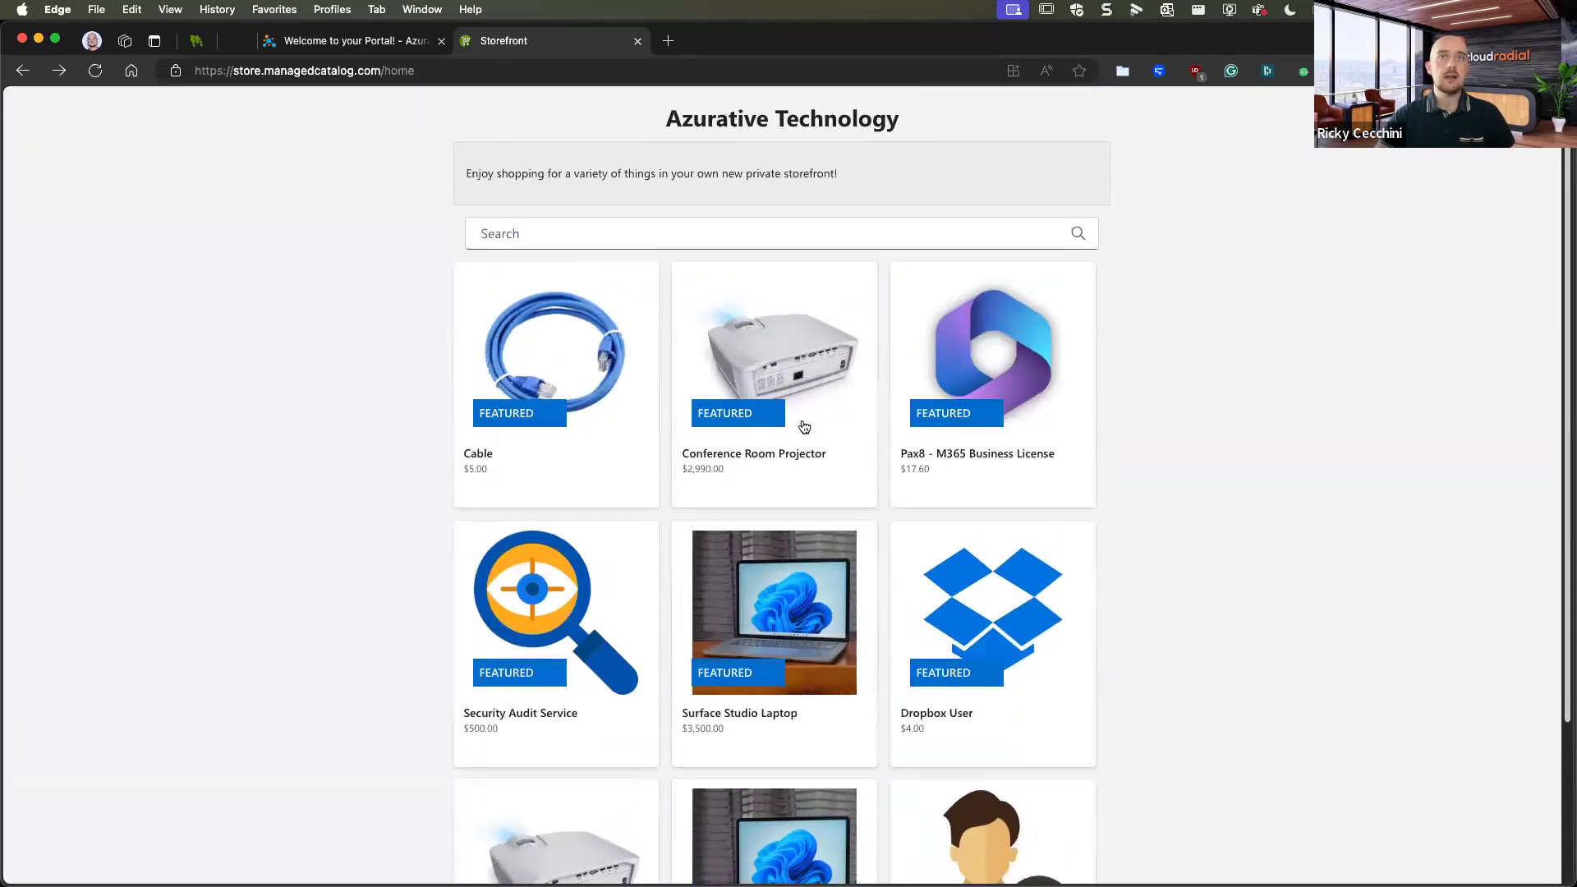
{"action": "left_click", "coordinate": [596, 690]}
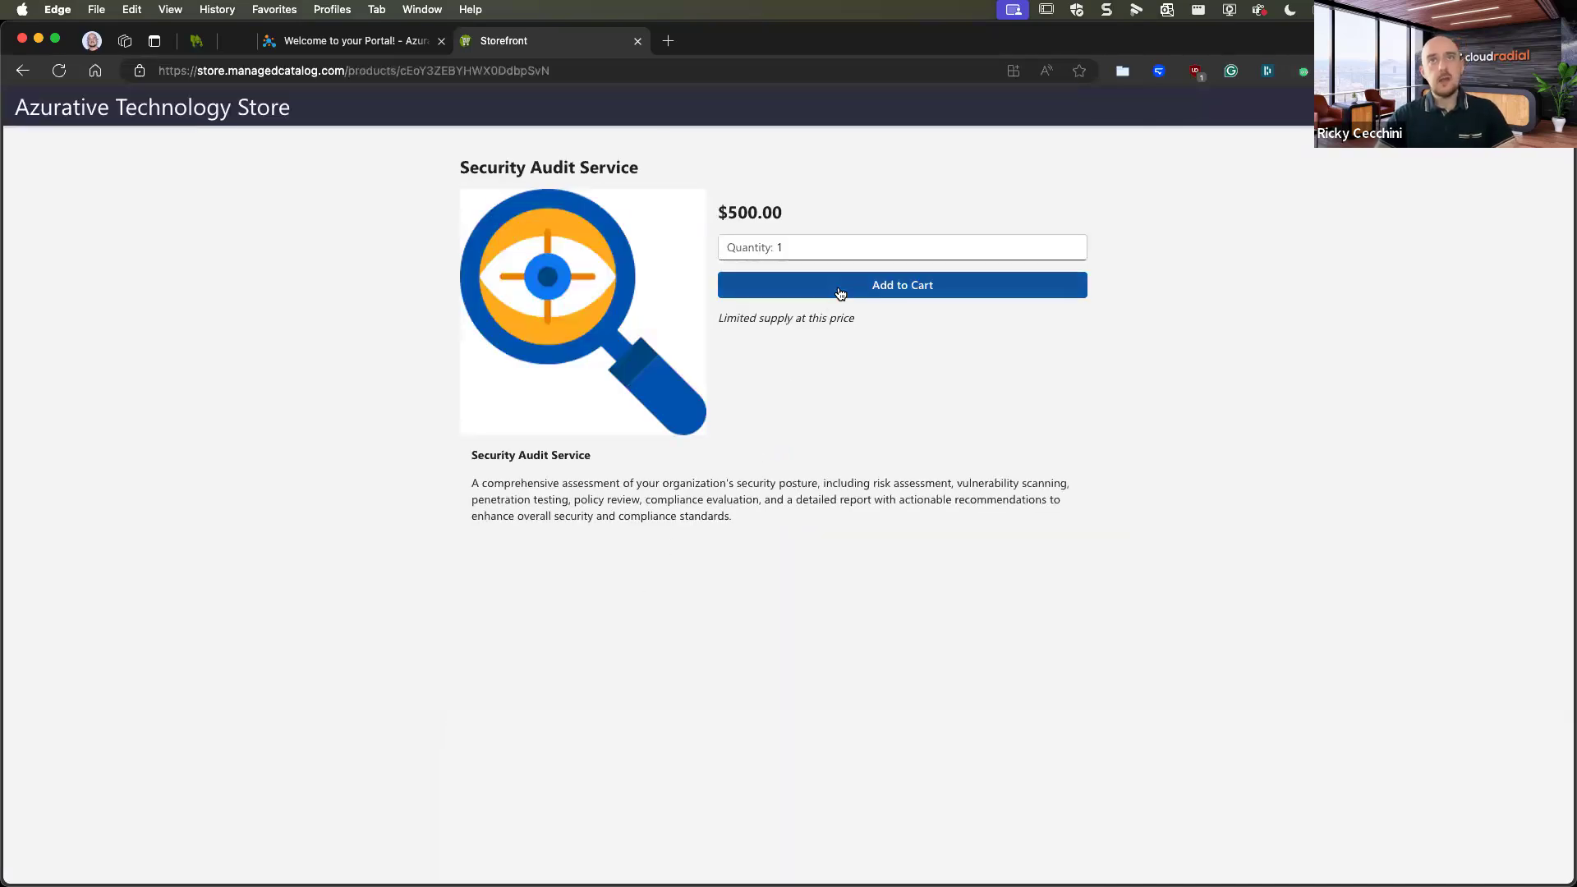
{"action": "left_click", "coordinate": [840, 294]}
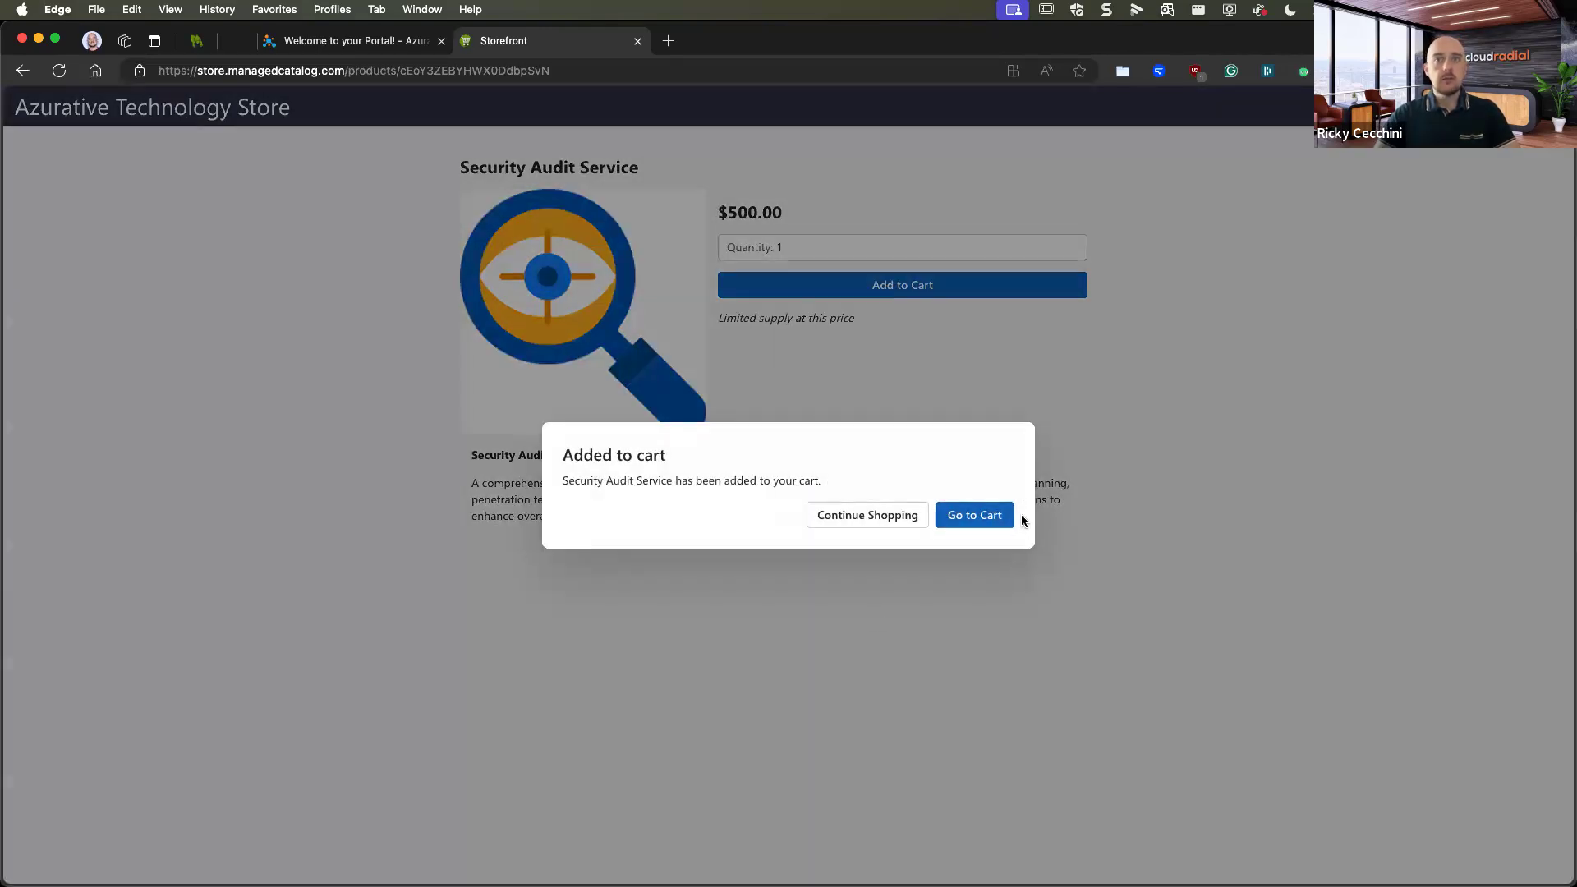
{"action": "left_click", "coordinate": [985, 515]}
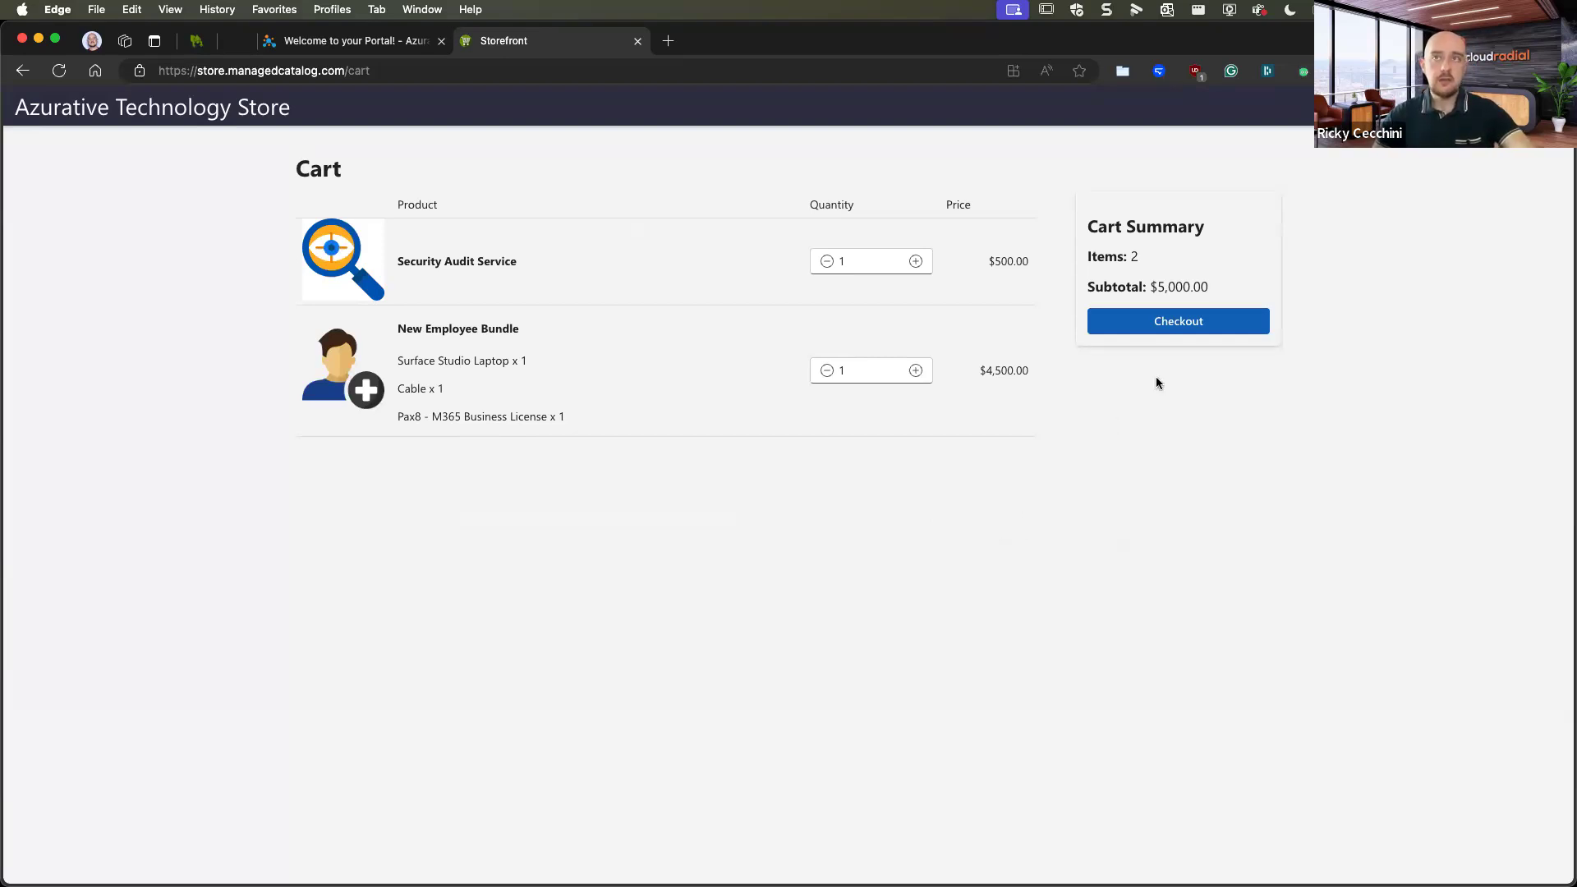
Check out the cart, entering N/A as the additional order information.
{"action": "left_click", "coordinate": [1185, 340]}
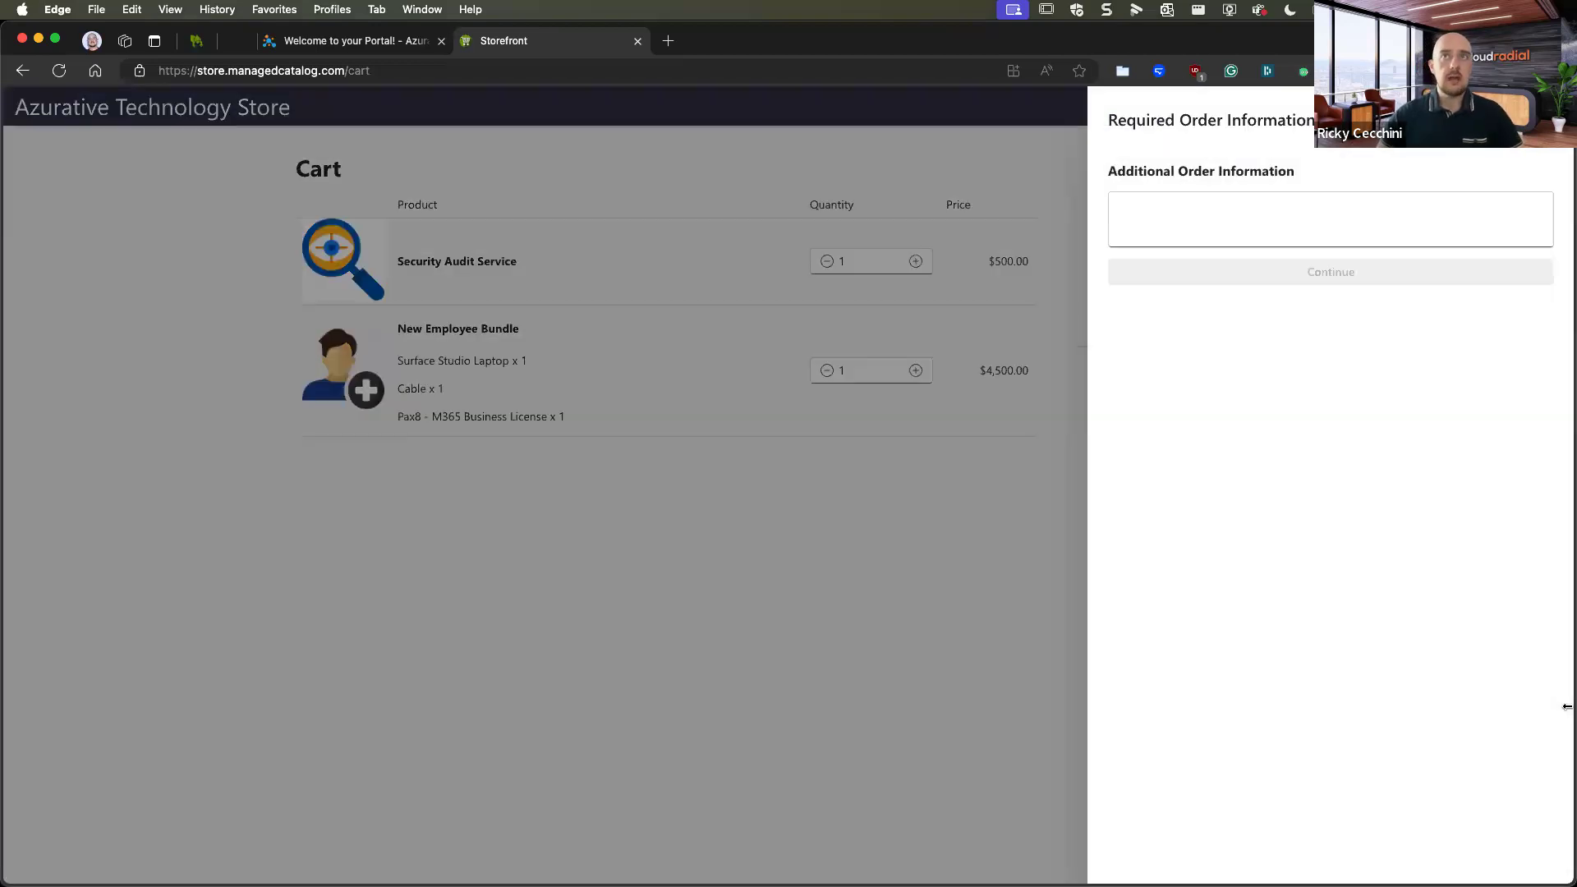
{"action": "left_click", "coordinate": [1279, 207]}
{"action": "type", "text": "N/A"}
{"action": "left_click", "coordinate": [1239, 279]}
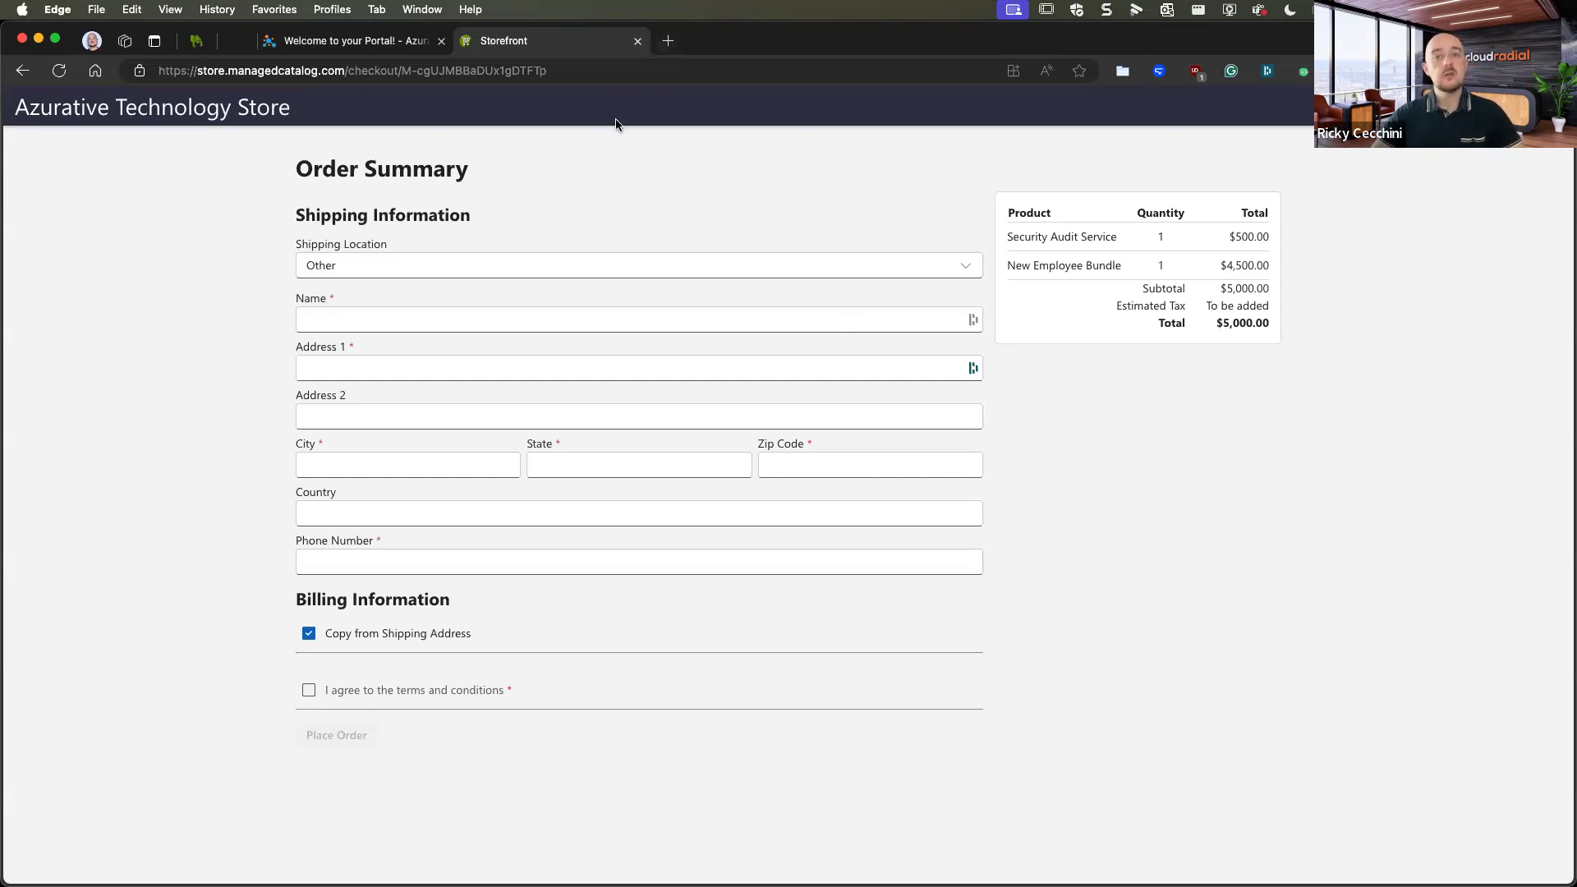
Go back from the Order Summary to the store home page, then return to the client portal.
{"action": "key", "text": "super+bracketleft"}
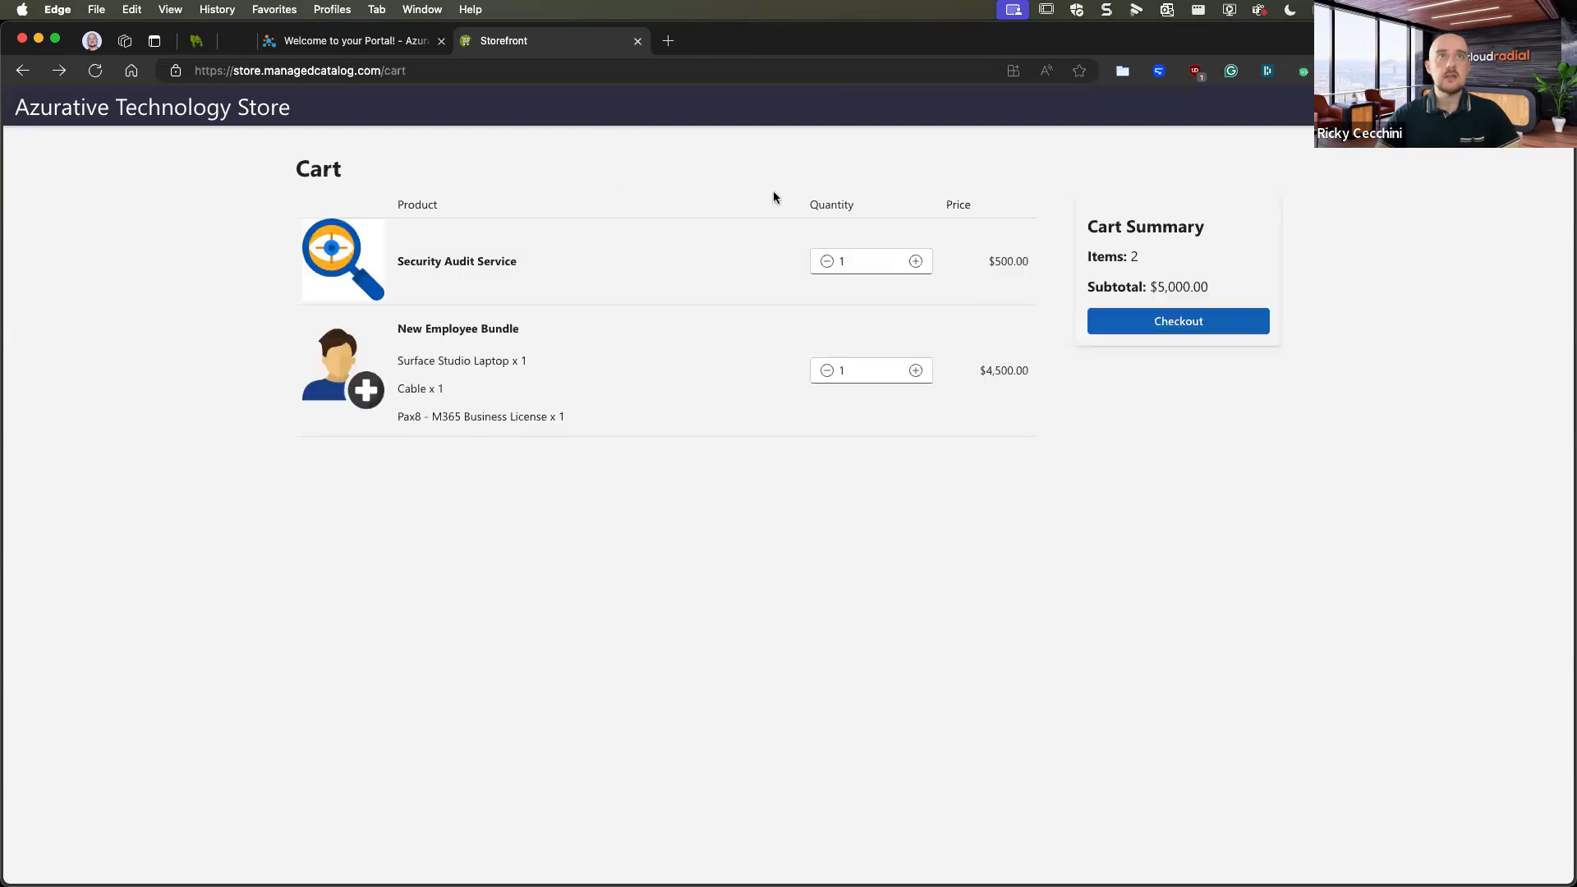
{"action": "key", "text": "super+bracketleft"}
{"action": "key", "text": "super+bracketleft"}
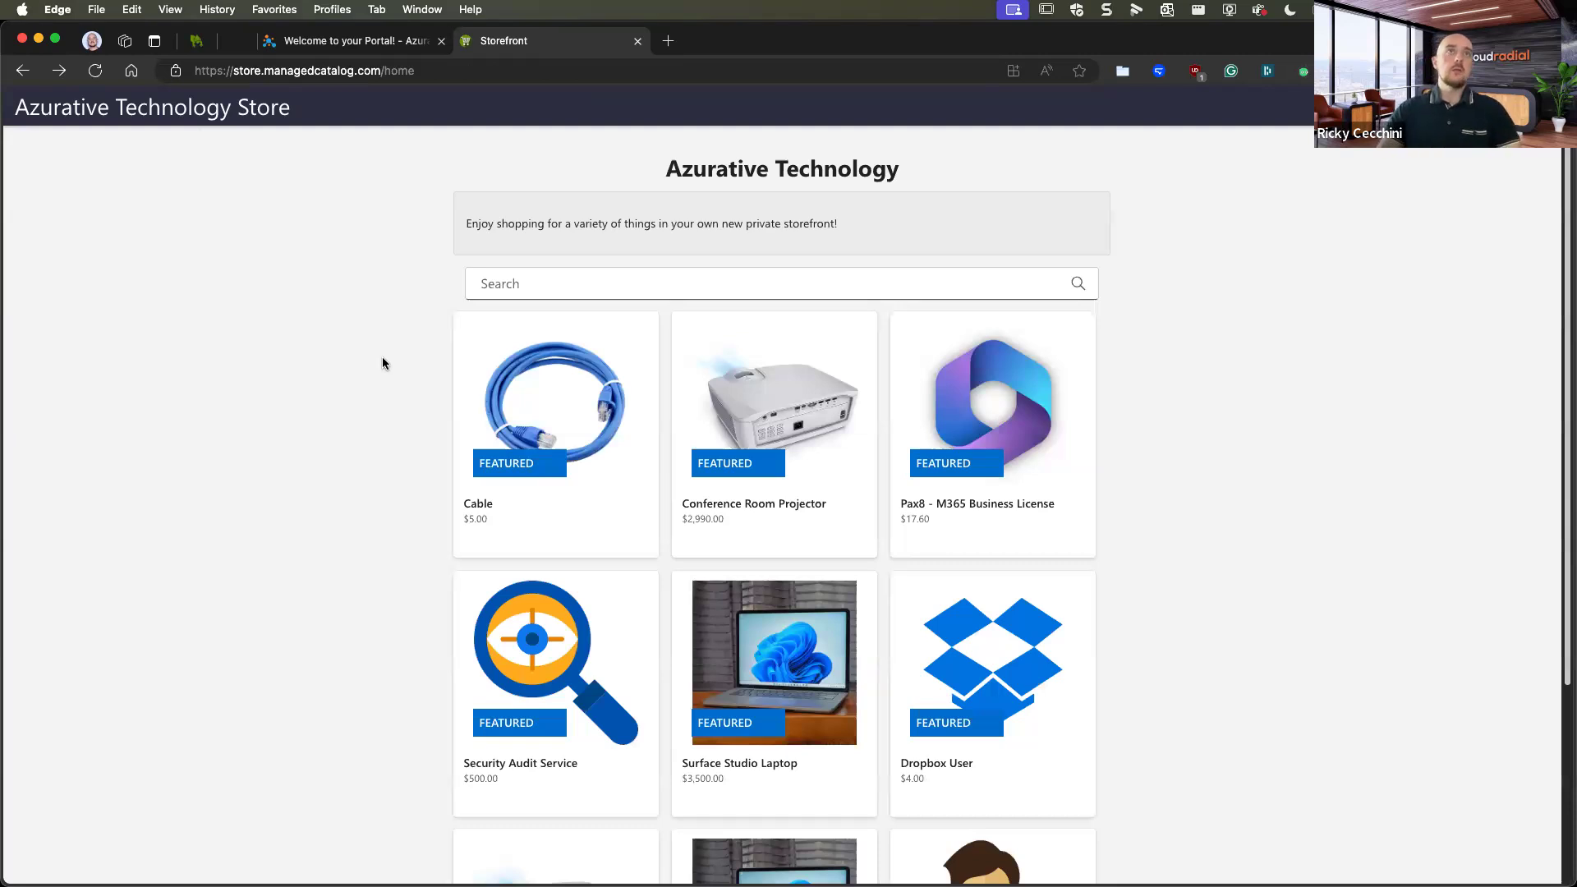
{"action": "left_click", "coordinate": [413, 45]}
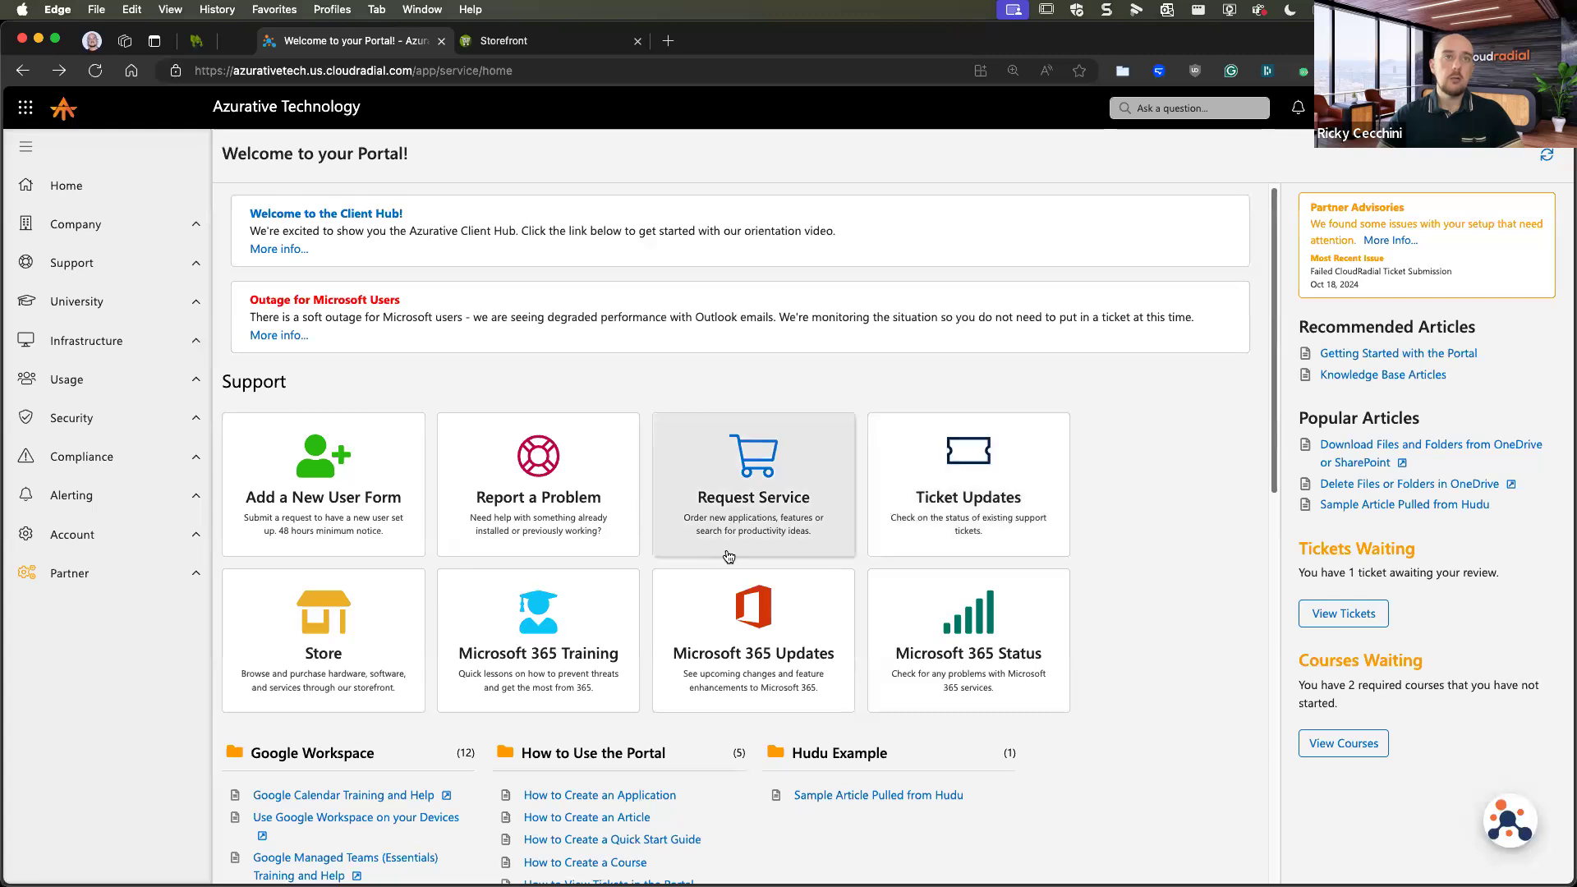
Expand Partner in the sidebar and open Settings with the Microsoft Partner and ConnectWise configuration.
{"action": "left_click", "coordinate": [181, 588]}
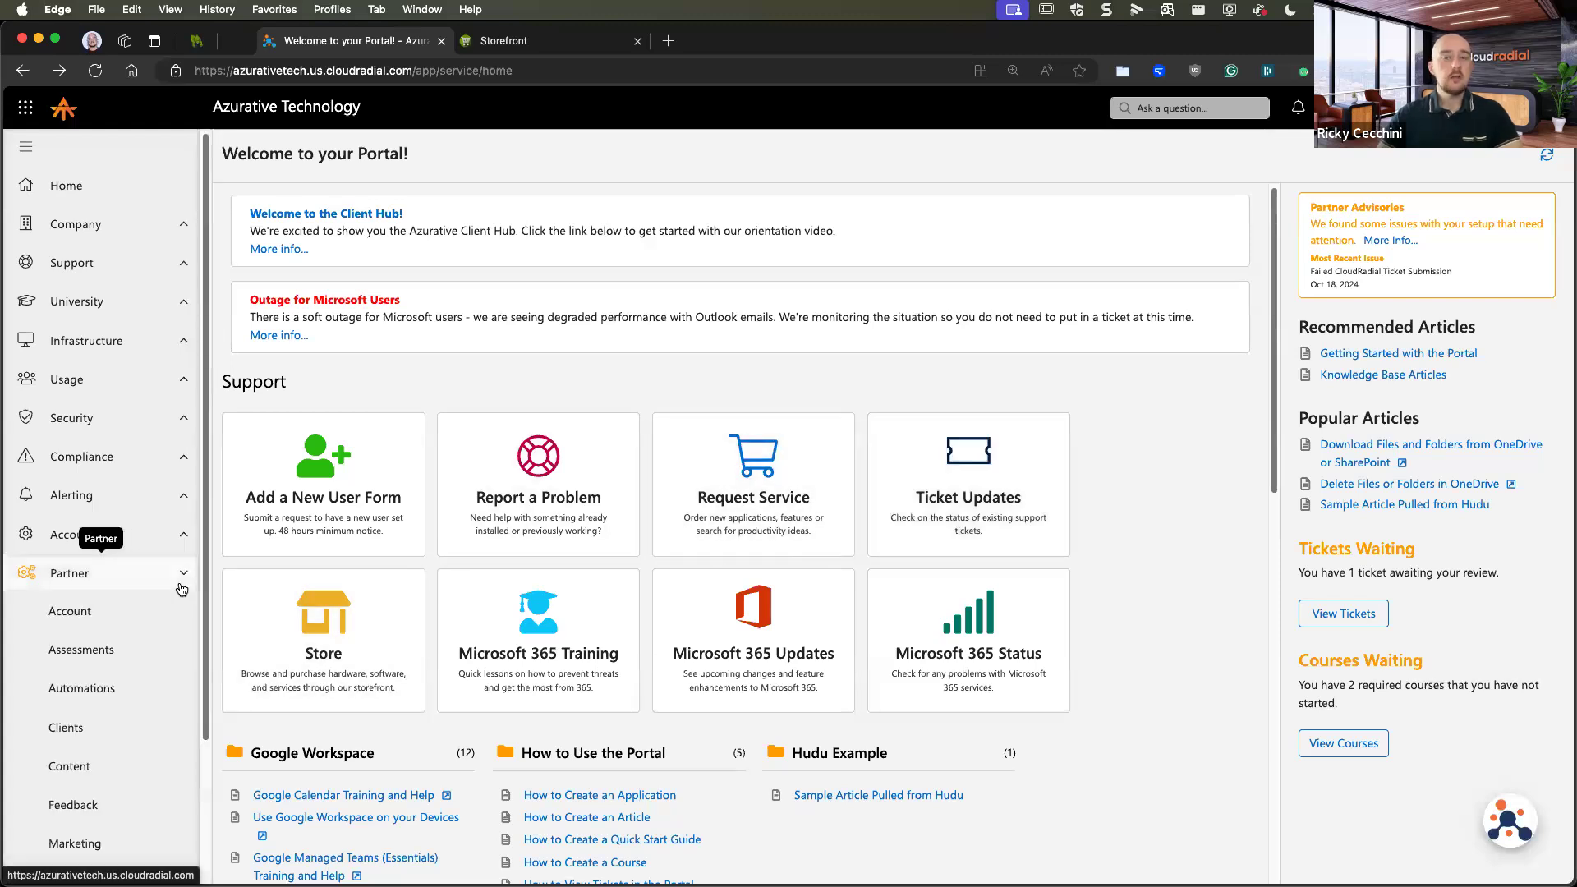
{"action": "scroll", "coordinate": [176, 657], "scroll_direction": "down", "scroll_amount": 3}
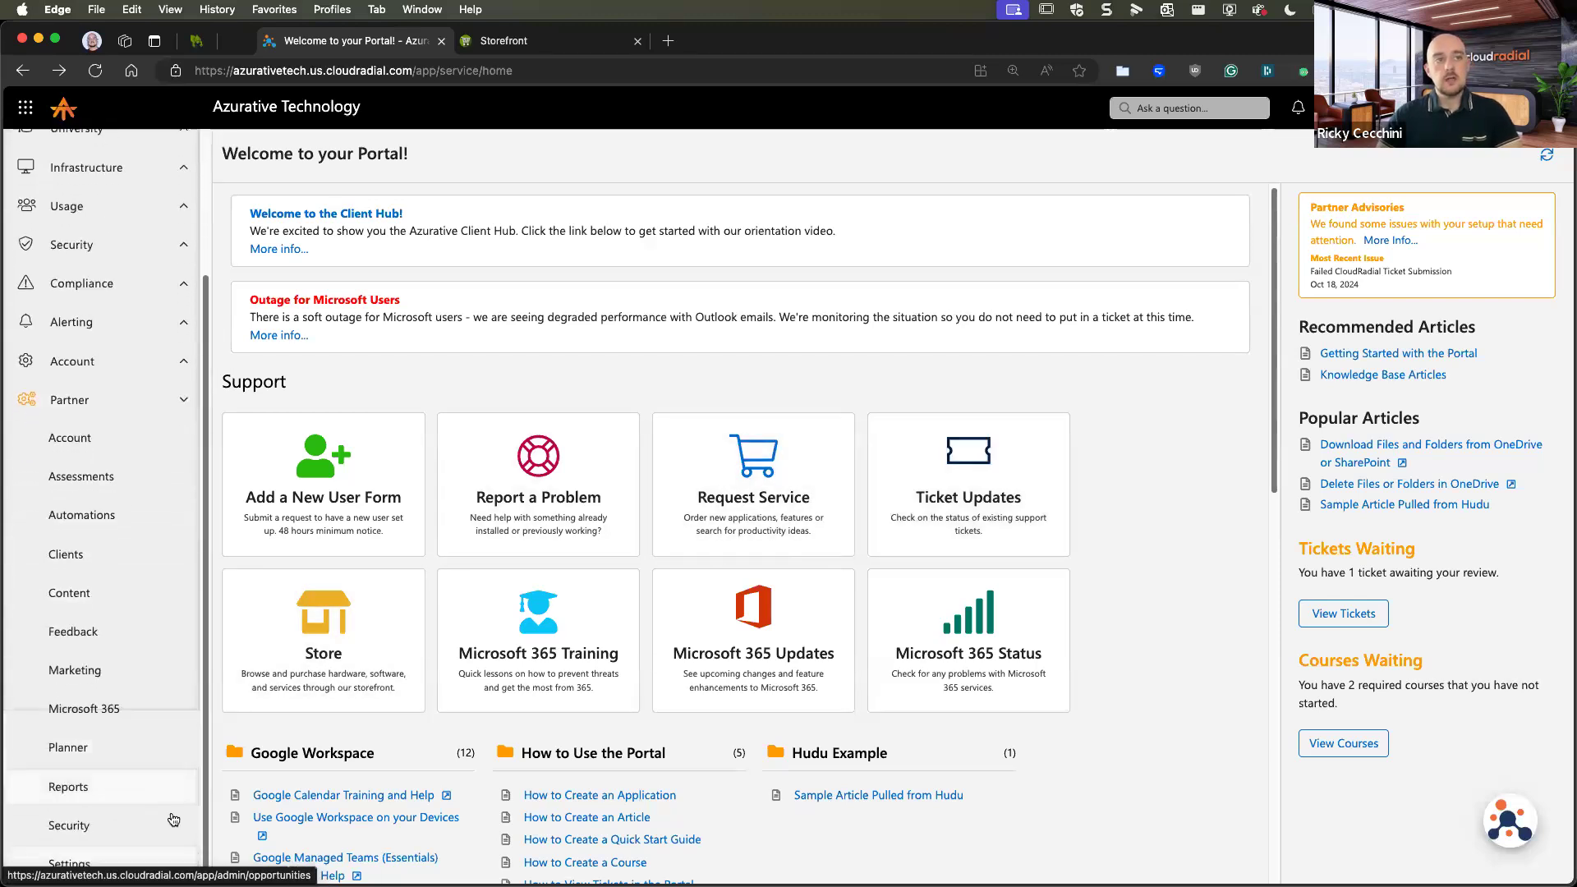
{"action": "left_click", "coordinate": [162, 859]}
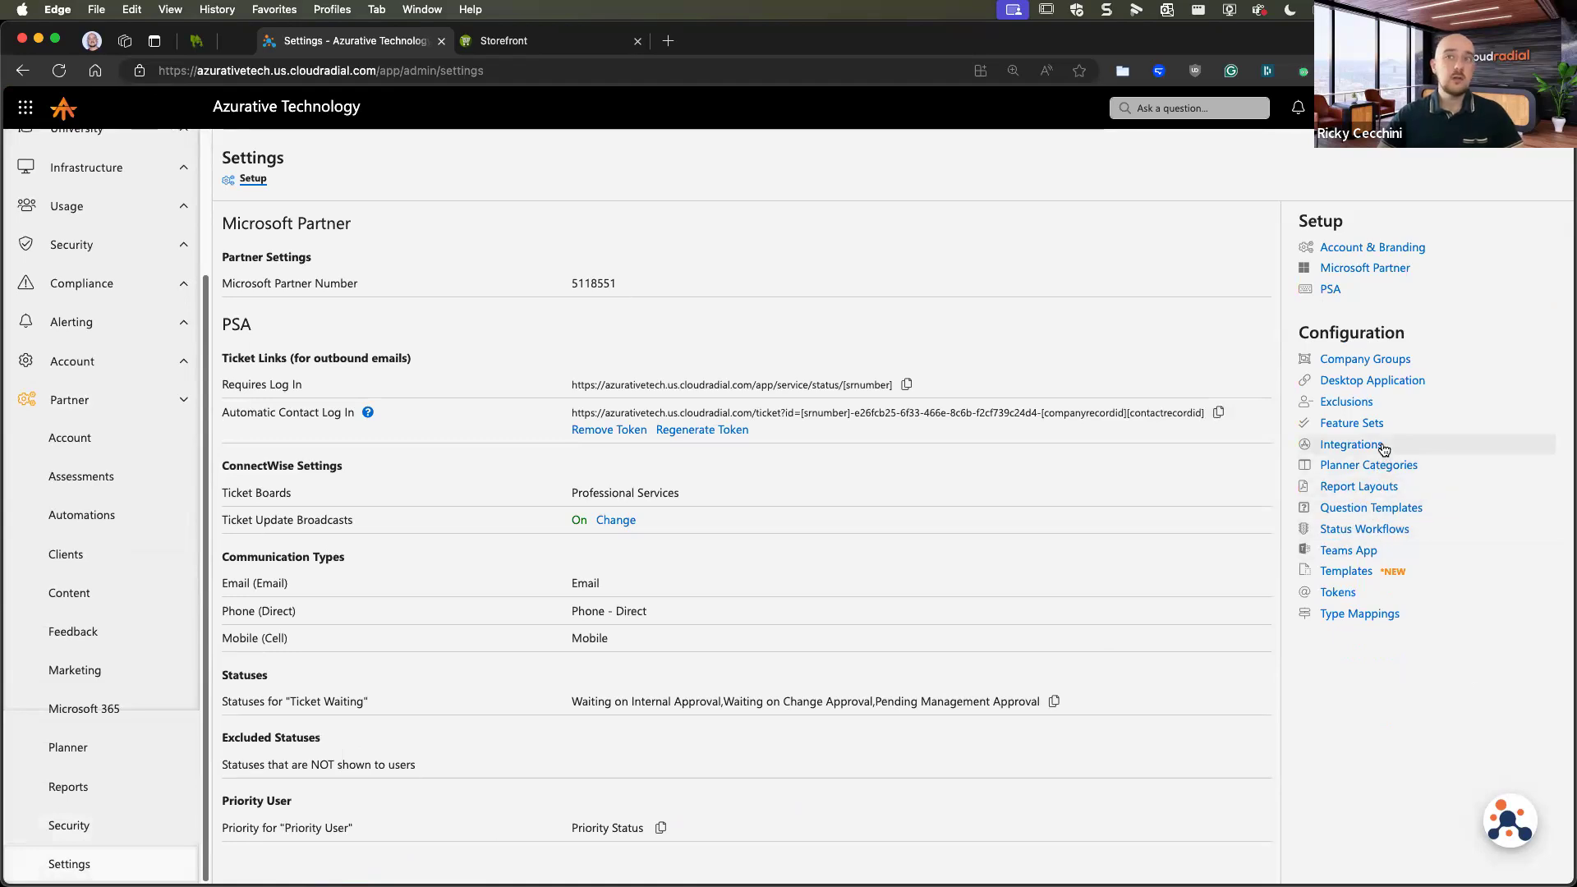
Open the Storefront integration and review its 2 storefronts, 0 transactions and Starter/Professional/Enterprise plans.
{"action": "left_click", "coordinate": [1383, 446]}
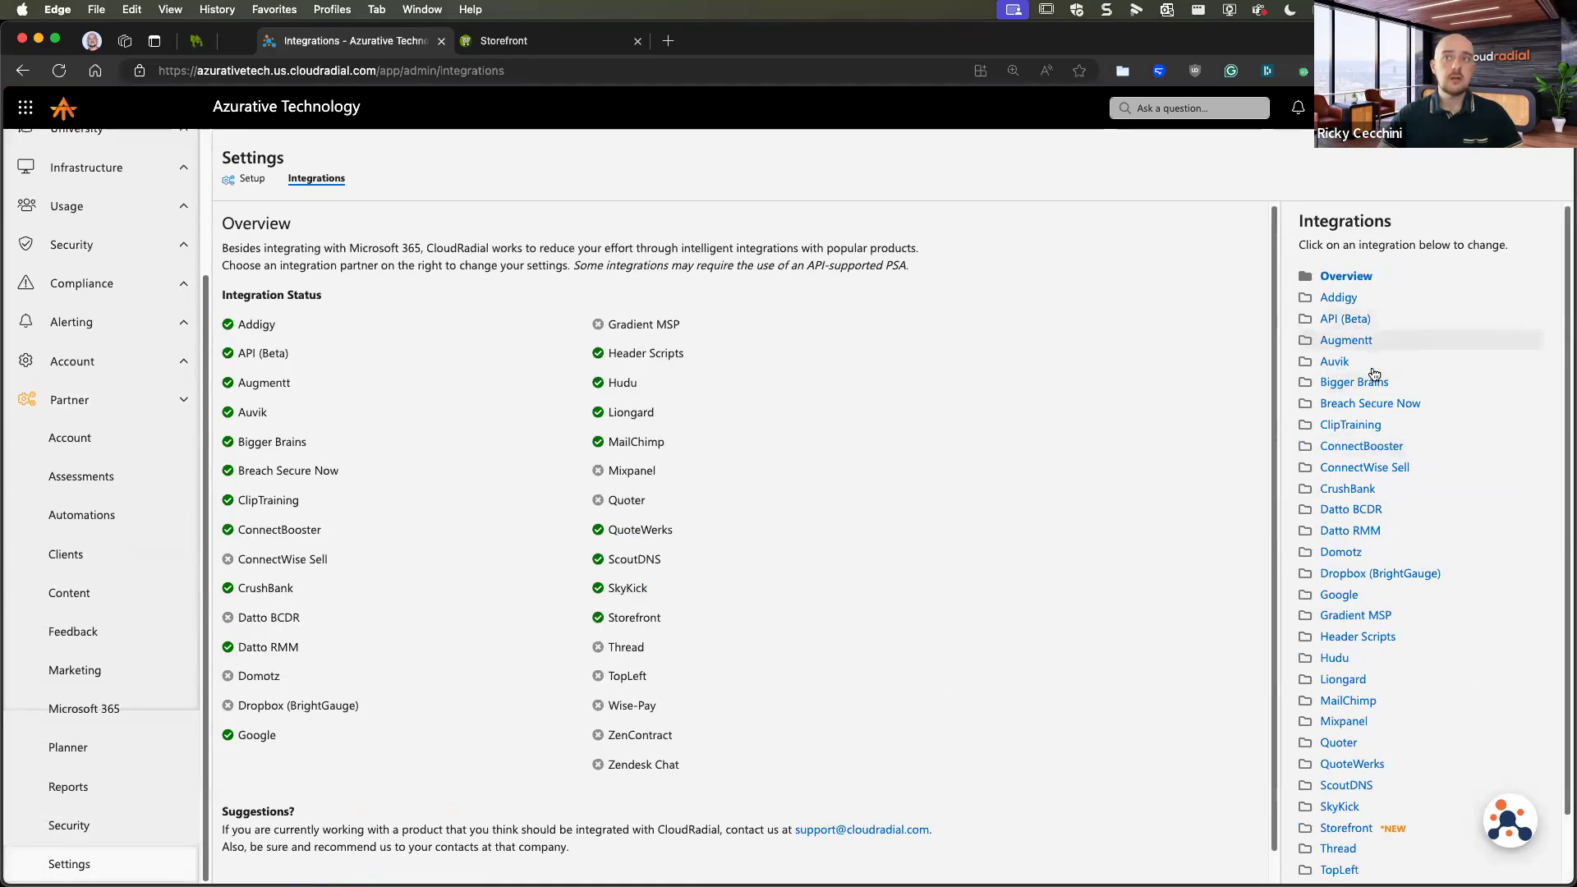
{"action": "left_click", "coordinate": [1356, 819]}
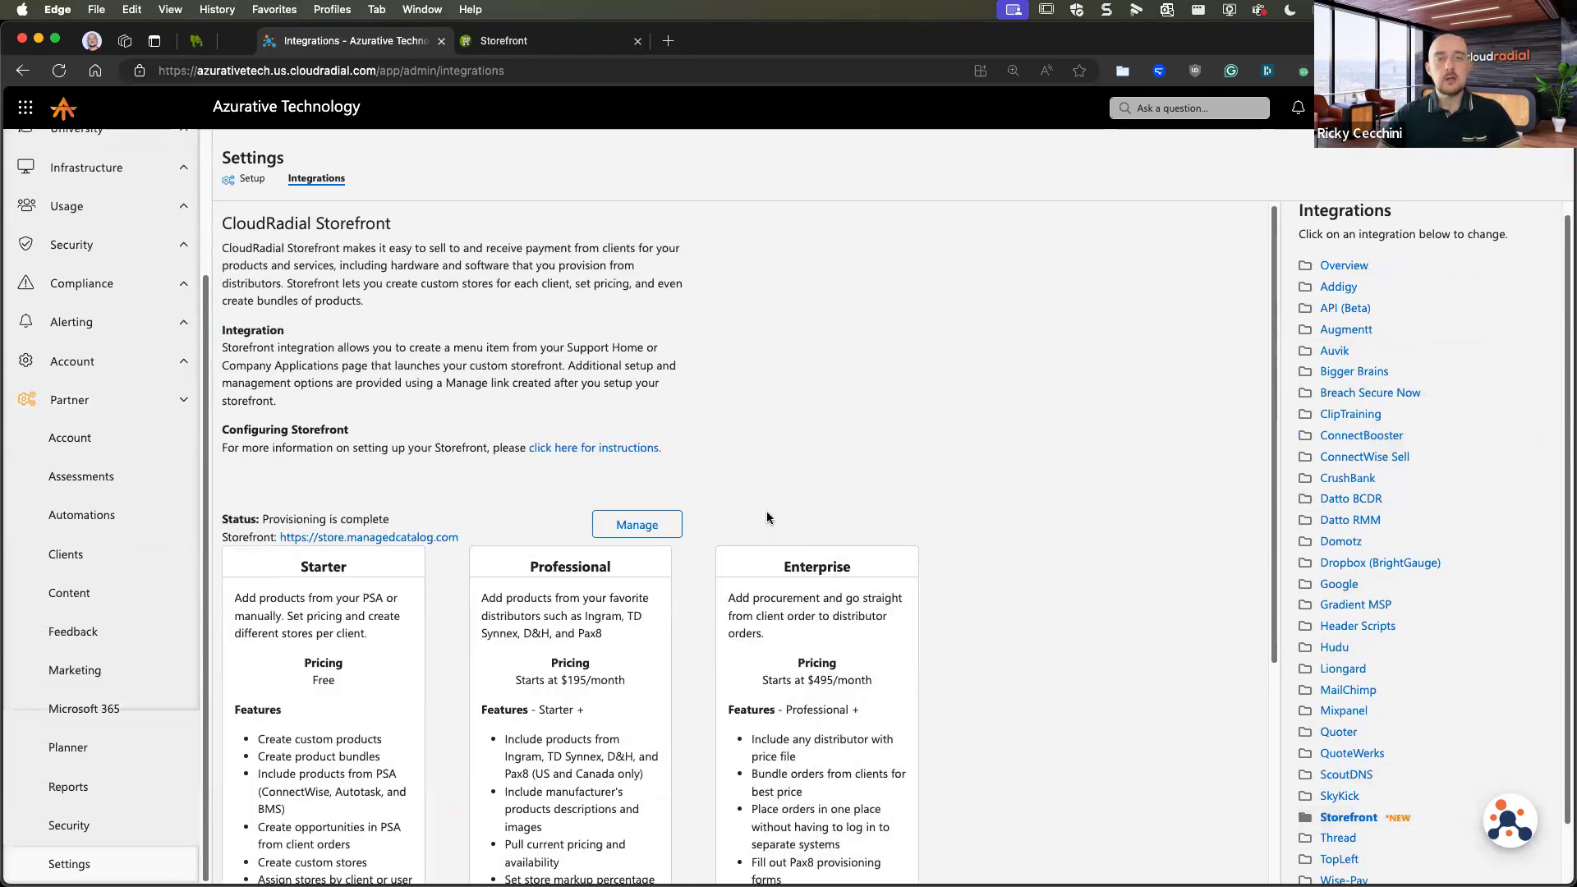
{"action": "scroll", "coordinate": [641, 415], "scroll_direction": "down", "scroll_amount": 3}
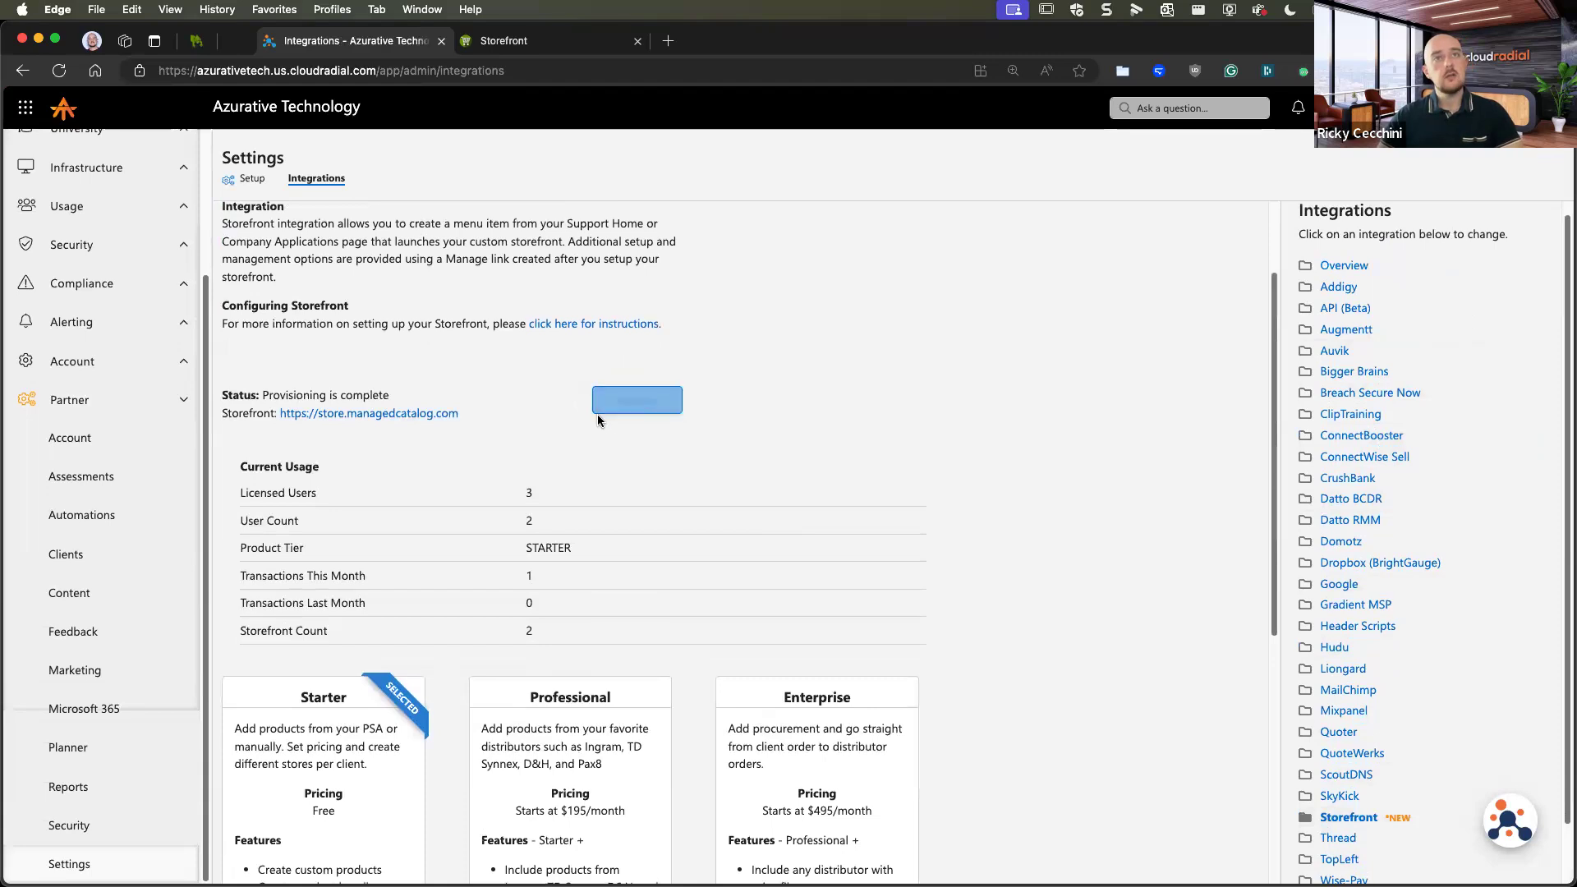
{"action": "scroll", "coordinate": [616, 429], "scroll_direction": "down", "scroll_amount": 3}
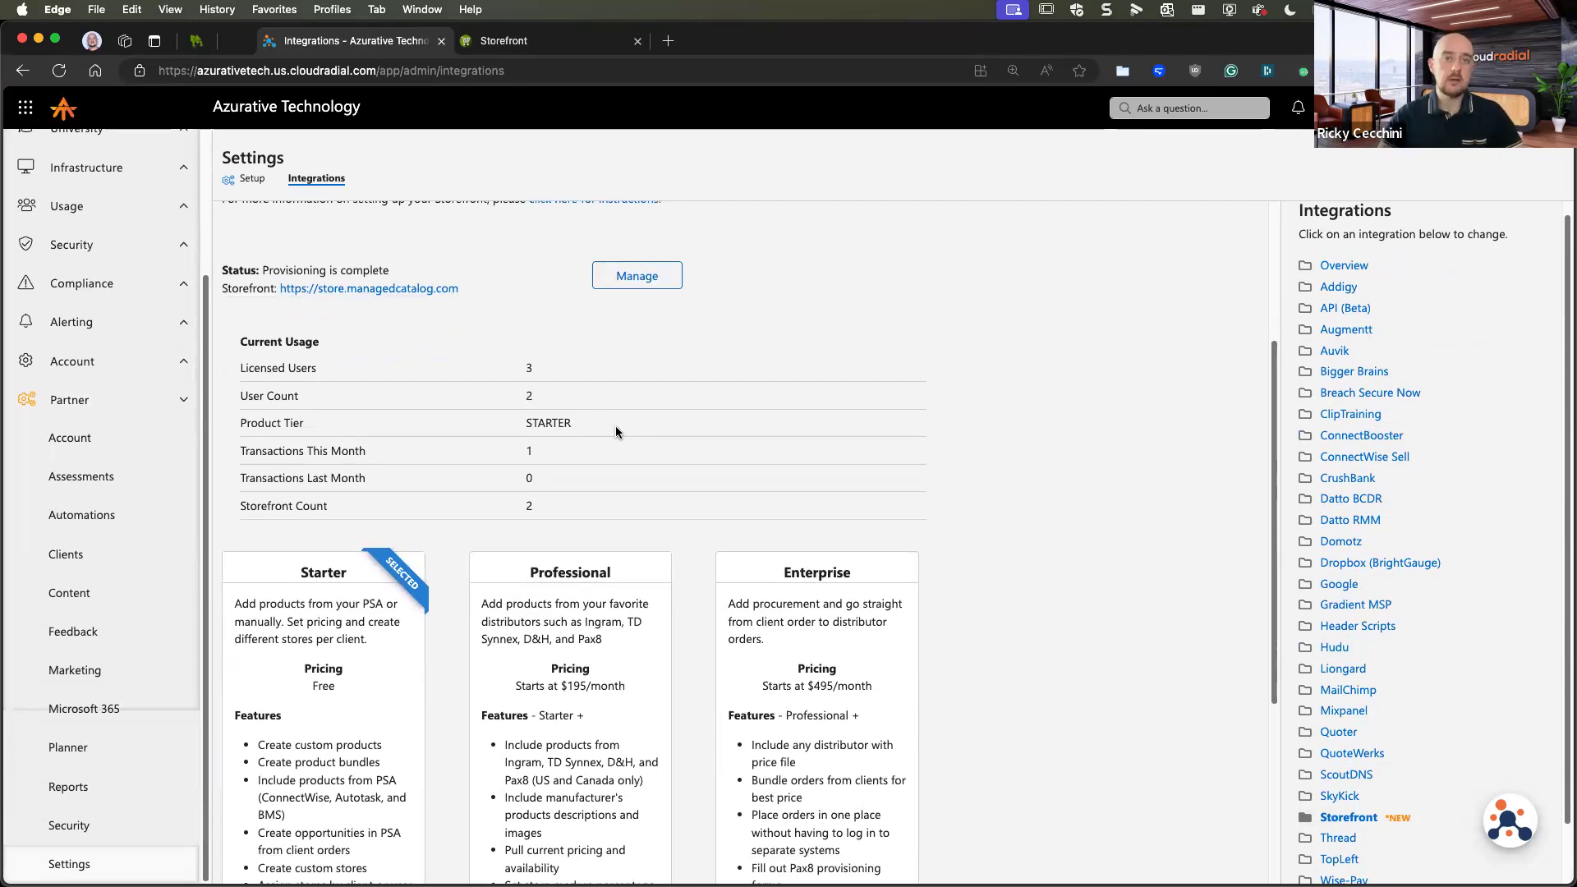
{"action": "scroll", "coordinate": [641, 447], "scroll_direction": "down", "scroll_amount": 2}
{"action": "scroll", "coordinate": [668, 464], "scroll_direction": "down", "scroll_amount": 4}
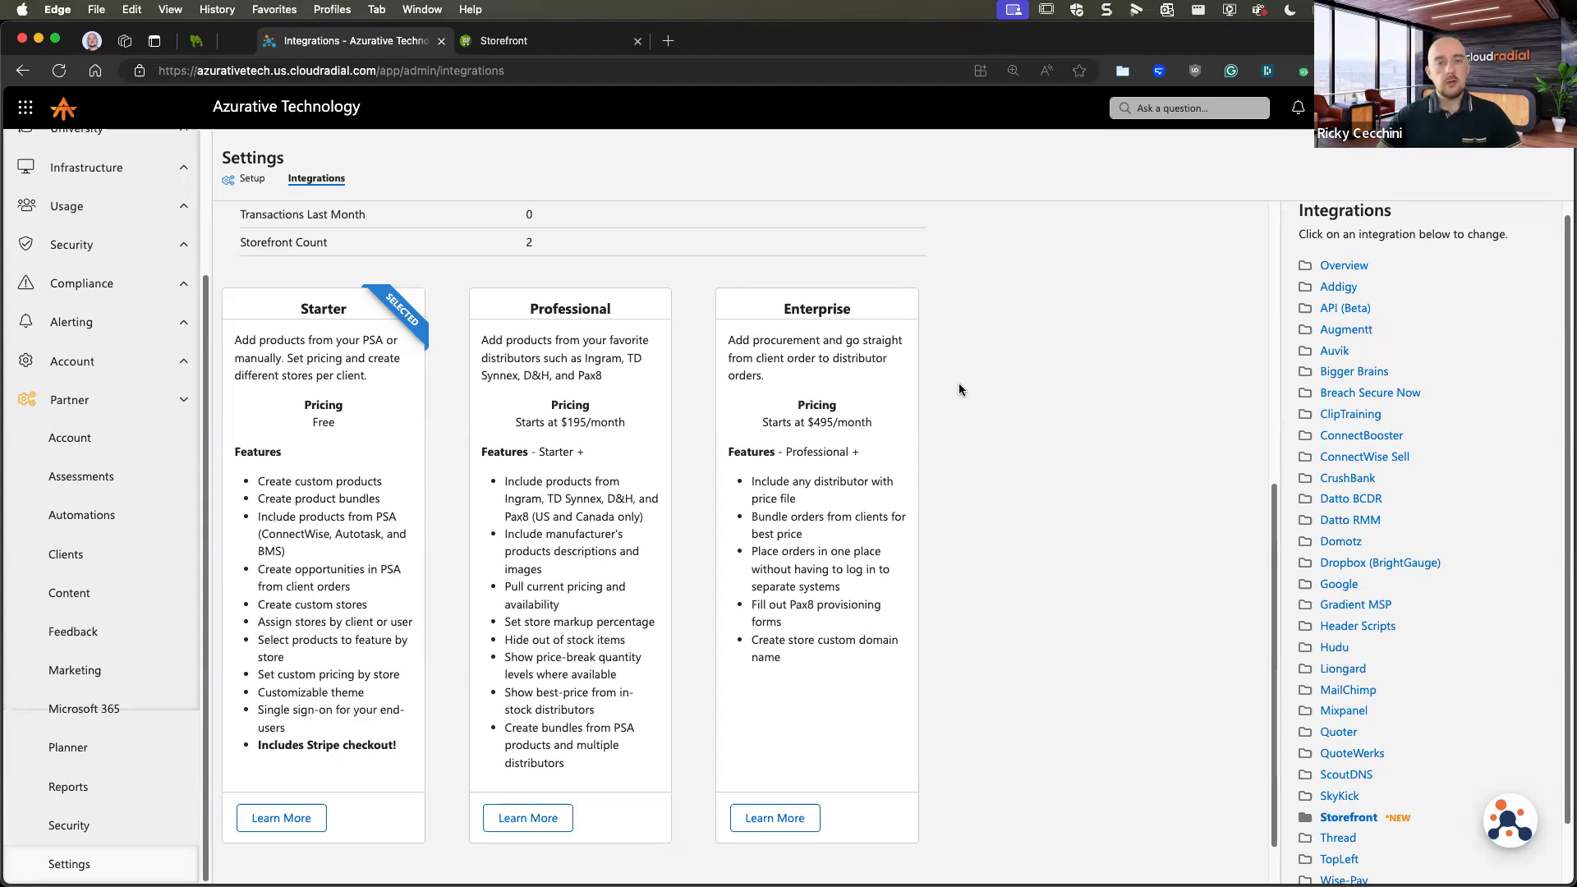
Scroll back to the top and return to the portal Home page with its Store and Support tiles.
{"action": "scroll", "coordinate": [468, 446], "scroll_direction": "up", "scroll_amount": 1}
{"action": "scroll", "coordinate": [468, 446], "scroll_direction": "up", "scroll_amount": 4}
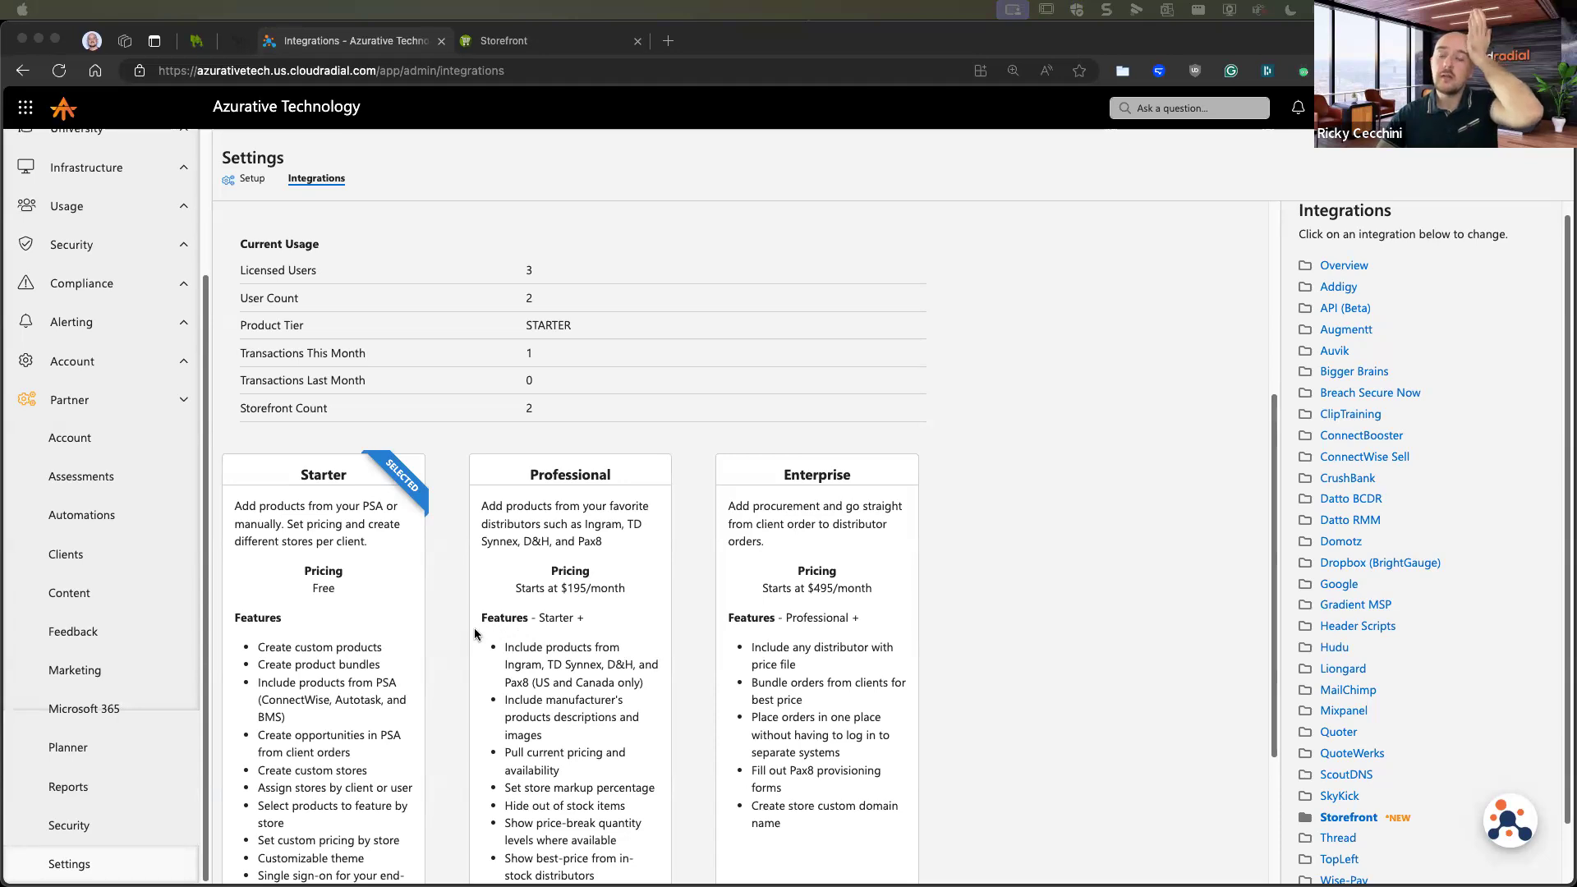
{"action": "scroll", "coordinate": [456, 646], "scroll_direction": "up", "scroll_amount": 4}
{"action": "scroll", "coordinate": [455, 641], "scroll_direction": "up", "scroll_amount": 1}
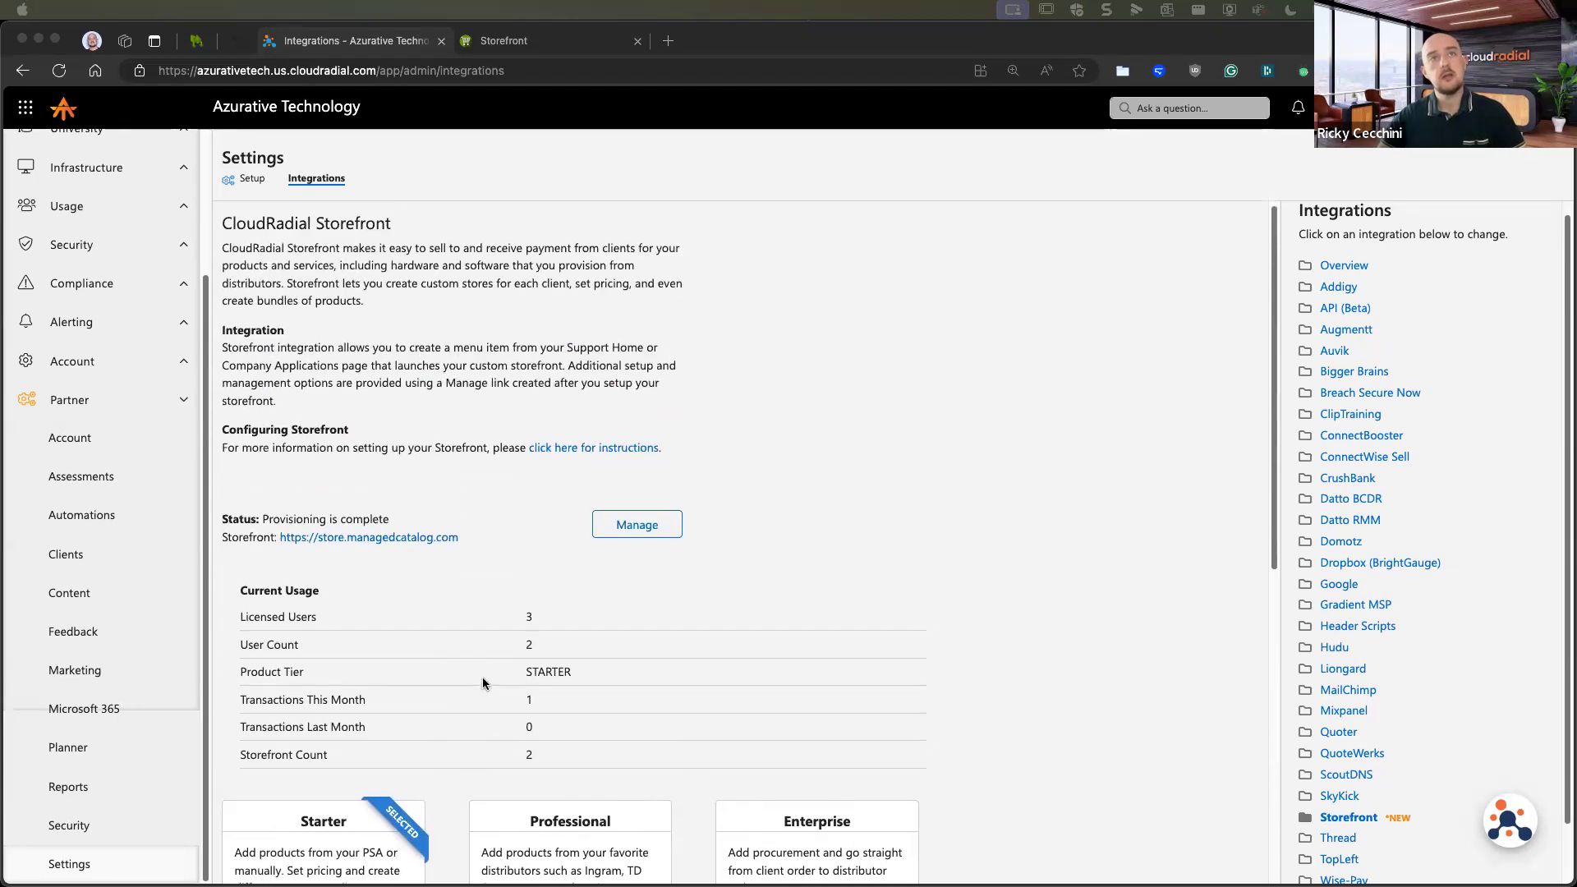
{"action": "scroll", "coordinate": [95, 491], "scroll_direction": "up", "scroll_amount": 1}
{"action": "scroll", "coordinate": [95, 491], "scroll_direction": "up", "scroll_amount": 2}
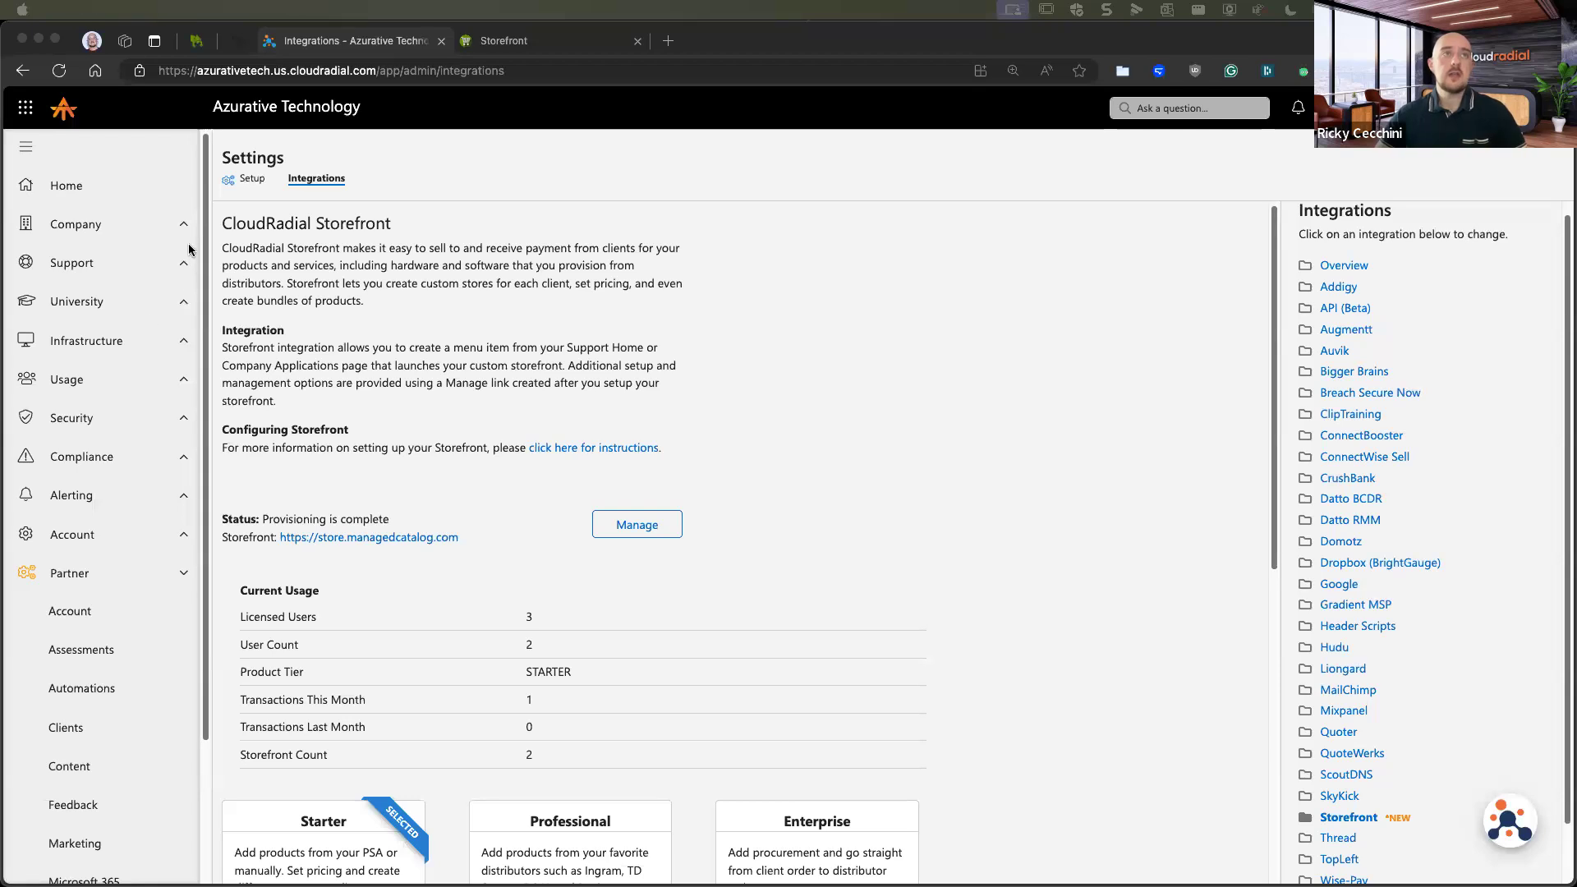
{"action": "left_click", "coordinate": [161, 193]}
{"action": "left_click", "coordinate": [162, 193]}
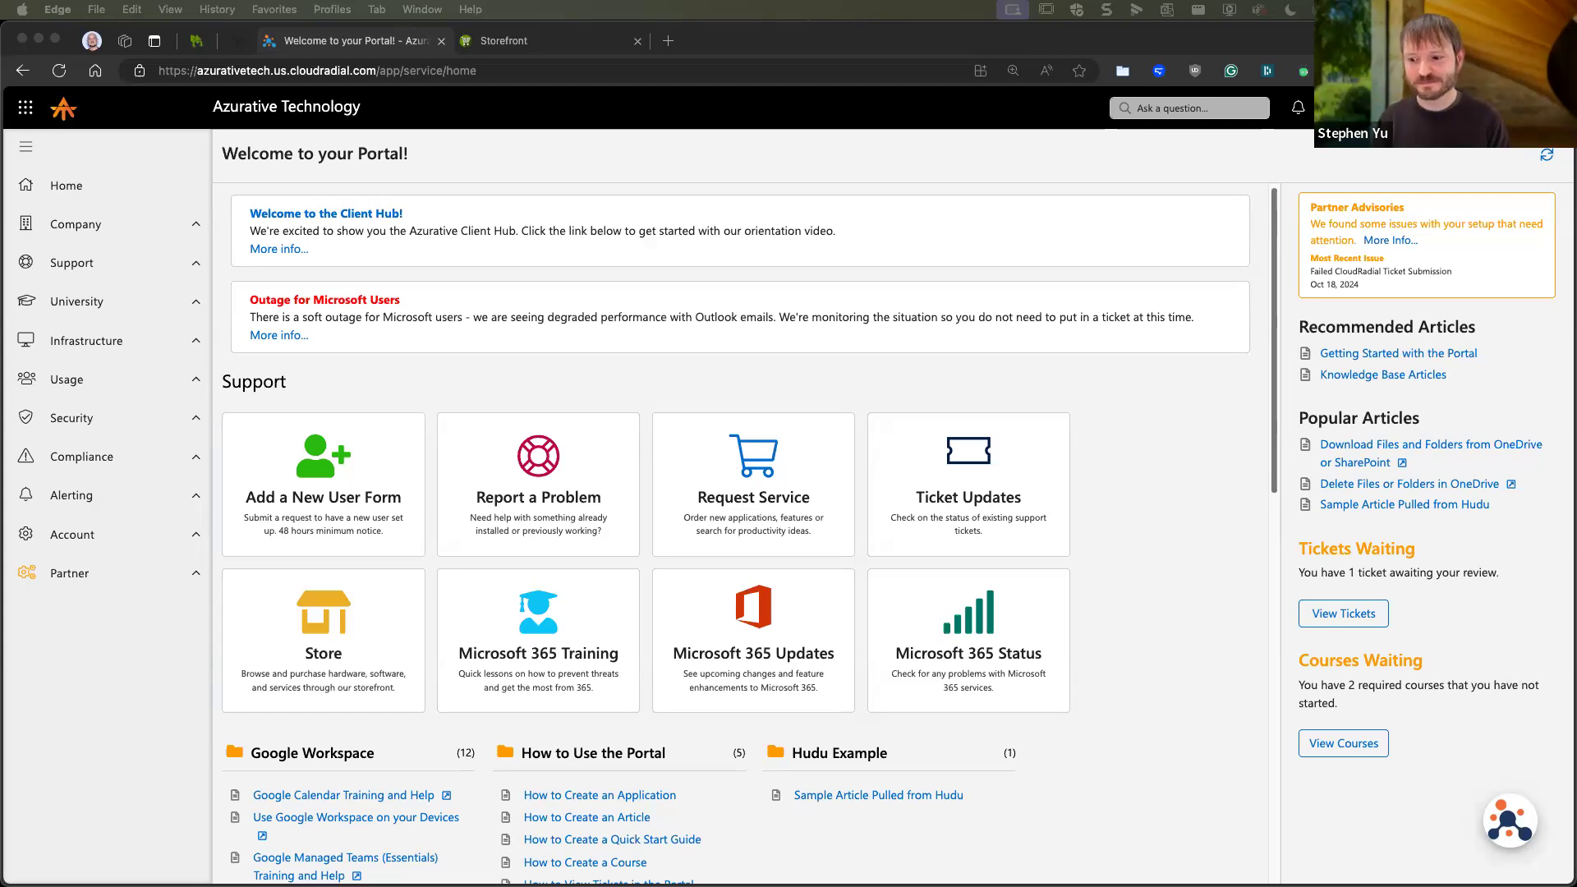
Refocus the client portal window and briefly toggle the open-windows overview.
{"action": "left_click", "coordinate": [1166, 520]}
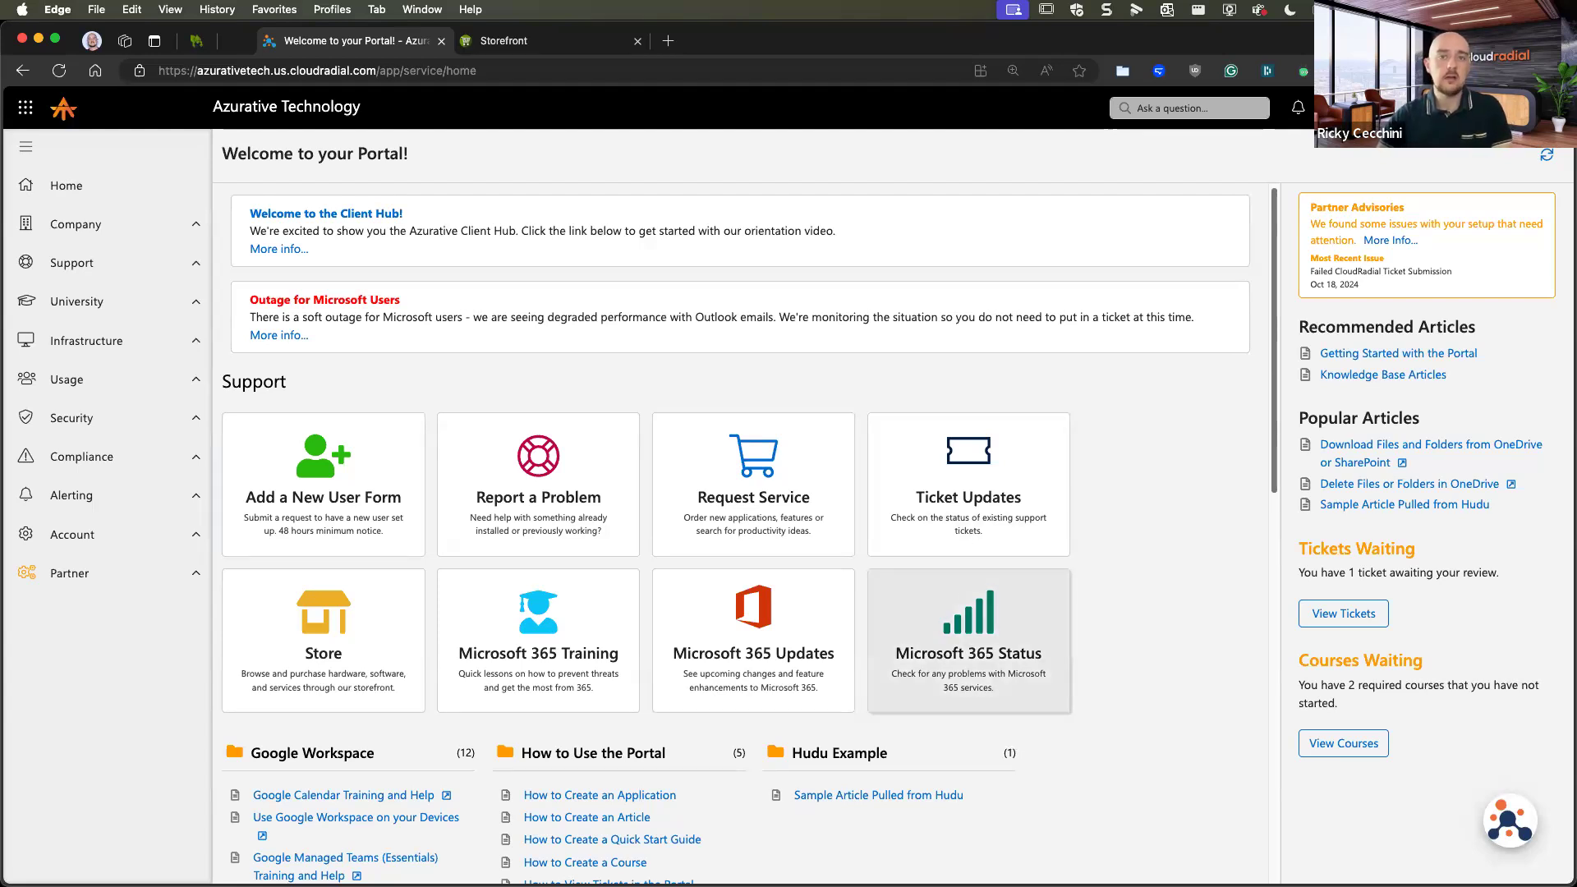
{"action": "key", "text": "ctrl+Up"}
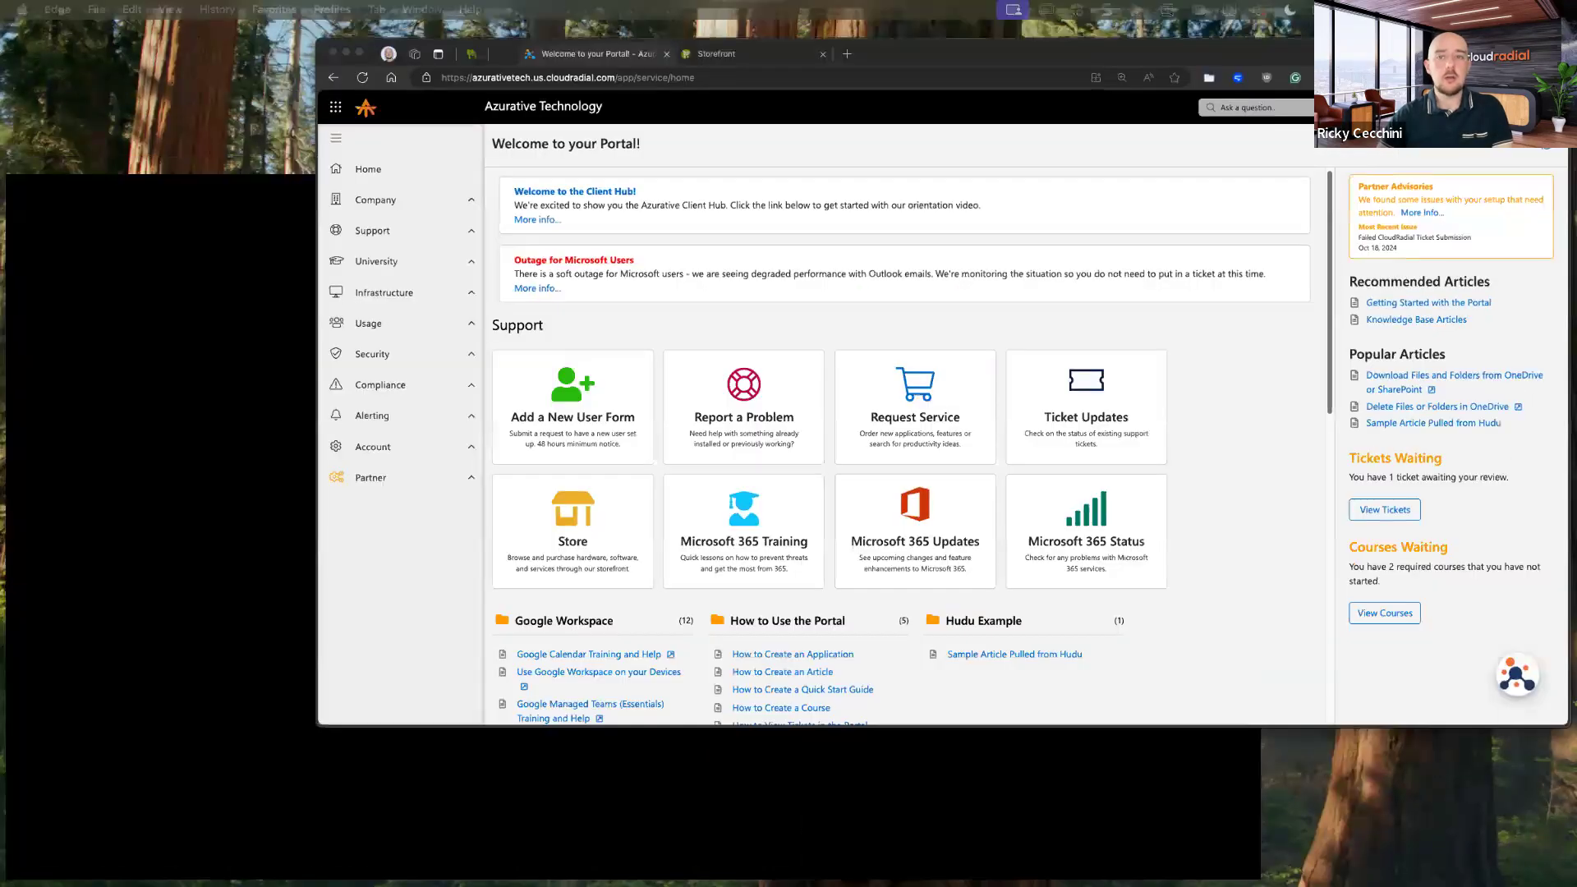
{"action": "key", "text": "ctrl+Up"}
Switch to Adaptive Catalog, go to its home page, and open Settings from the account menu.
{"action": "key", "text": "super+grave"}
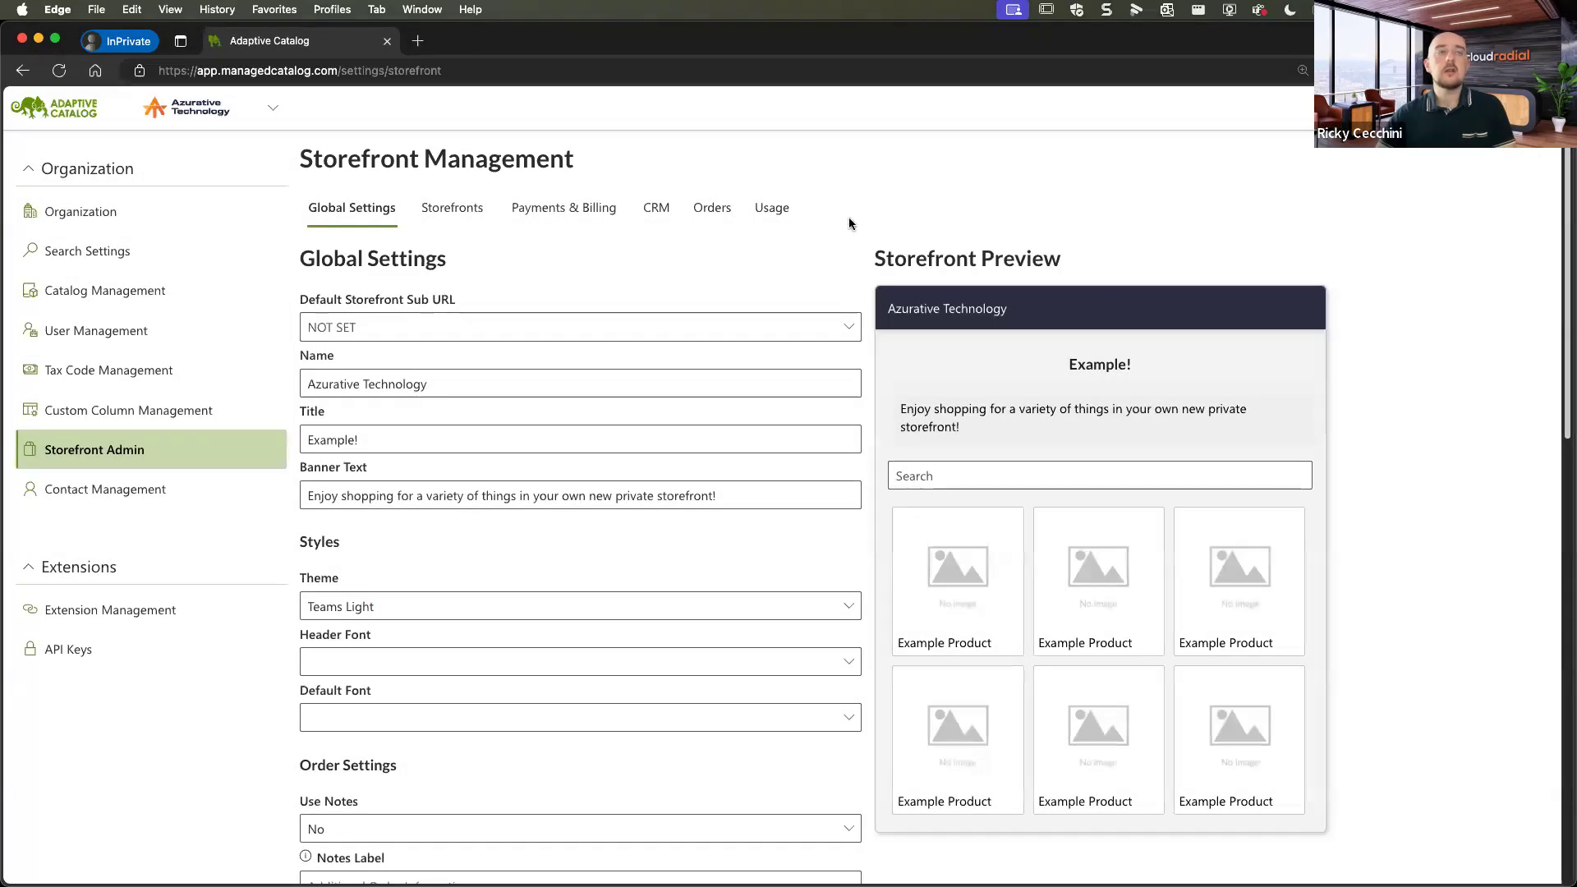
{"action": "left_click", "coordinate": [53, 107]}
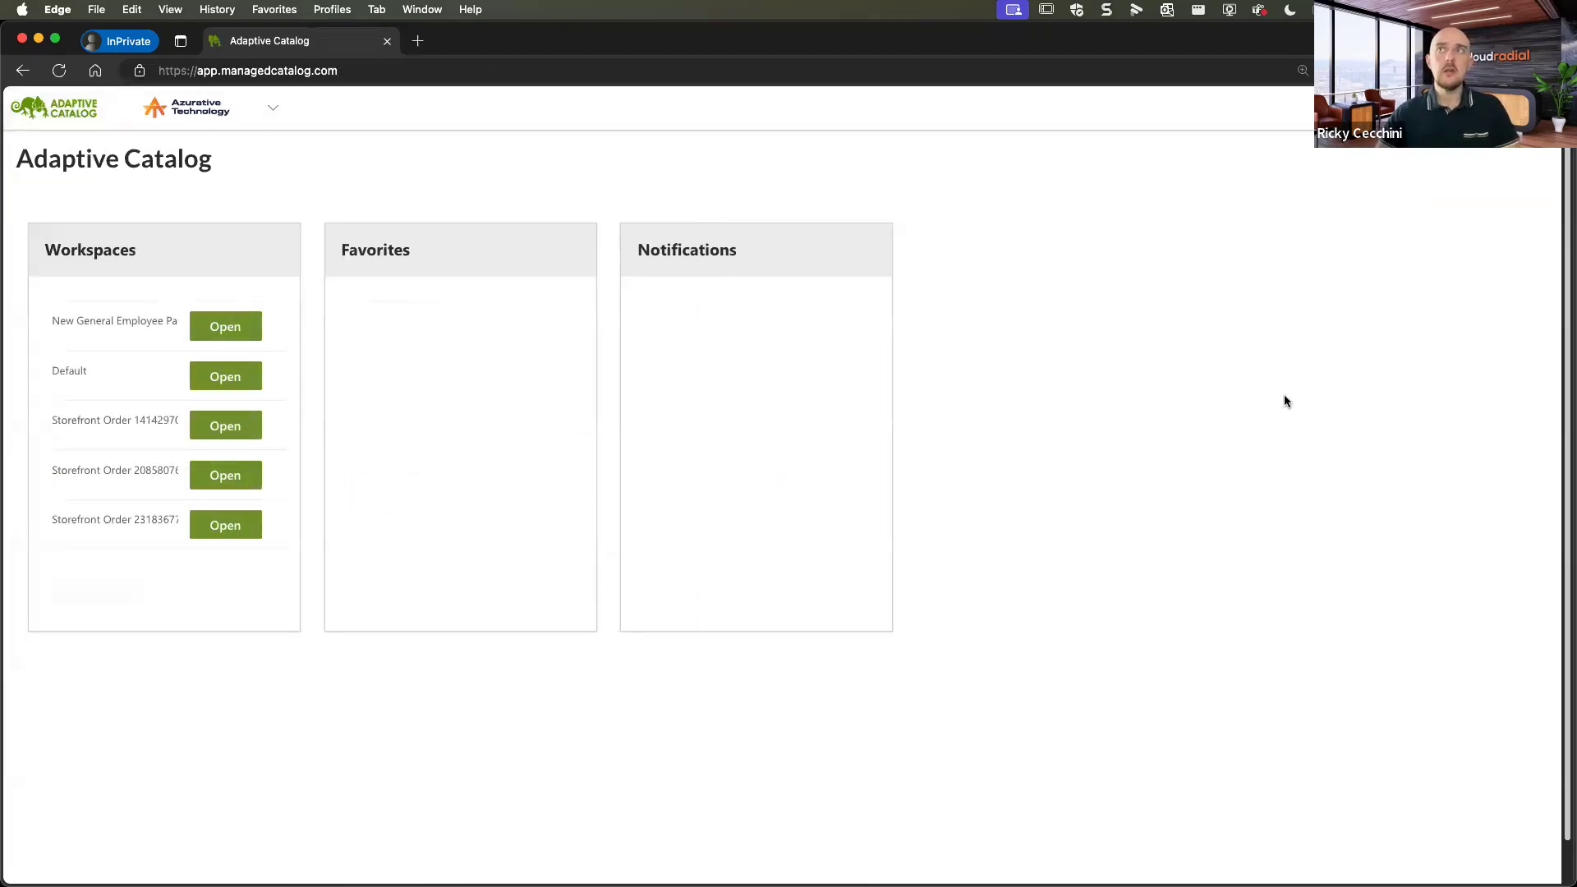
{"action": "left_click", "coordinate": [1532, 108]}
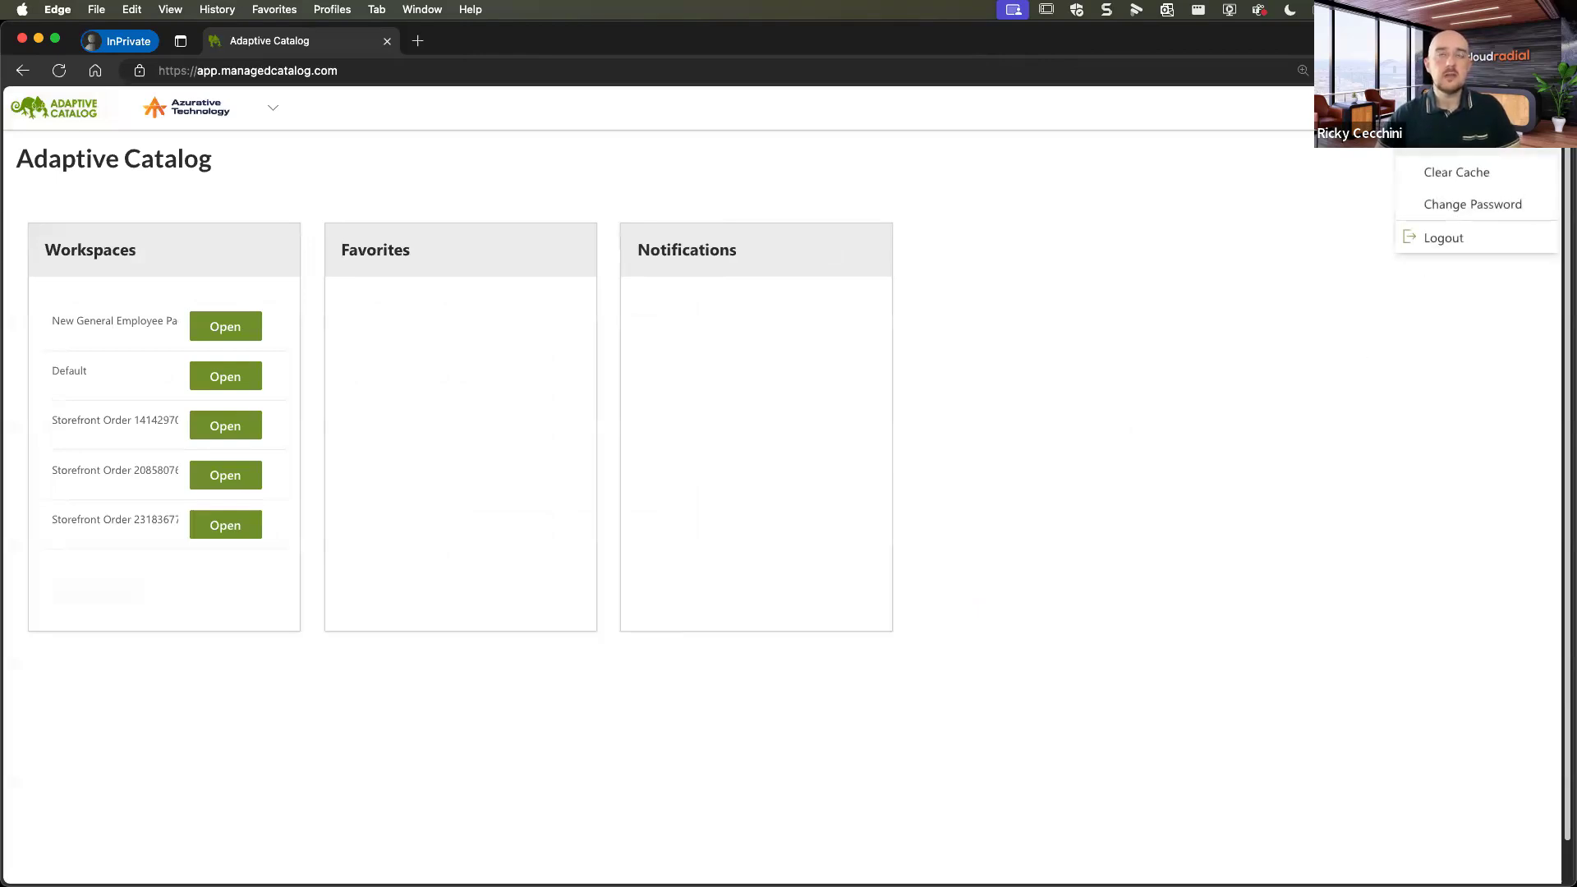
{"action": "left_click", "coordinate": [1523, 143]}
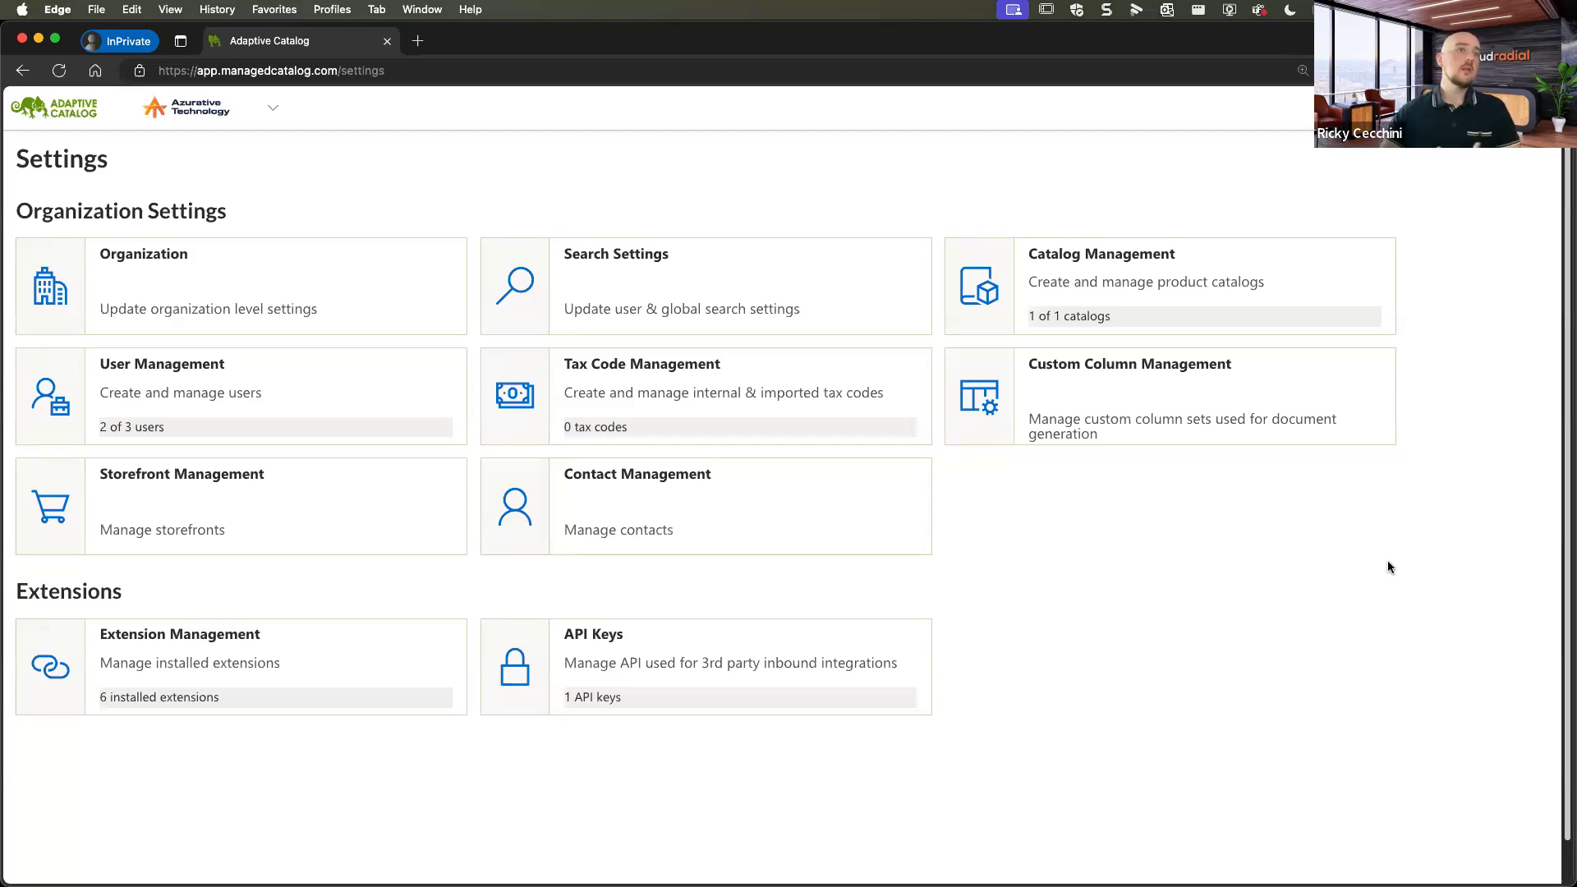
Open Storefront Management and replace the banner's trailing '!' with 'dsadsadsadsadsadasdsadsa'.
{"action": "left_click", "coordinate": [387, 546]}
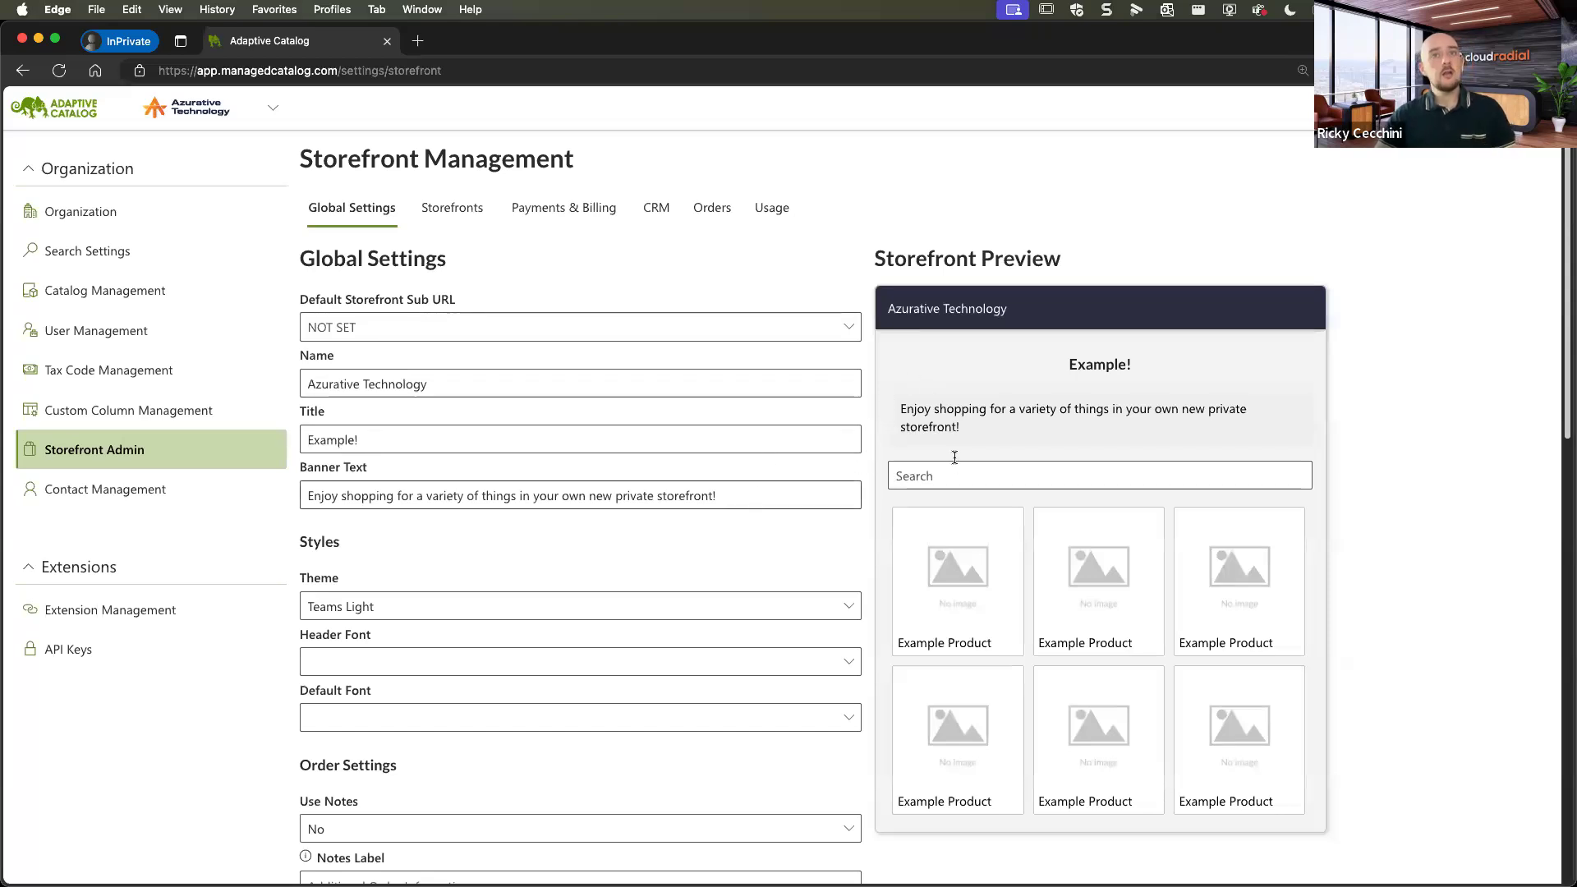
{"action": "left_click", "coordinate": [809, 502]}
{"action": "key", "text": "BackSpace"}
{"action": "type", "text": "dsadsadsa"}
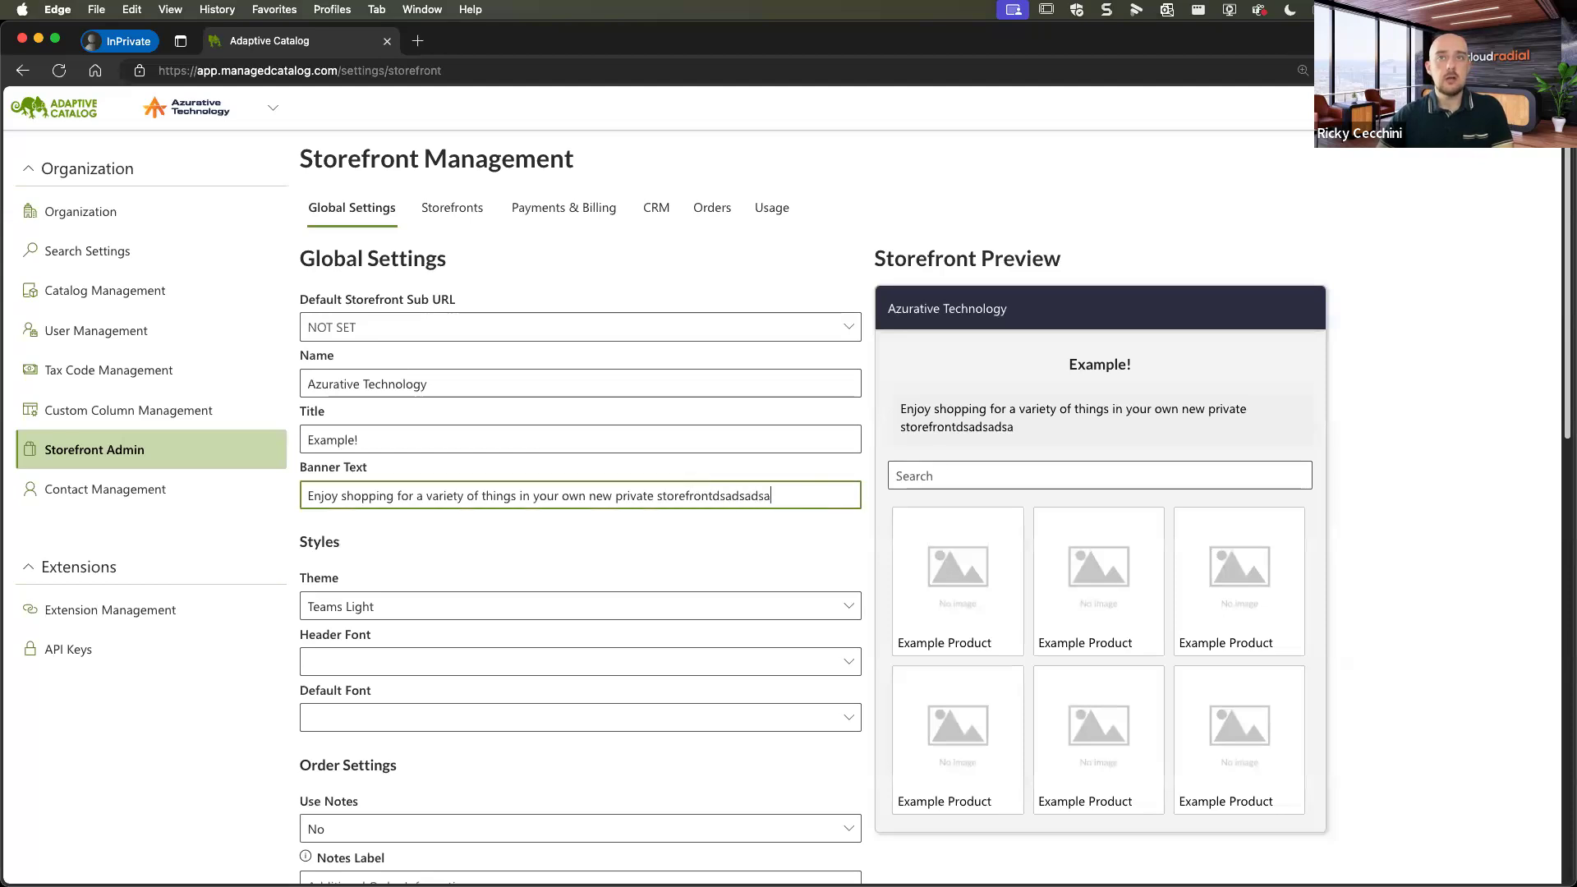
{"action": "type", "text": "dsadsadasdsadsa"}
Set the storefront theme to CloudRadial Dark and look over the darker preview.
{"action": "scroll", "coordinate": [790, 496], "scroll_direction": "down", "scroll_amount": 2}
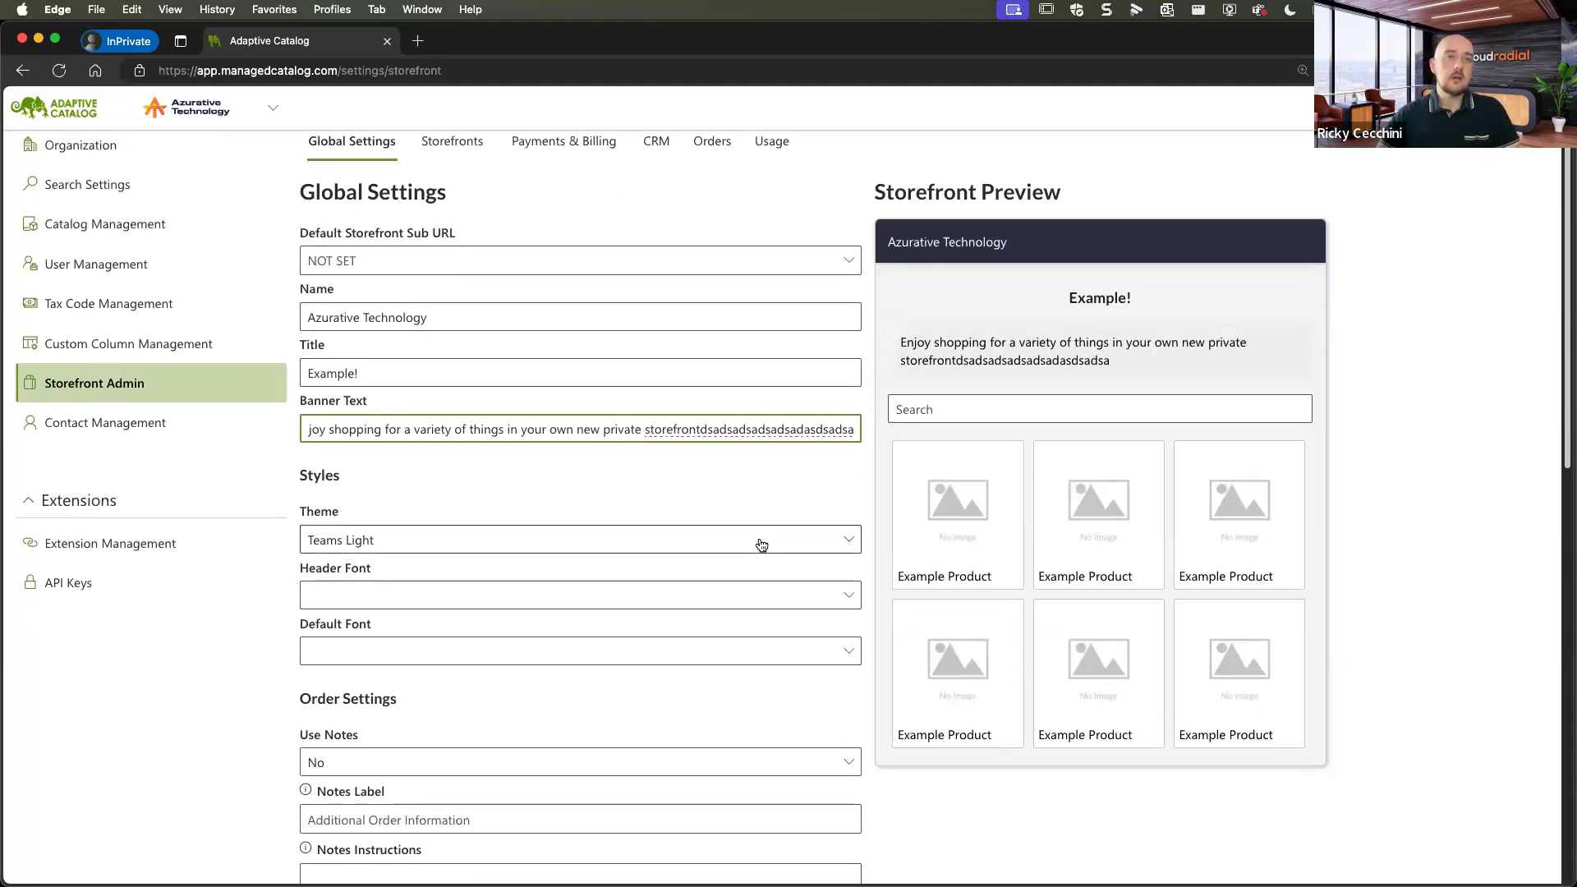
{"action": "left_click", "coordinate": [762, 545]}
{"action": "left_click", "coordinate": [402, 641]}
{"action": "left_click", "coordinate": [492, 548]}
{"action": "left_click", "coordinate": [256, 665]}
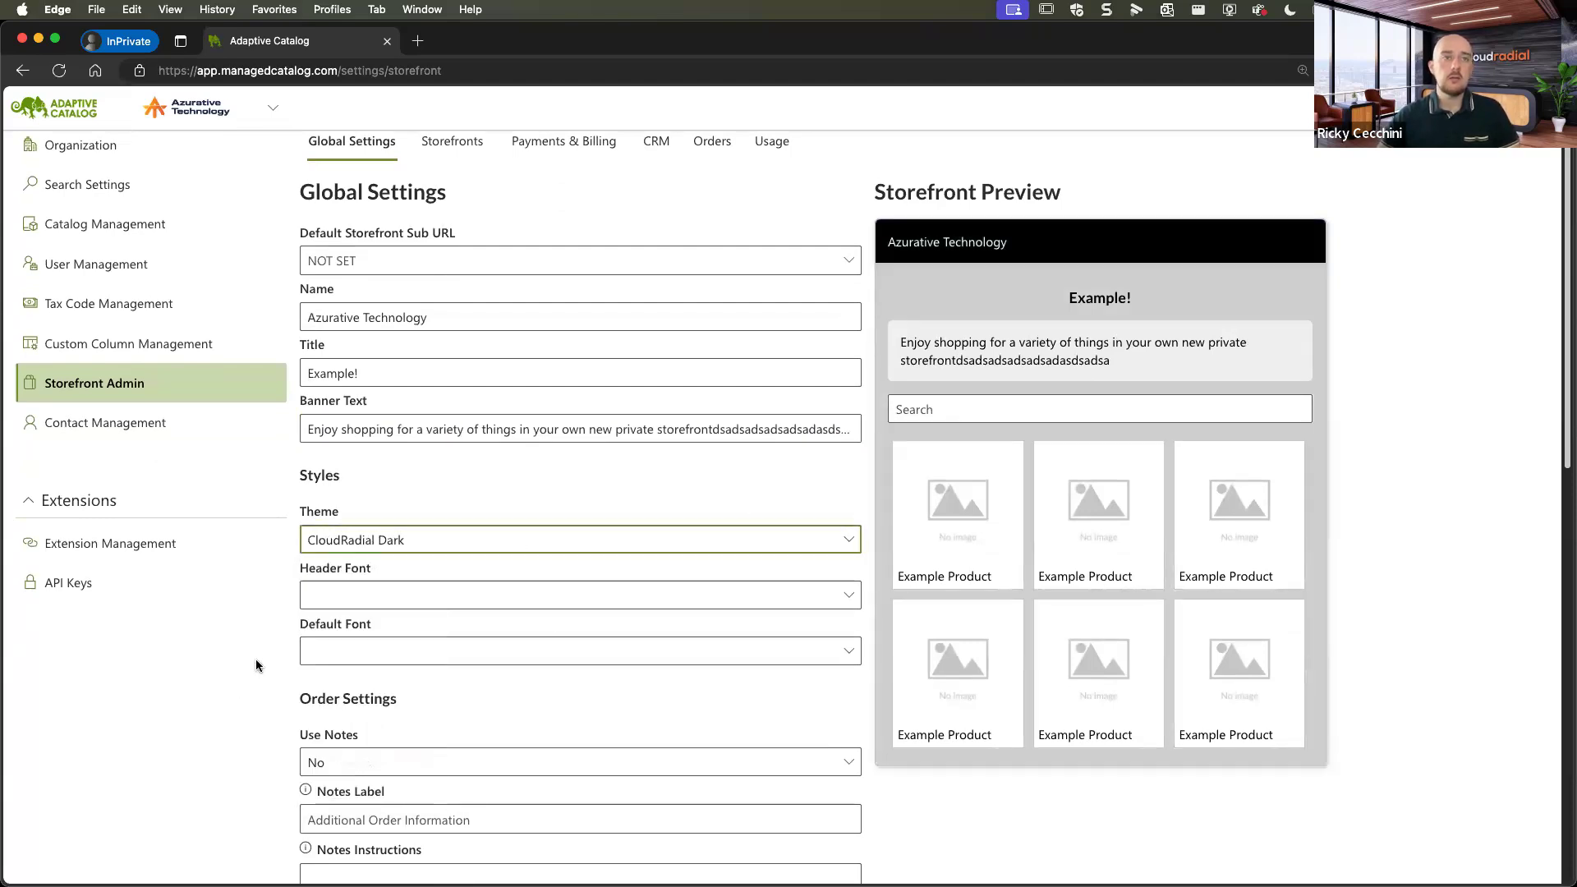
{"action": "scroll", "coordinate": [260, 661], "scroll_direction": "down", "scroll_amount": 1}
{"action": "scroll", "coordinate": [273, 644], "scroll_direction": "down", "scroll_amount": 3}
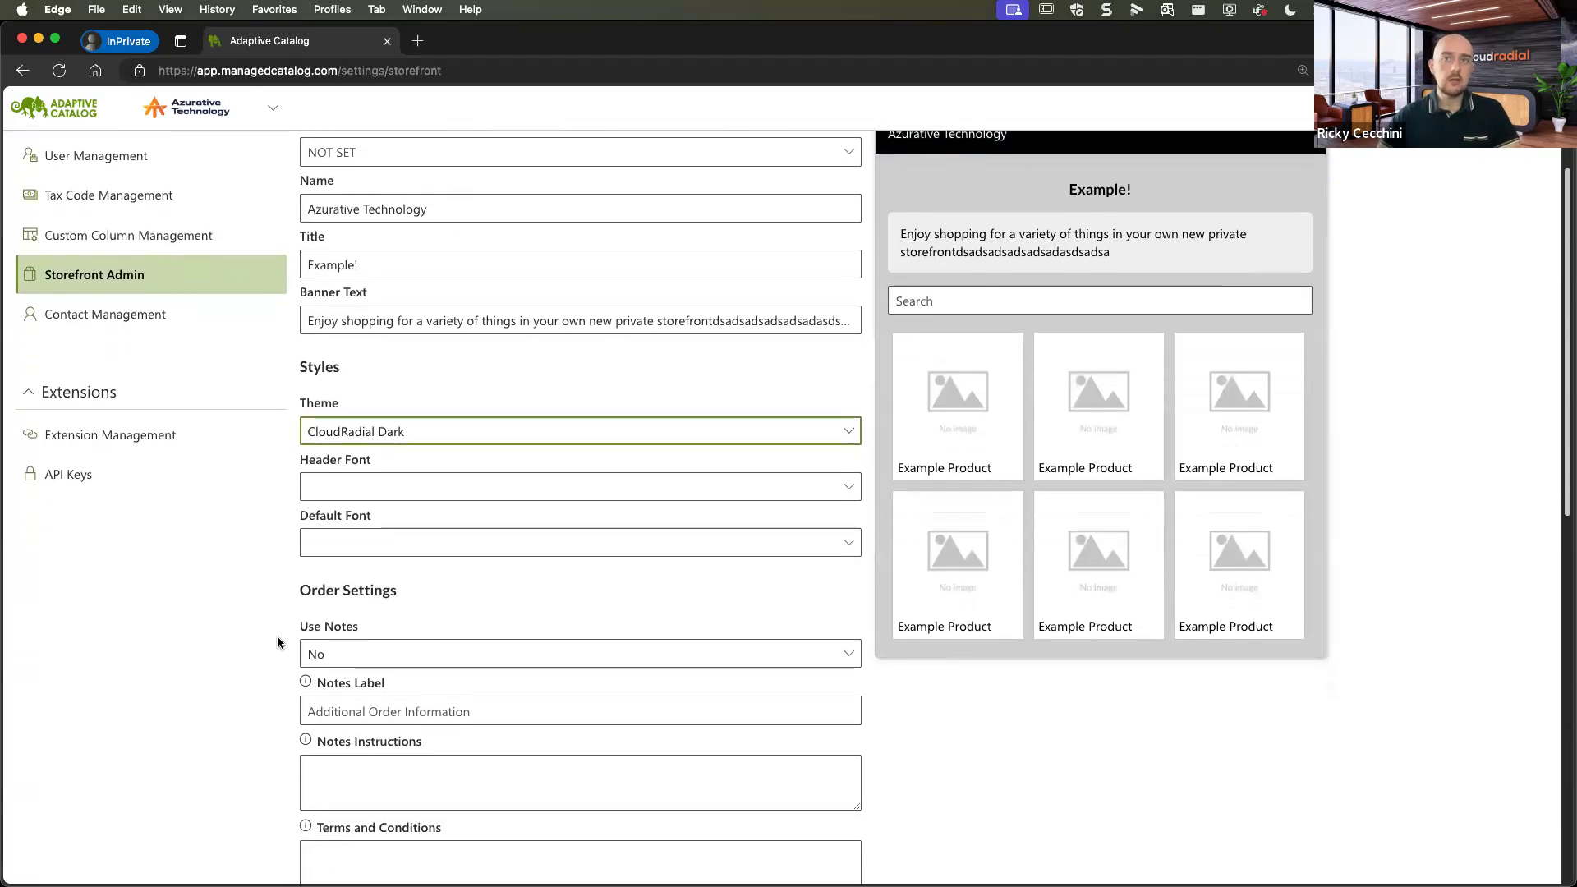
{"action": "scroll", "coordinate": [277, 642], "scroll_direction": "down", "scroll_amount": 10}
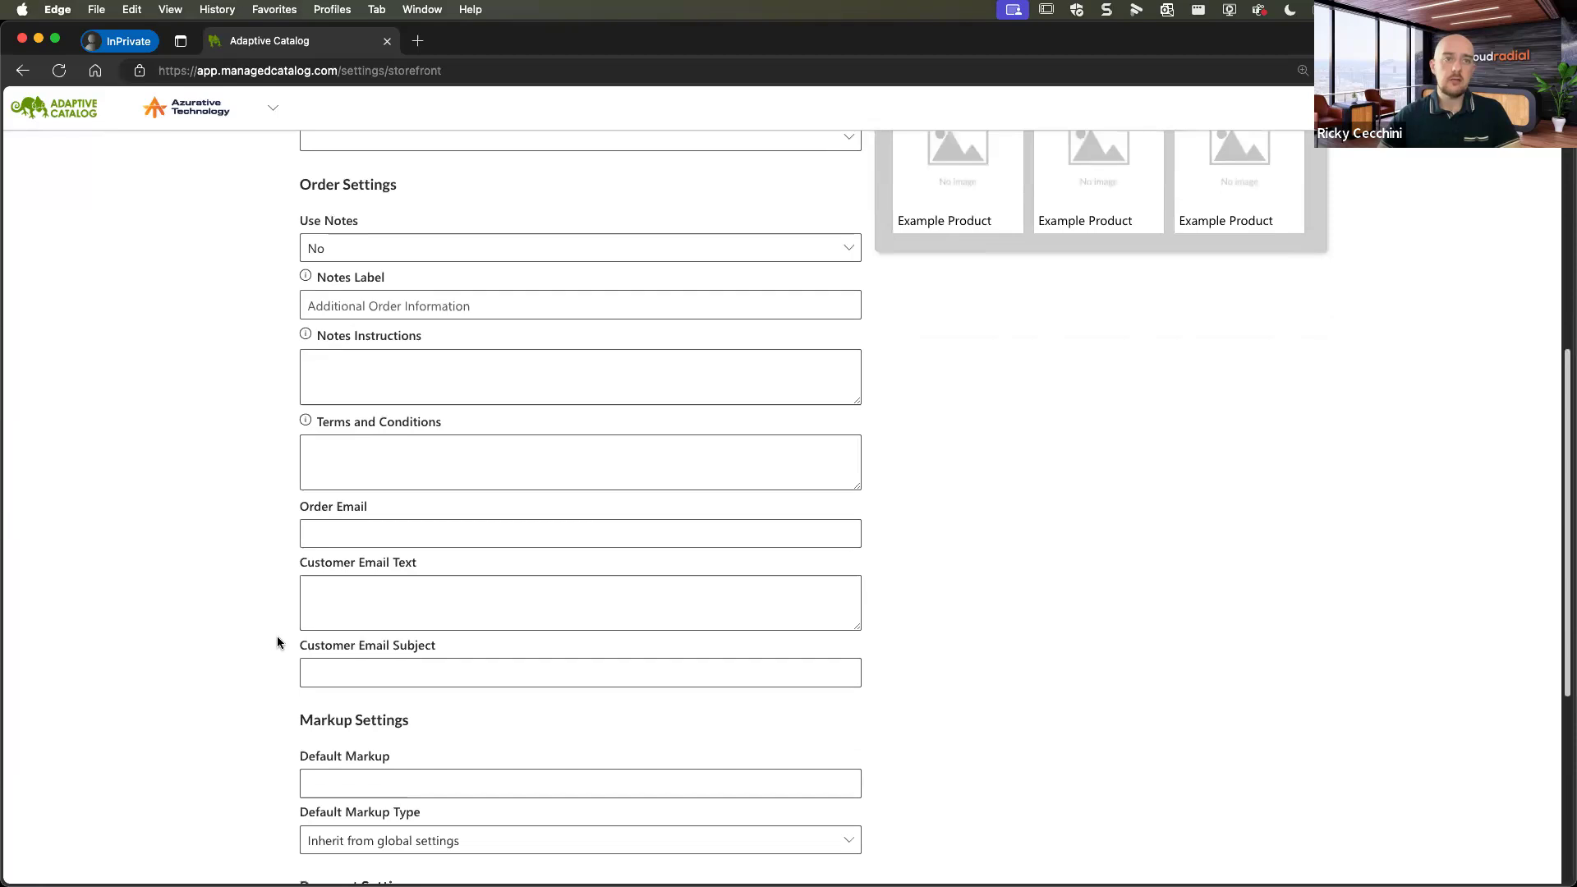
{"action": "scroll", "coordinate": [277, 642], "scroll_direction": "down", "scroll_amount": 8}
{"action": "scroll", "coordinate": [454, 666], "scroll_direction": "up", "scroll_amount": 11}
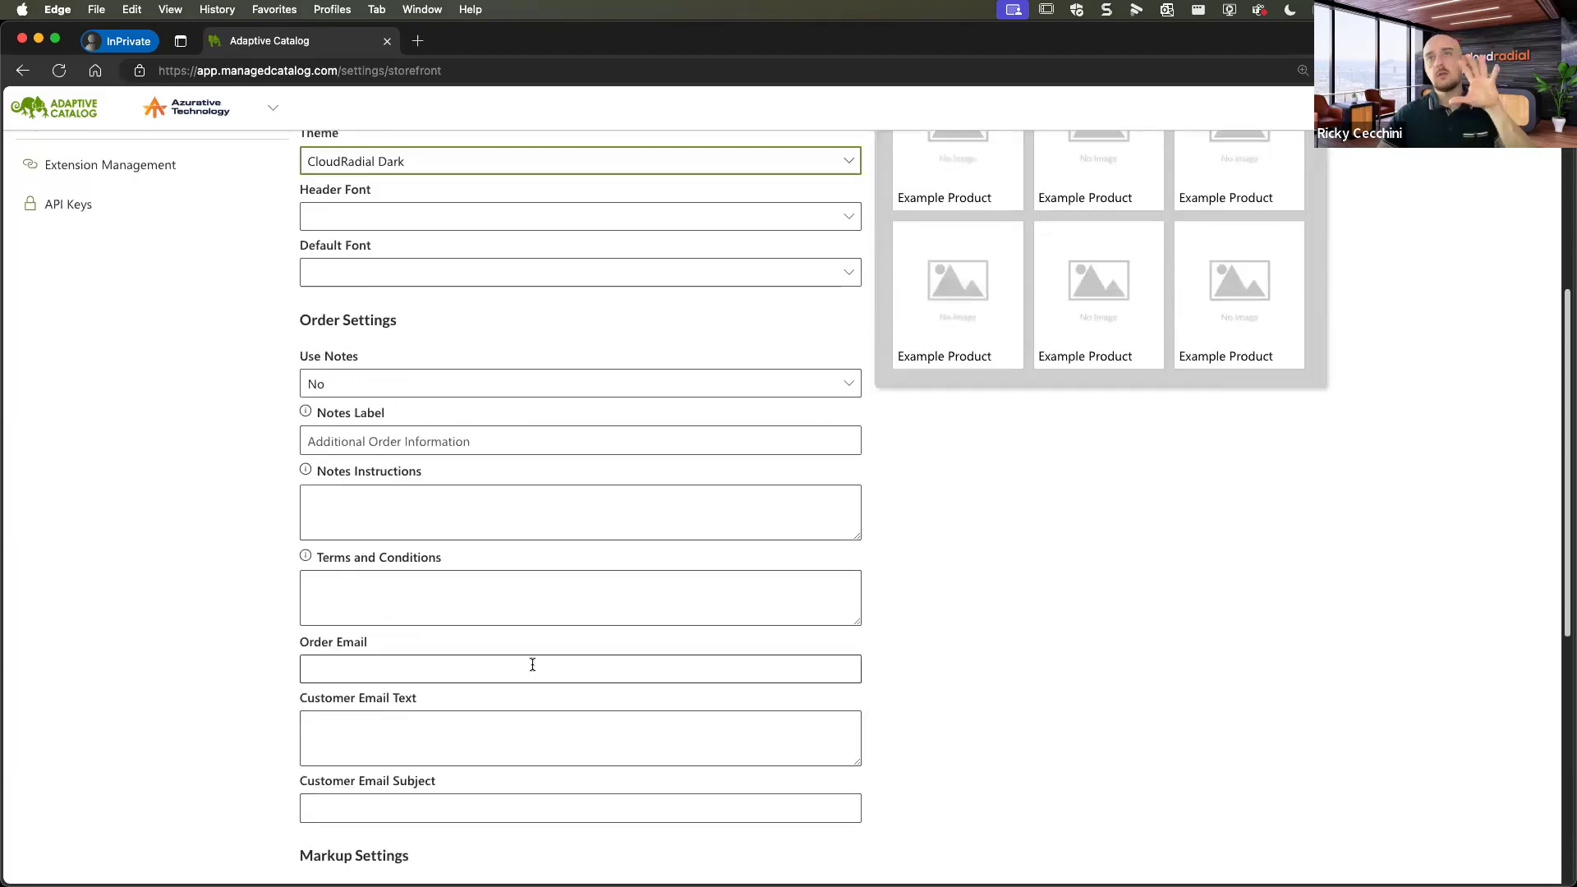
{"action": "scroll", "coordinate": [534, 664], "scroll_direction": "up", "scroll_amount": 11}
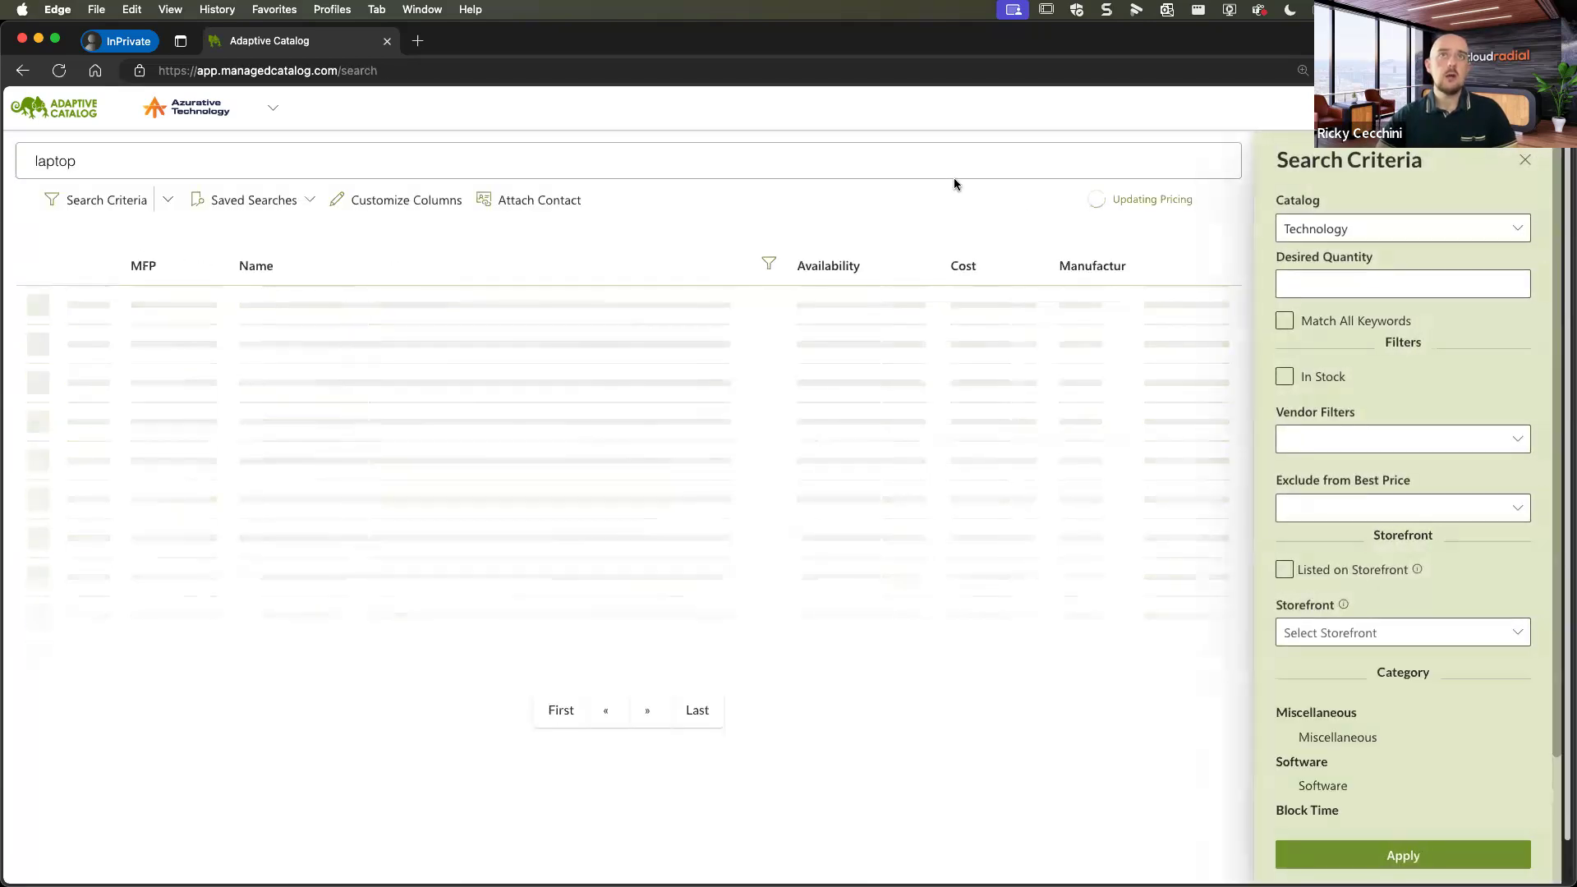
Replace the 'laptop' search with 'surface', then open the Surface Studio Laptop's details.
{"action": "left_click", "coordinate": [950, 165]}
{"action": "key", "text": "BackSpace"}
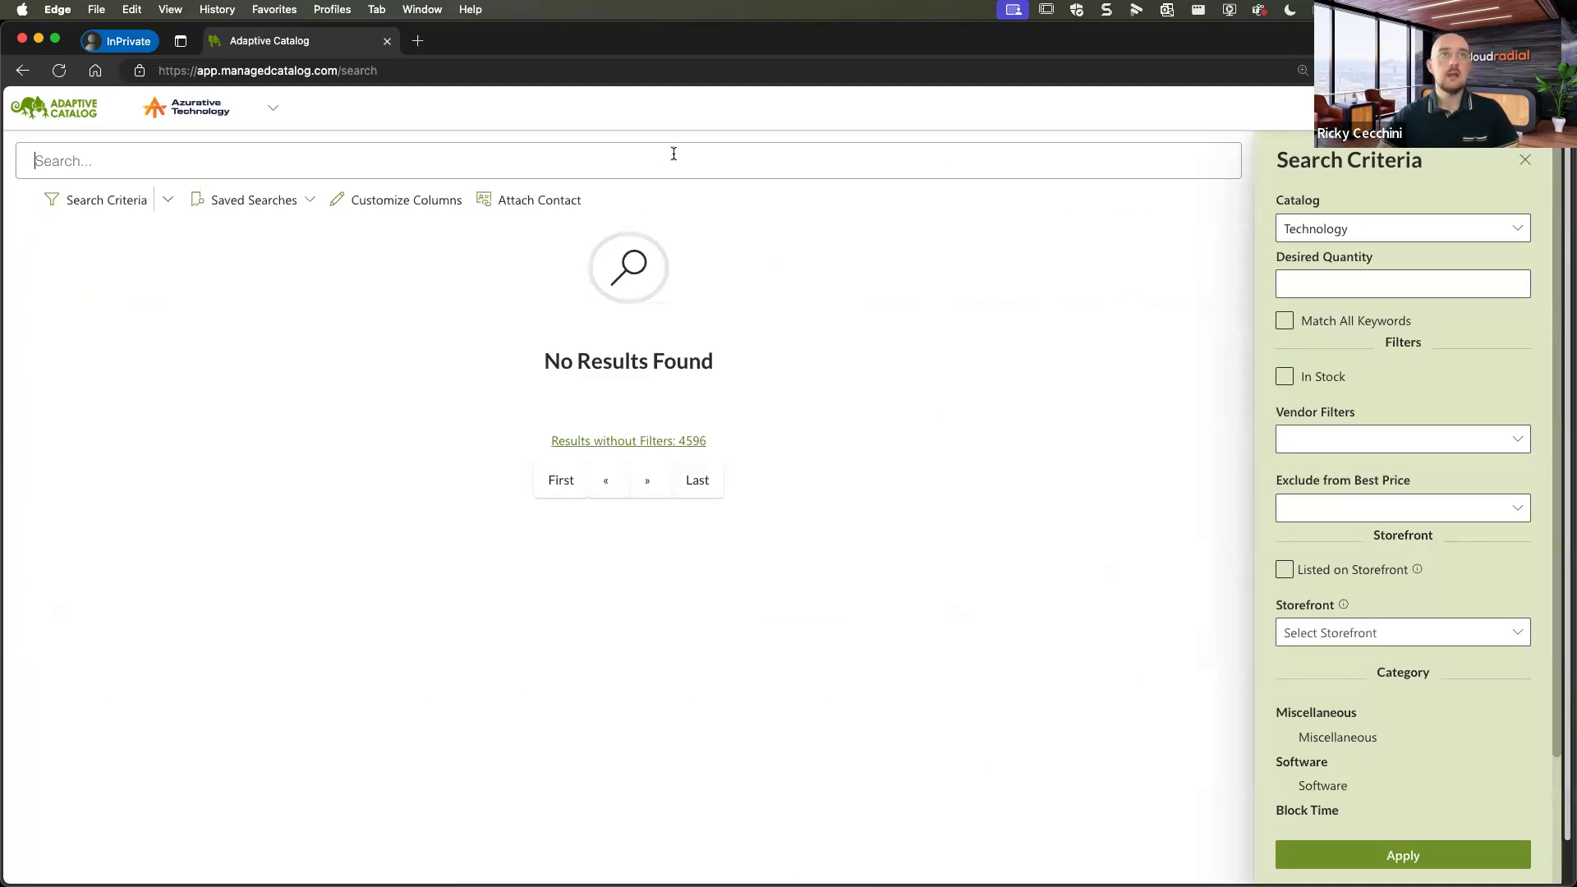
{"action": "type", "text": "surface"}
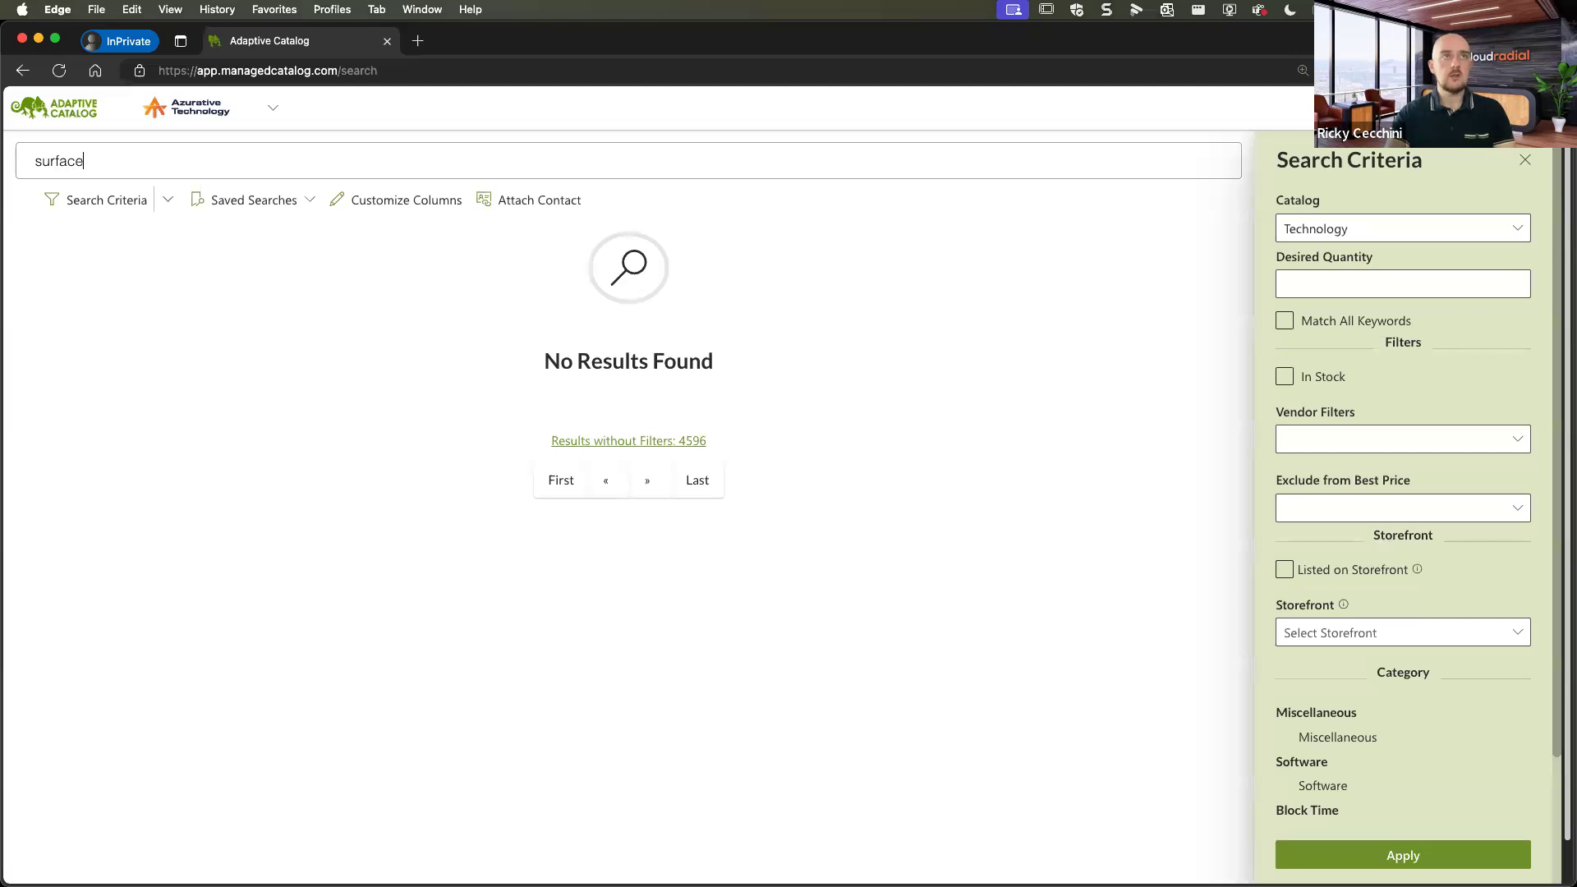
{"action": "key", "text": "Return"}
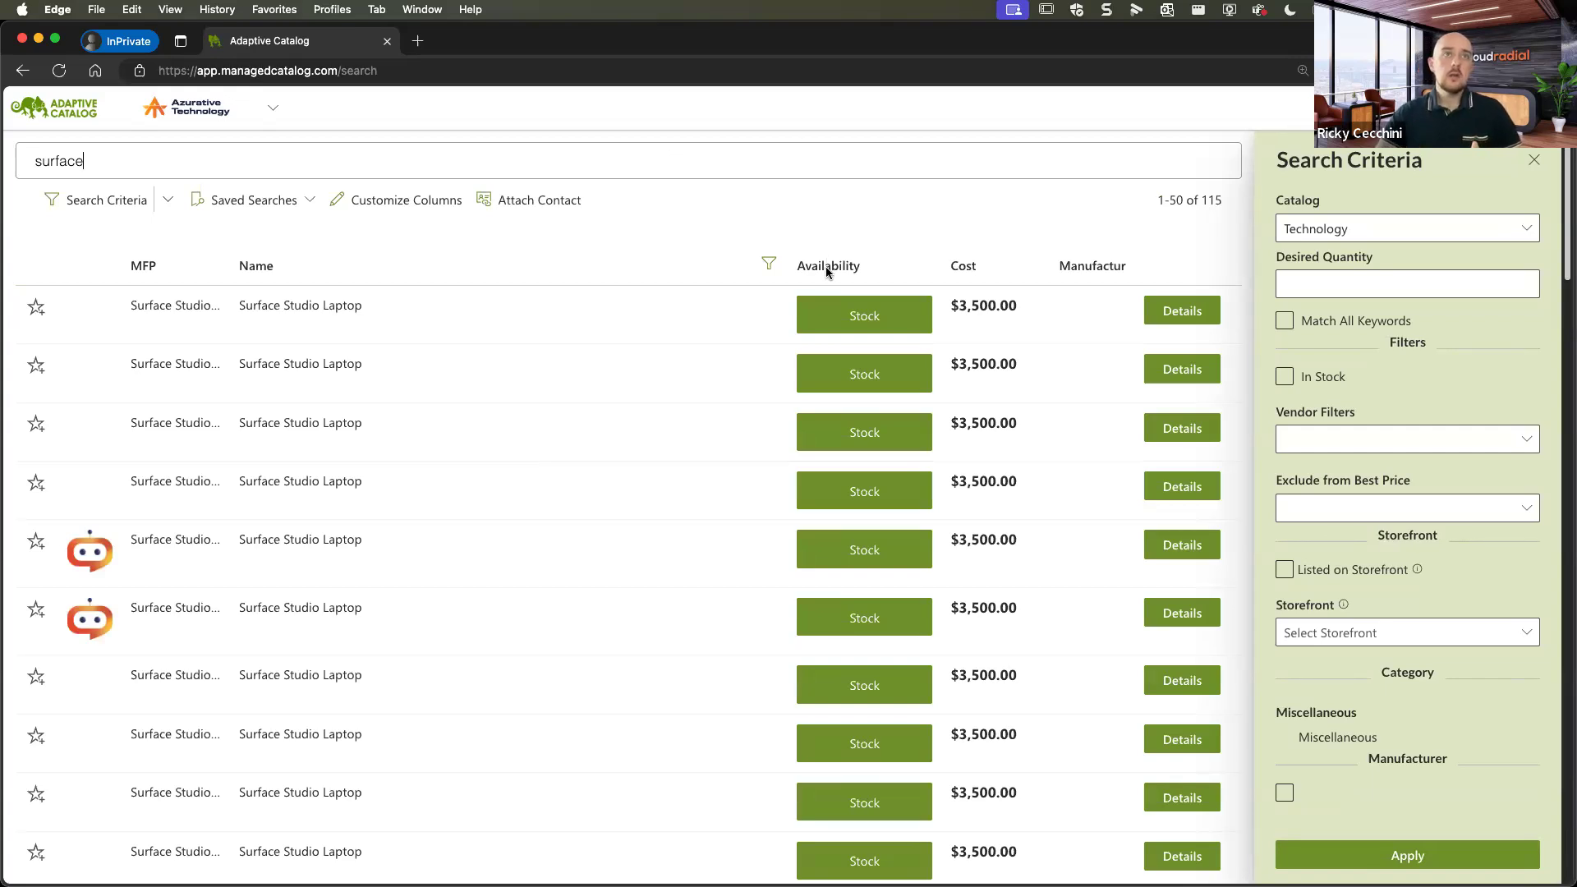
{"action": "left_click", "coordinate": [1181, 319]}
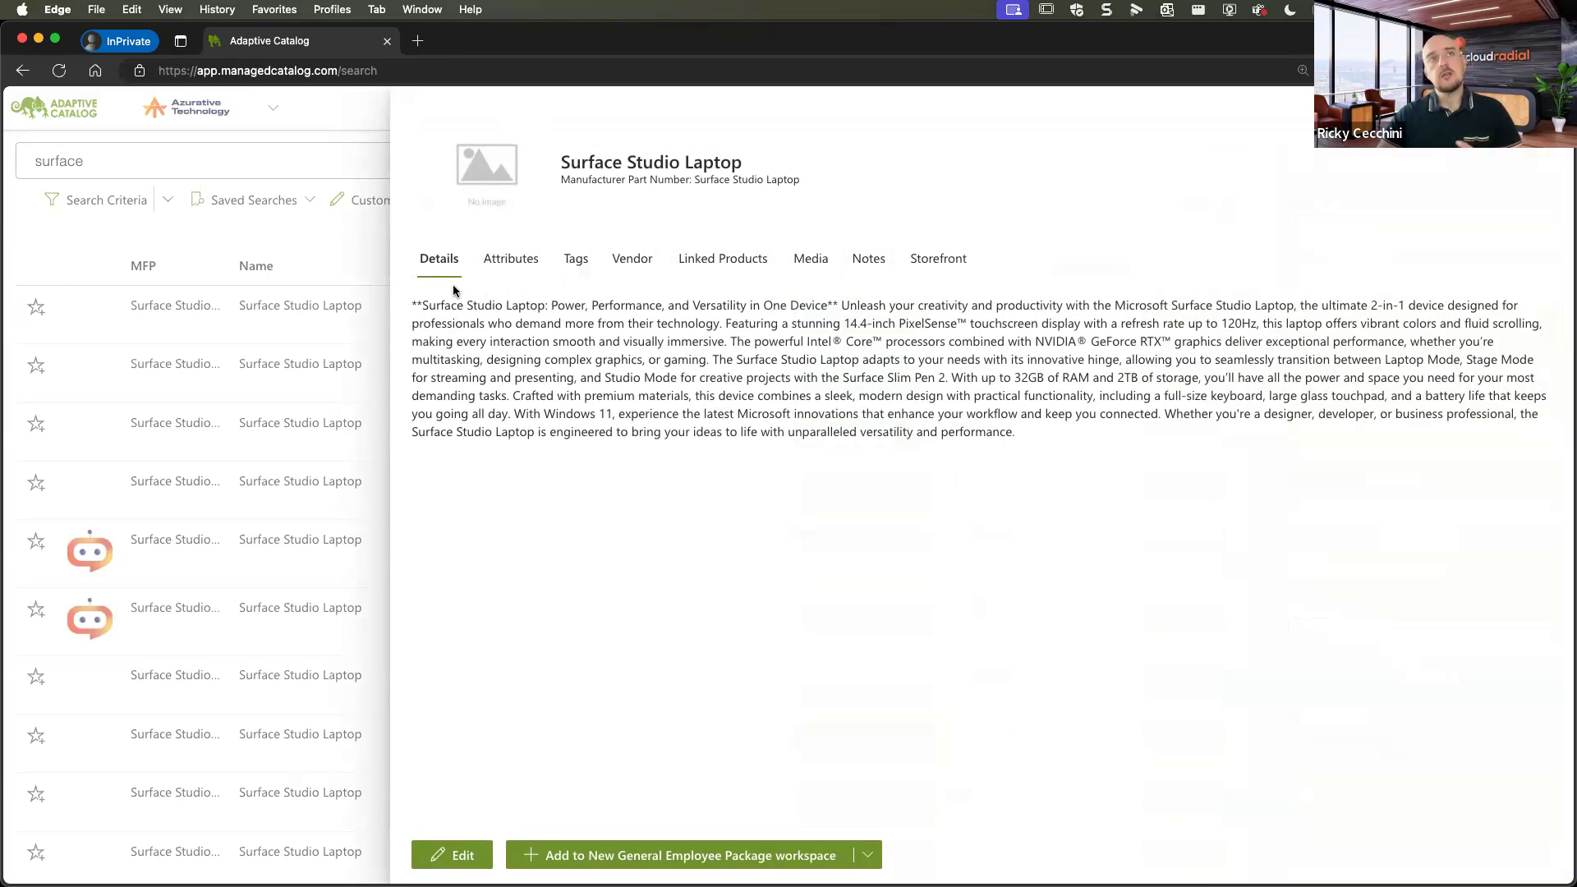
Check the Surface Studio Laptop's Storefront tab, close its details, and switch to the client portal.
{"action": "left_click", "coordinate": [936, 277]}
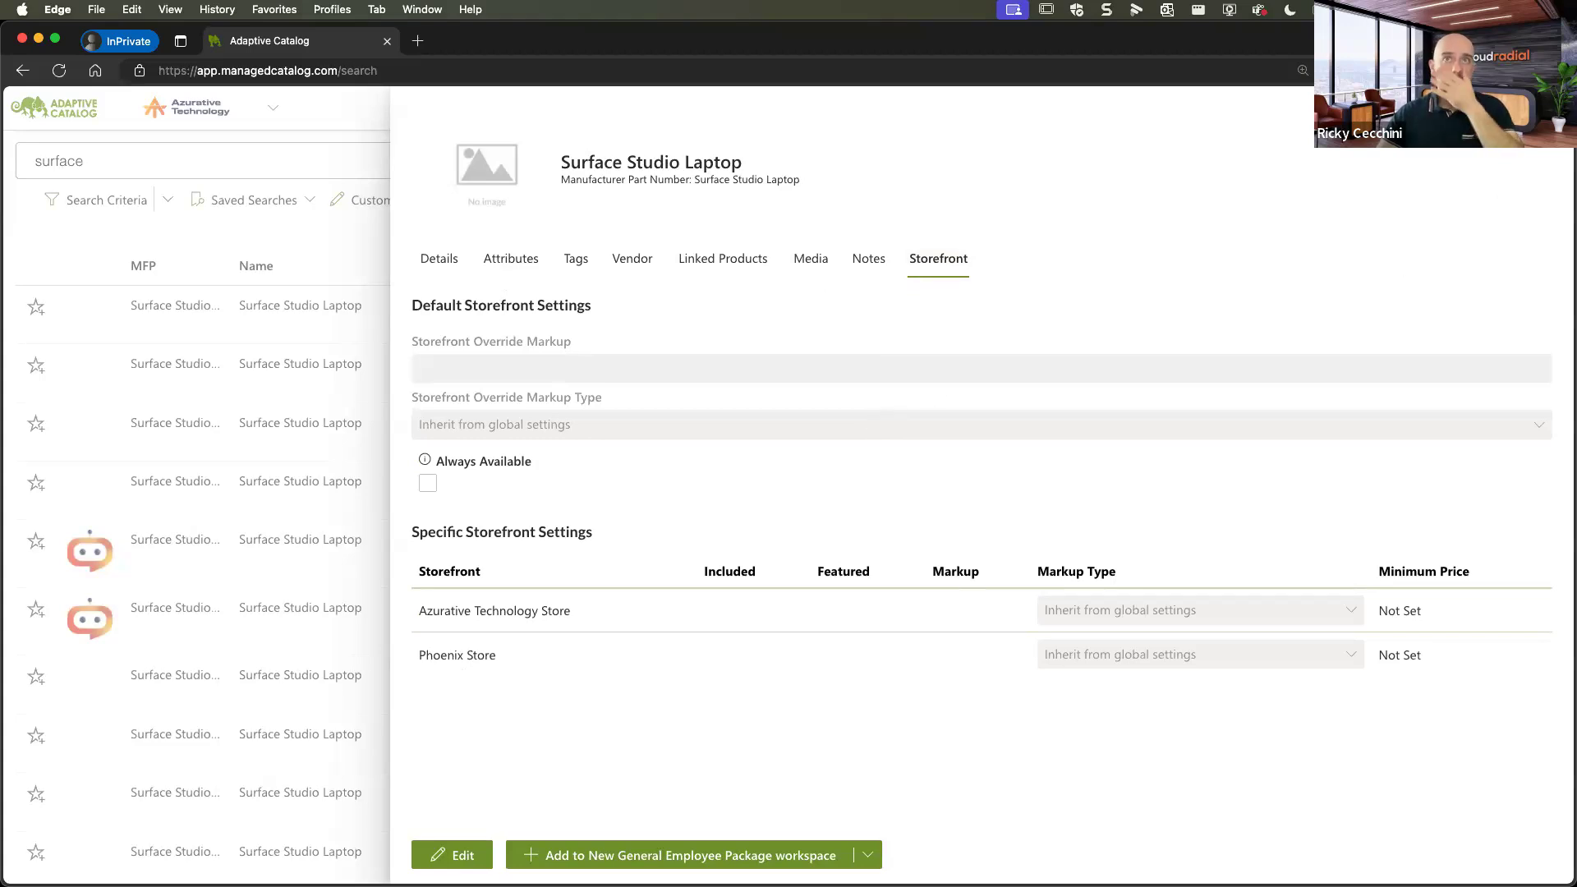
{"action": "key", "text": "Escape"}
{"action": "key", "text": "ctrl+Up"}
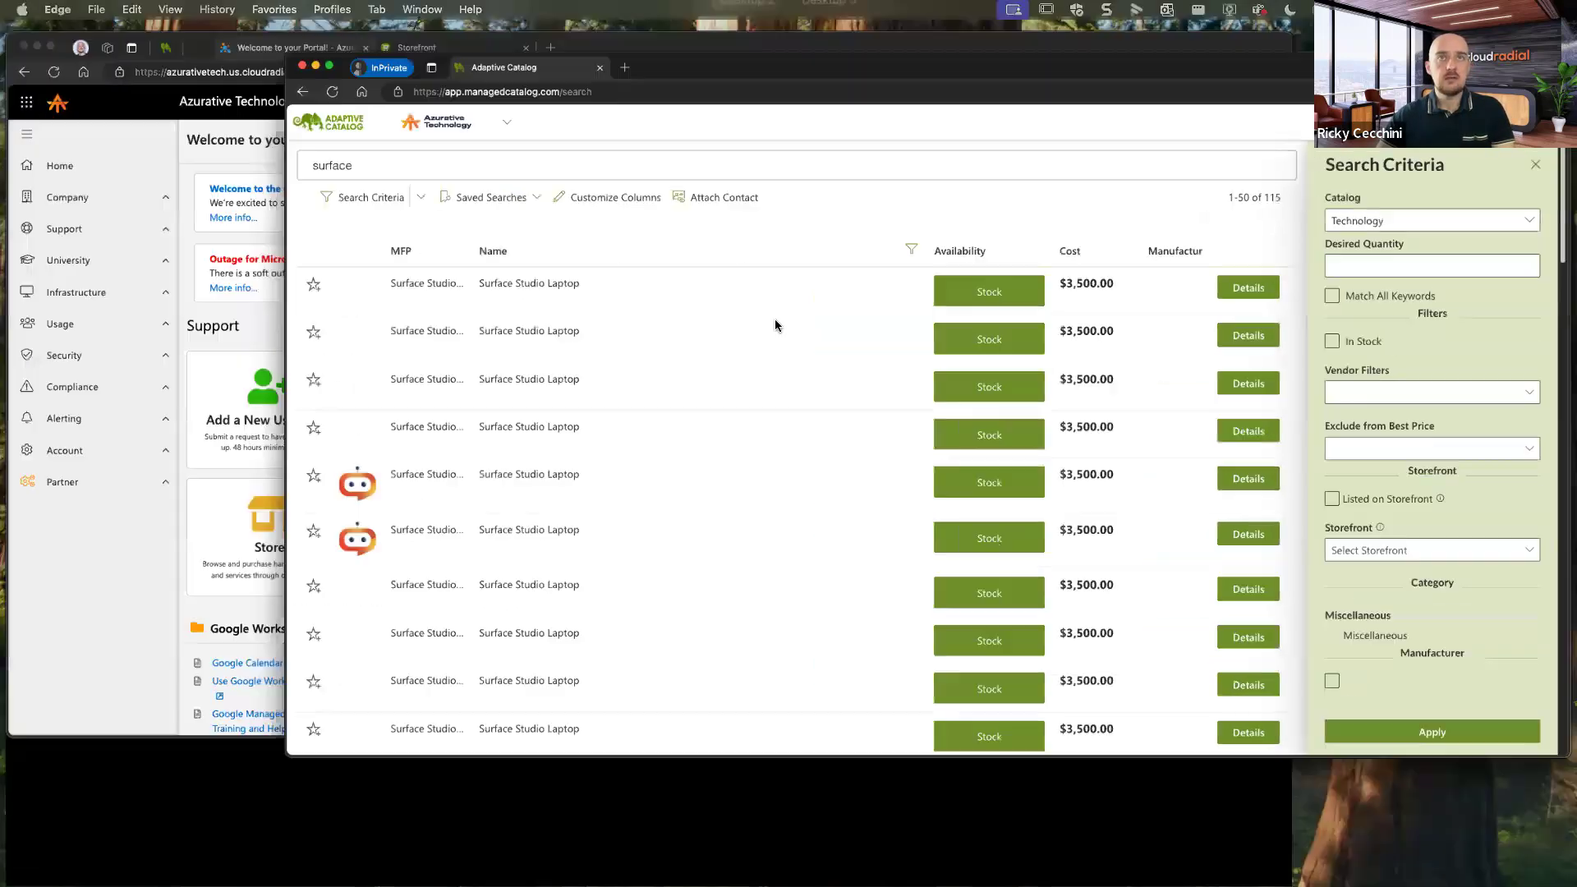
{"action": "left_click", "coordinate": [739, 328]}
View the storefront's Conference Room Projector page, then reopen the Surface Studio Laptop details for editing.
{"action": "left_click", "coordinate": [525, 41]}
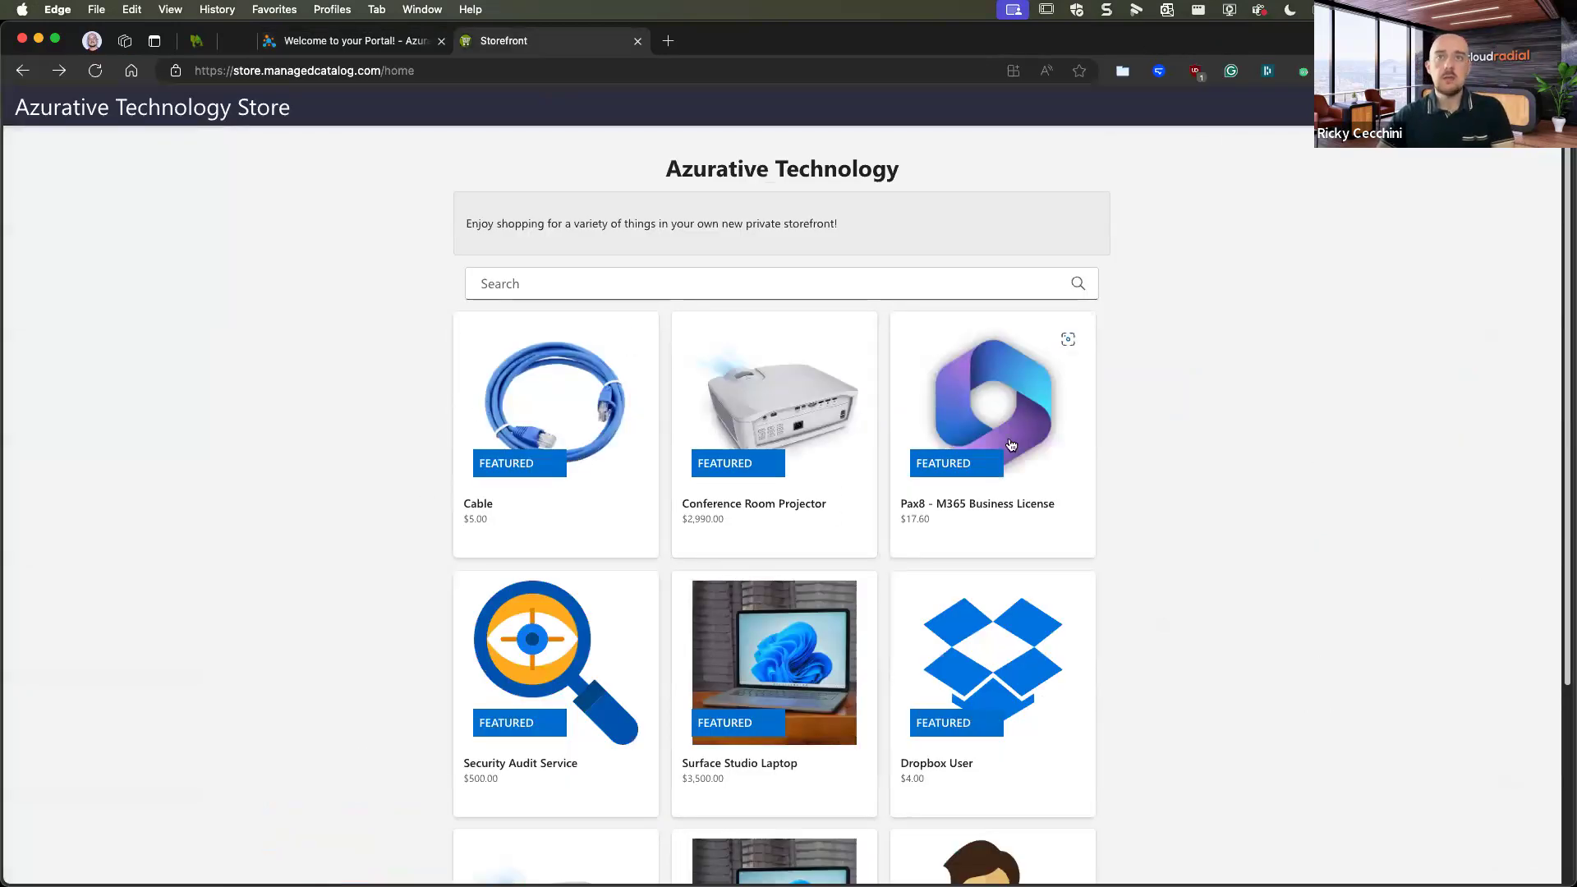
{"action": "left_click", "coordinate": [791, 432]}
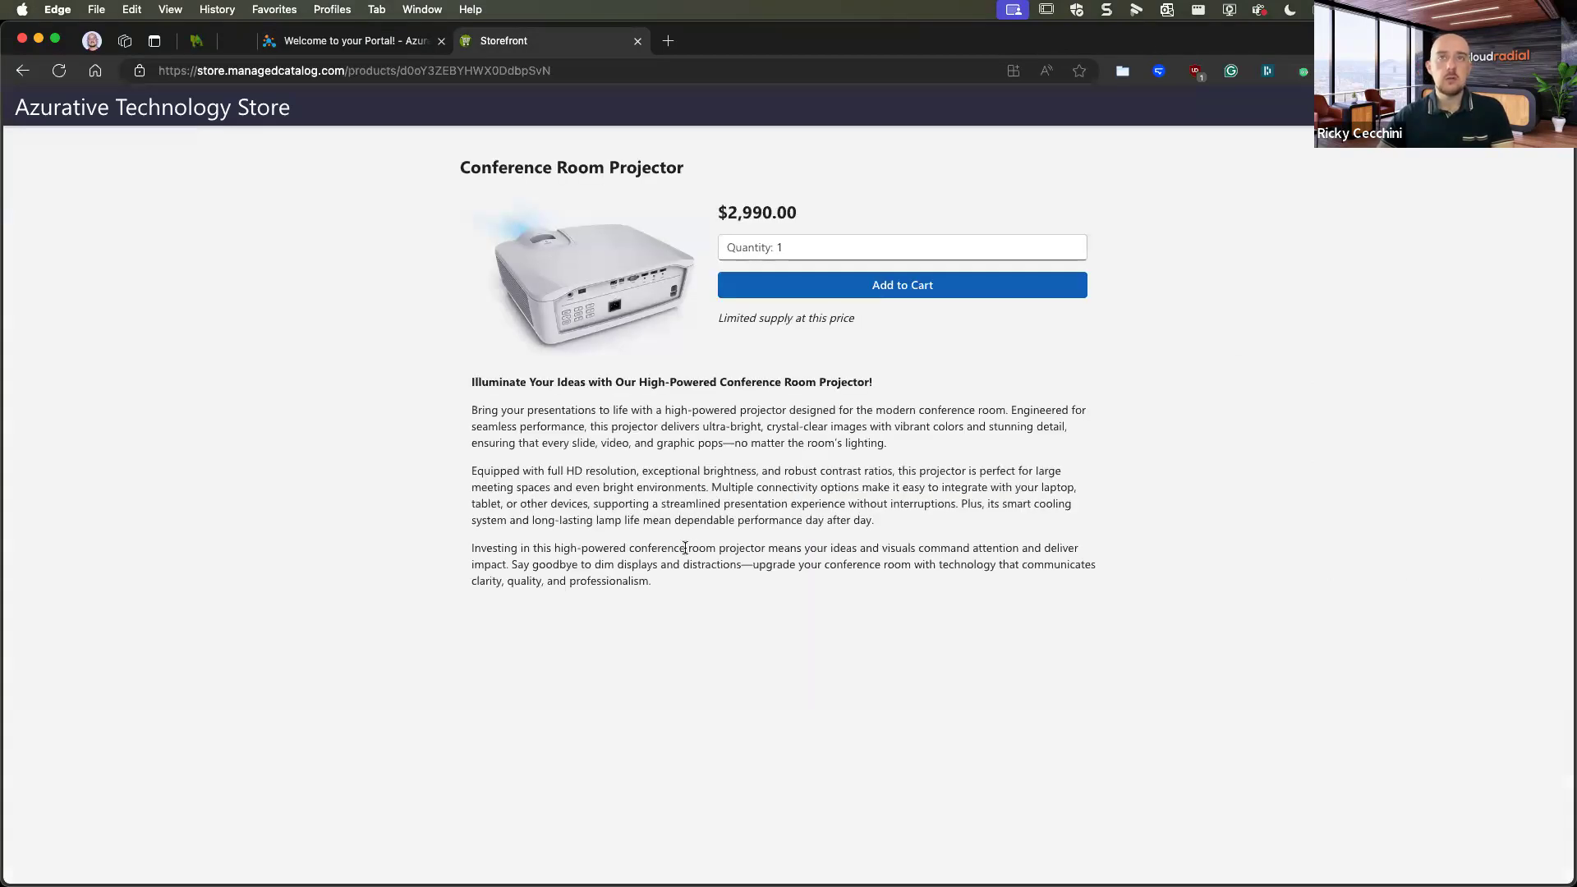
{"action": "key", "text": "ctrl+Up"}
{"action": "left_click", "coordinate": [560, 370]}
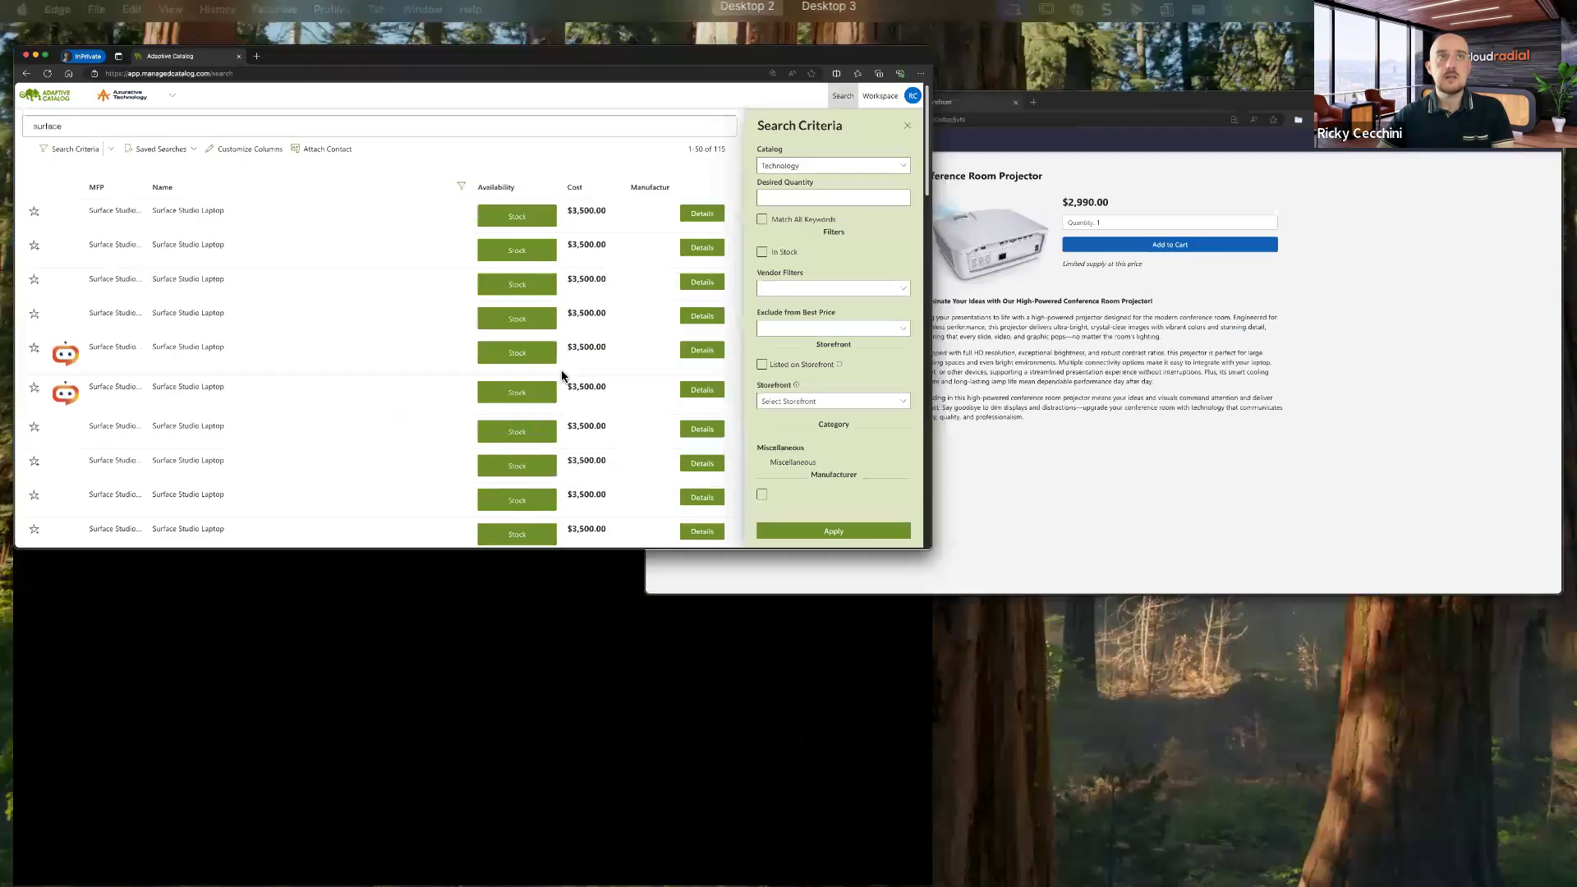
{"action": "left_click", "coordinate": [1182, 310]}
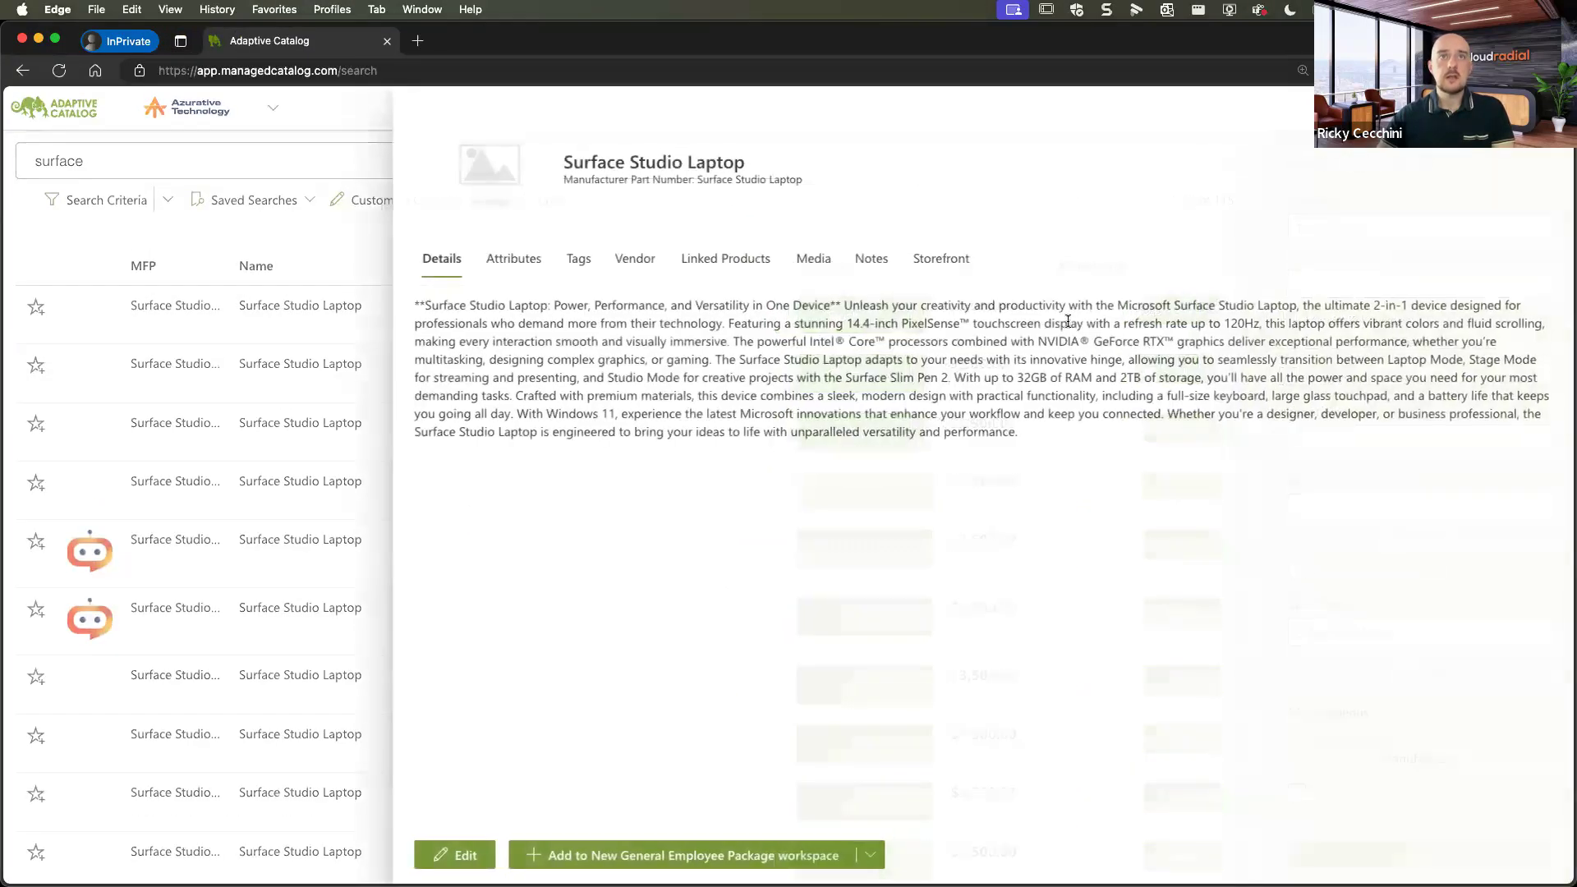
{"action": "left_click", "coordinate": [475, 859]}
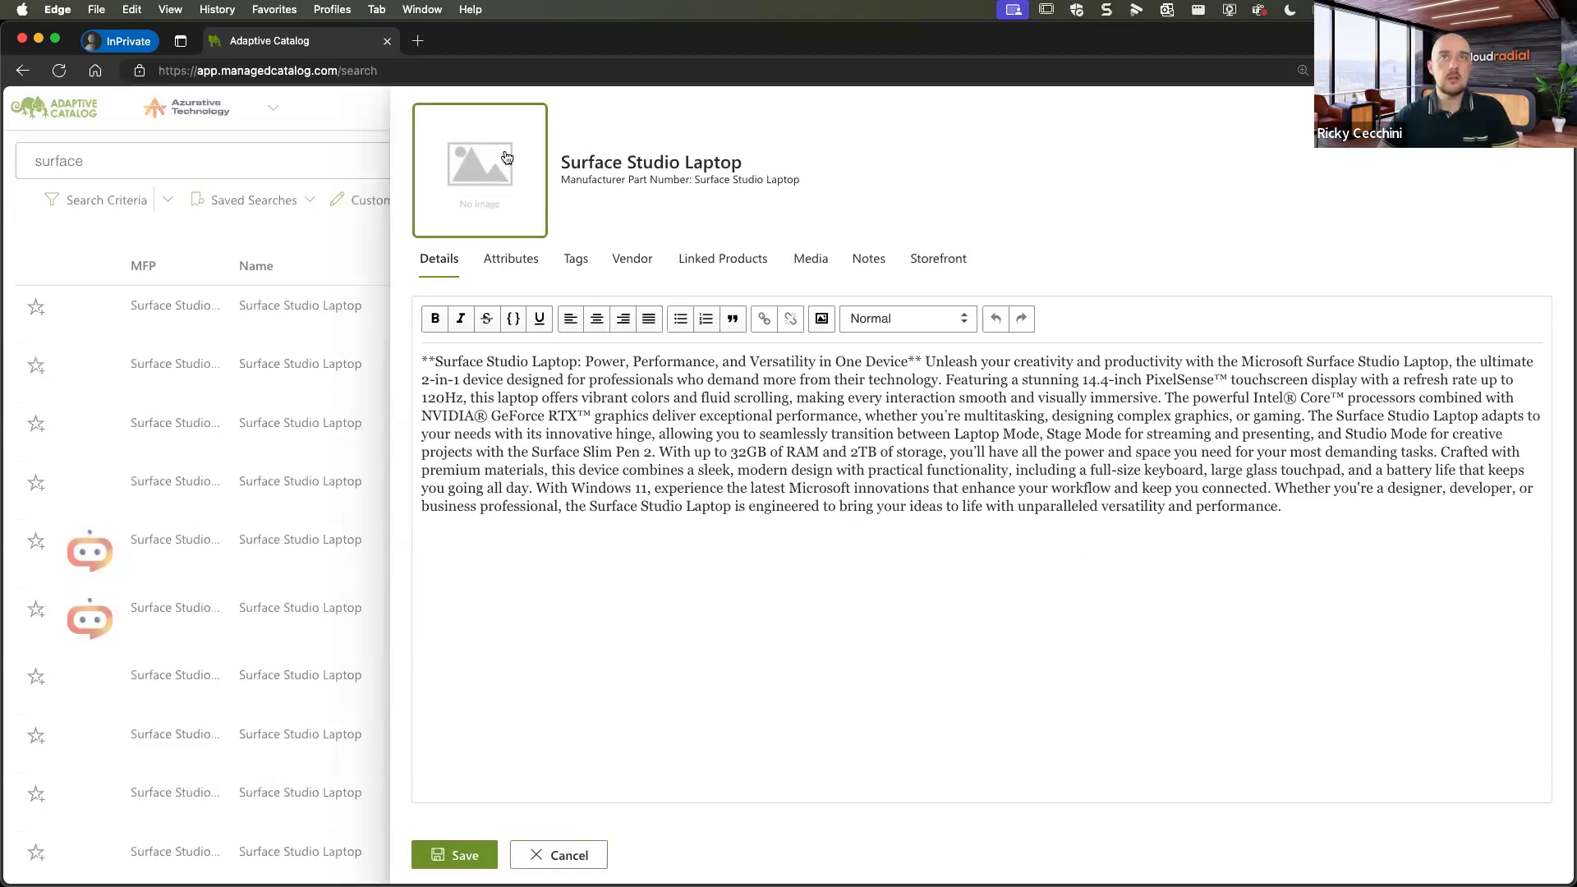
Look at the laptop's Storefront settings, then cancel the edits and leave edit mode.
{"action": "left_click", "coordinate": [938, 258]}
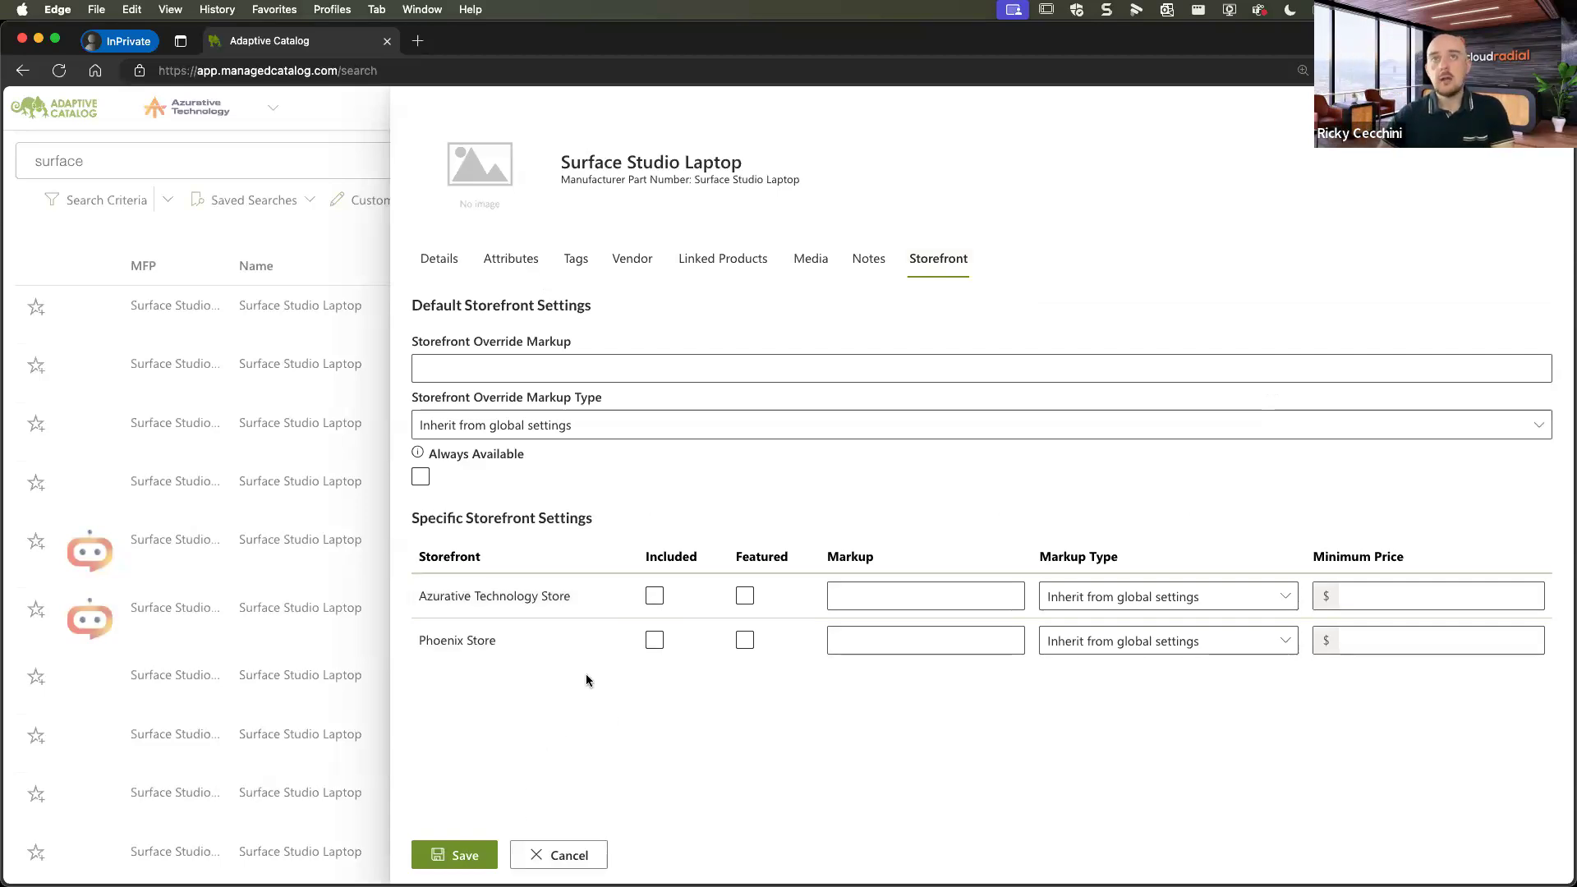
{"action": "left_click", "coordinate": [559, 854]}
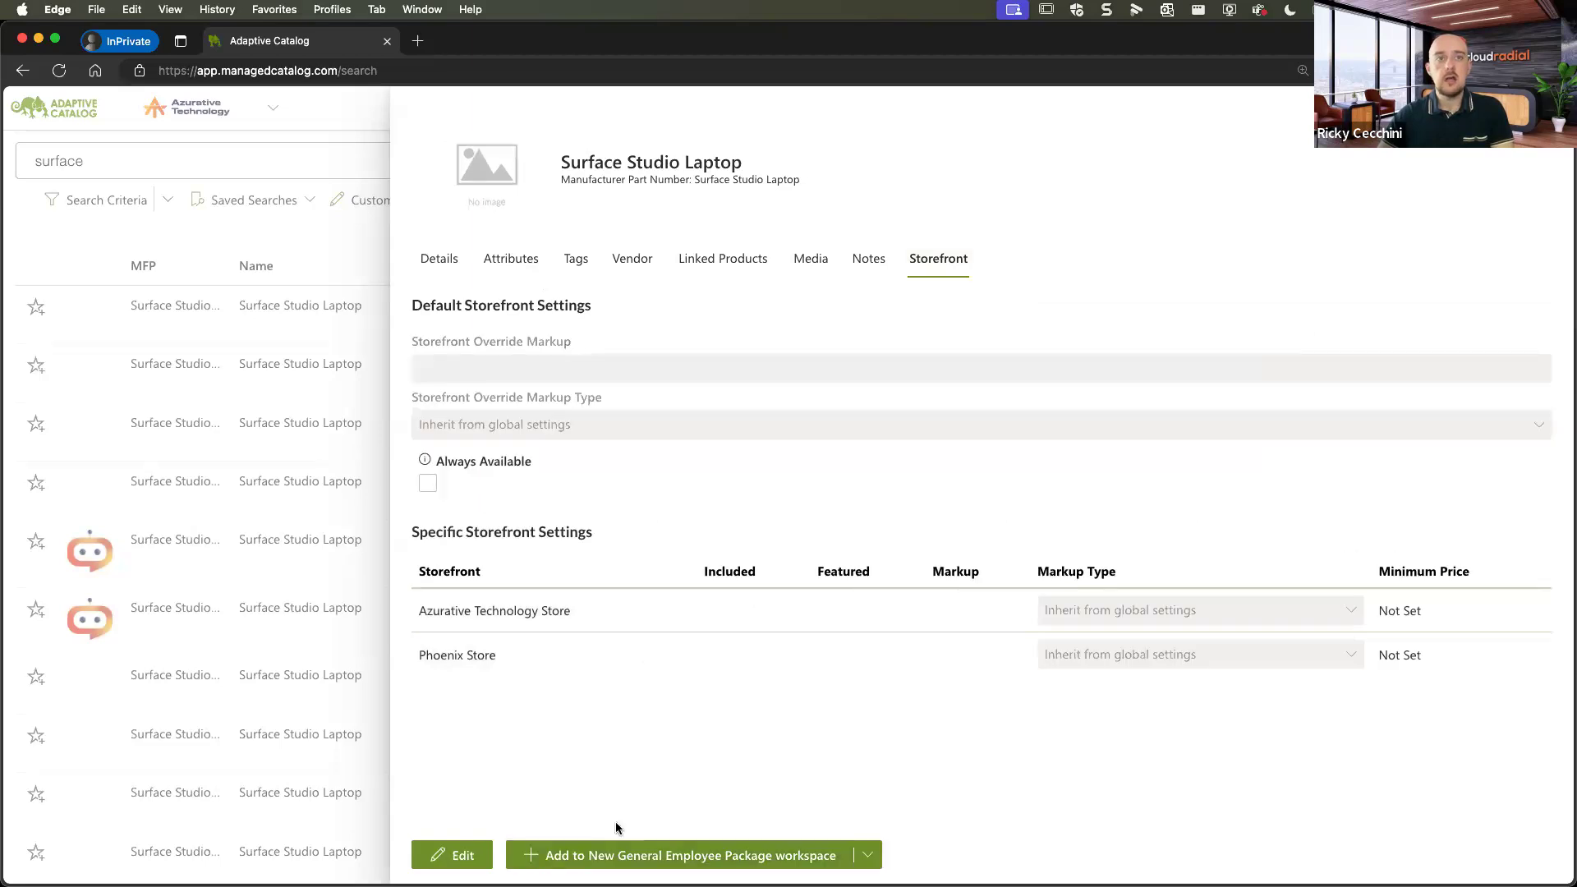
{"action": "scroll", "coordinate": [802, 468], "scroll_direction": "down", "scroll_amount": 3}
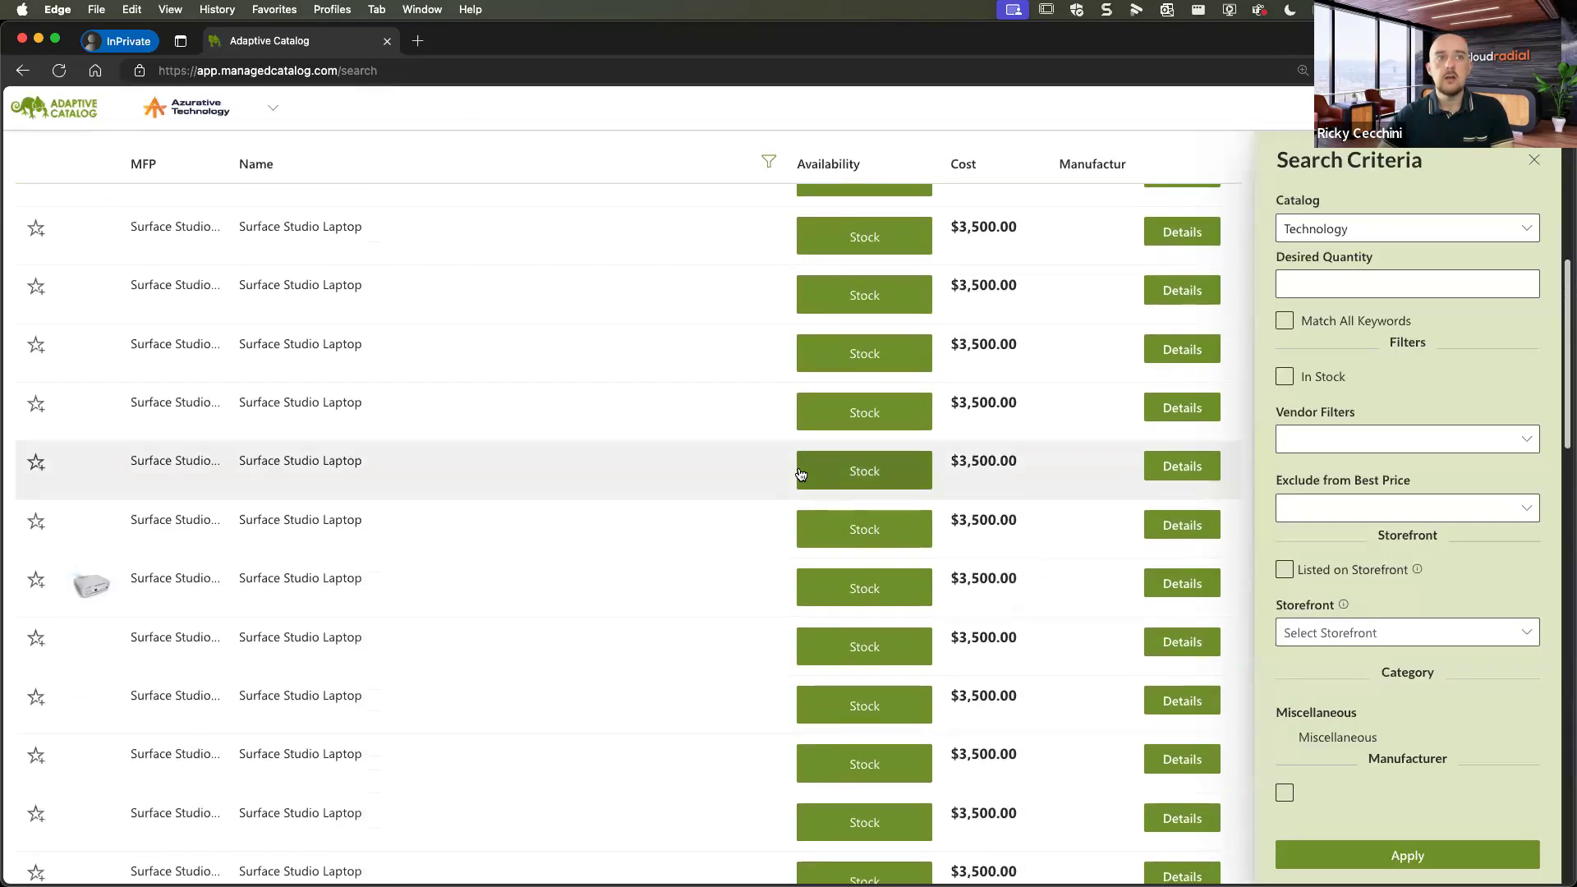
Open the pictured Surface Studio Laptop's details, cancel its edits, close it, and review the $3,500.00 results.
{"action": "scroll", "coordinate": [314, 594], "scroll_direction": "down", "scroll_amount": 5}
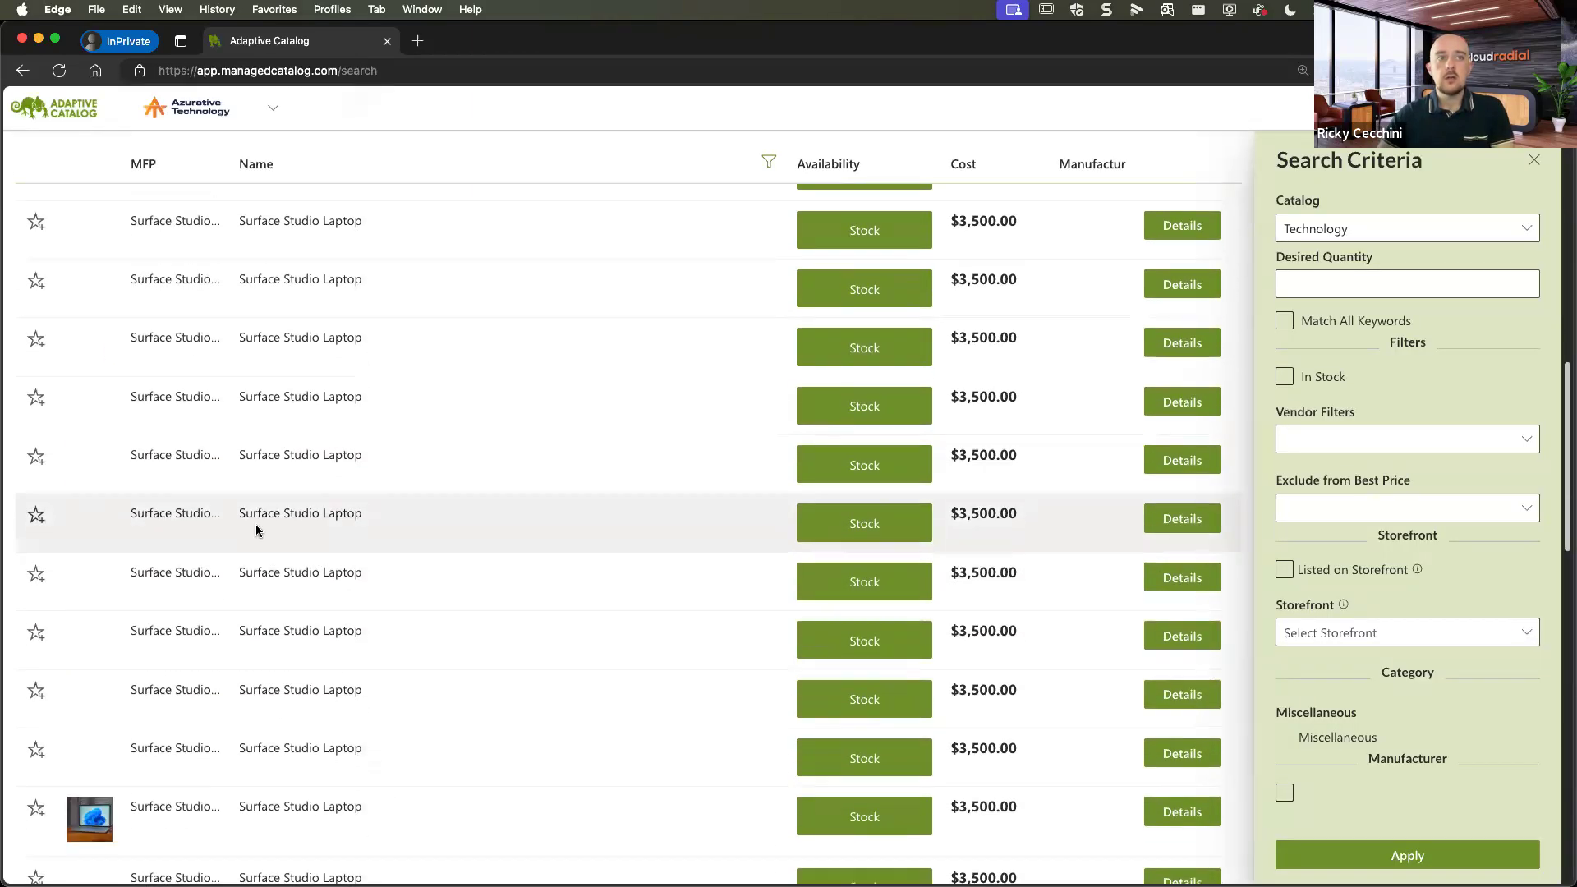
{"action": "left_click", "coordinate": [1180, 708]}
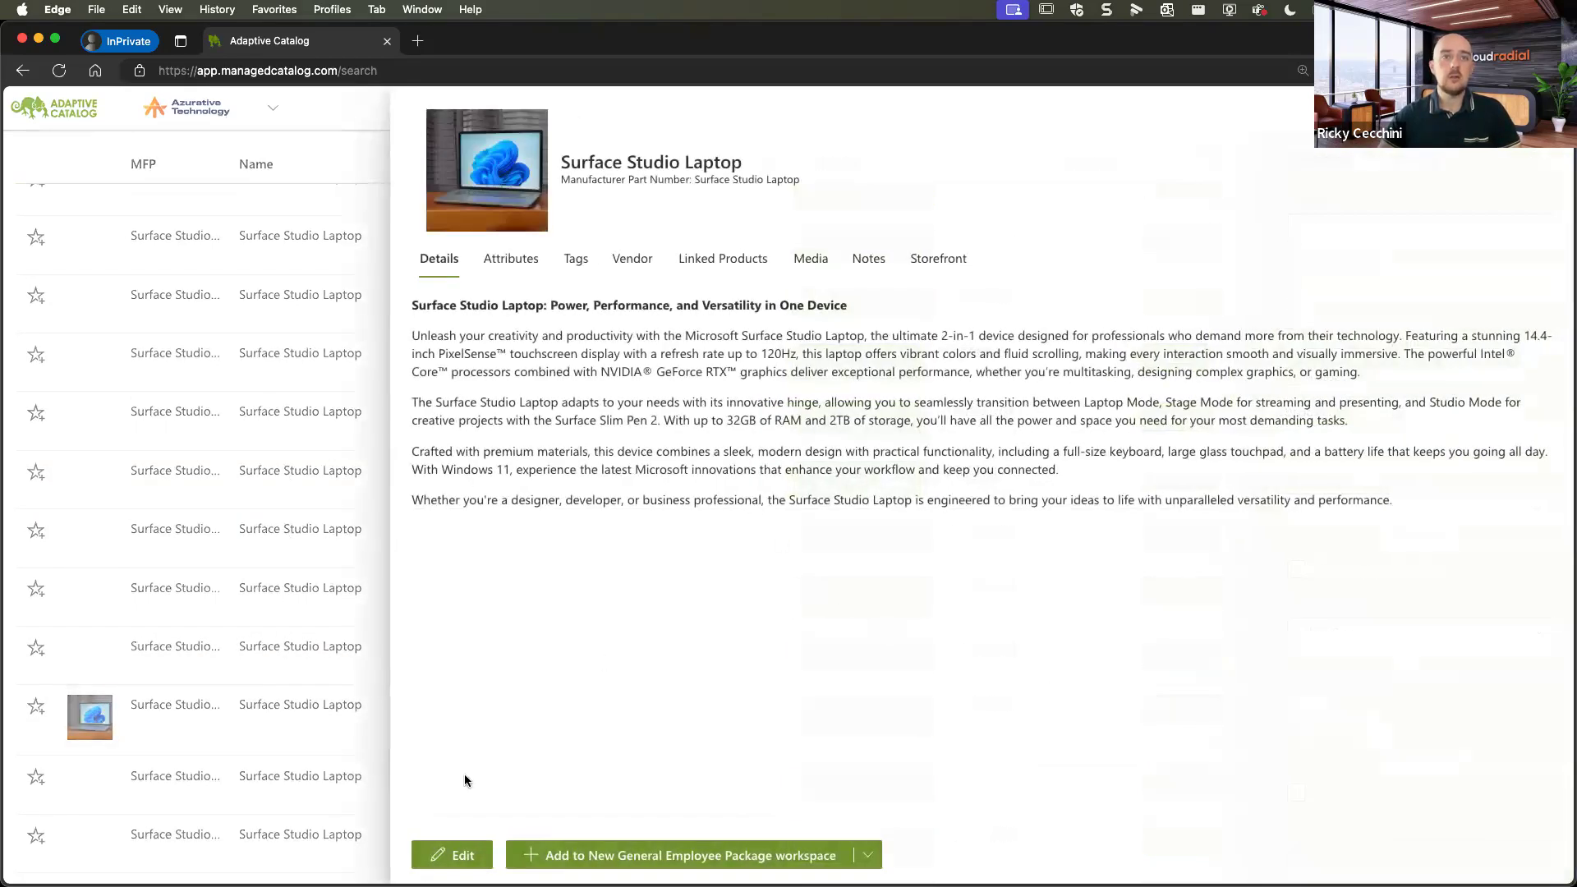
{"action": "left_click", "coordinate": [460, 855]}
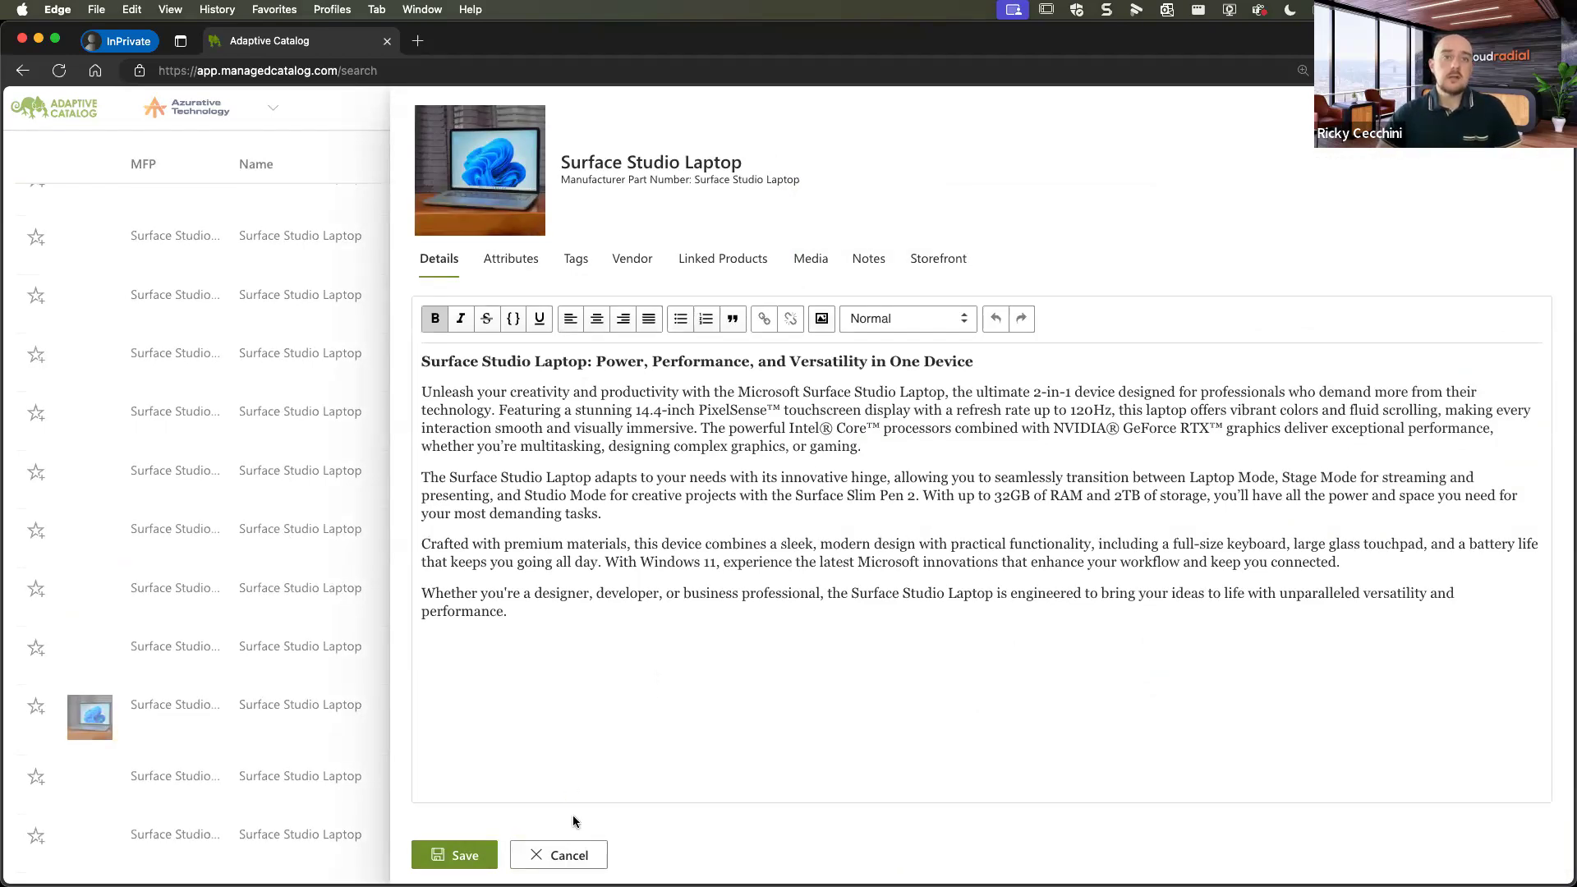
{"action": "left_click", "coordinate": [566, 855]}
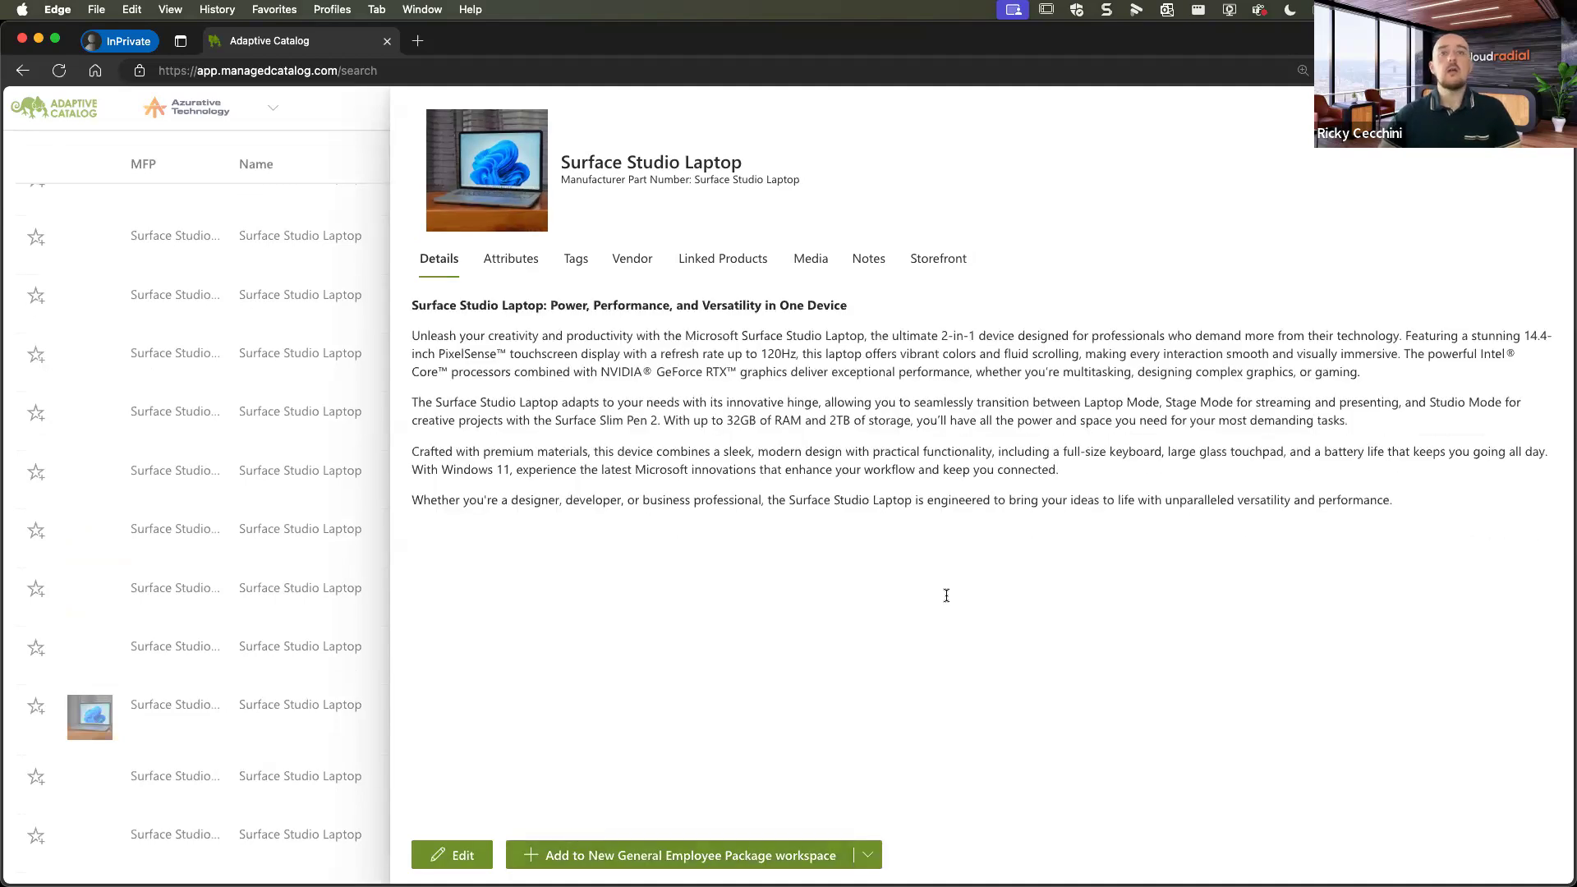
{"action": "key", "text": "Escape"}
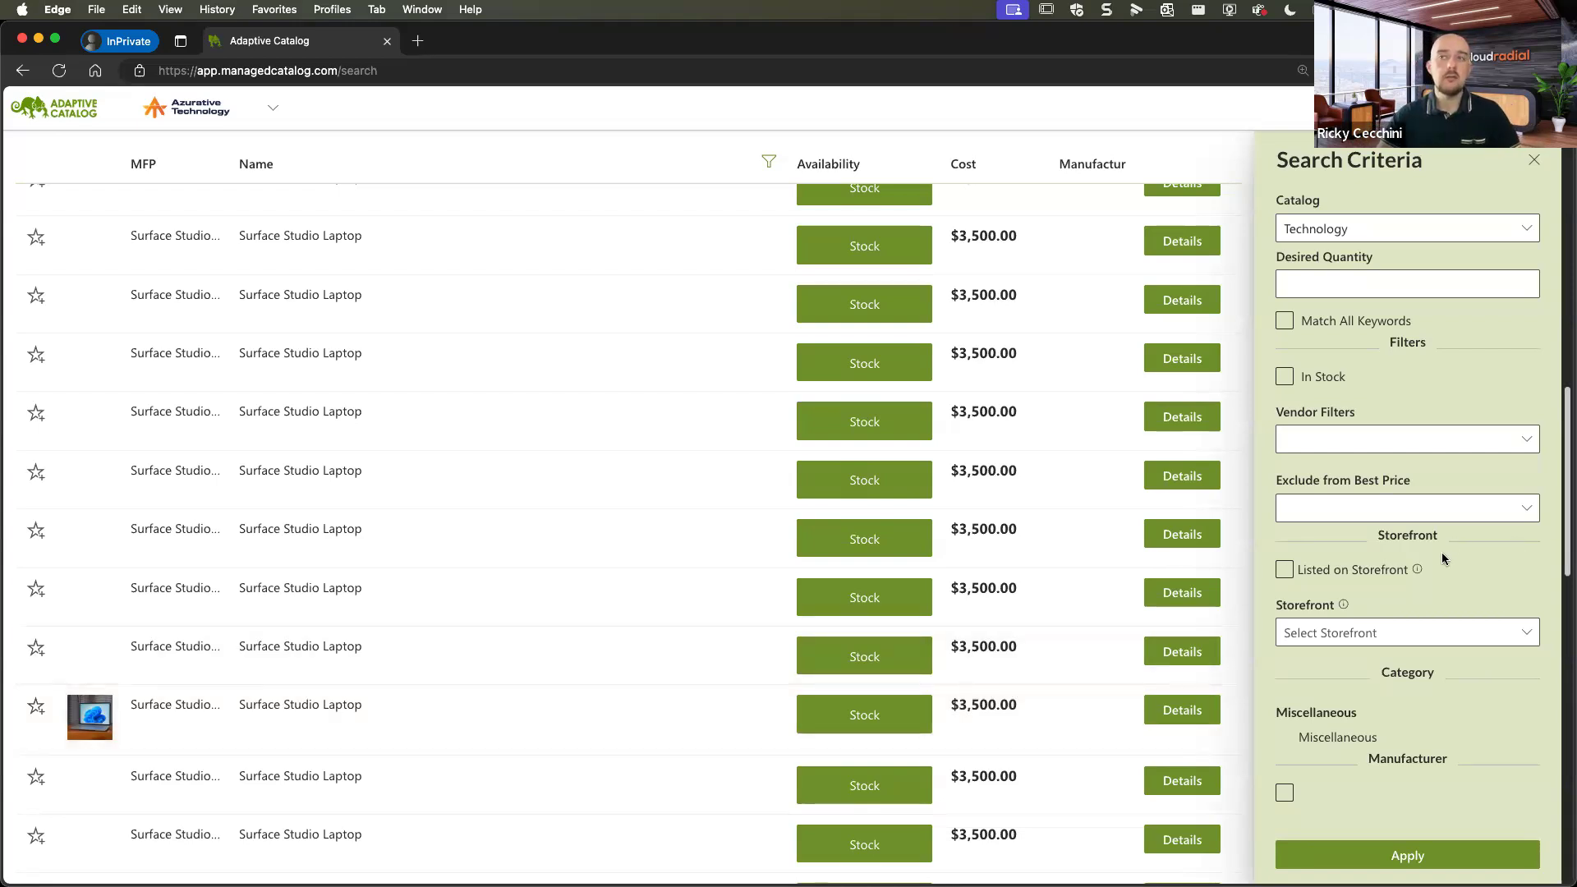
{"action": "scroll", "coordinate": [1442, 560], "scroll_direction": "down", "scroll_amount": 3}
{"action": "scroll", "coordinate": [1445, 568], "scroll_direction": "up", "scroll_amount": 5}
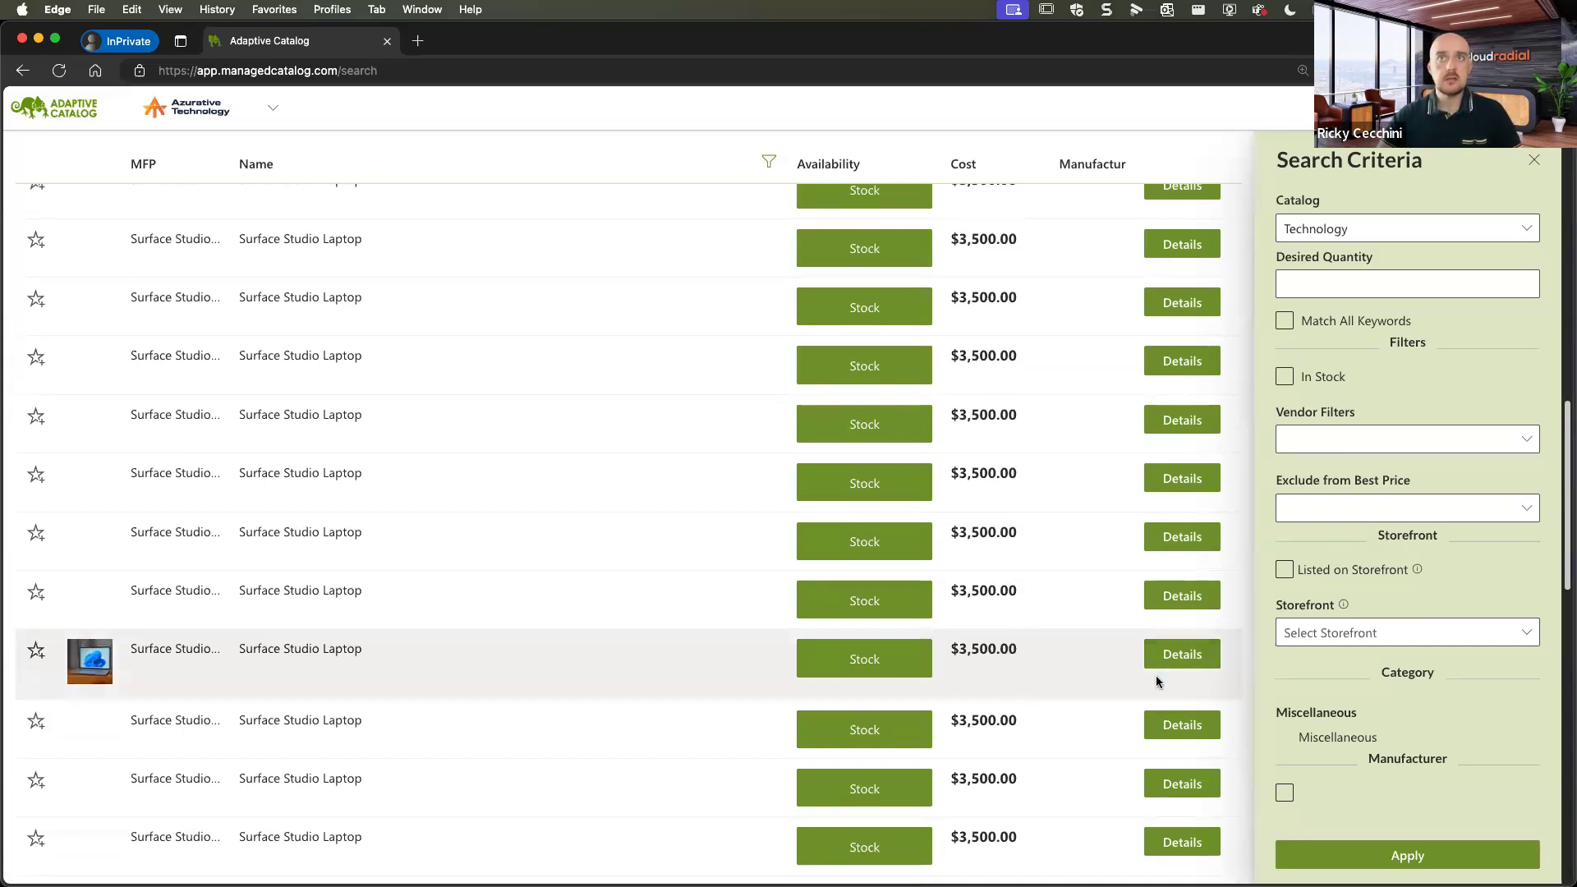
{"action": "scroll", "coordinate": [1162, 671], "scroll_direction": "up", "scroll_amount": 4}
{"action": "scroll", "coordinate": [1209, 482], "scroll_direction": "up", "scroll_amount": 2}
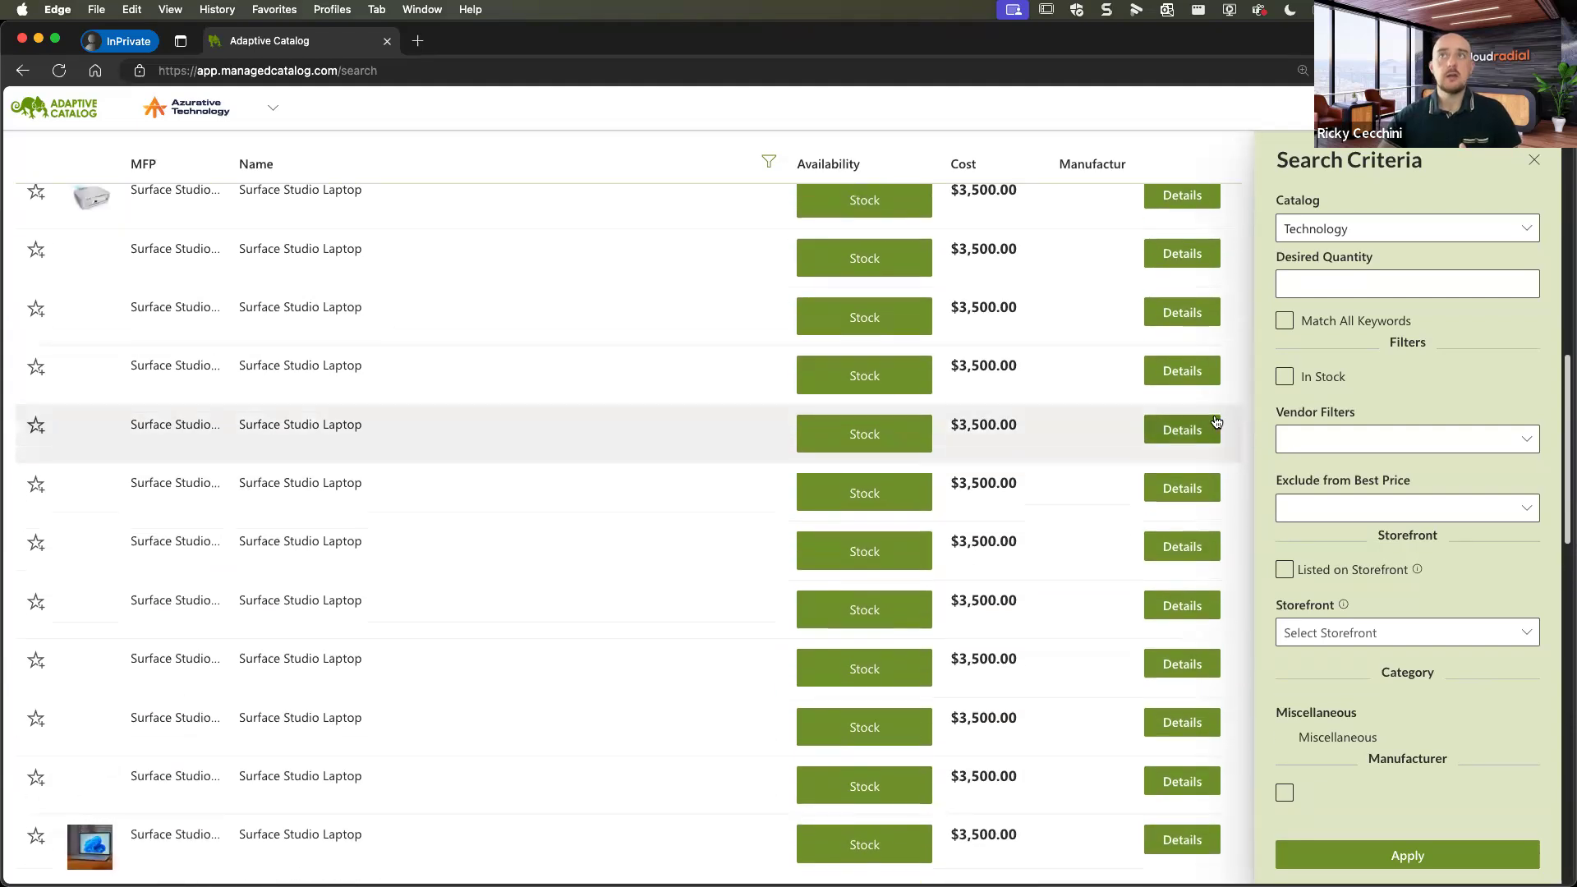
Open the New General Employee Package Workspace to review its items, then go back.
{"action": "left_click", "coordinate": [1351, 106]}
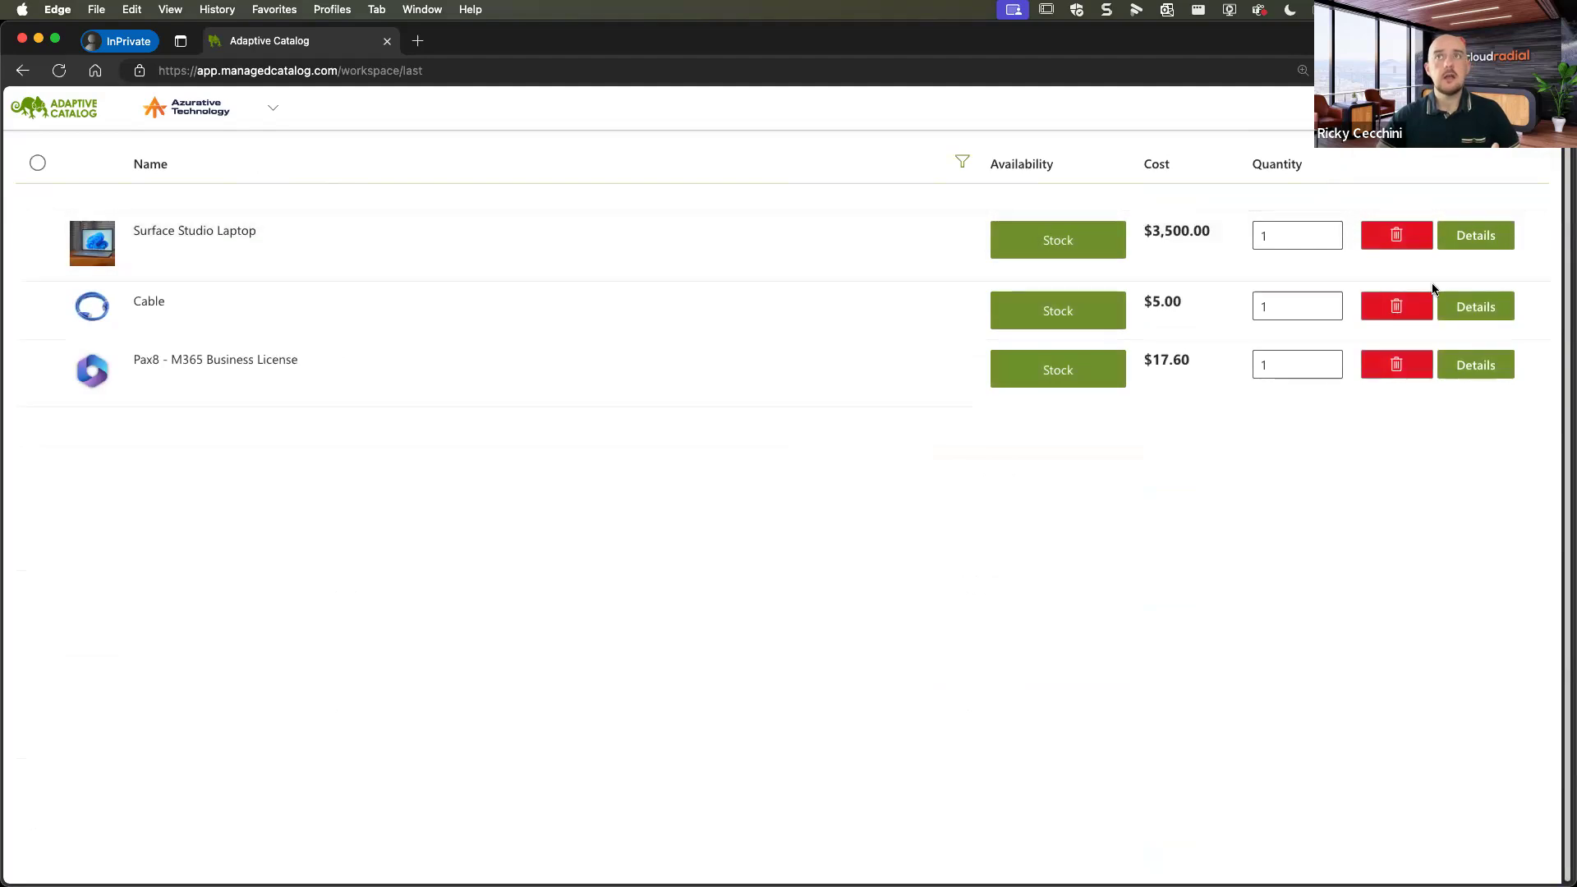
{"action": "left_click", "coordinate": [1388, 164]}
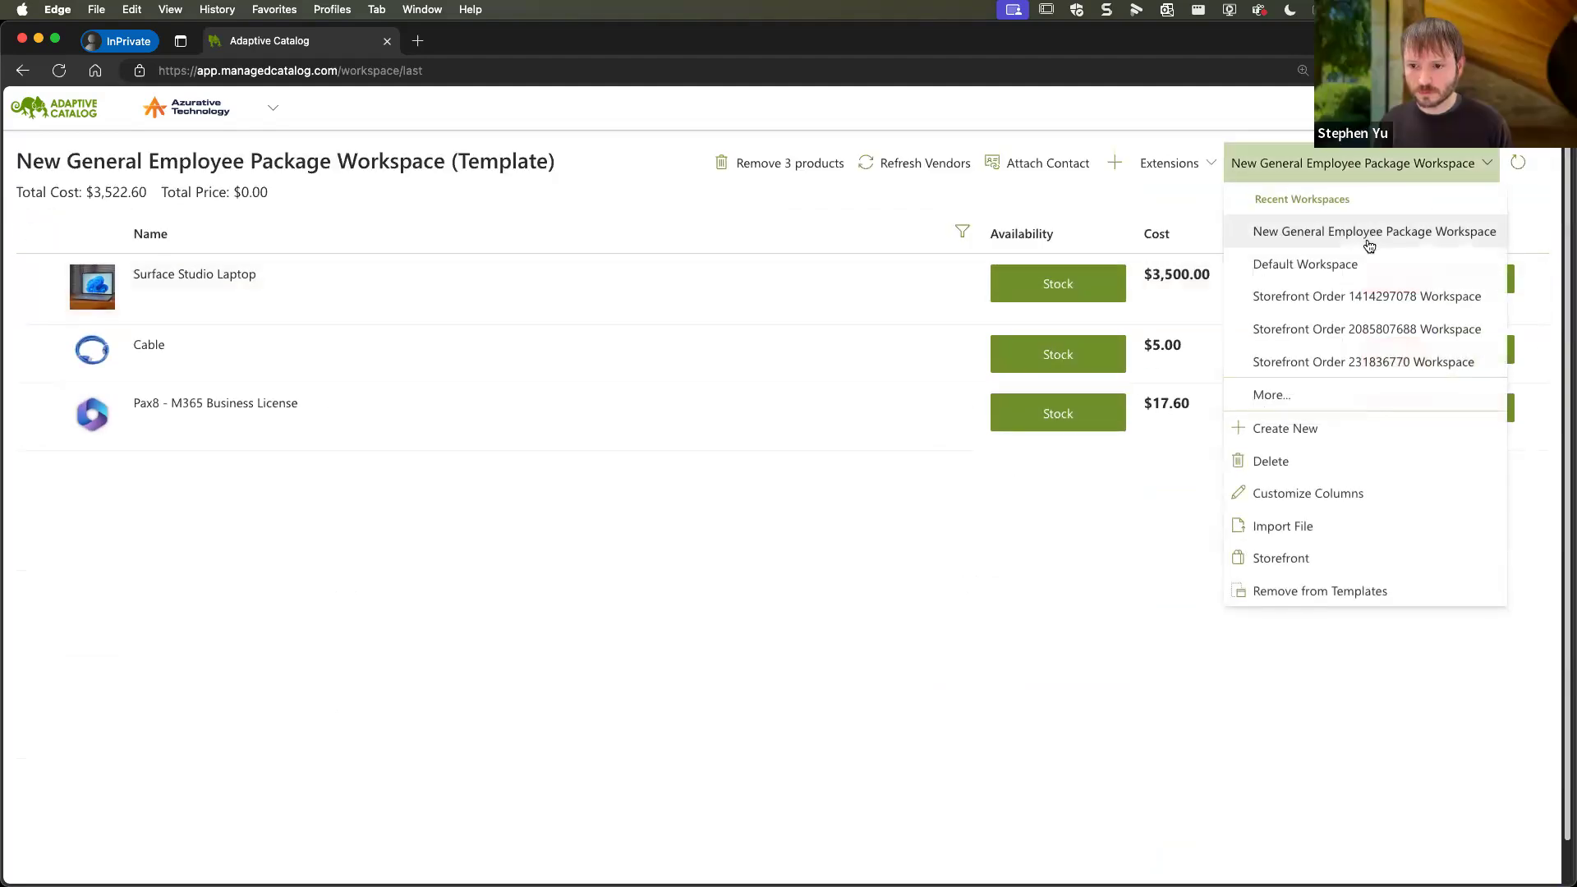
{"action": "left_click", "coordinate": [1326, 238]}
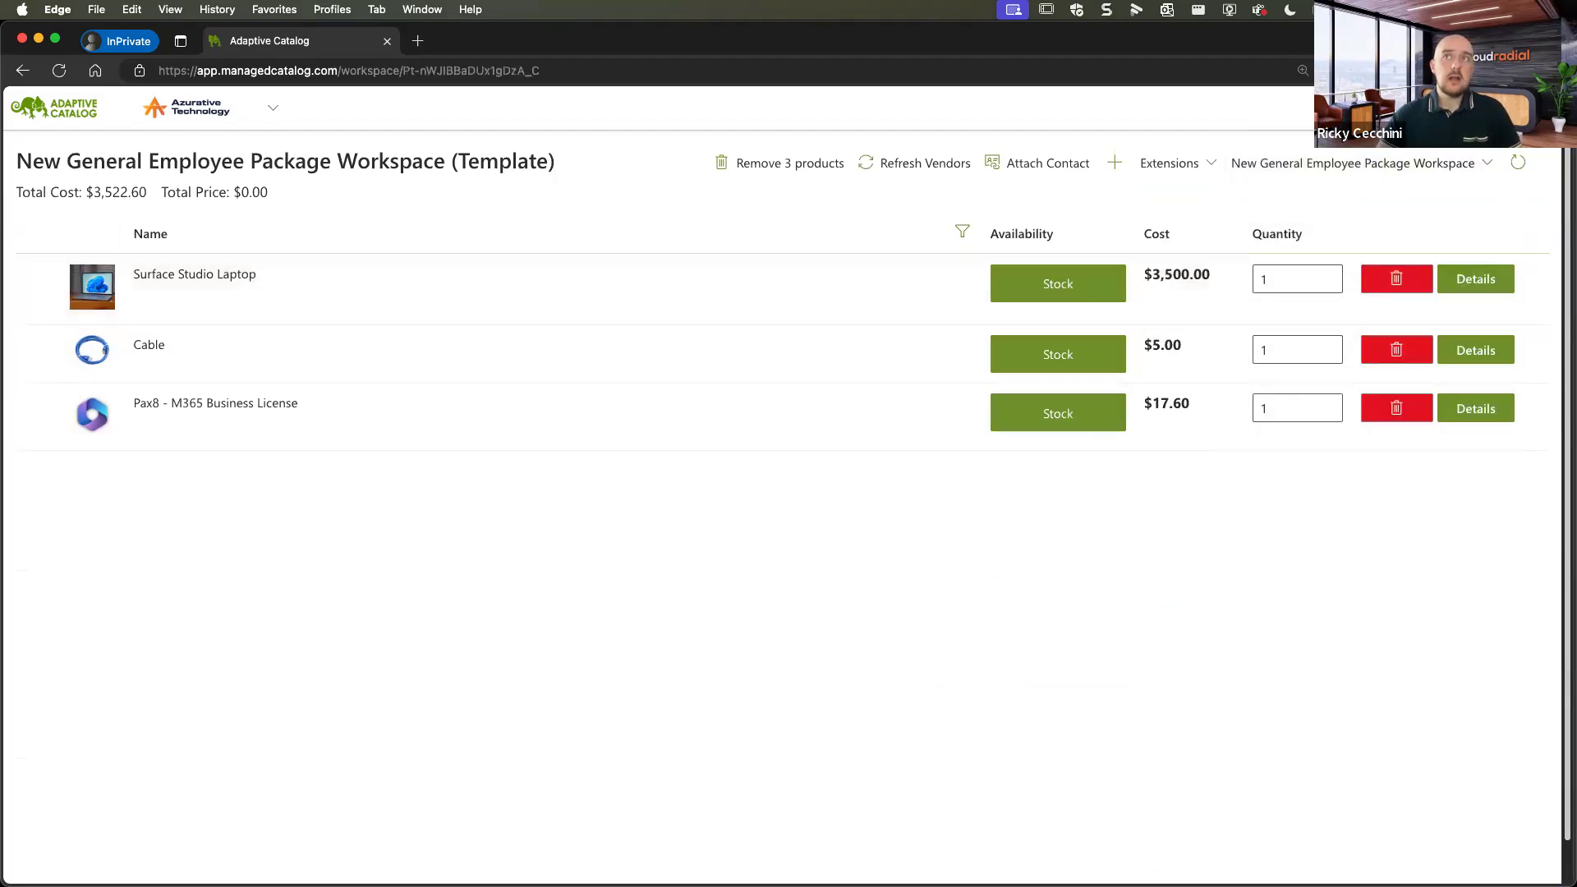
{"action": "key", "text": "super+bracketleft"}
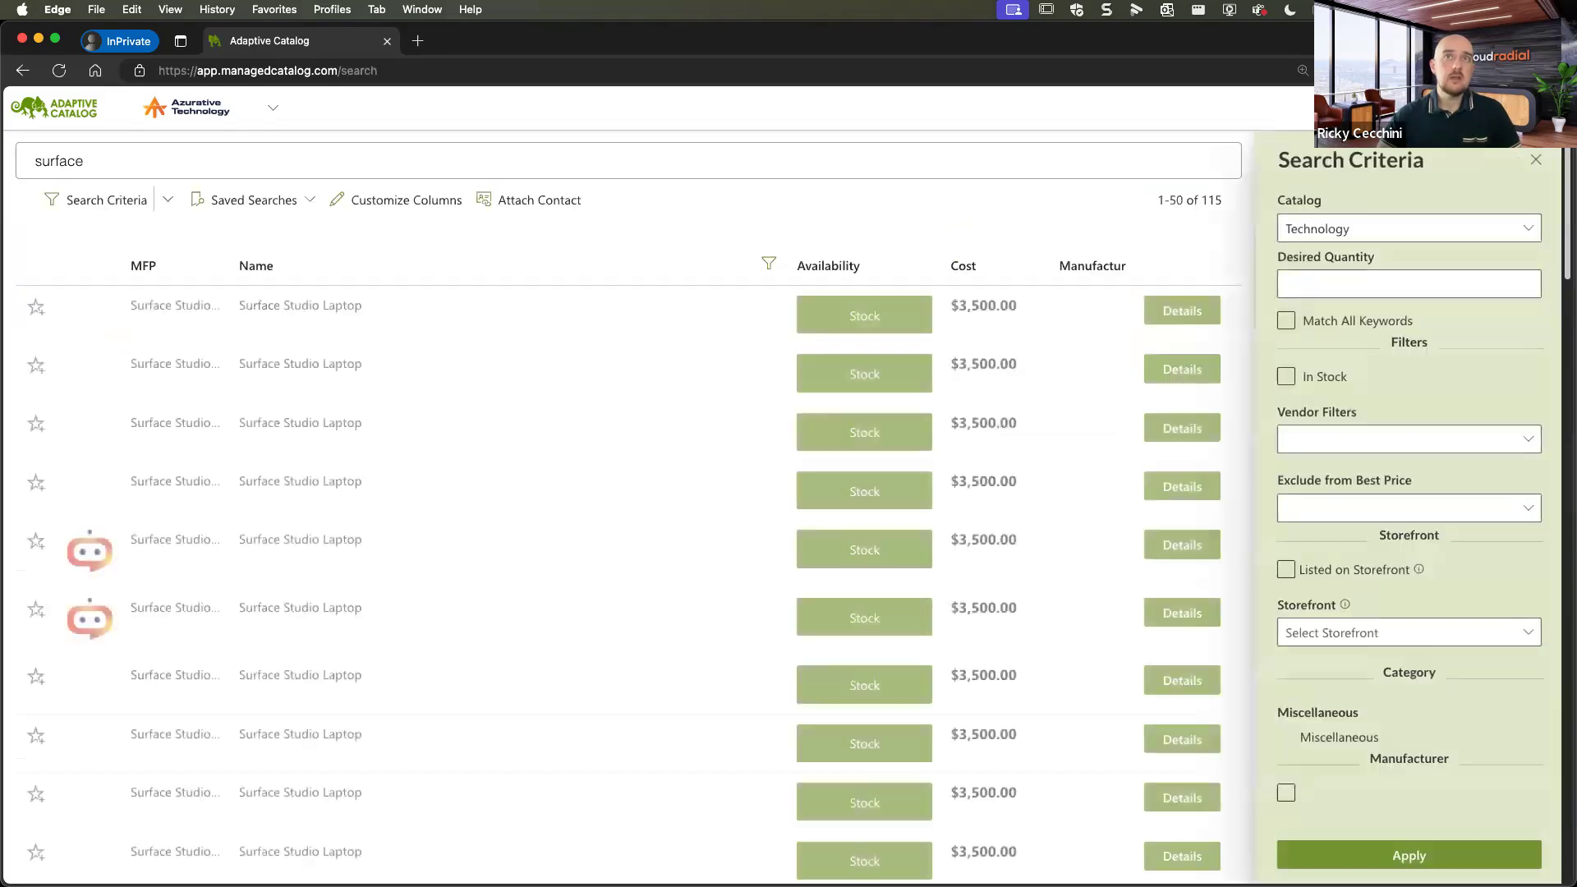
Open the first Surface Studio Laptop's details and bring the Storefront window forward.
{"action": "left_click", "coordinate": [1182, 312]}
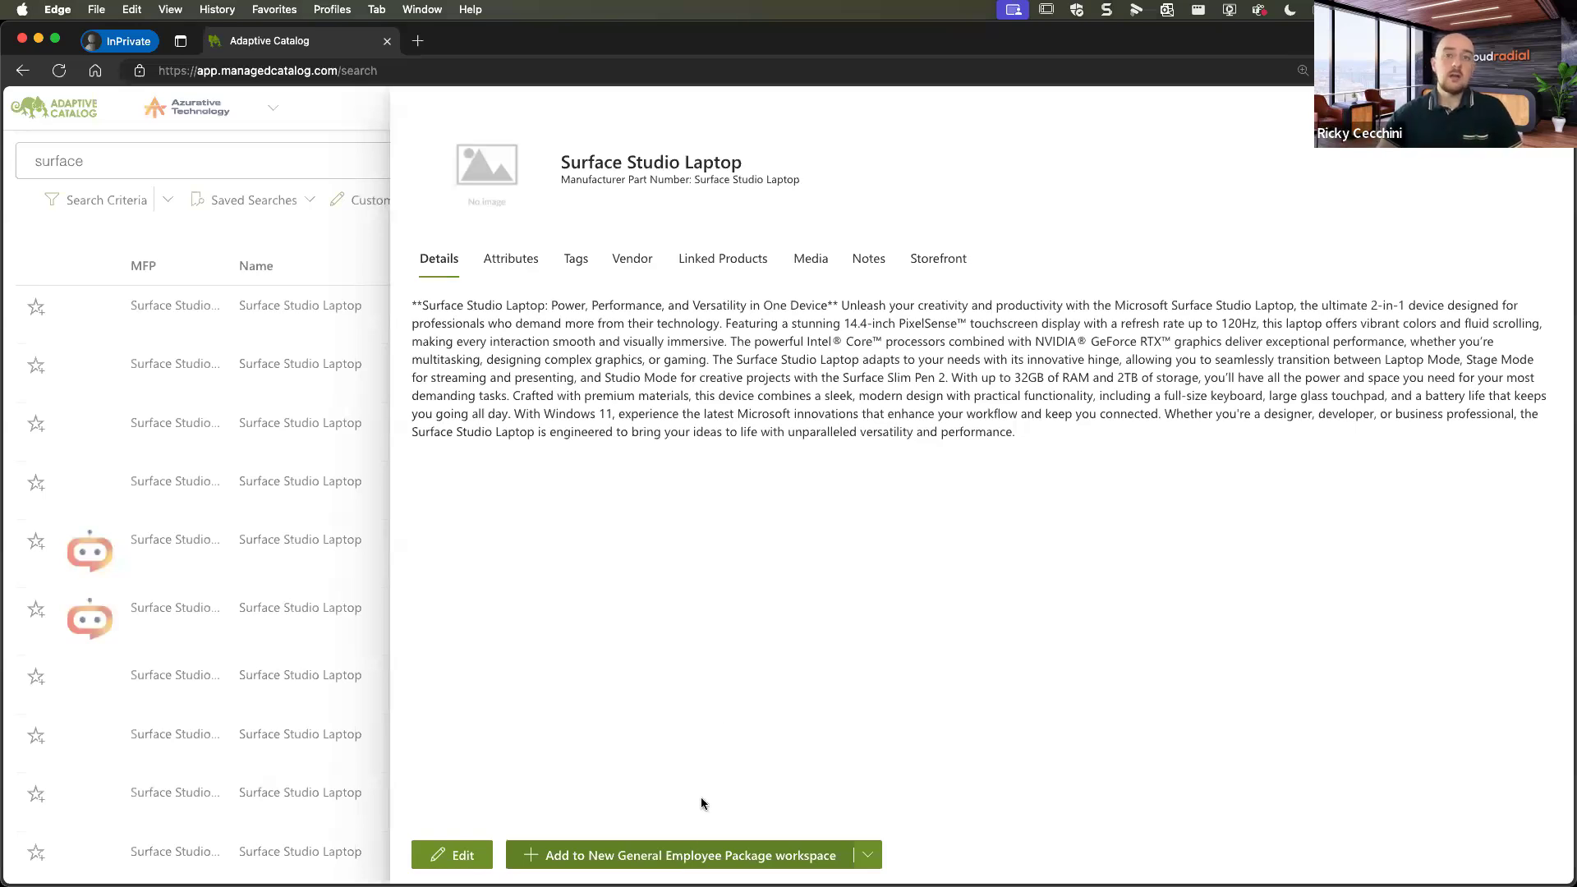
{"action": "key", "text": "ctrl+Up"}
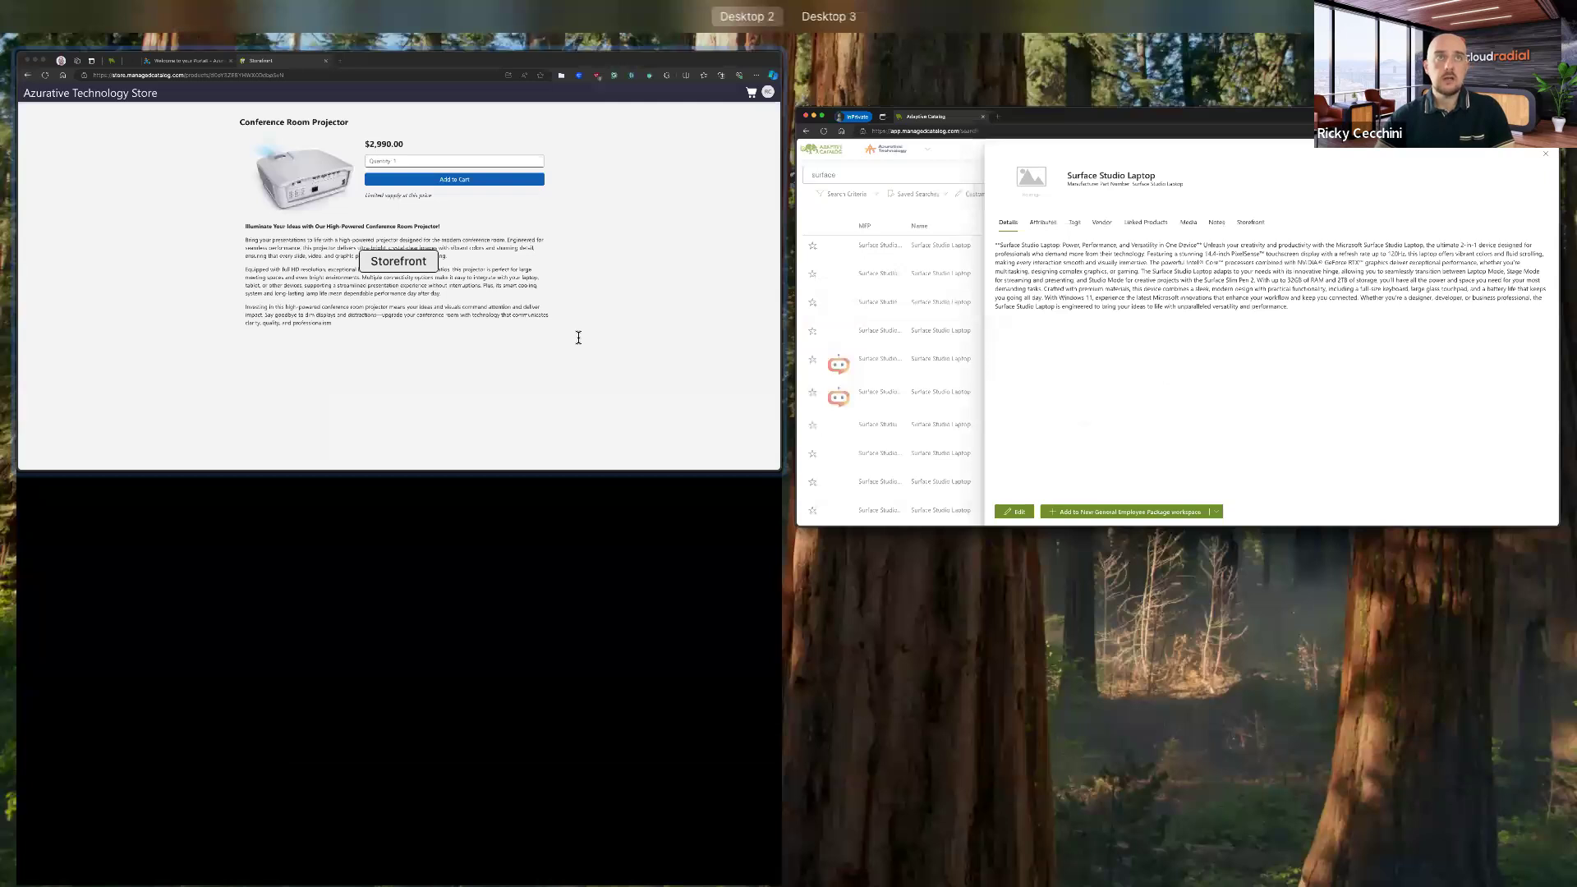
{"action": "left_click", "coordinate": [581, 335]}
Return the storefront to its home page with featured products, then bring Adaptive Catalog back.
{"action": "key", "text": "super+bracketleft"}
{"action": "scroll", "coordinate": [718, 441], "scroll_direction": "down", "scroll_amount": 4}
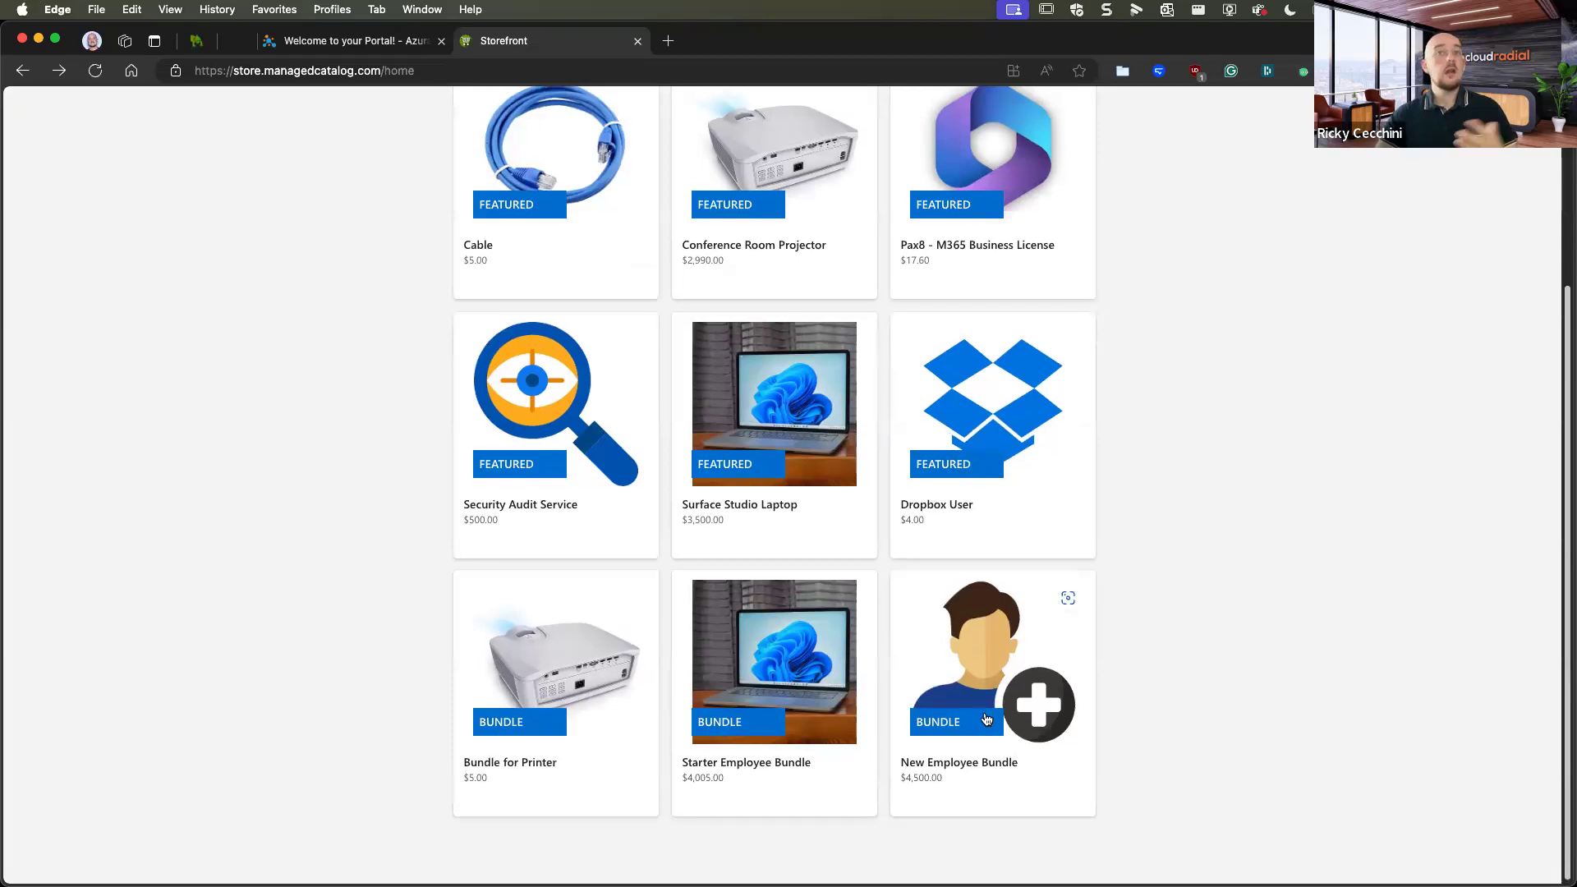
{"action": "scroll", "coordinate": [1001, 709], "scroll_direction": "up", "scroll_amount": 2}
{"action": "scroll", "coordinate": [1149, 665], "scroll_direction": "up", "scroll_amount": 3}
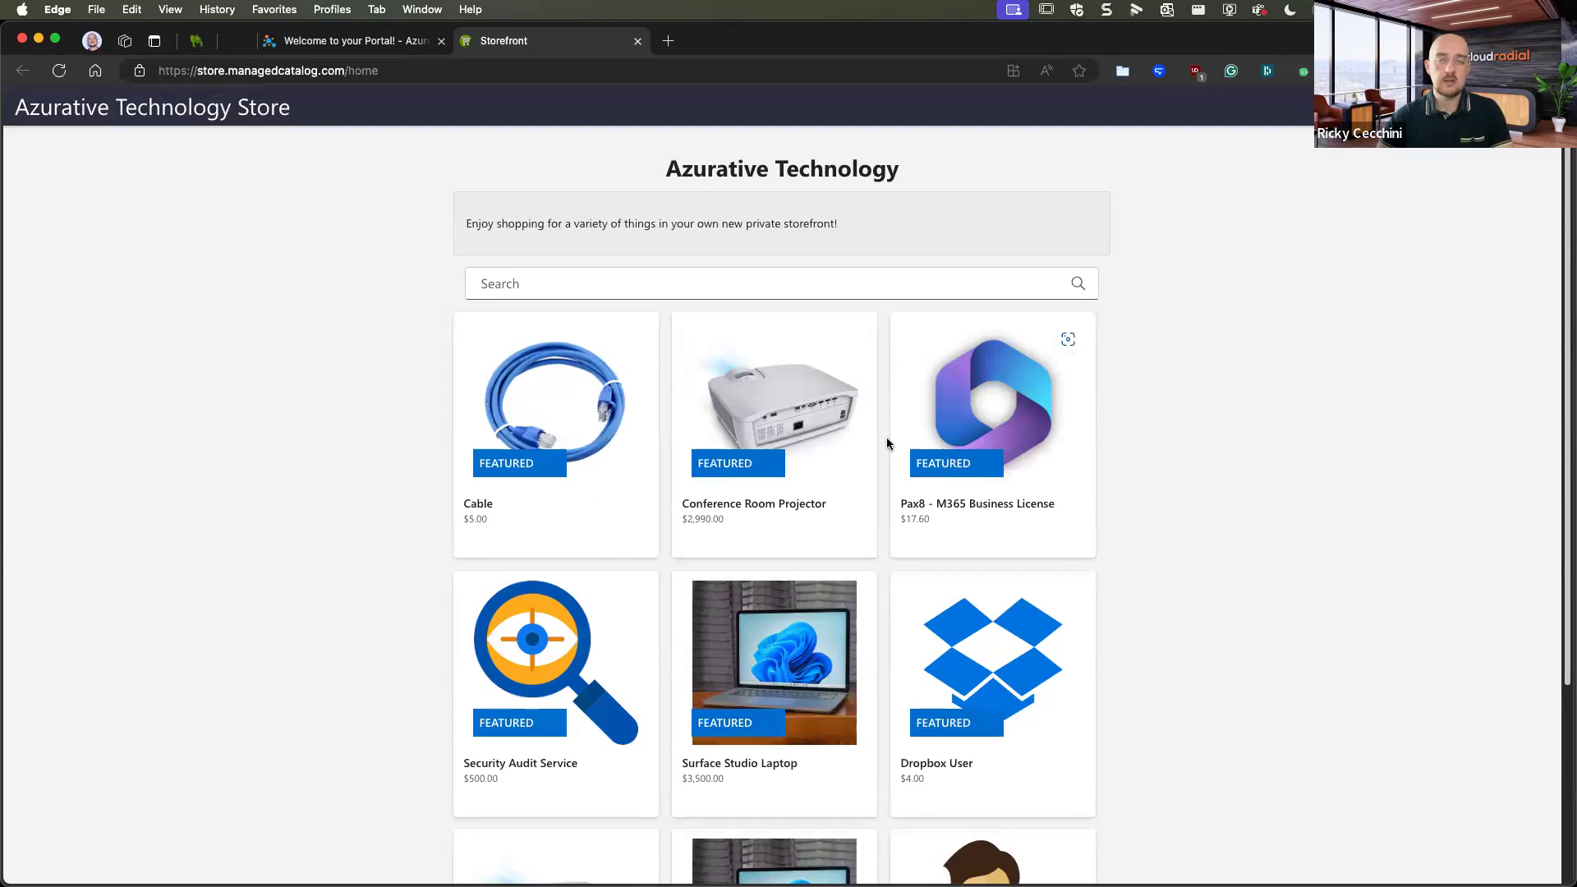
{"action": "key", "text": "ctrl+Up"}
{"action": "left_click", "coordinate": [722, 378]}
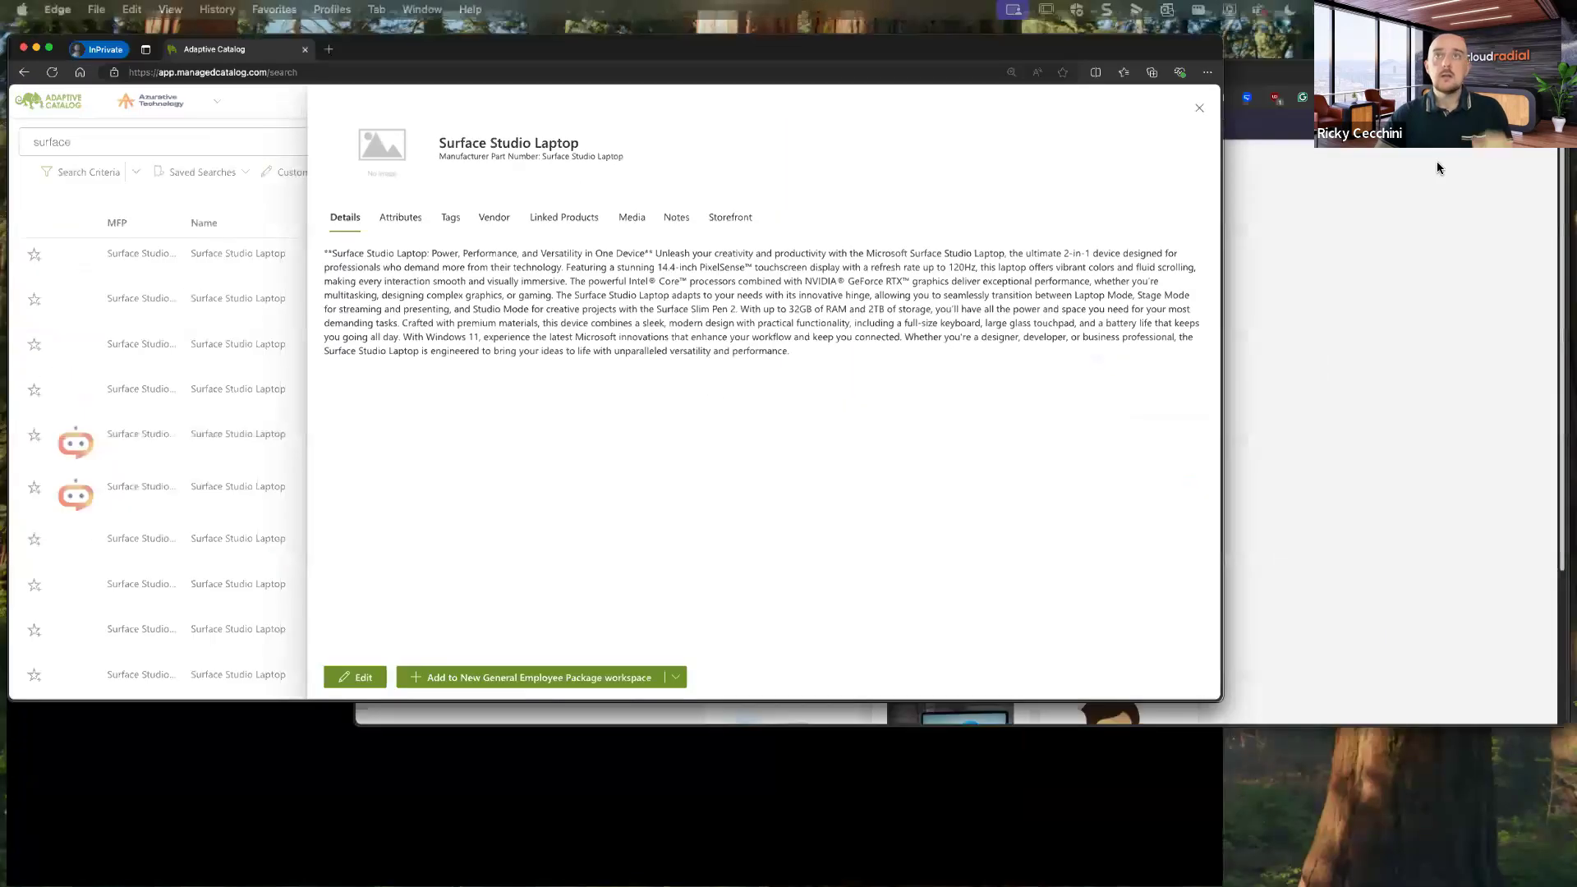
Close the laptop details flyout and the Search Criteria panel.
{"action": "key", "text": "Escape"}
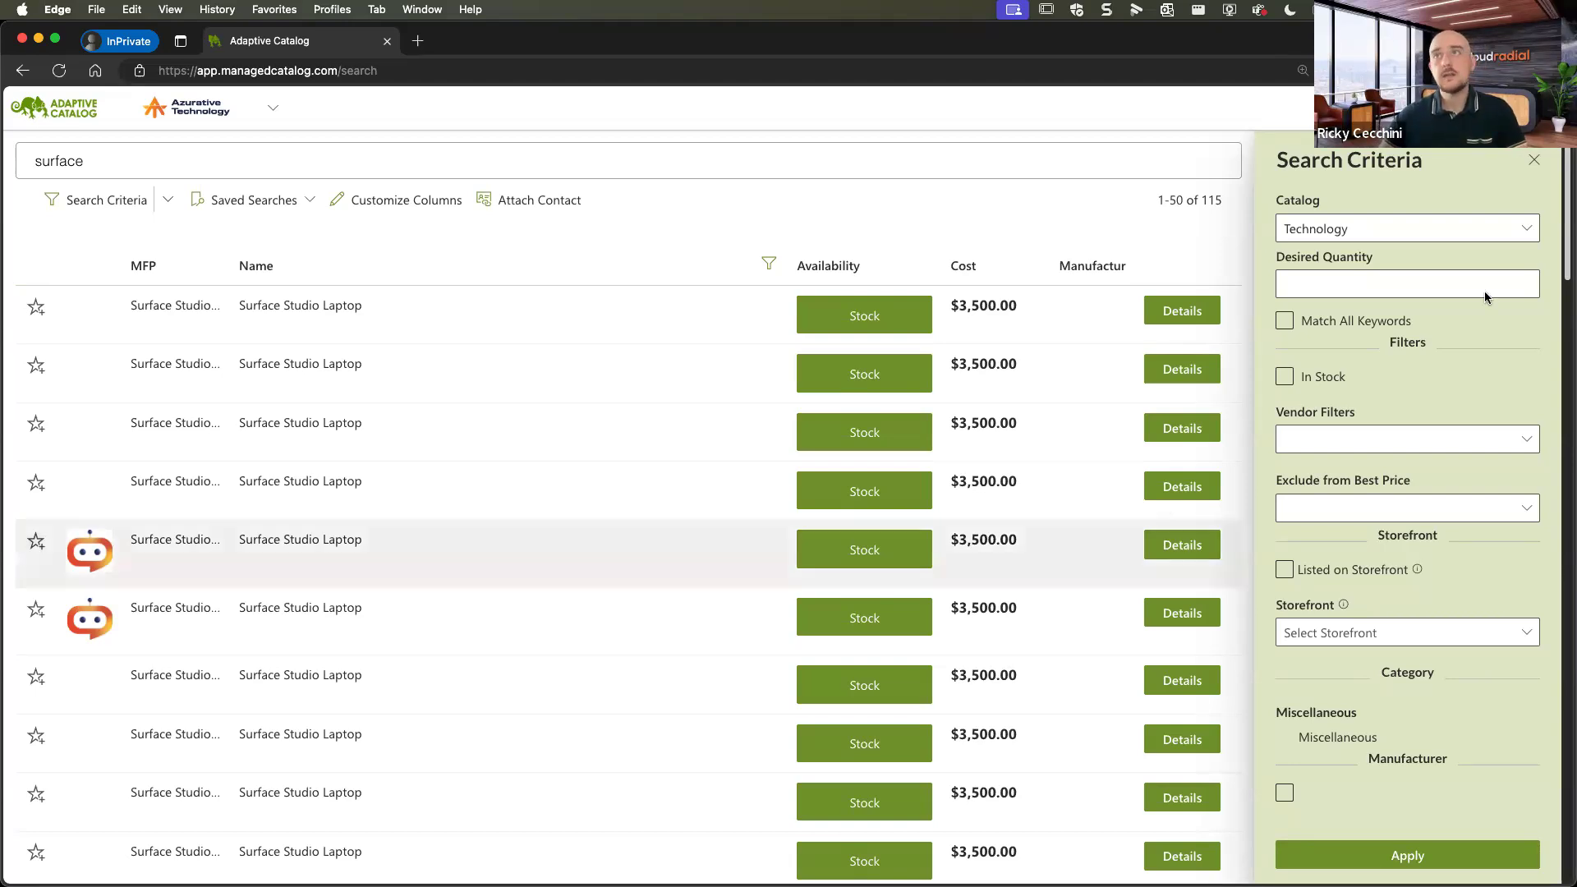
{"action": "left_click", "coordinate": [1534, 160]}
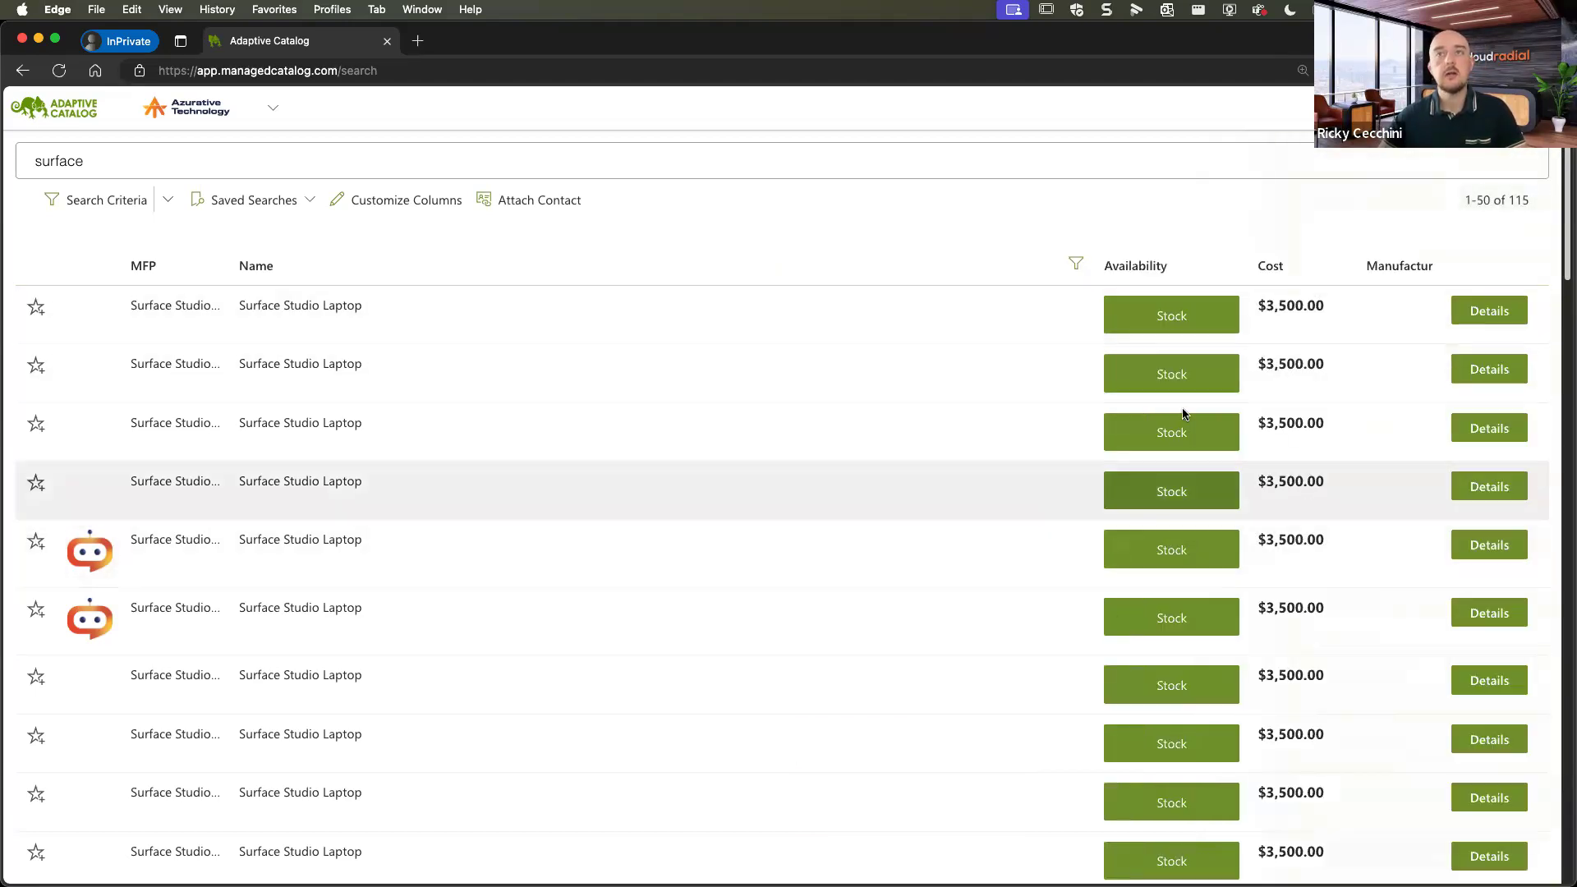
Review the laptop's Attributes and Storefront override markup type options, then cancel without saving.
{"action": "left_click", "coordinate": [1489, 310]}
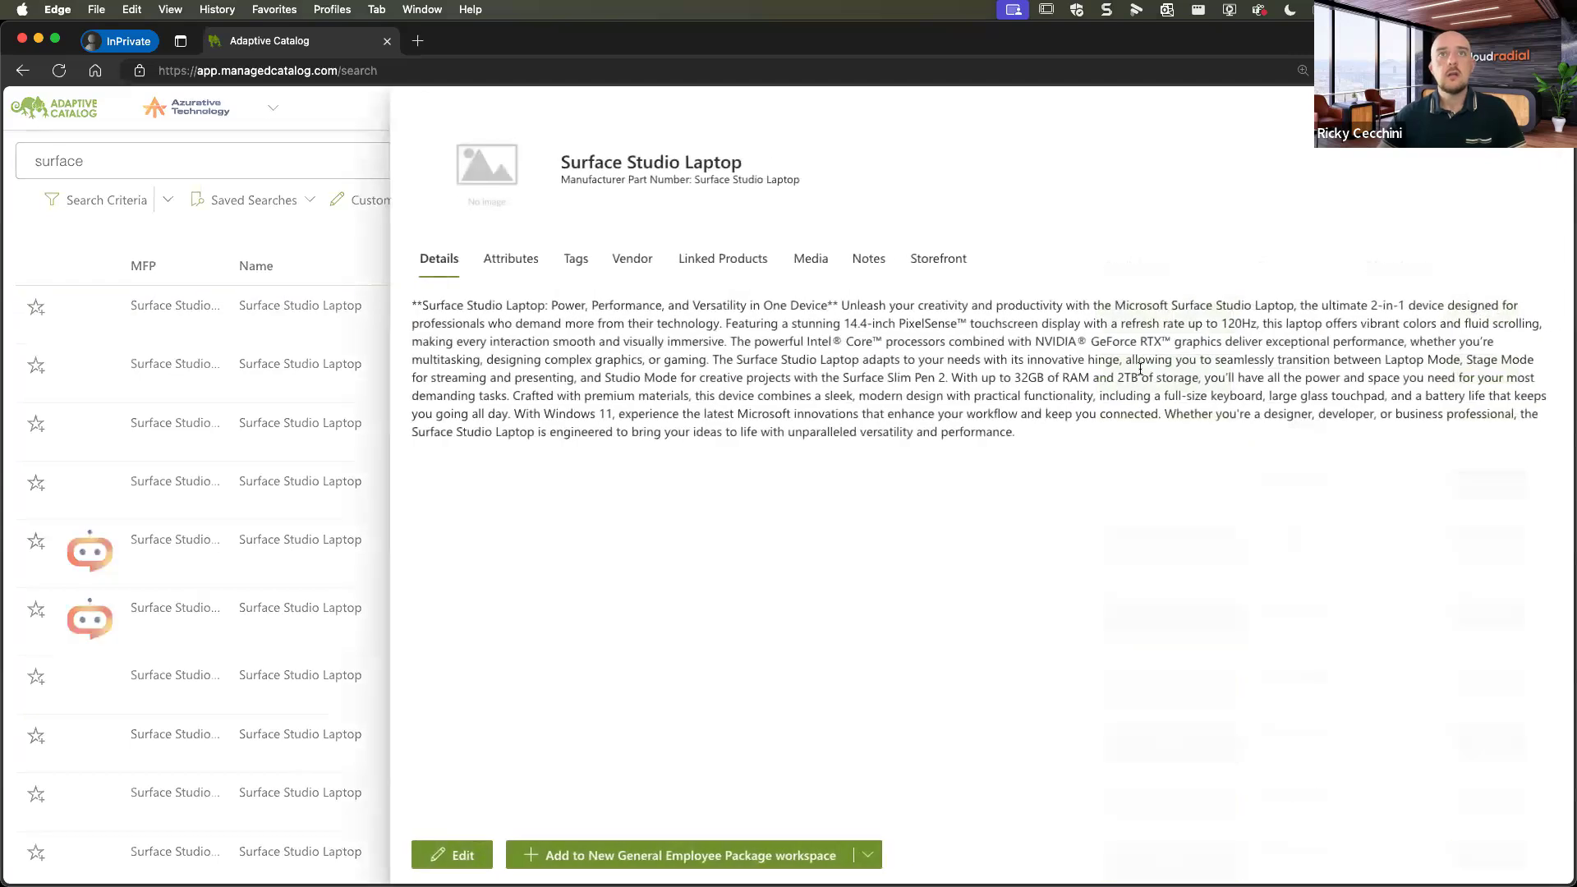
{"action": "left_click", "coordinate": [461, 855]}
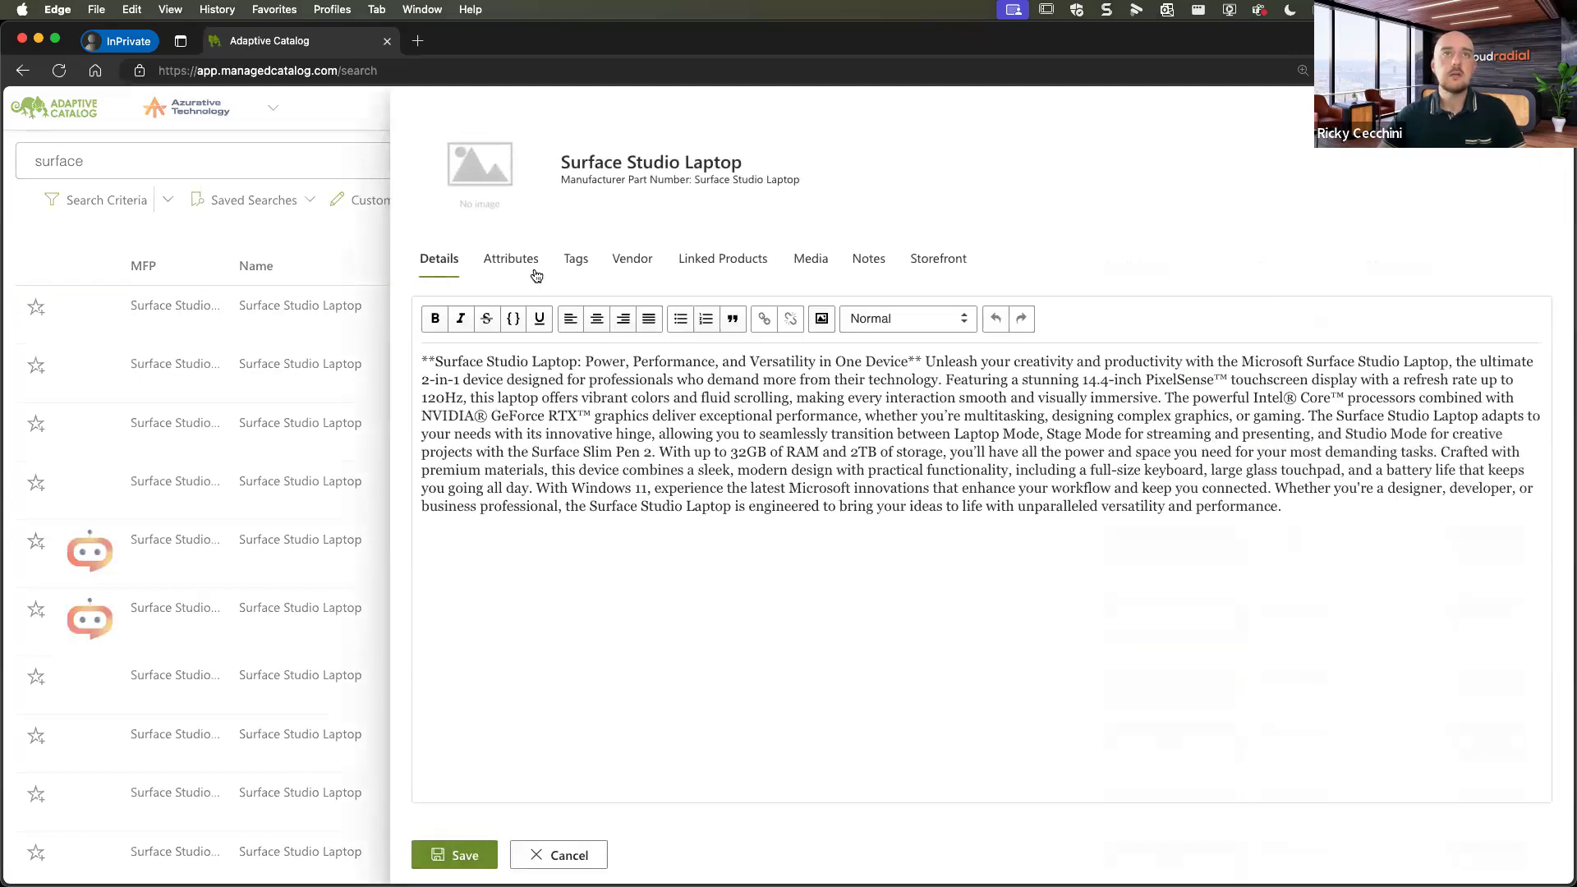
{"action": "left_click", "coordinate": [515, 257]}
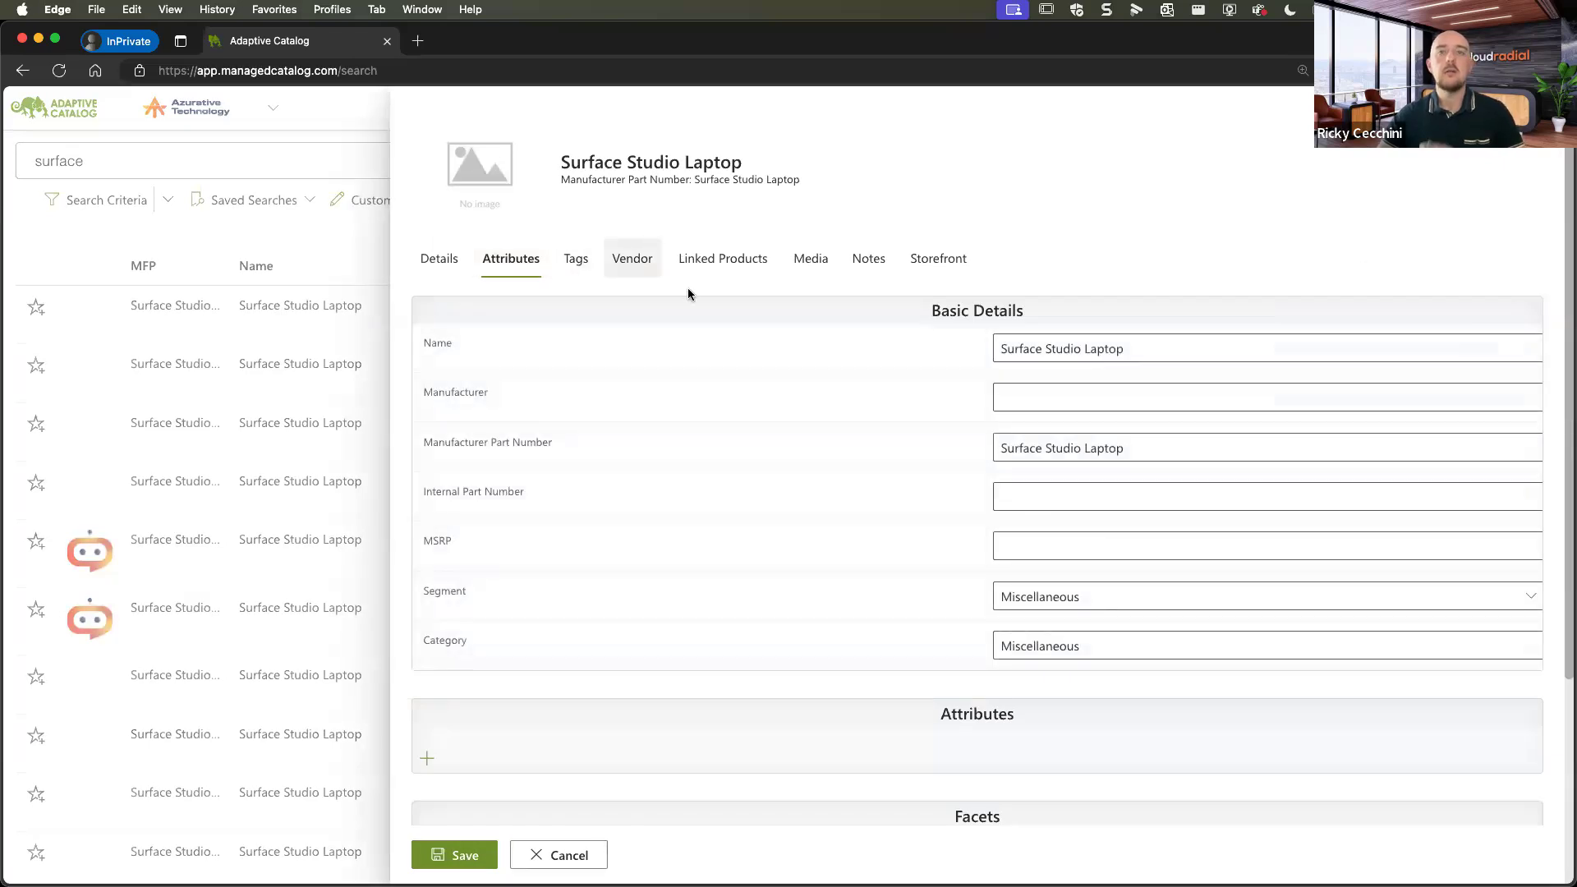
{"action": "left_click", "coordinate": [966, 266]}
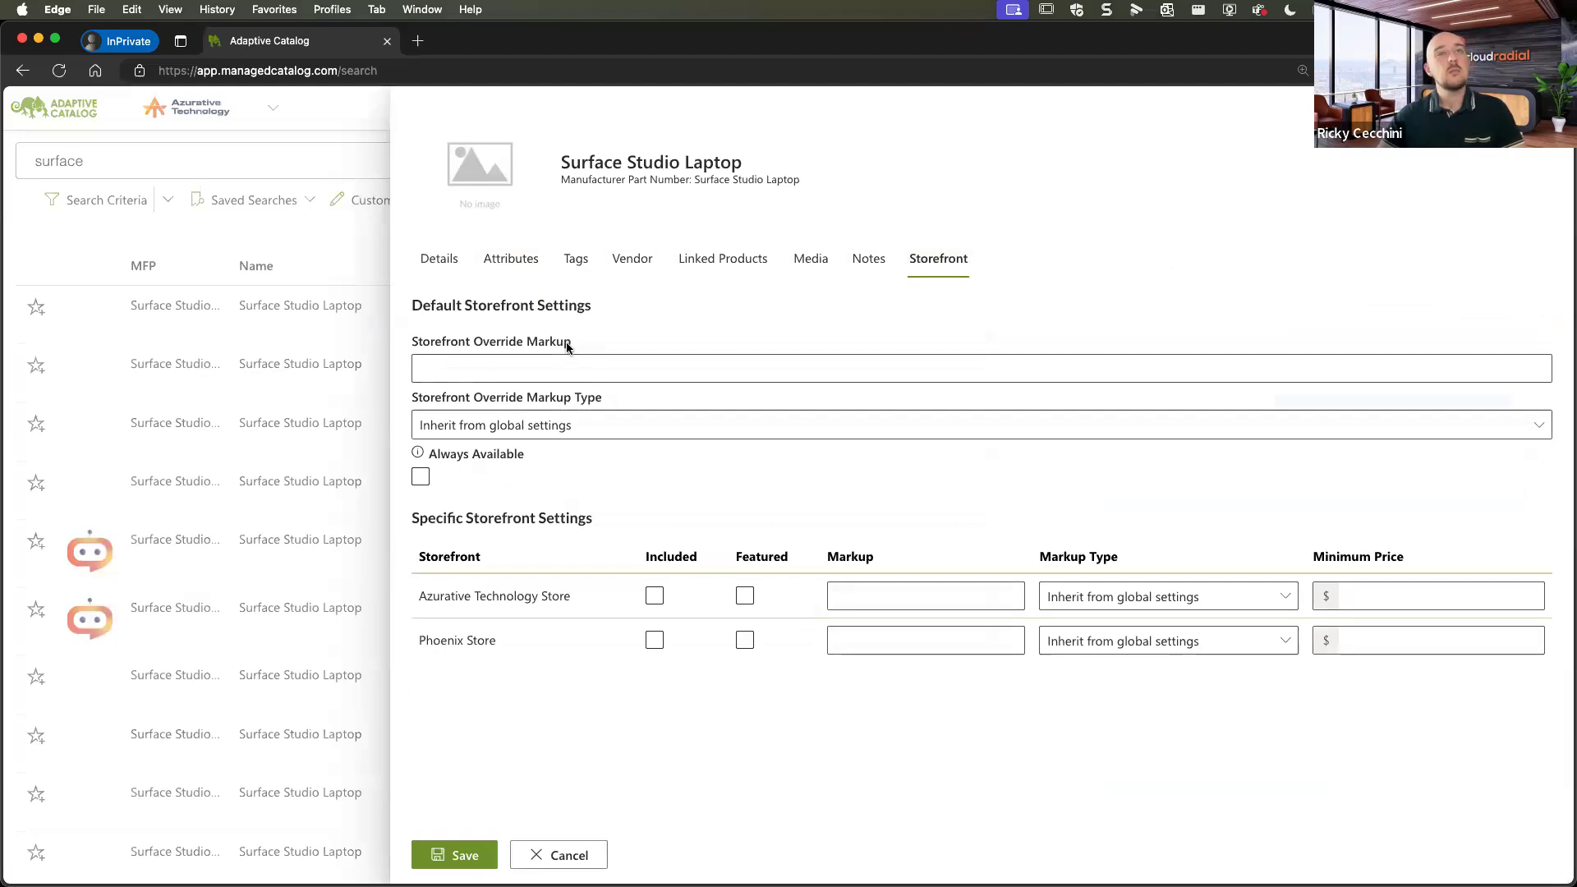
{"action": "left_click", "coordinate": [653, 423]}
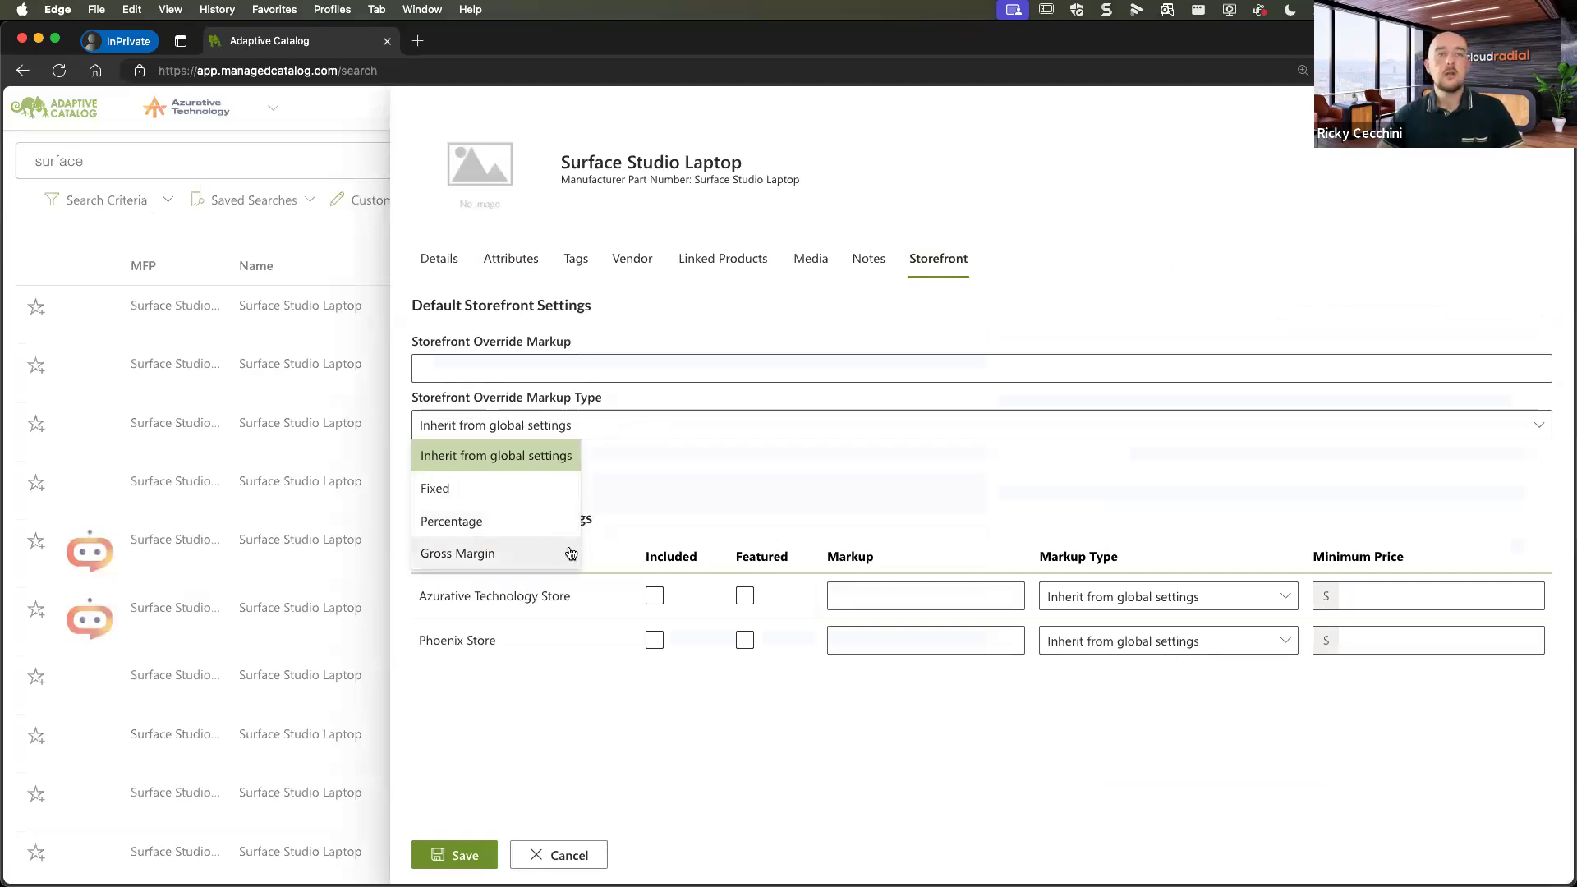
{"action": "left_click", "coordinate": [675, 526]}
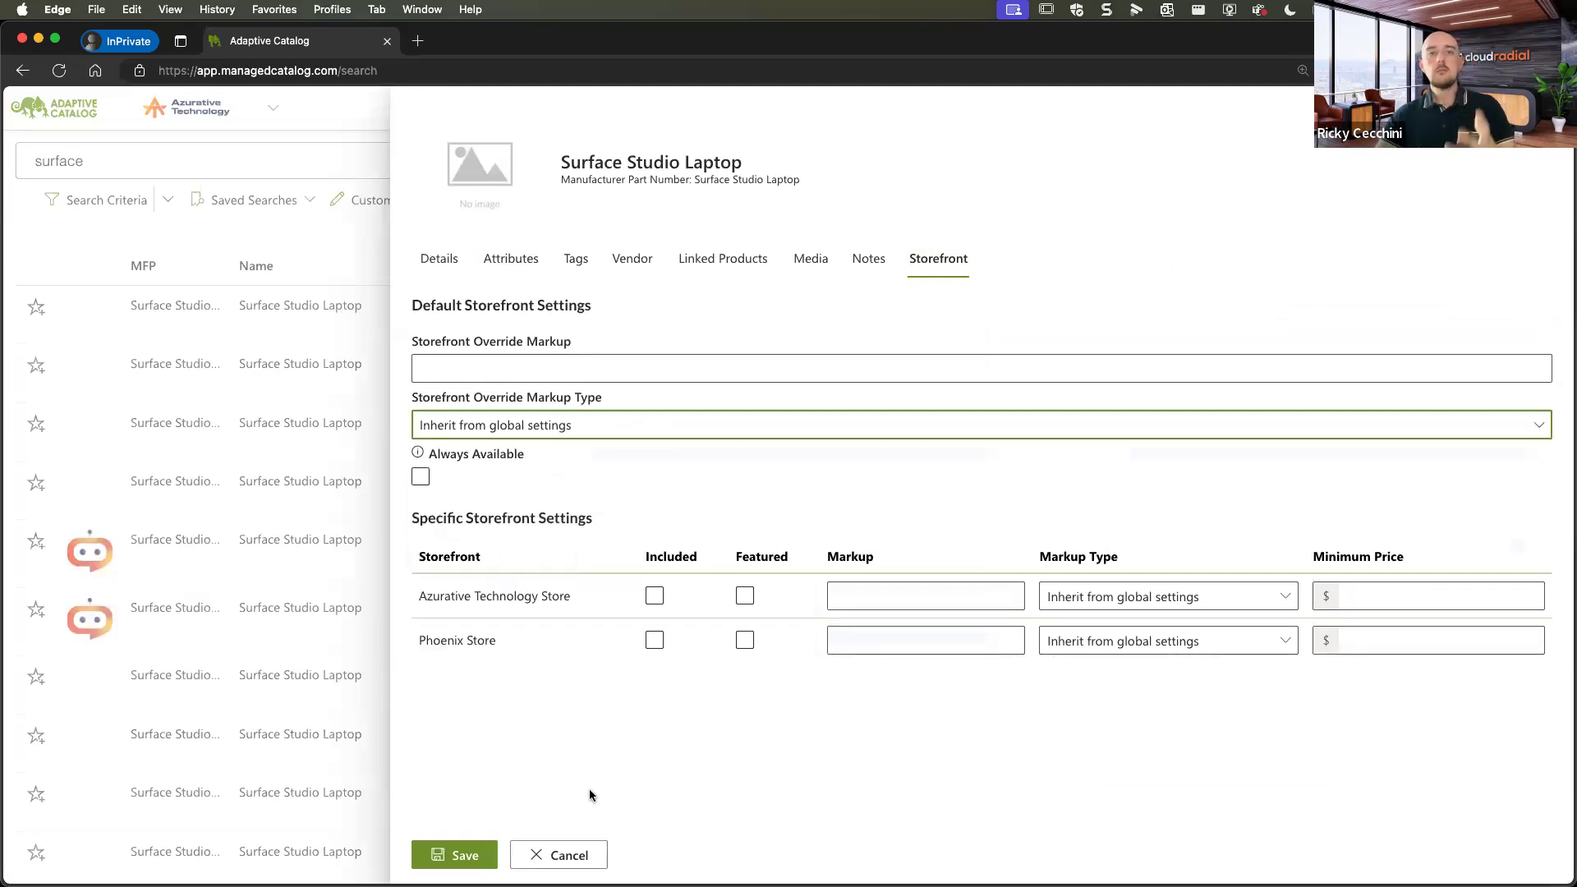
{"action": "left_click", "coordinate": [572, 855]}
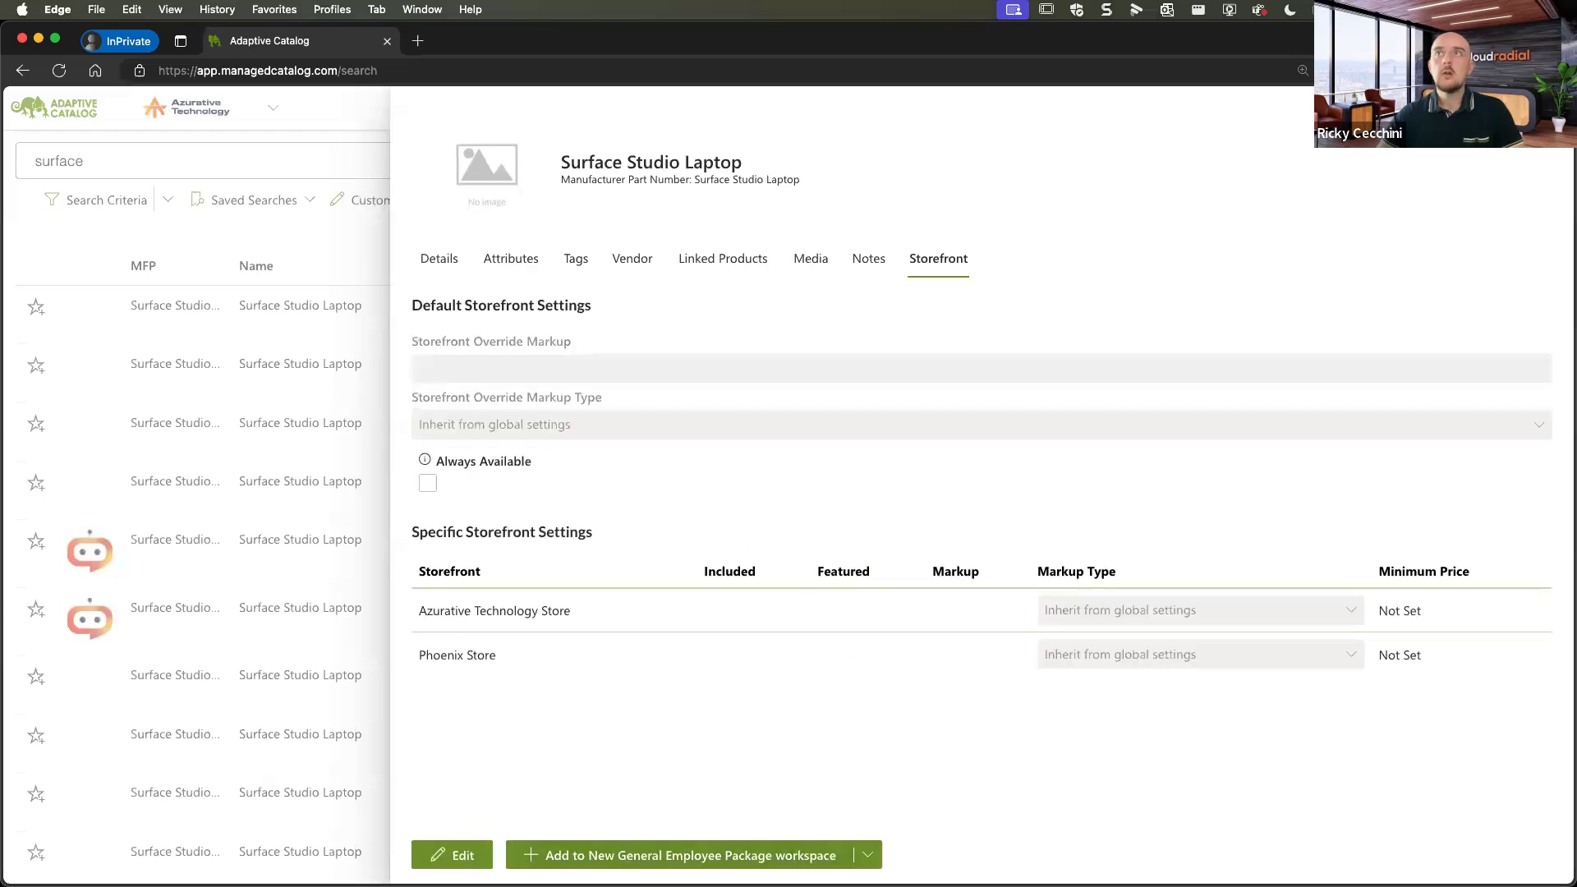
Go to Settings and open Storefront Management.
{"action": "left_click", "coordinate": [1528, 108]}
{"action": "left_click", "coordinate": [1446, 142]}
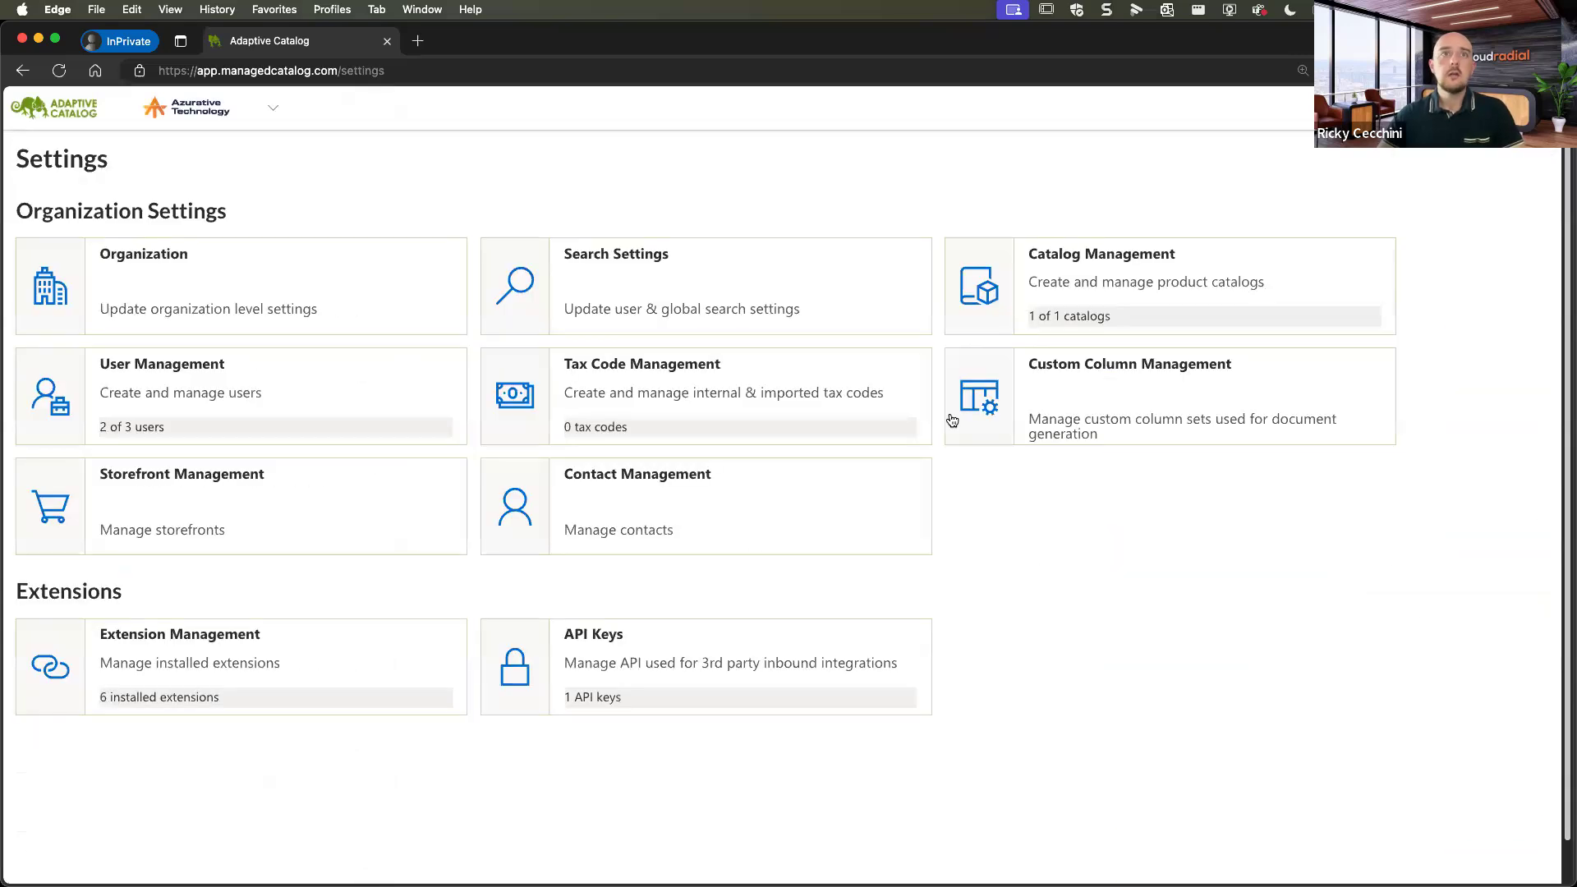
{"action": "left_click", "coordinate": [335, 544]}
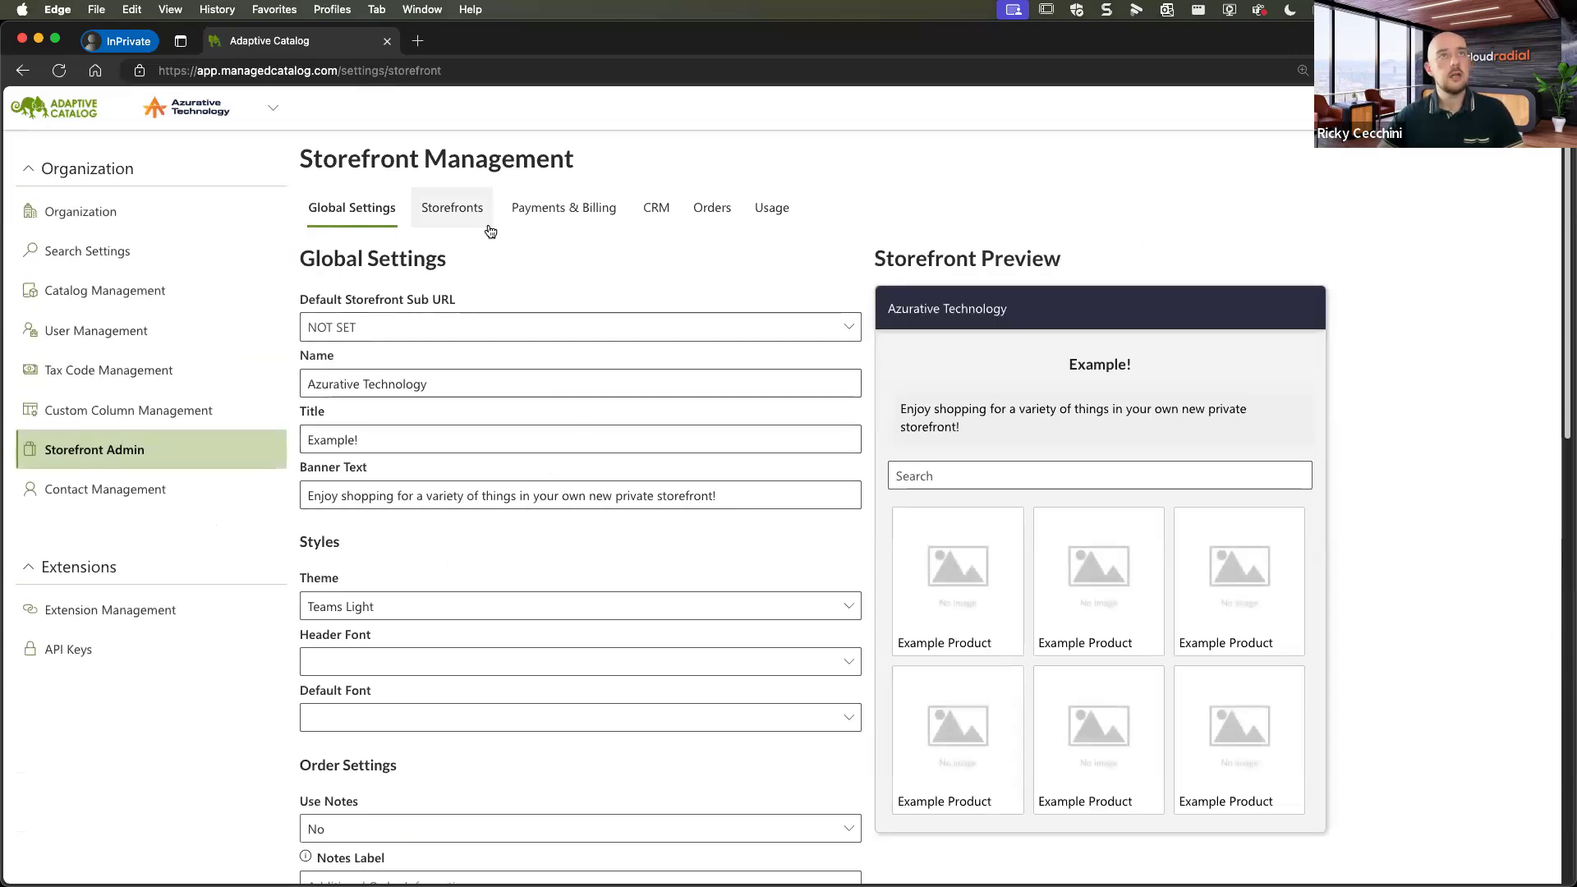
Look at the payments and billing settings, then return to the storefront global settings.
{"action": "left_click", "coordinate": [515, 226]}
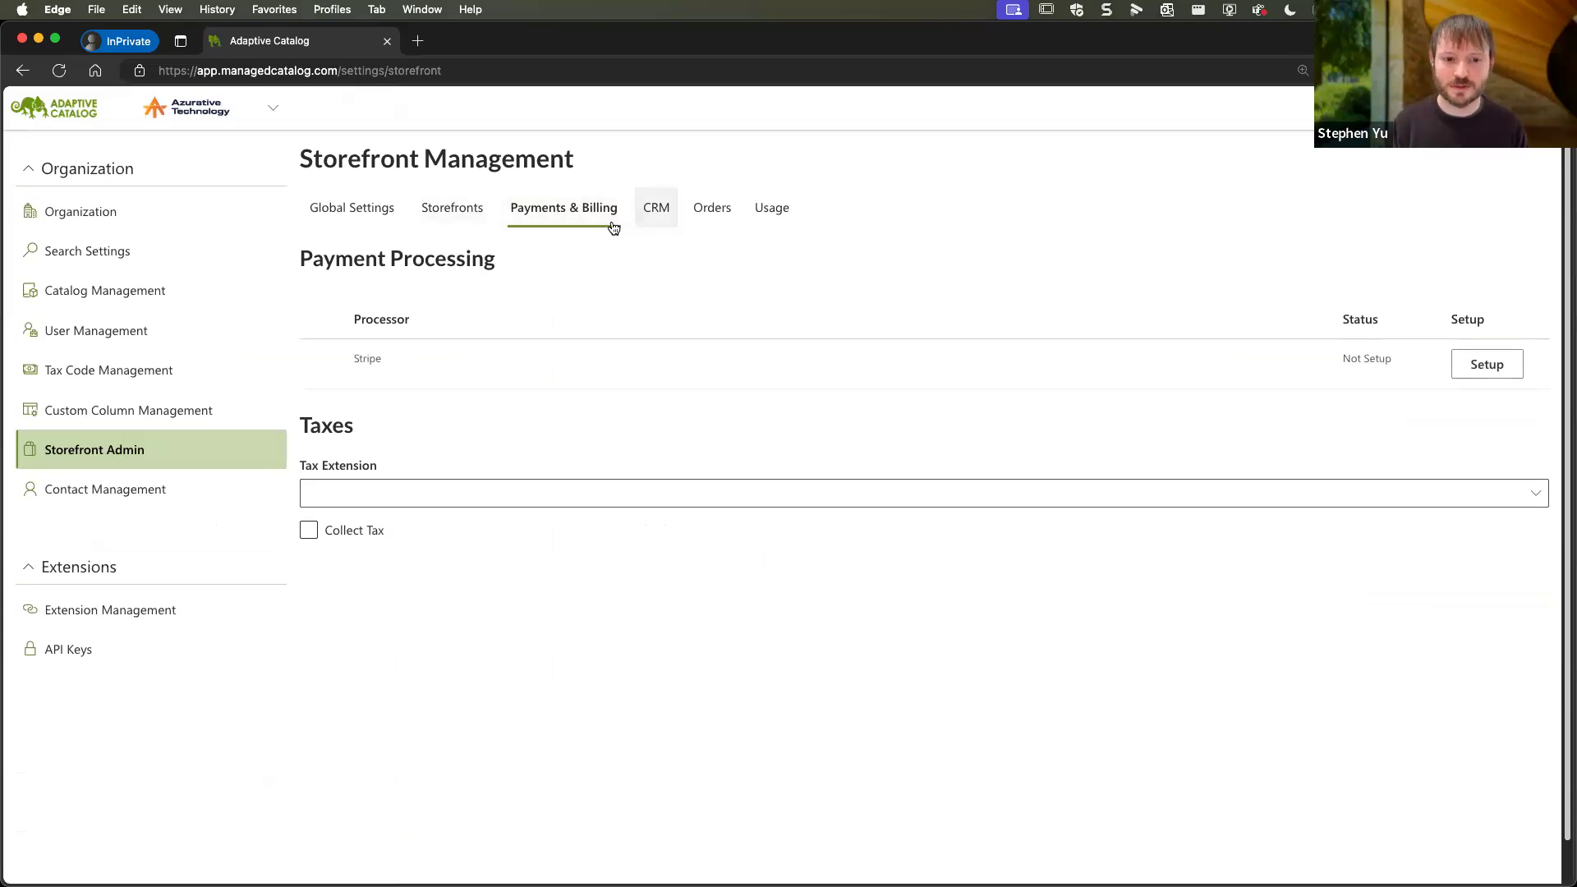
{"action": "left_click", "coordinate": [363, 212]}
{"action": "scroll", "coordinate": [645, 471], "scroll_direction": "down", "scroll_amount": 10}
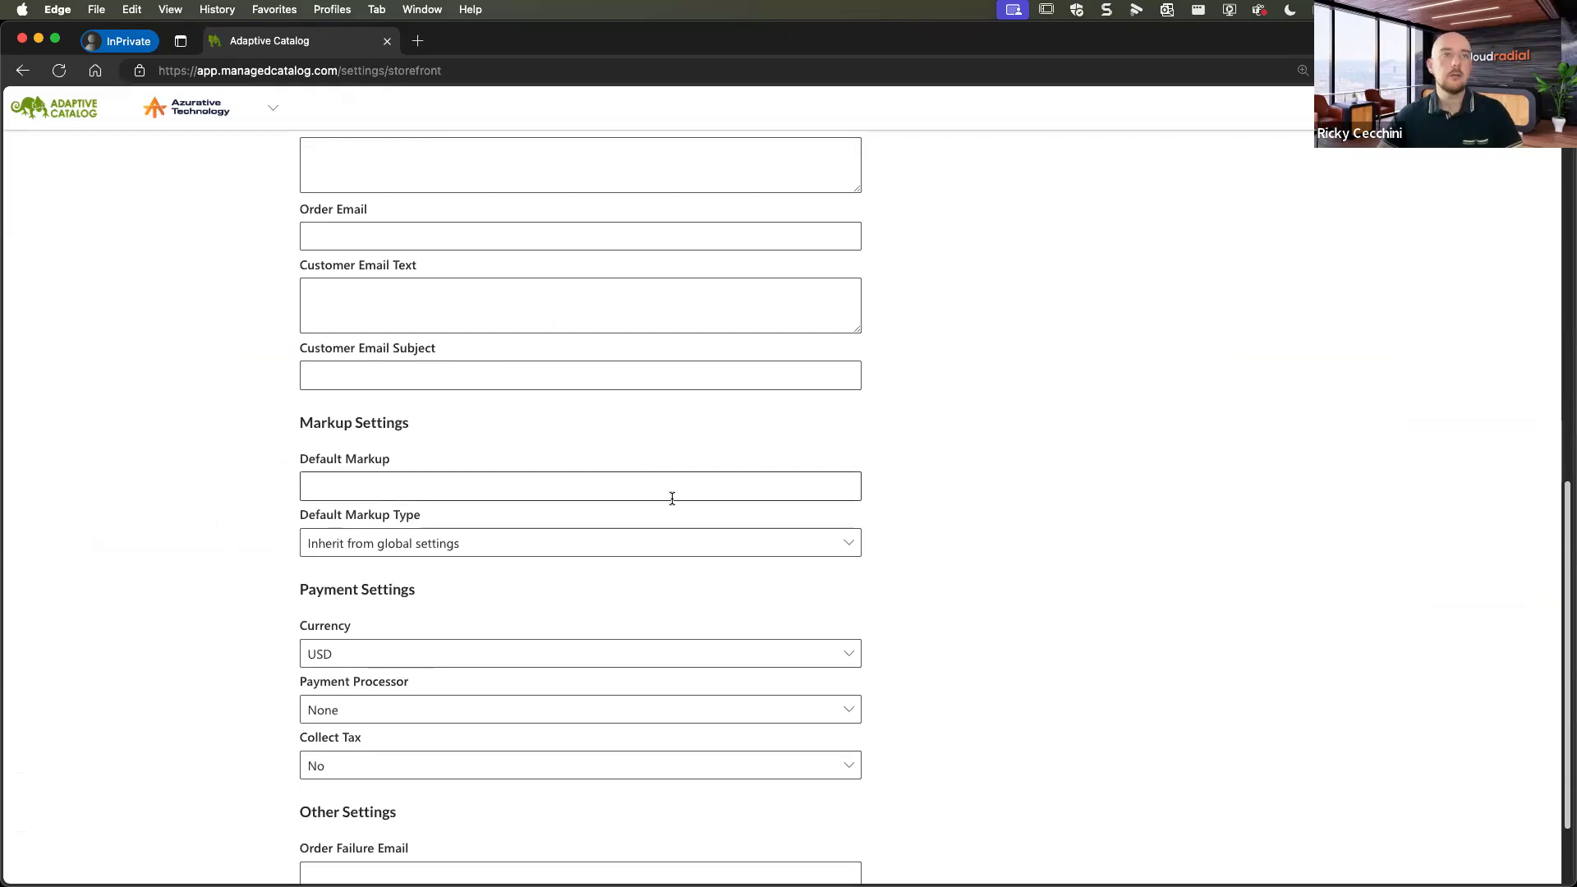
Keep the Default Markup Type as Fixed and go back to the Settings overview.
{"action": "left_click", "coordinate": [782, 545]}
{"action": "left_click", "coordinate": [855, 538]}
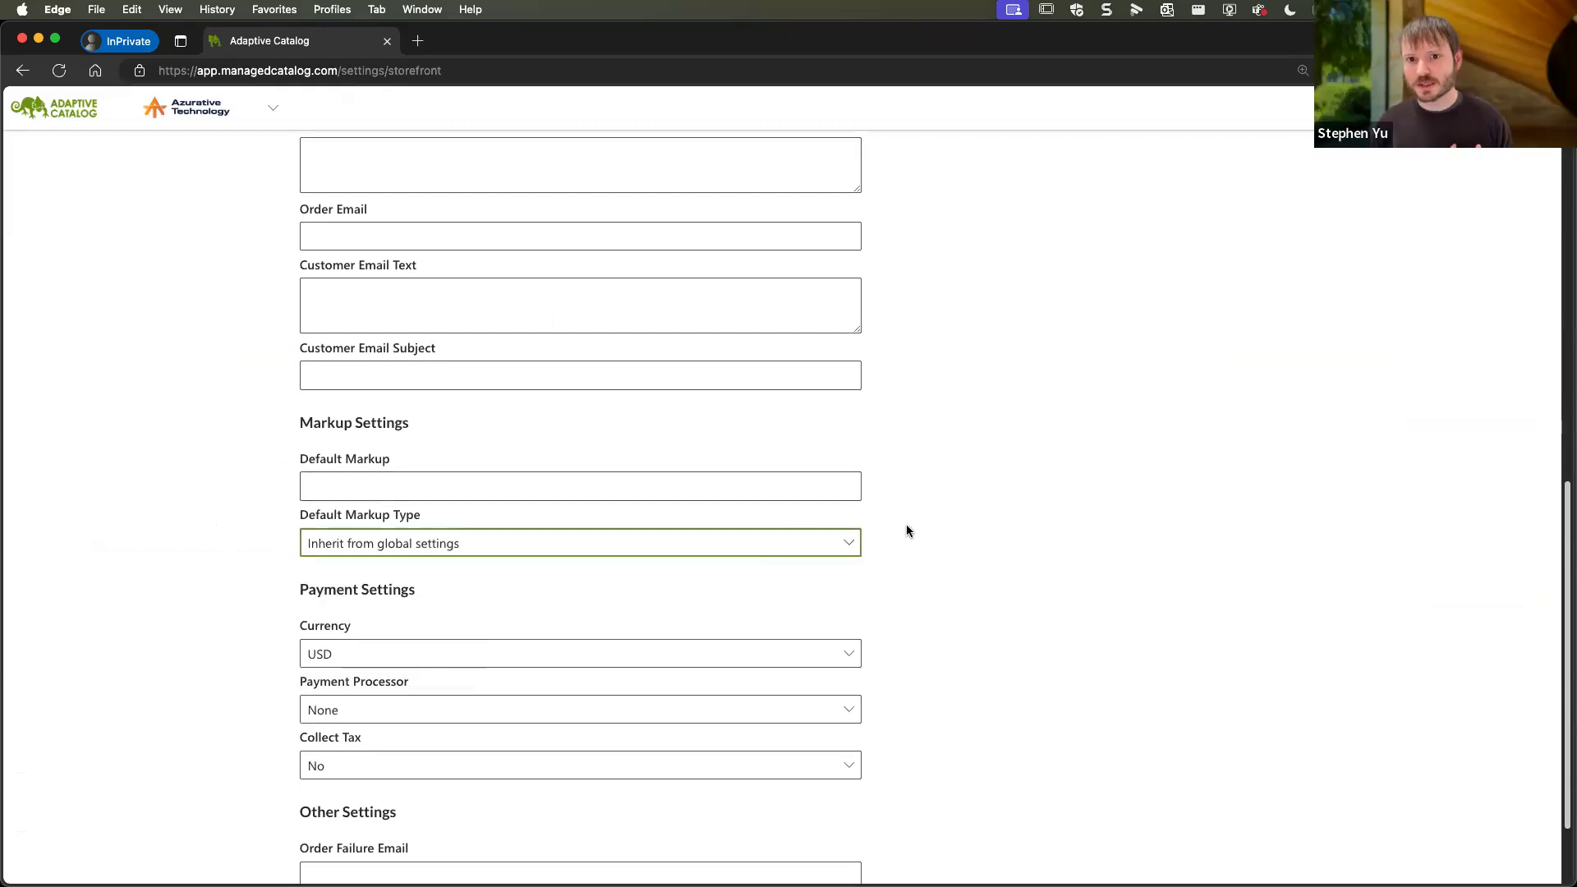
{"action": "left_click", "coordinate": [854, 542]}
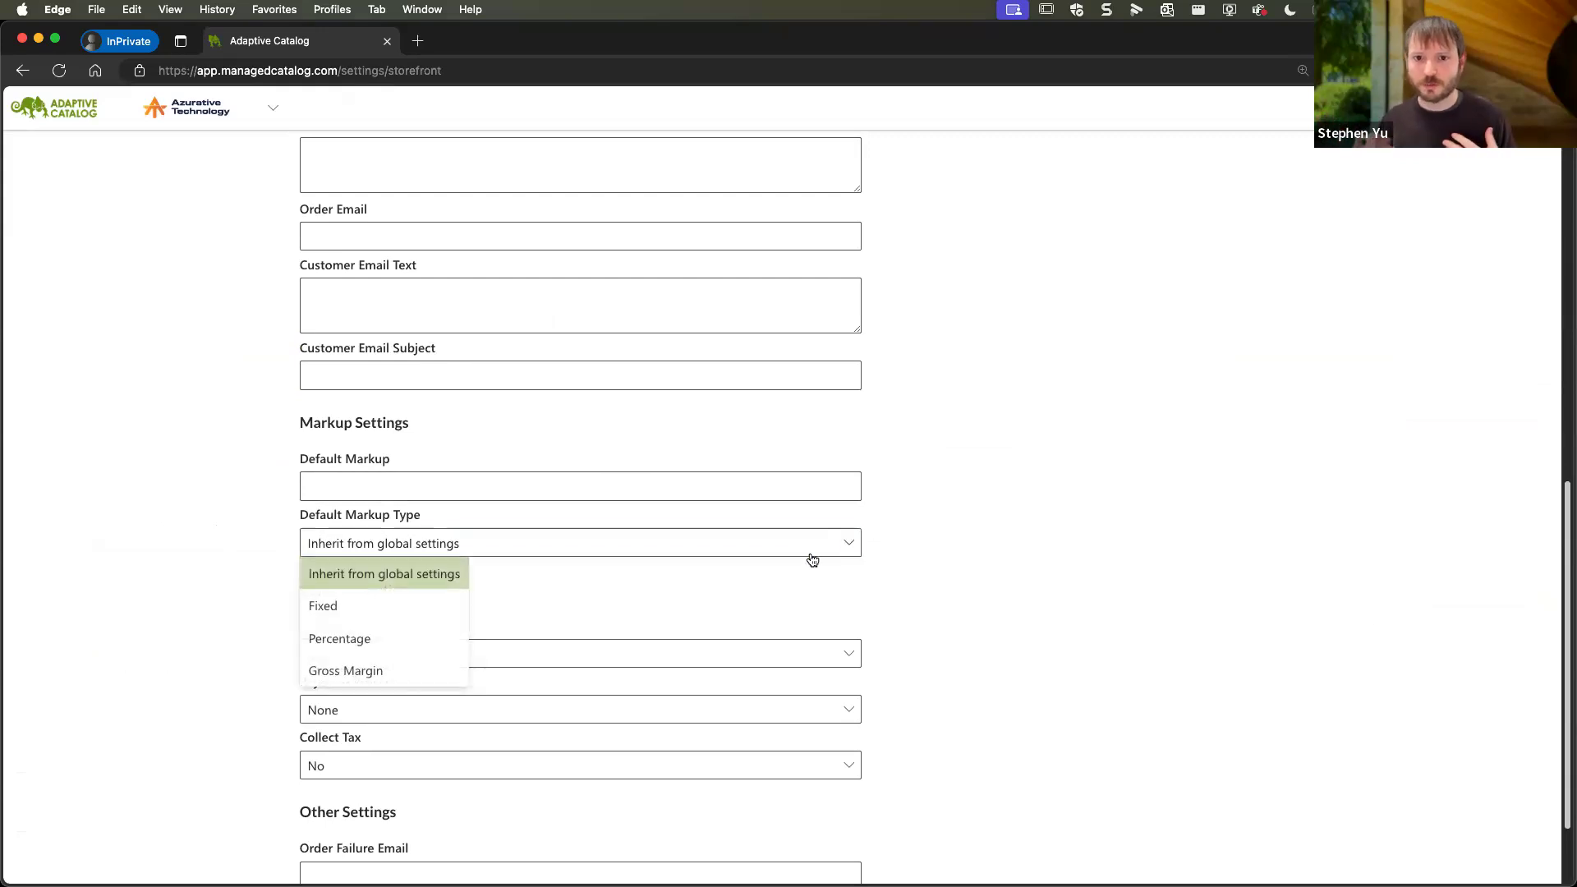
{"action": "left_click", "coordinate": [404, 607]}
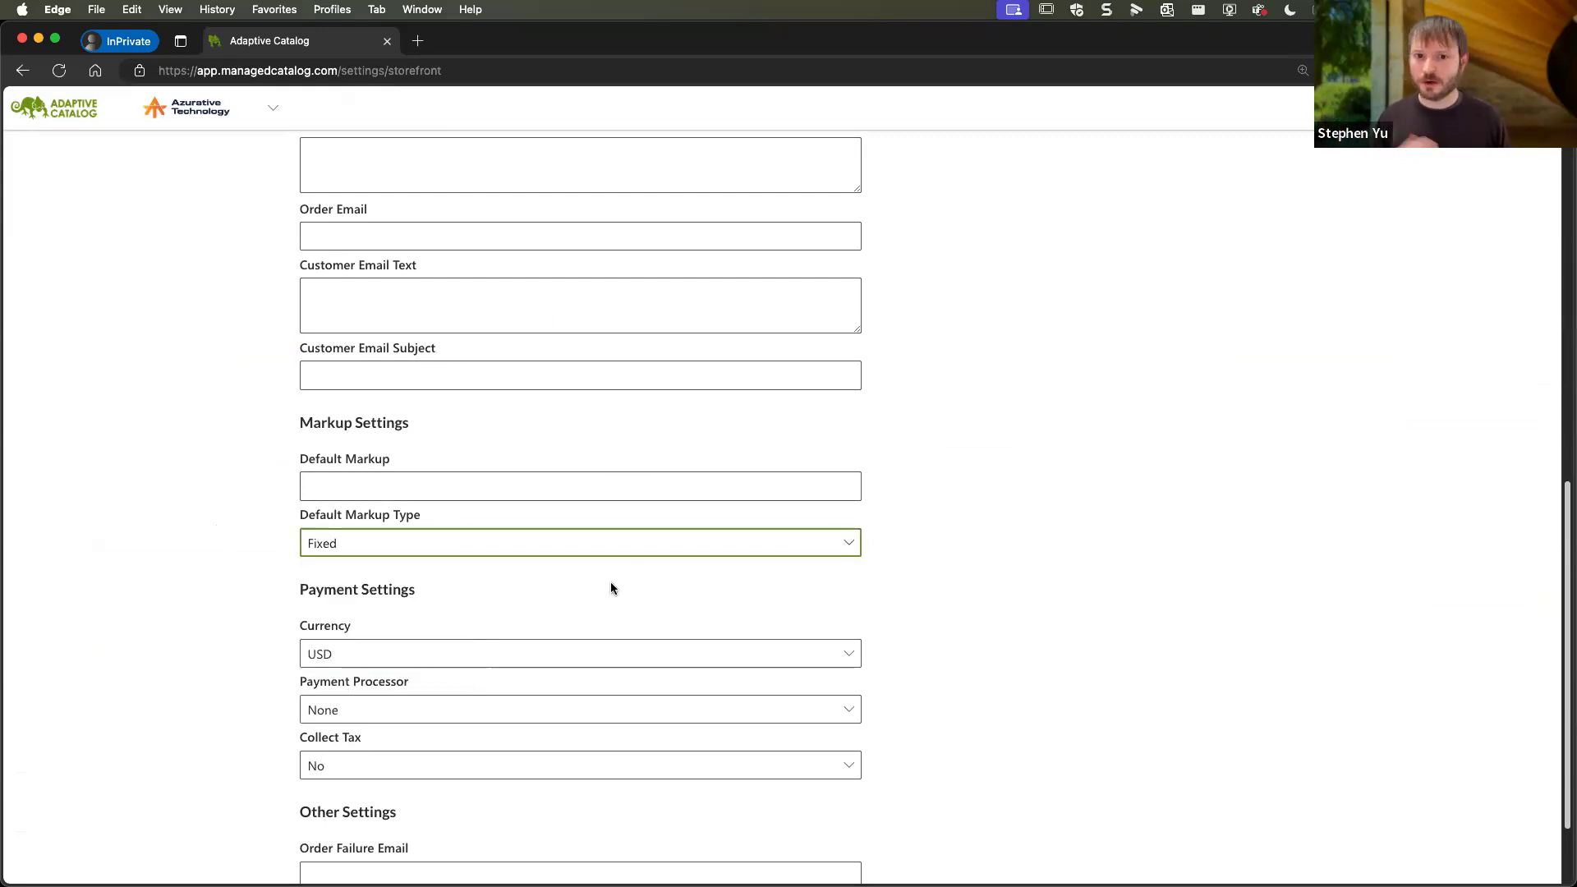
{"action": "left_click", "coordinate": [648, 547]}
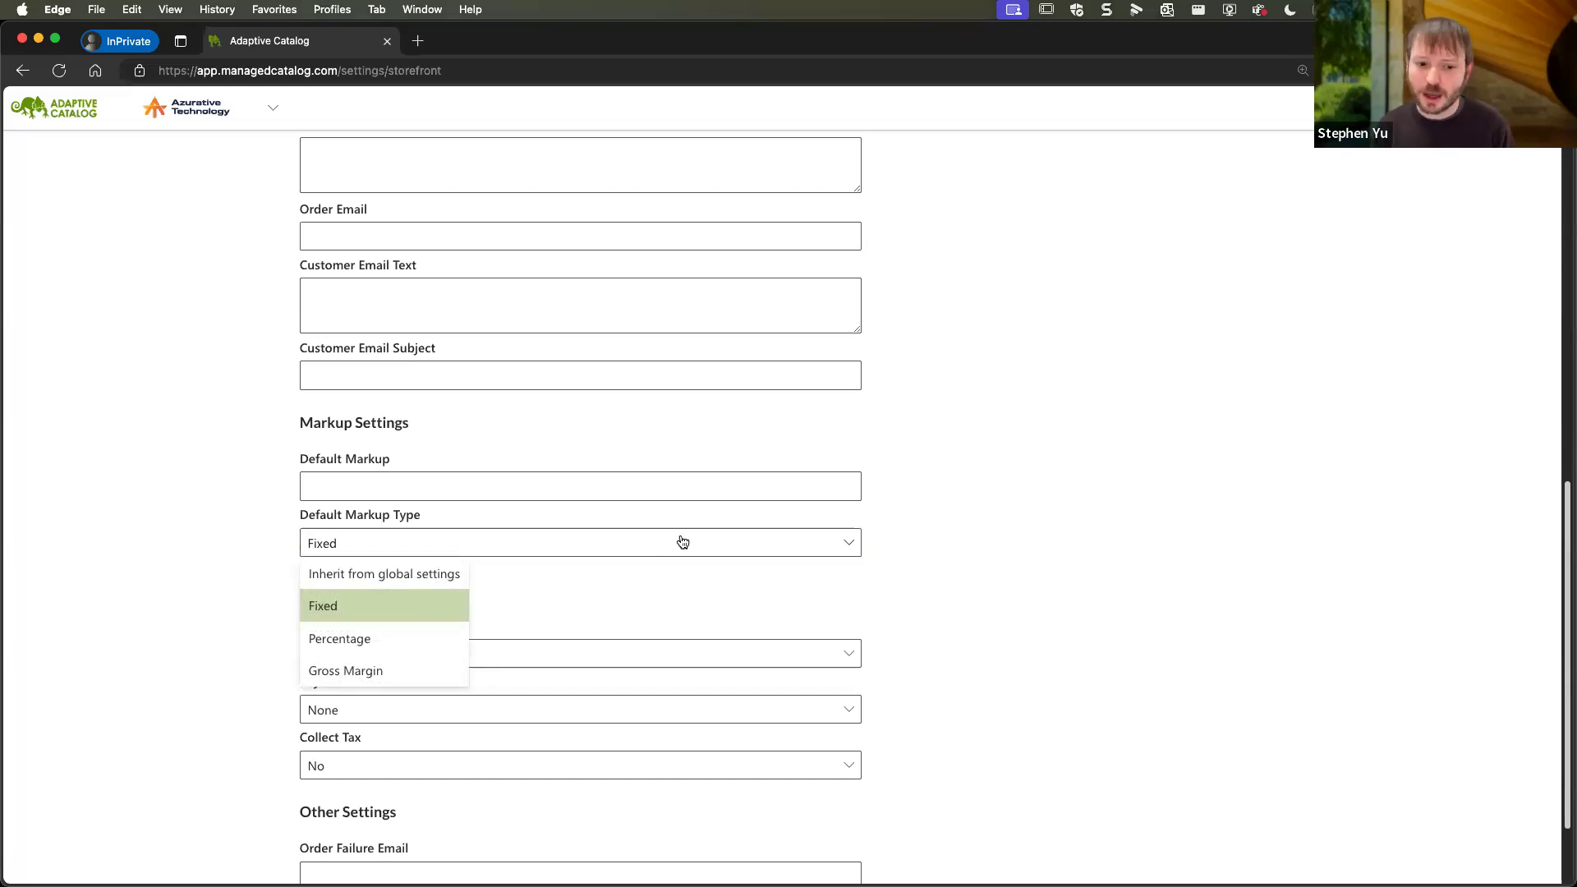
{"action": "left_click", "coordinate": [870, 538]}
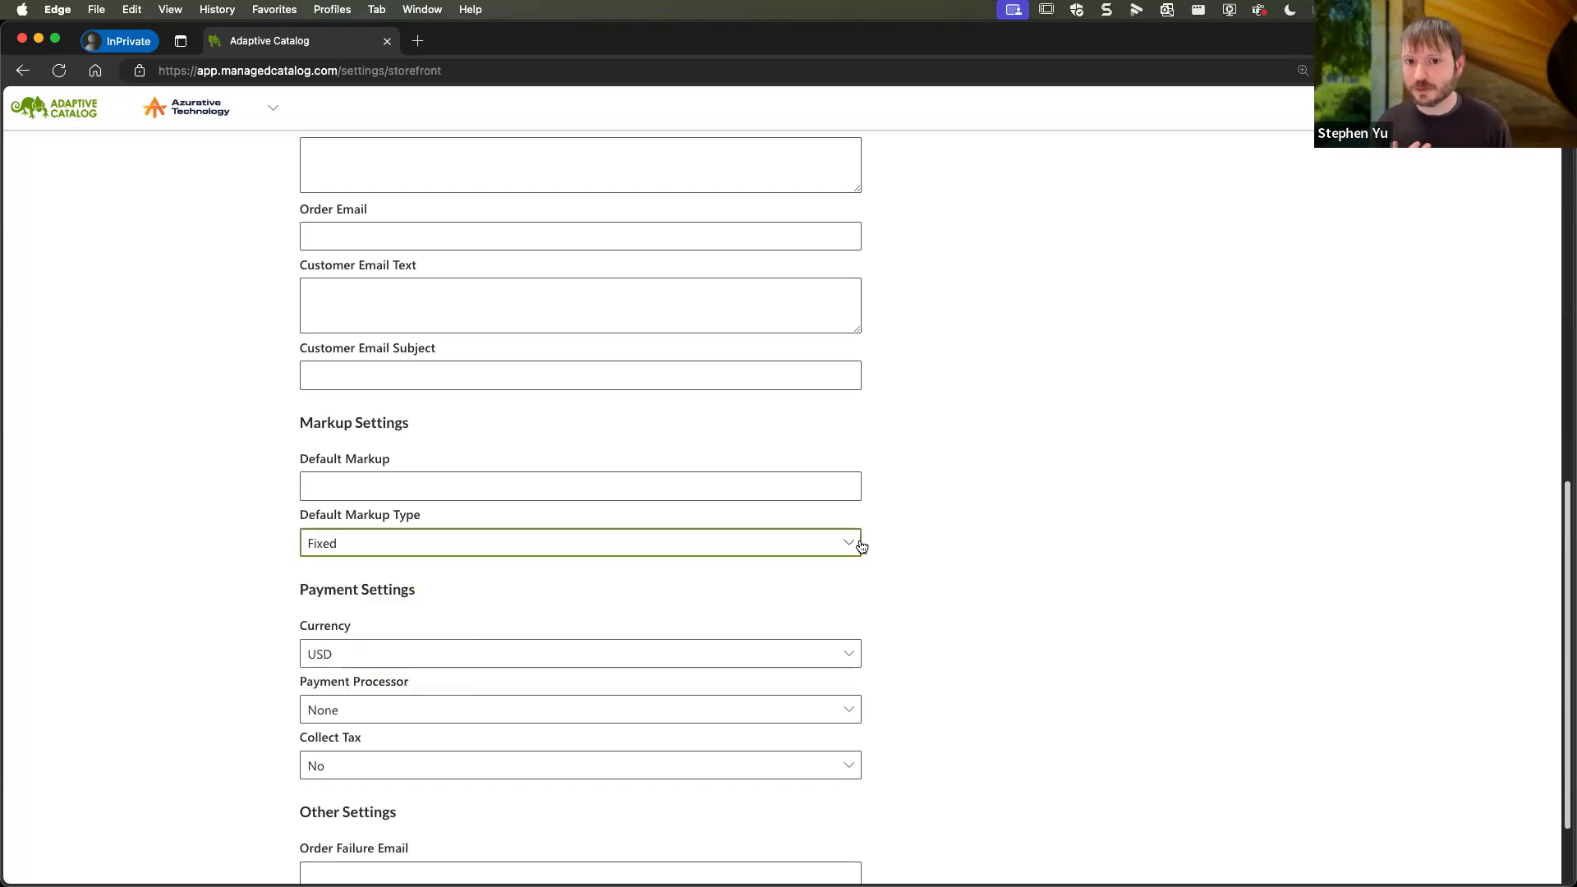
{"action": "scroll", "coordinate": [858, 546], "scroll_direction": "up", "scroll_amount": 1}
{"action": "scroll", "coordinate": [858, 546], "scroll_direction": "up", "scroll_amount": 4}
{"action": "key", "text": "super+bracketleft"}
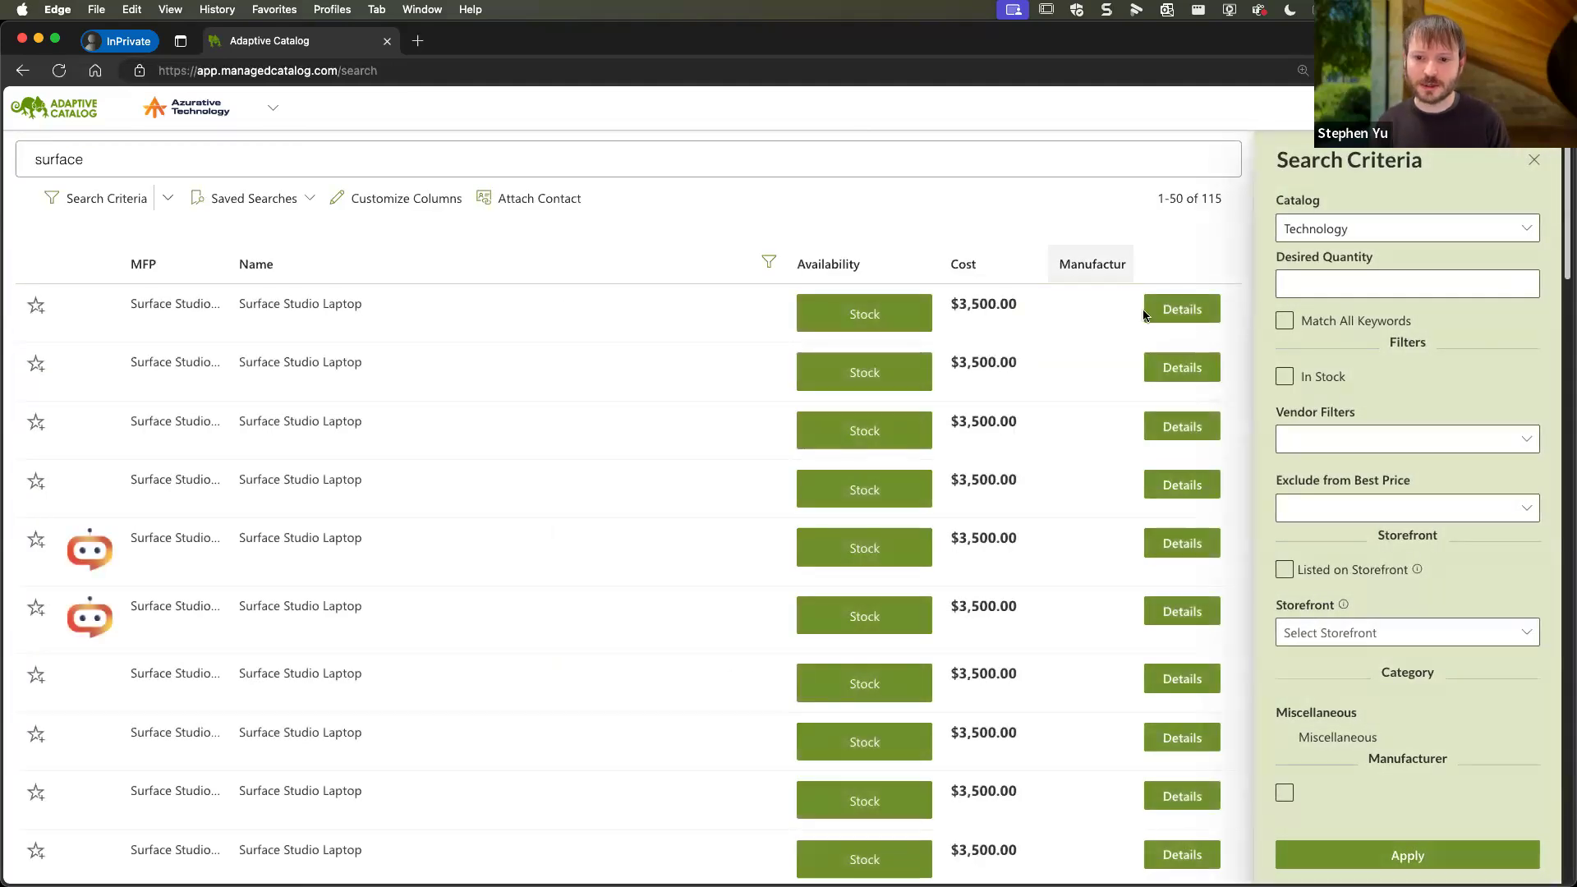
{"action": "left_click", "coordinate": [1177, 313]}
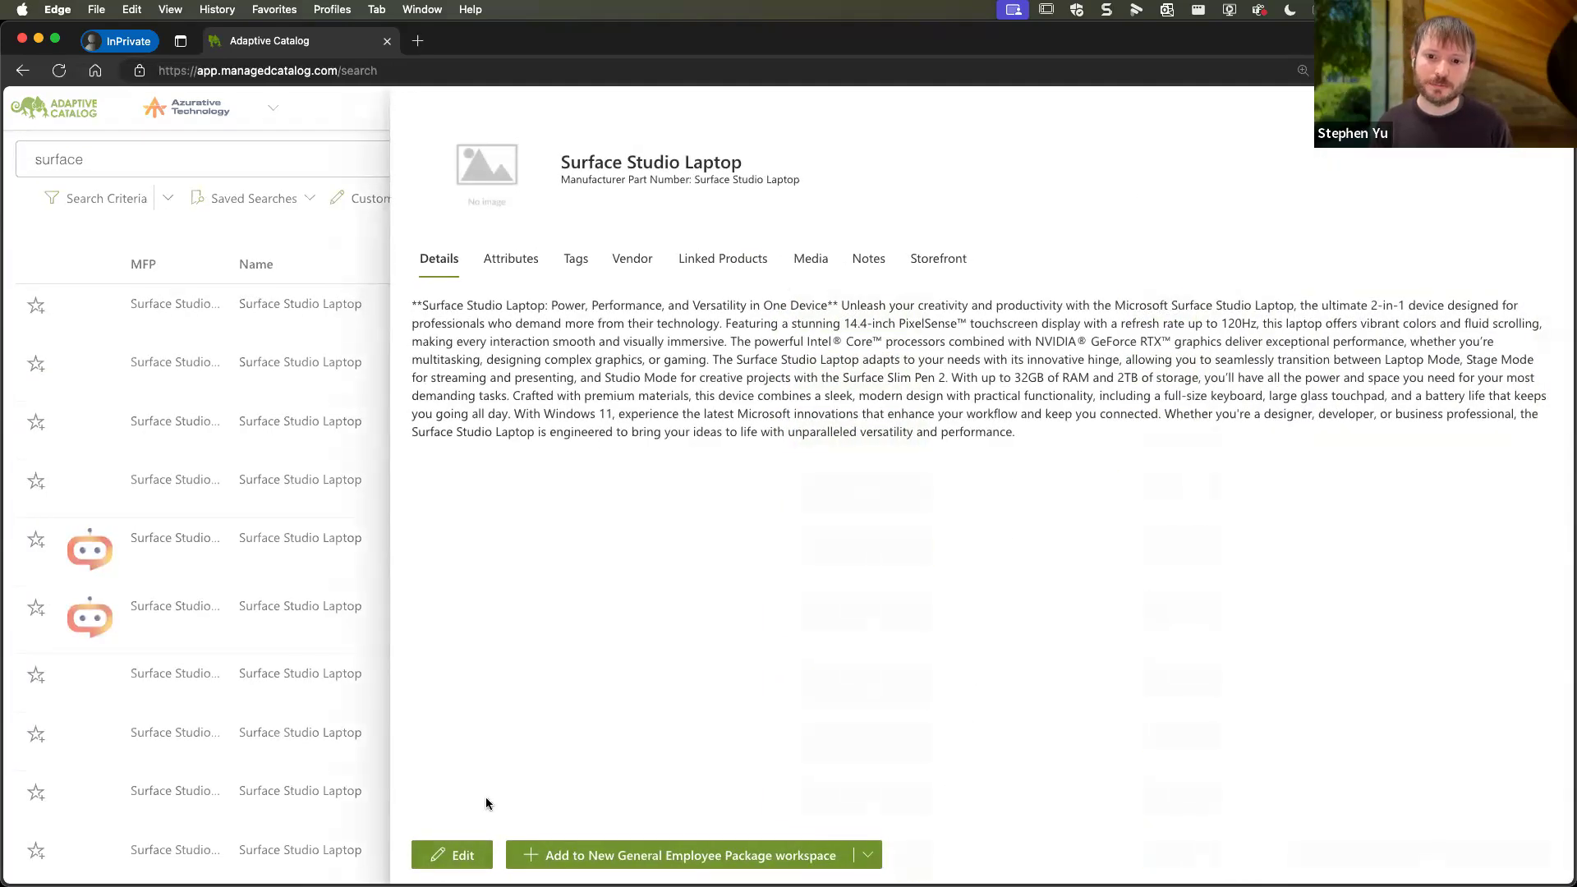
{"action": "left_click", "coordinate": [454, 855]}
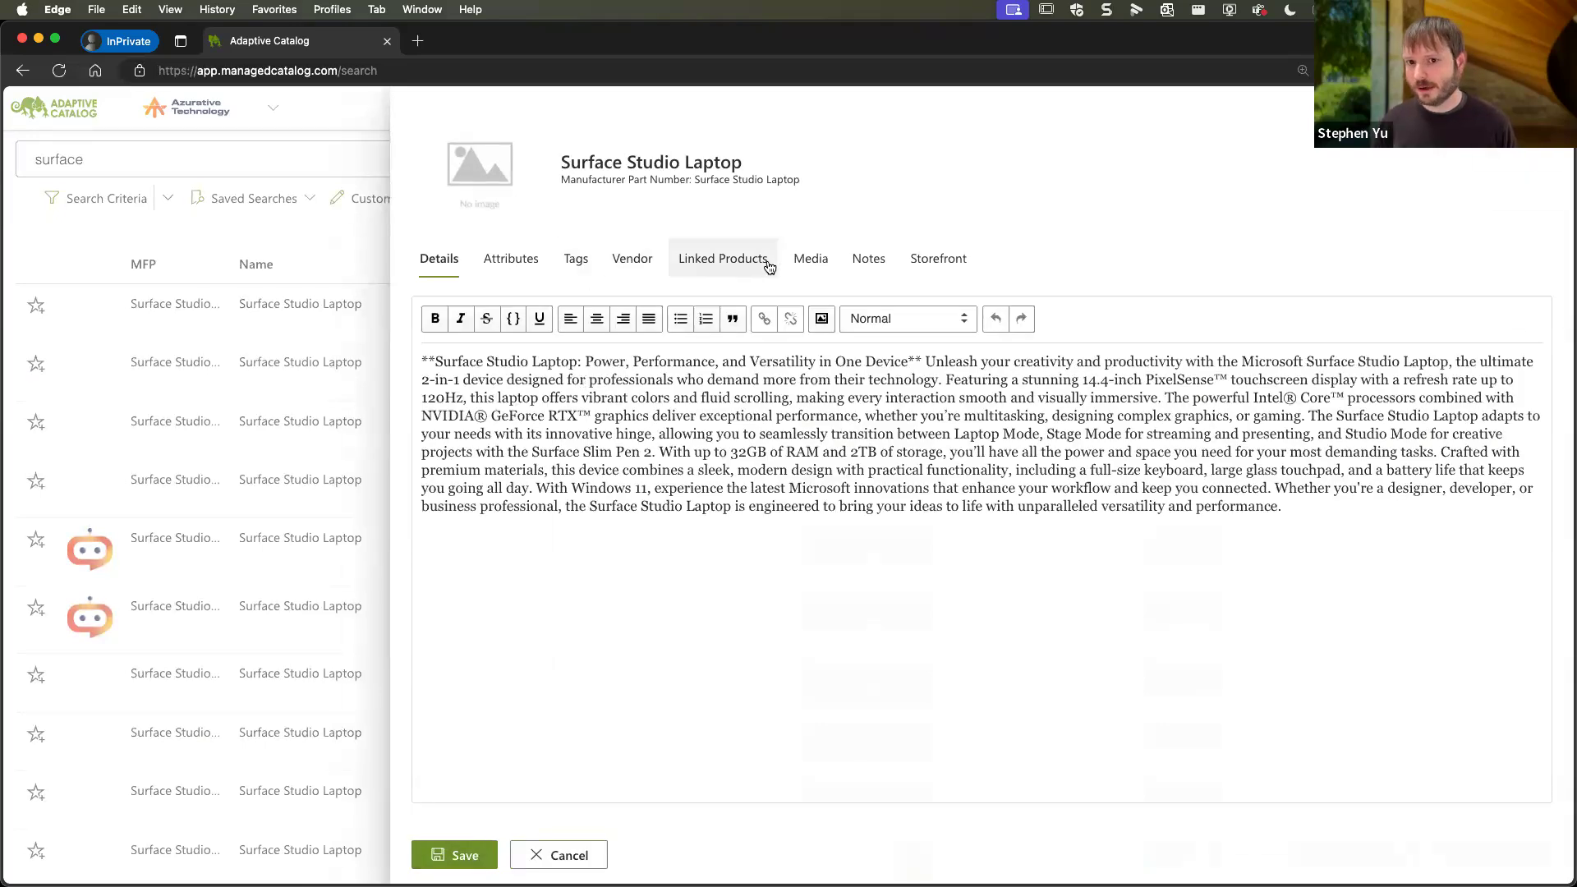
{"action": "left_click", "coordinate": [530, 269]}
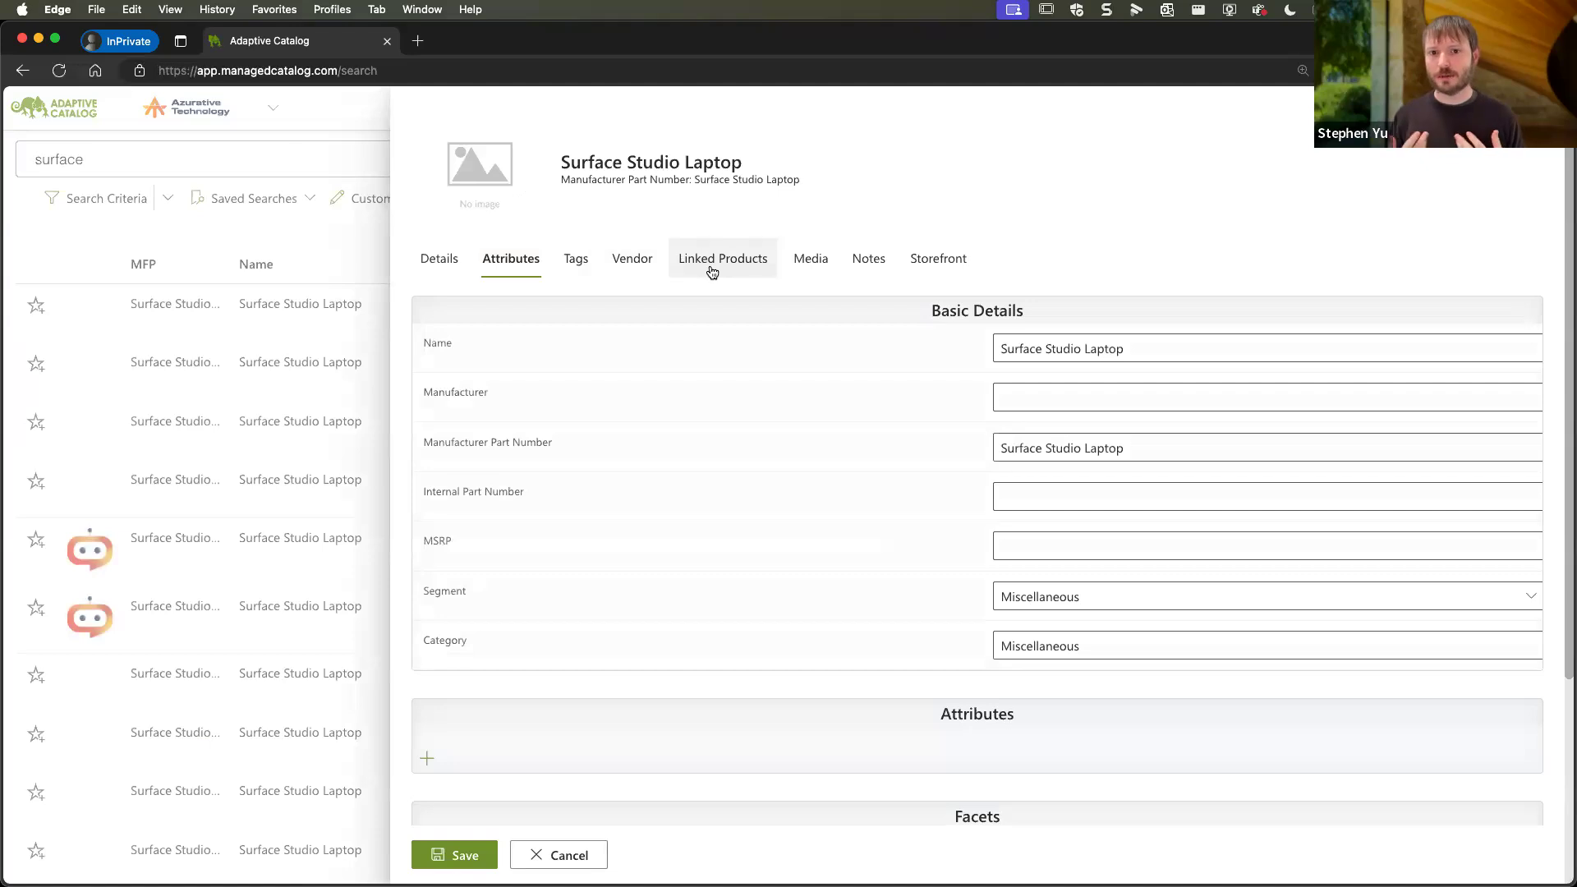
{"action": "left_click", "coordinate": [616, 264]}
{"action": "left_click", "coordinate": [572, 264]}
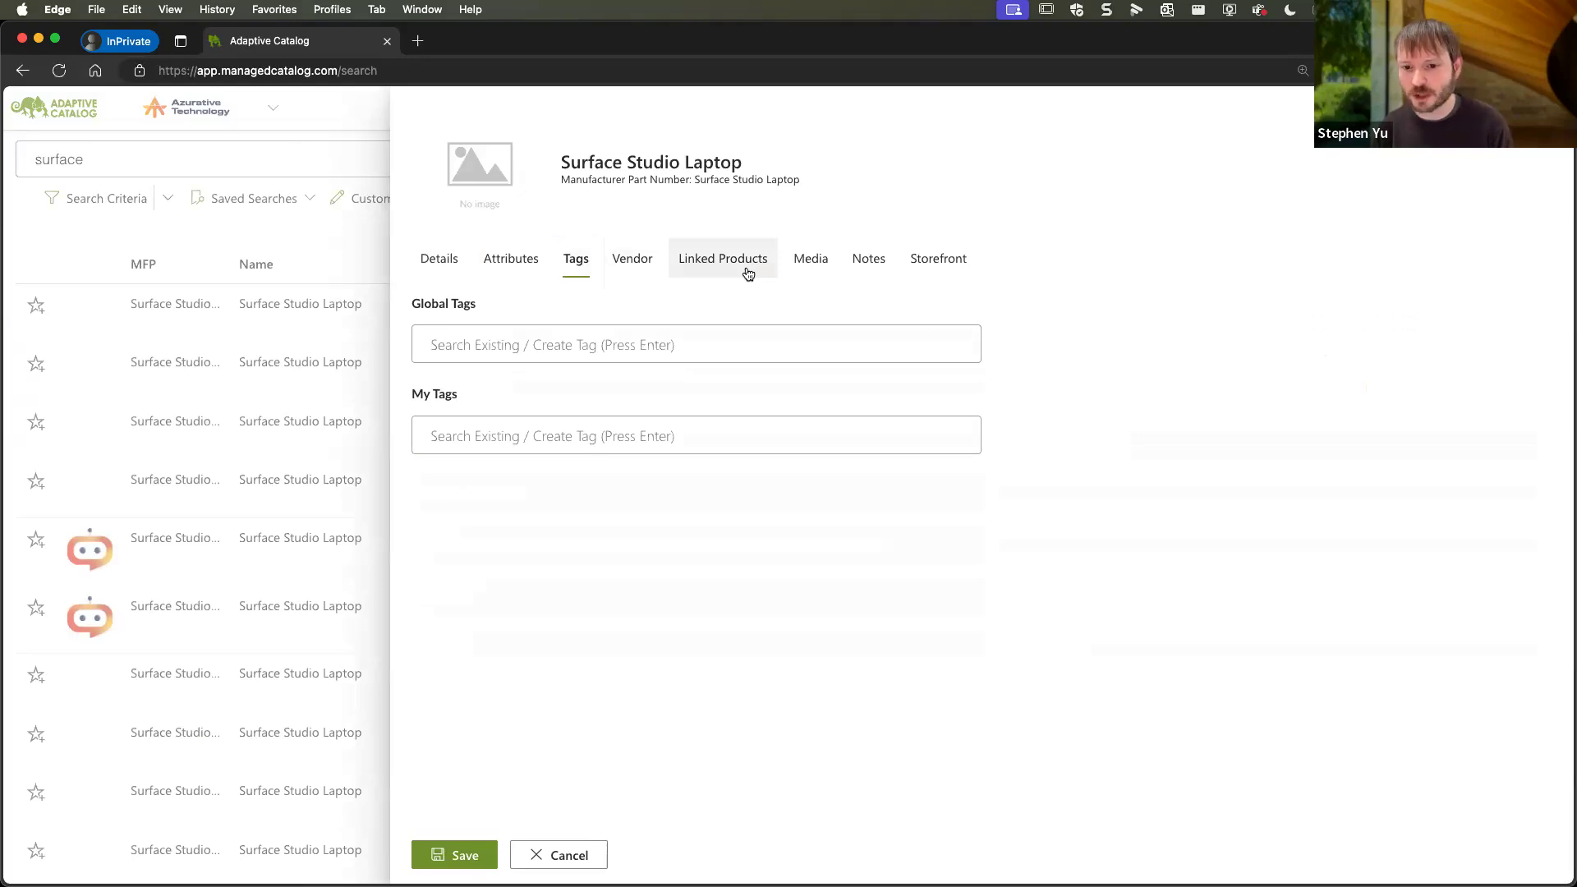
{"action": "left_click", "coordinate": [910, 269]}
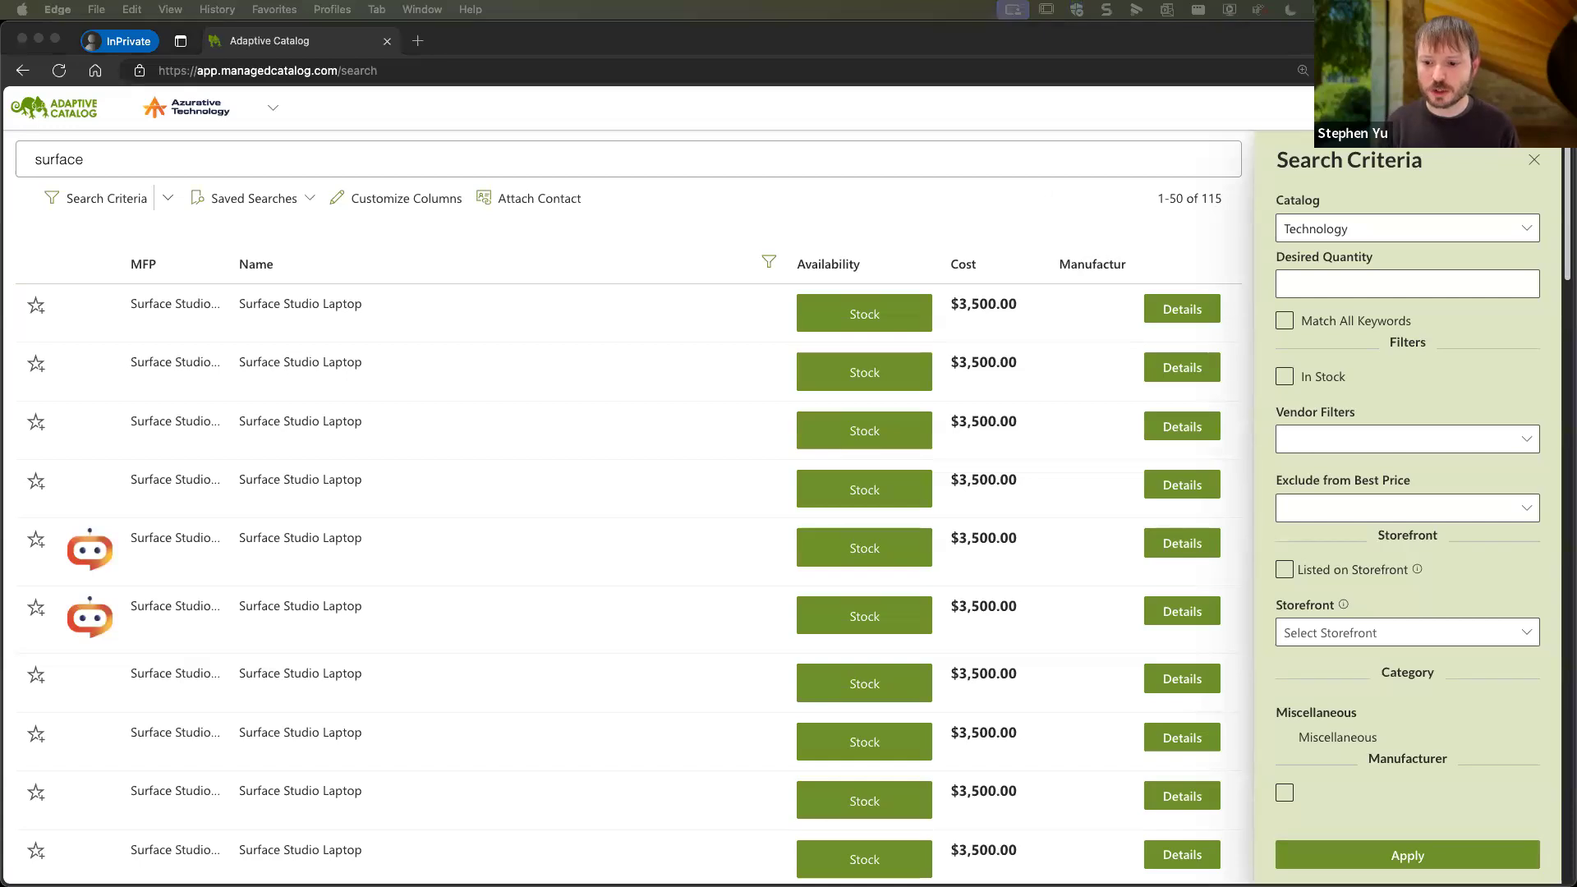
{"action": "left_click", "coordinate": [1136, 220]}
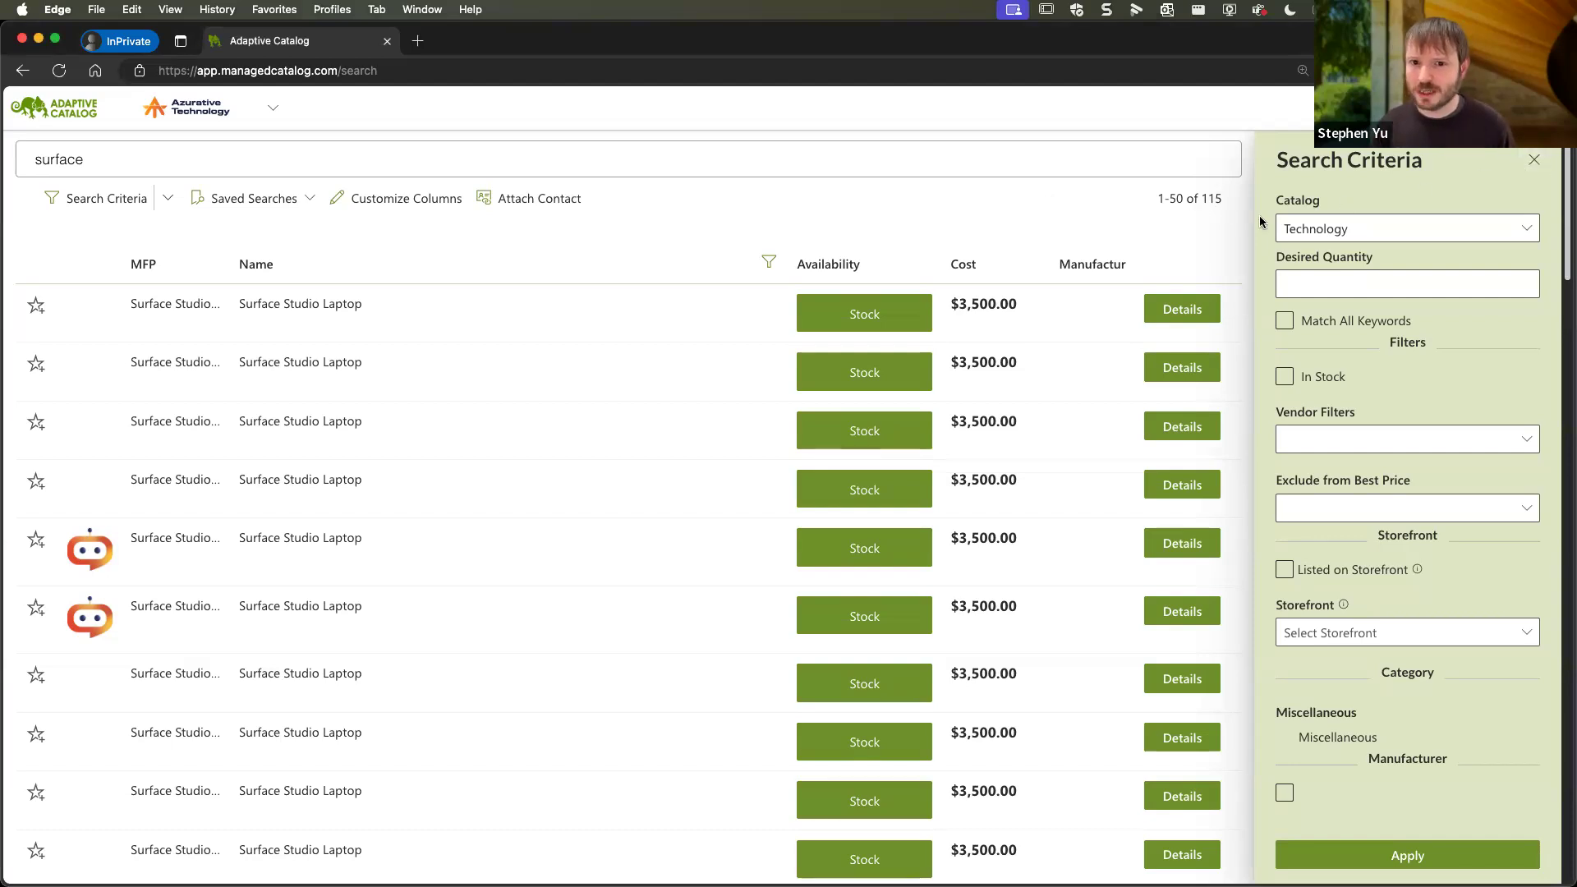
View the first Surface Studio Laptop's details, then bring up the Azurative Technology Store window.
{"action": "scroll", "coordinate": [1274, 271], "scroll_direction": "down", "scroll_amount": 1}
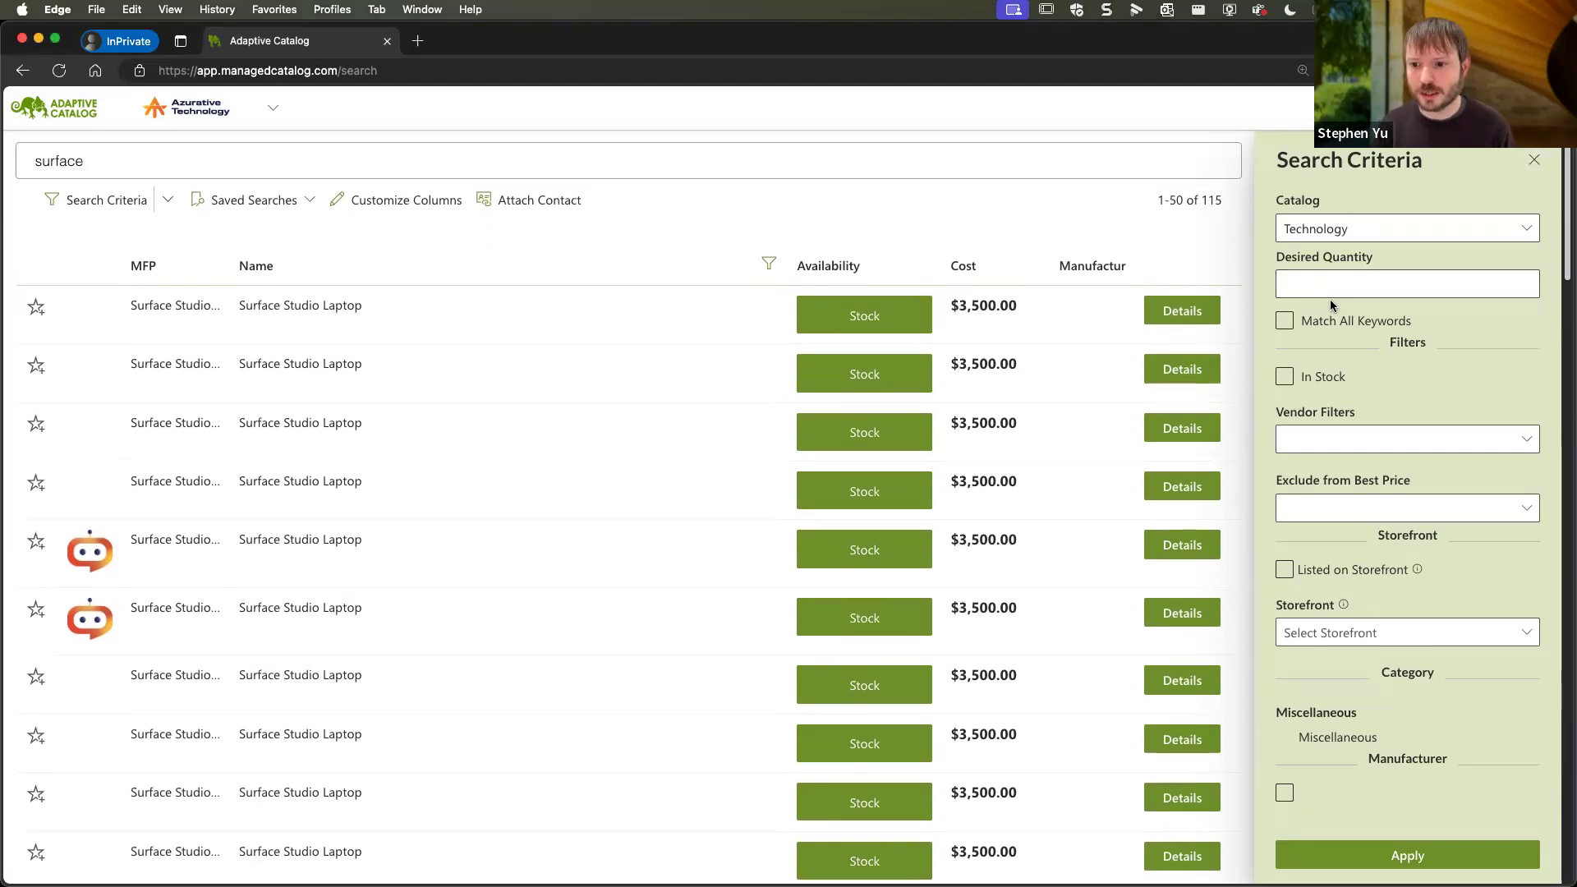
{"action": "scroll", "coordinate": [1337, 305], "scroll_direction": "up", "scroll_amount": 1}
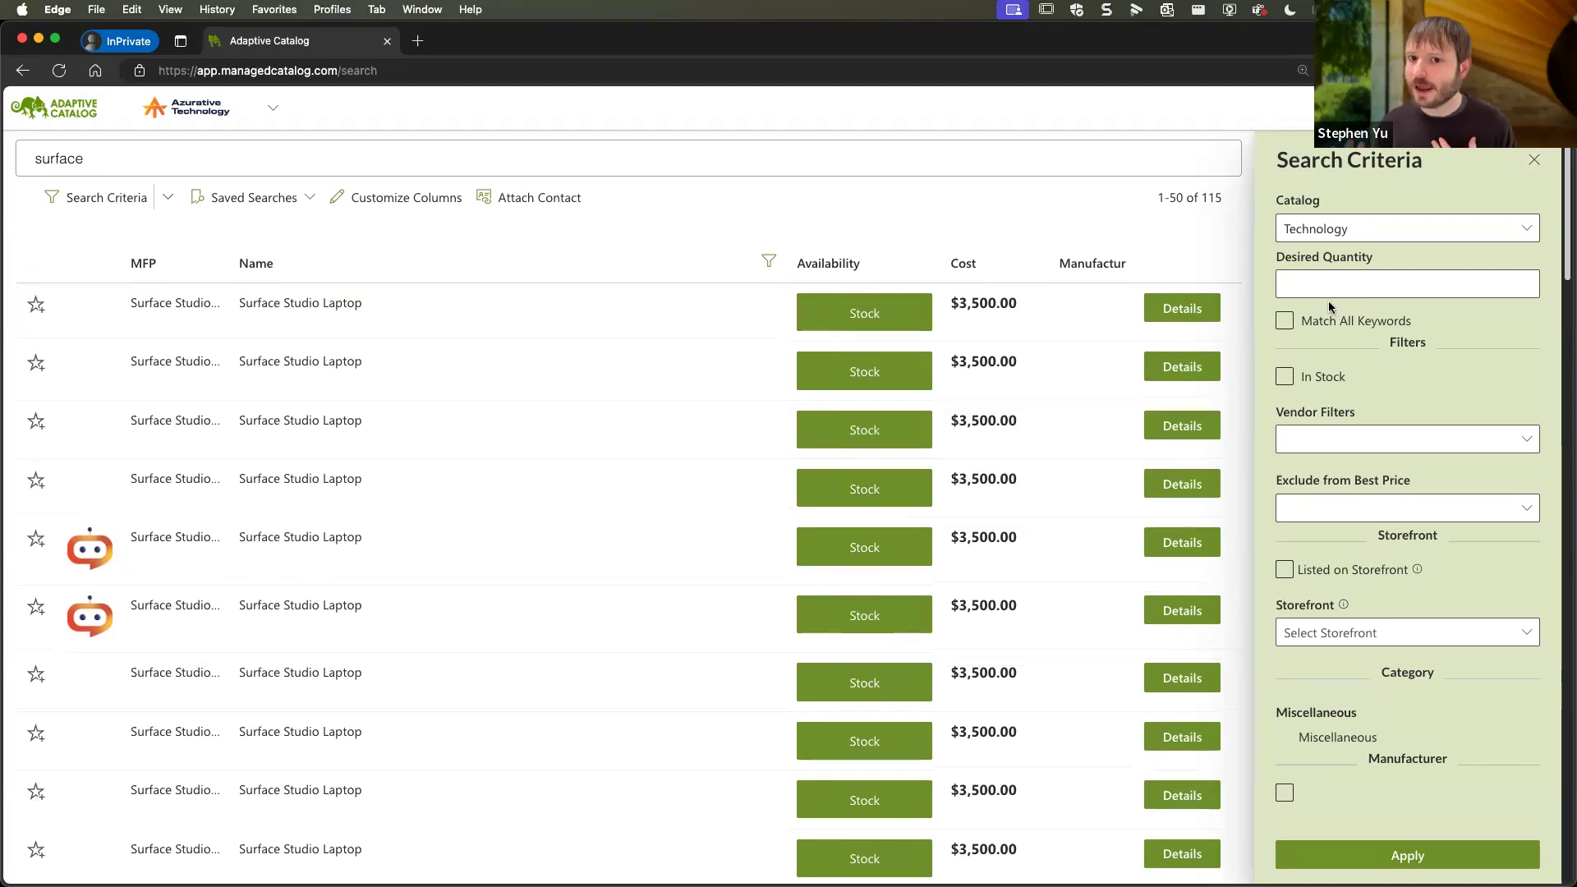
{"action": "left_click", "coordinate": [1294, 295]}
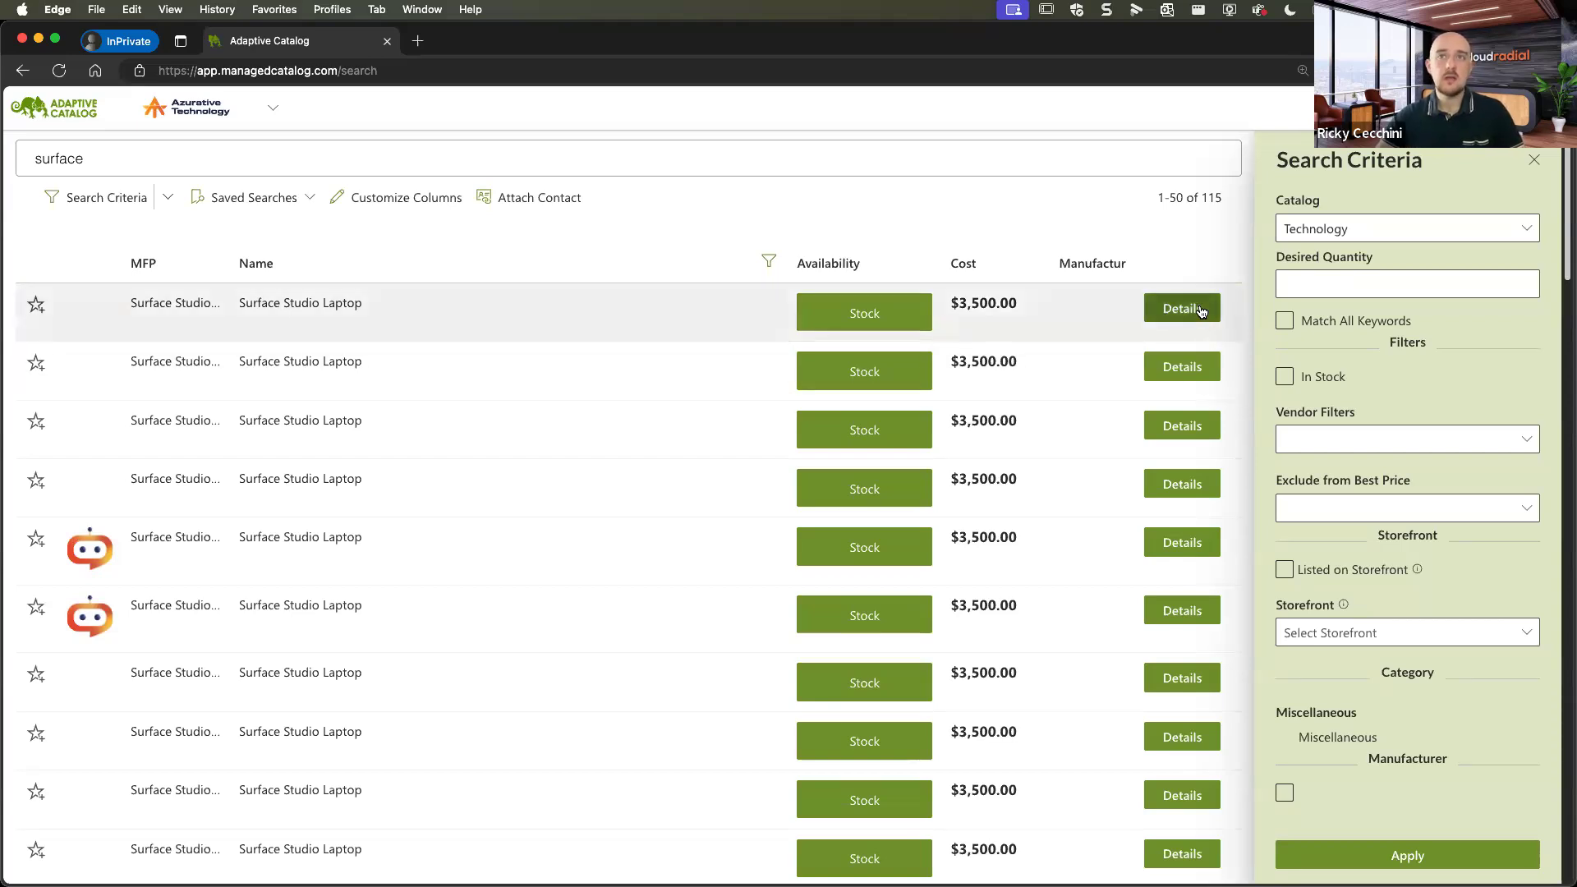
{"action": "left_click", "coordinate": [1199, 309]}
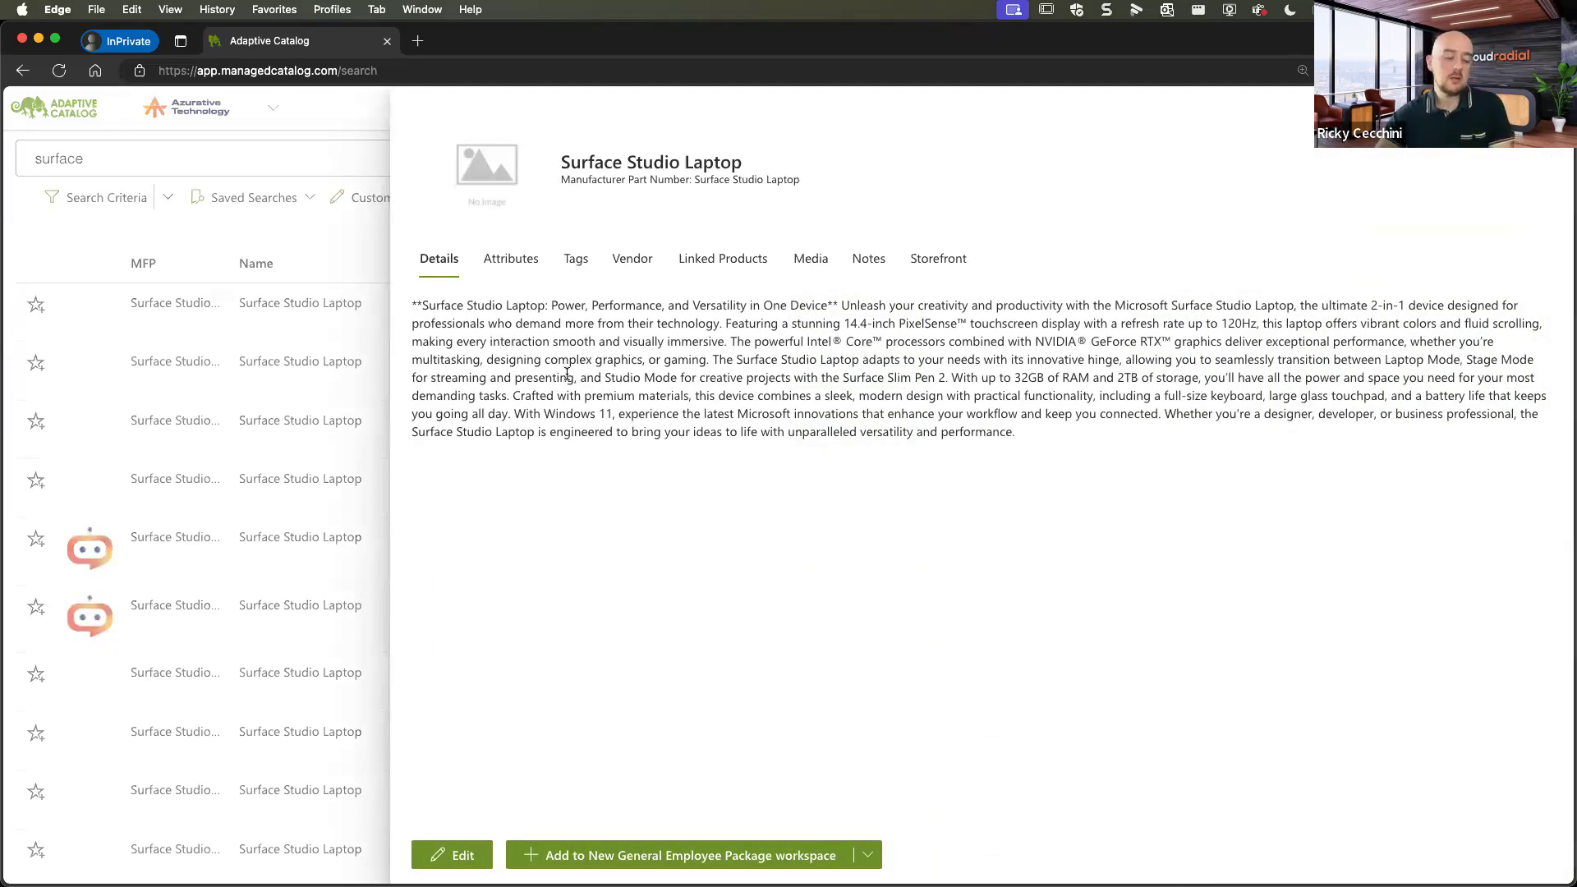
{"action": "key", "text": "ctrl+Up"}
{"action": "left_click", "coordinate": [614, 335]}
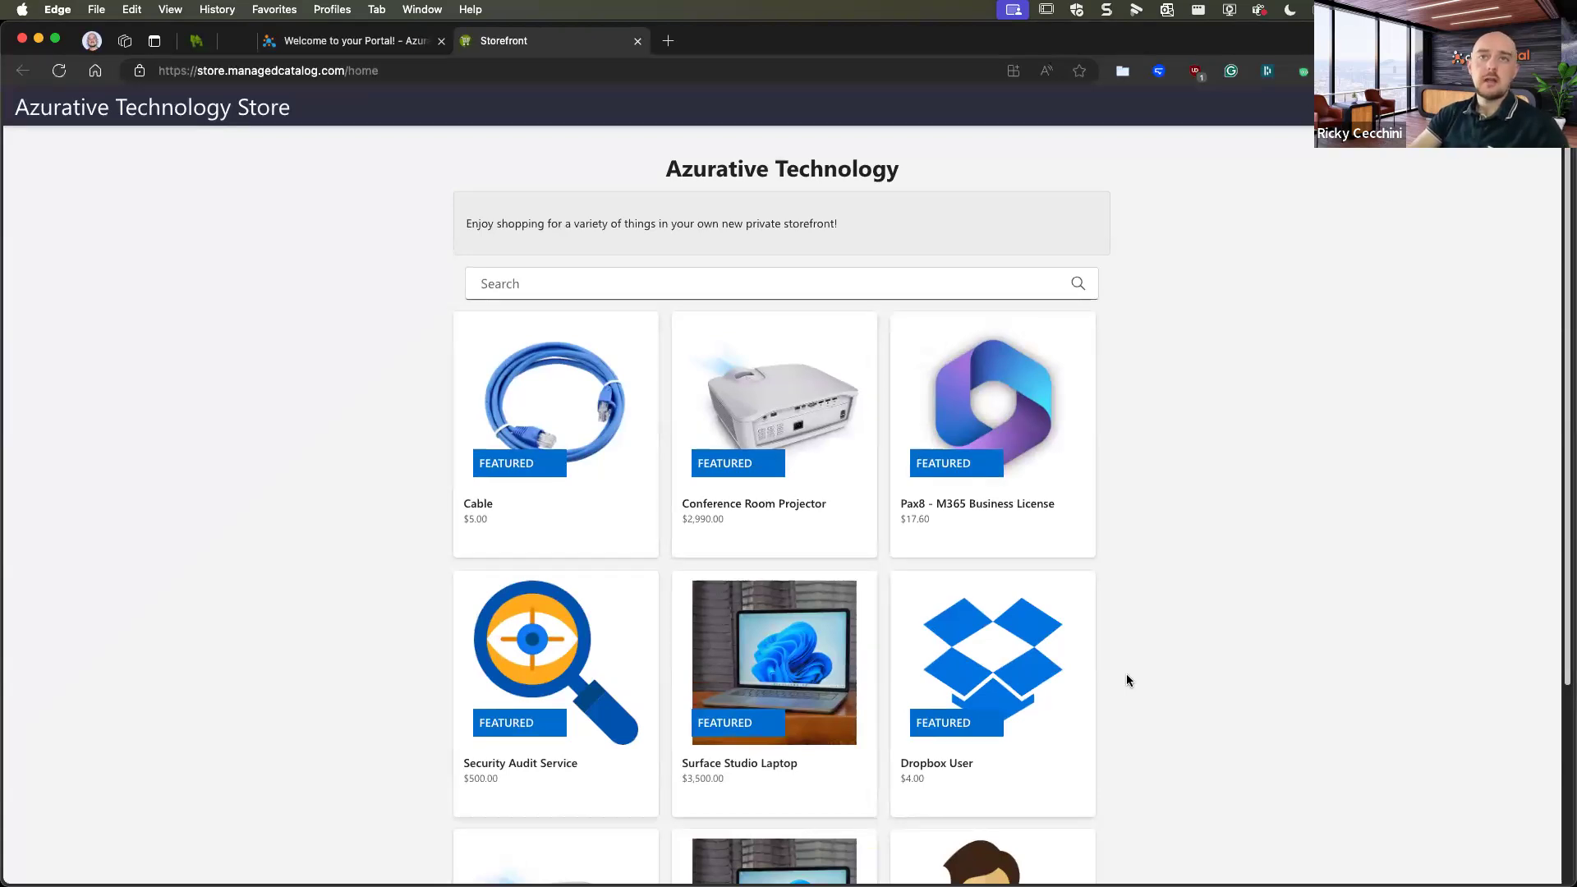
Open the Dropbox User product page, then go back to the store's product grid.
{"action": "scroll", "coordinate": [1122, 641], "scroll_direction": "down", "scroll_amount": 1}
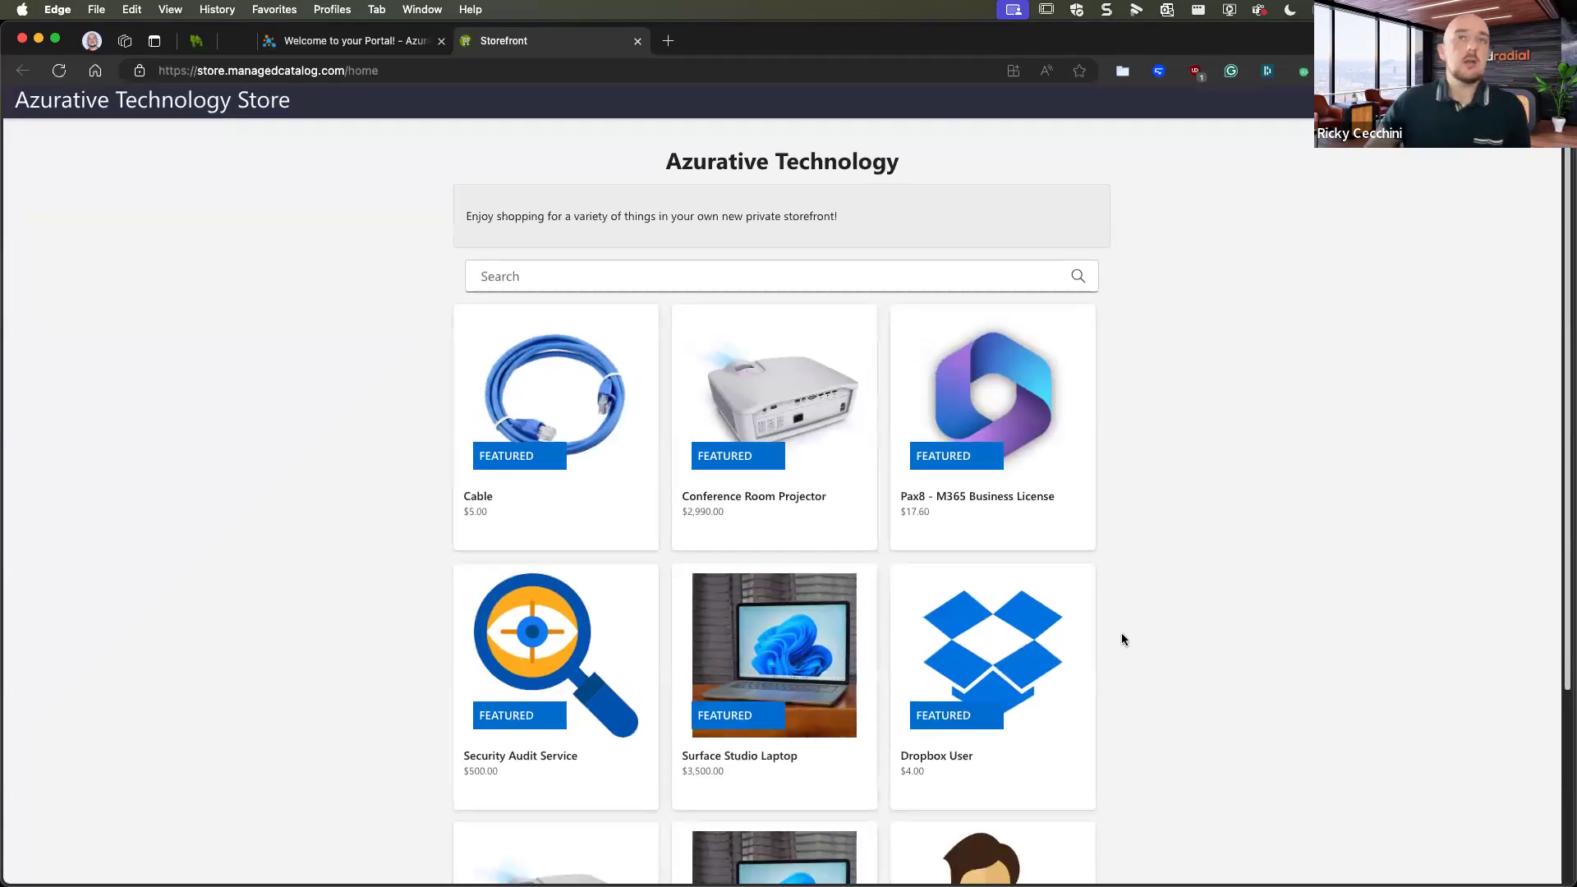
{"action": "left_click", "coordinate": [1066, 591]}
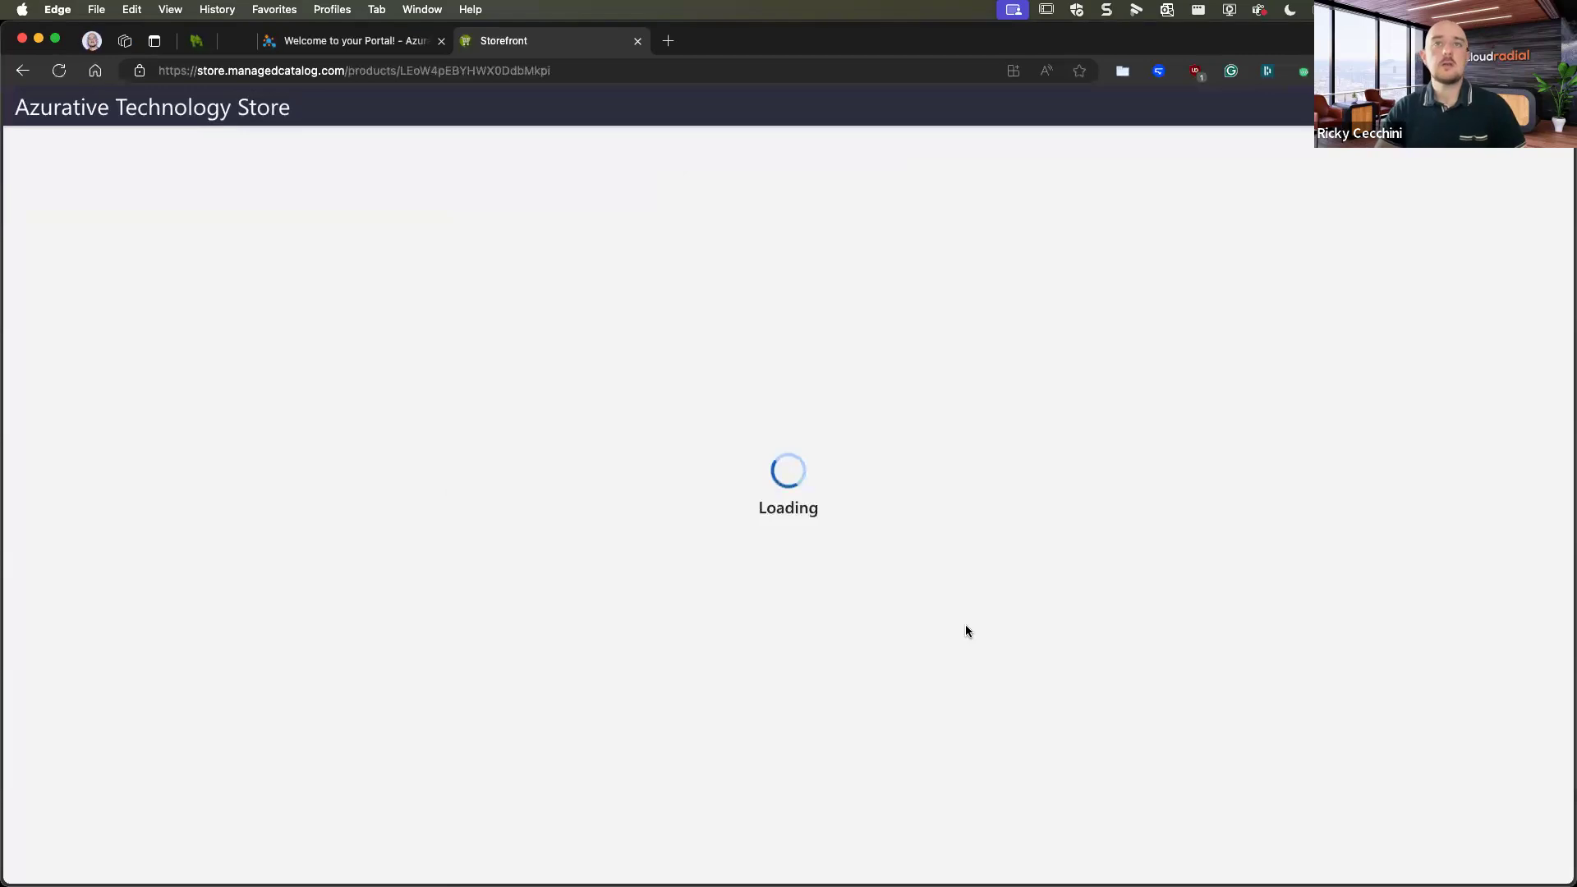
{"action": "key", "text": "super+bracketleft"}
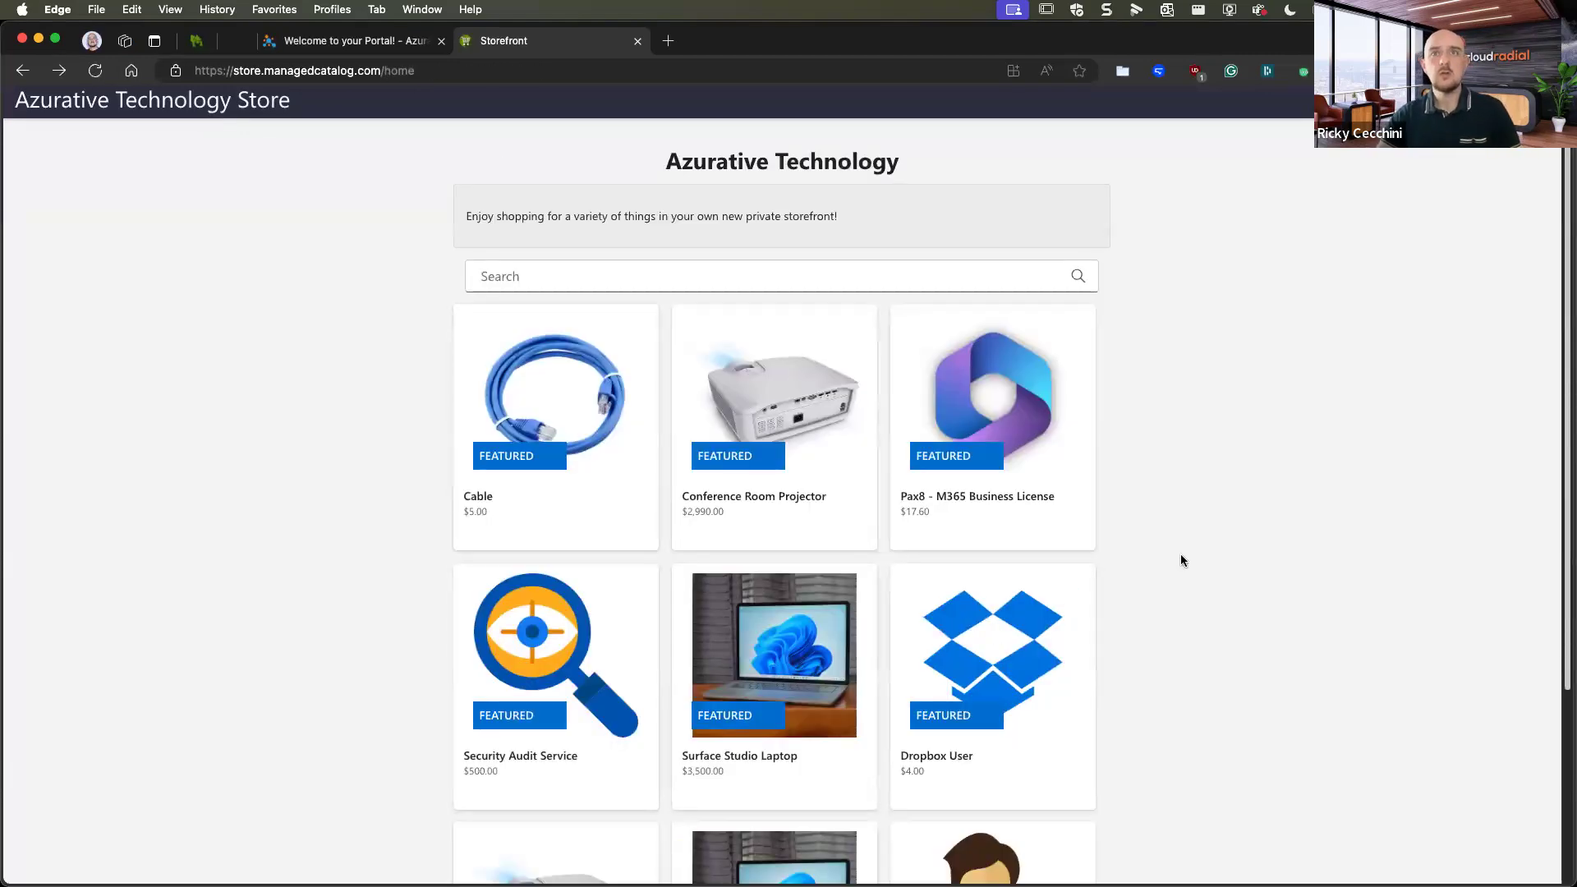
{"action": "scroll", "coordinate": [663, 427], "scroll_direction": "up", "scroll_amount": 1}
{"action": "scroll", "coordinate": [453, 394], "scroll_direction": "down", "scroll_amount": 1}
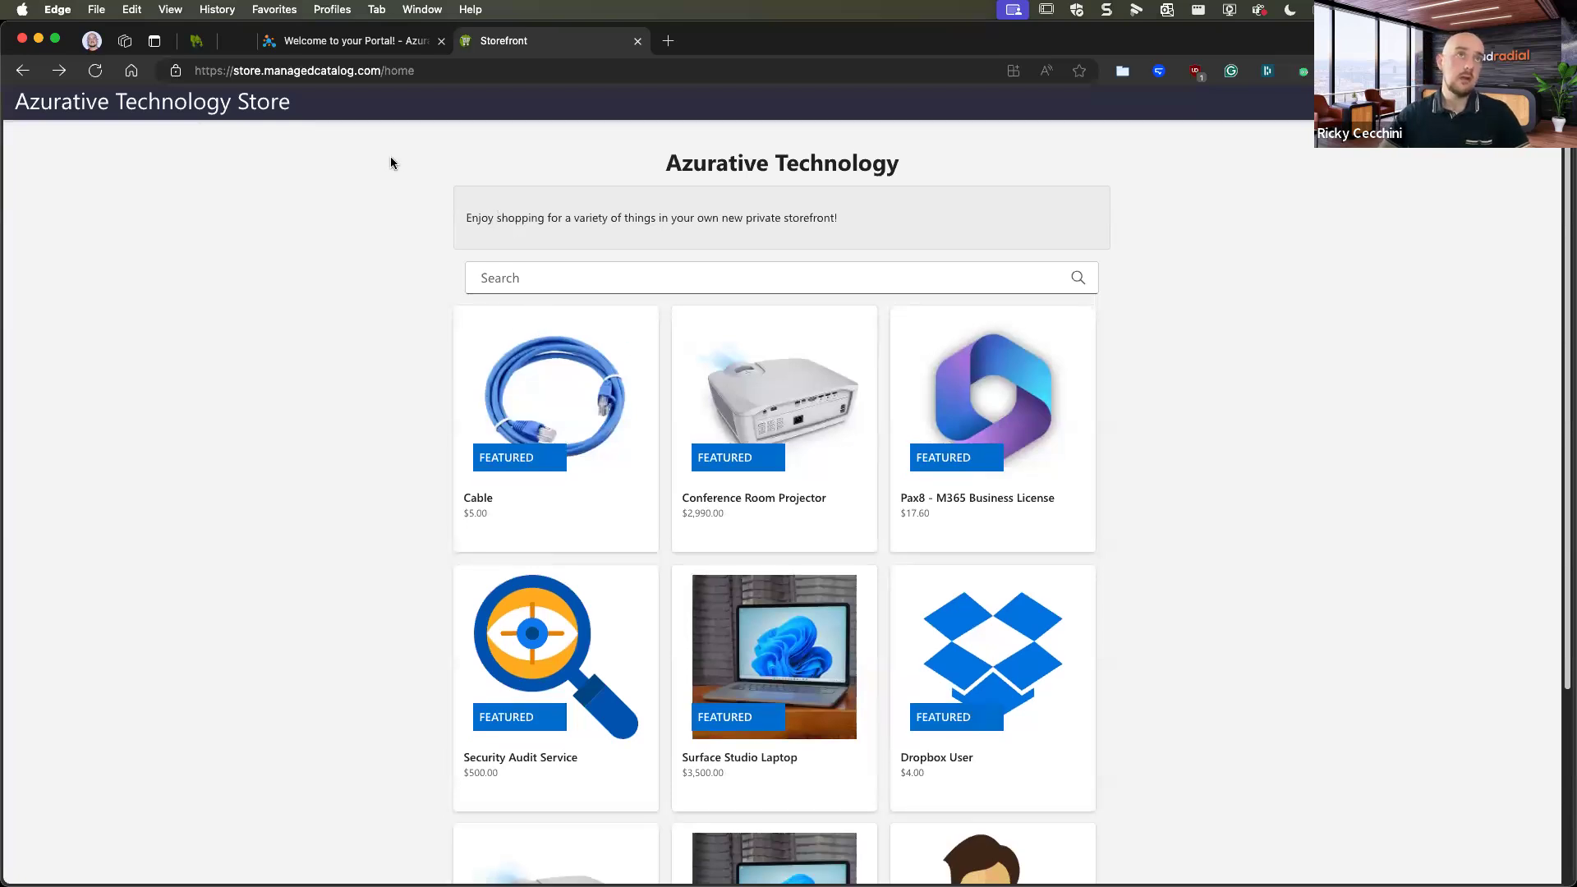
Close the Surface Studio Laptop details and return to Adaptive Catalog's lenovo search results.
{"action": "key", "text": "ctrl+Left"}
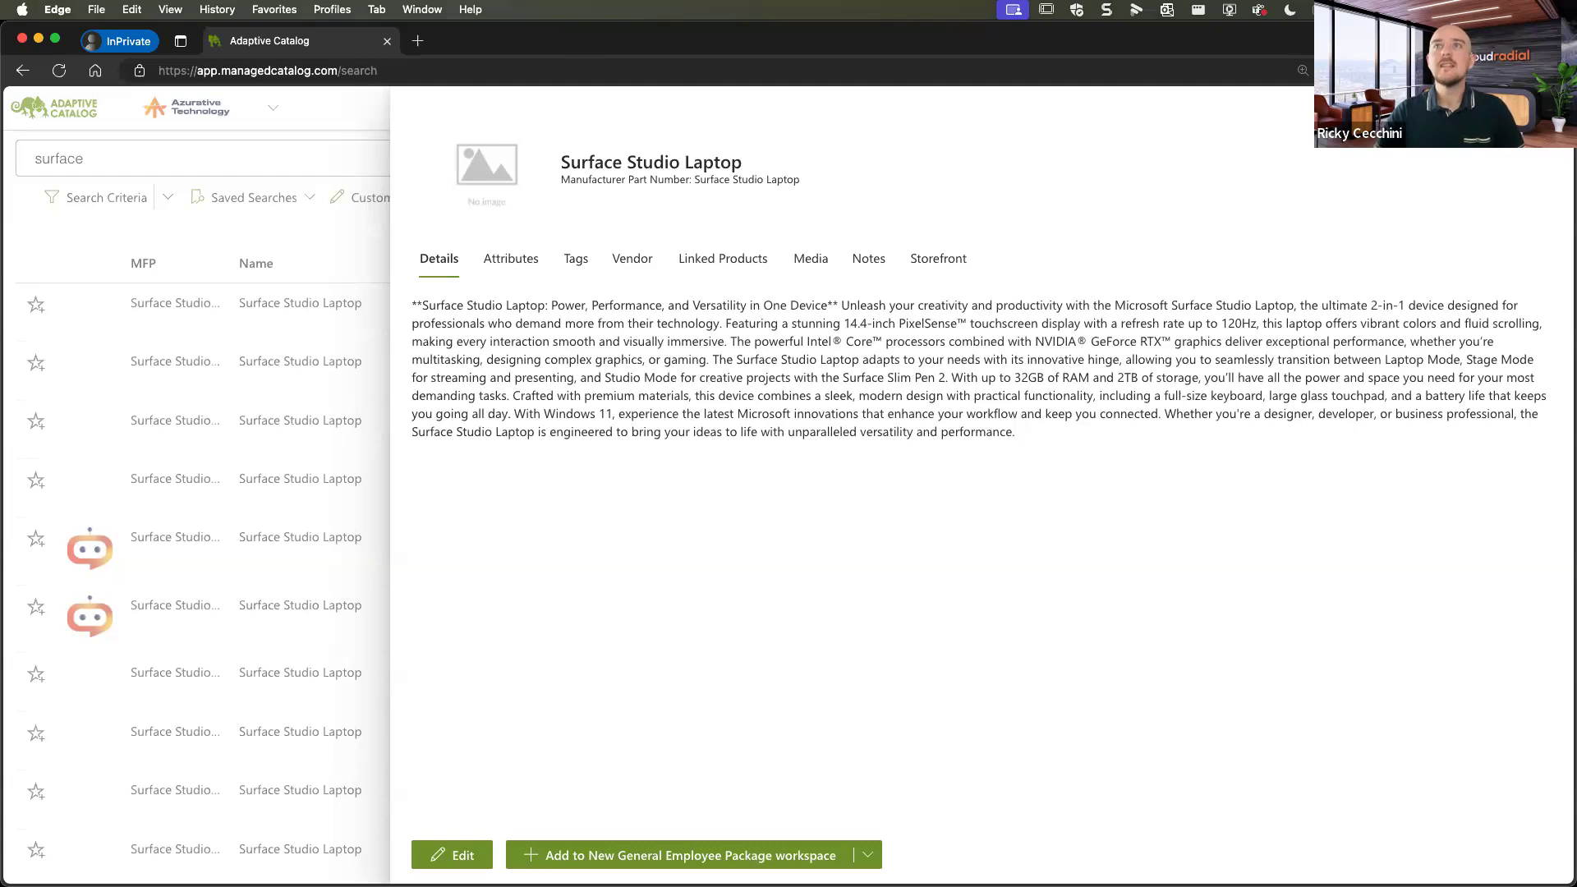
{"action": "left_click", "coordinate": [1526, 162]}
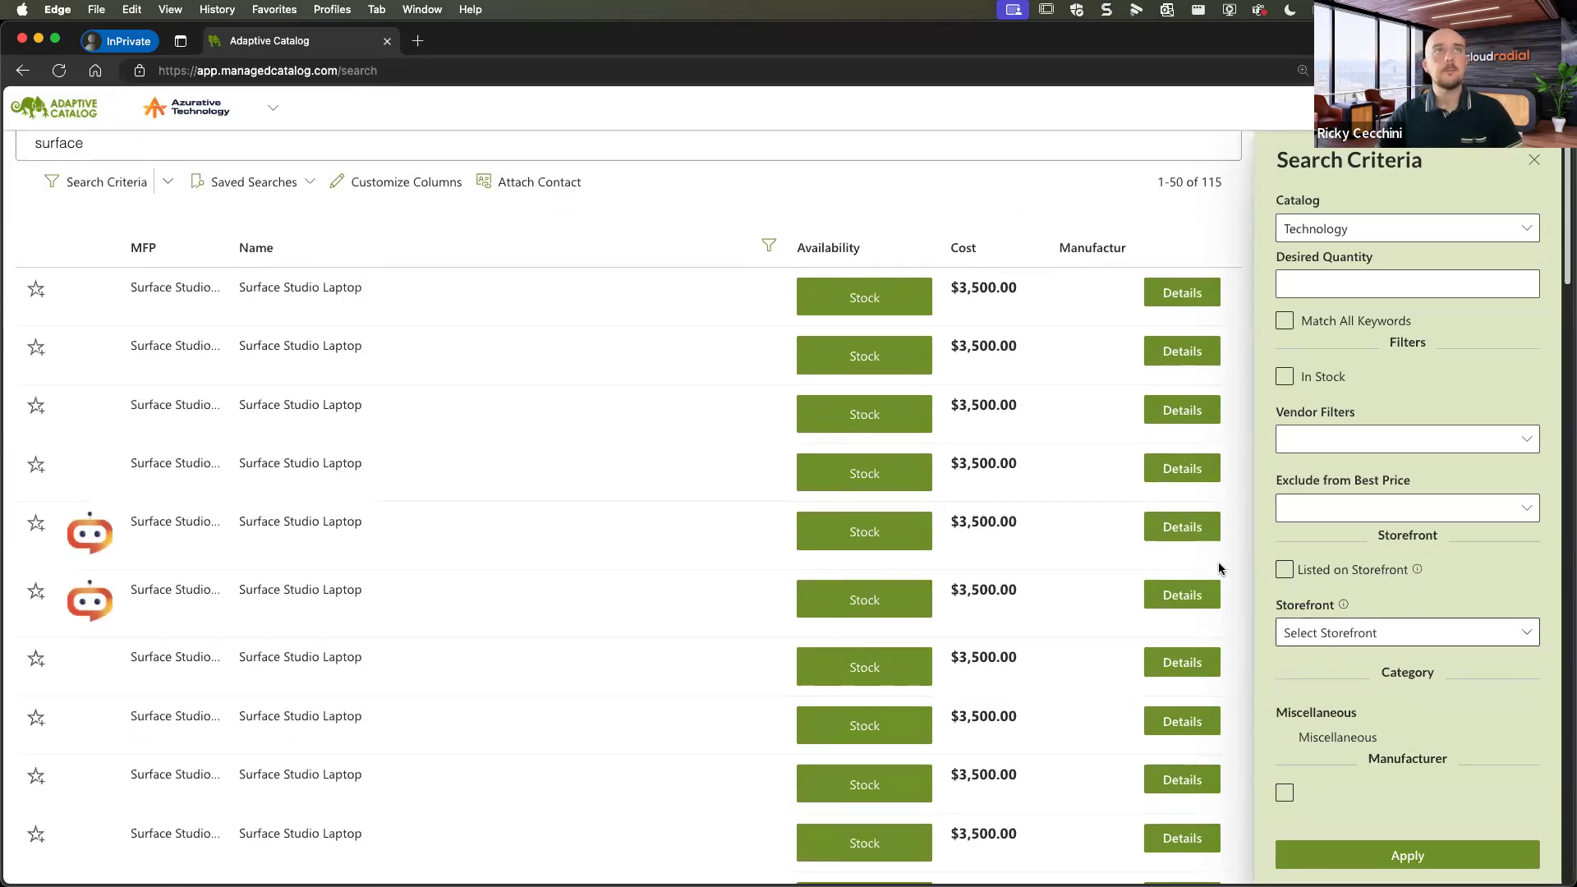
{"action": "key", "text": "ctrl+Up"}
{"action": "left_click", "coordinate": [429, 183]}
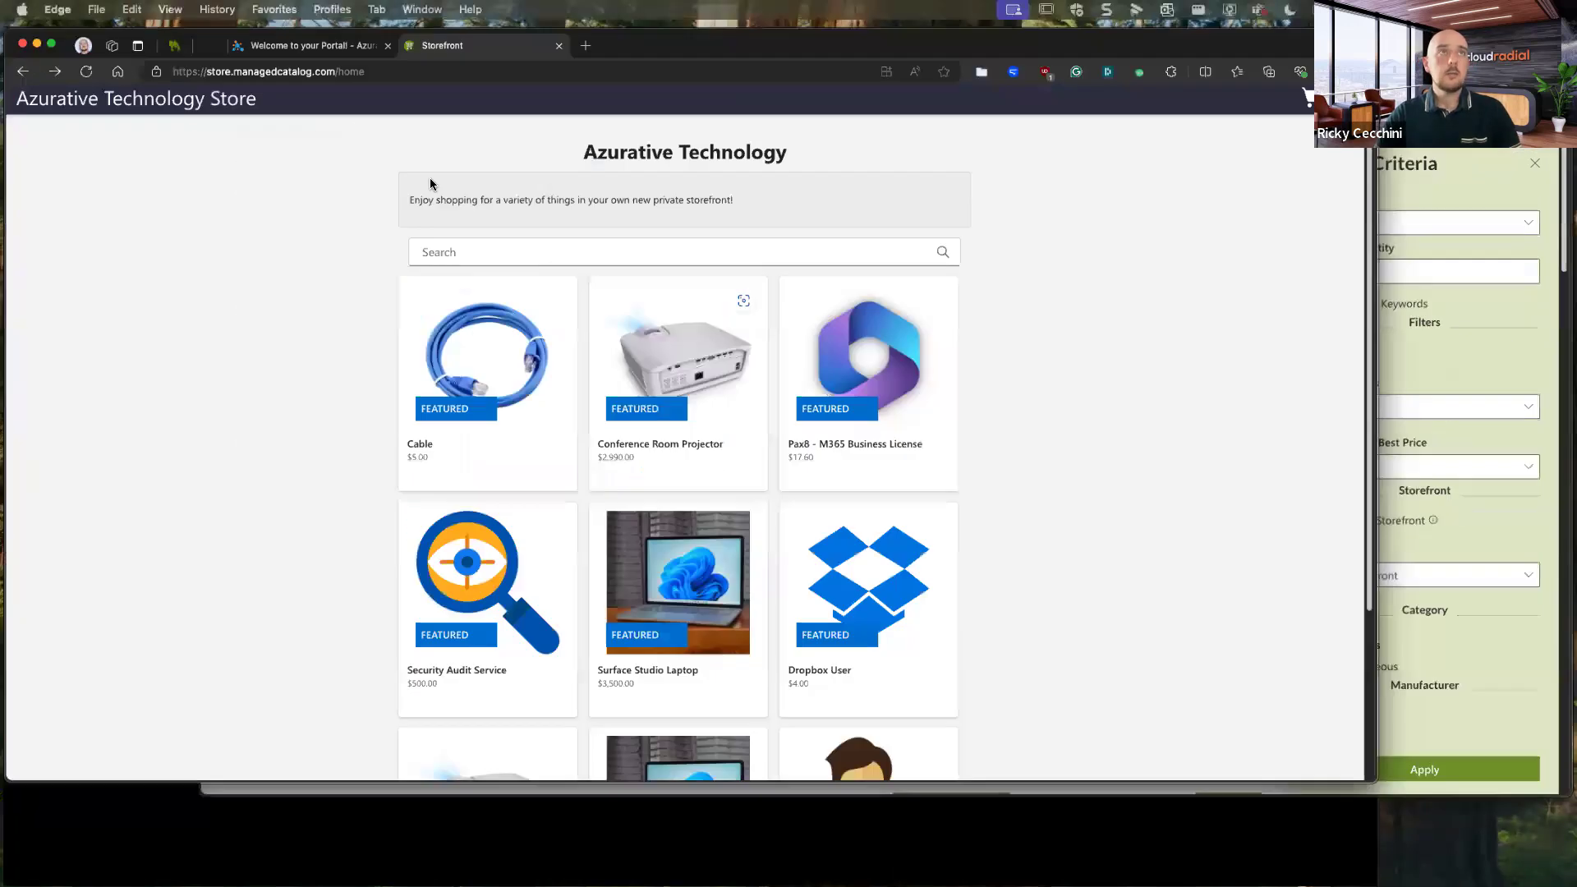
{"action": "left_click", "coordinate": [200, 42]}
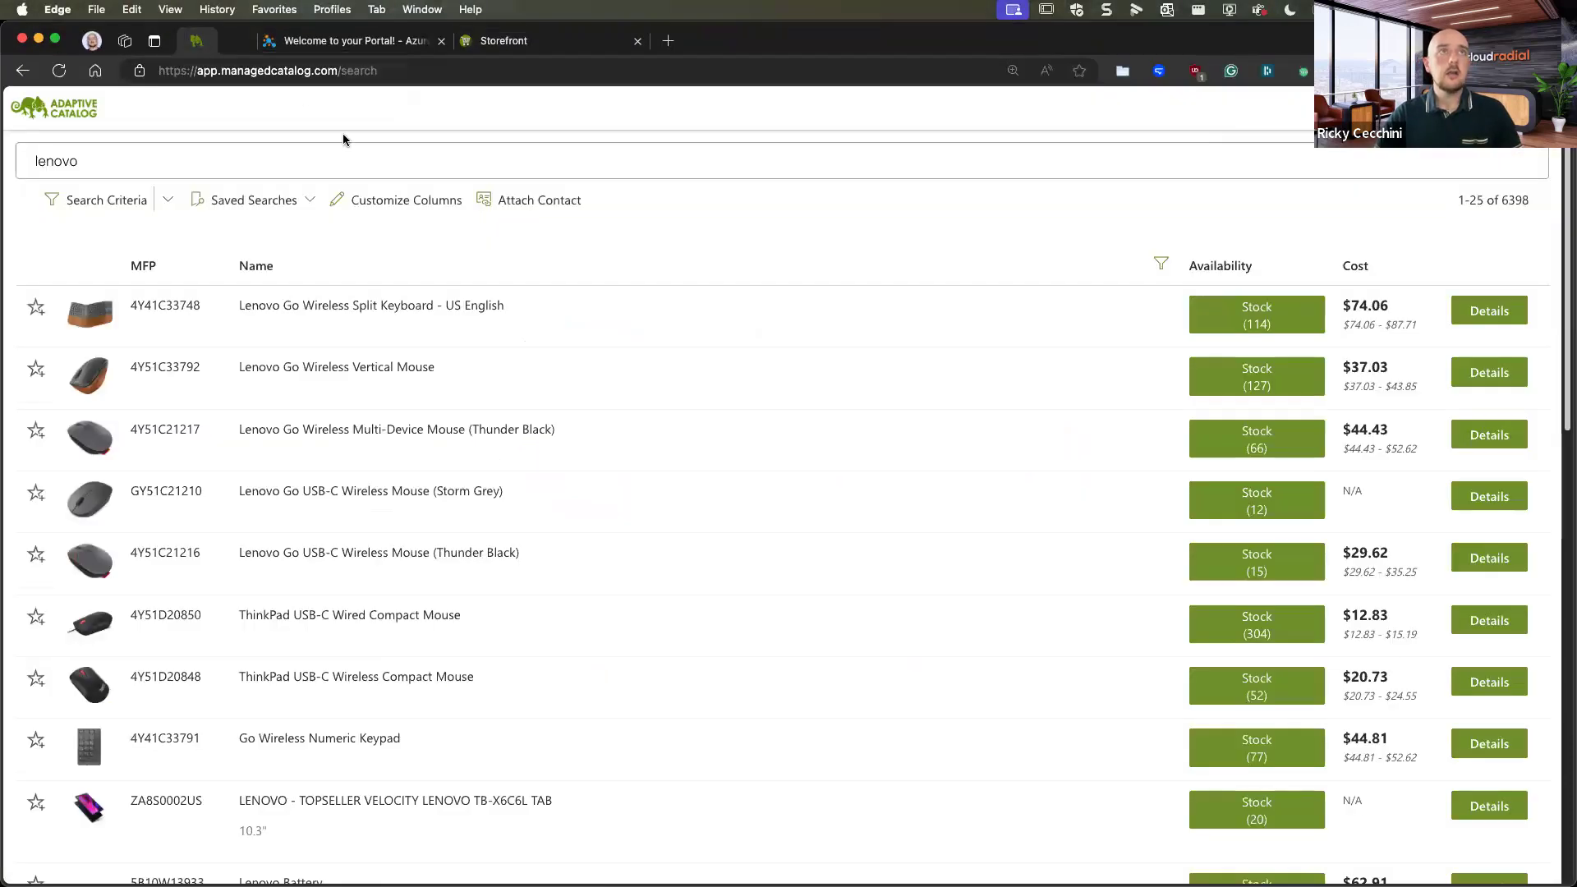
{"action": "left_click", "coordinate": [209, 157]}
{"action": "key", "text": "BackSpace"}
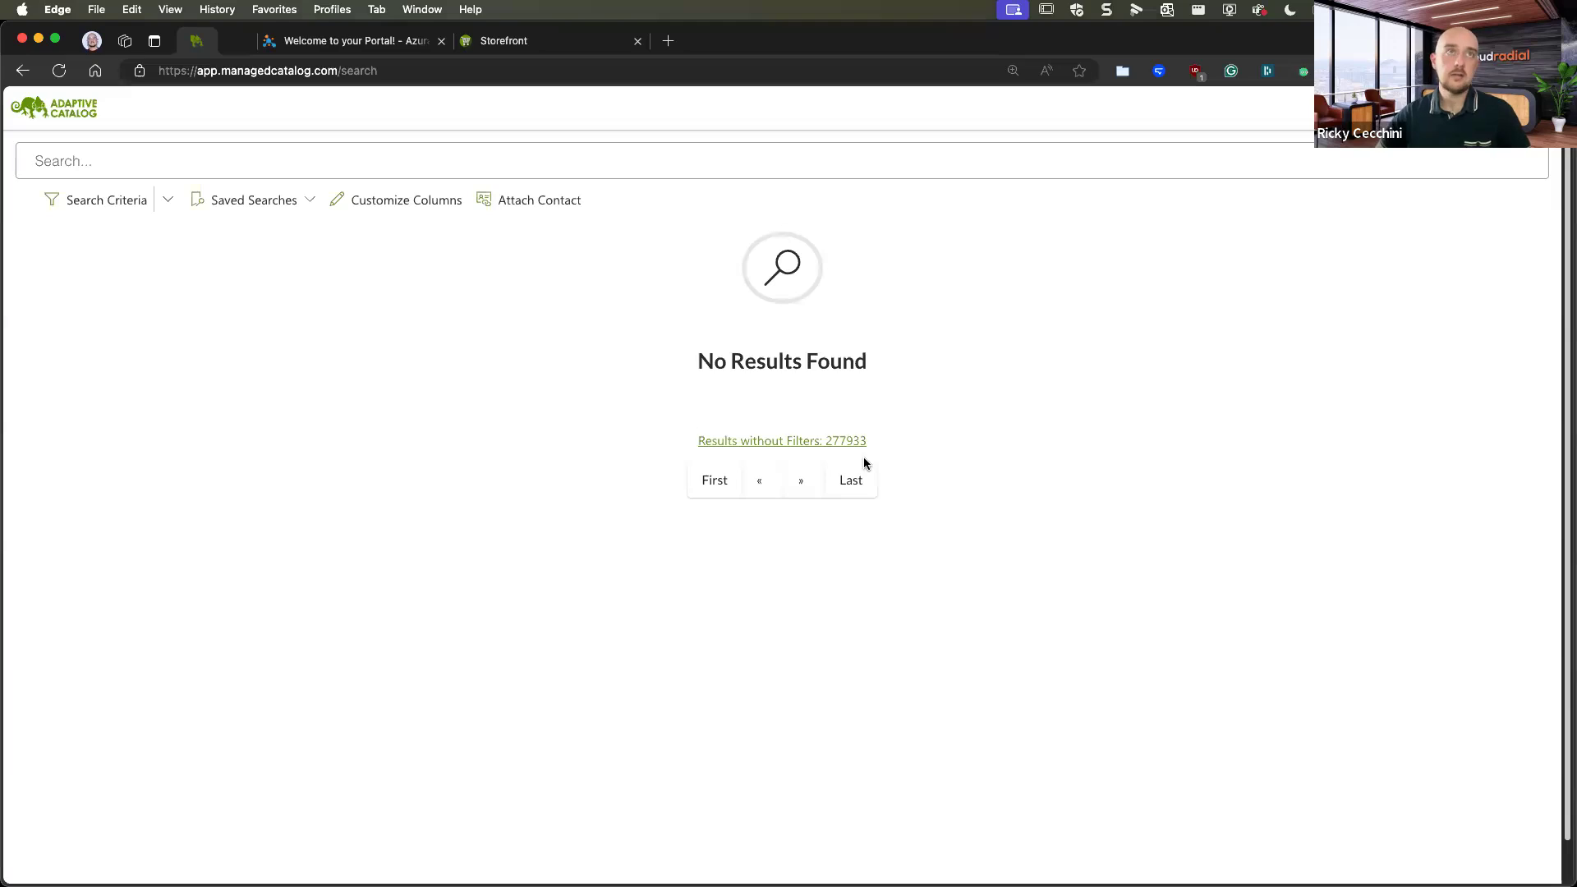
{"action": "type", "text": "lenovo"}
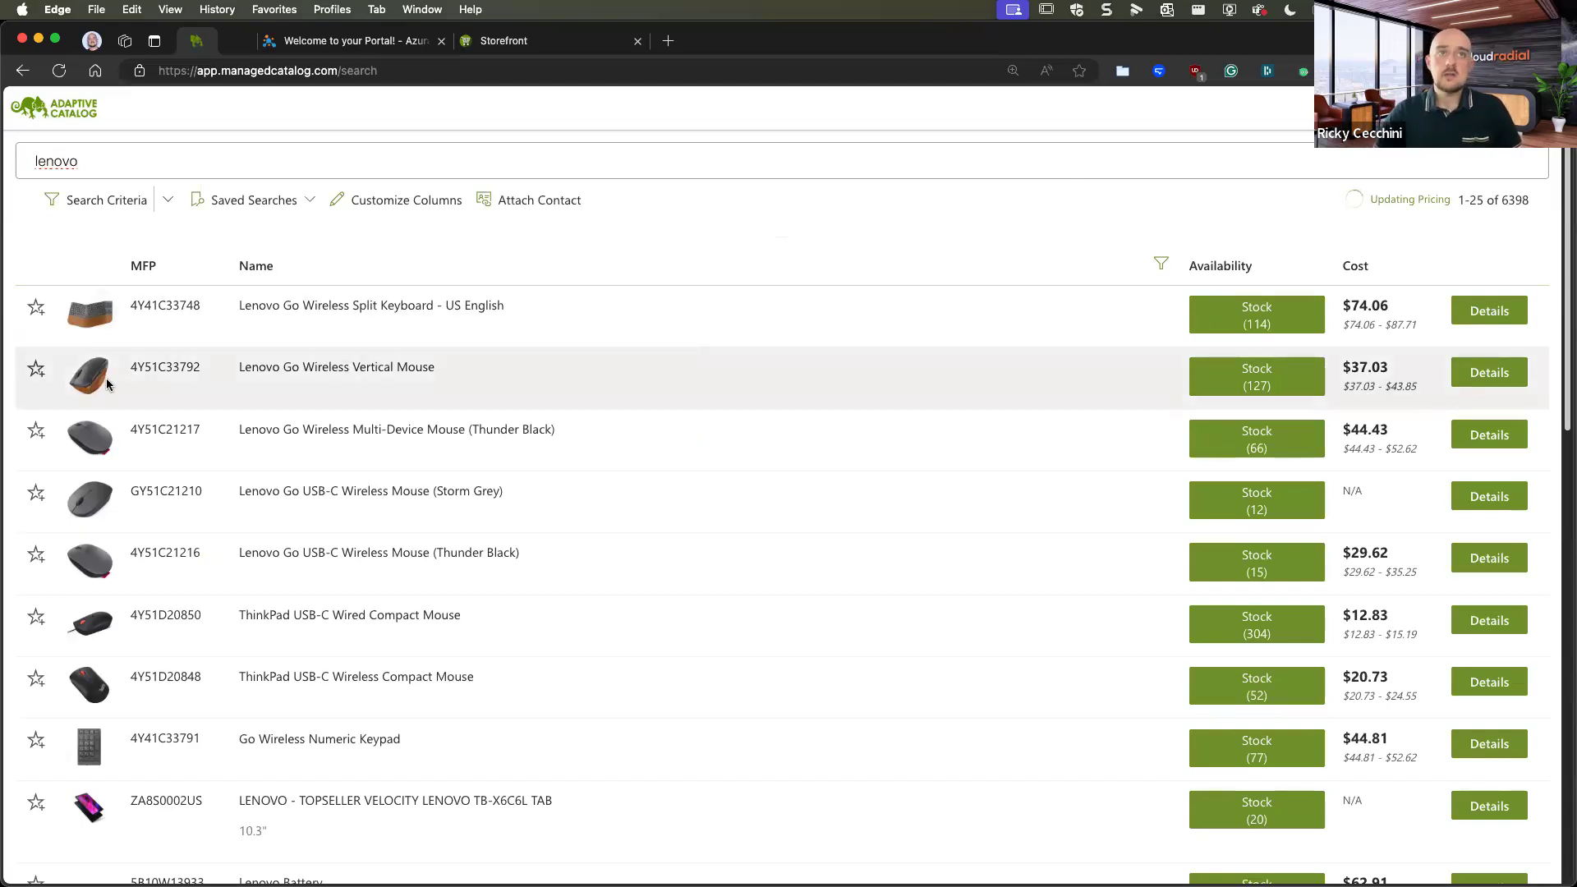
{"action": "left_click", "coordinate": [1489, 372]}
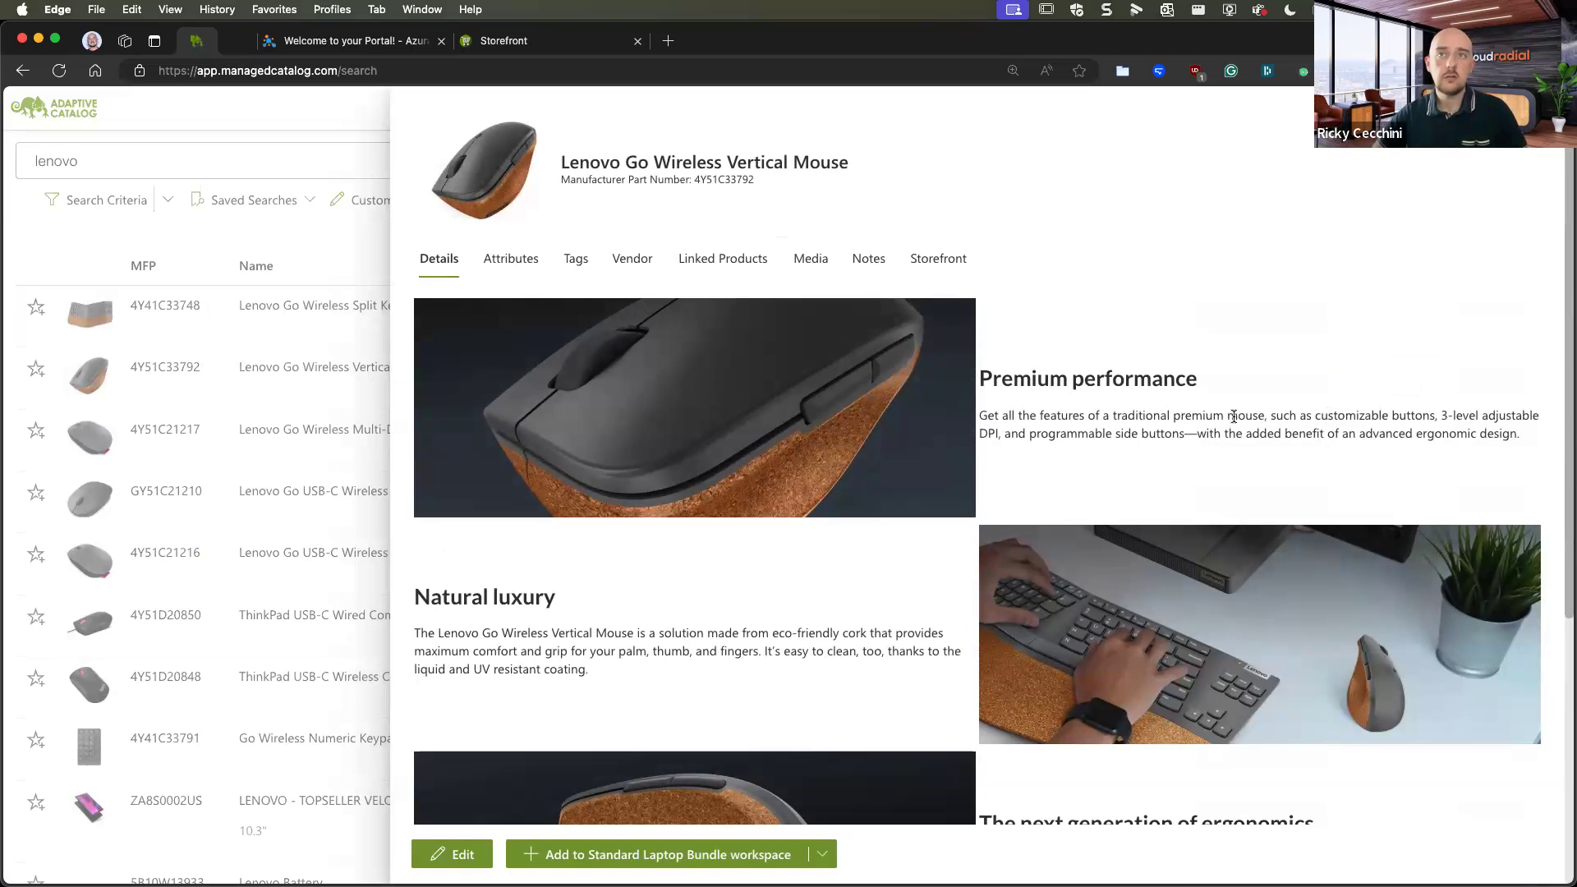
Review the vertical mouse's basic details and attributes.
{"action": "scroll", "coordinate": [1232, 418], "scroll_direction": "down", "scroll_amount": 5}
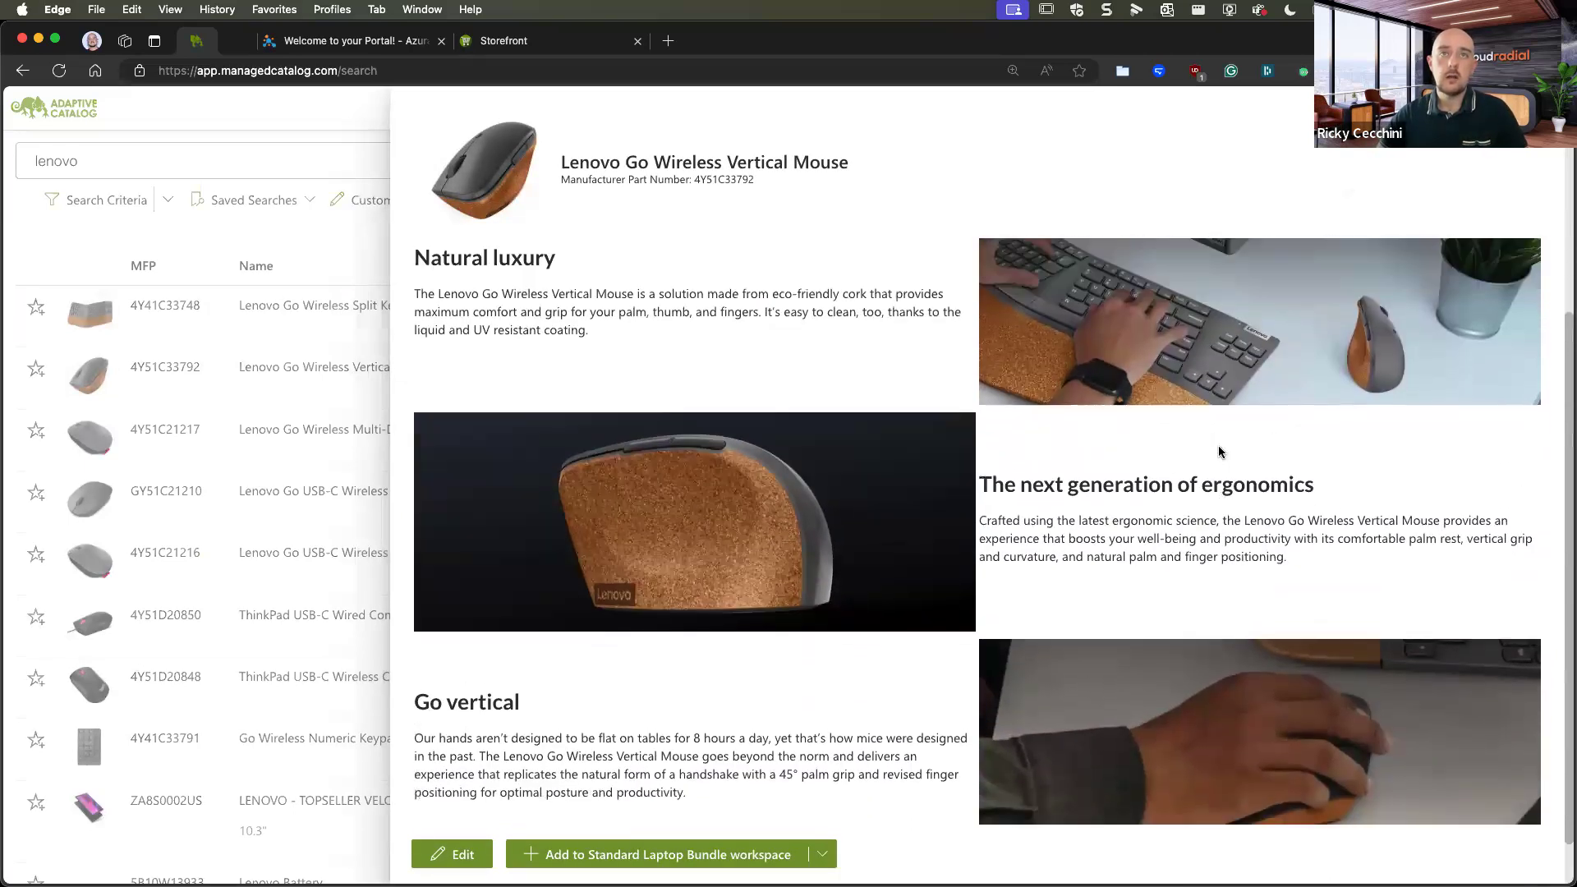
{"action": "scroll", "coordinate": [1219, 451], "scroll_direction": "up", "scroll_amount": 5}
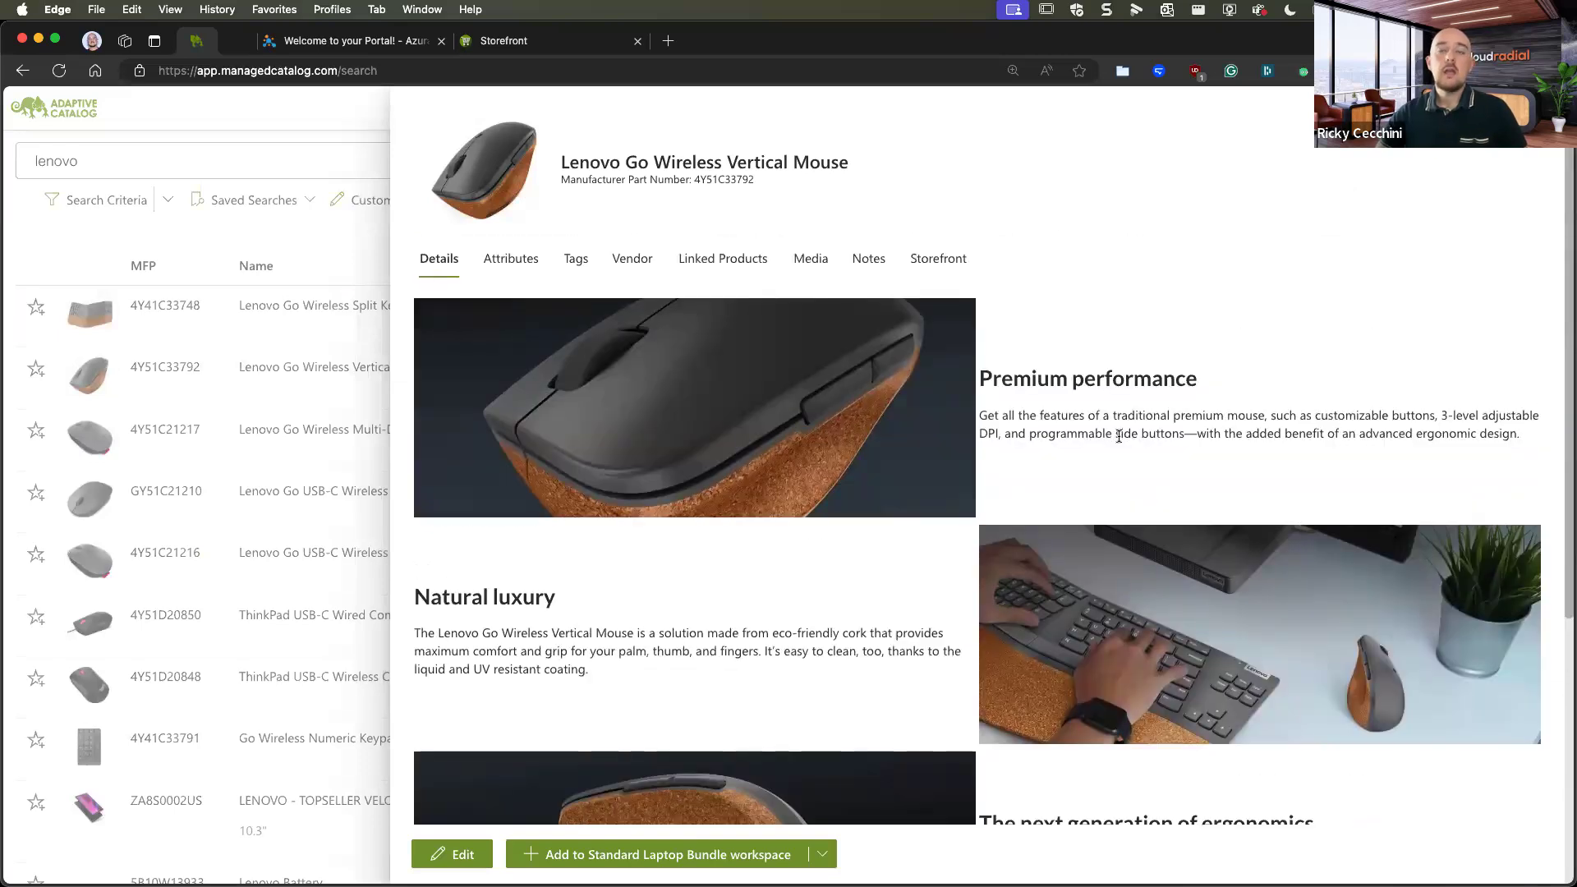
{"action": "left_click", "coordinate": [511, 259]}
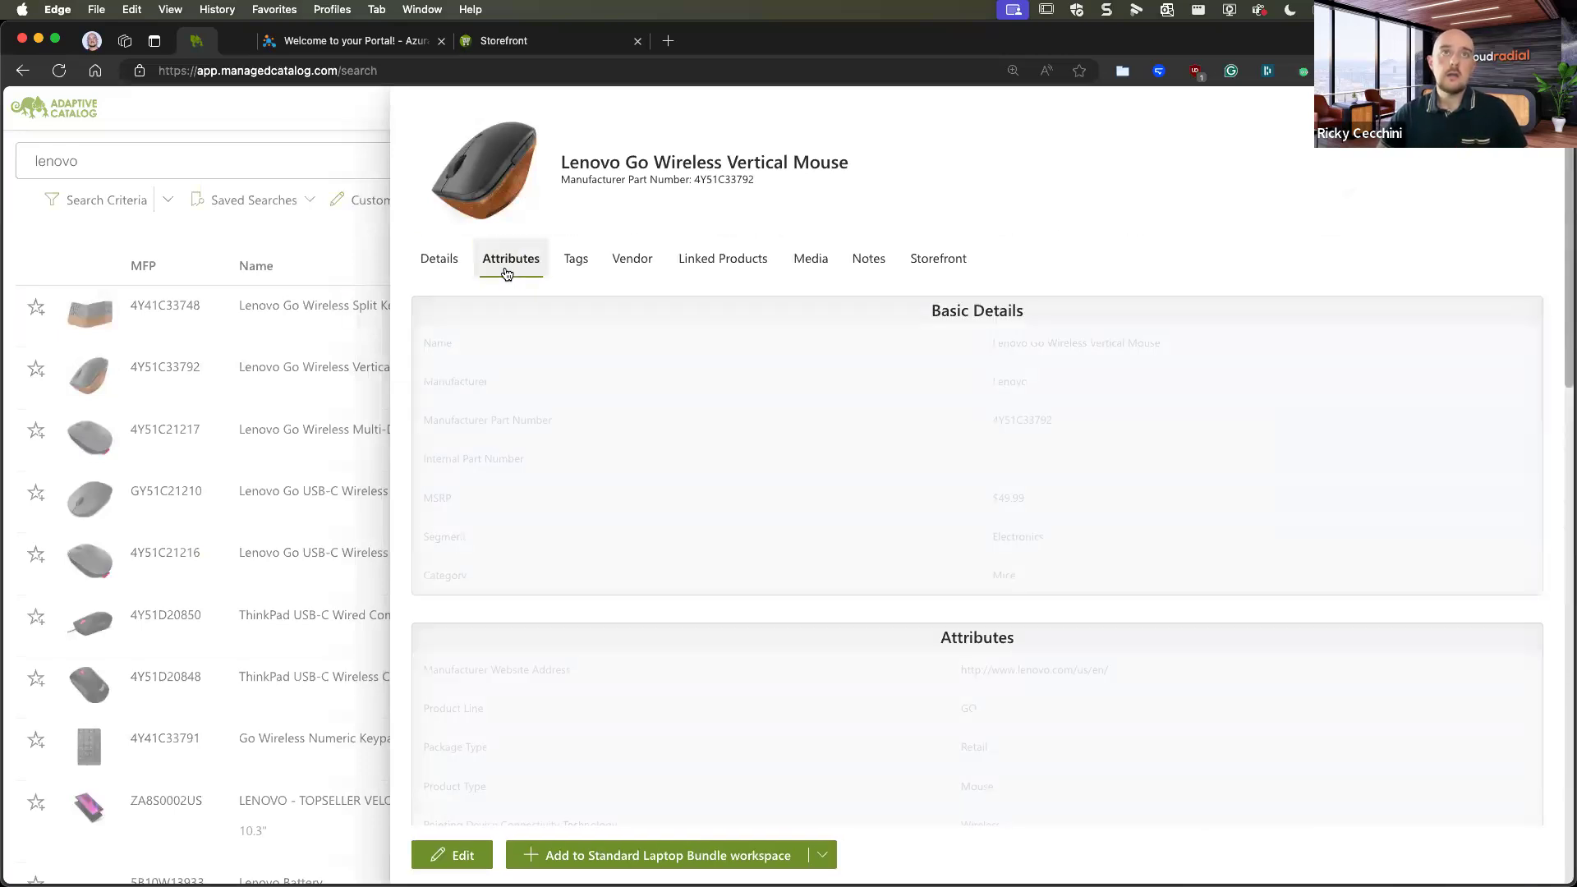
{"action": "scroll", "coordinate": [666, 358], "scroll_direction": "down", "scroll_amount": 3}
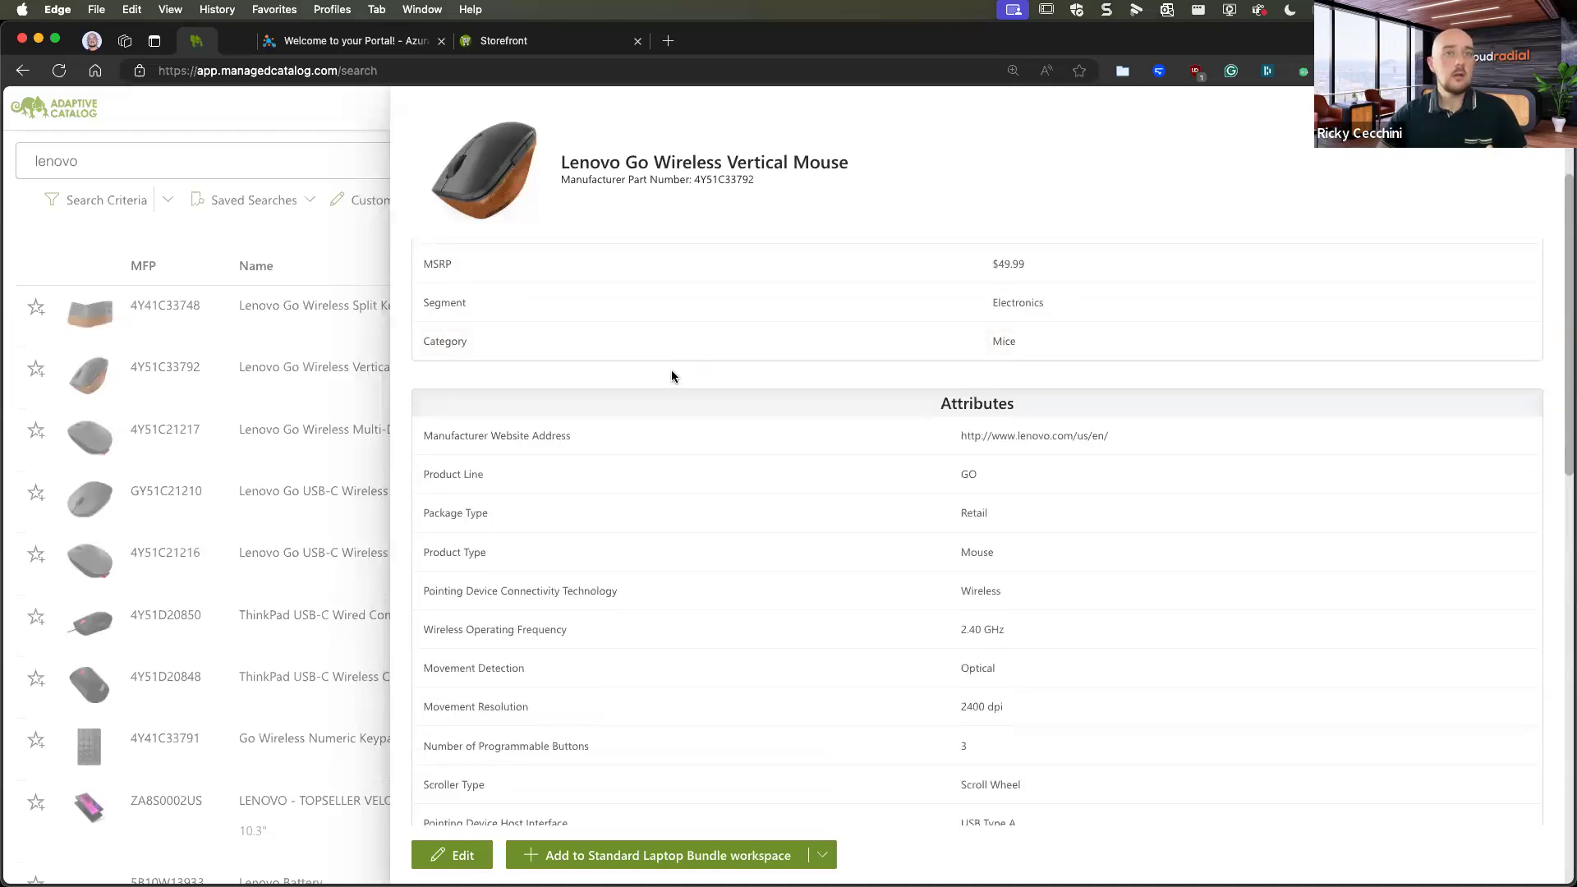
{"action": "scroll", "coordinate": [669, 373], "scroll_direction": "down", "scroll_amount": 1}
{"action": "scroll", "coordinate": [672, 374], "scroll_direction": "down", "scroll_amount": 6}
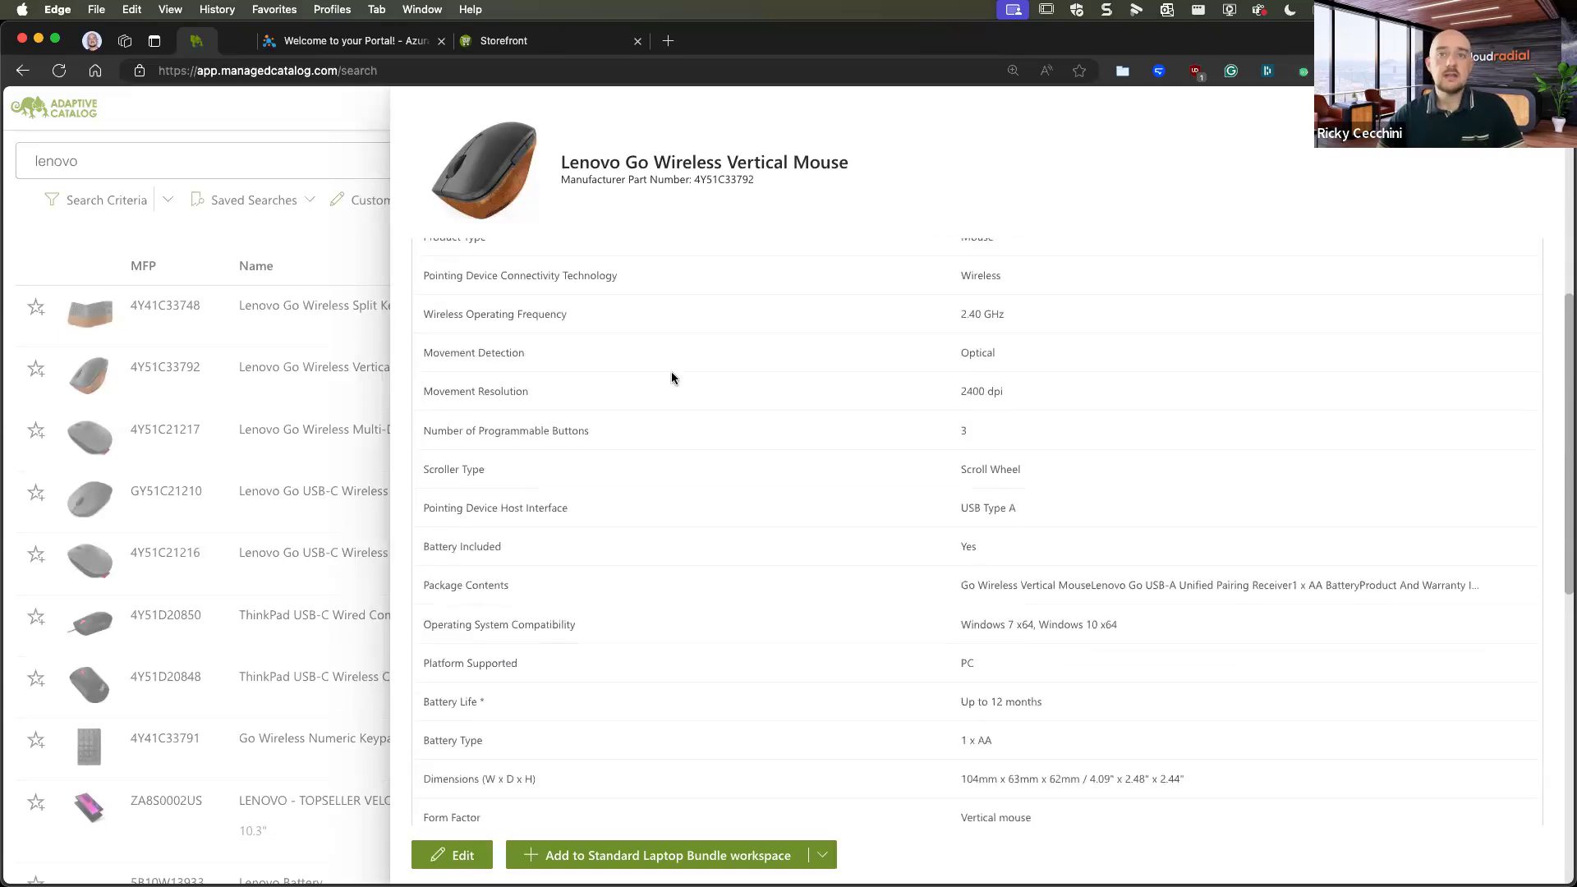
{"action": "scroll", "coordinate": [672, 373], "scroll_direction": "down", "scroll_amount": 4}
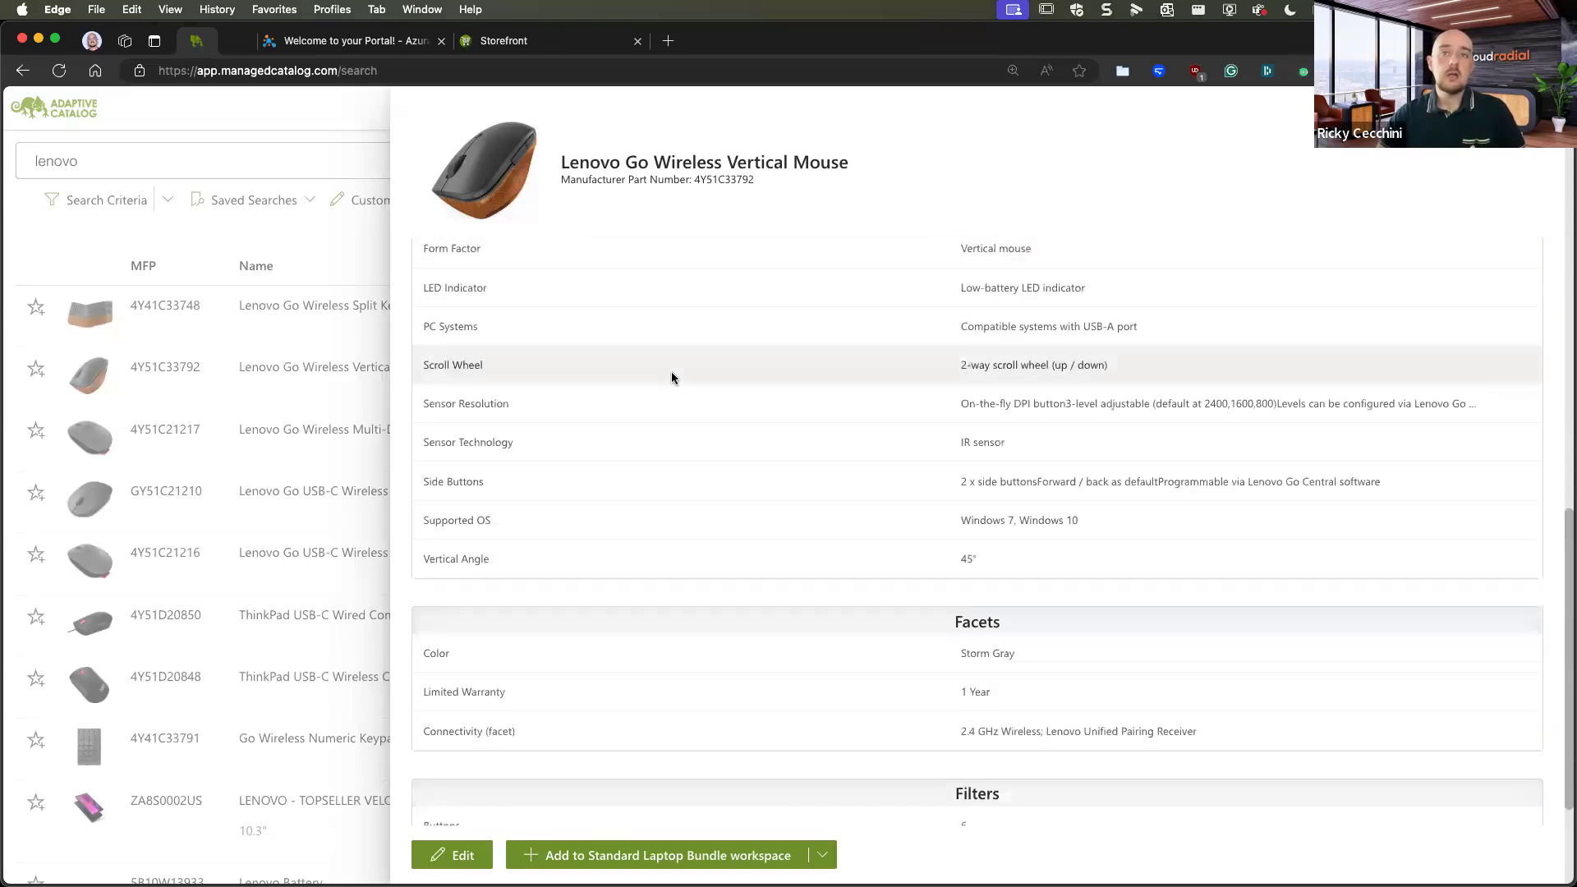
{"action": "scroll", "coordinate": [672, 378], "scroll_direction": "up", "scroll_amount": 7}
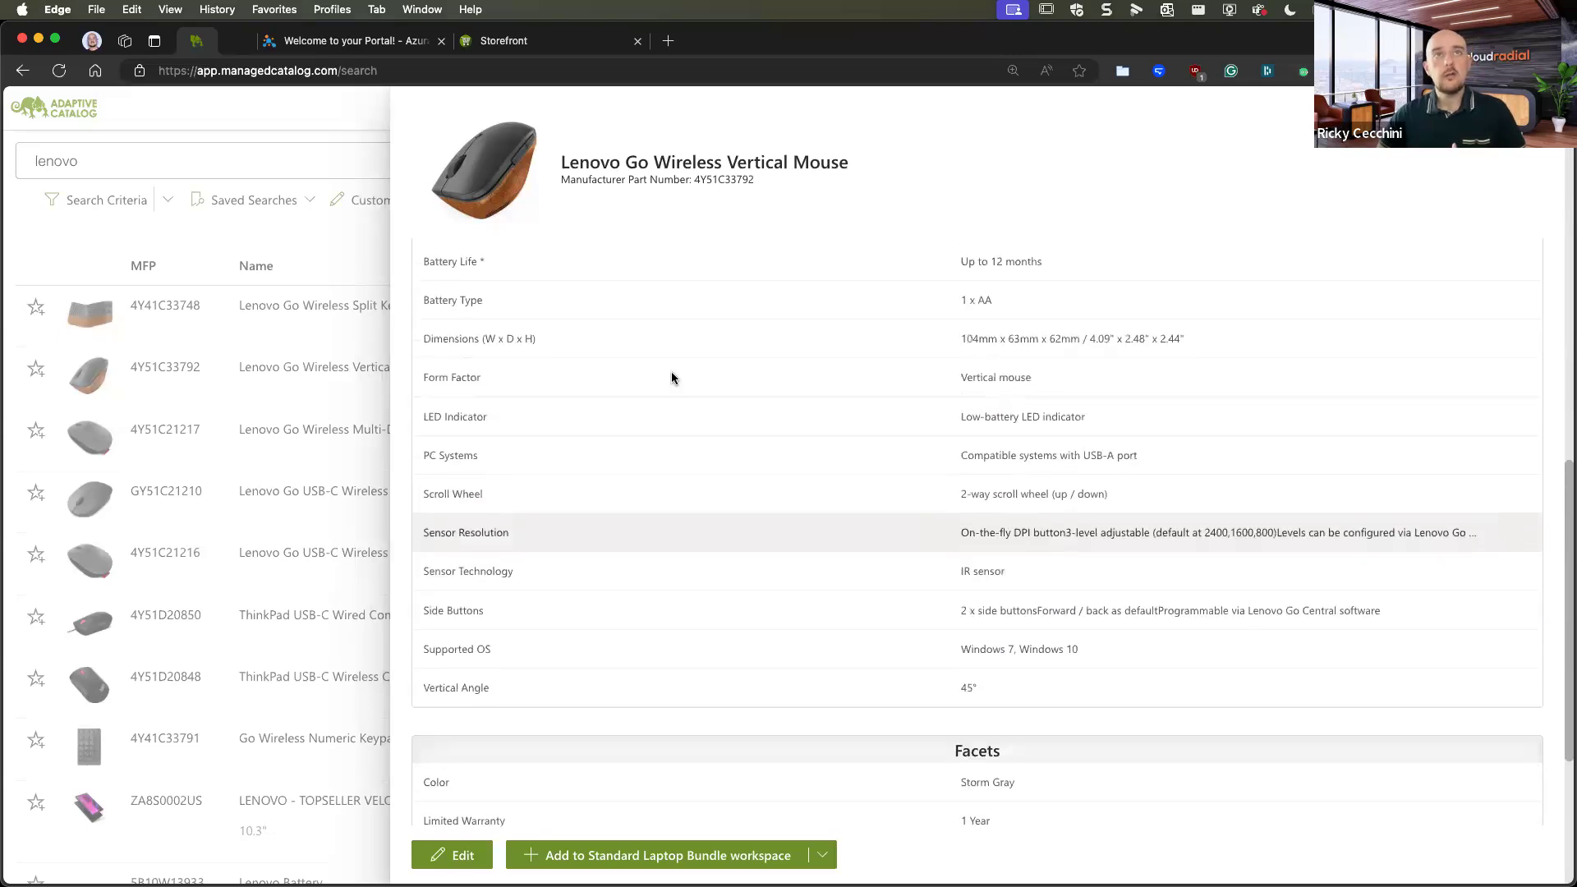
{"action": "scroll", "coordinate": [672, 378], "scroll_direction": "up", "scroll_amount": 5}
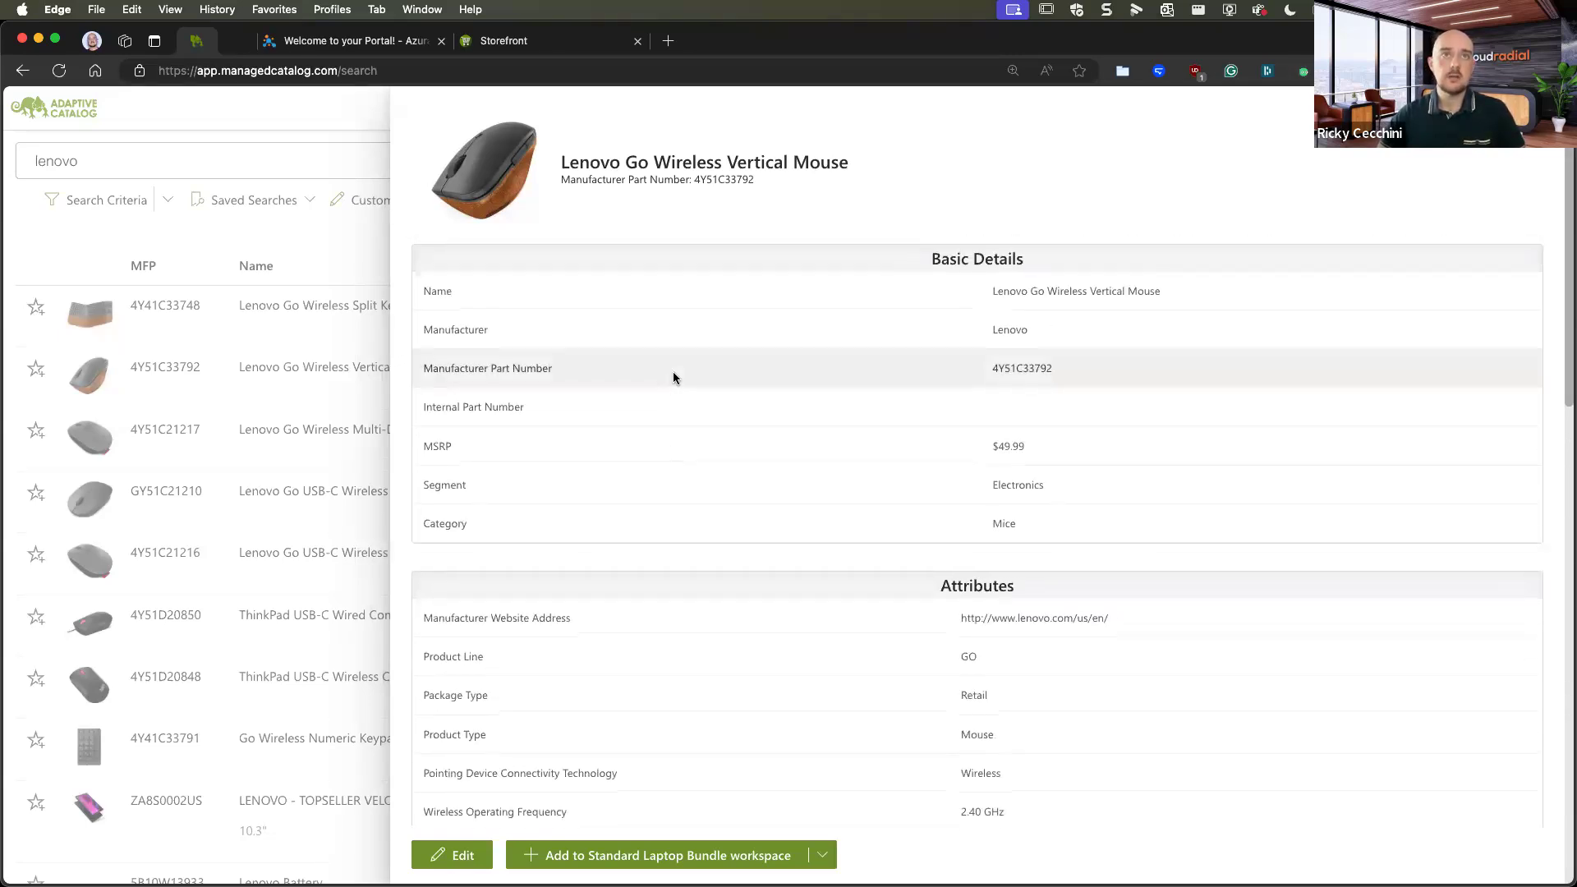
{"action": "scroll", "coordinate": [673, 370], "scroll_direction": "up", "scroll_amount": 1}
Check the mouse's tags and vendor offers (Synnex $37.03, Ingram Micro $43.85), then close the panel.
{"action": "left_click", "coordinate": [584, 274]}
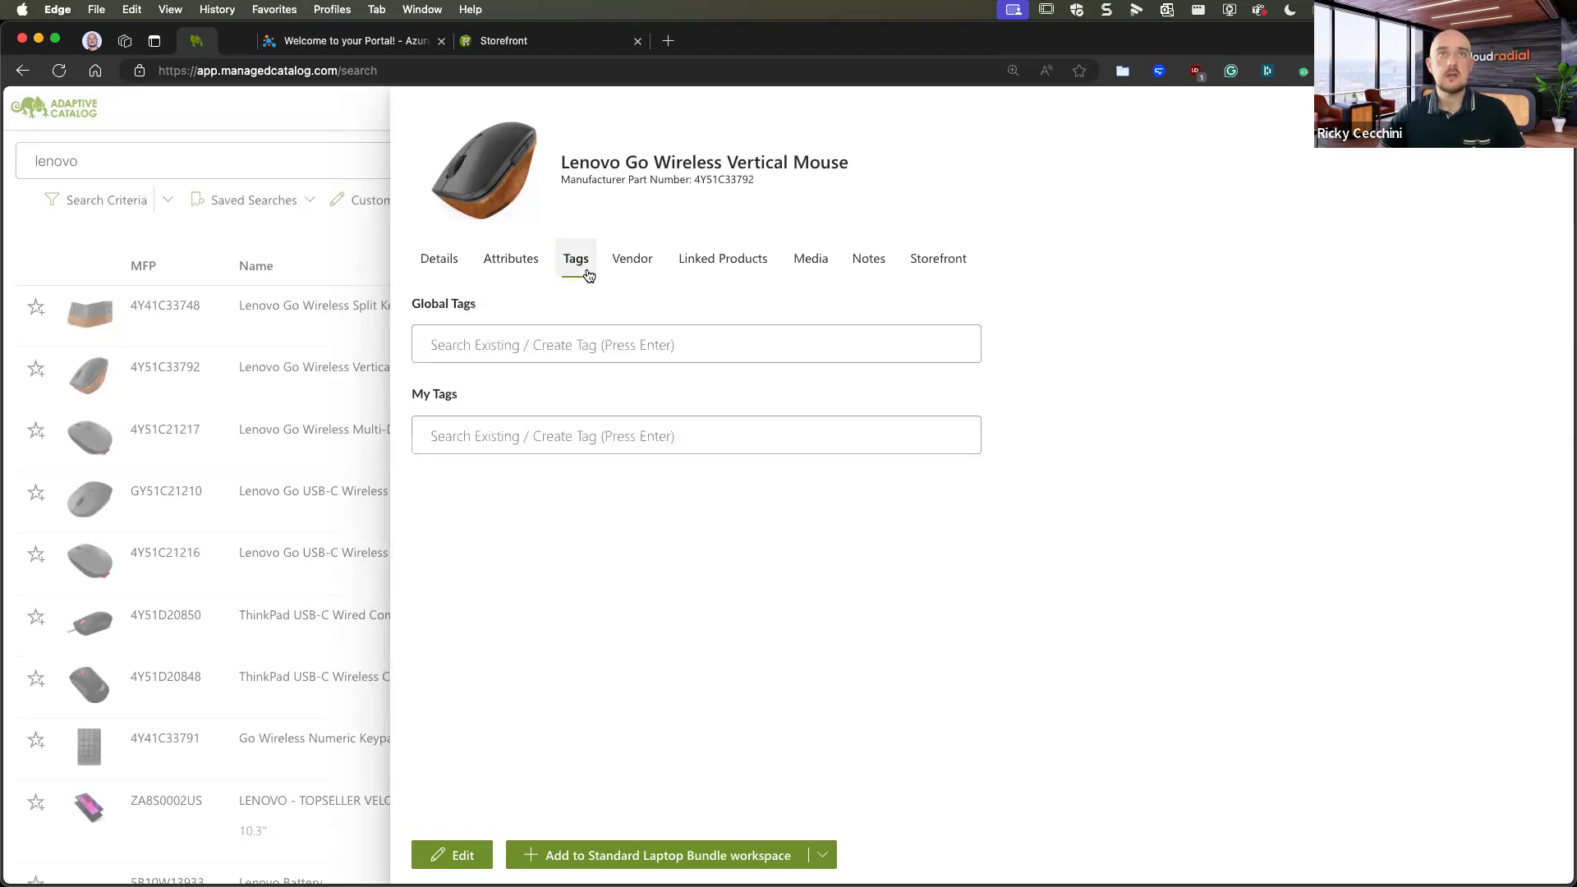
{"action": "left_click", "coordinate": [650, 276]}
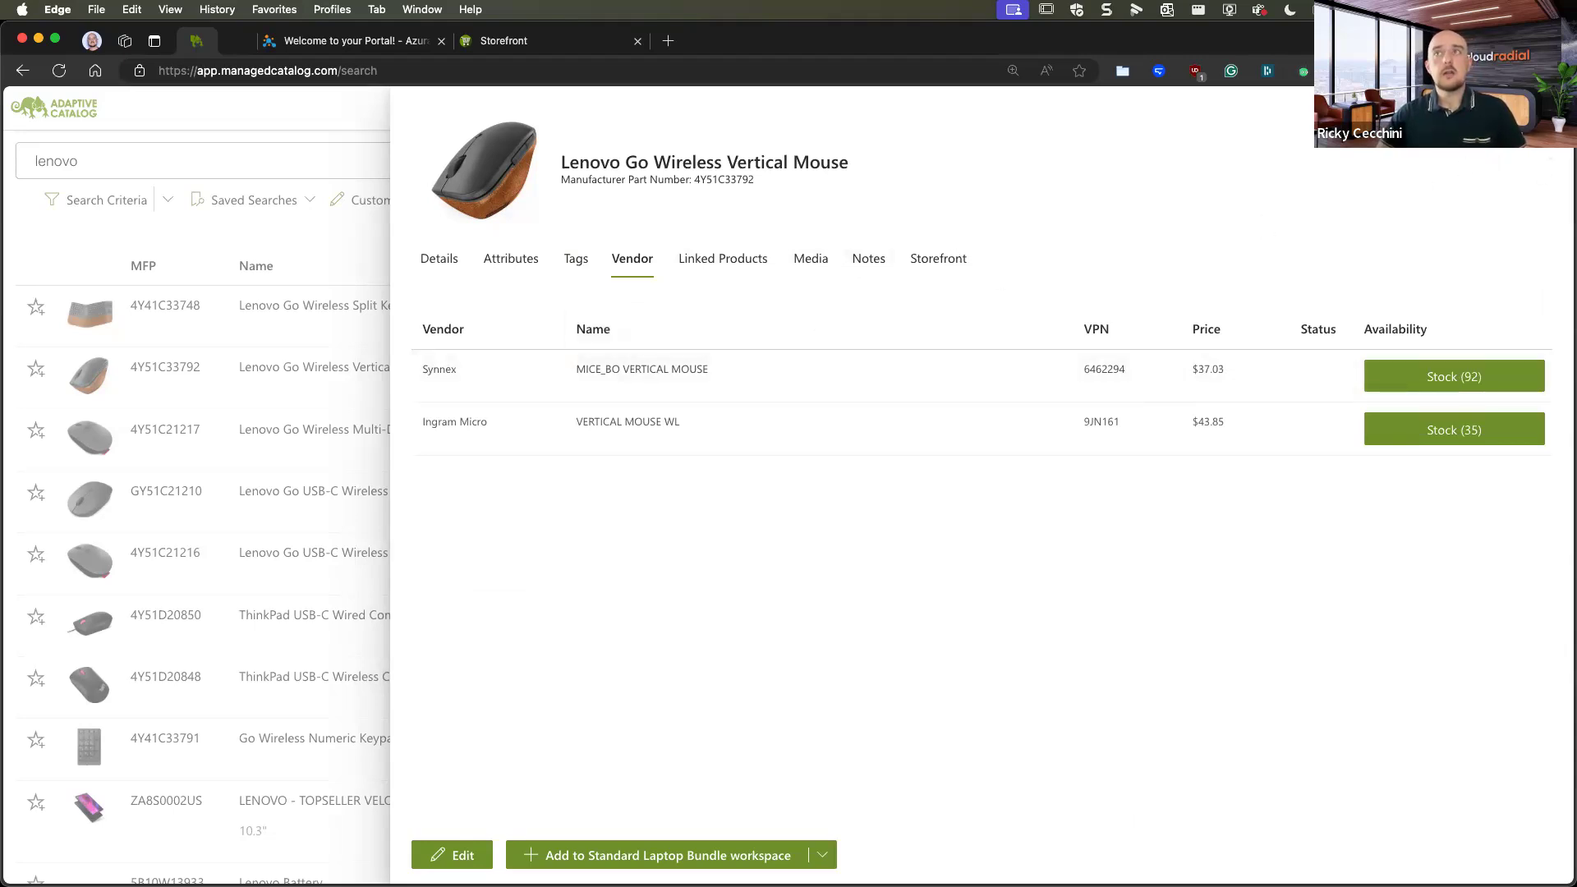
{"action": "key", "text": "Escape"}
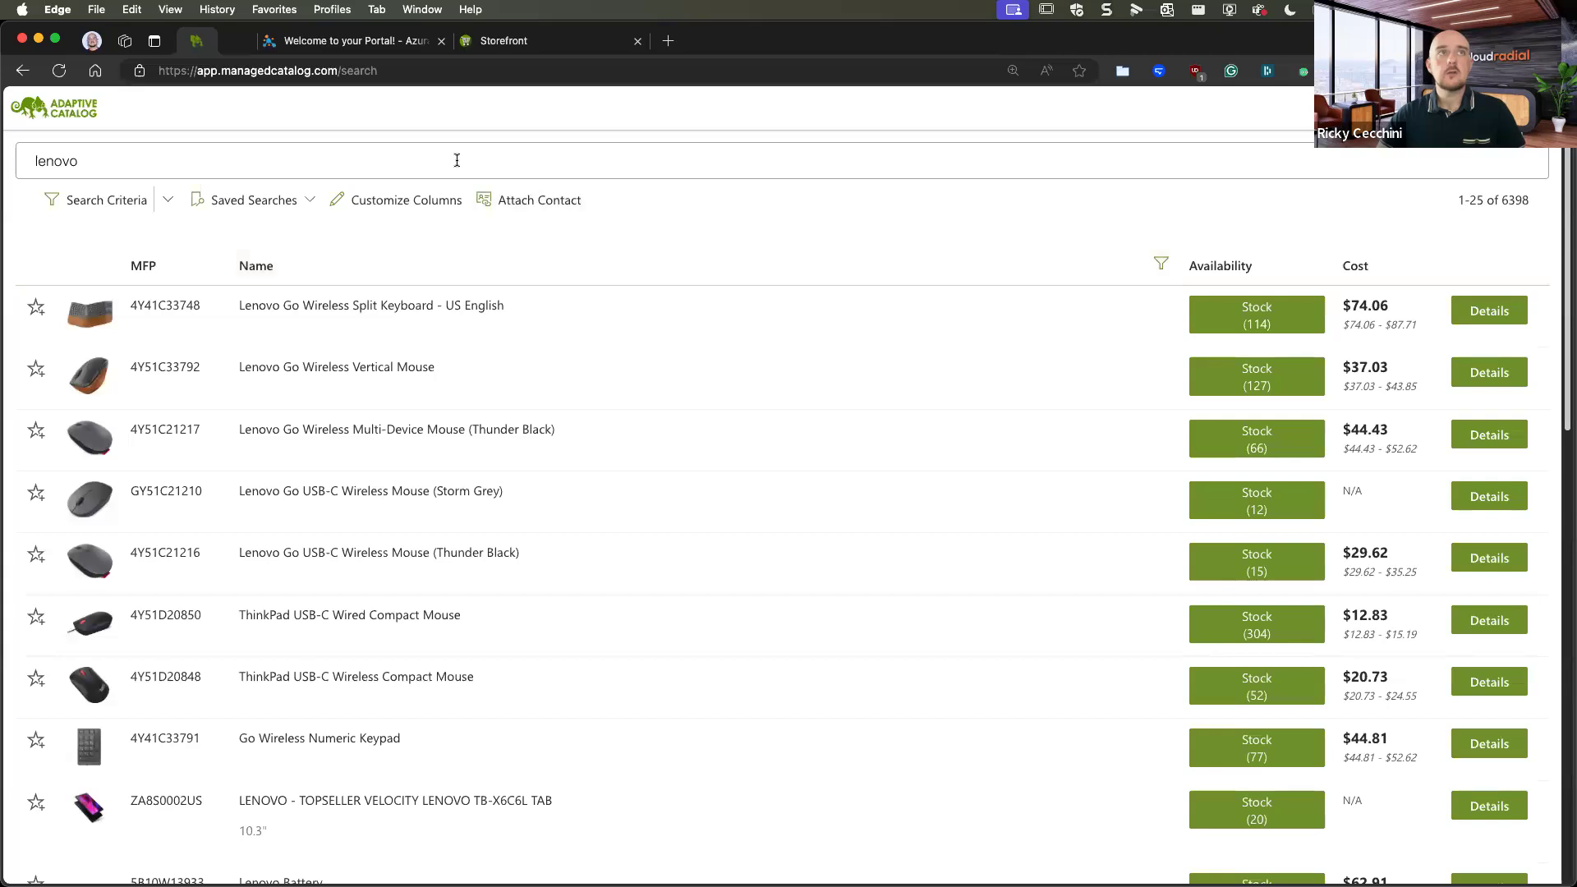
Open Search Criteria and scroll through the available filter options.
{"action": "left_click", "coordinate": [150, 207]}
{"action": "scroll", "coordinate": [1429, 563], "scroll_direction": "down", "scroll_amount": 3}
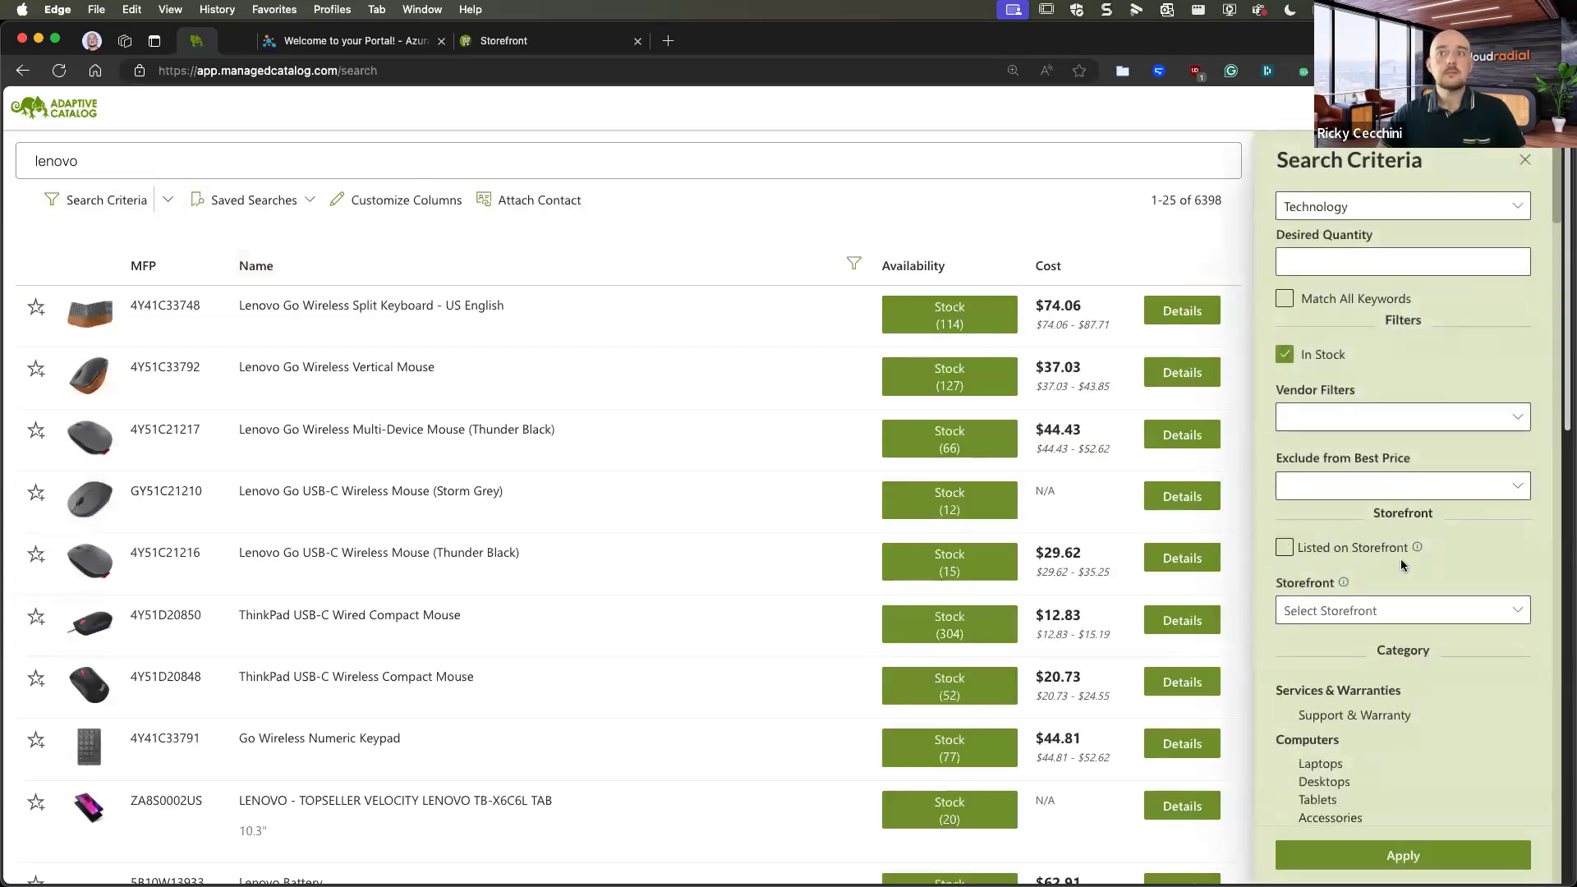
{"action": "scroll", "coordinate": [1442, 561], "scroll_direction": "down", "scroll_amount": 5}
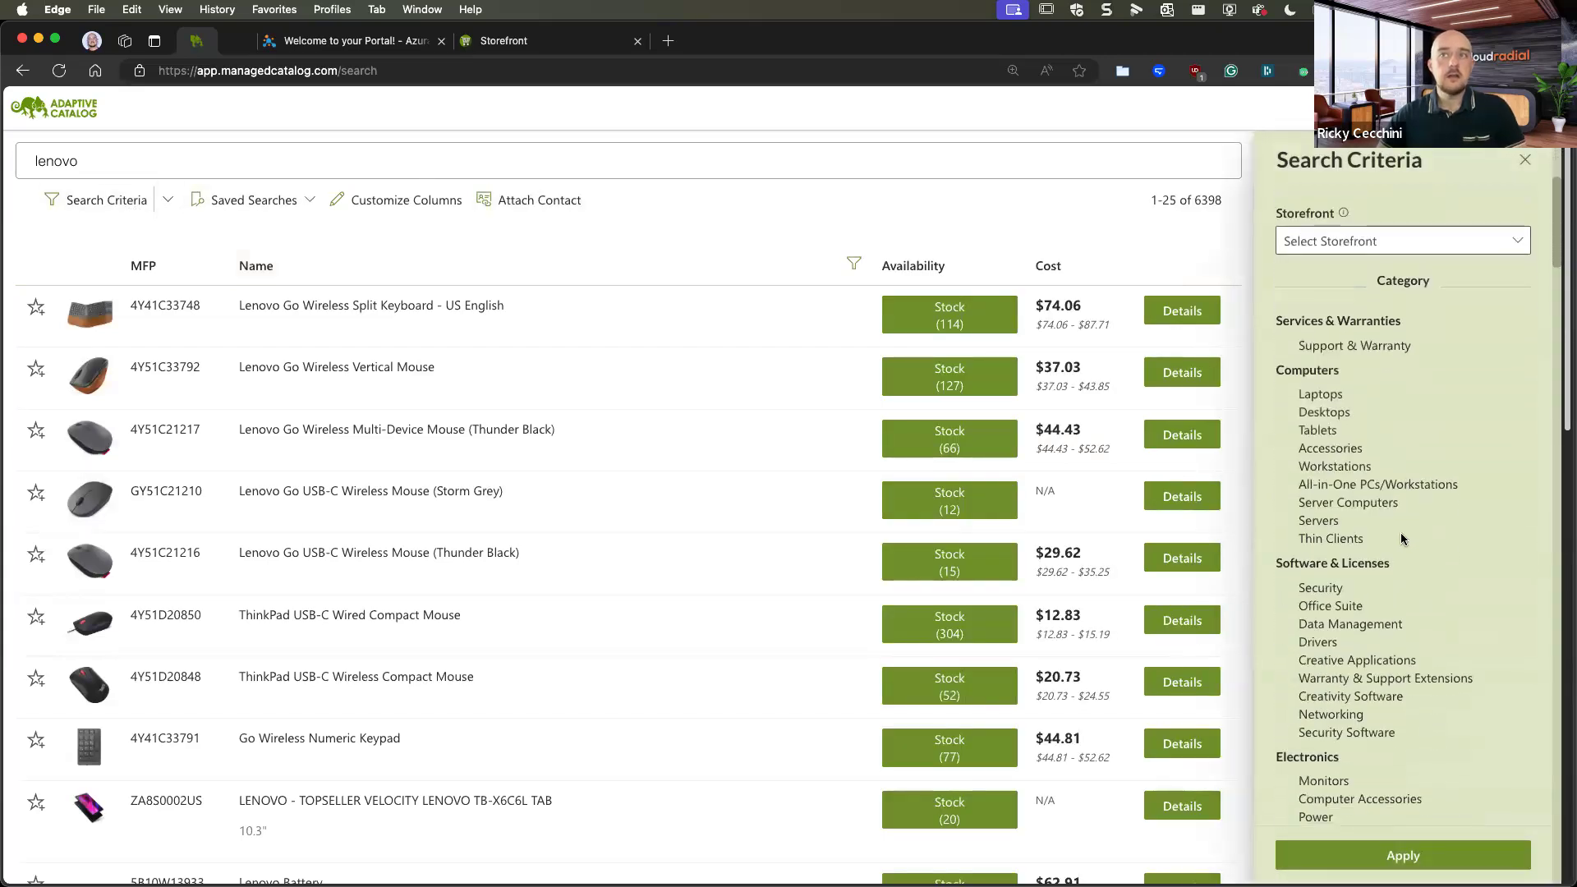
{"action": "scroll", "coordinate": [1401, 536], "scroll_direction": "down", "scroll_amount": 4}
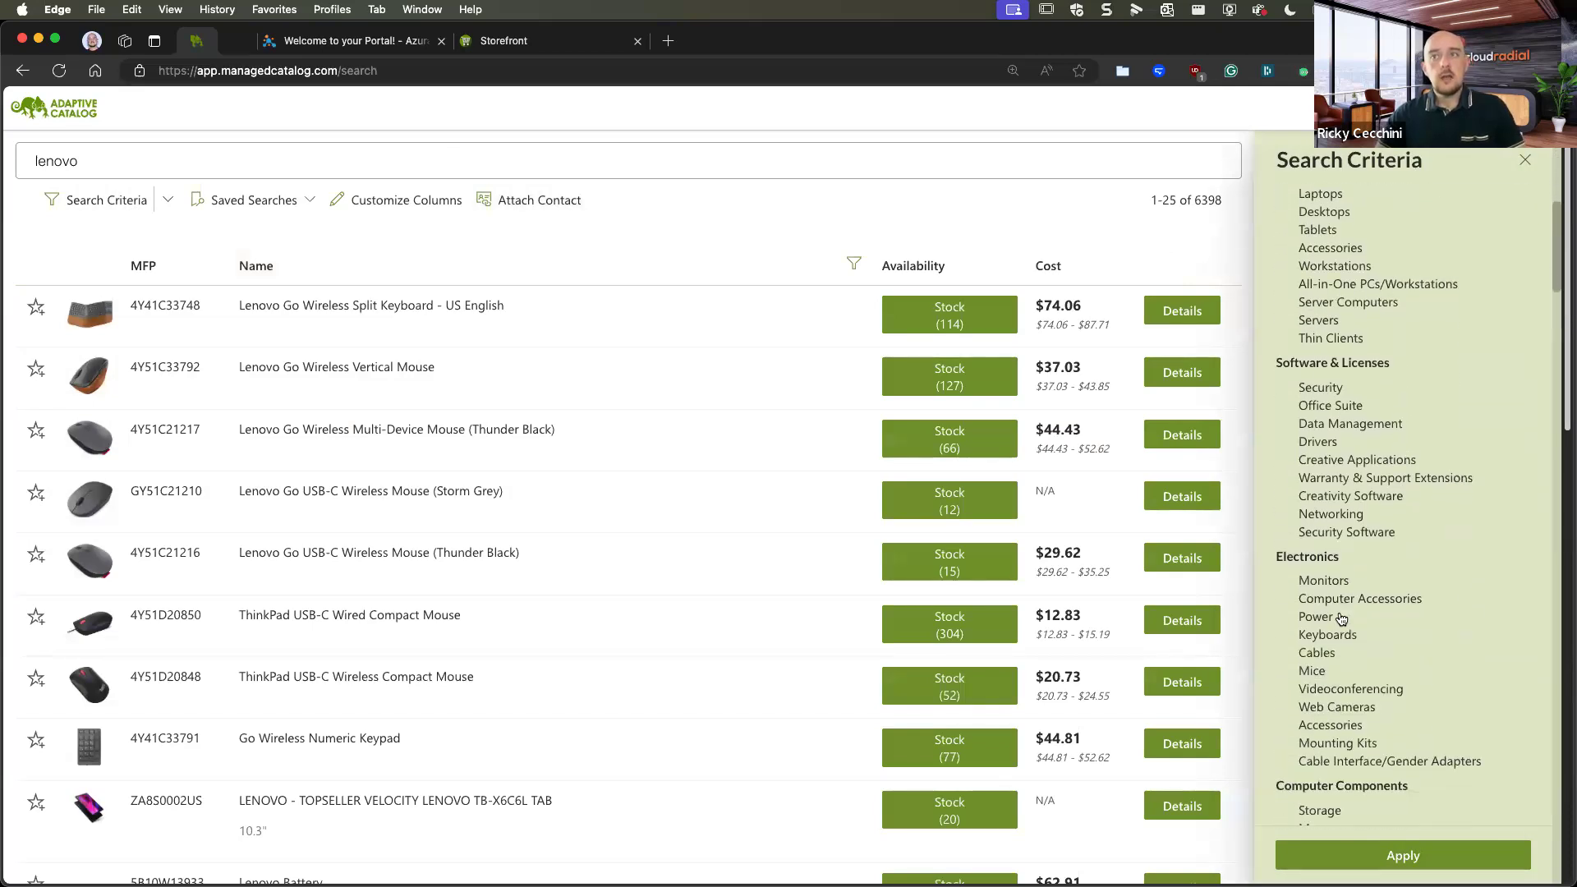
{"action": "scroll", "coordinate": [1331, 585], "scroll_direction": "down", "scroll_amount": 2}
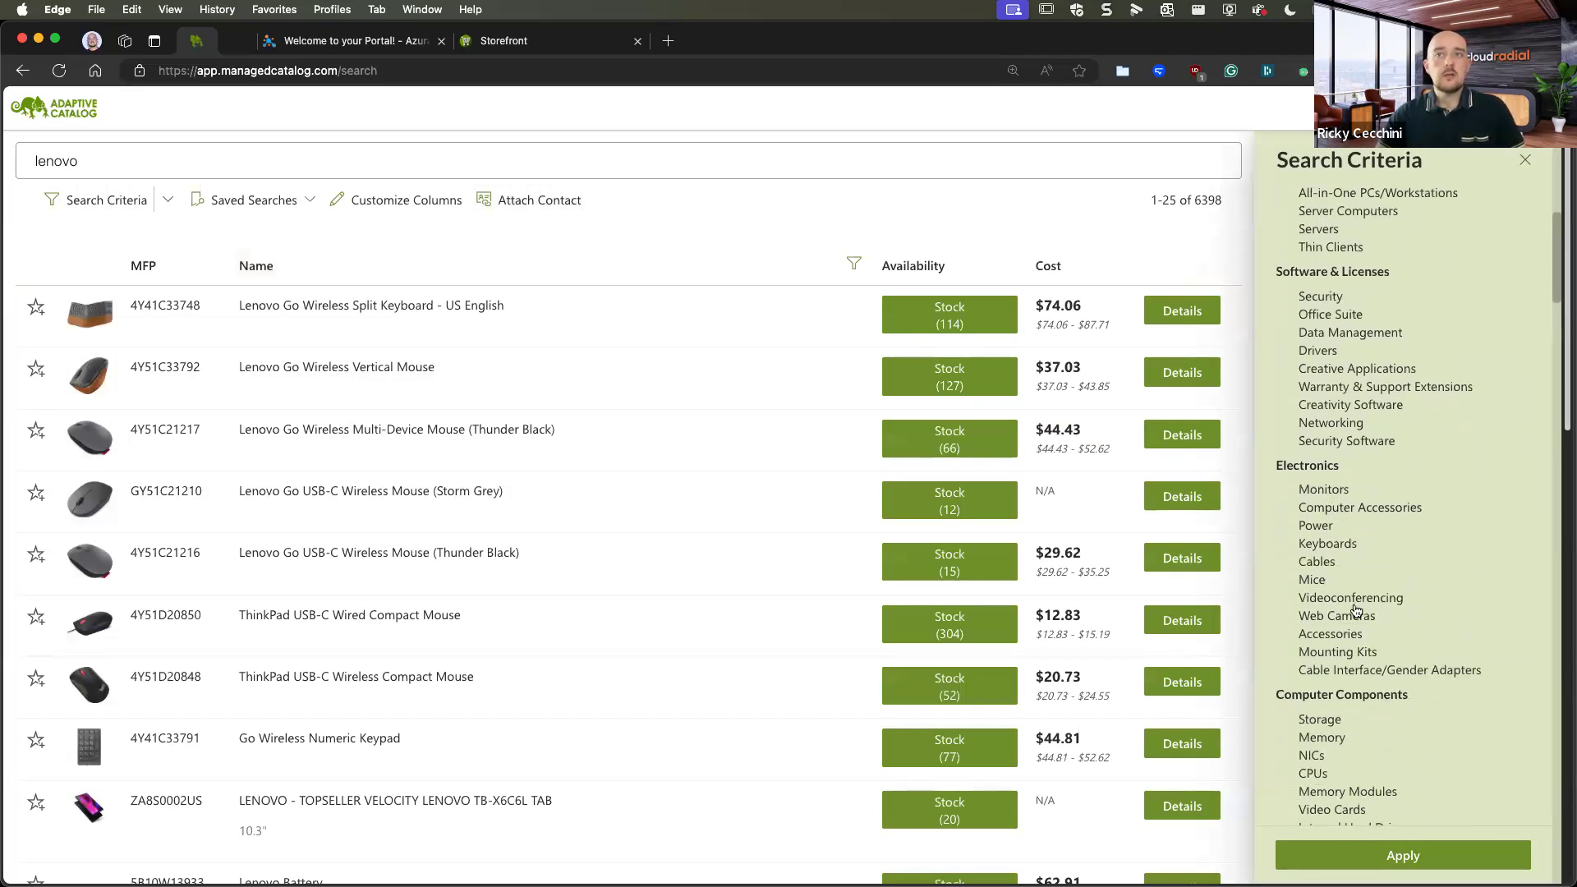
{"action": "scroll", "coordinate": [1355, 612], "scroll_direction": "down", "scroll_amount": 3}
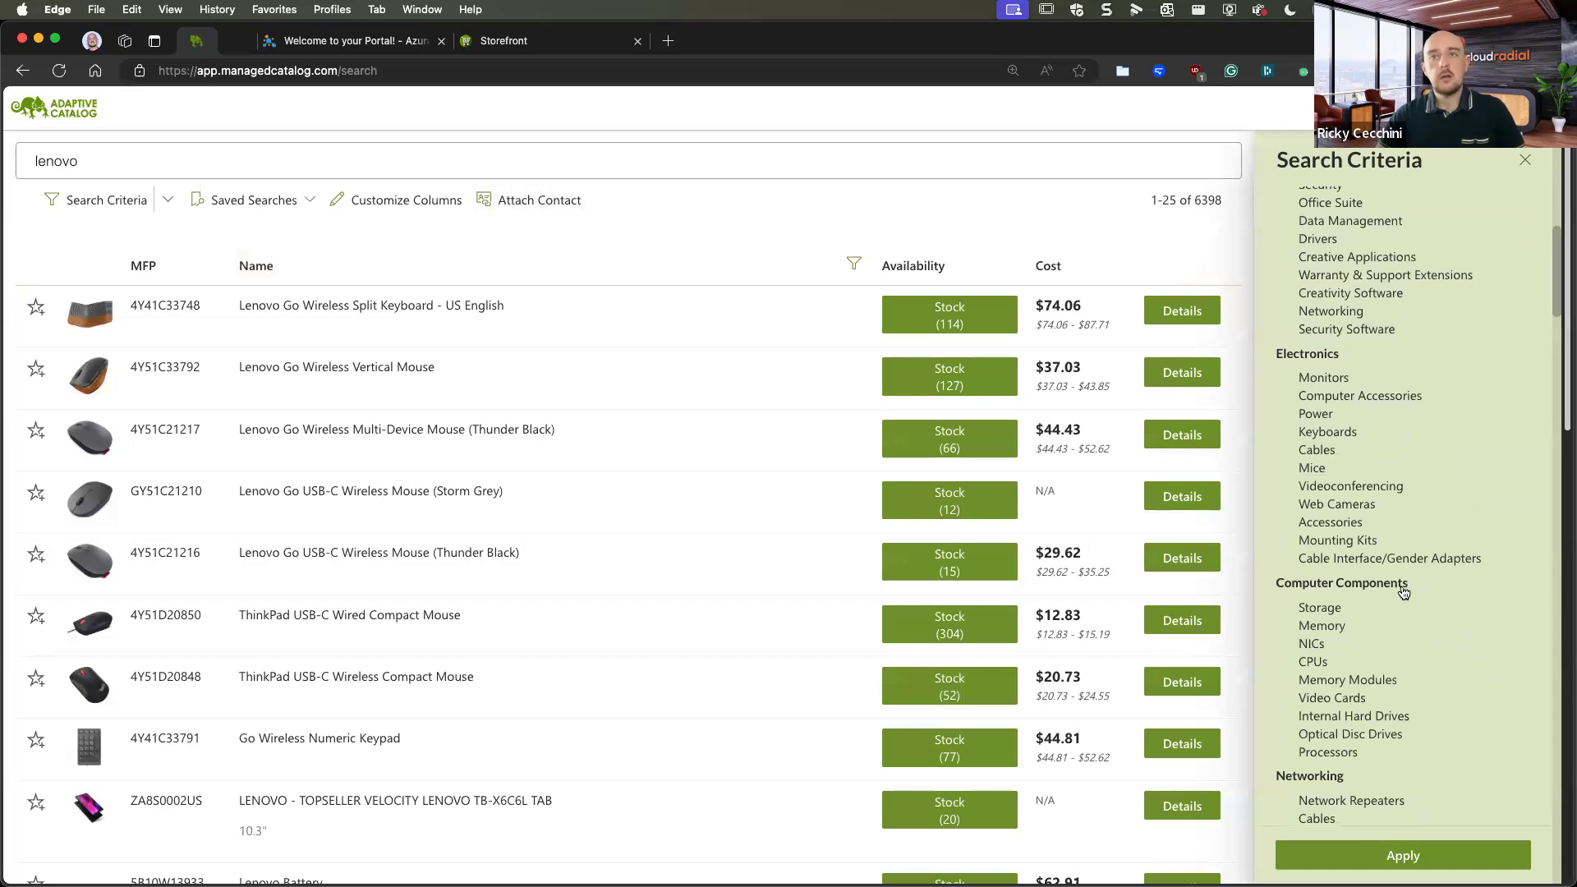
{"action": "scroll", "coordinate": [1400, 595], "scroll_direction": "down", "scroll_amount": 15}
{"action": "scroll", "coordinate": [1394, 597], "scroll_direction": "down", "scroll_amount": 7}
{"action": "scroll", "coordinate": [1417, 615], "scroll_direction": "down", "scroll_amount": 6}
{"action": "scroll", "coordinate": [1334, 606], "scroll_direction": "down", "scroll_amount": 1}
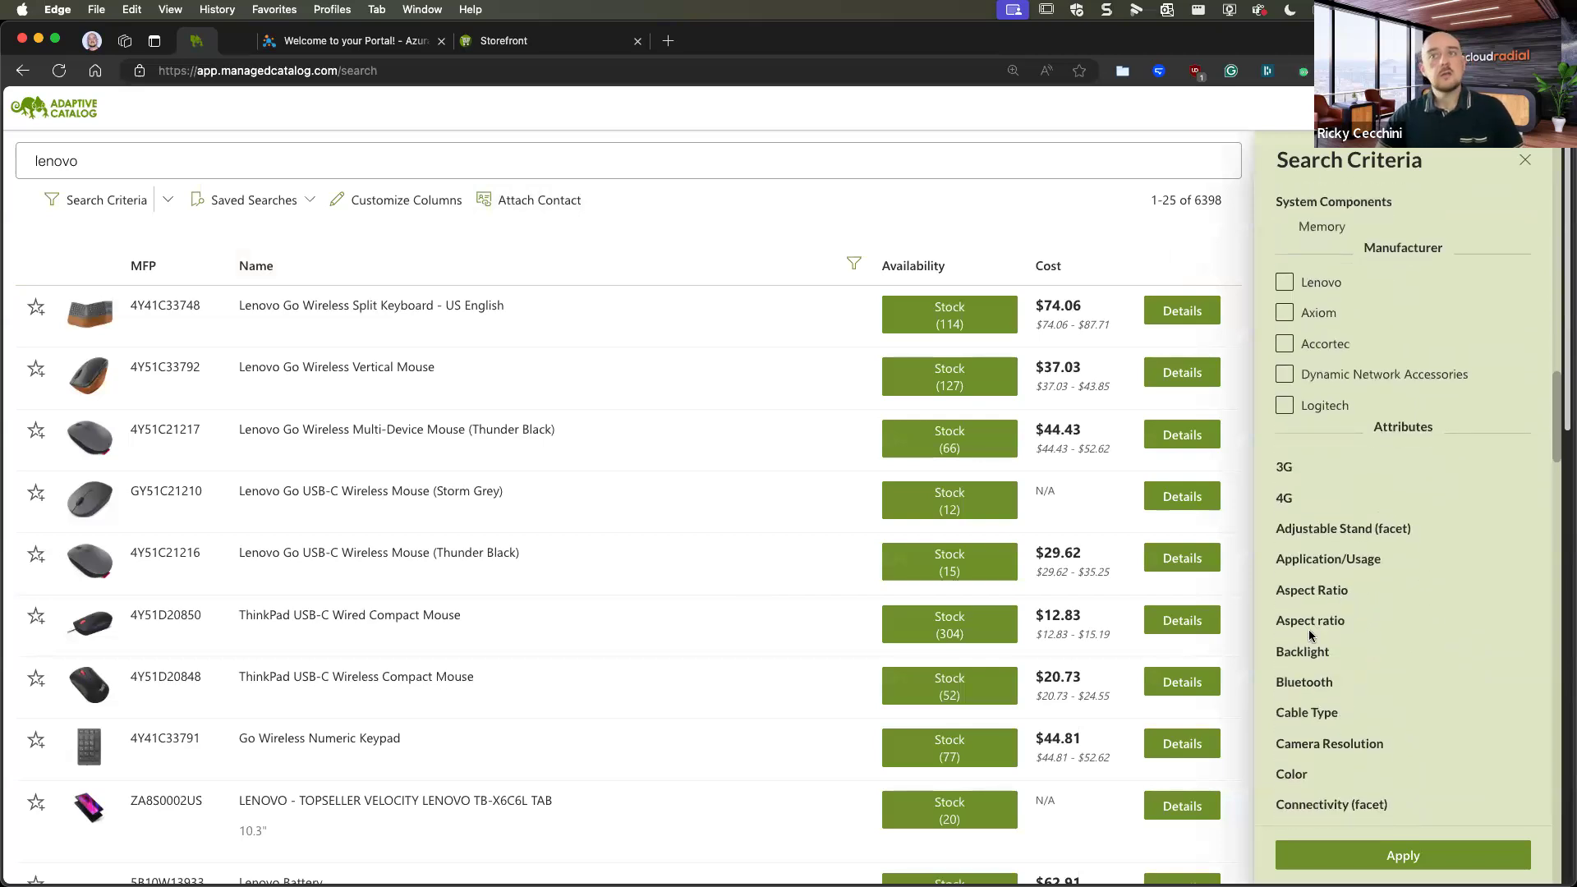
Expand the 3G/4G and Aspect Ratio attributes and view the 16:9 preference levels.
{"action": "left_click", "coordinate": [1287, 497]}
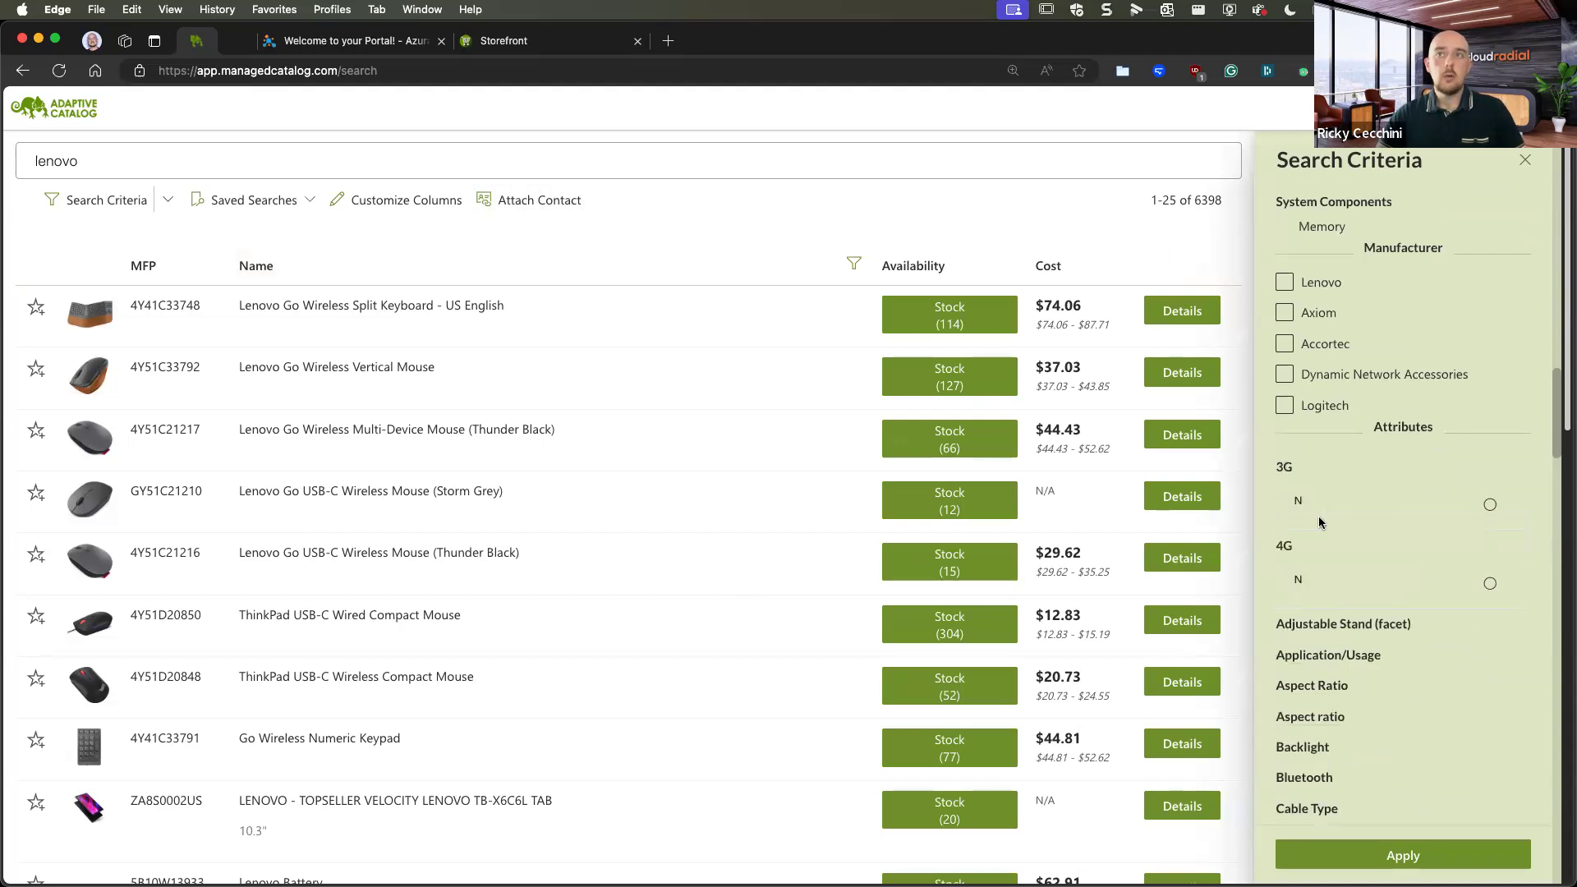
{"action": "left_click", "coordinate": [1291, 547]}
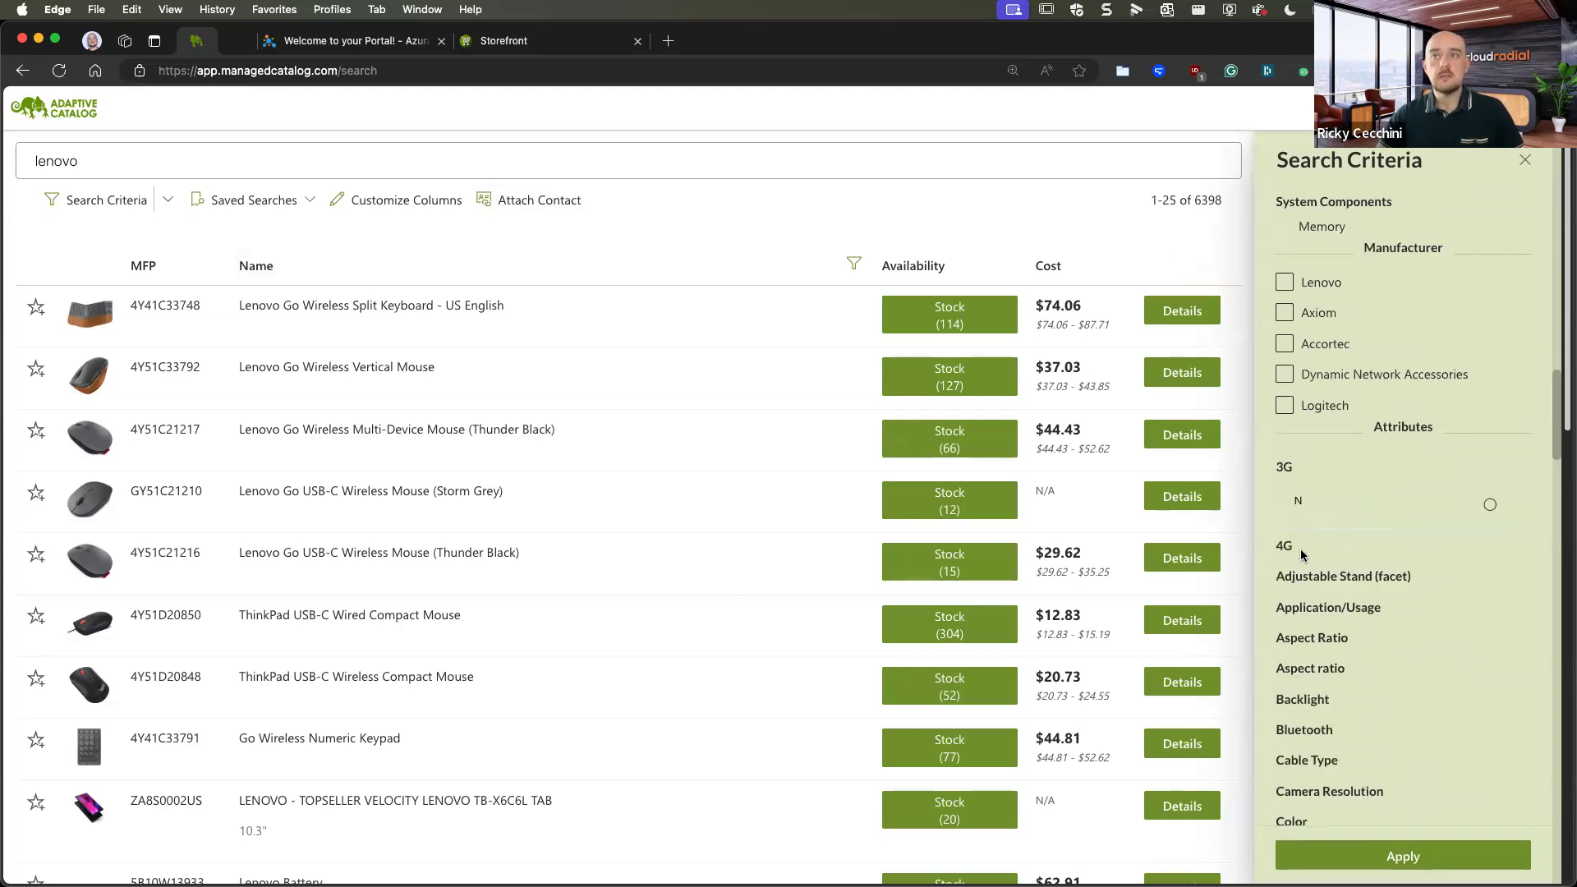
{"action": "left_click", "coordinate": [1334, 633]}
{"action": "scroll", "coordinate": [1397, 638], "scroll_direction": "down", "scroll_amount": 2}
{"action": "left_click", "coordinate": [1490, 639]}
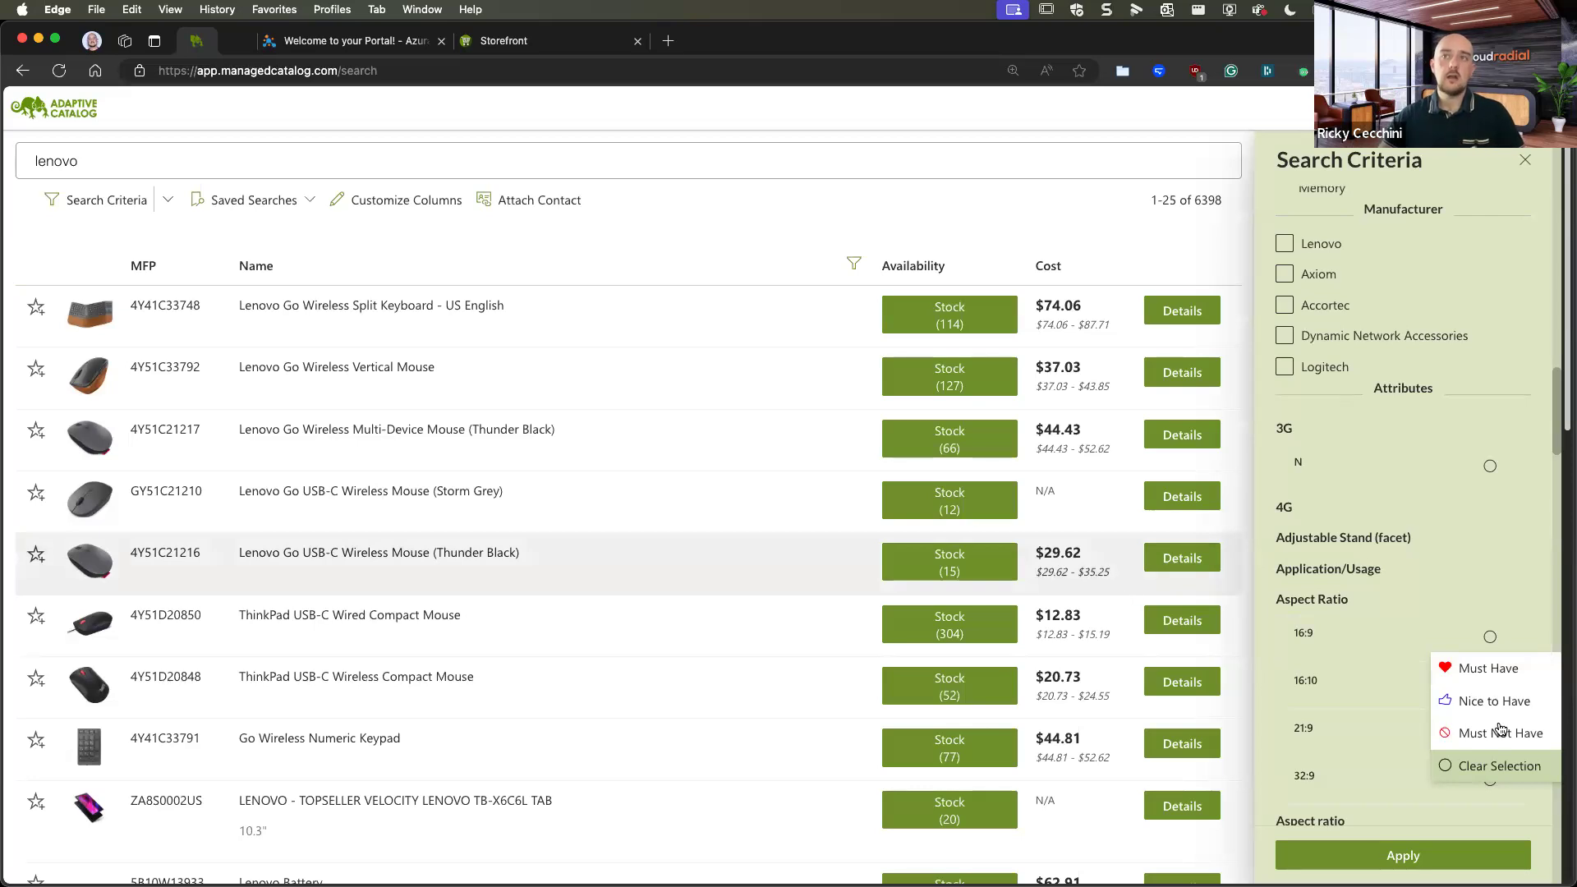
{"action": "left_click", "coordinate": [1340, 597]}
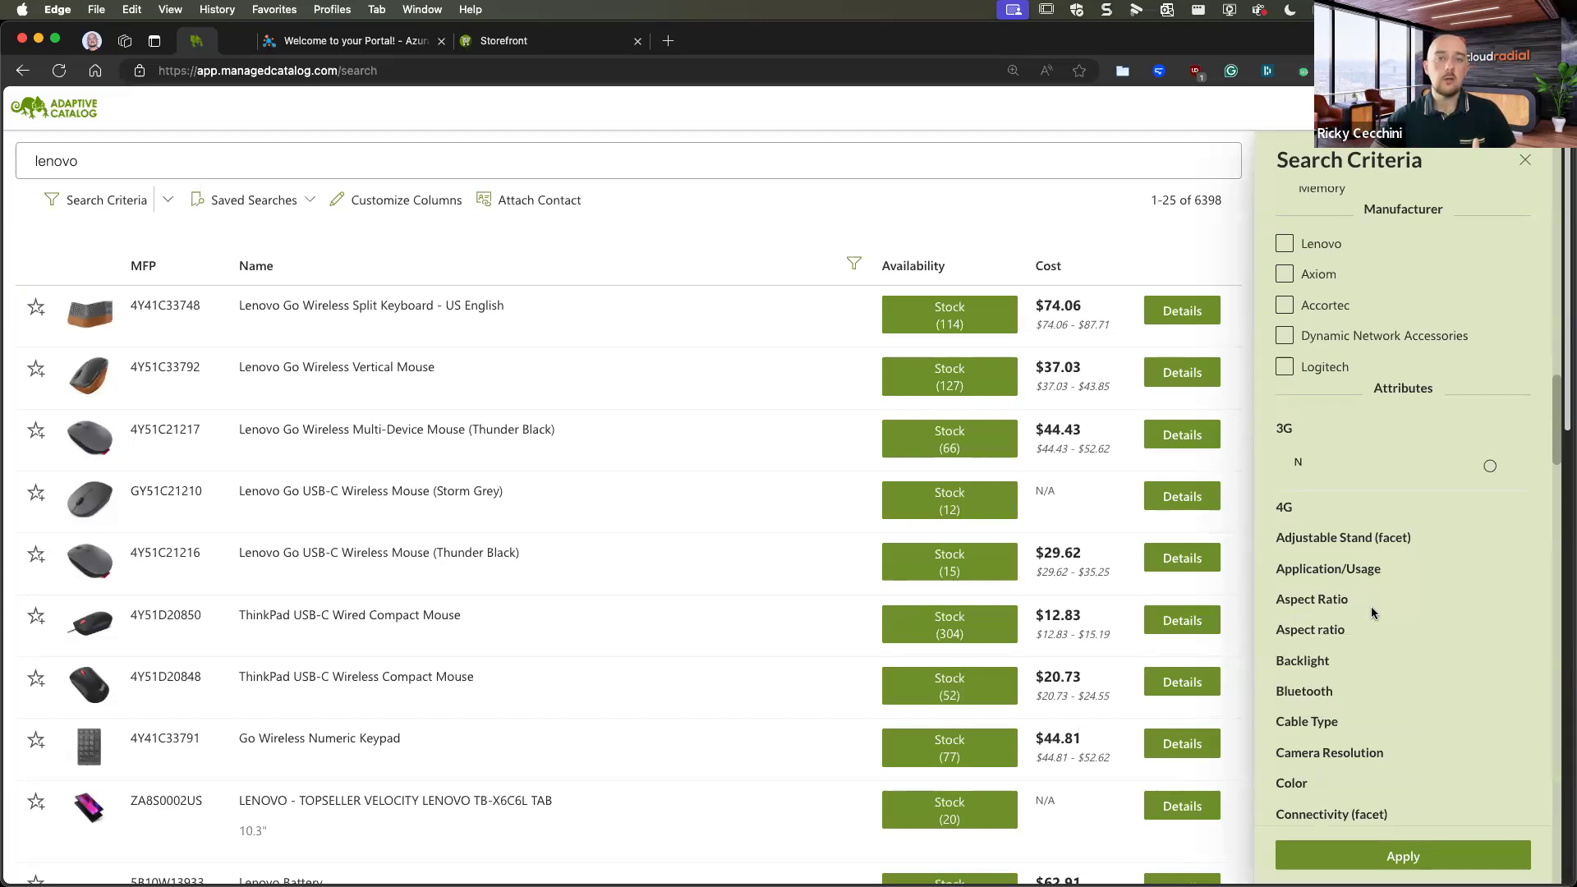
{"action": "scroll", "coordinate": [1370, 616], "scroll_direction": "down", "scroll_amount": 2}
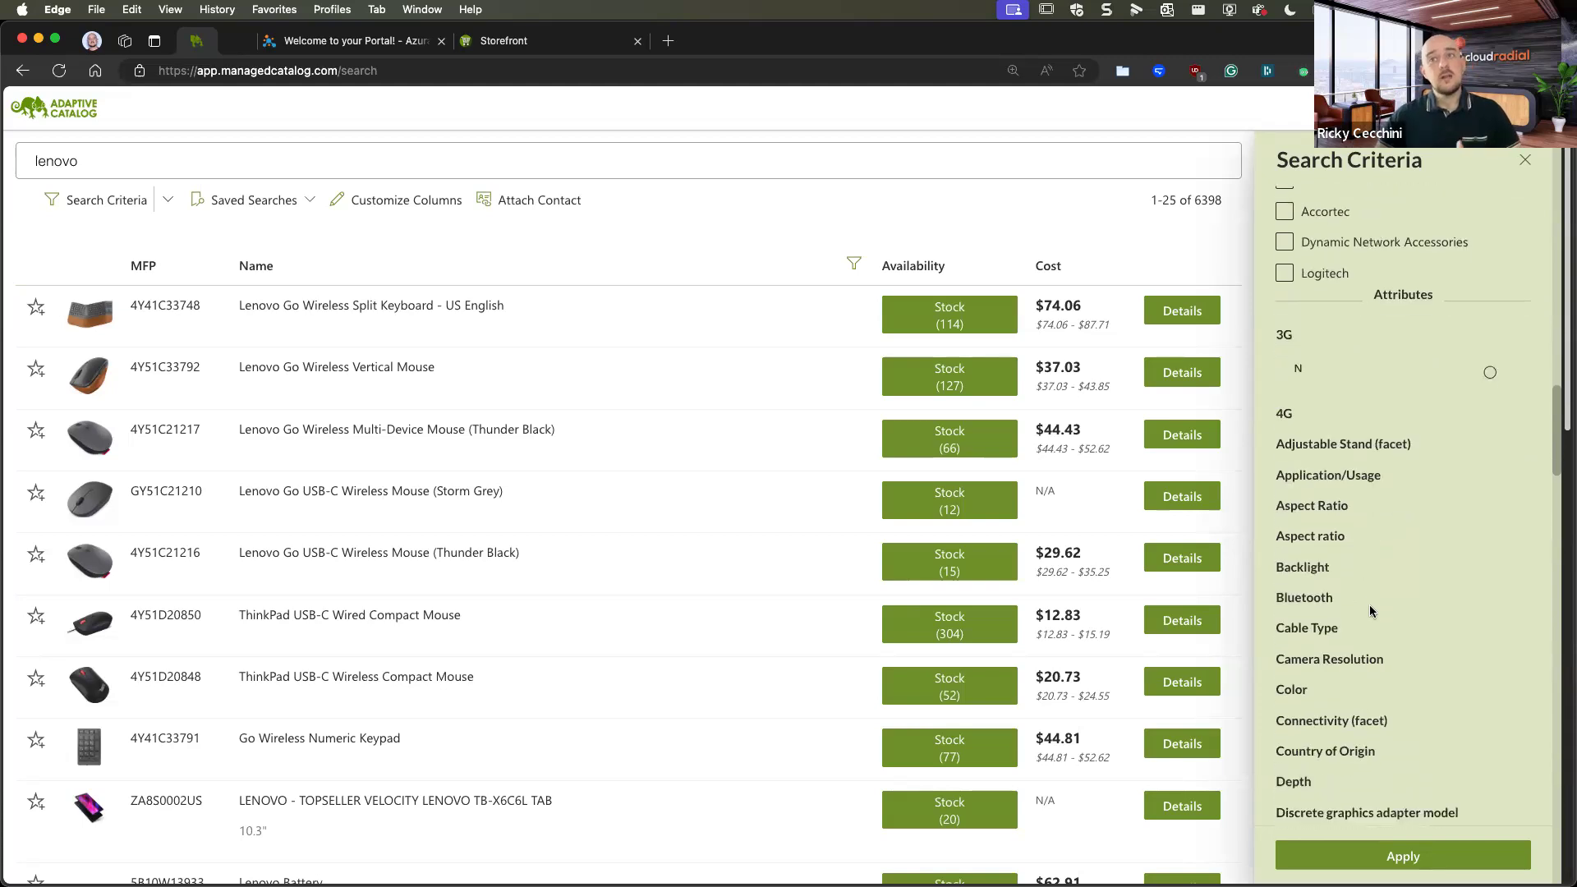
{"action": "key", "text": "ctrl+Up"}
Switch to the surface search window, then back to the lenovo search window.
{"action": "left_click", "coordinate": [666, 358]}
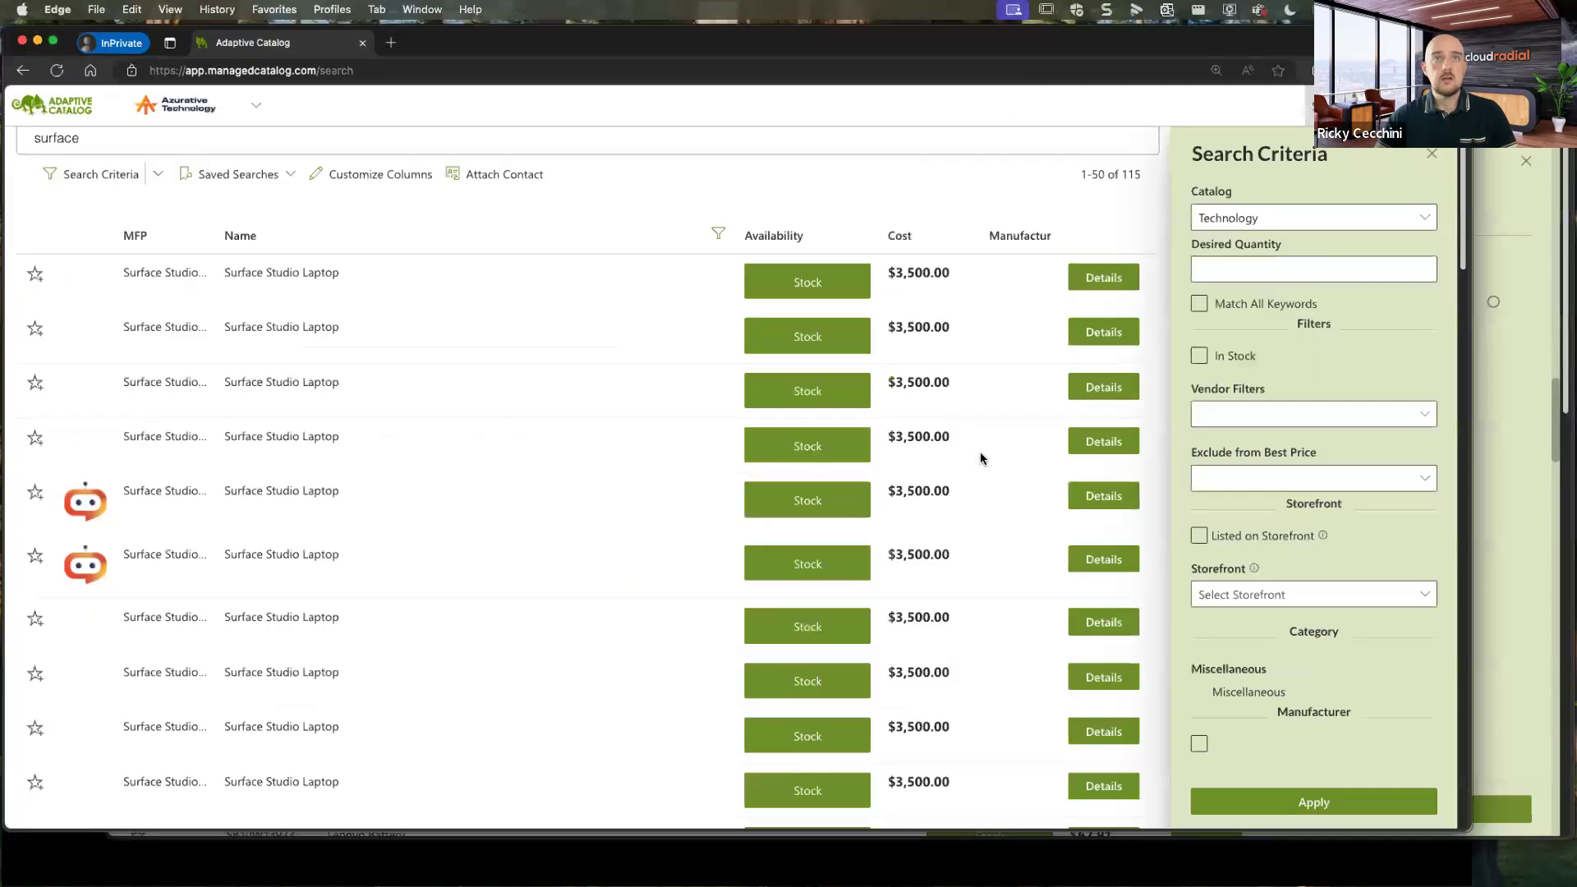
{"action": "scroll", "coordinate": [1368, 741], "scroll_direction": "up", "scroll_amount": 1}
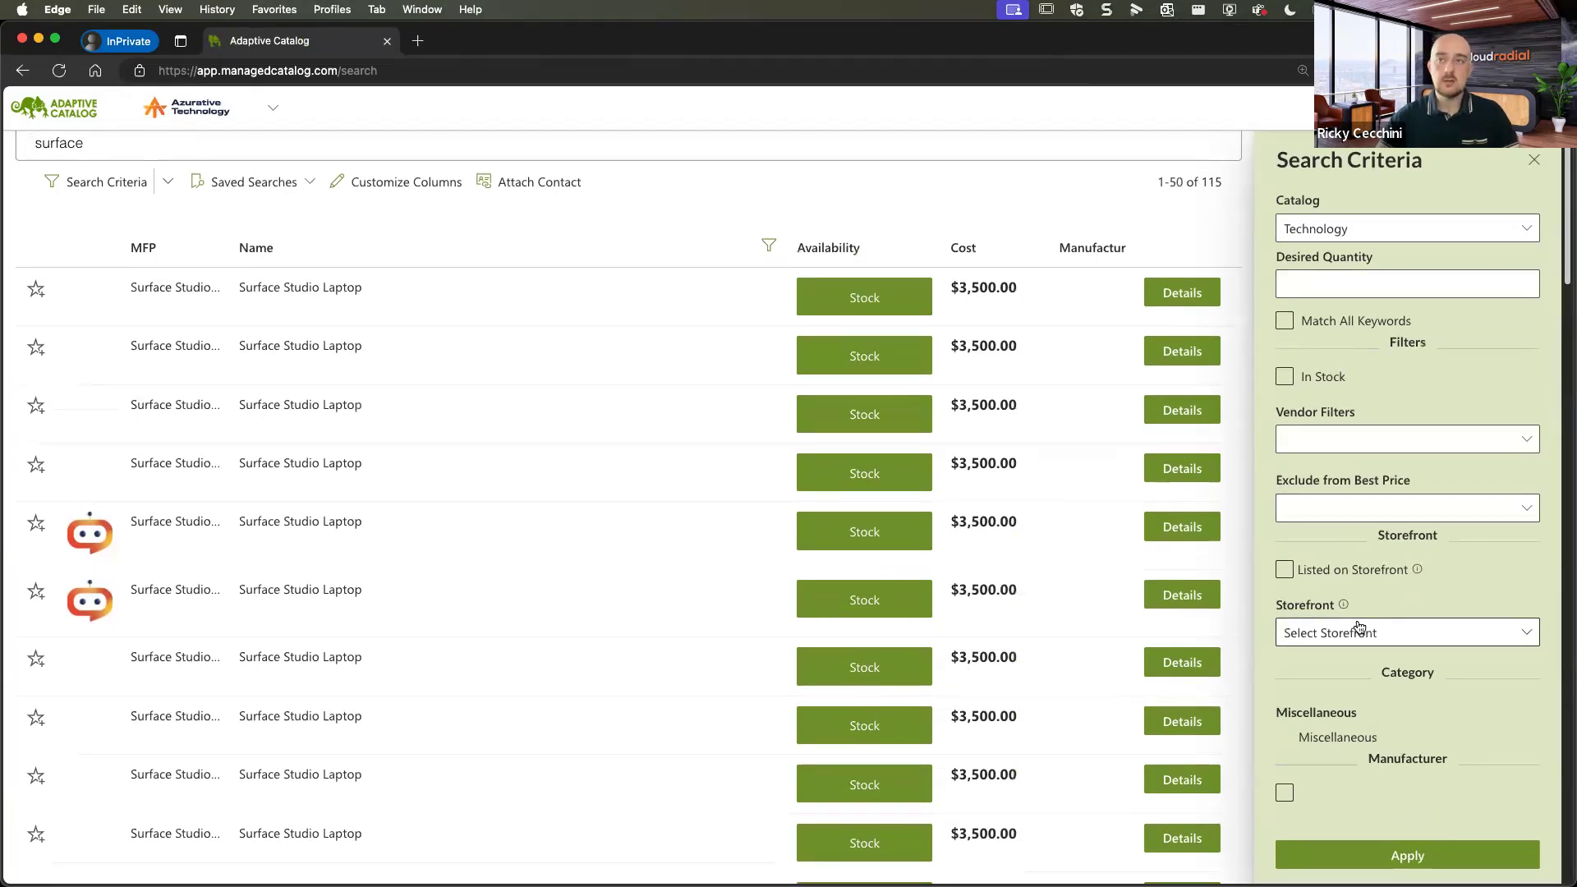
{"action": "key", "text": "ctrl+Up"}
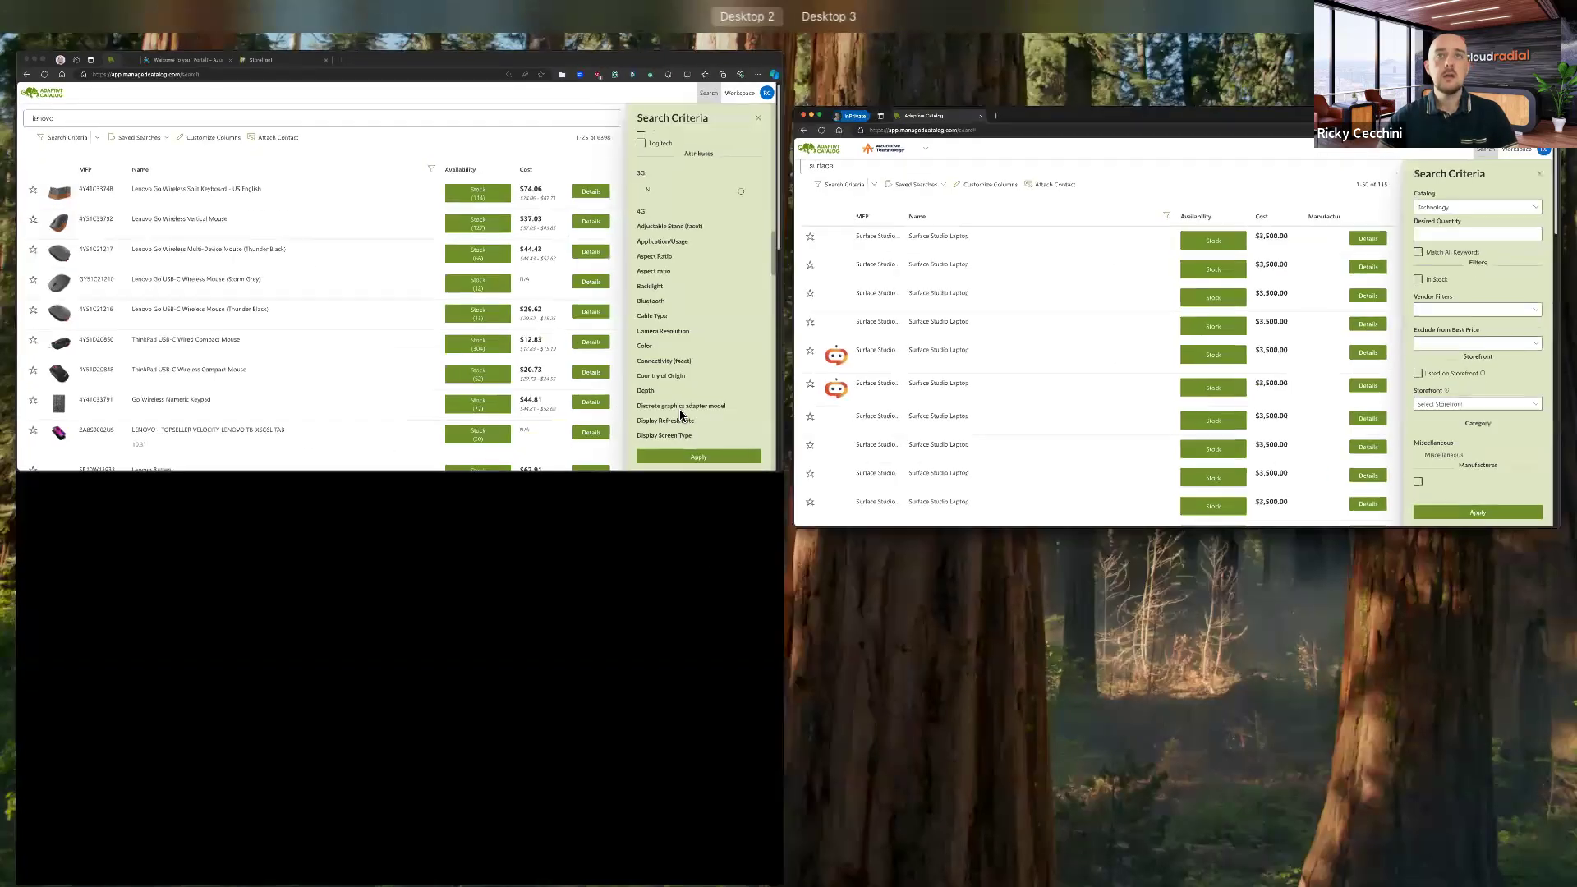
{"action": "key", "text": "ctrl+Up"}
Scroll the Search Criteria panel to the top and close it so results fill the page.
{"action": "scroll", "coordinate": [1476, 675], "scroll_direction": "down", "scroll_amount": 15}
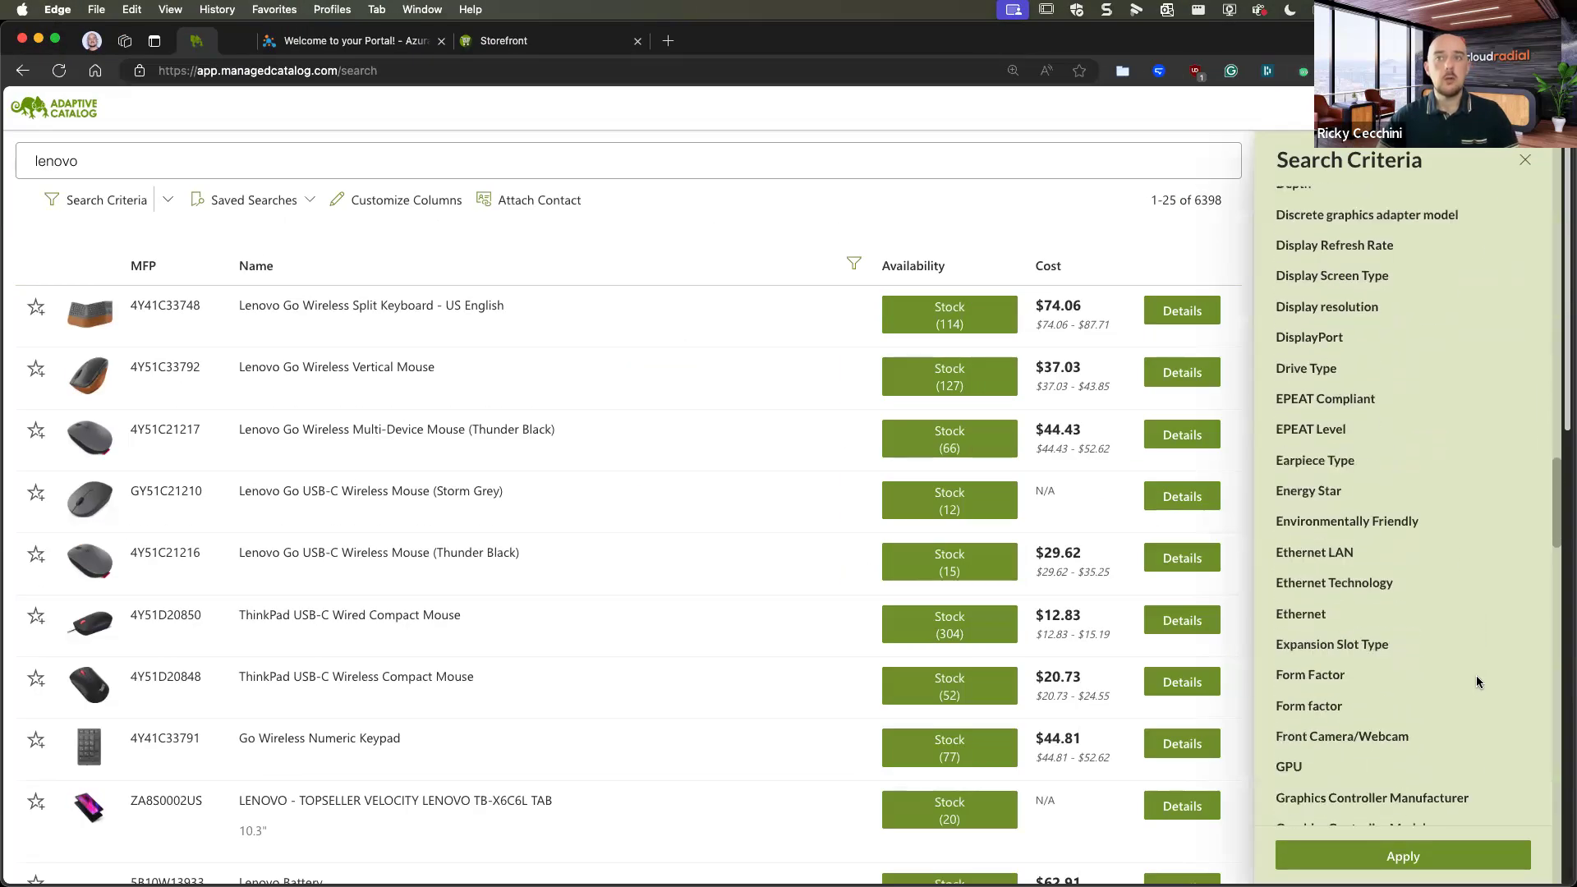
{"action": "scroll", "coordinate": [1479, 682], "scroll_direction": "up", "scroll_amount": 15}
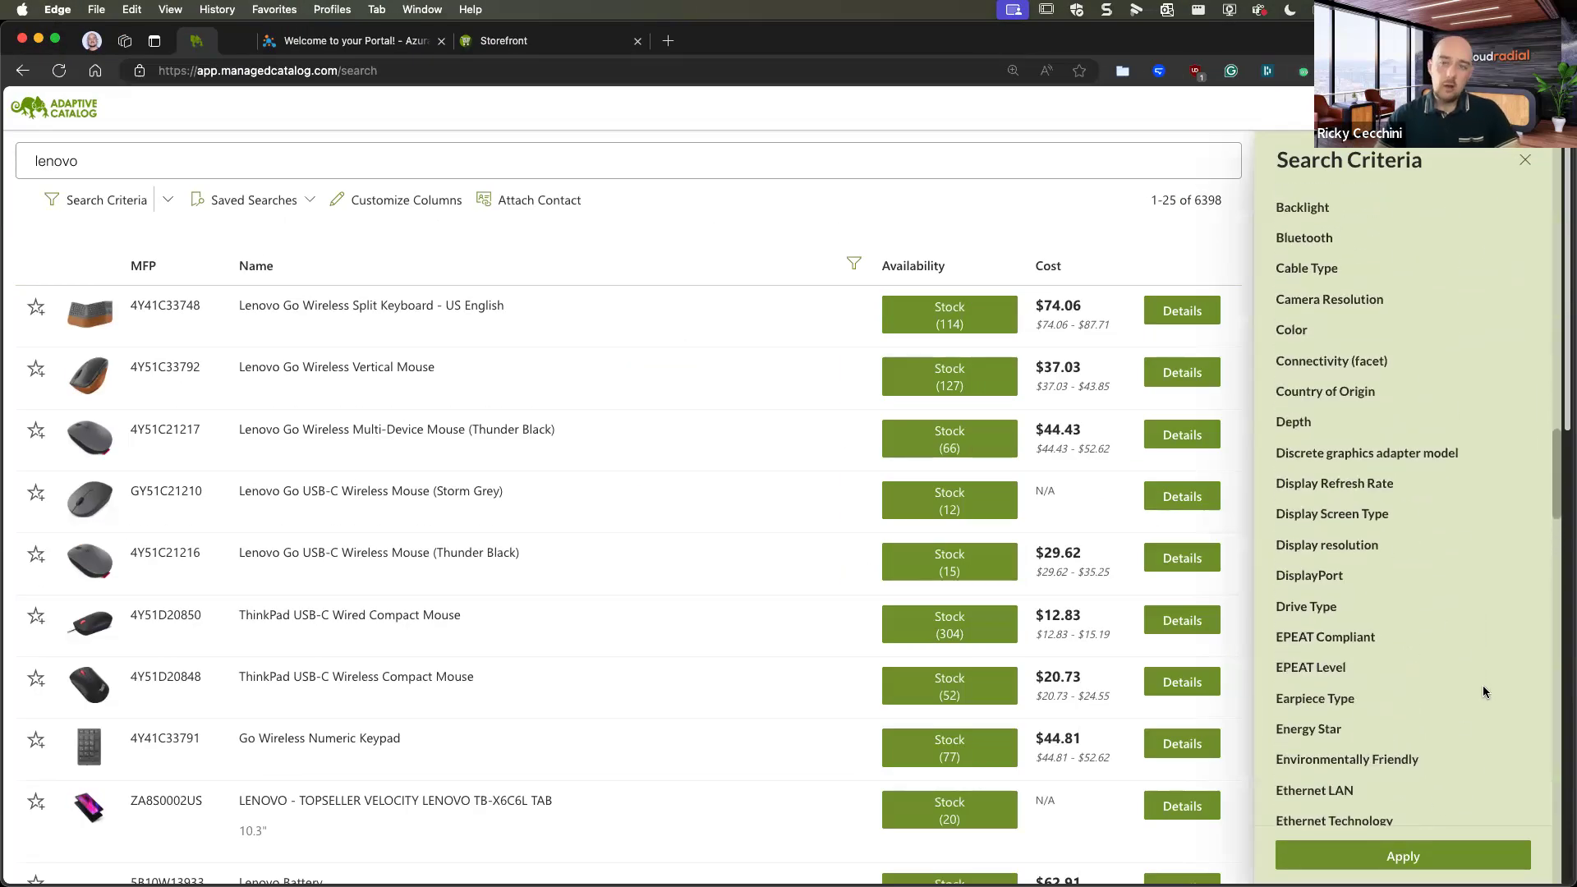
{"action": "scroll", "coordinate": [1481, 688], "scroll_direction": "up", "scroll_amount": 5}
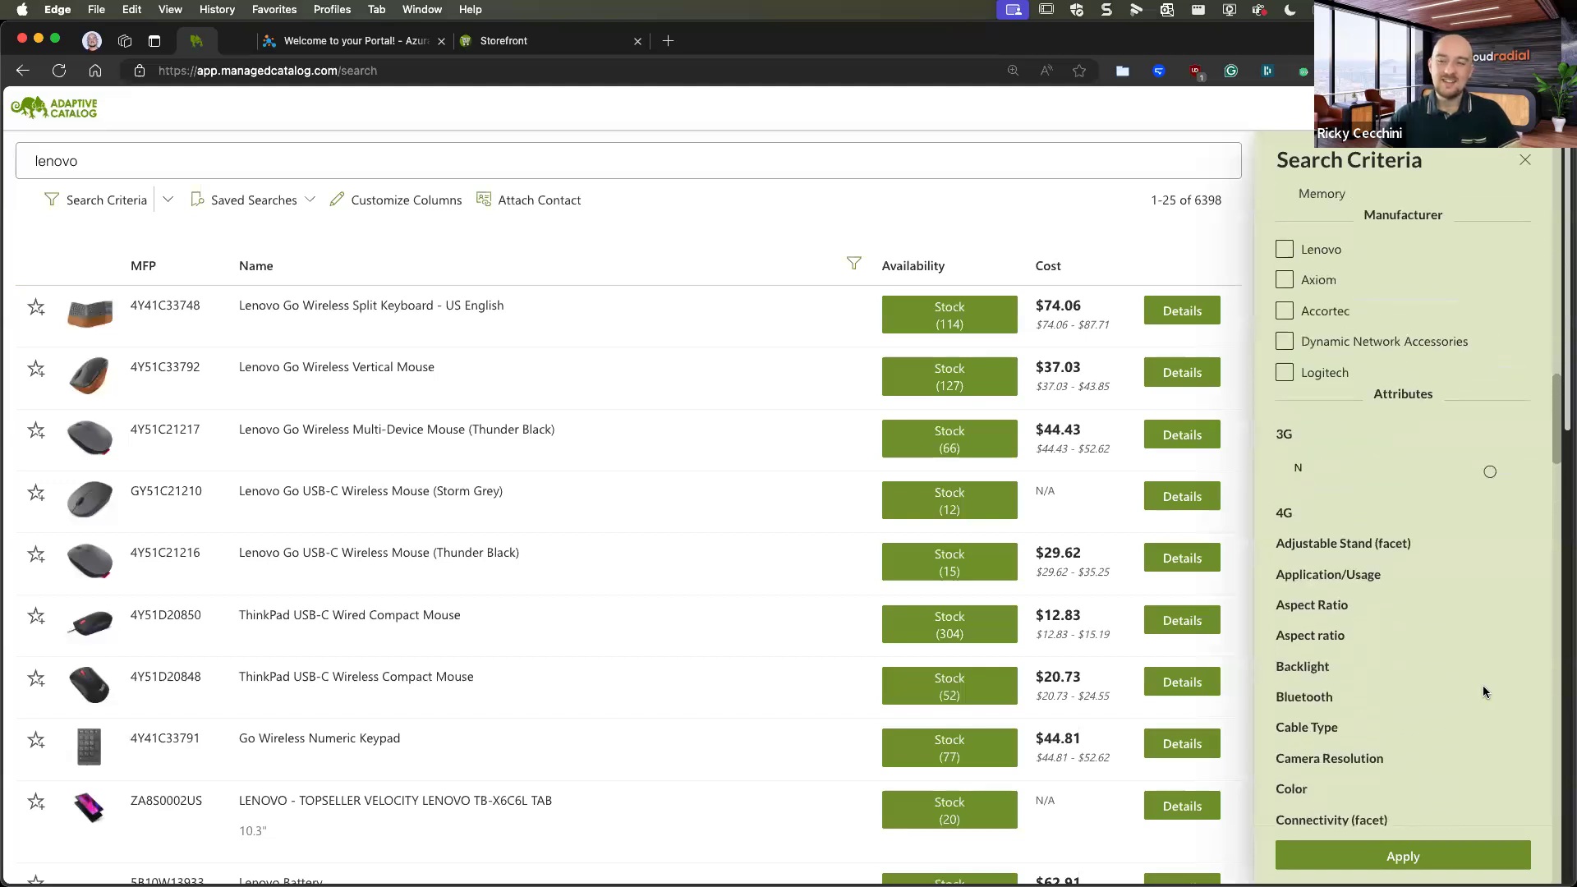
{"action": "scroll", "coordinate": [1482, 685], "scroll_direction": "up", "scroll_amount": 10}
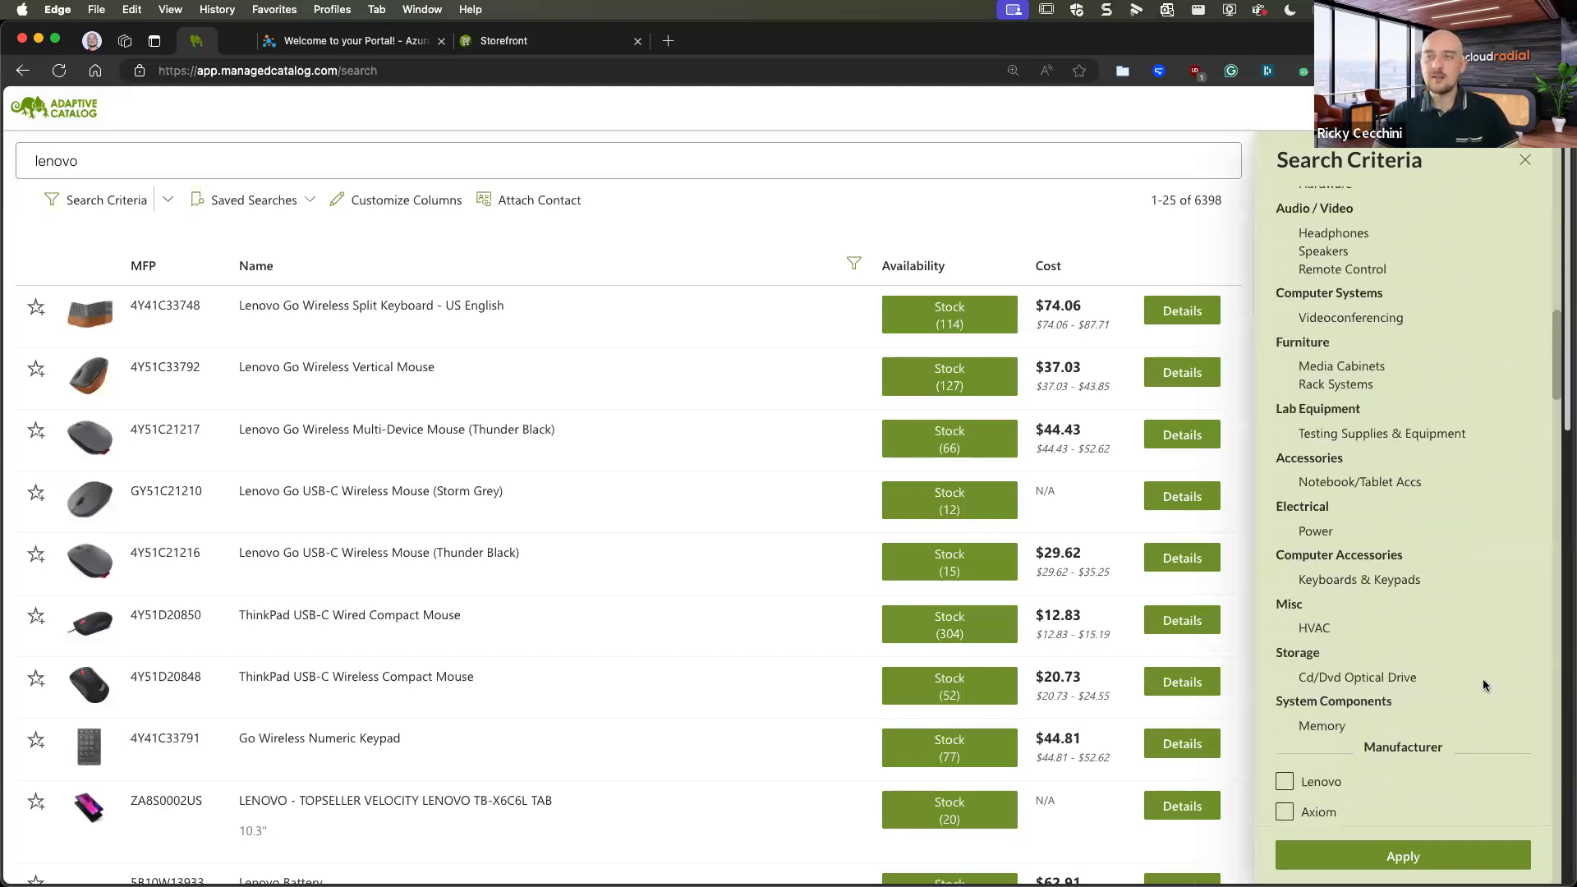
{"action": "scroll", "coordinate": [1479, 658], "scroll_direction": "up", "scroll_amount": 15}
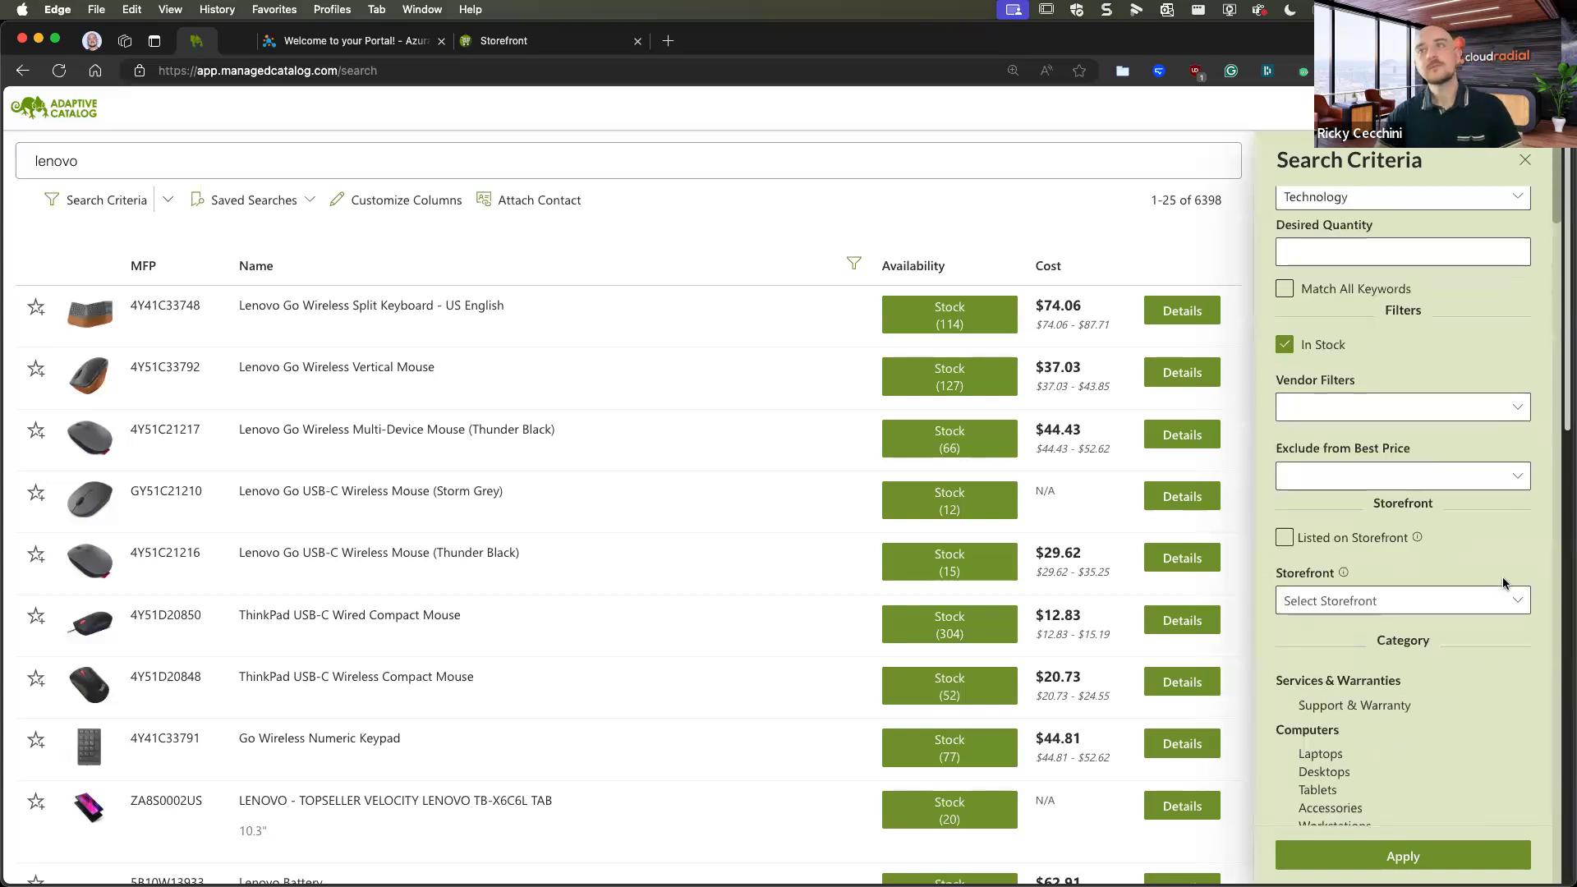
{"action": "scroll", "coordinate": [1505, 583], "scroll_direction": "down", "scroll_amount": 1}
{"action": "scroll", "coordinate": [1499, 559], "scroll_direction": "up", "scroll_amount": 1}
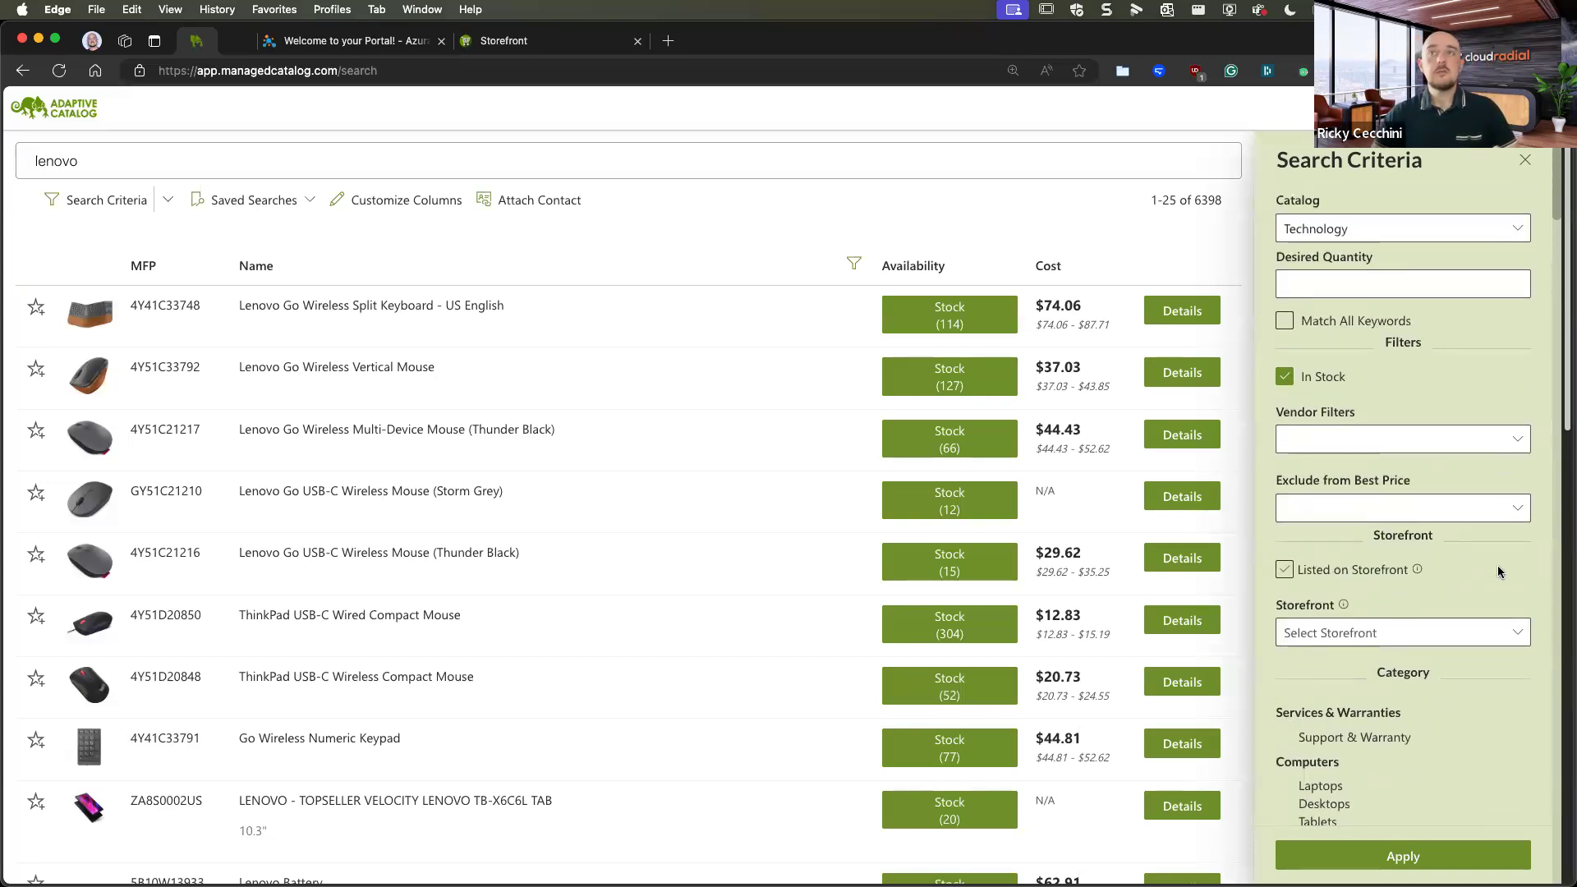
{"action": "left_click", "coordinate": [1524, 159]}
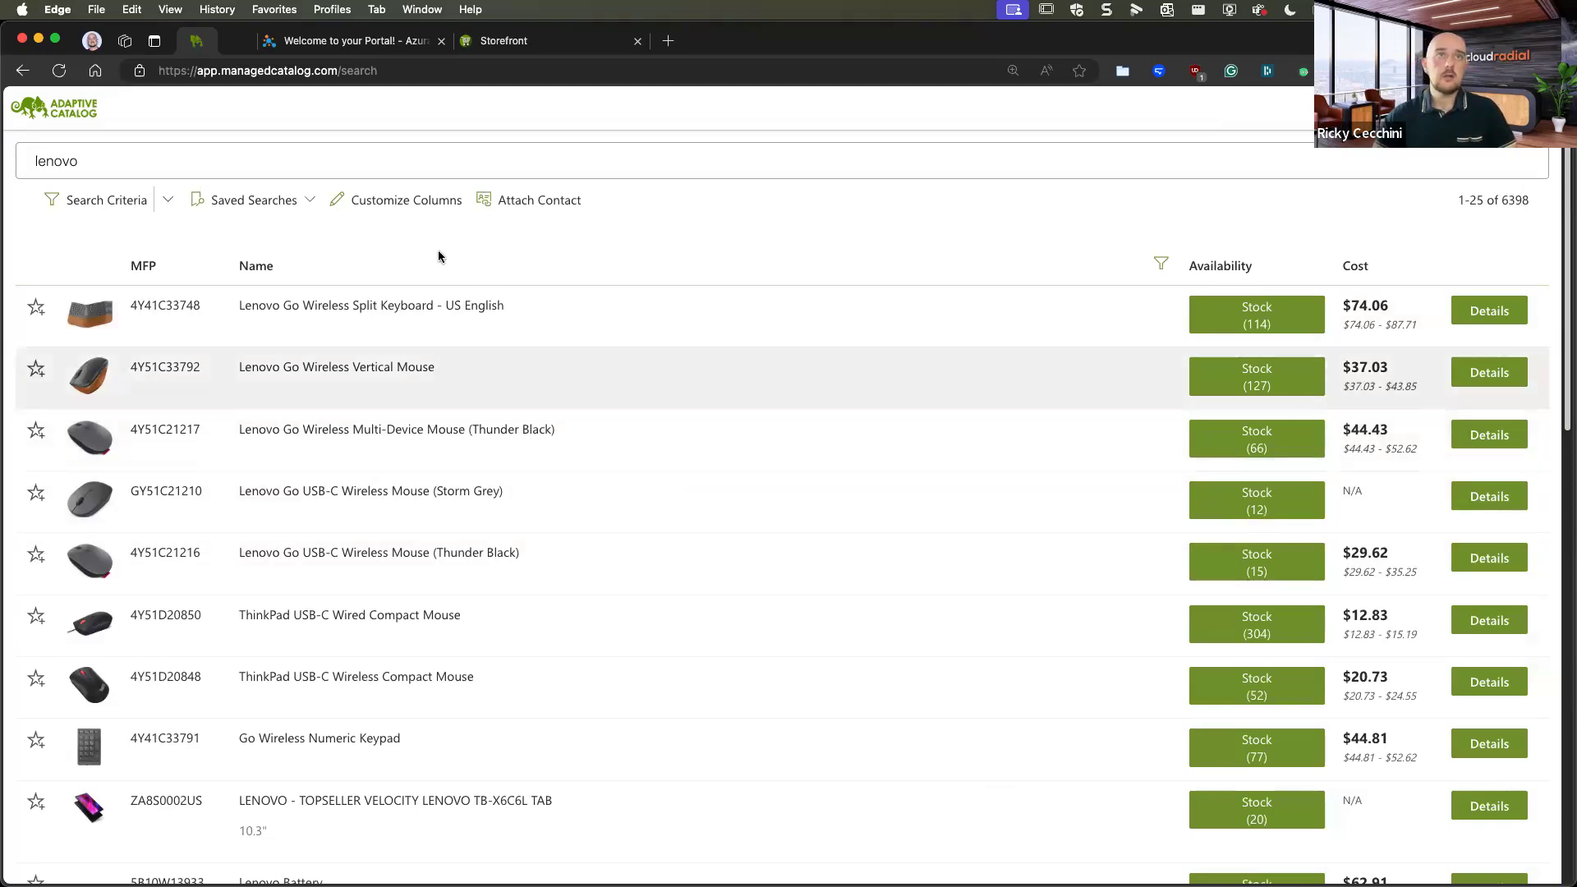
{"action": "left_click", "coordinate": [412, 204]}
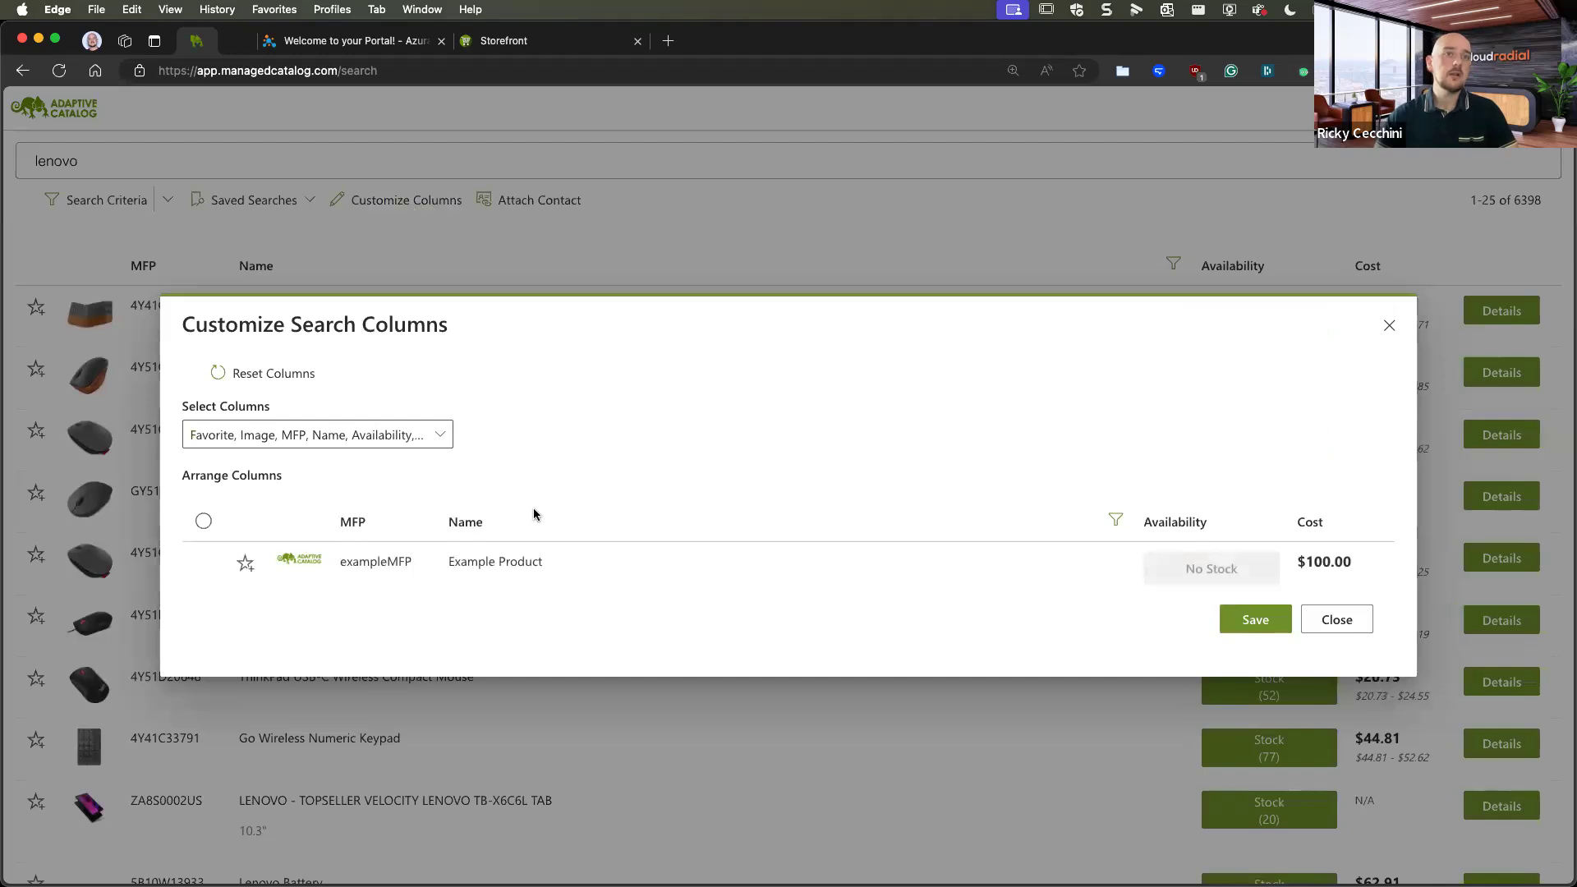
Review the available column fields, close Customize Search Columns unchanged, and switch to the Surface results window.
{"action": "left_click", "coordinate": [442, 435]}
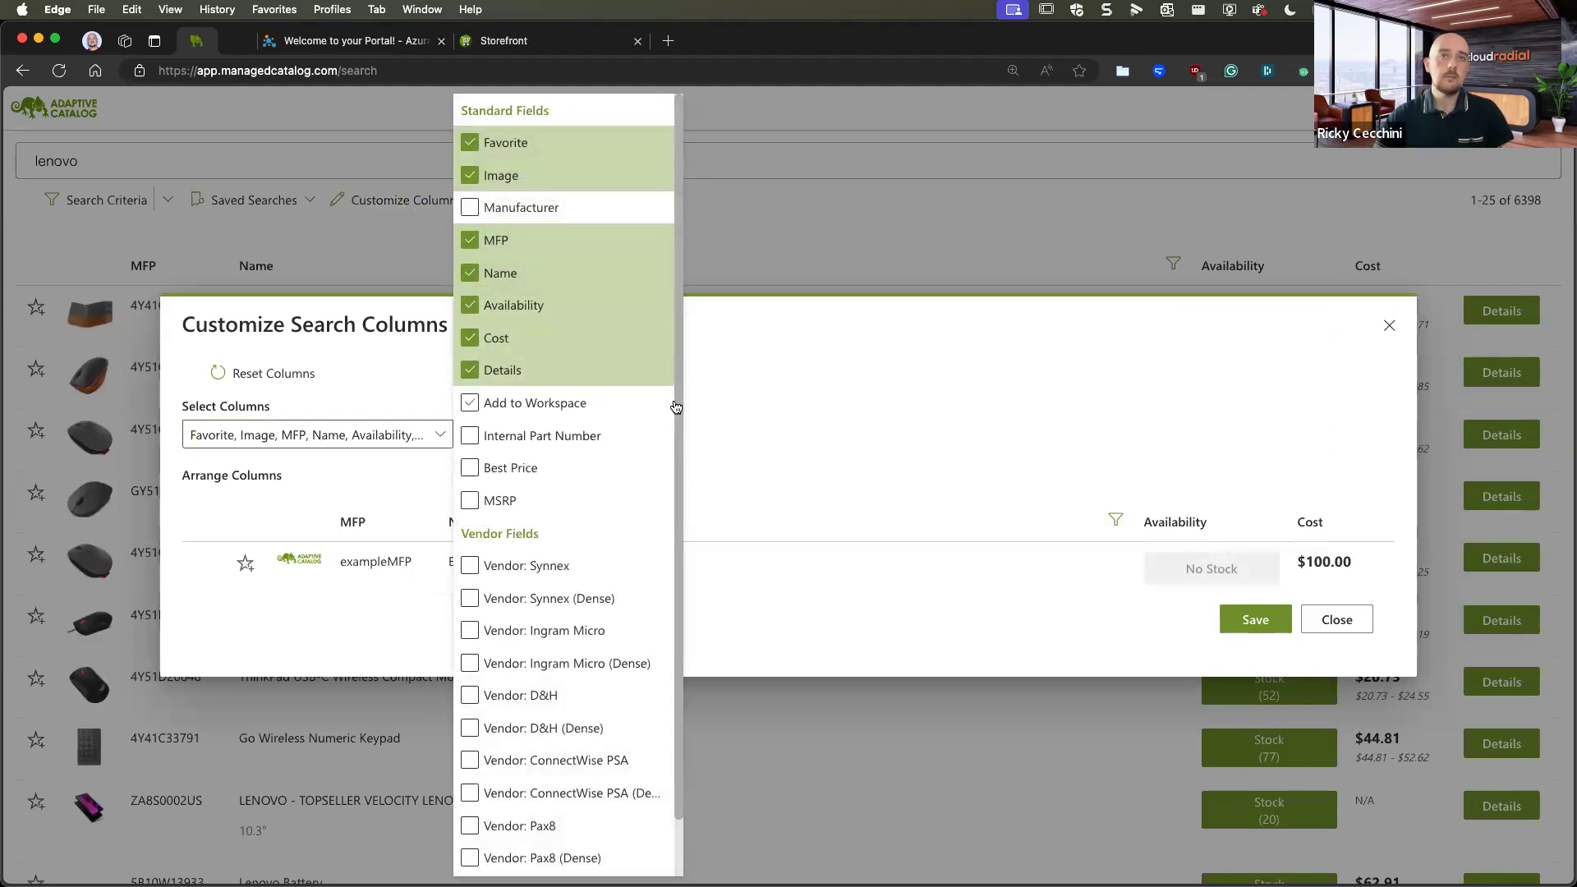
{"action": "scroll", "coordinate": [653, 440], "scroll_direction": "down", "scroll_amount": 2}
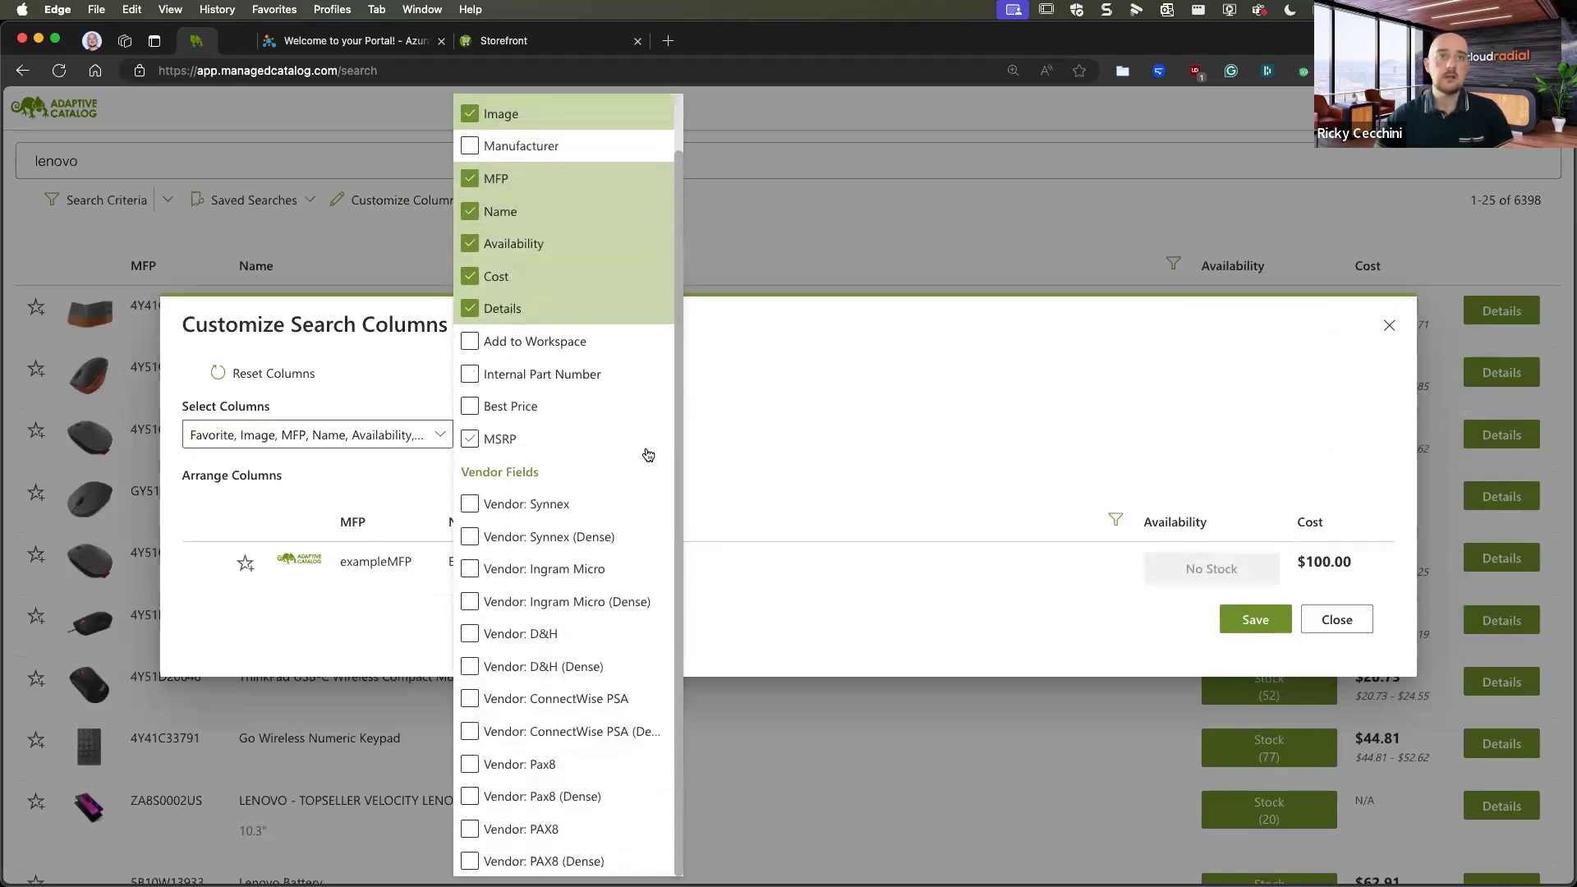
{"action": "scroll", "coordinate": [646, 468], "scroll_direction": "up", "scroll_amount": 2}
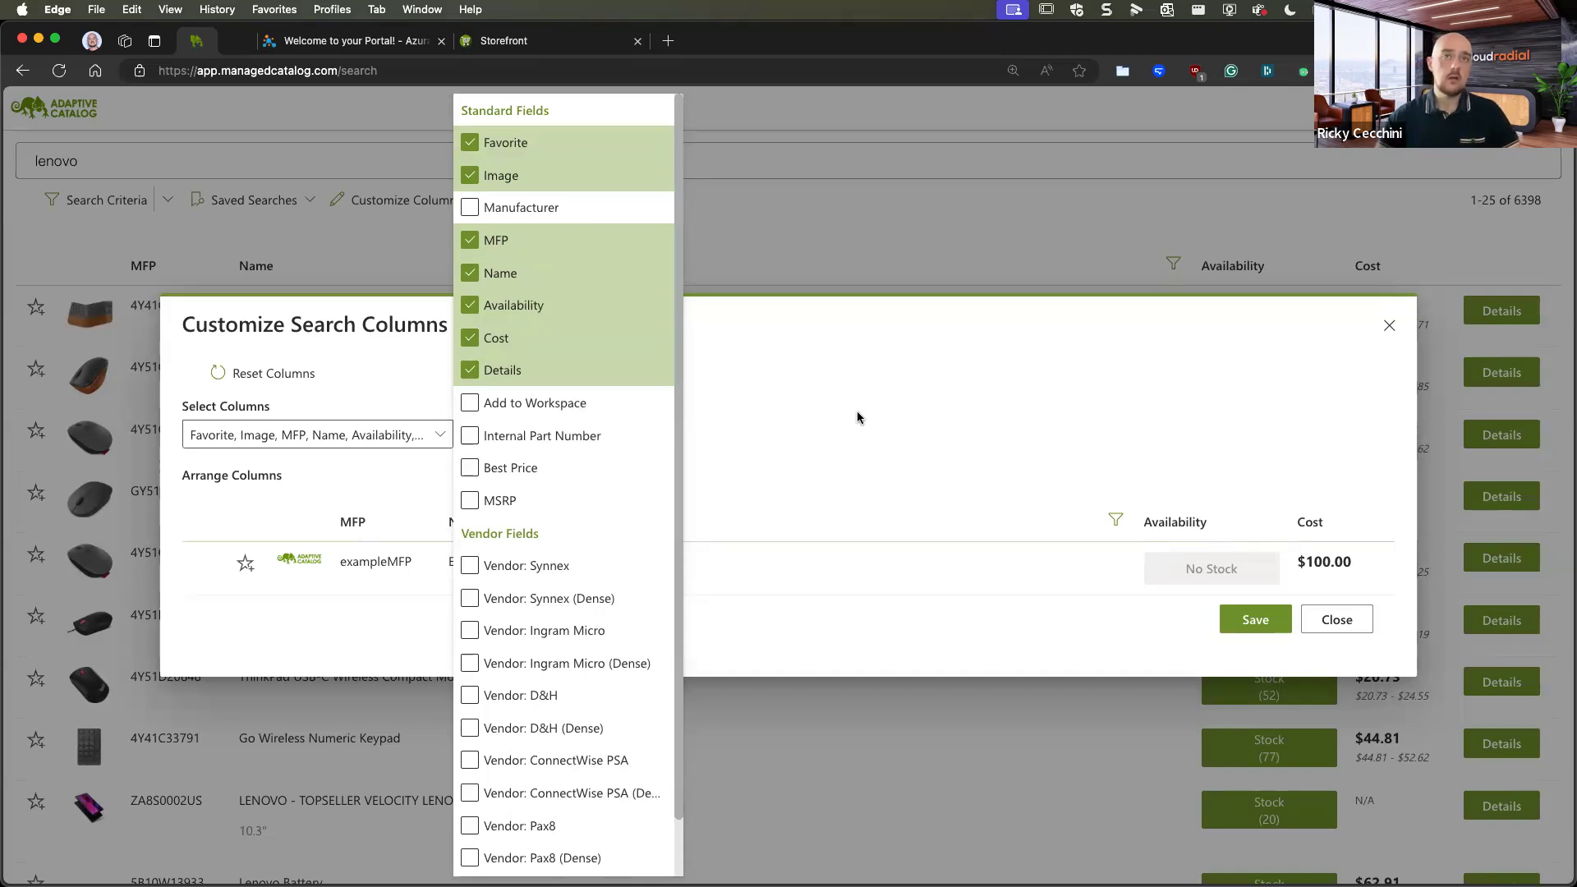
{"action": "left_click", "coordinate": [857, 417]}
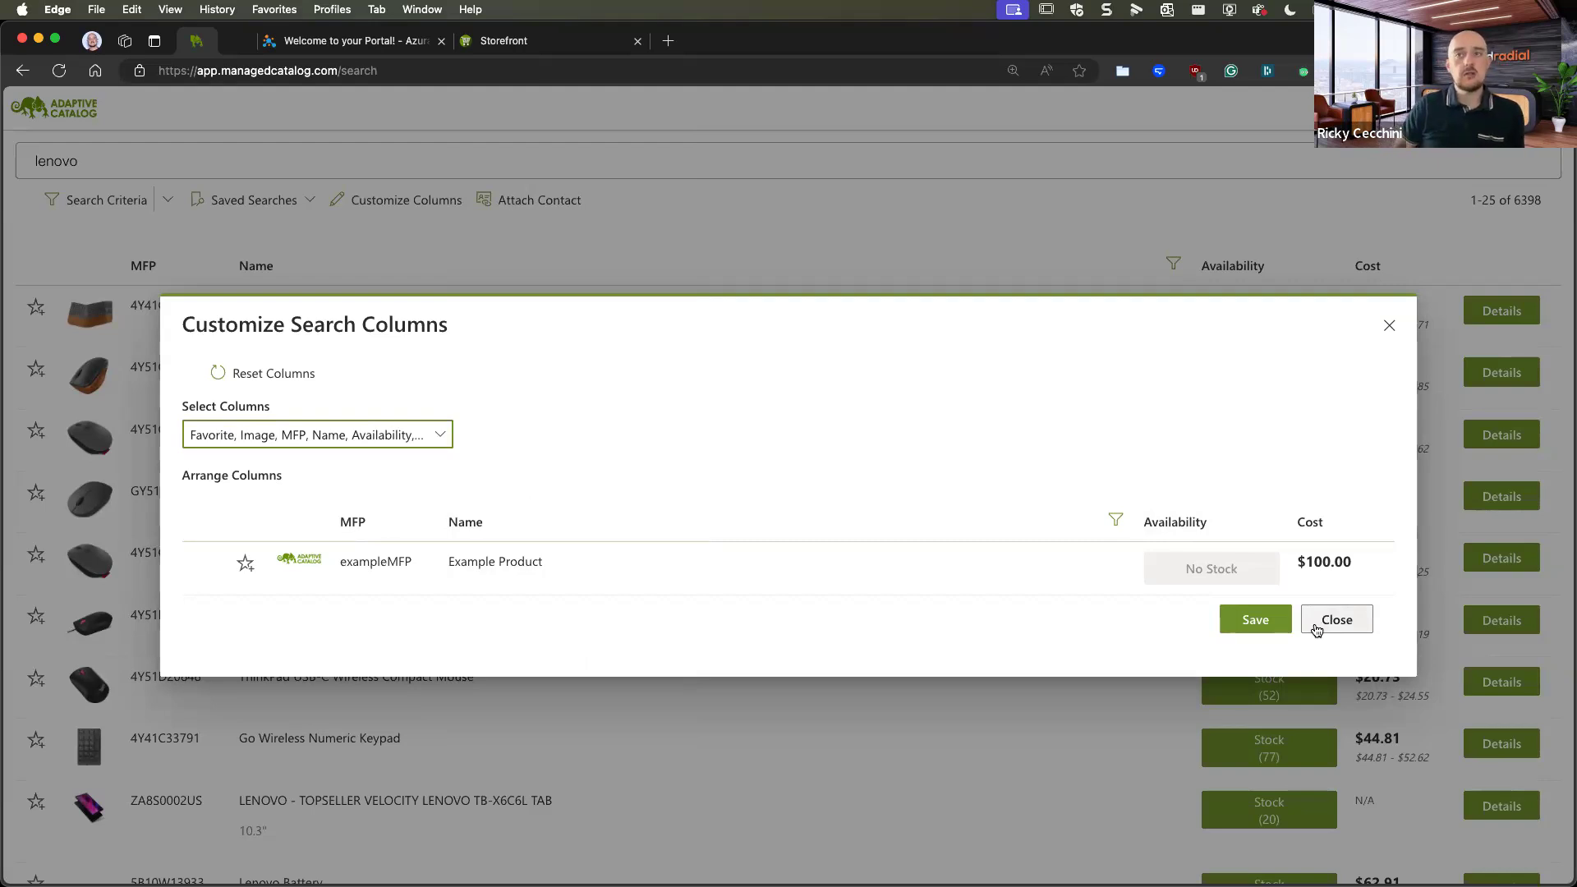
{"action": "left_click", "coordinate": [1317, 629]}
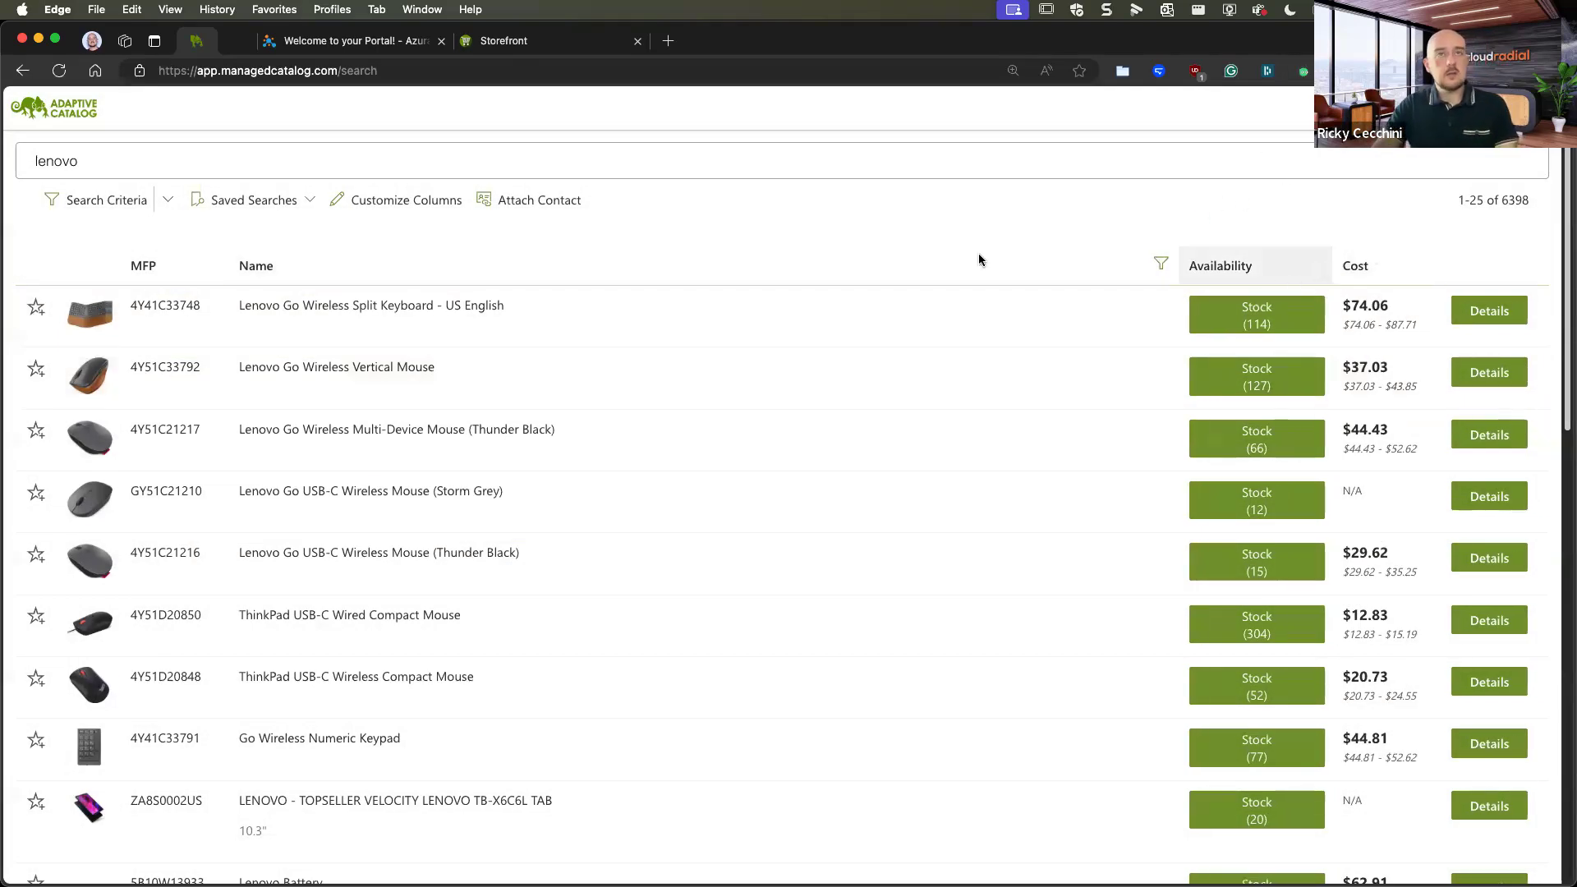
{"action": "key", "text": "ctrl+Up"}
{"action": "left_click", "coordinate": [643, 281]}
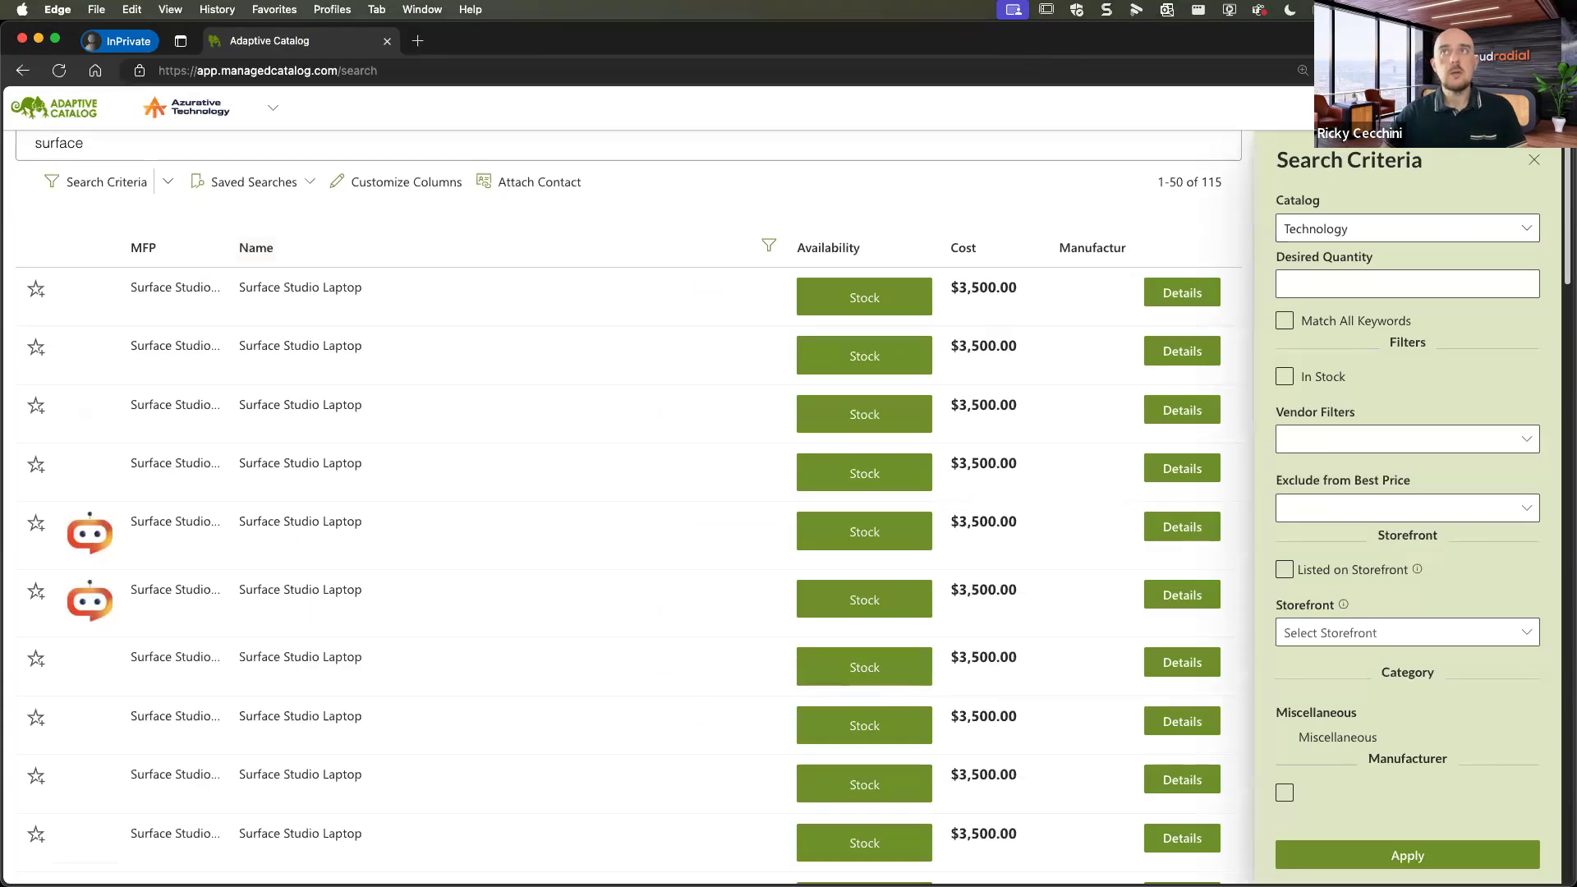
Open Settings > Storefront Management and review the CRM integration settings.
{"action": "left_click", "coordinate": [1534, 108]}
{"action": "left_click", "coordinate": [1449, 138]}
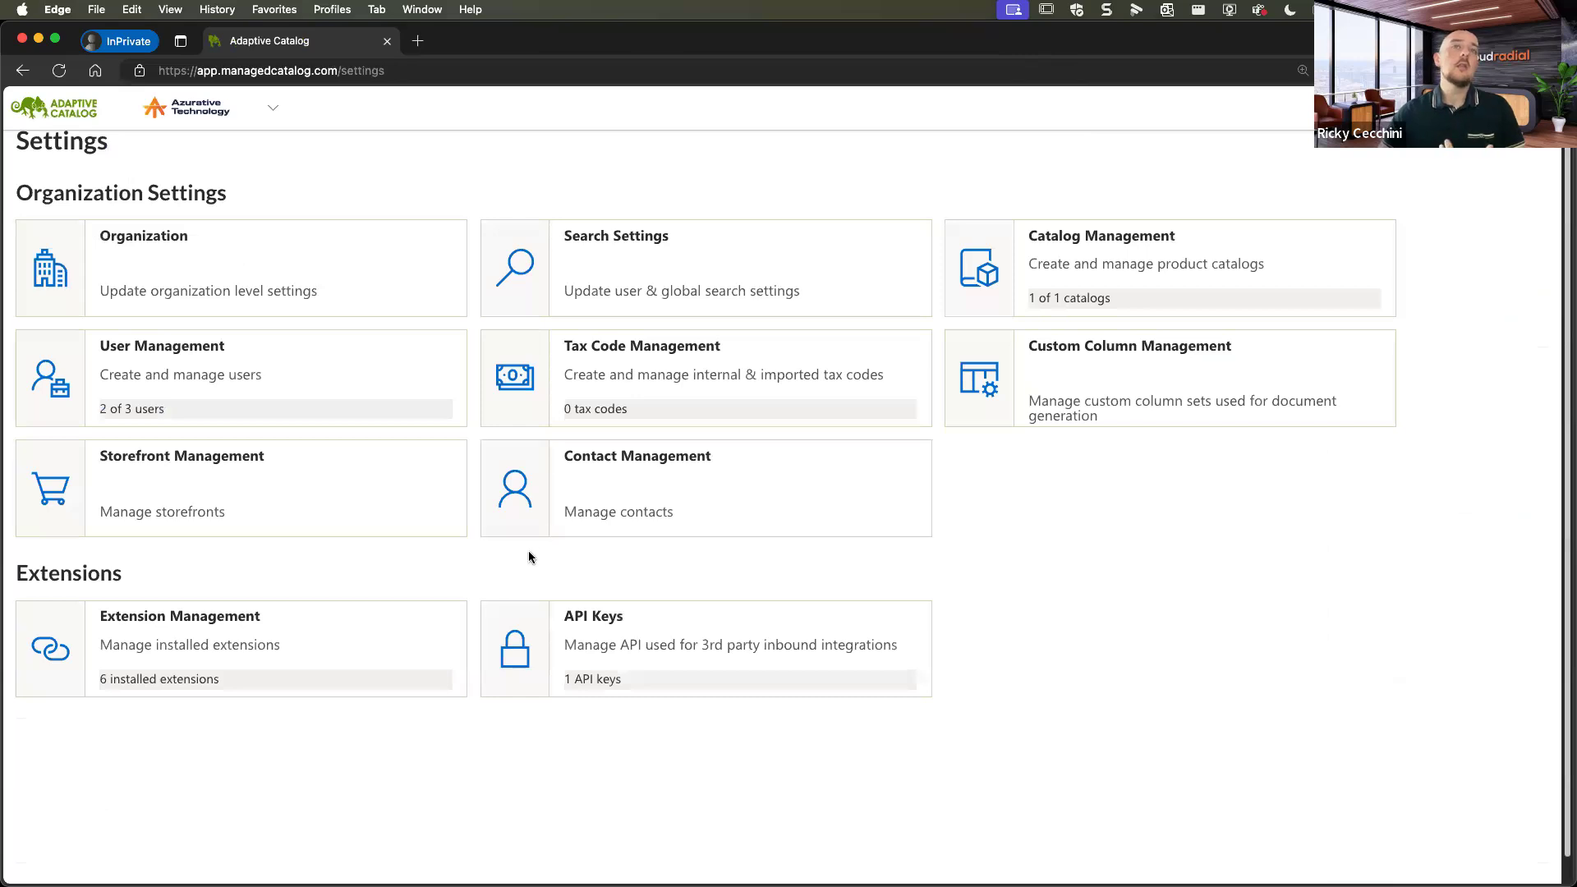
{"action": "left_click", "coordinate": [363, 534]}
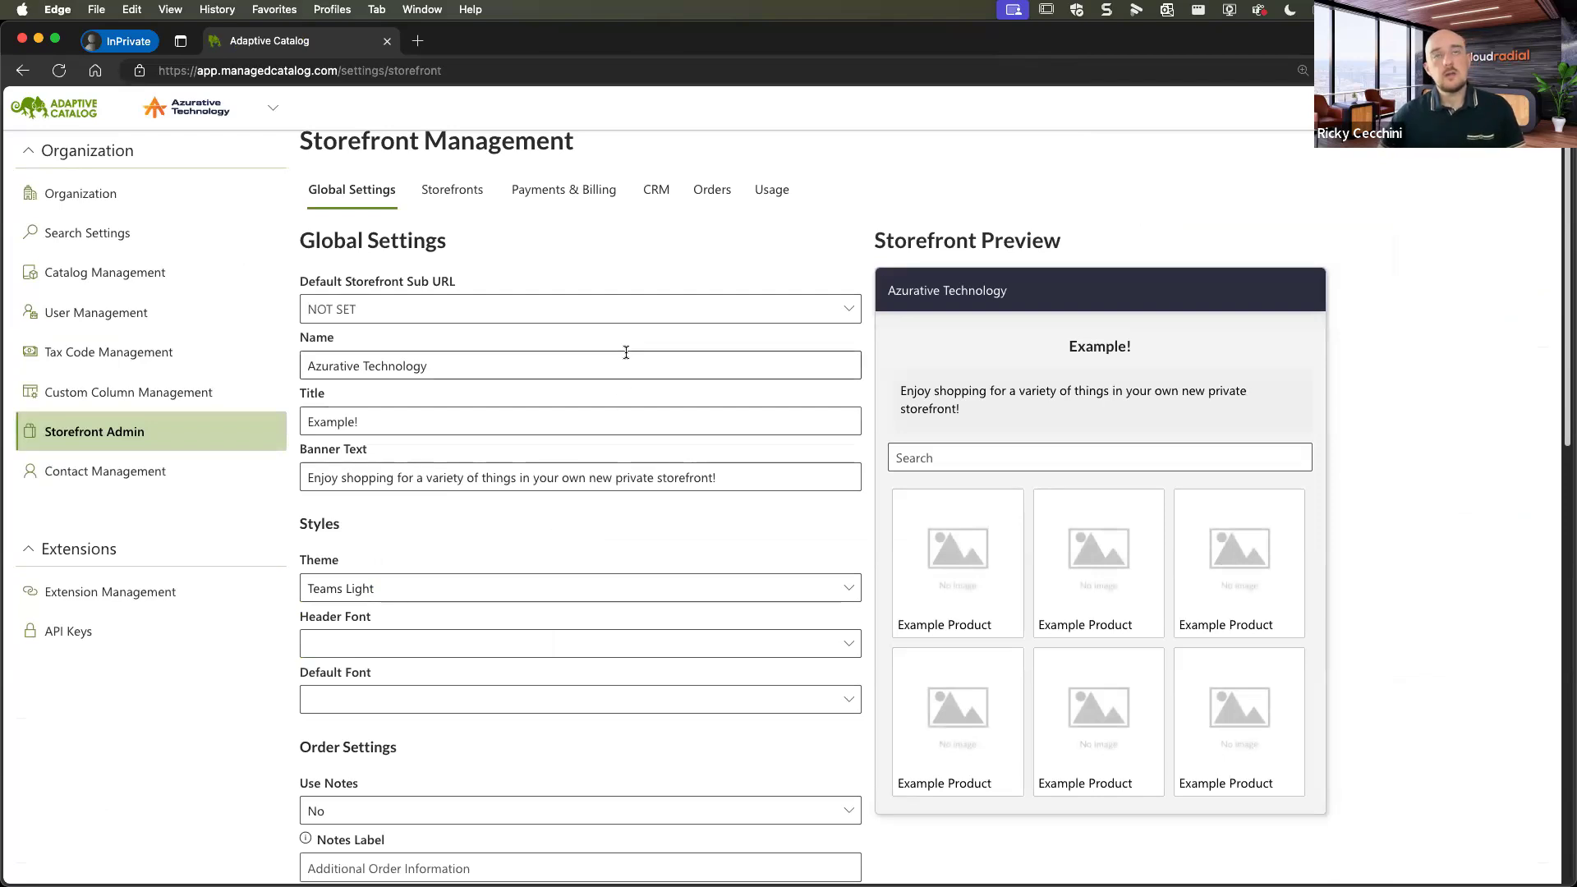
{"action": "left_click", "coordinate": [656, 190]}
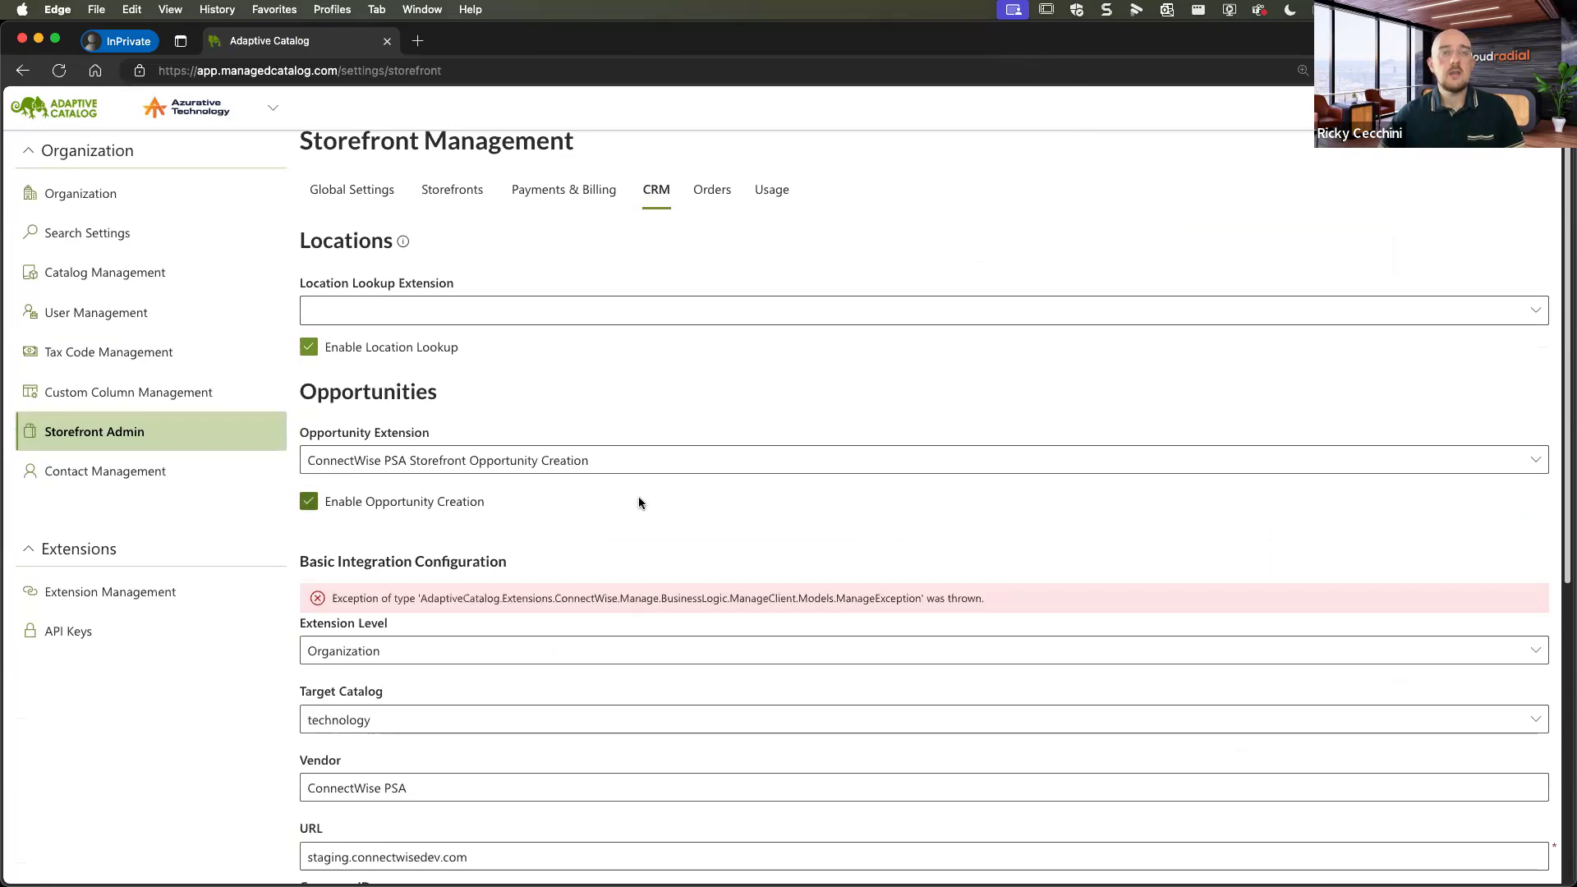
{"action": "scroll", "coordinate": [638, 496], "scroll_direction": "down", "scroll_amount": 6}
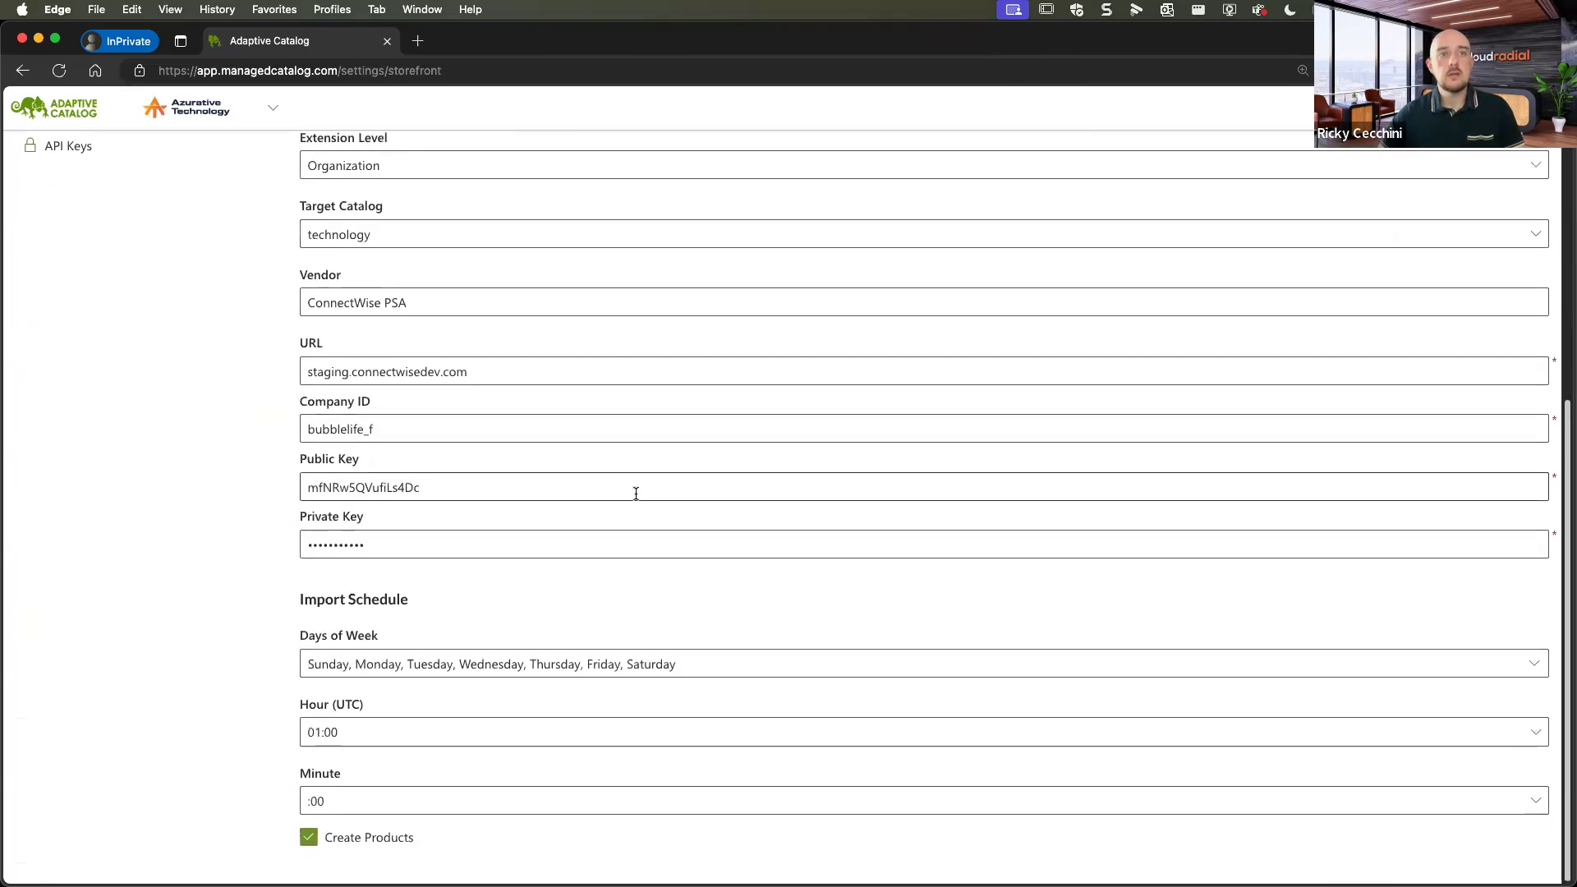
{"action": "scroll", "coordinate": [633, 500], "scroll_direction": "up", "scroll_amount": 1}
{"action": "scroll", "coordinate": [468, 619], "scroll_direction": "up", "scroll_amount": 3}
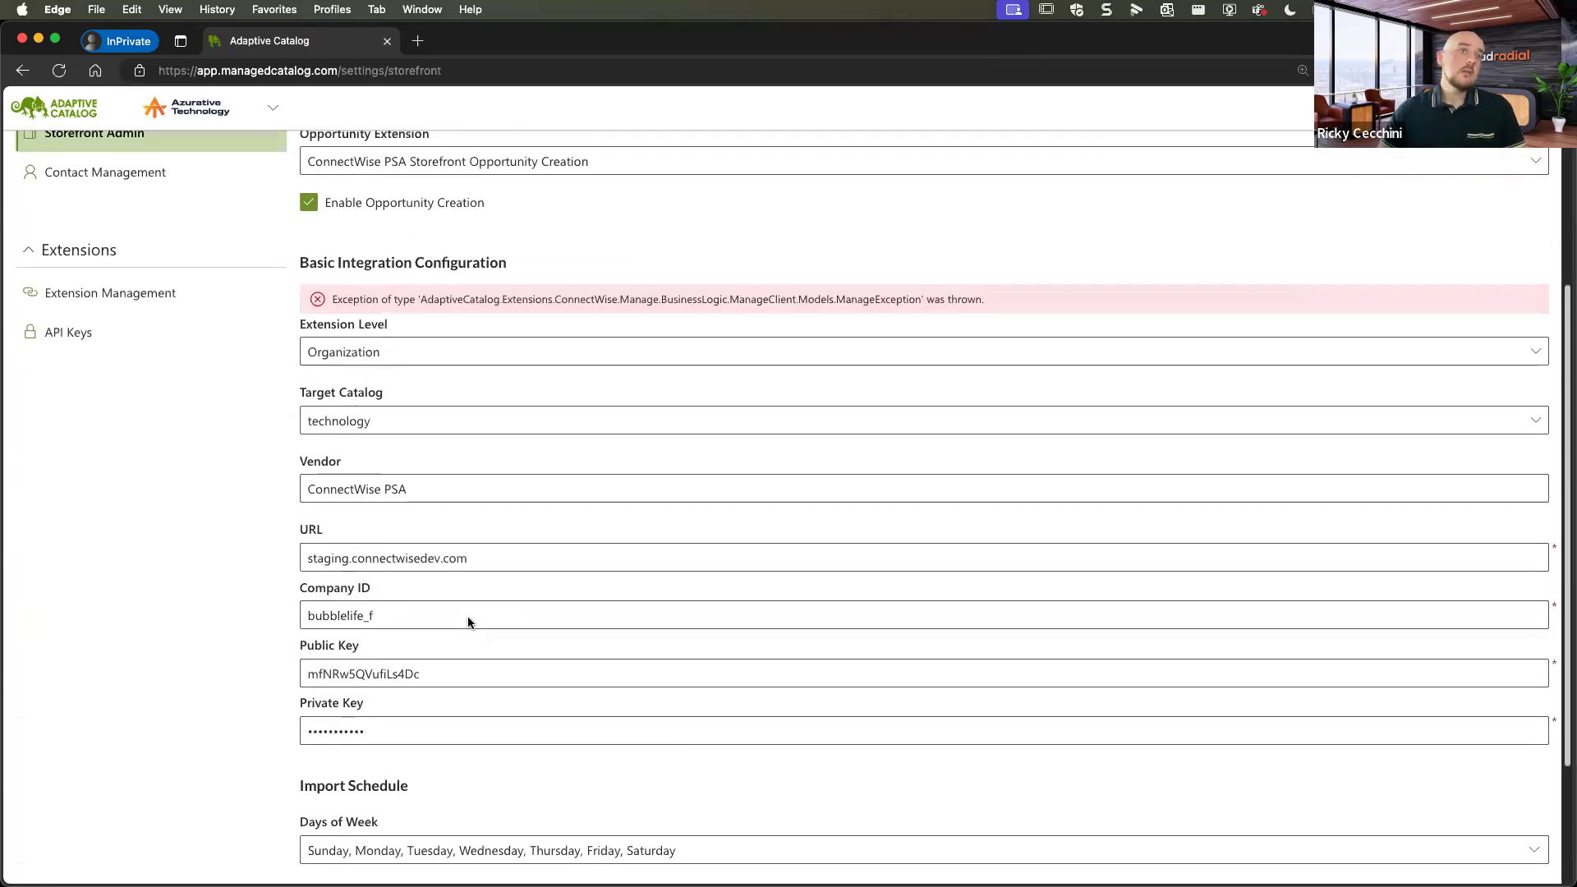
{"action": "scroll", "coordinate": [398, 652], "scroll_direction": "down", "scroll_amount": 2}
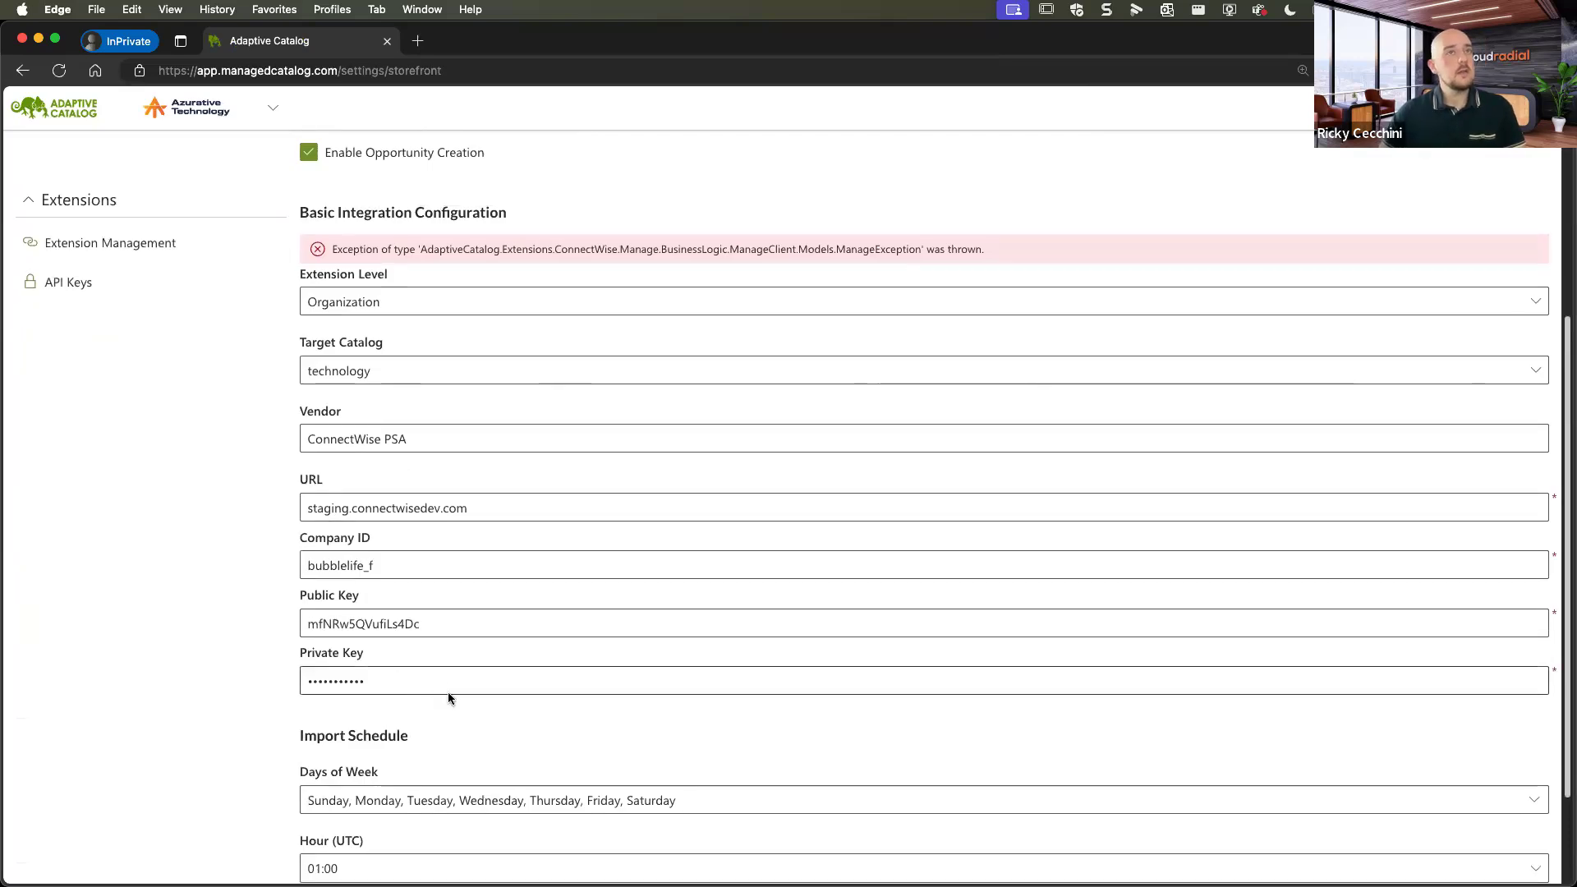
{"action": "scroll", "coordinate": [460, 696], "scroll_direction": "up", "scroll_amount": 1}
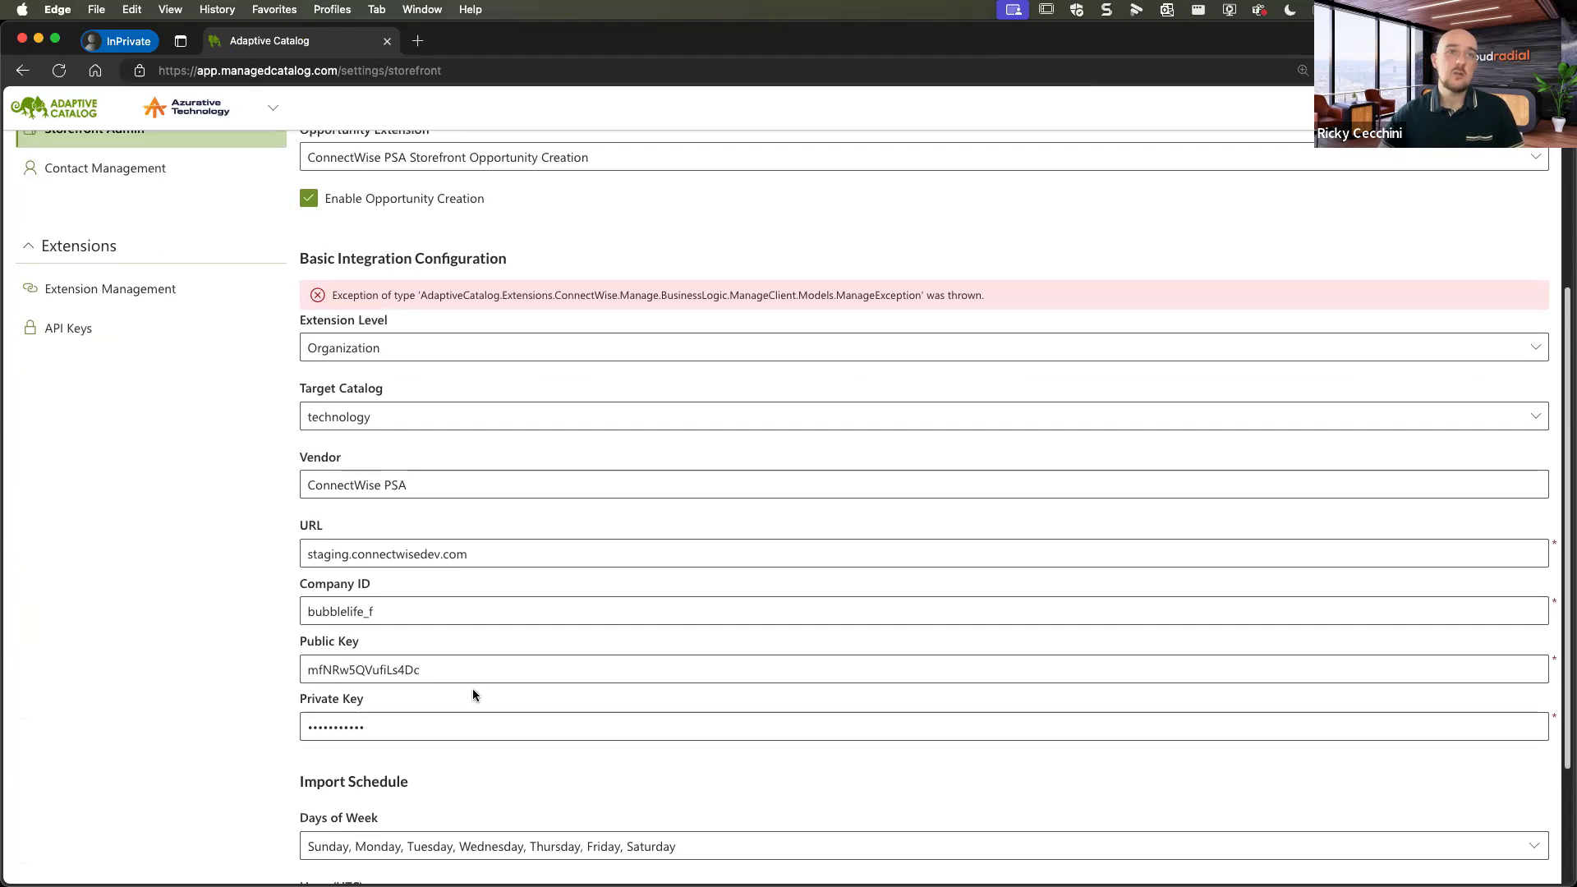
{"action": "scroll", "coordinate": [474, 682], "scroll_direction": "down", "scroll_amount": 3}
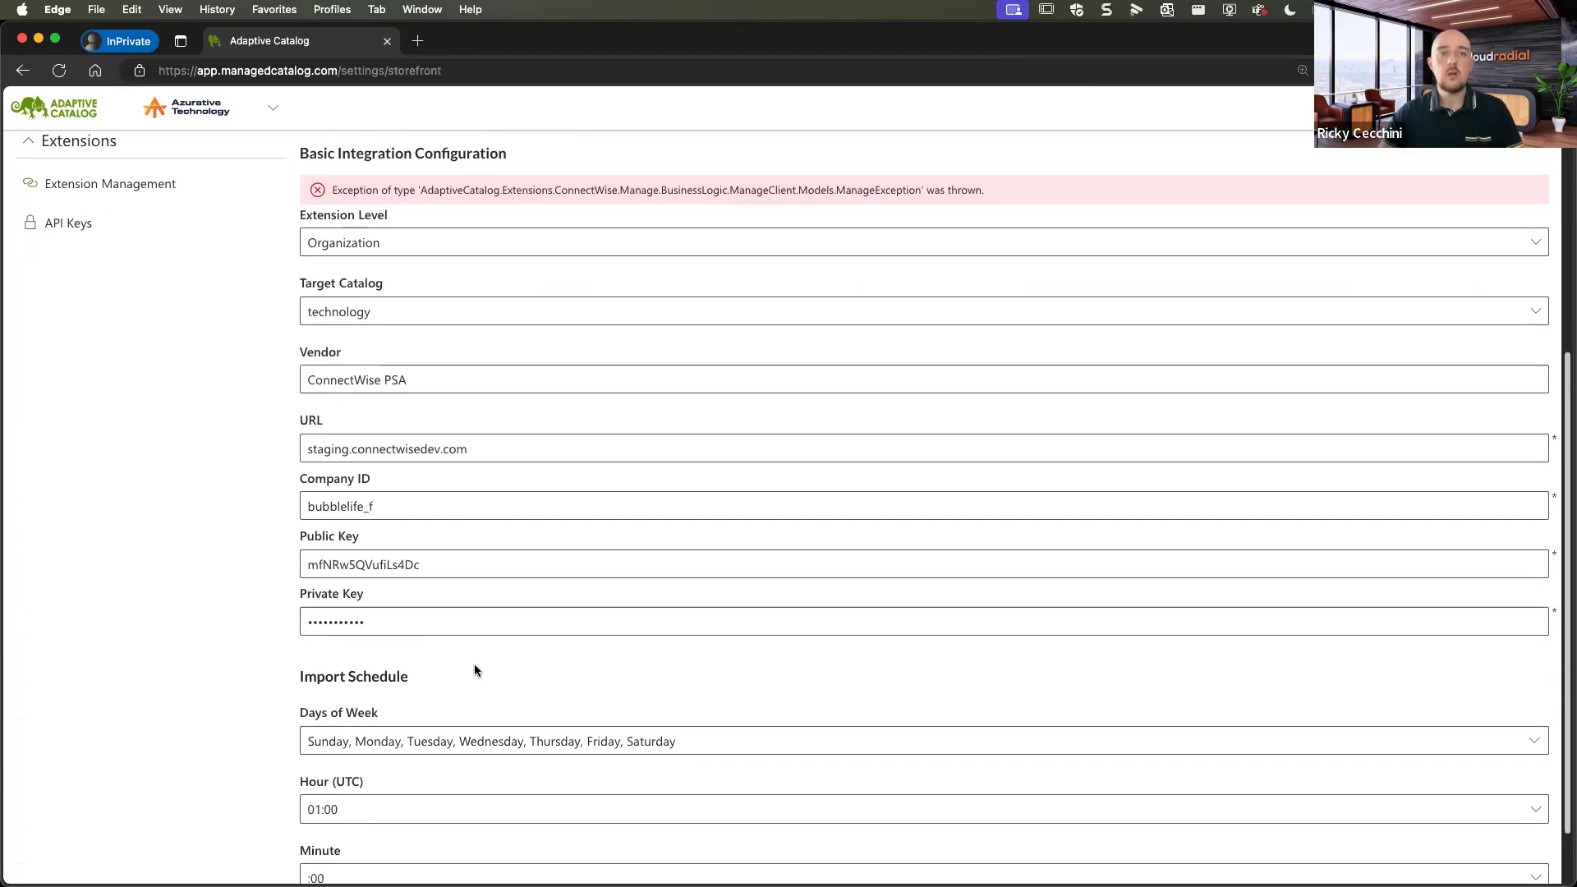
{"action": "scroll", "coordinate": [476, 667], "scroll_direction": "down", "scroll_amount": 1}
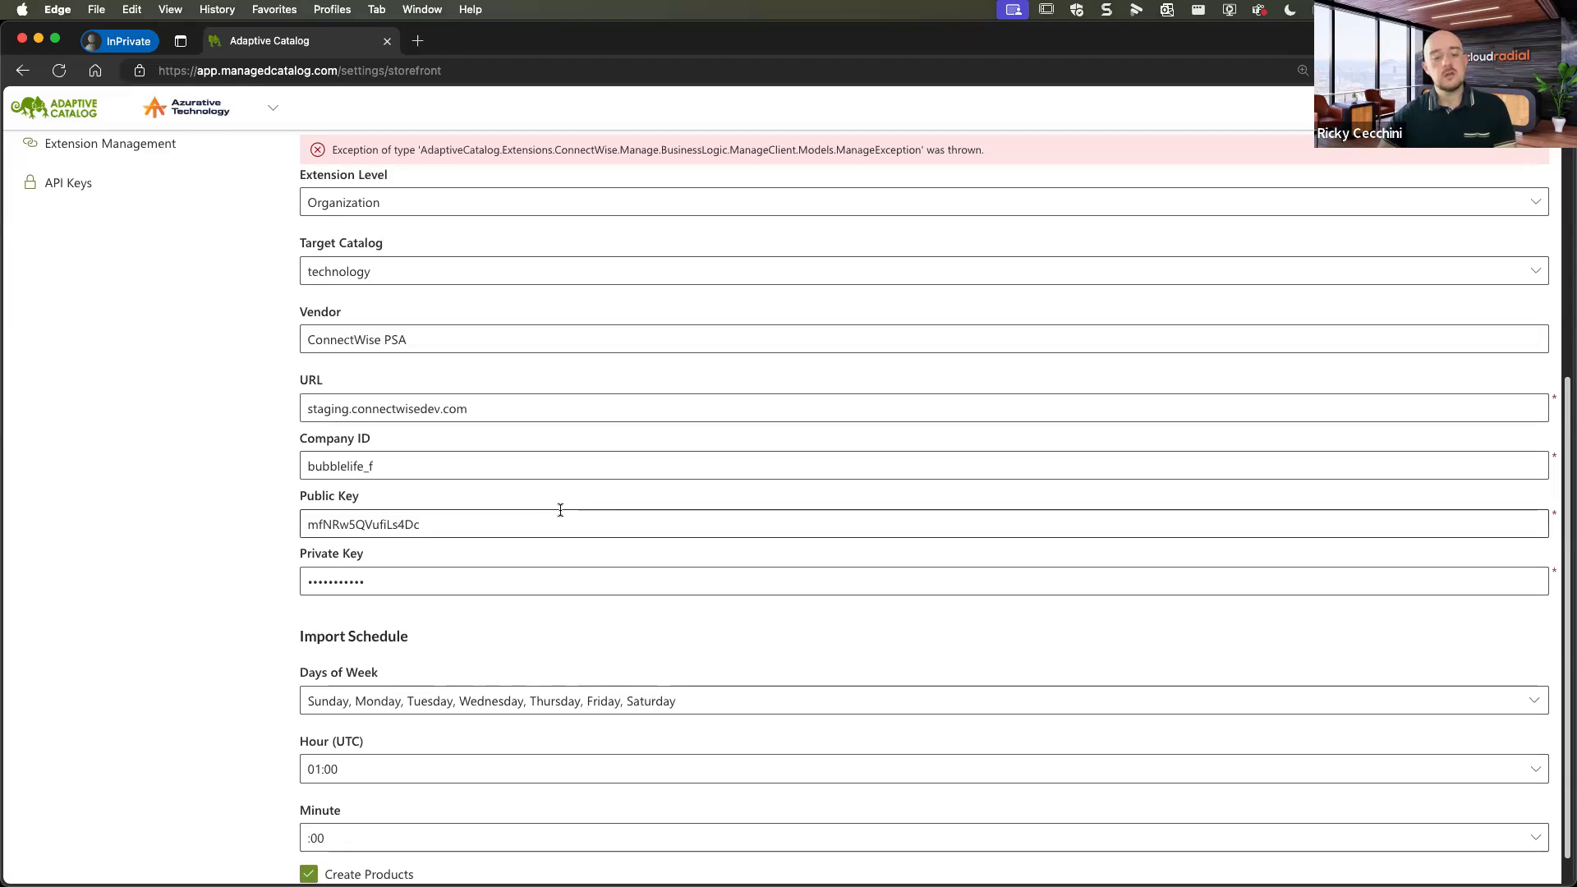
Return to the Lenovo search window and bring up the Azurative Technology Store home tab.
{"action": "key", "text": "ctrl+Up"}
{"action": "left_click", "coordinate": [567, 342]}
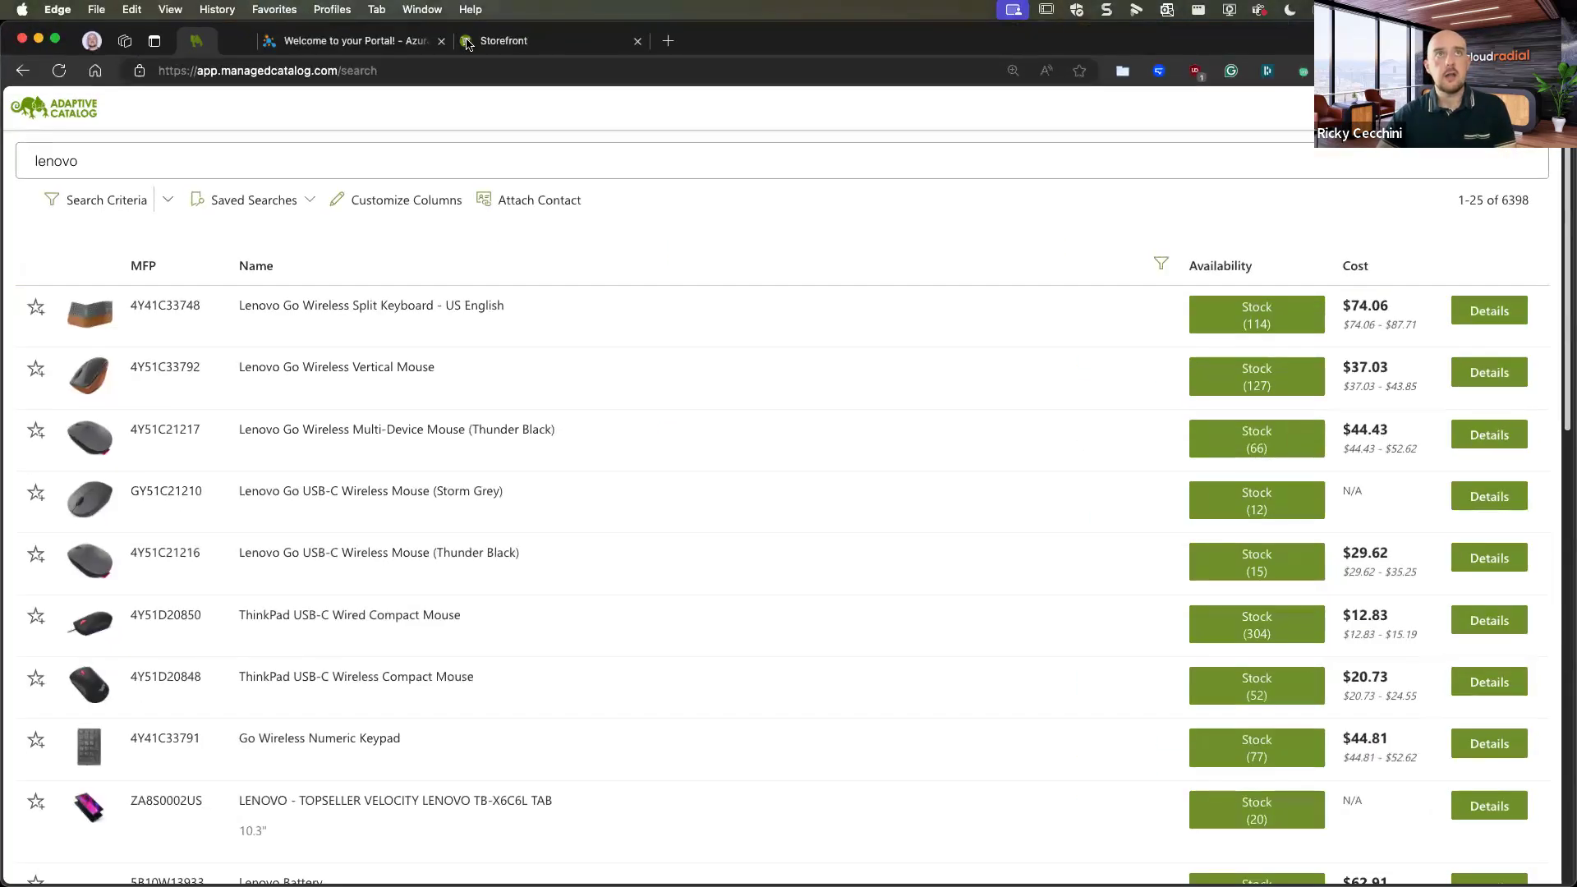
{"action": "left_click", "coordinate": [466, 43]}
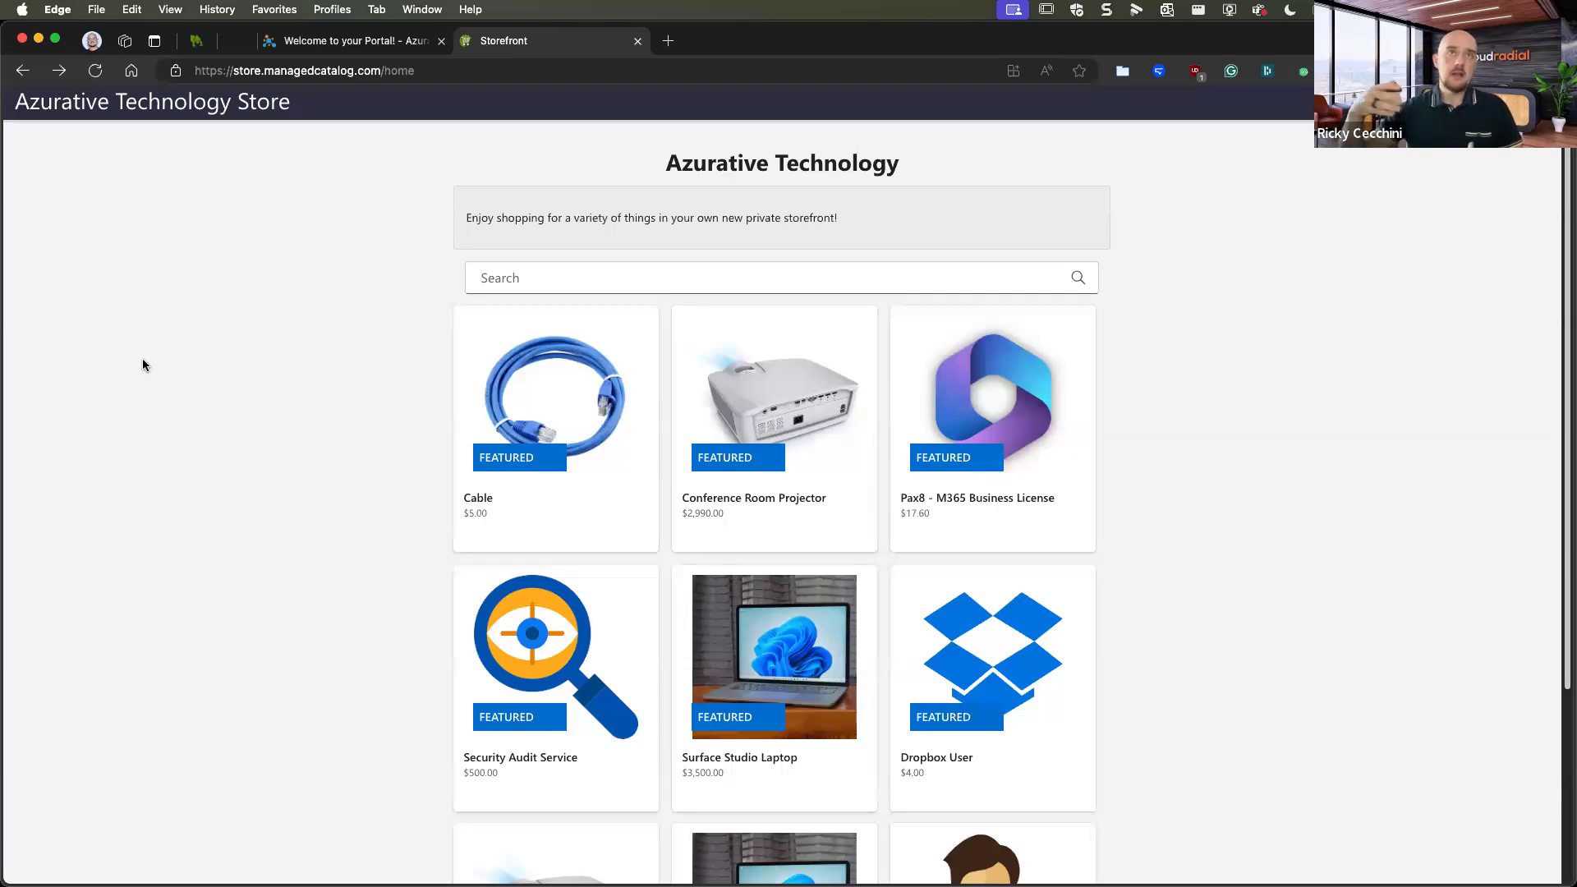
Switch to the 'Welcome to your Portal!' tab and expand Account in the sidebar.
{"action": "left_click", "coordinate": [372, 37]}
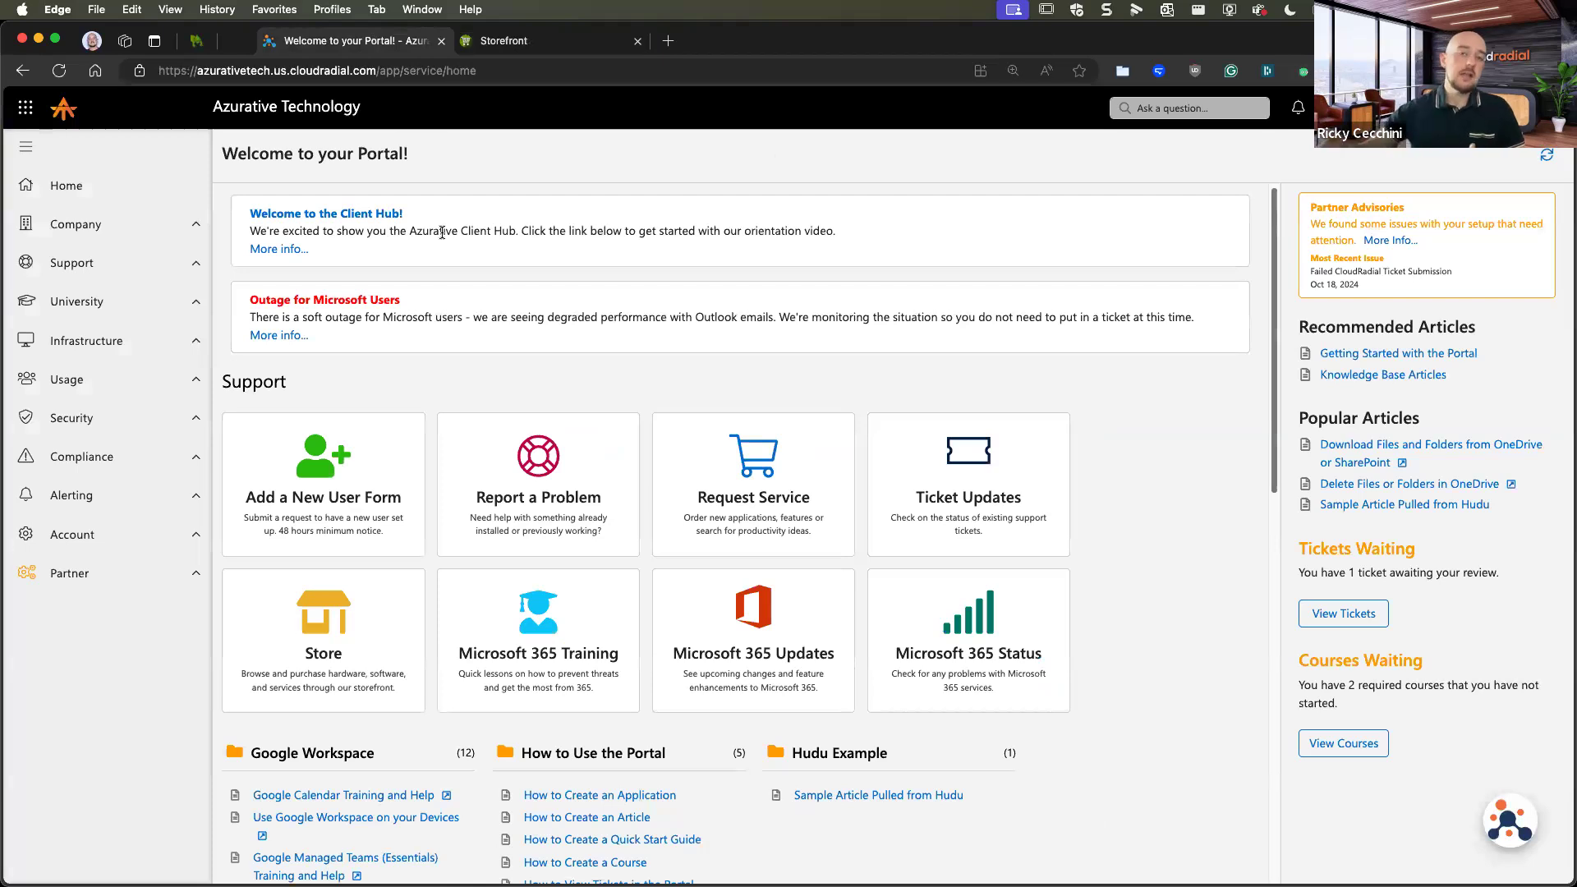
{"action": "left_click", "coordinate": [156, 542]}
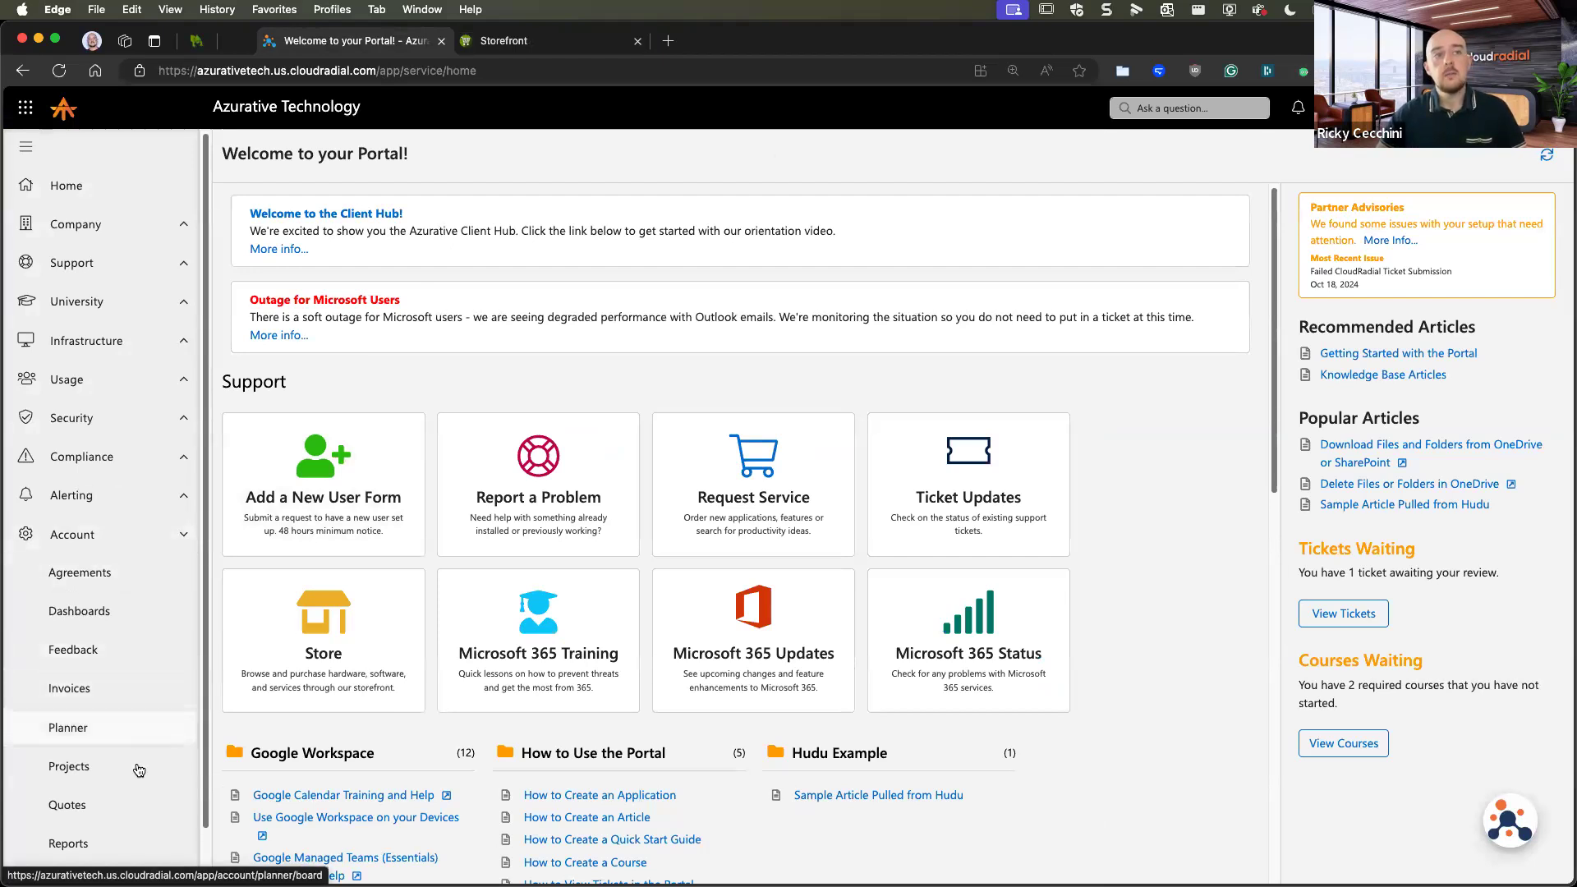
Open Quotes and review both NEW Storefront Opportunity quotes, closing each quote panel.
{"action": "left_click", "coordinate": [137, 810]}
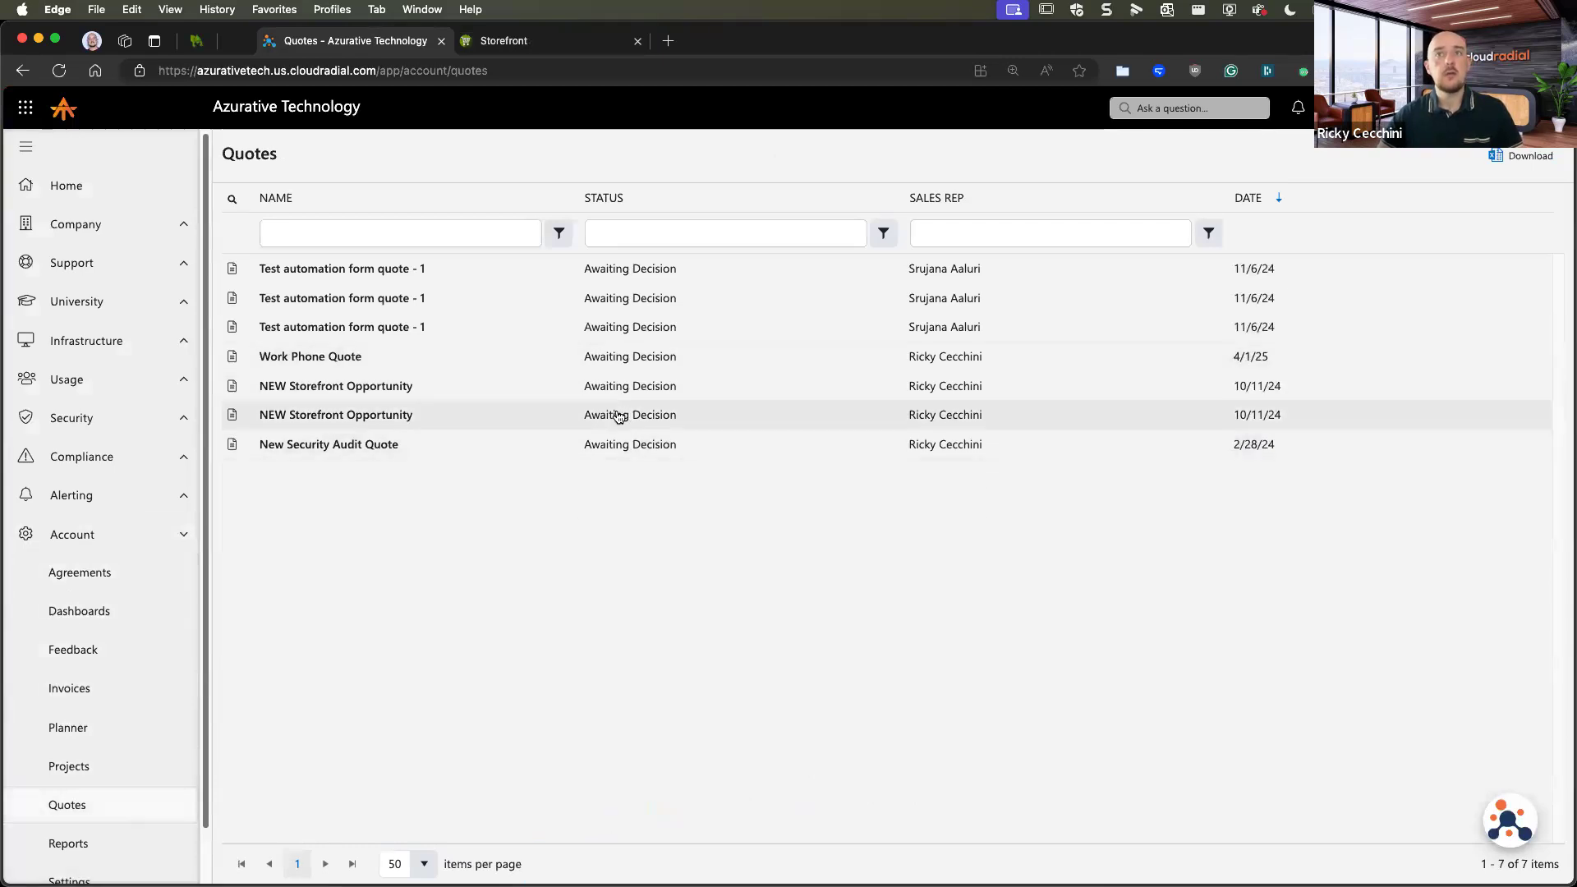
{"action": "left_click", "coordinate": [519, 392]}
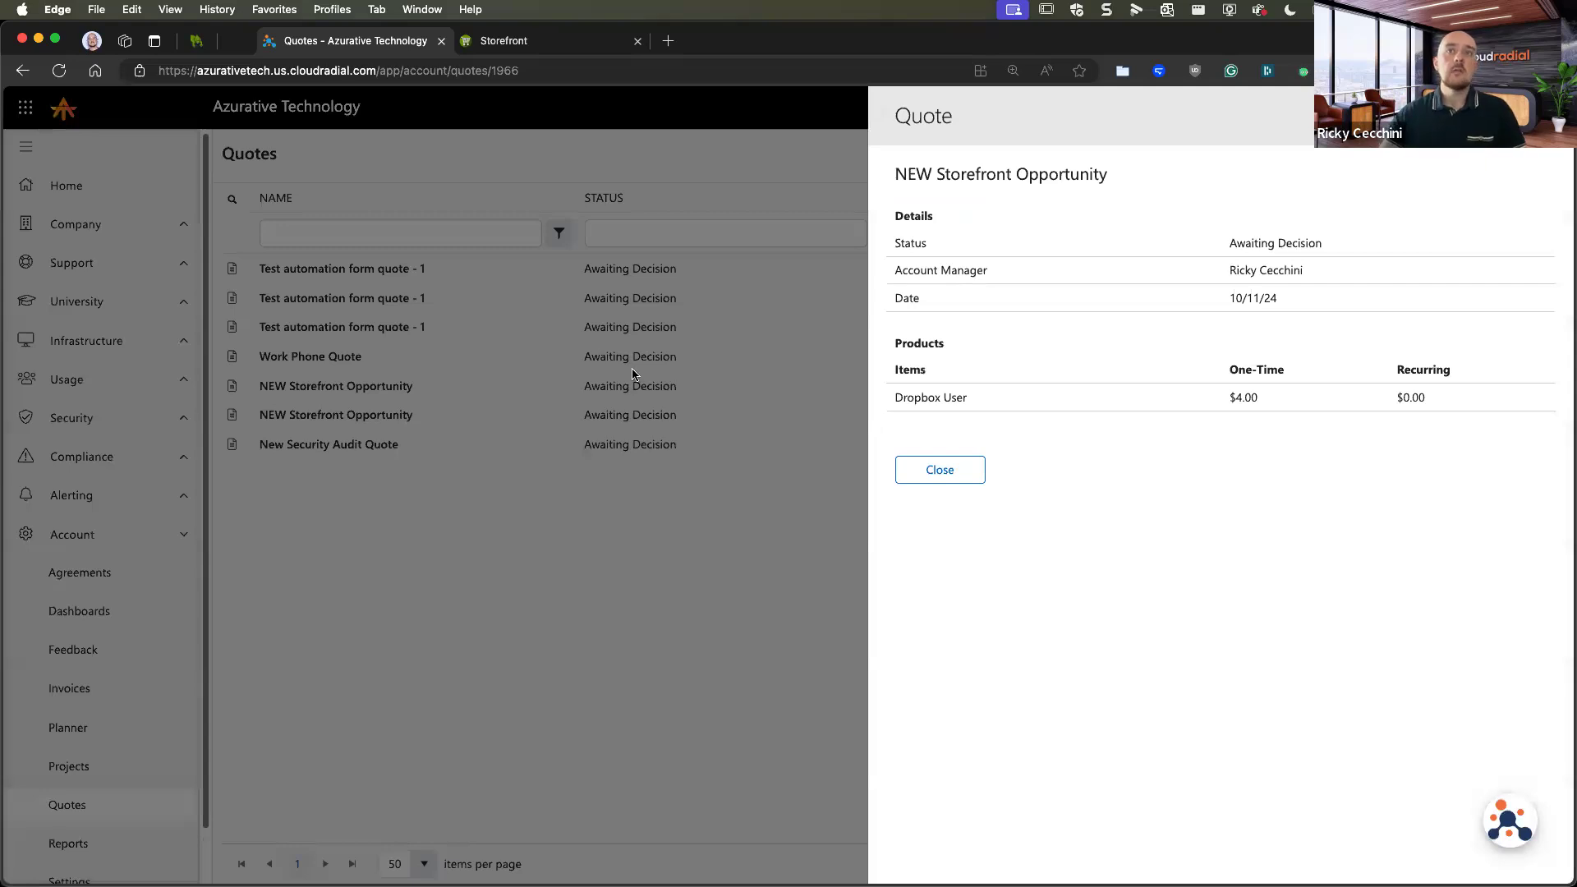
{"action": "left_click", "coordinate": [969, 474]}
{"action": "left_click", "coordinate": [856, 411]}
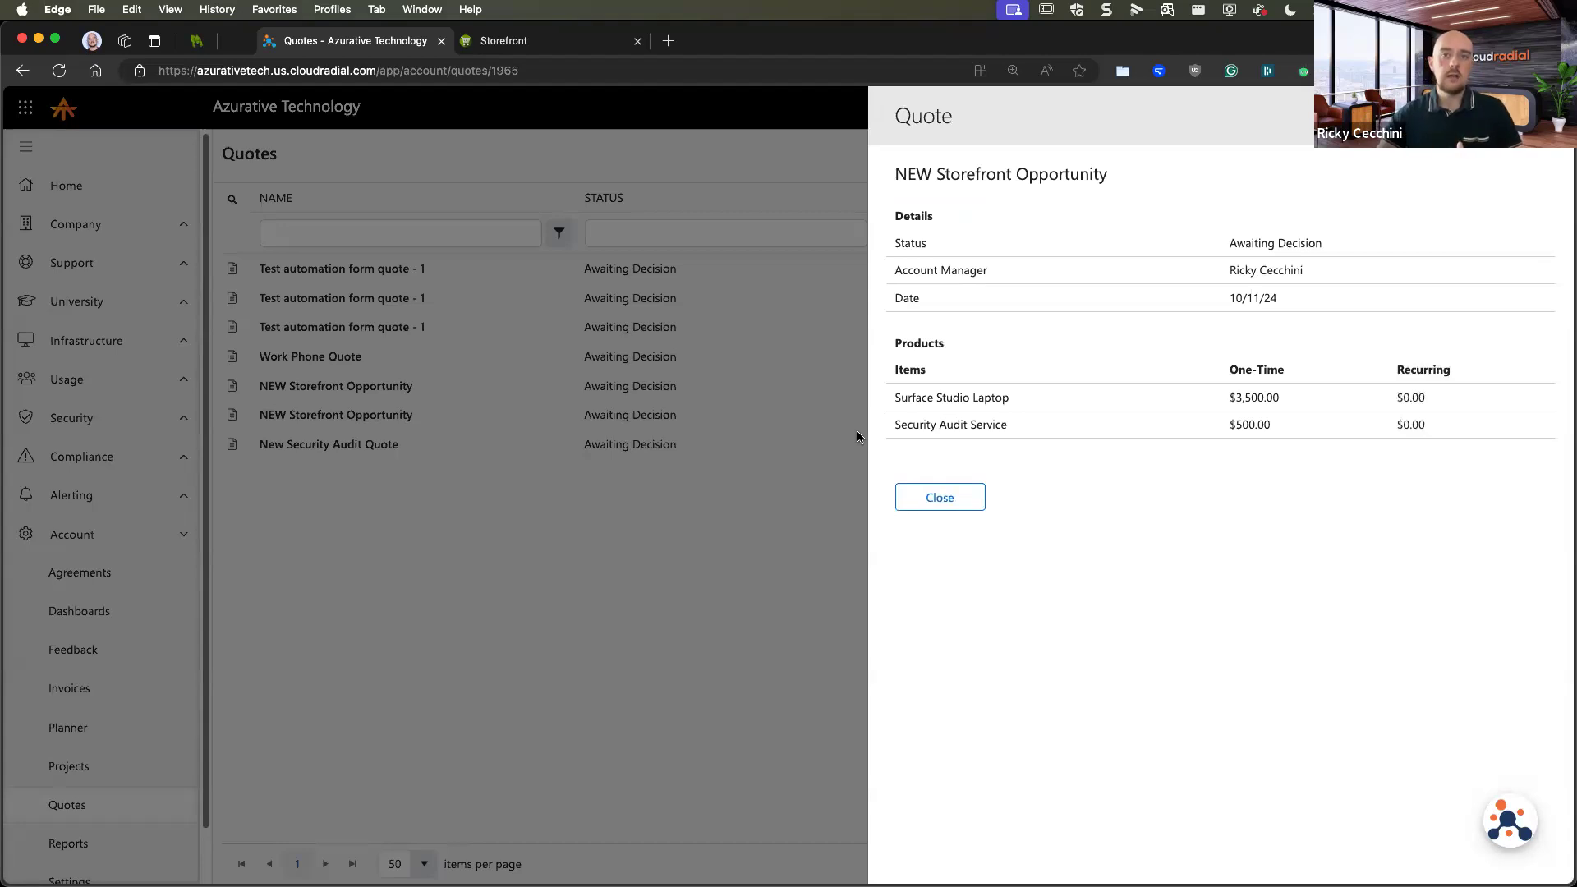
{"action": "left_click", "coordinate": [959, 495]}
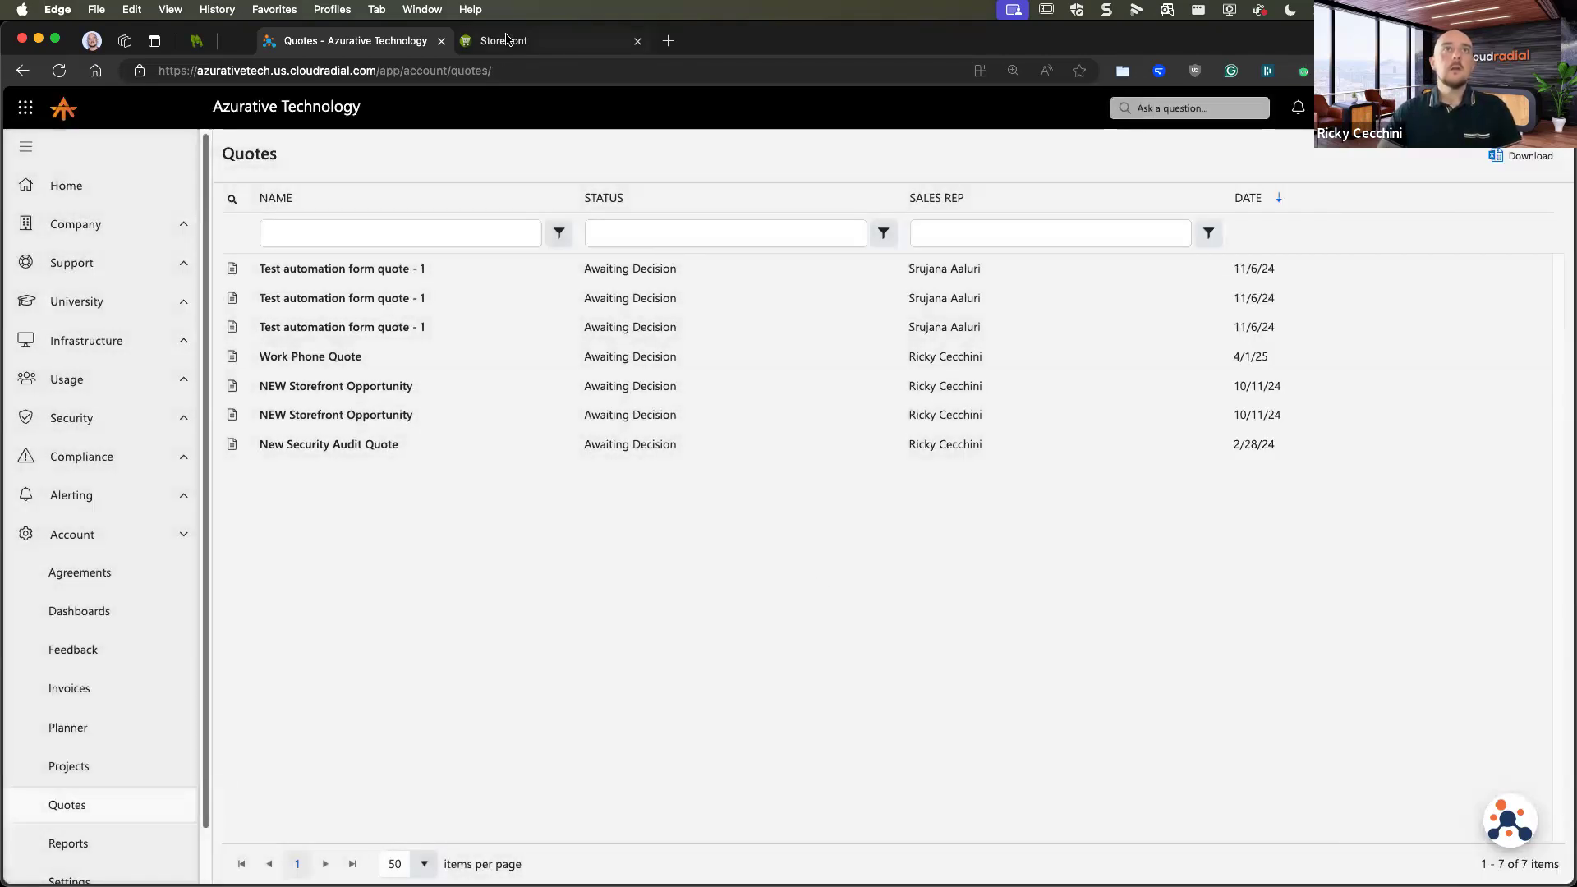
{"action": "left_click", "coordinate": [506, 39]}
Switch to the Adaptive Catalog settings window and go back a page.
{"action": "key", "text": "ctrl+Up"}
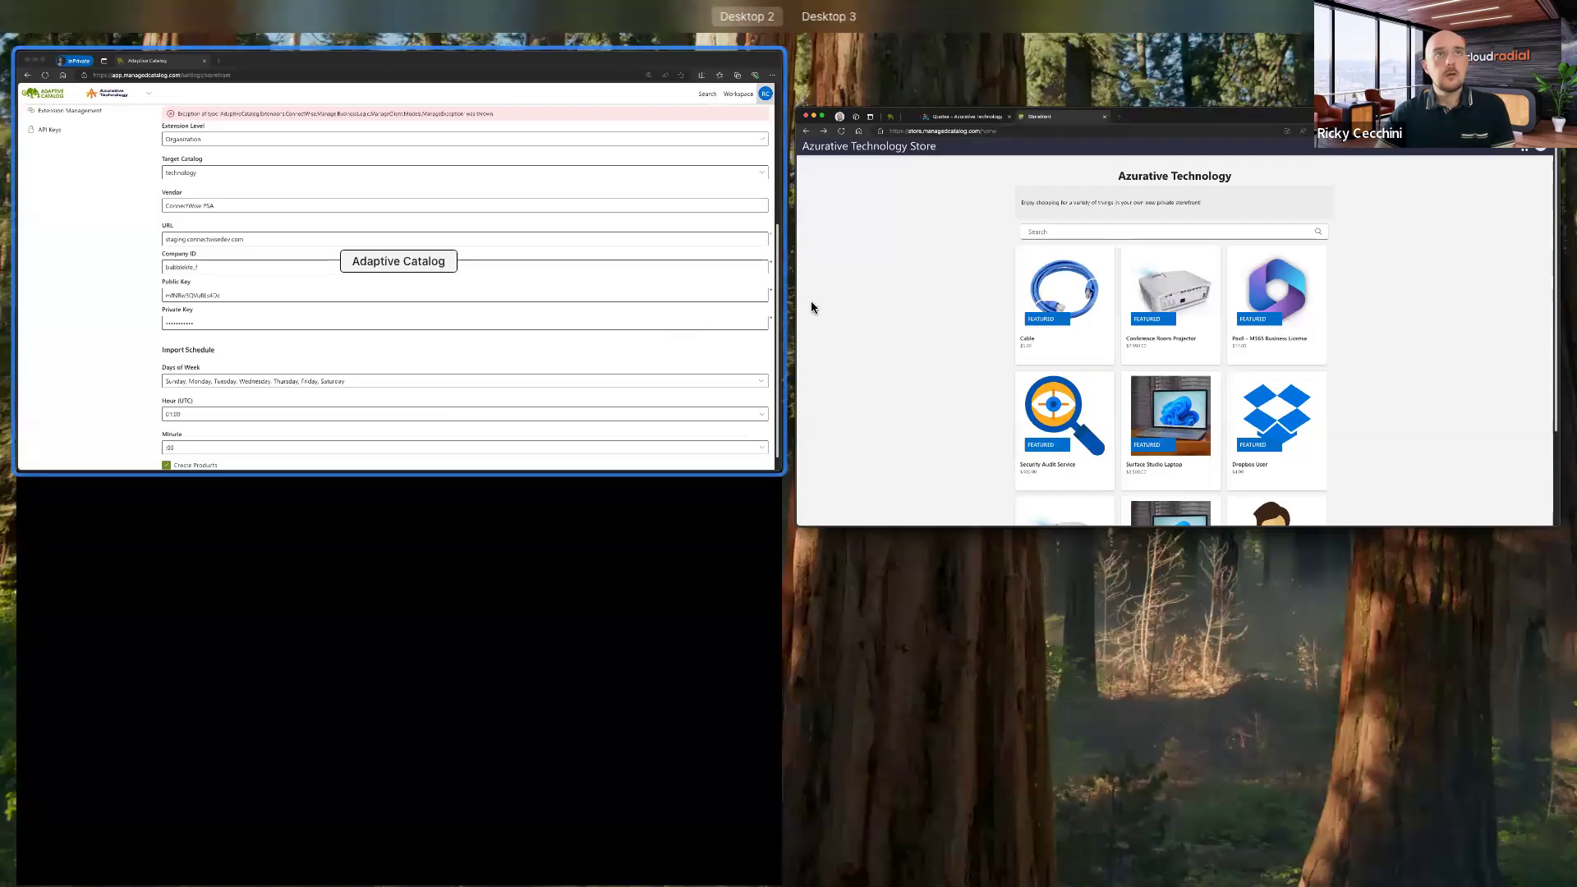
{"action": "left_click", "coordinate": [736, 259]}
{"action": "scroll", "coordinate": [1273, 297], "scroll_direction": "up", "scroll_amount": 2}
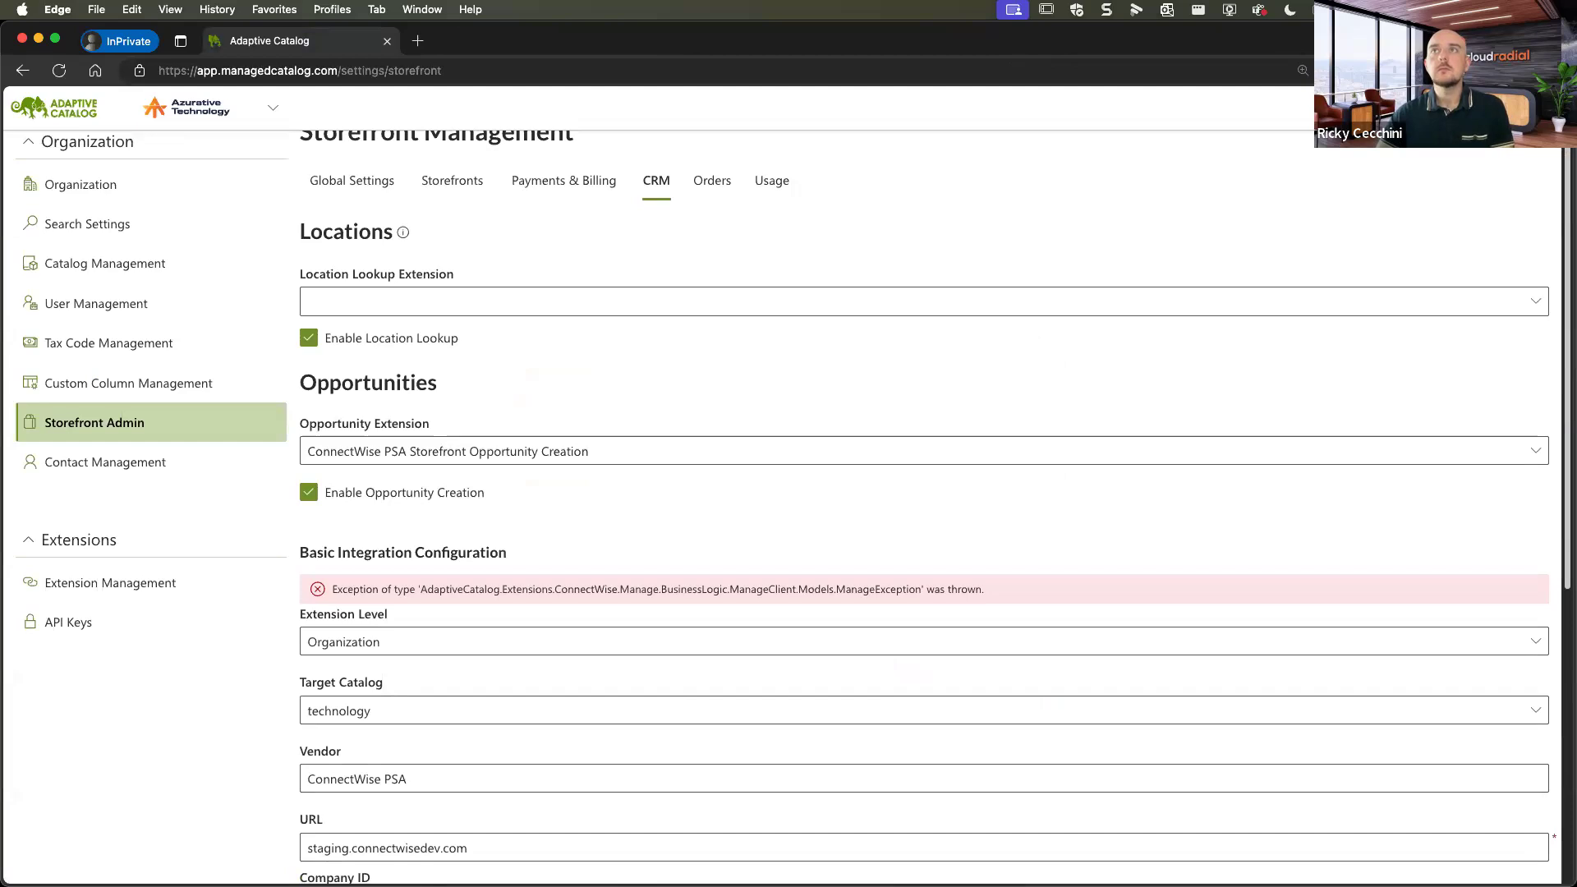
{"action": "key", "text": "super+bracketleft"}
Open Settings > Extension Management, showing the installed ConnectWise PSA Extensions.
{"action": "left_click", "coordinate": [1540, 107]}
{"action": "left_click", "coordinate": [1458, 140]}
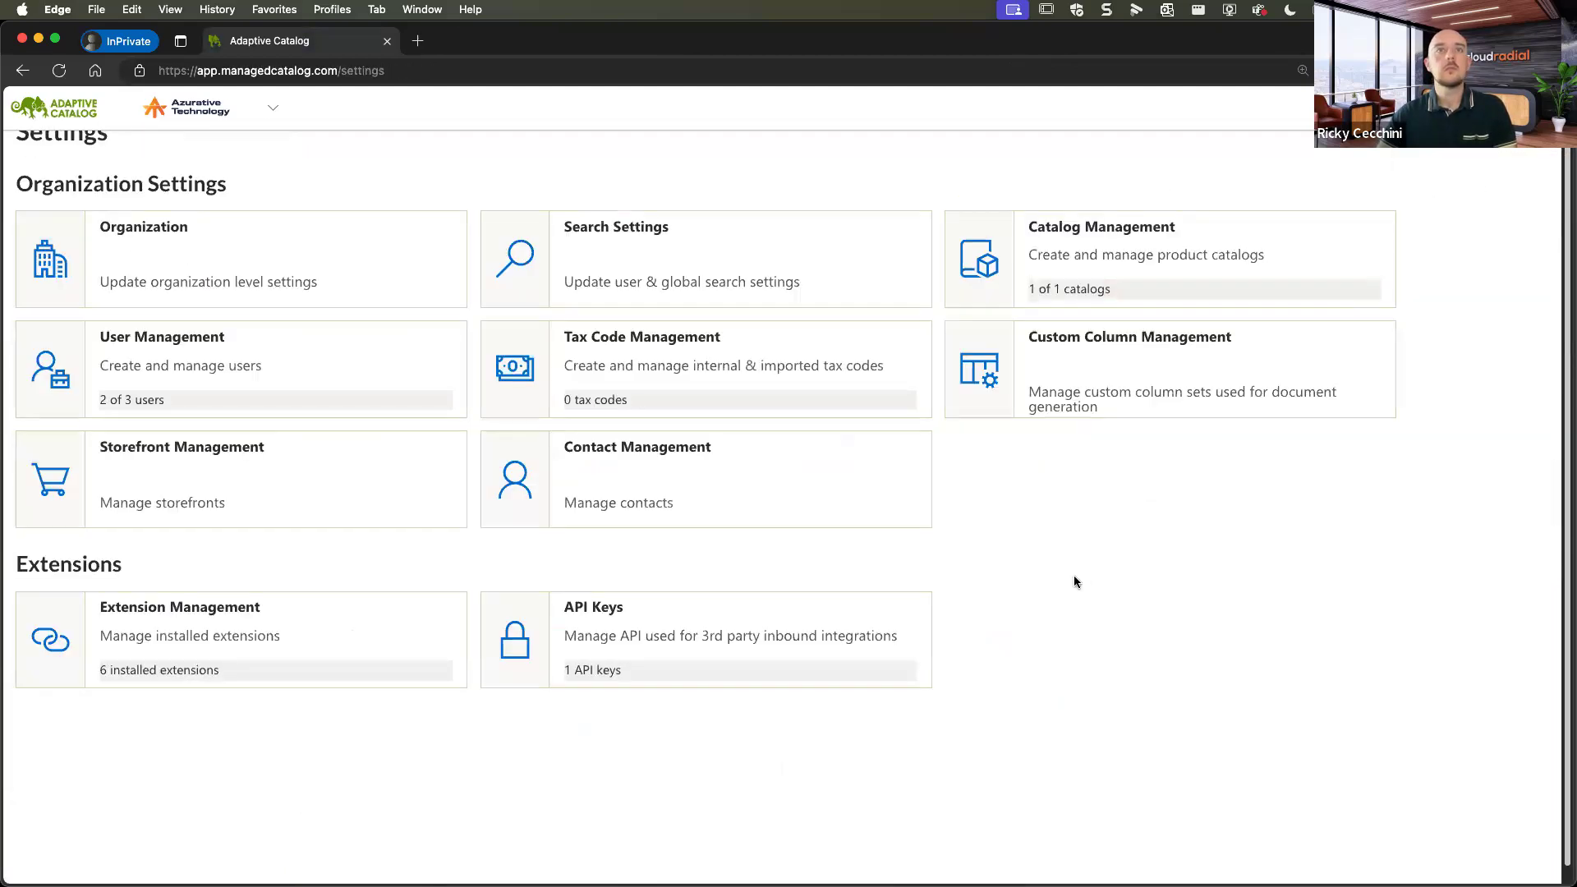
{"action": "scroll", "coordinate": [1073, 575], "scroll_direction": "up", "scroll_amount": 1}
{"action": "scroll", "coordinate": [1067, 567], "scroll_direction": "down", "scroll_amount": 1}
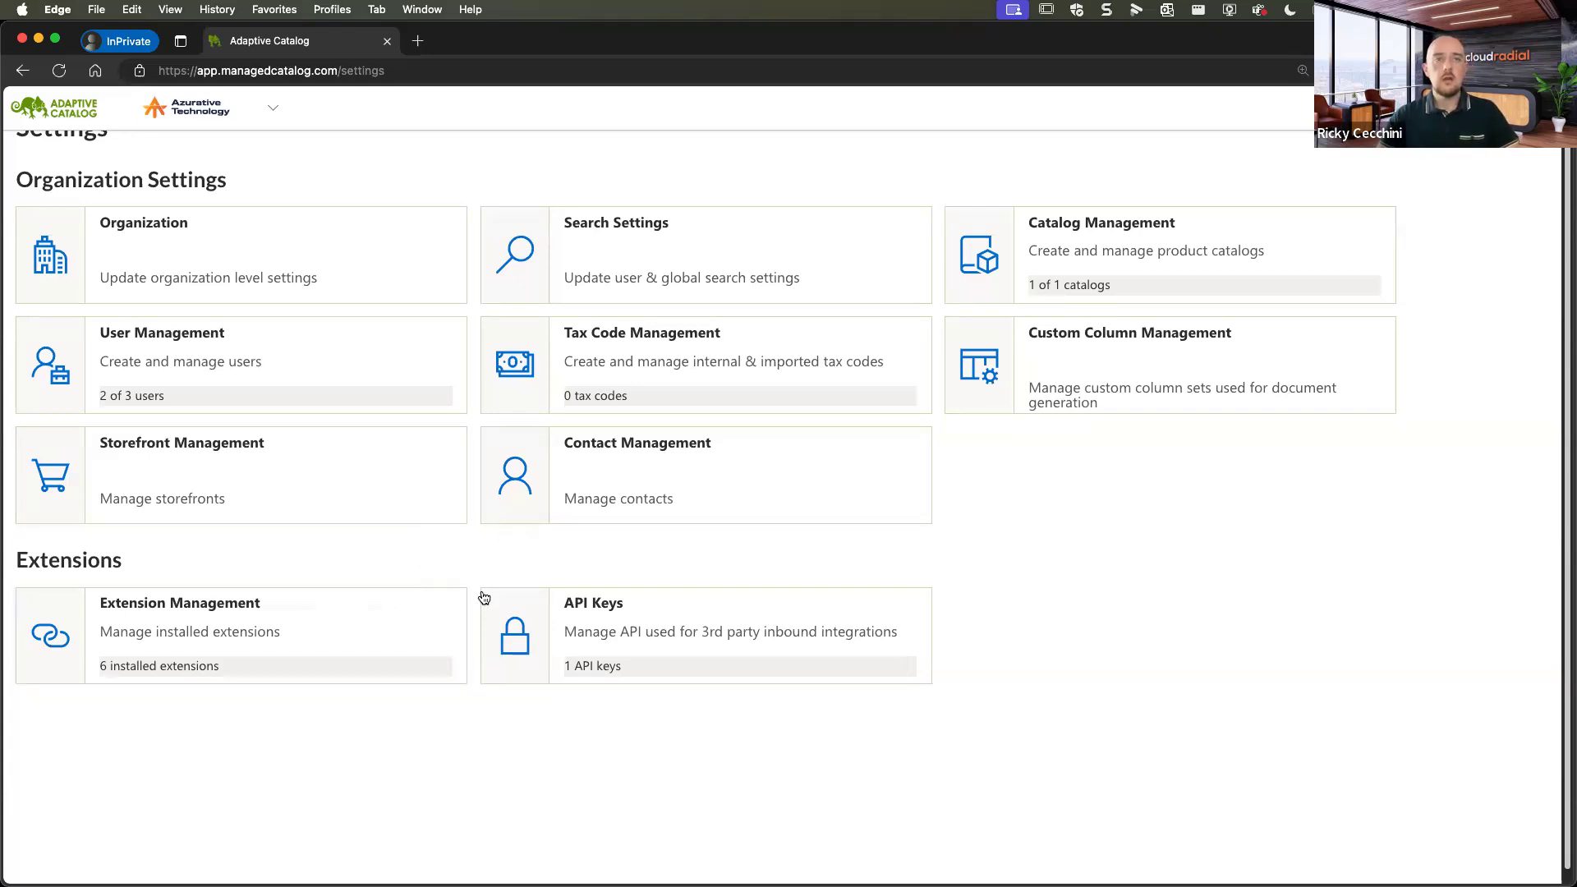
{"action": "left_click", "coordinate": [455, 606]}
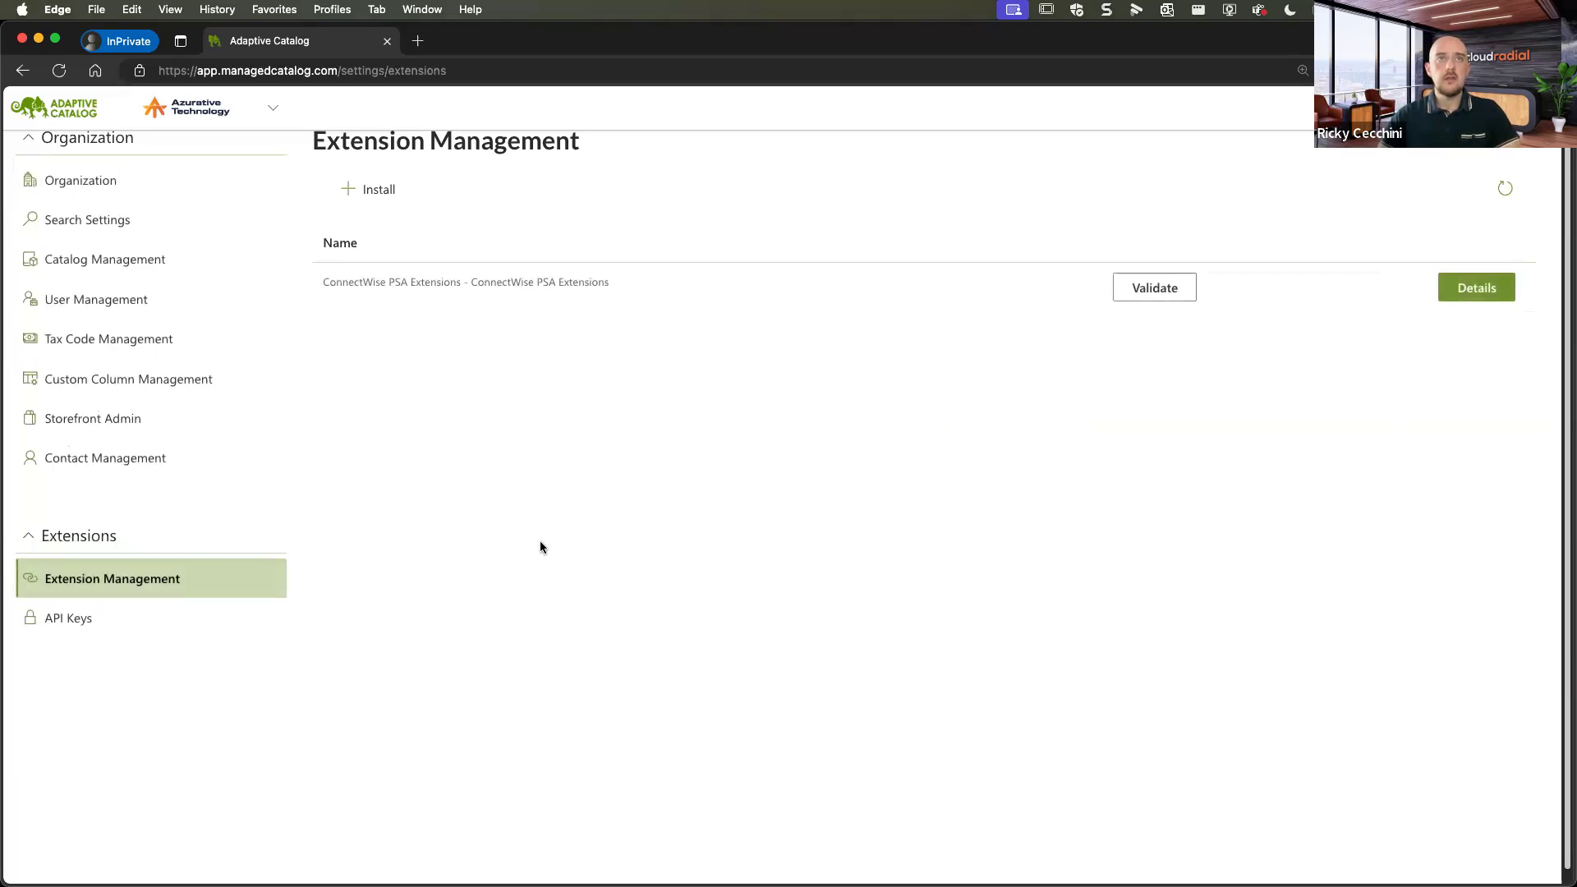
{"action": "left_click", "coordinate": [370, 189]}
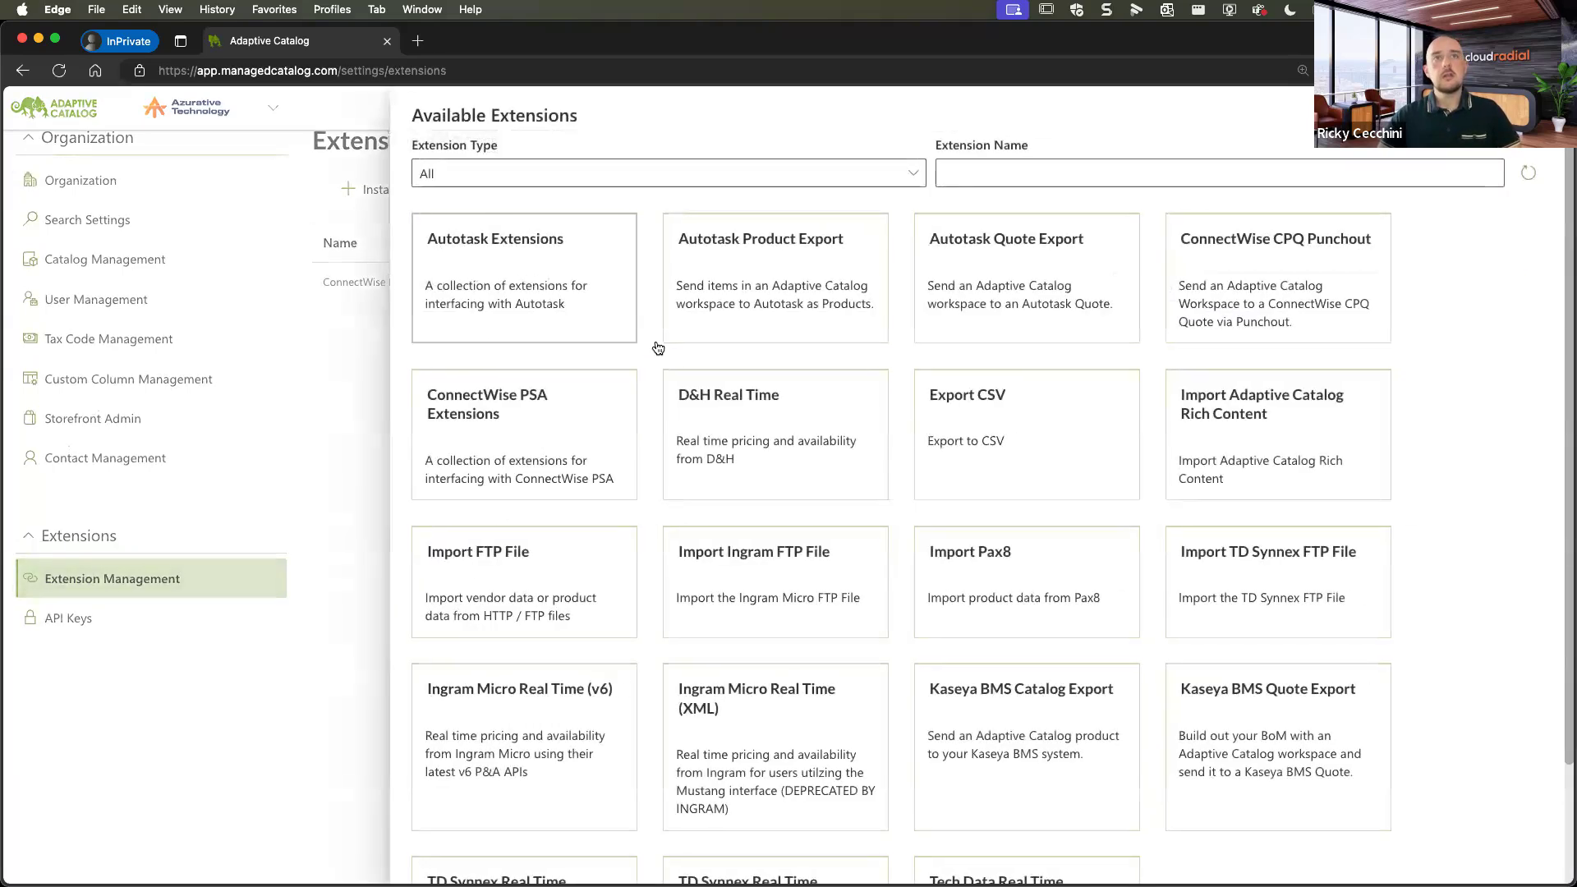
{"action": "scroll", "coordinate": [712, 400], "scroll_direction": "down", "scroll_amount": 2}
{"action": "scroll", "coordinate": [712, 400], "scroll_direction": "down", "scroll_amount": 2}
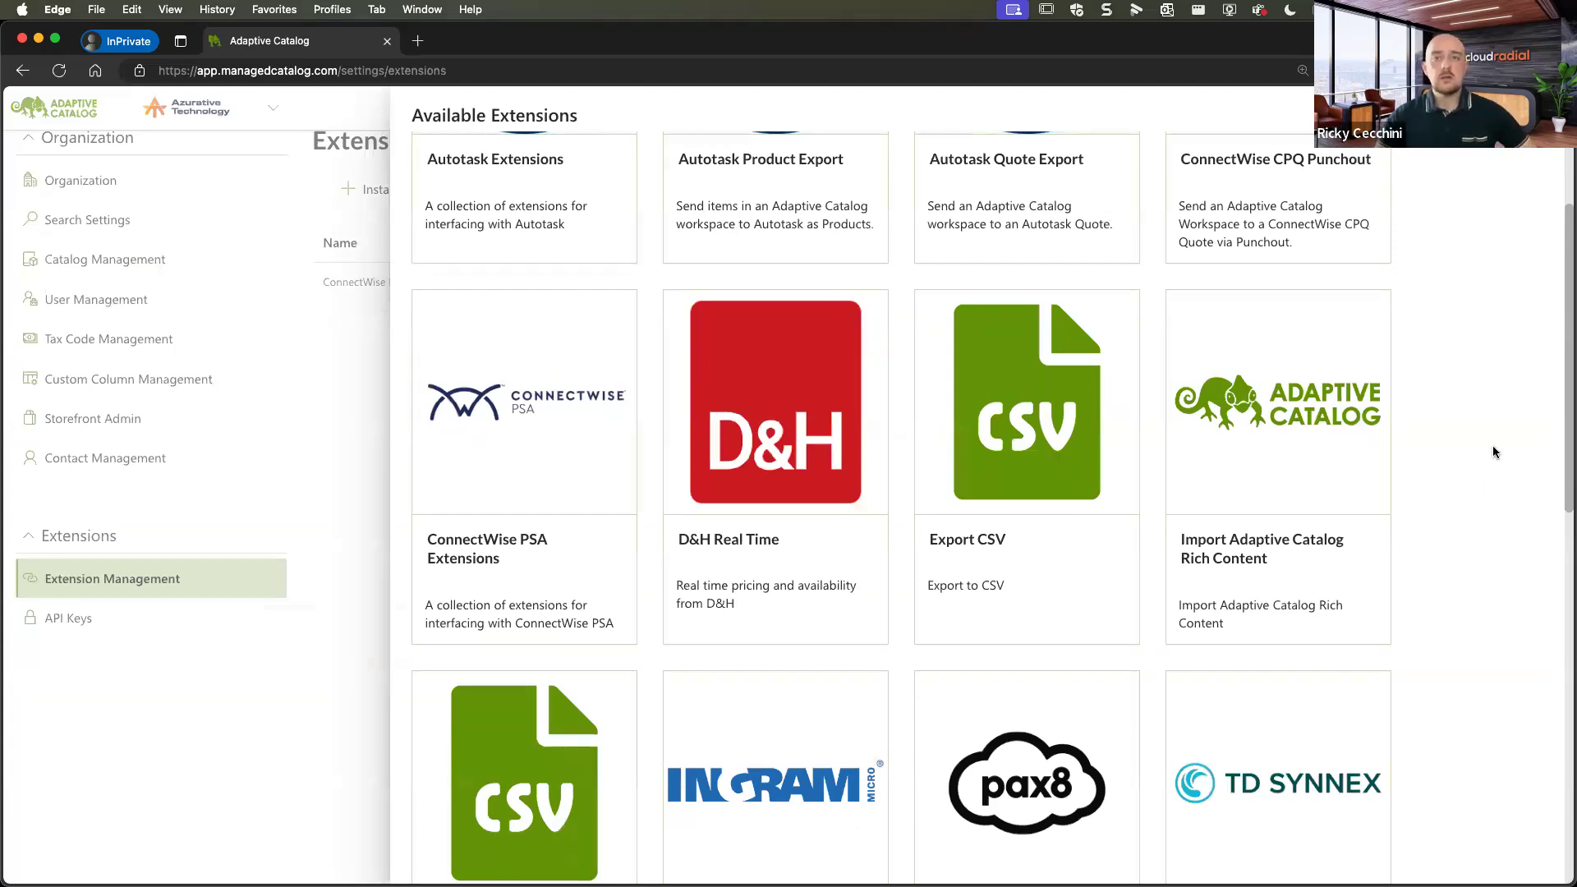
{"action": "scroll", "coordinate": [1486, 468], "scroll_direction": "down", "scroll_amount": 5}
{"action": "scroll", "coordinate": [1483, 448], "scroll_direction": "down", "scroll_amount": 3}
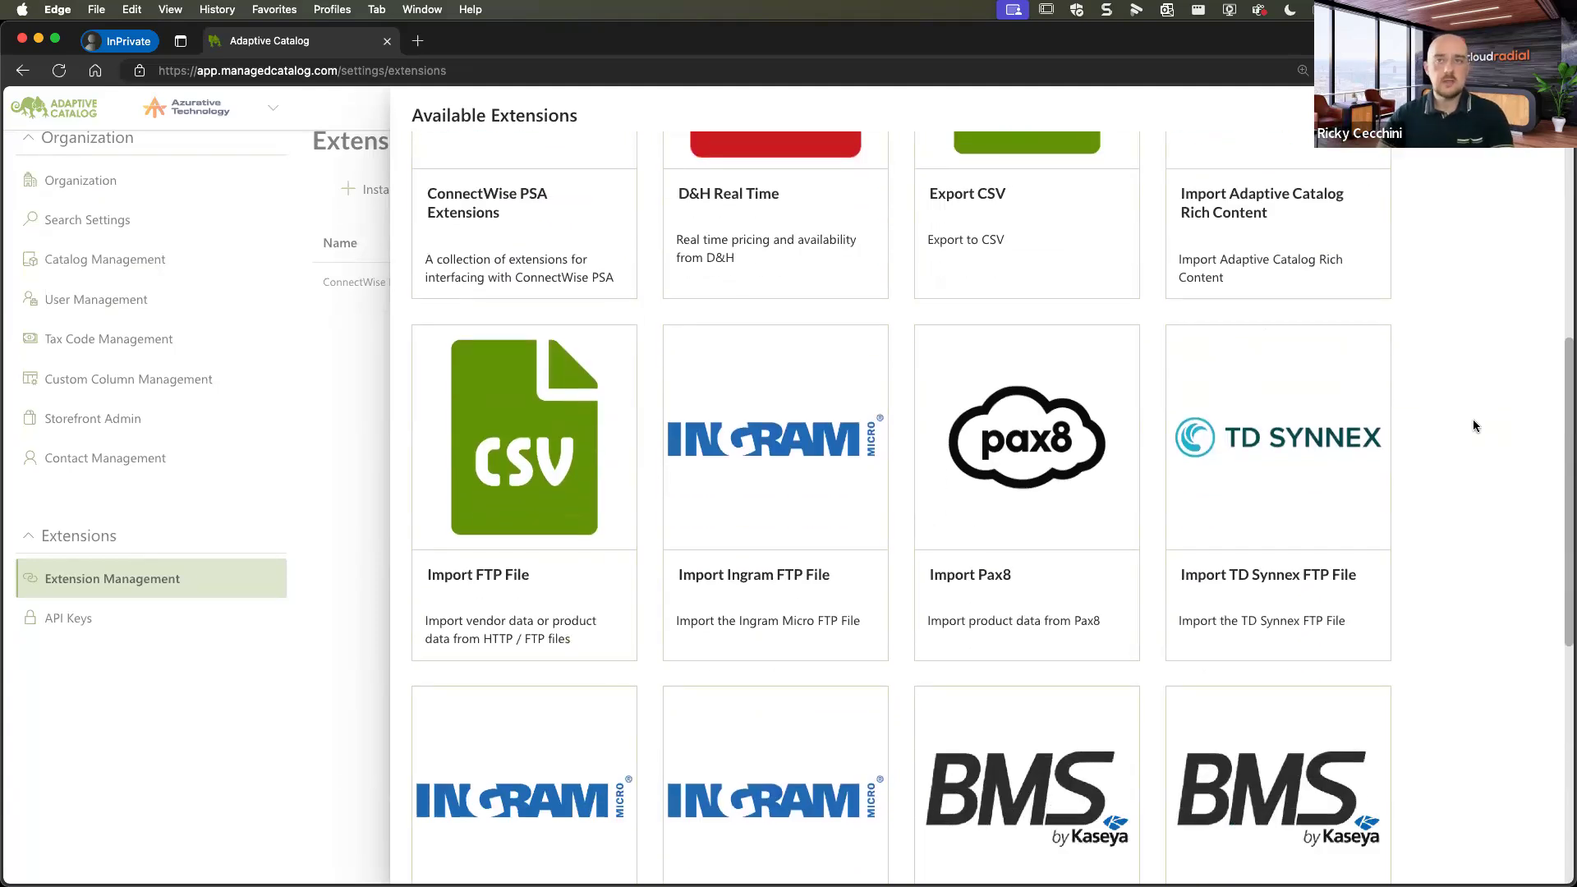
{"action": "scroll", "coordinate": [1476, 424], "scroll_direction": "up", "scroll_amount": 8}
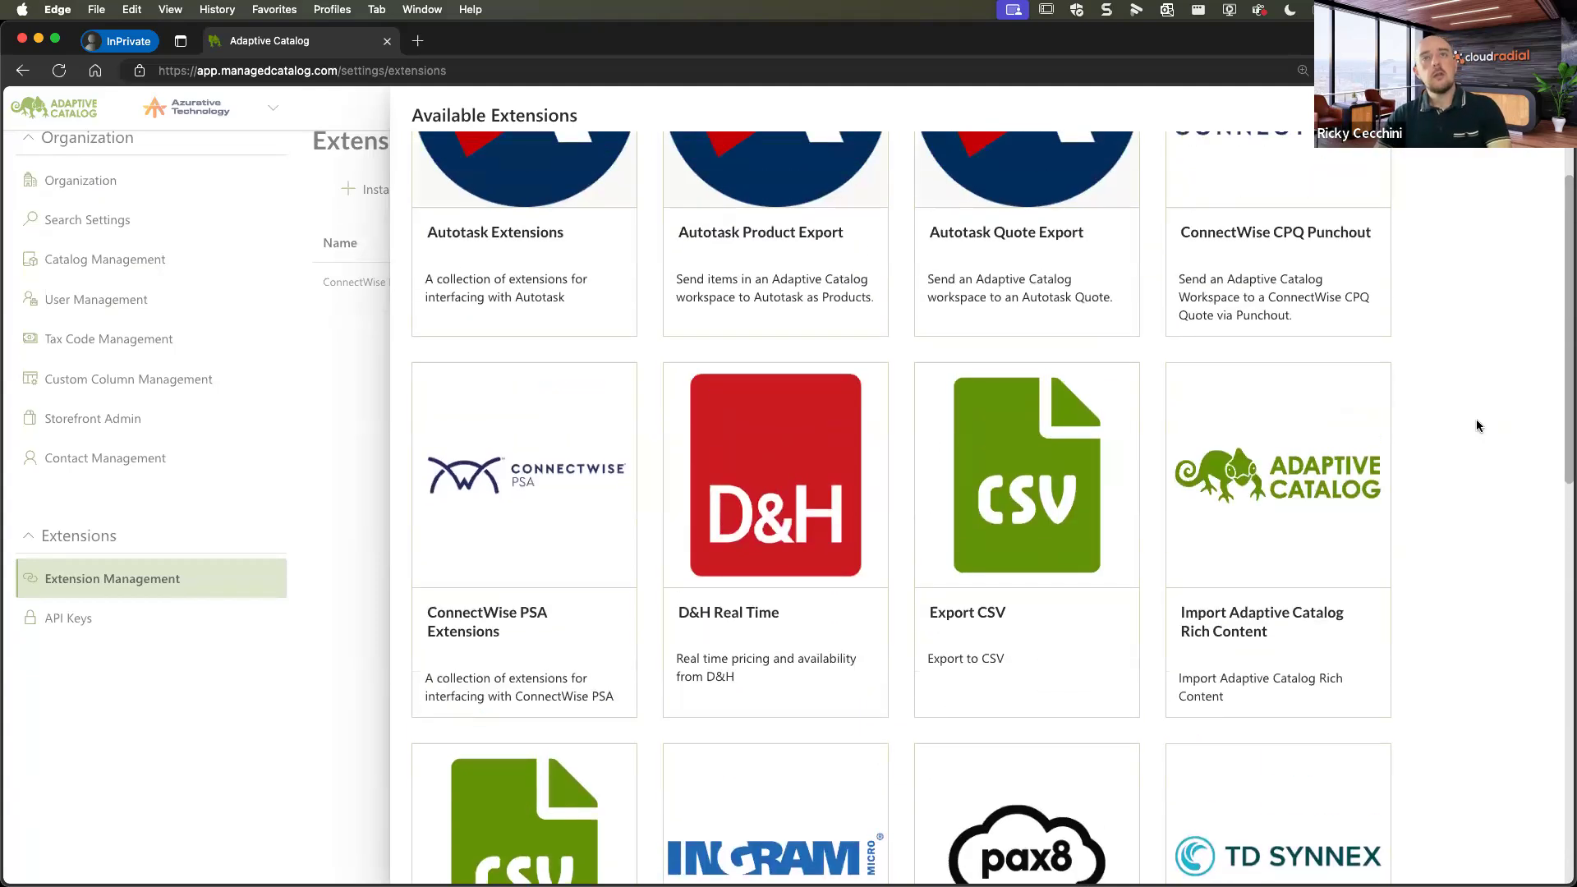
{"action": "scroll", "coordinate": [1473, 429], "scroll_direction": "down", "scroll_amount": 6}
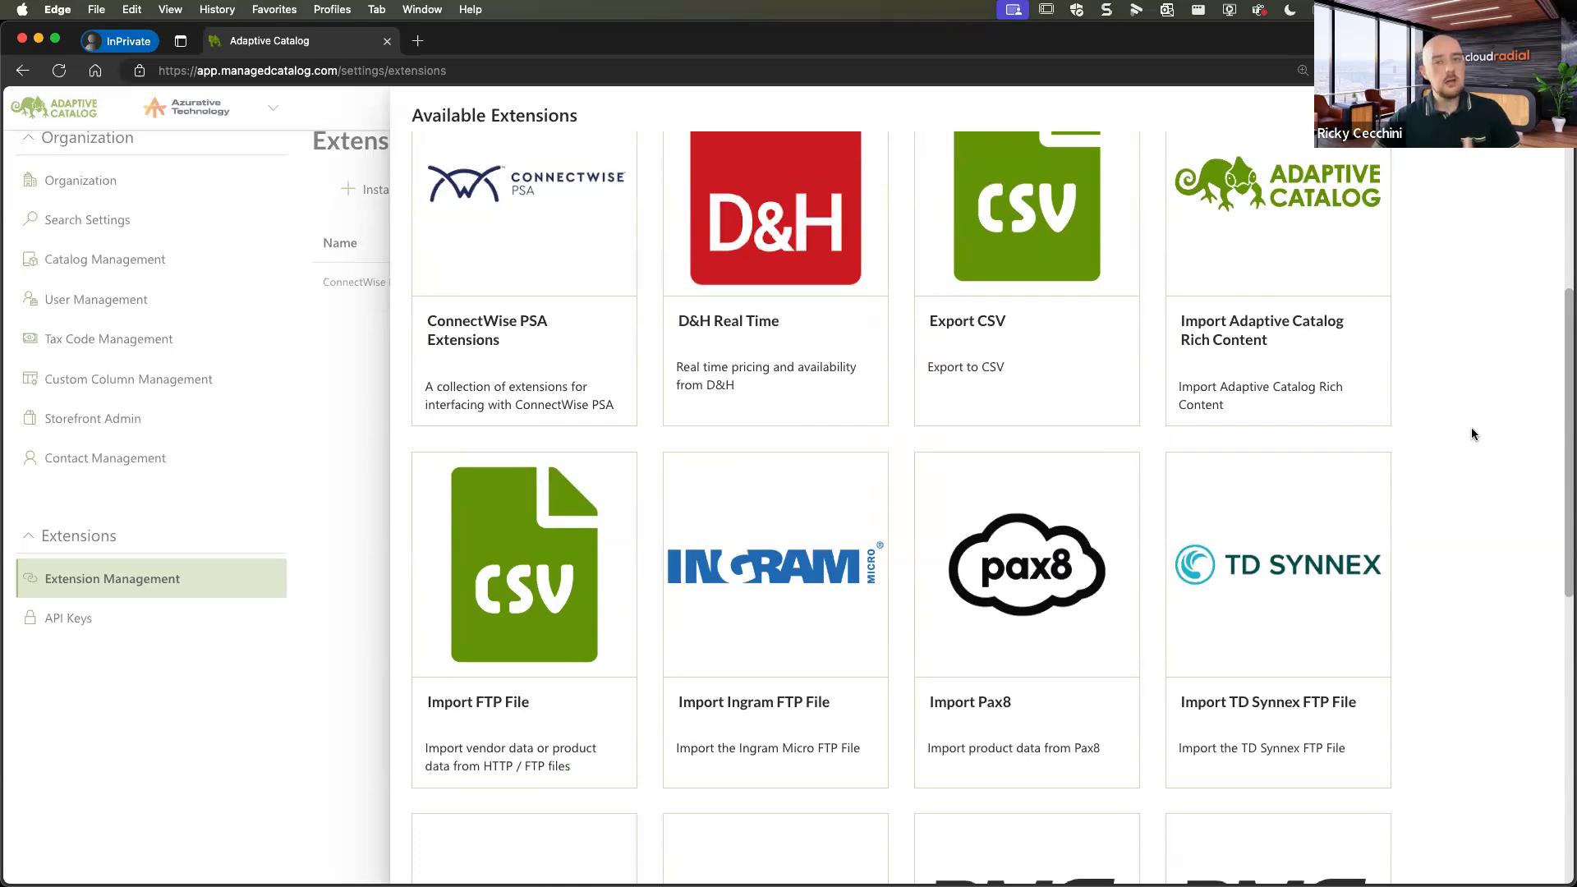
{"action": "scroll", "coordinate": [1471, 424], "scroll_direction": "up", "scroll_amount": 5}
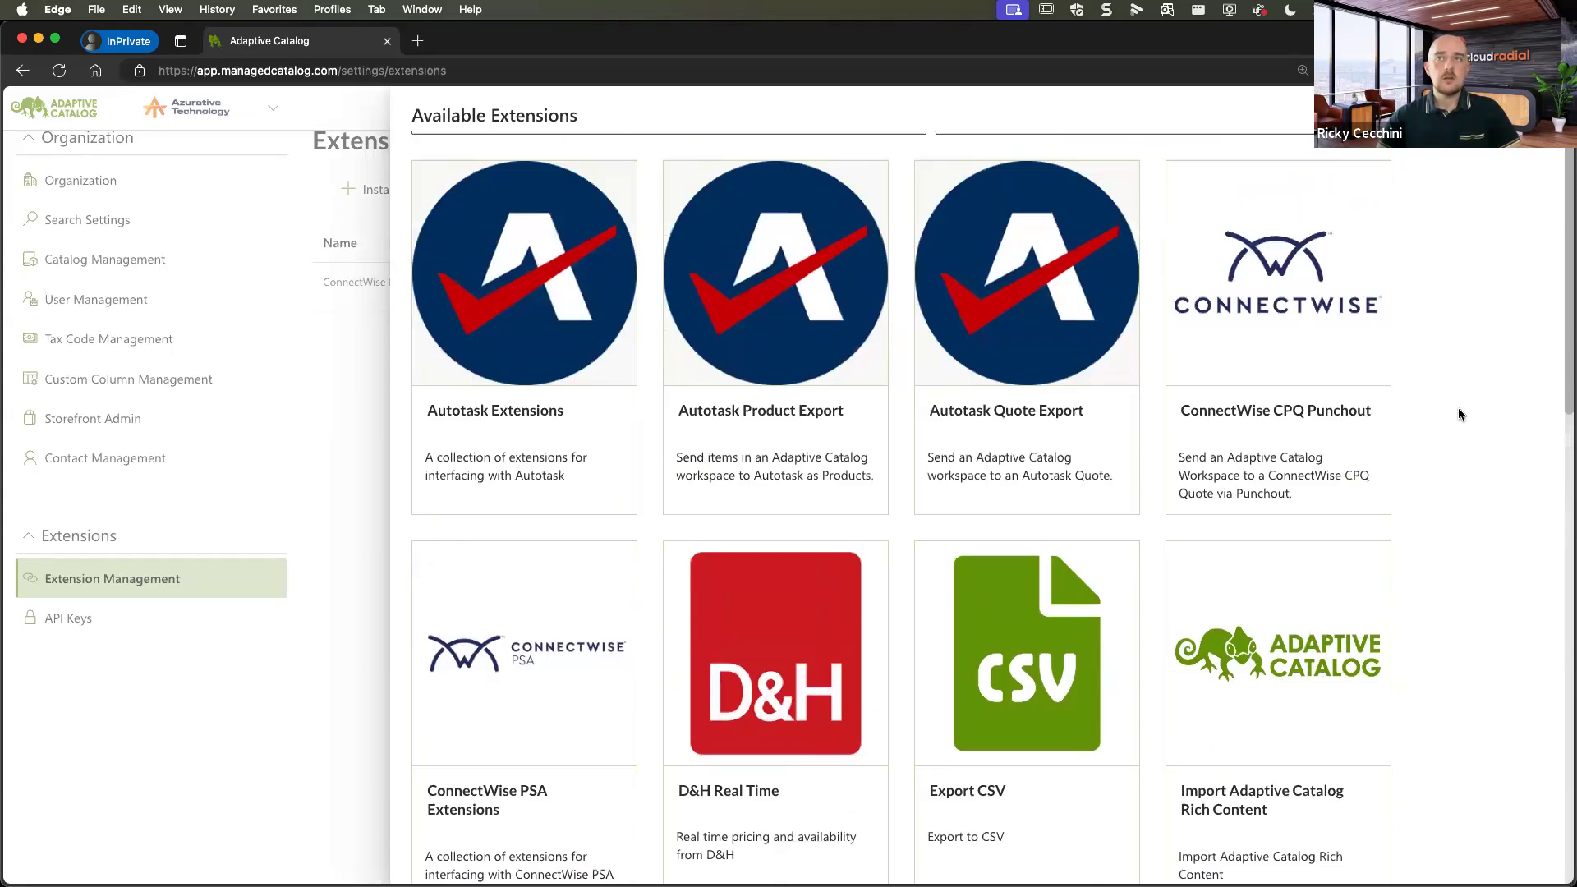
{"action": "scroll", "coordinate": [1492, 216], "scroll_direction": "down", "scroll_amount": 3}
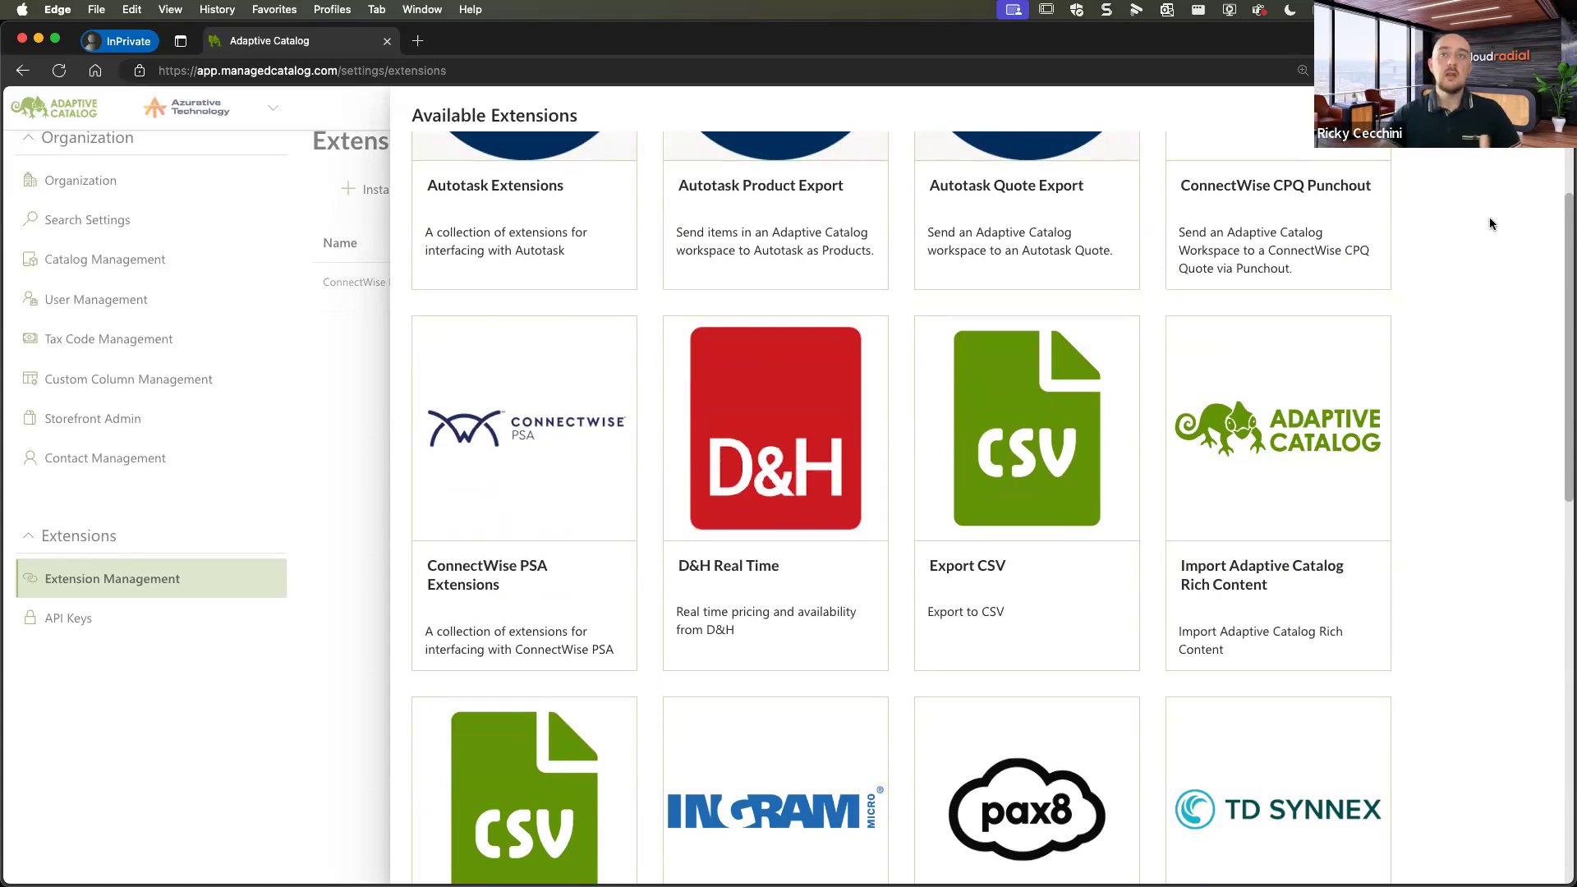
{"action": "scroll", "coordinate": [1480, 233], "scroll_direction": "up", "scroll_amount": 3}
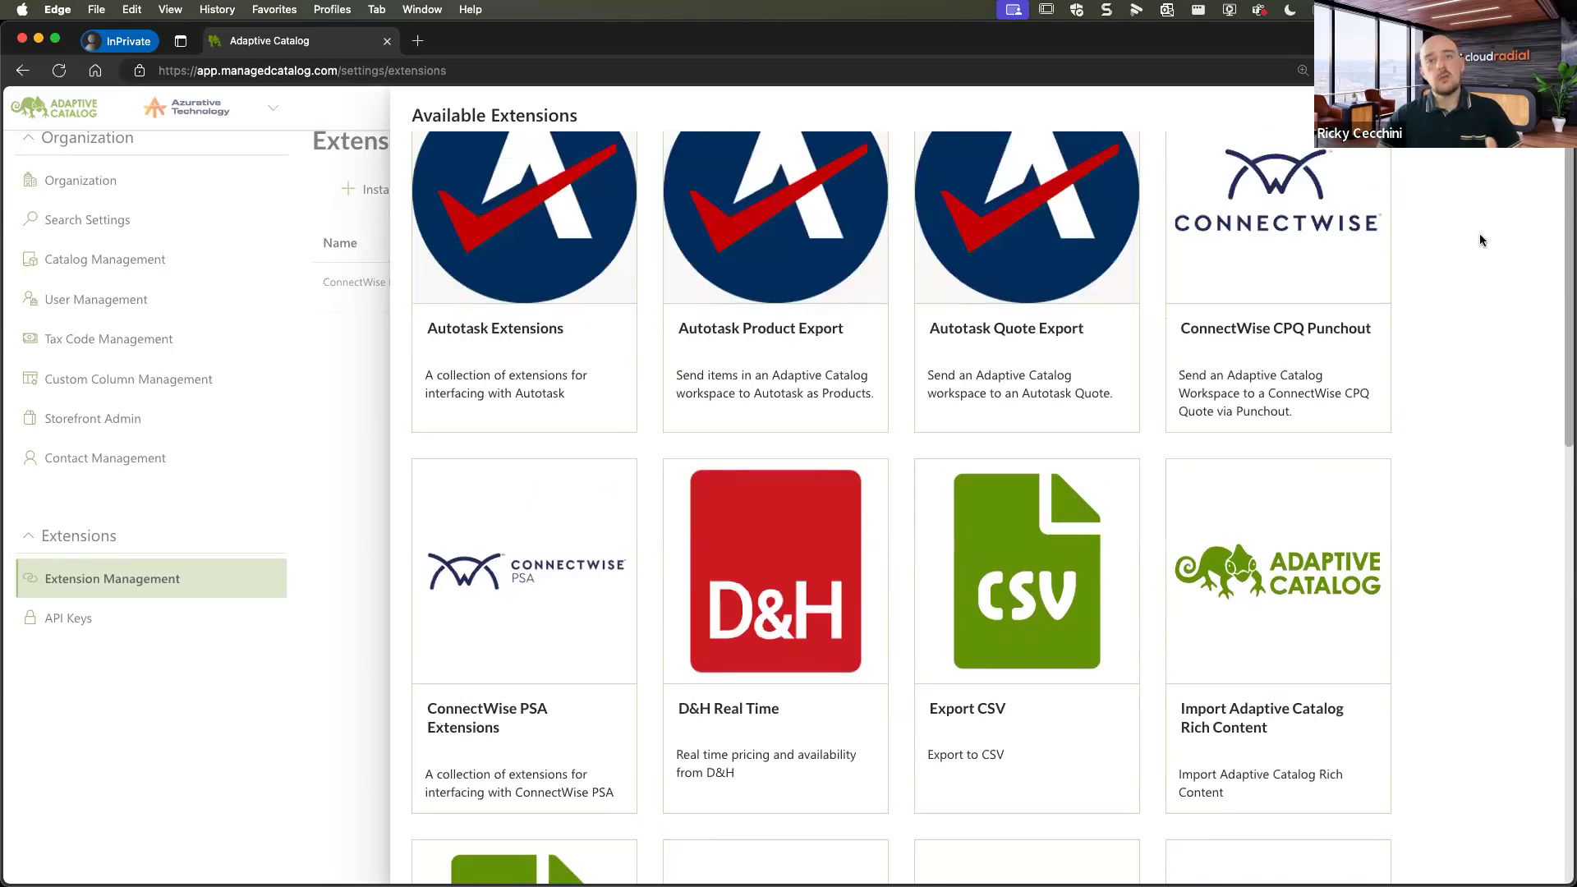
{"action": "scroll", "coordinate": [1481, 236], "scroll_direction": "up", "scroll_amount": 2}
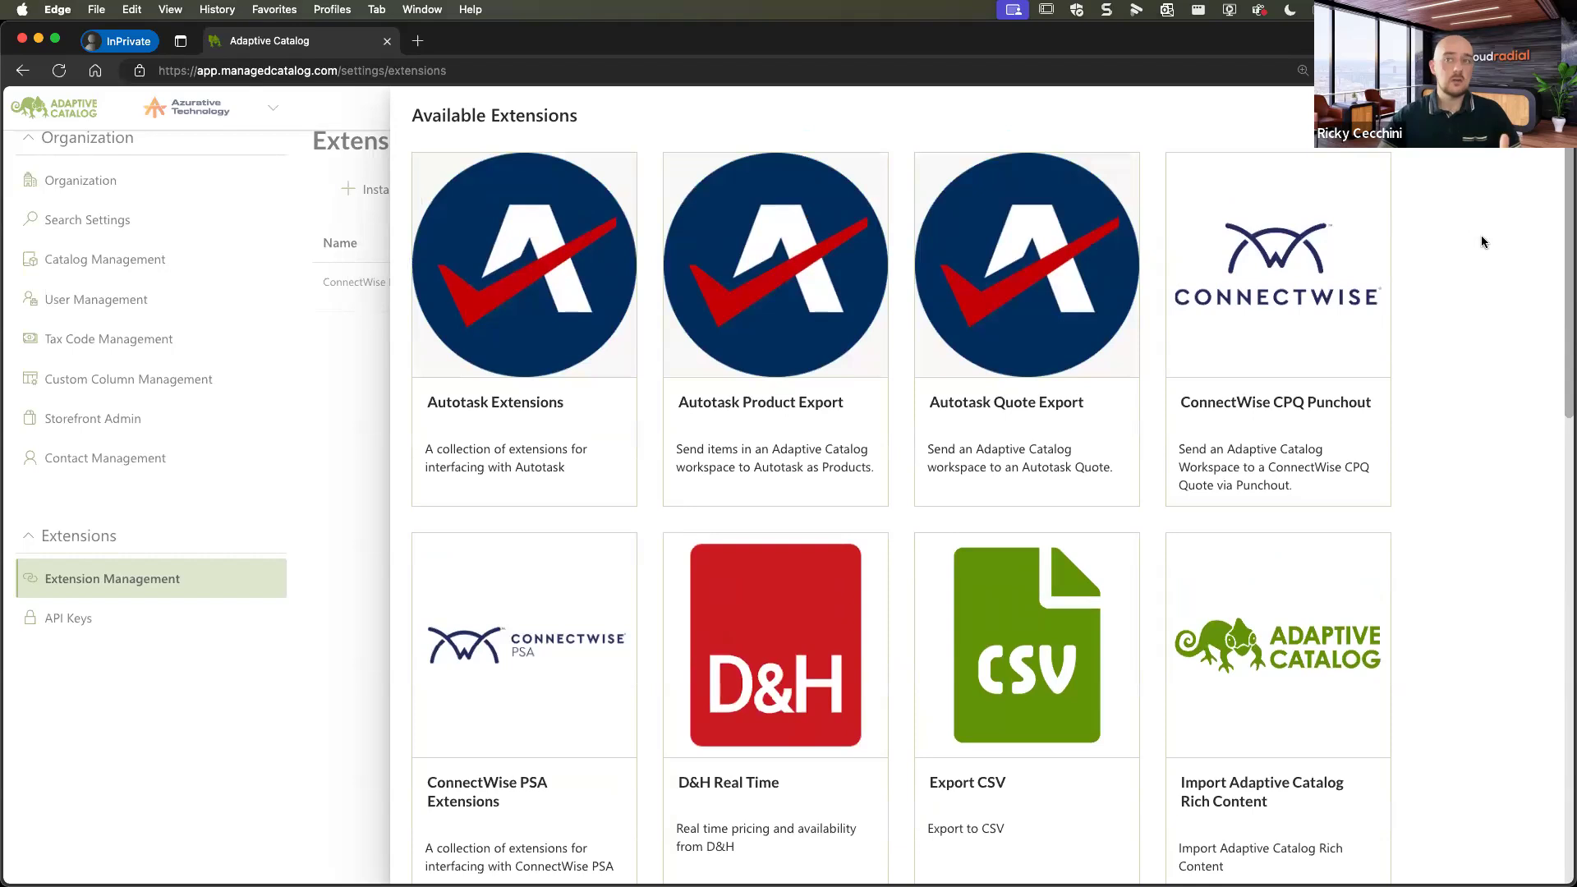
{"action": "left_click", "coordinate": [1537, 115]}
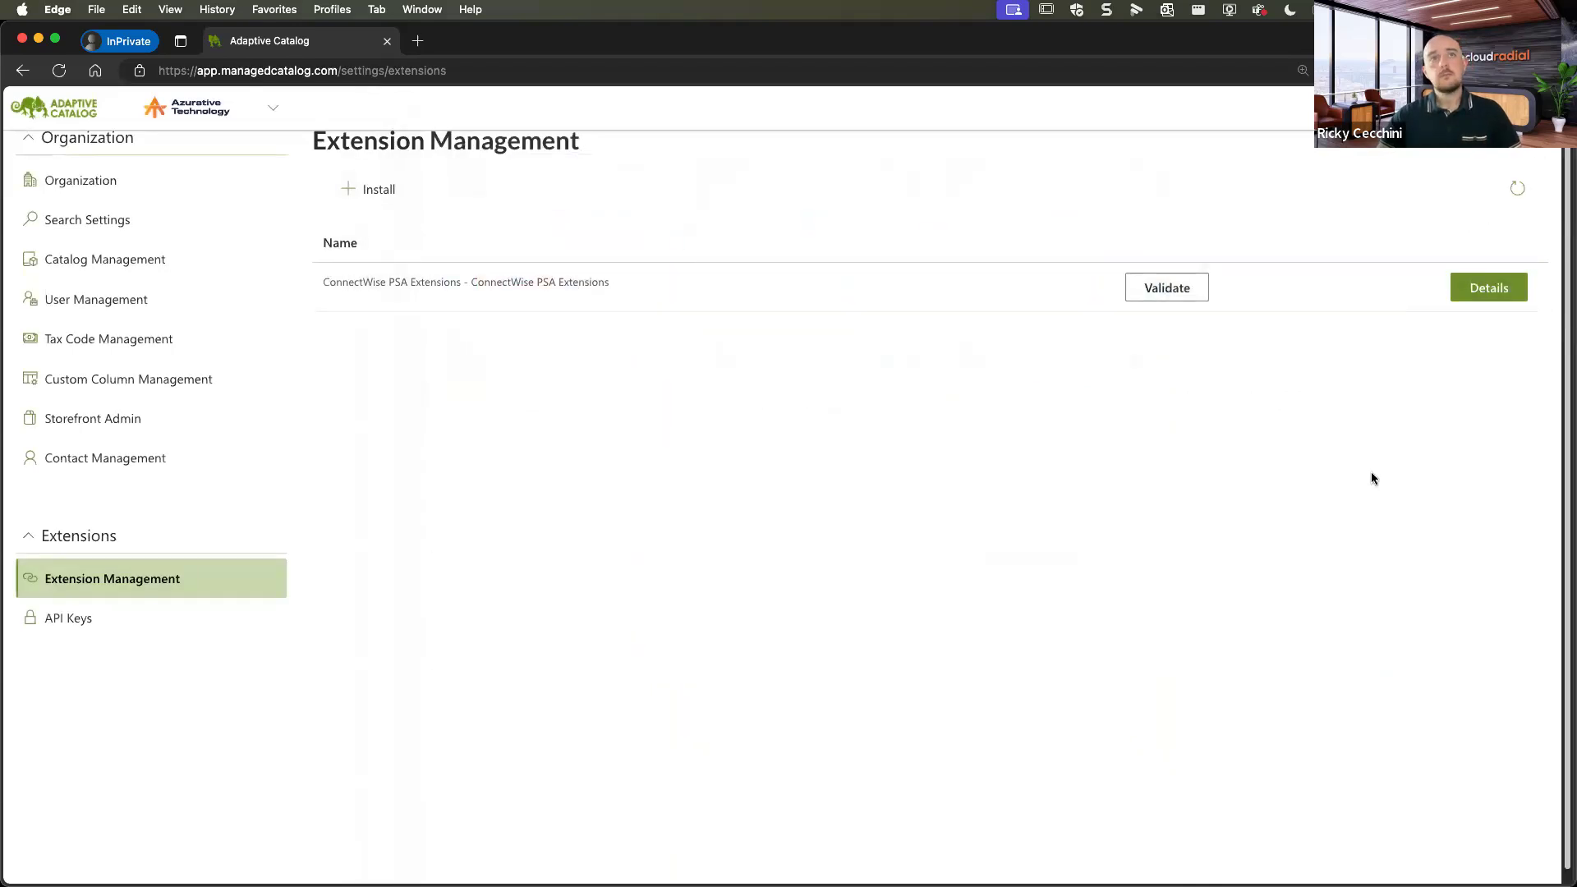
Go back to Adaptive Catalog's Settings overview, then start a new tab in the Azurative Technology Store window.
{"action": "scroll", "coordinate": [1110, 490], "scroll_direction": "up", "scroll_amount": 1}
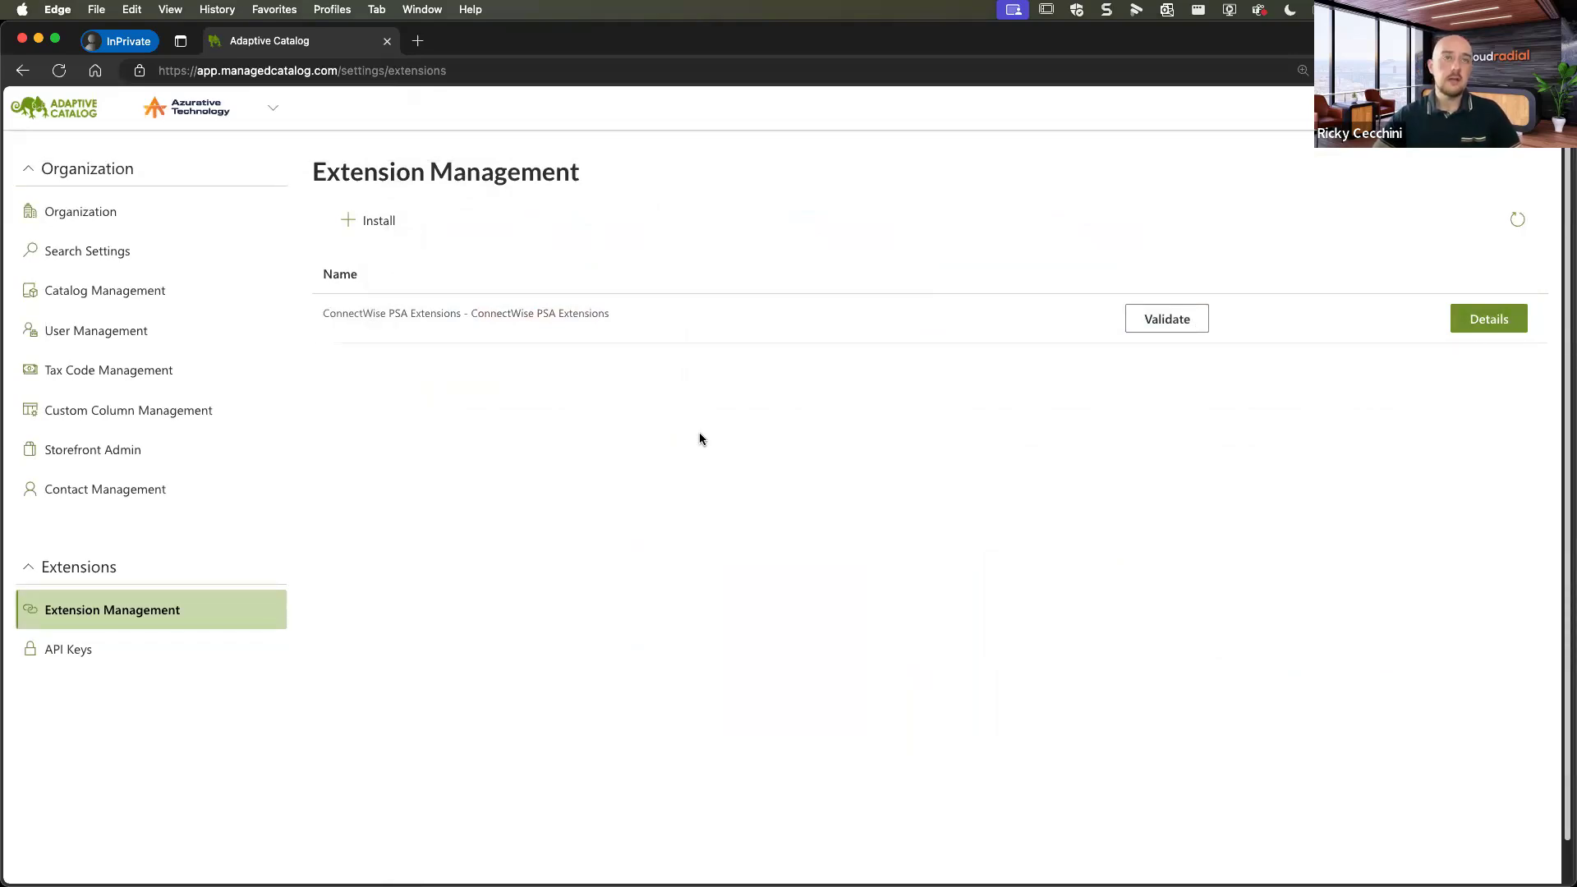
{"action": "key", "text": "super+bracketleft"}
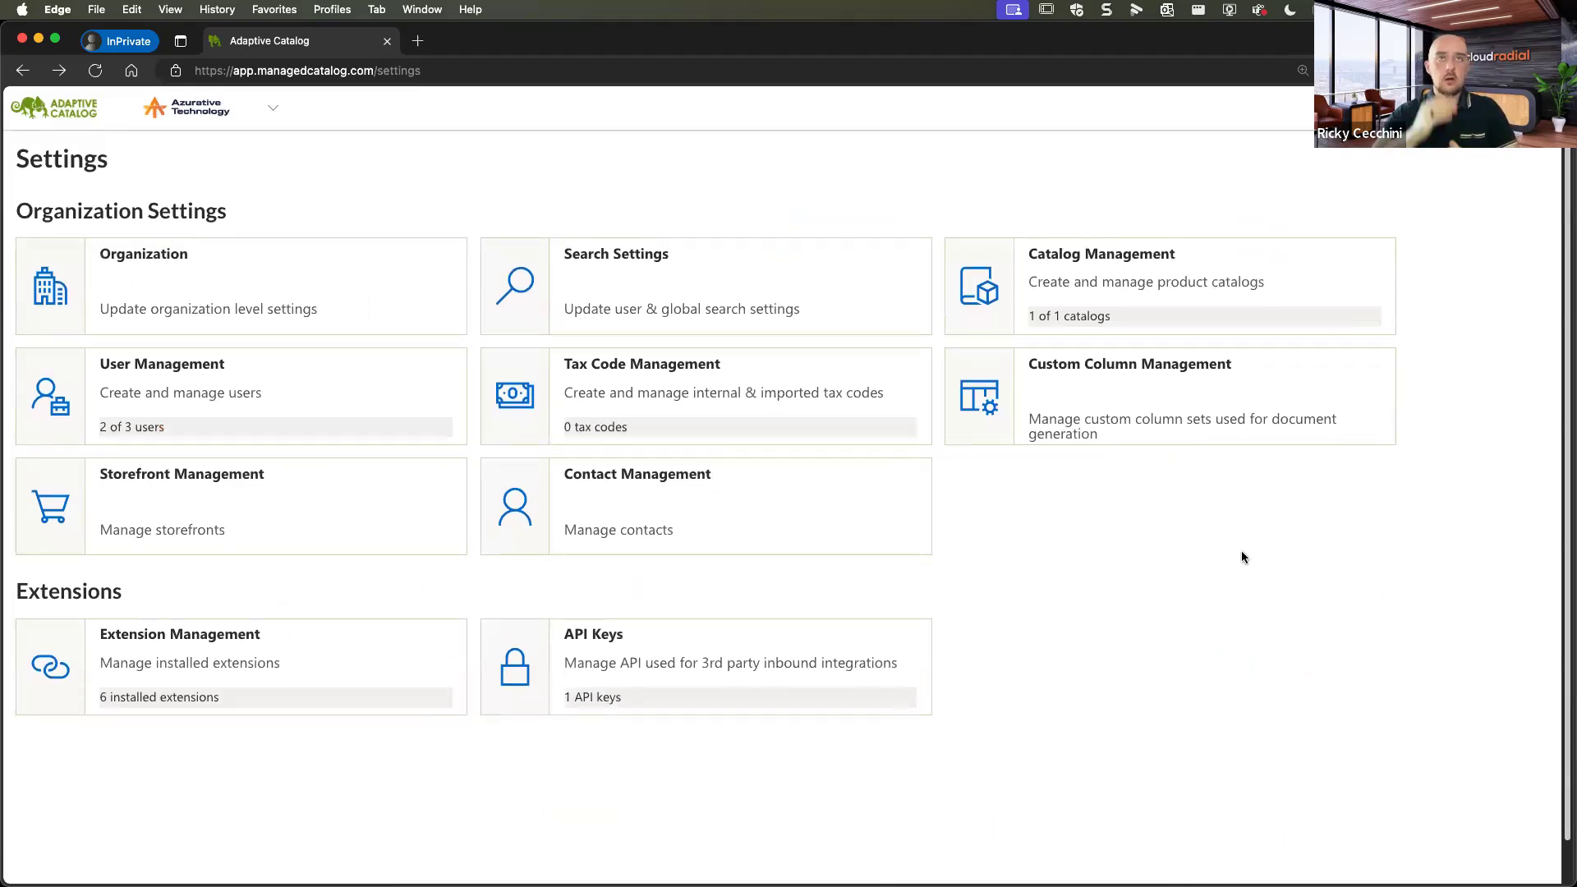
{"action": "key", "text": "ctrl+Up"}
{"action": "left_click", "coordinate": [556, 229]}
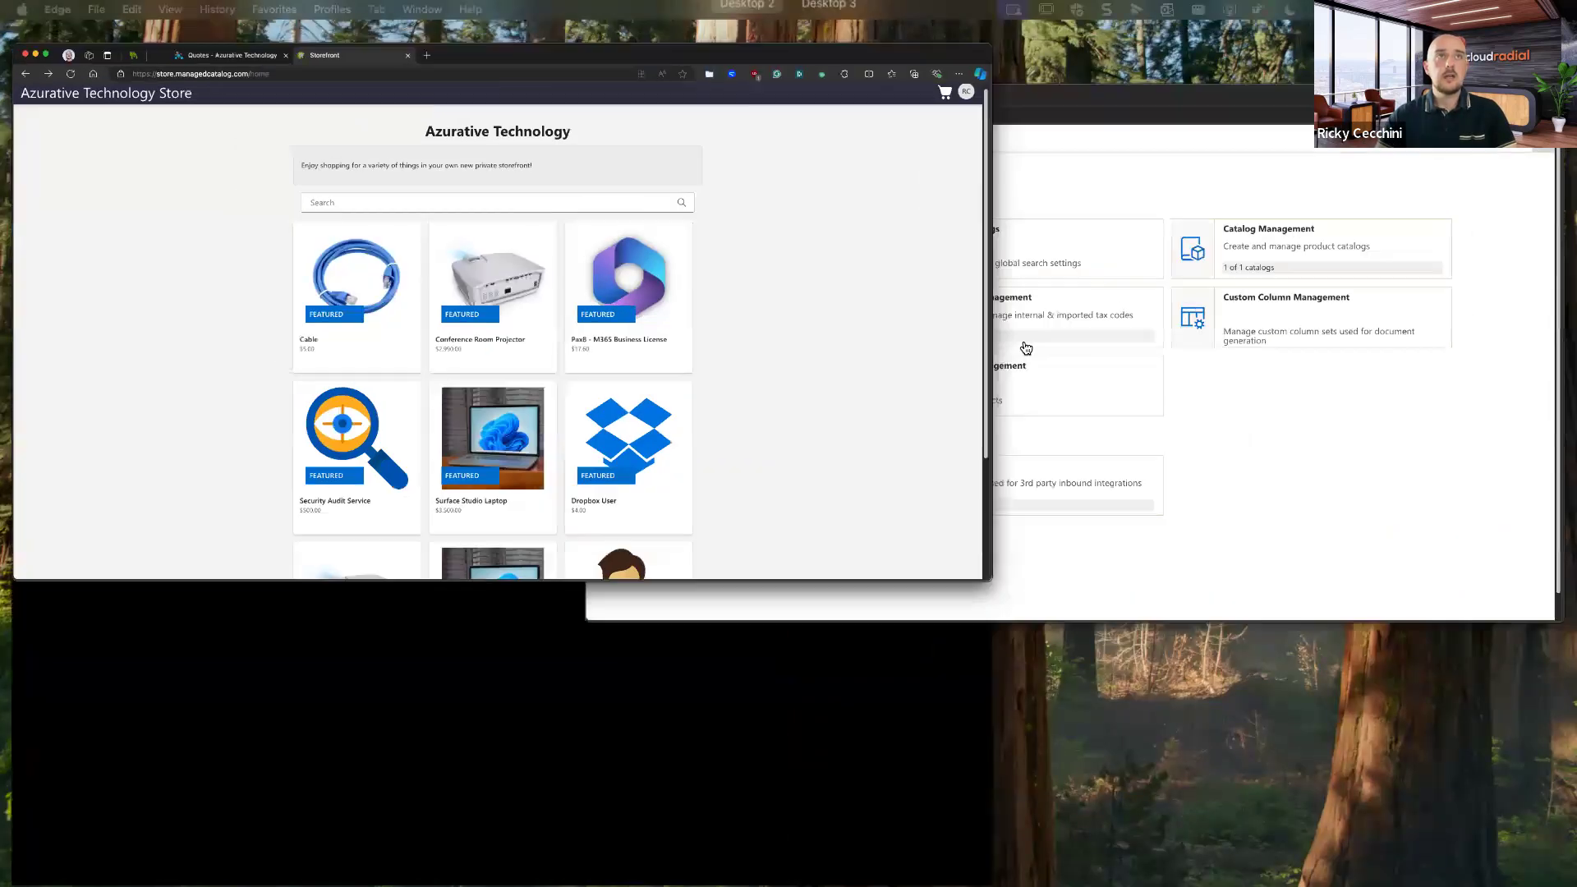
{"action": "key", "text": "super+t"}
Load the CloudRadial support site and open the 'Setting Up Your CloudRadial Storefront' article.
{"action": "type", "text": "radials.io/support"}
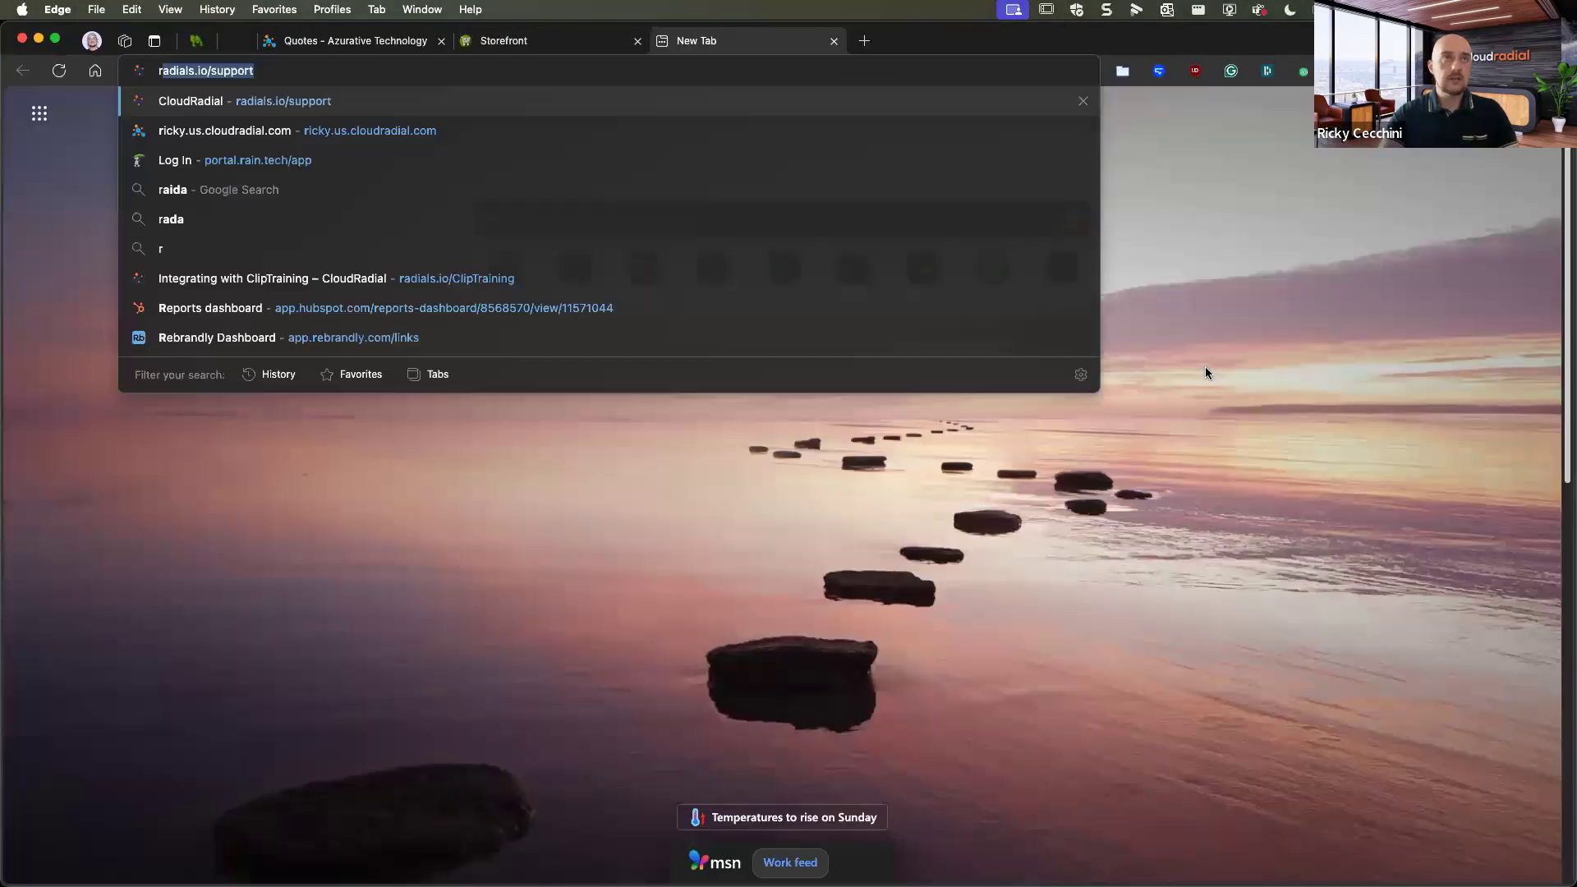
{"action": "key", "text": "Return"}
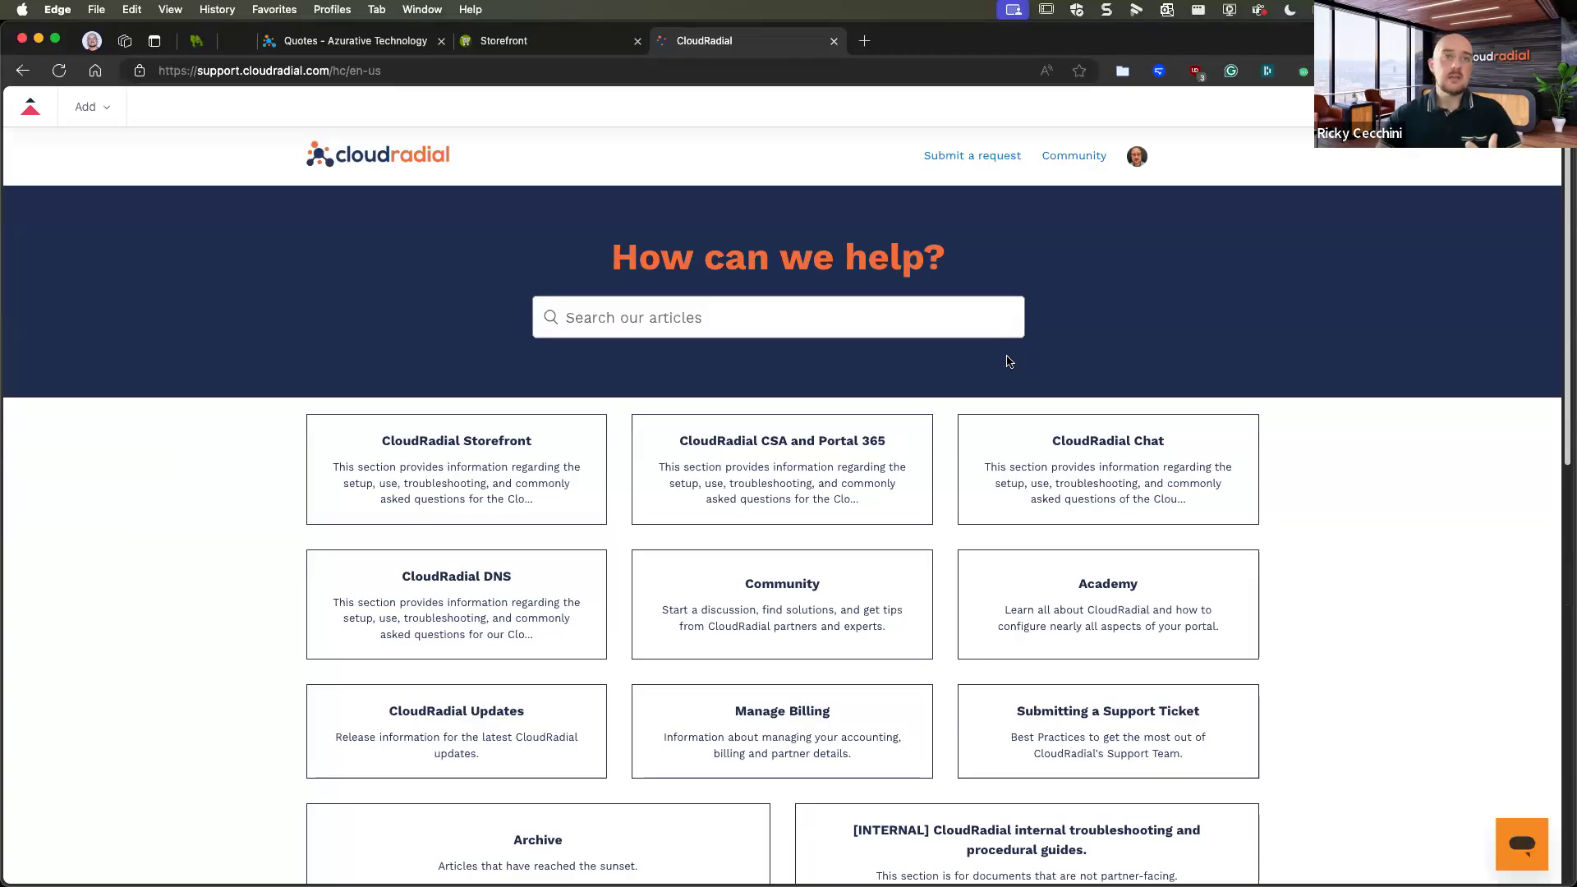
{"action": "left_click", "coordinate": [573, 462]}
{"action": "scroll", "coordinate": [512, 519], "scroll_direction": "down", "scroll_amount": 7}
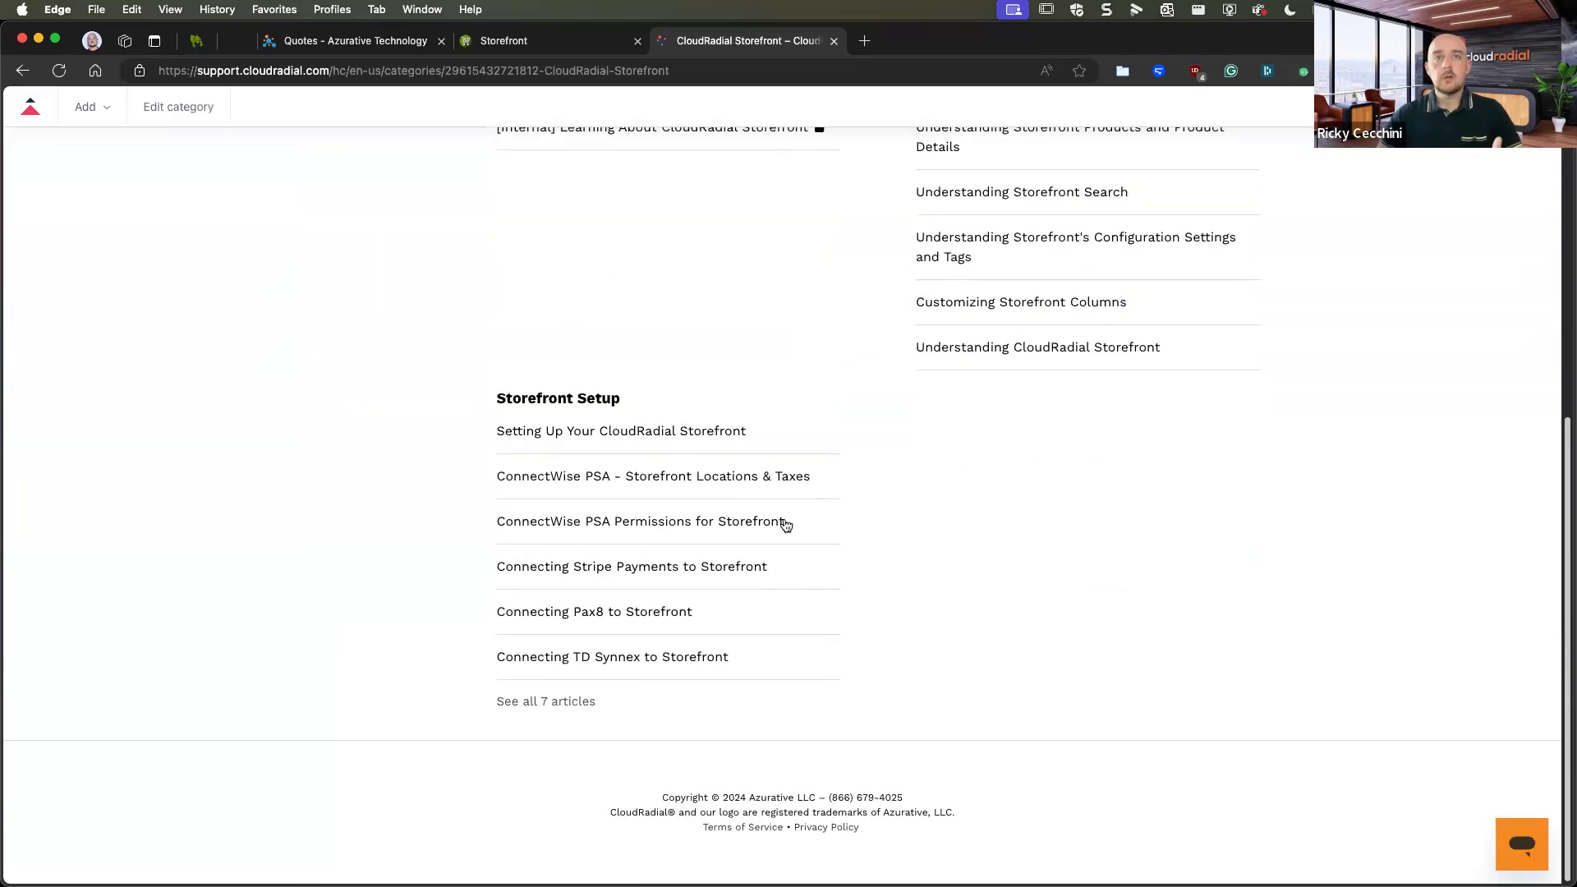
{"action": "left_click", "coordinate": [736, 433]}
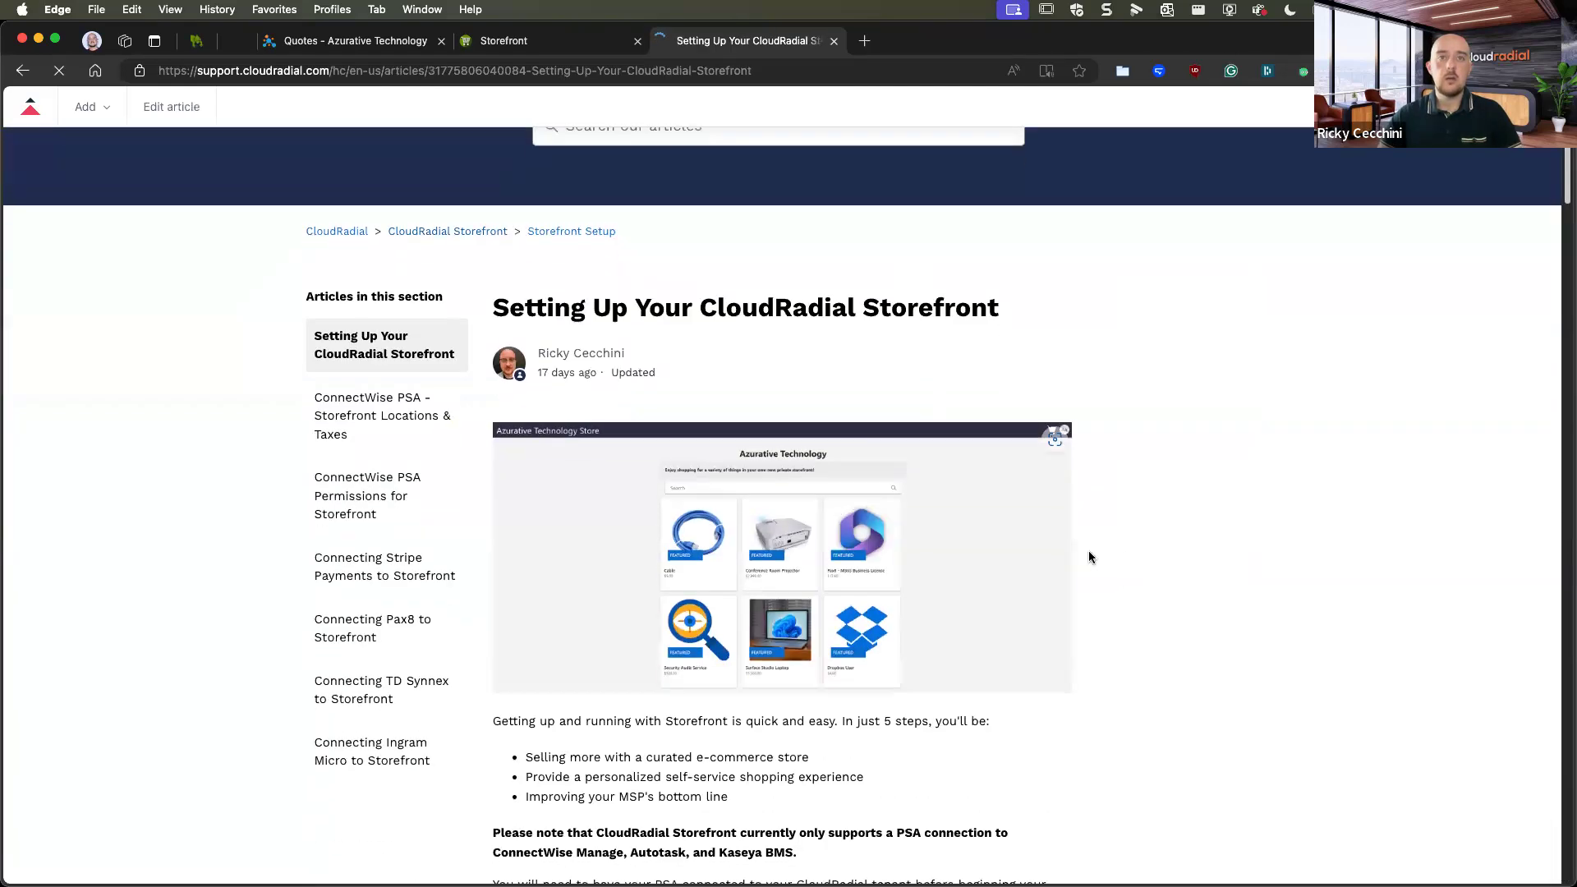
Read through the setup article, then open 'Connecting Pax8 to Storefront' from the Storefront category.
{"action": "scroll", "coordinate": [1125, 557], "scroll_direction": "down", "scroll_amount": 8}
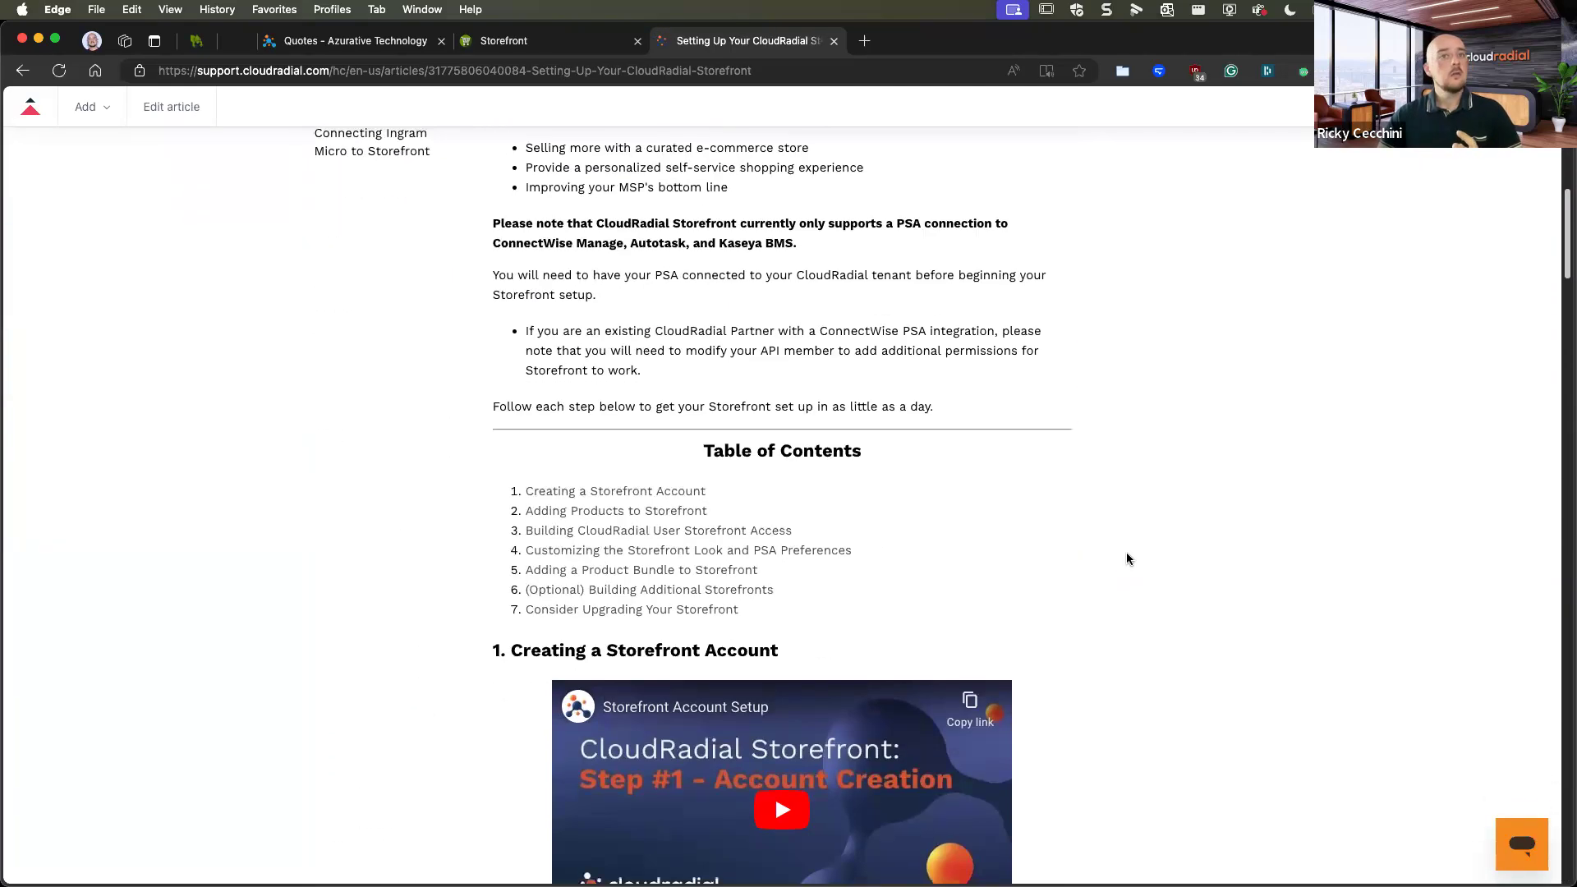
{"action": "scroll", "coordinate": [1126, 552], "scroll_direction": "down", "scroll_amount": 10}
{"action": "scroll", "coordinate": [1126, 557], "scroll_direction": "down", "scroll_amount": 6}
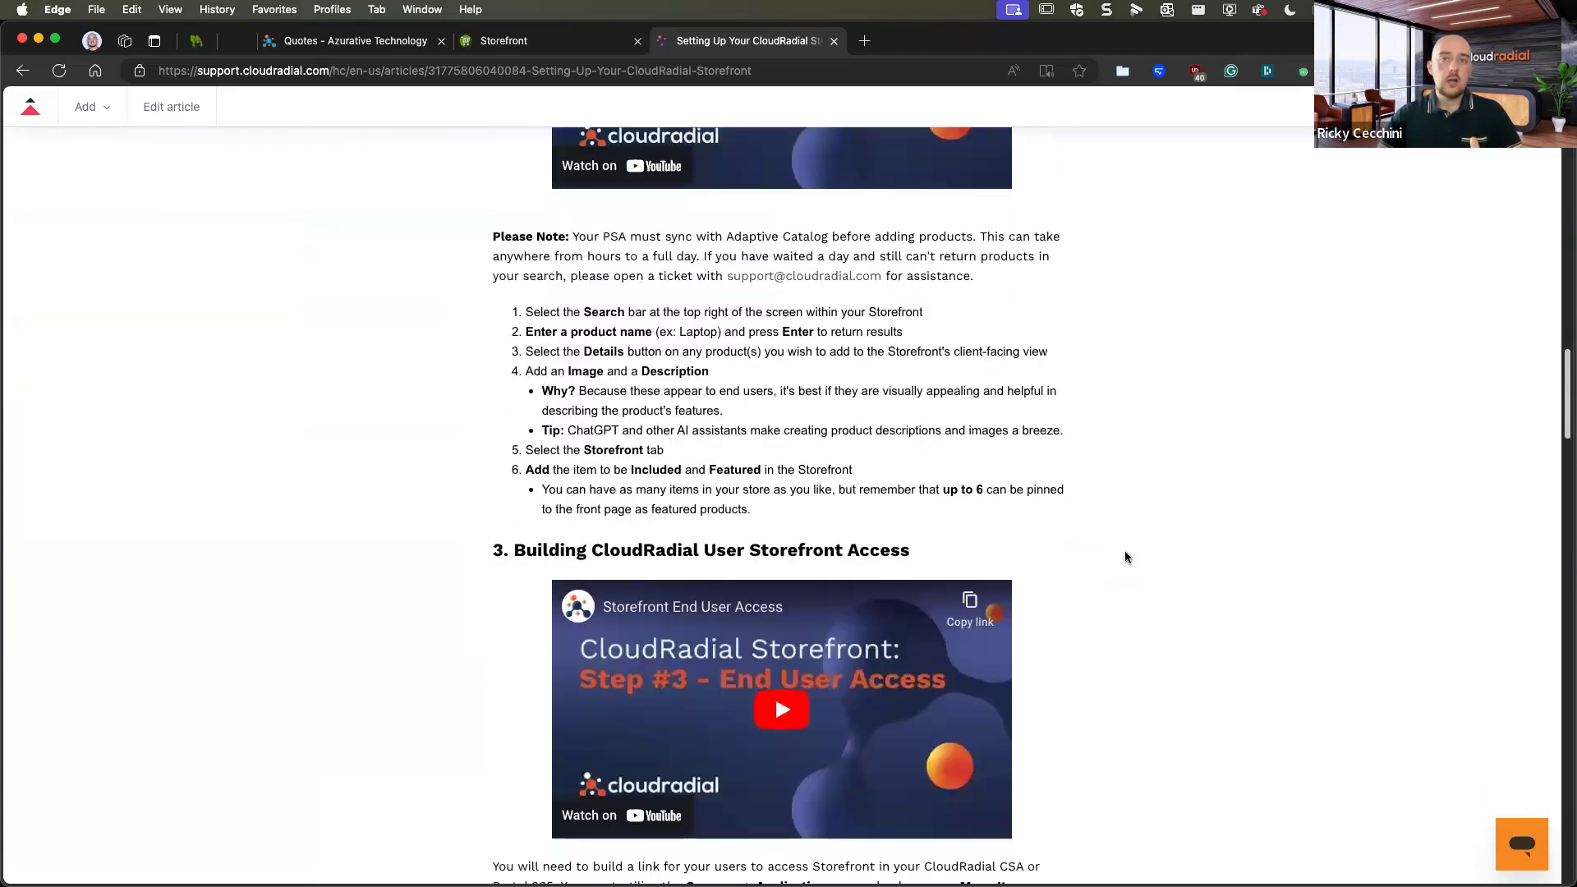
{"action": "key", "text": "super+bracketleft"}
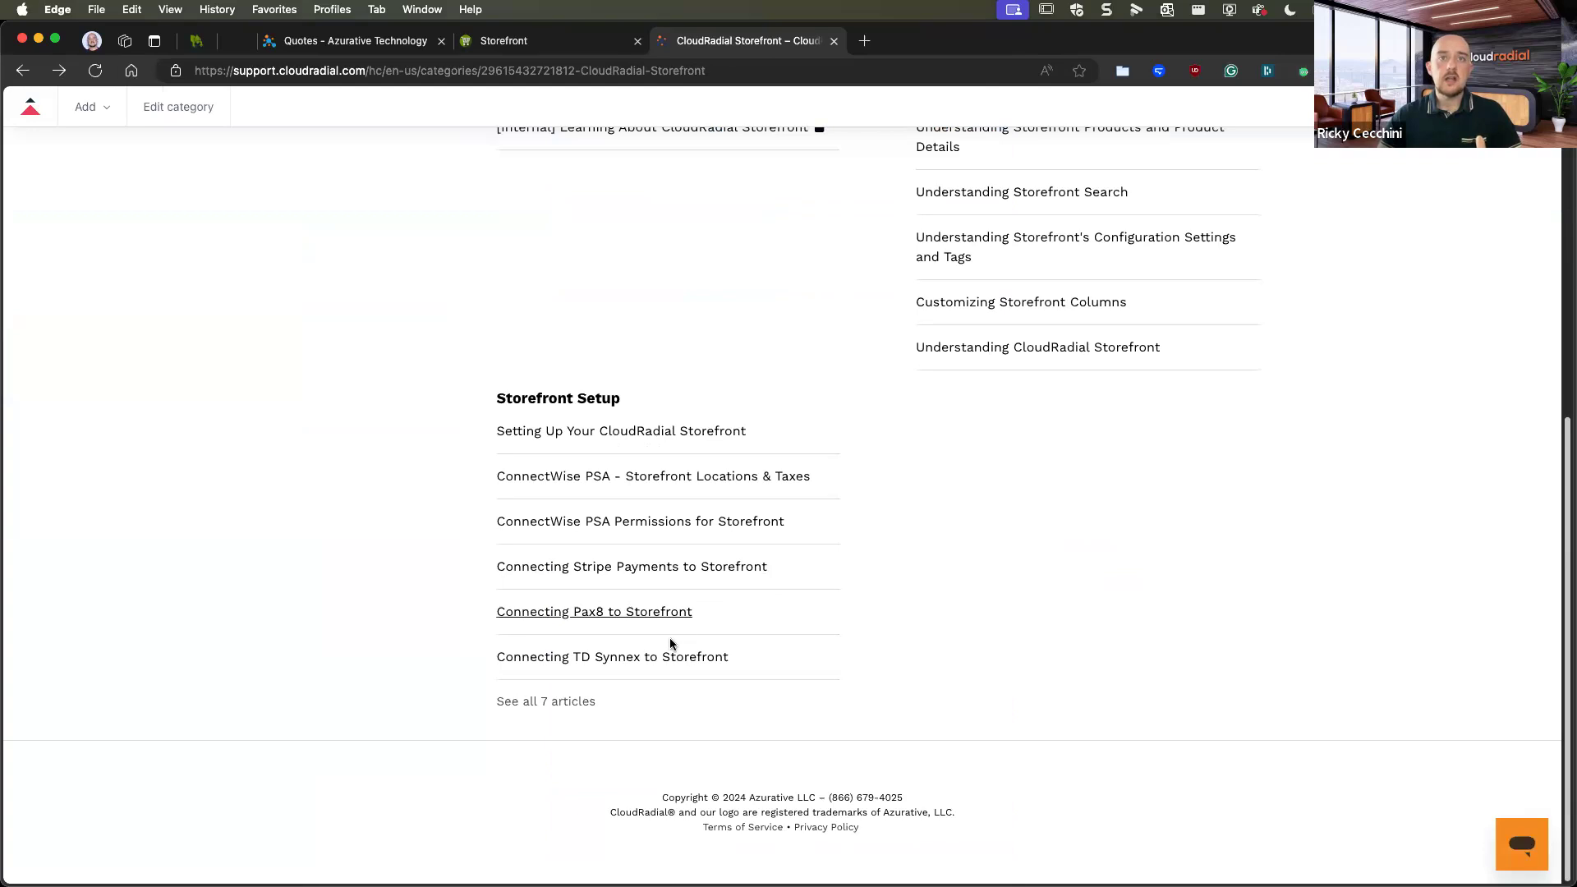
{"action": "left_click", "coordinate": [676, 617]}
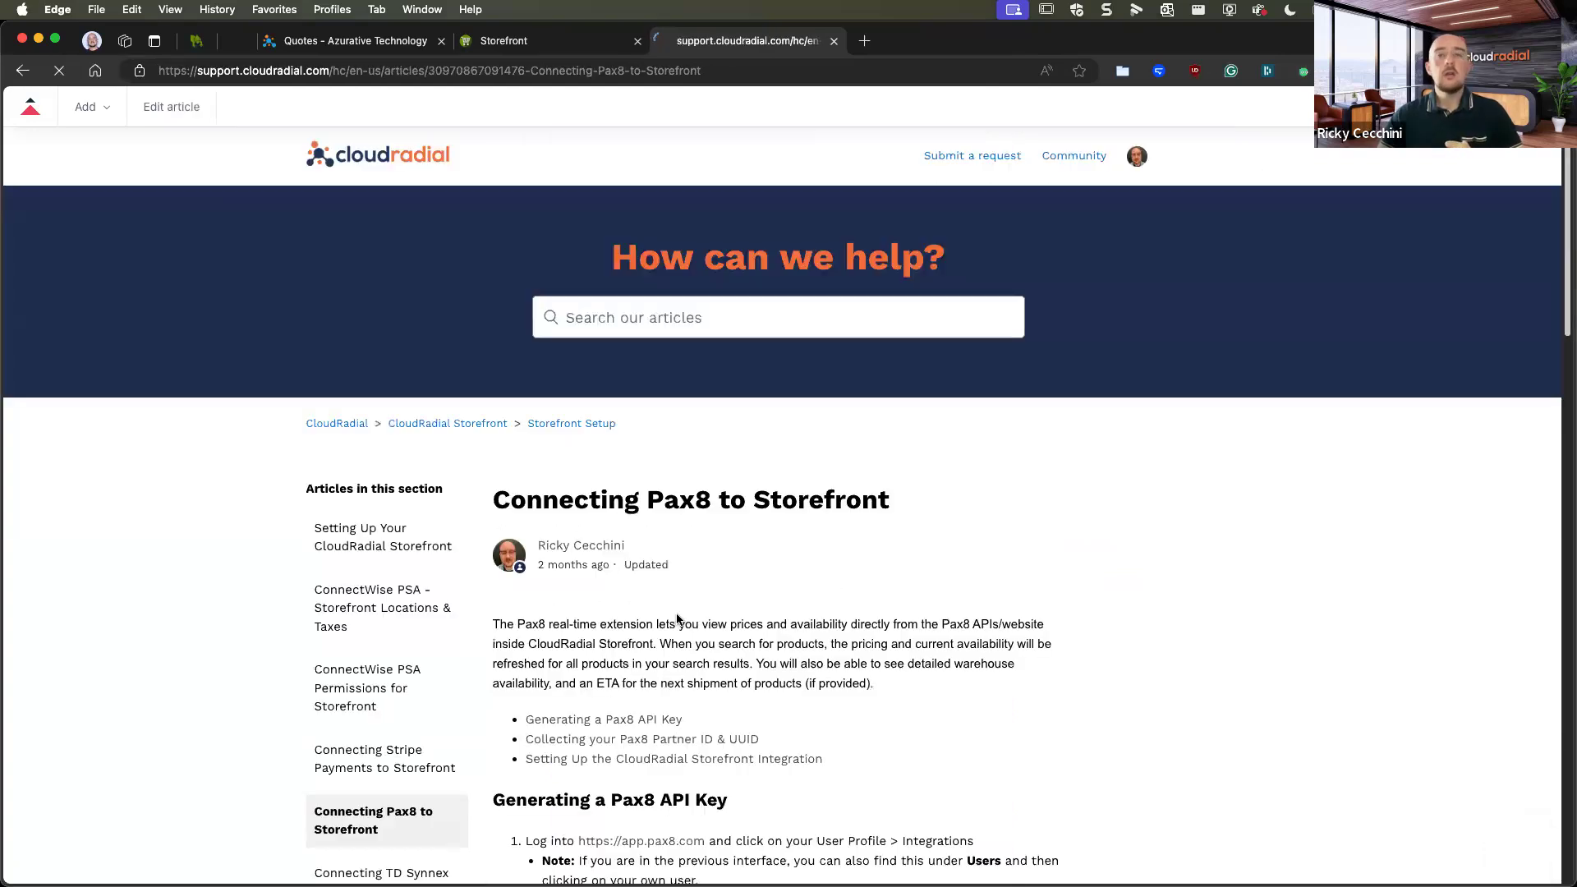
{"action": "scroll", "coordinate": [1110, 628], "scroll_direction": "down", "scroll_amount": 5}
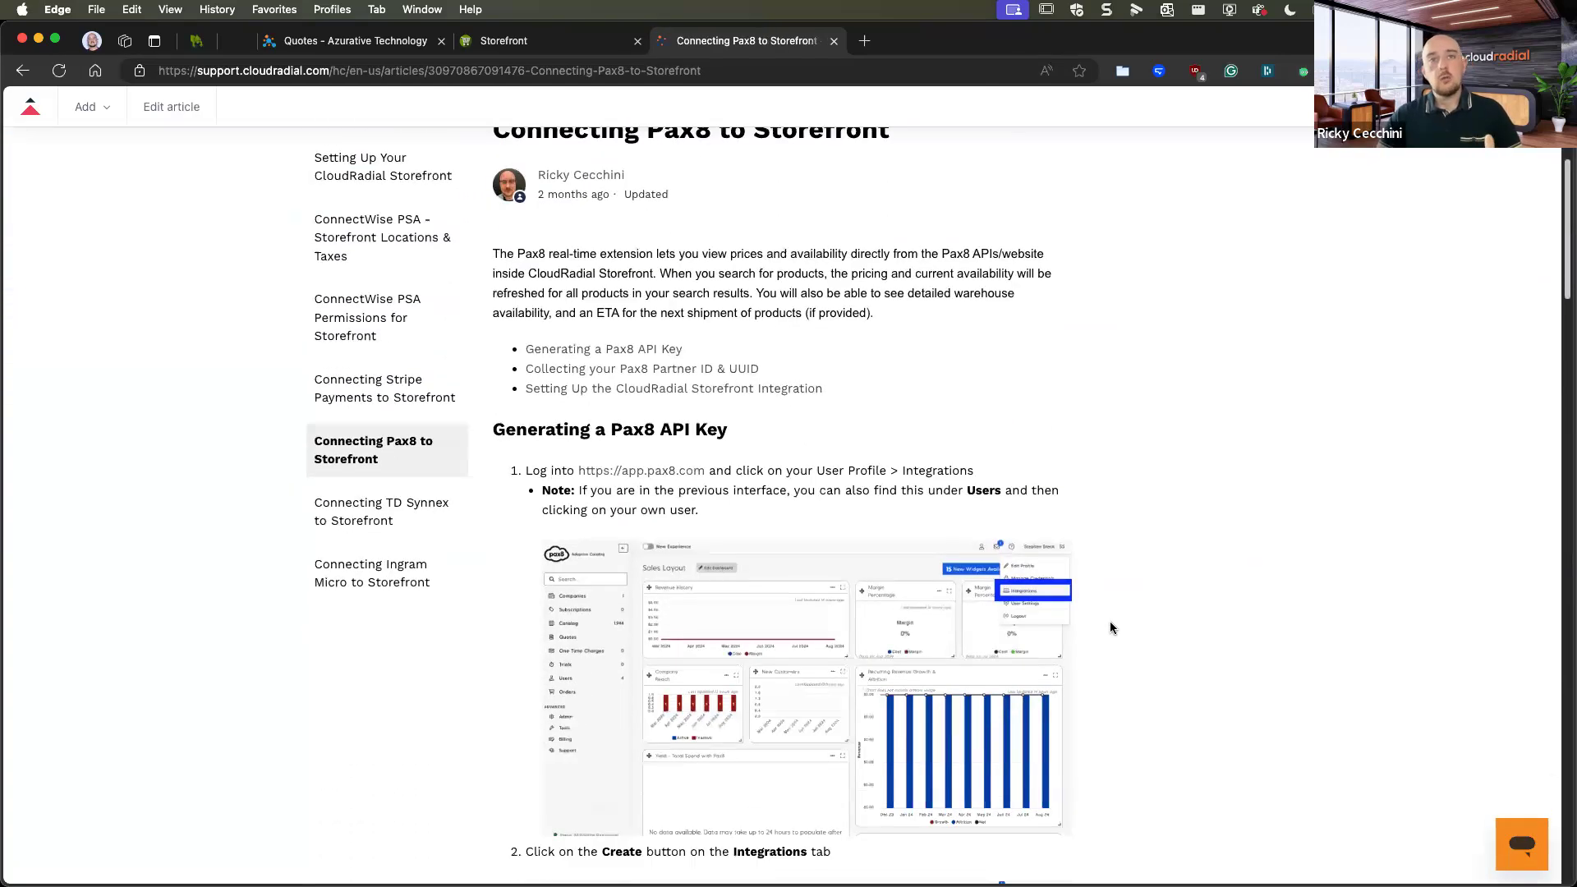
{"action": "scroll", "coordinate": [1110, 627], "scroll_direction": "down", "scroll_amount": 4}
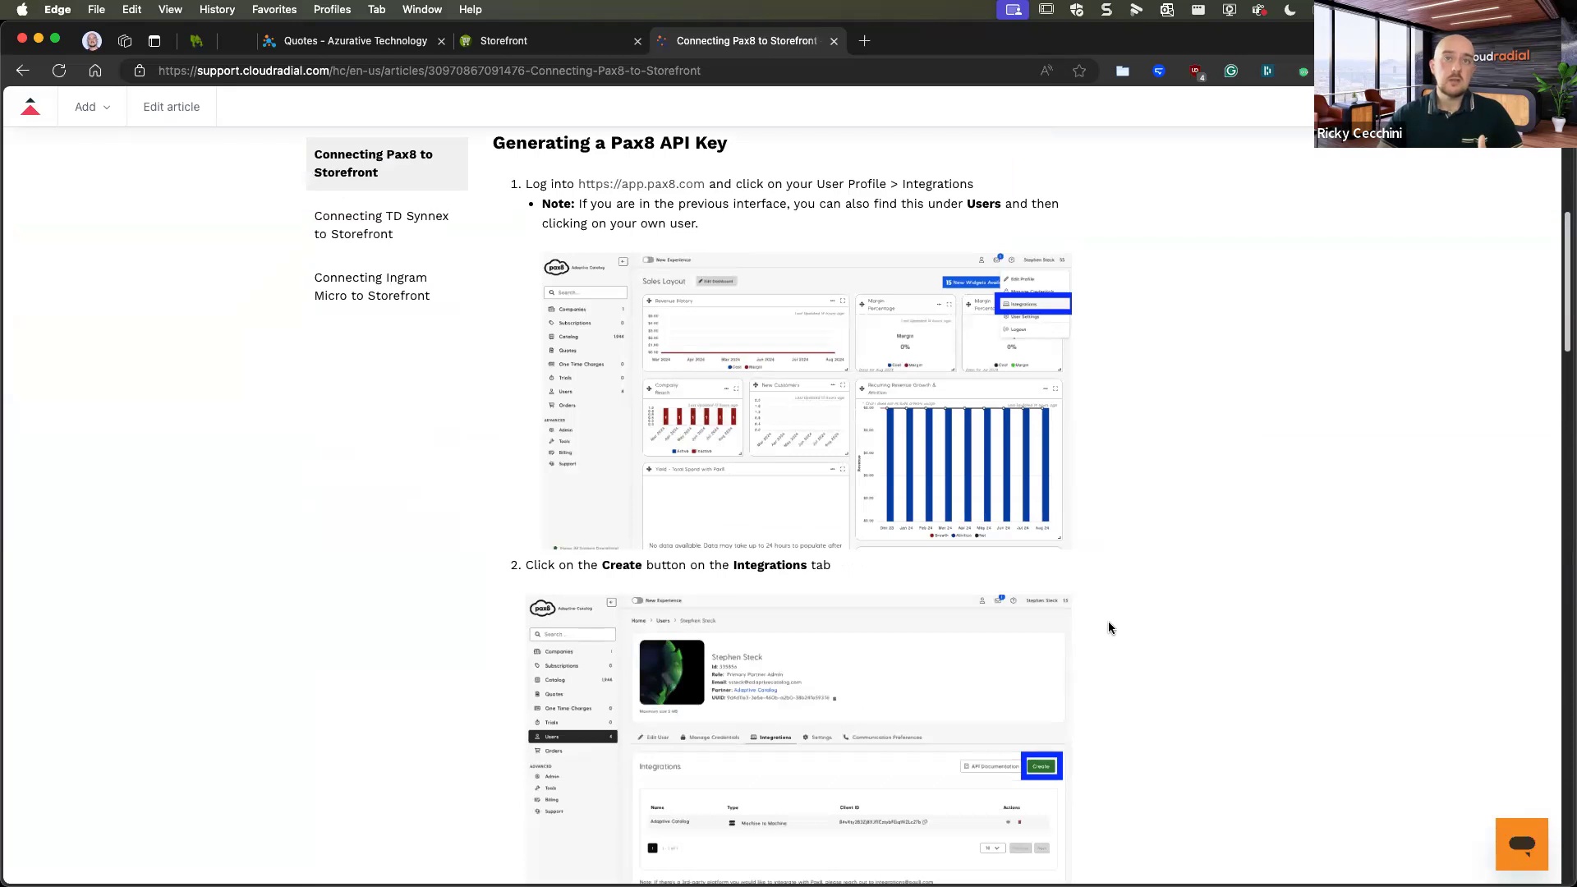
{"action": "scroll", "coordinate": [1109, 624], "scroll_direction": "down", "scroll_amount": 6}
{"action": "scroll", "coordinate": [1106, 631], "scroll_direction": "down", "scroll_amount": 4}
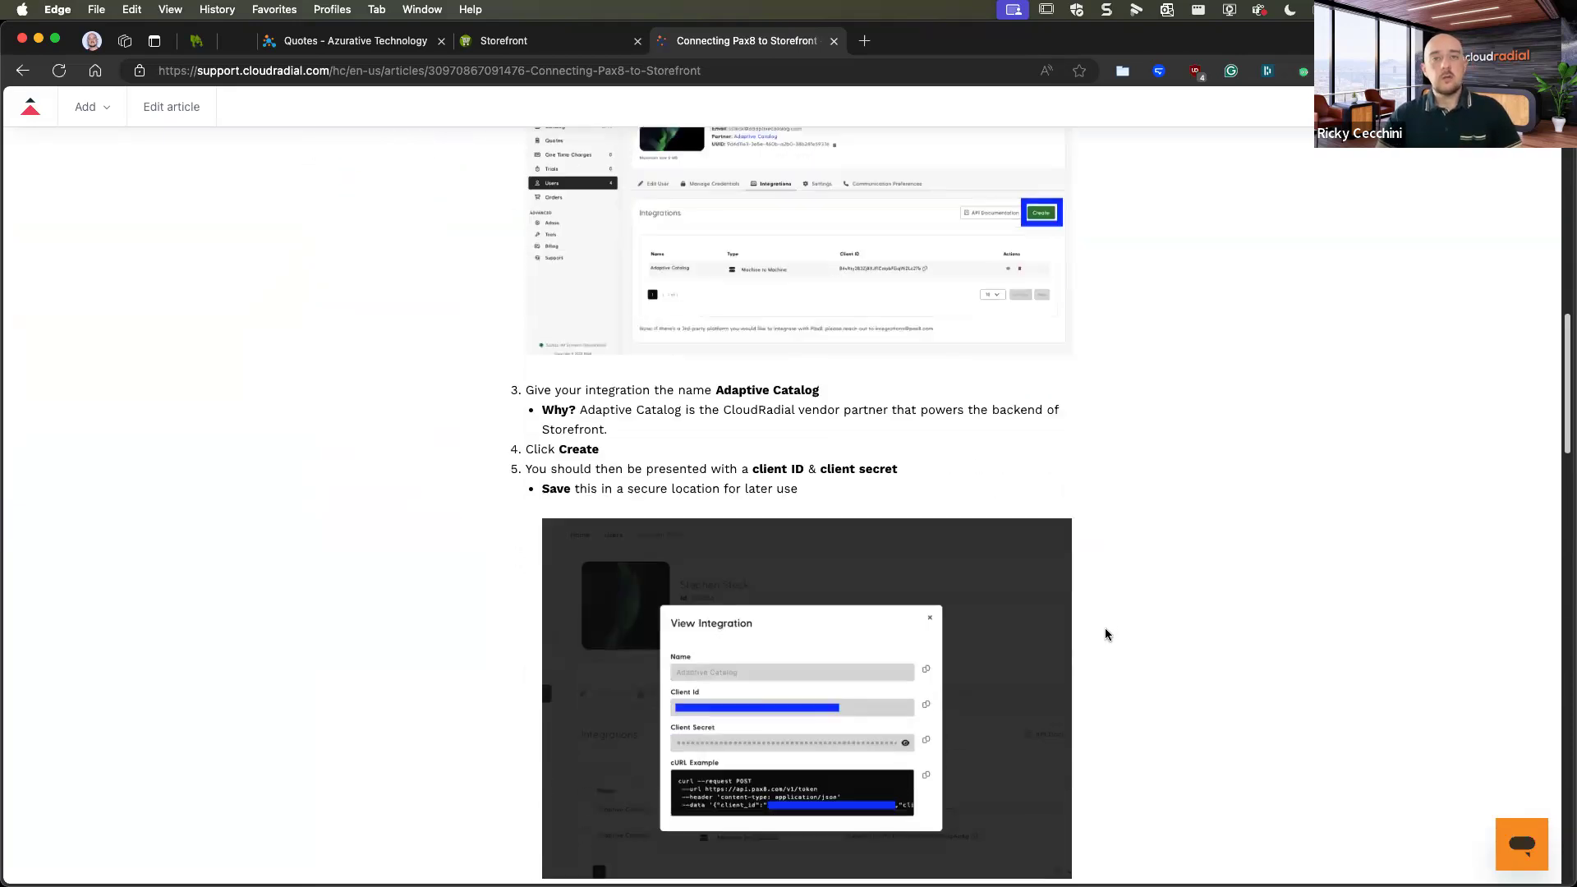
{"action": "scroll", "coordinate": [1181, 622], "scroll_direction": "down", "scroll_amount": 5}
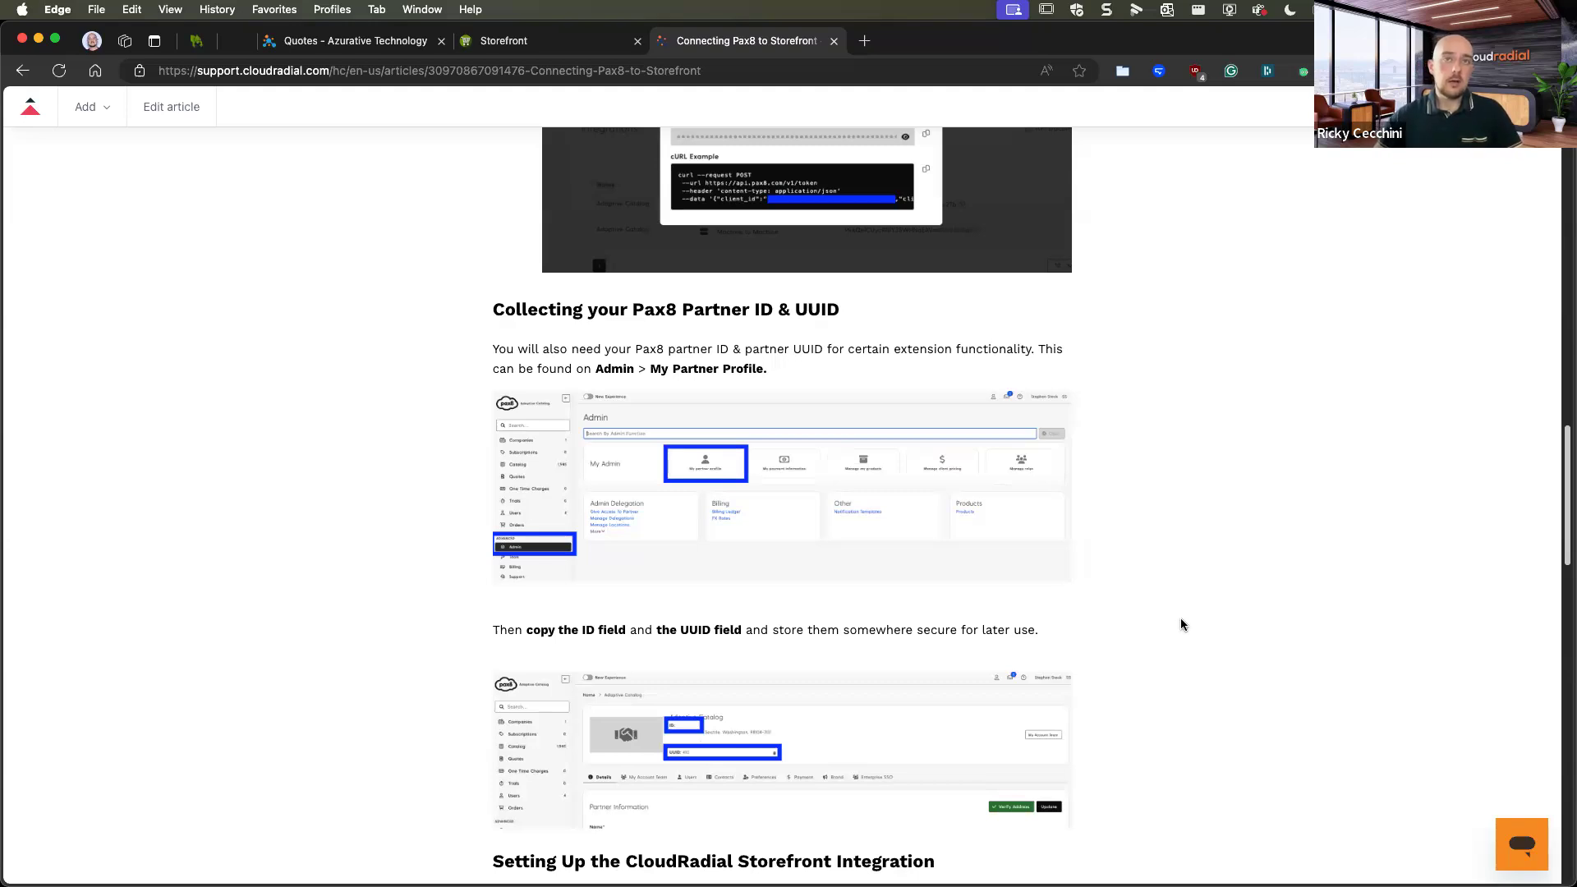
{"action": "scroll", "coordinate": [1186, 617], "scroll_direction": "down", "scroll_amount": 4}
{"action": "scroll", "coordinate": [1187, 620], "scroll_direction": "down", "scroll_amount": 6}
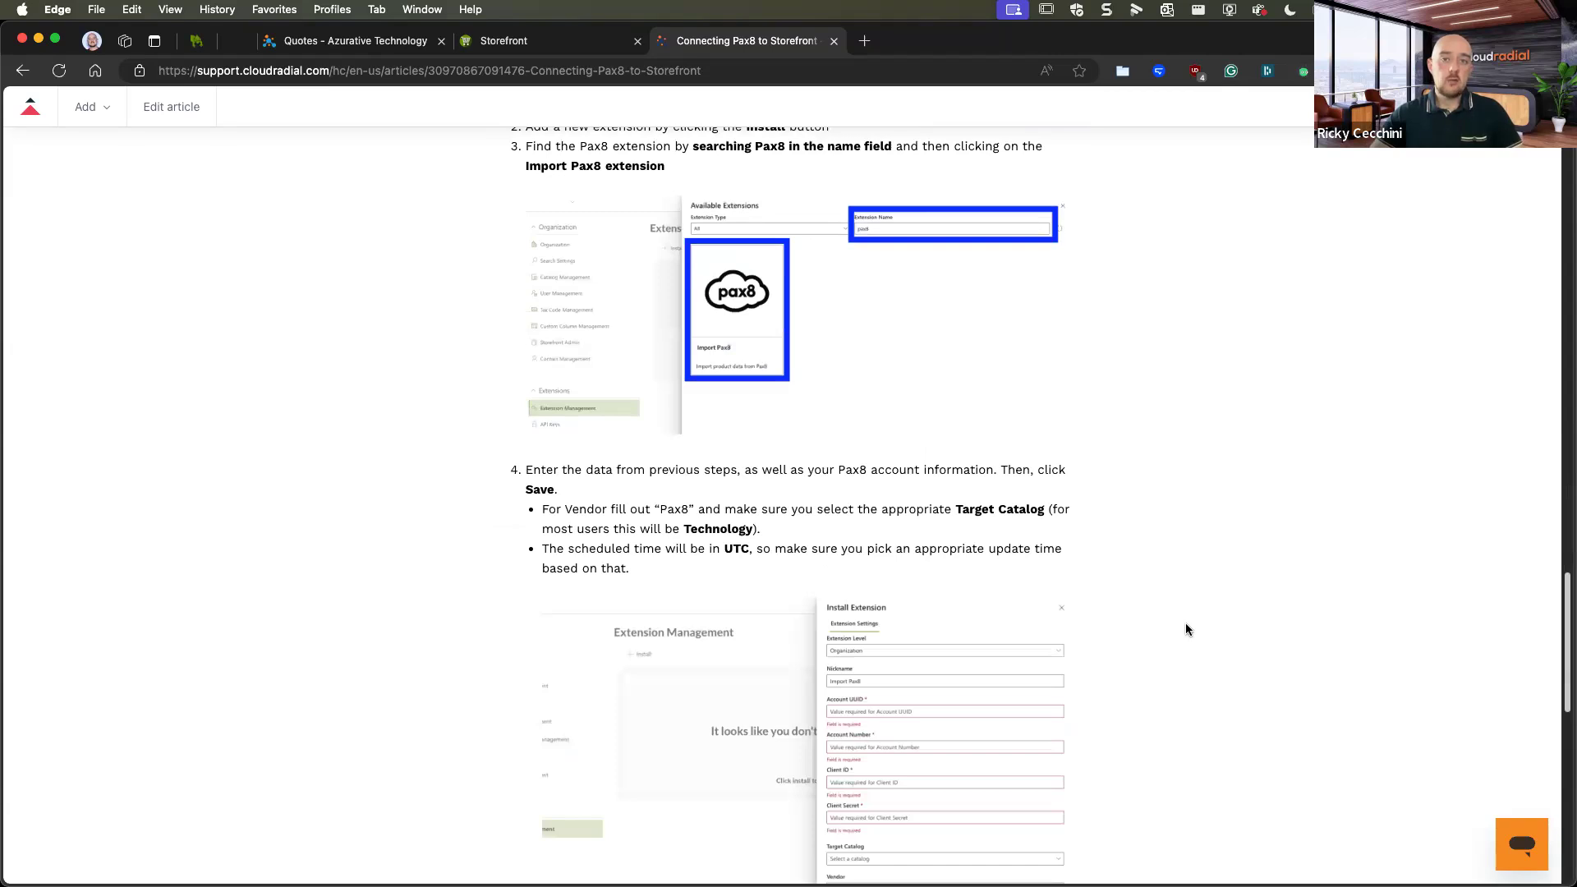
{"action": "scroll", "coordinate": [1184, 627], "scroll_direction": "up", "scroll_amount": 6}
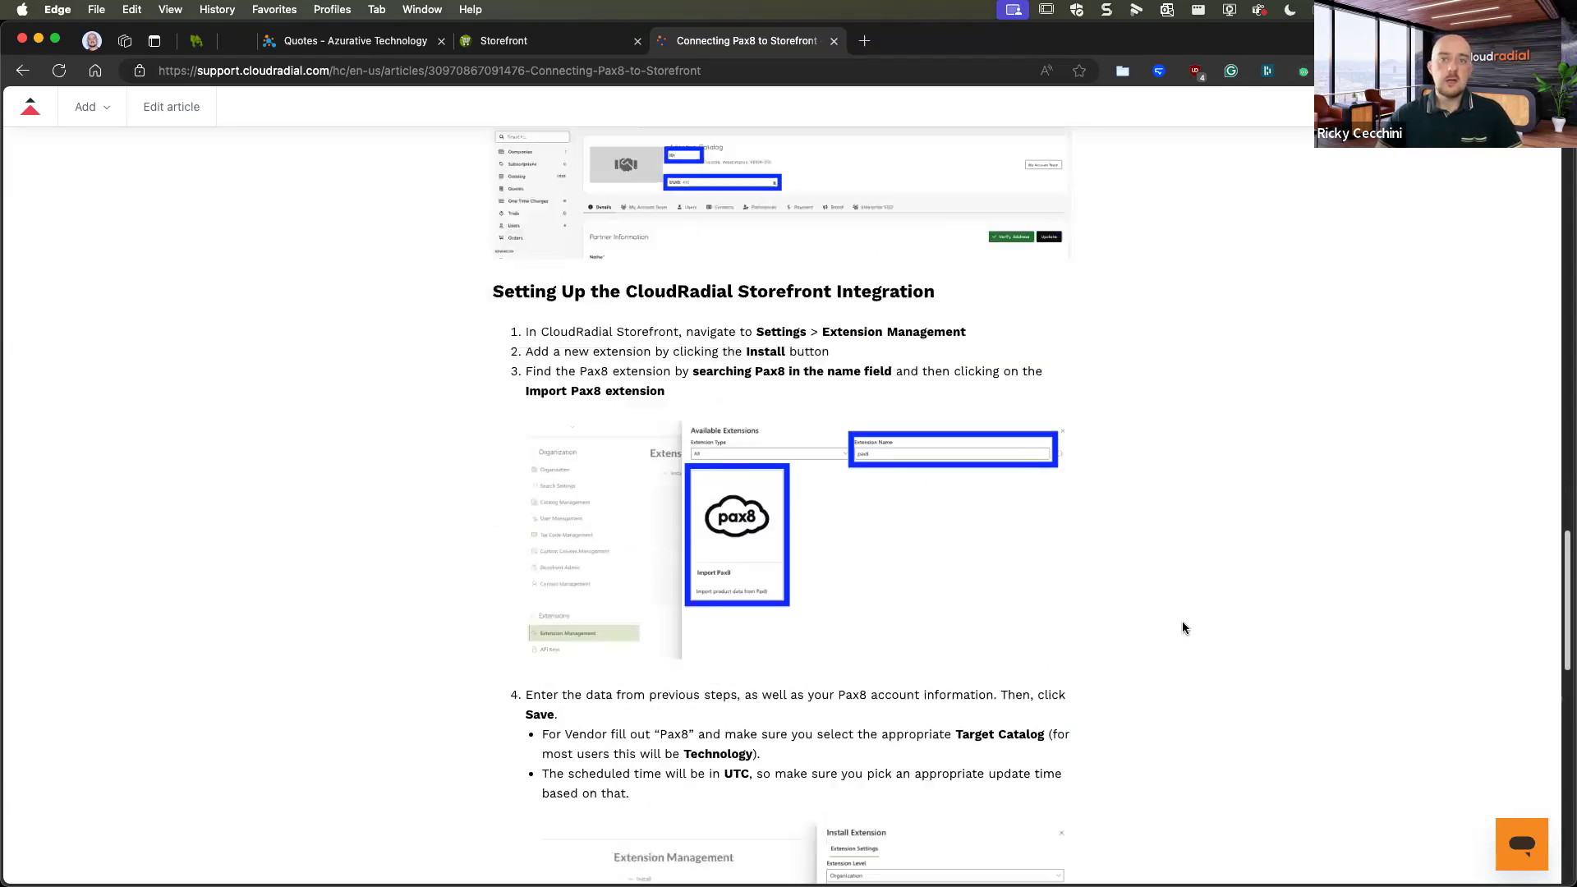
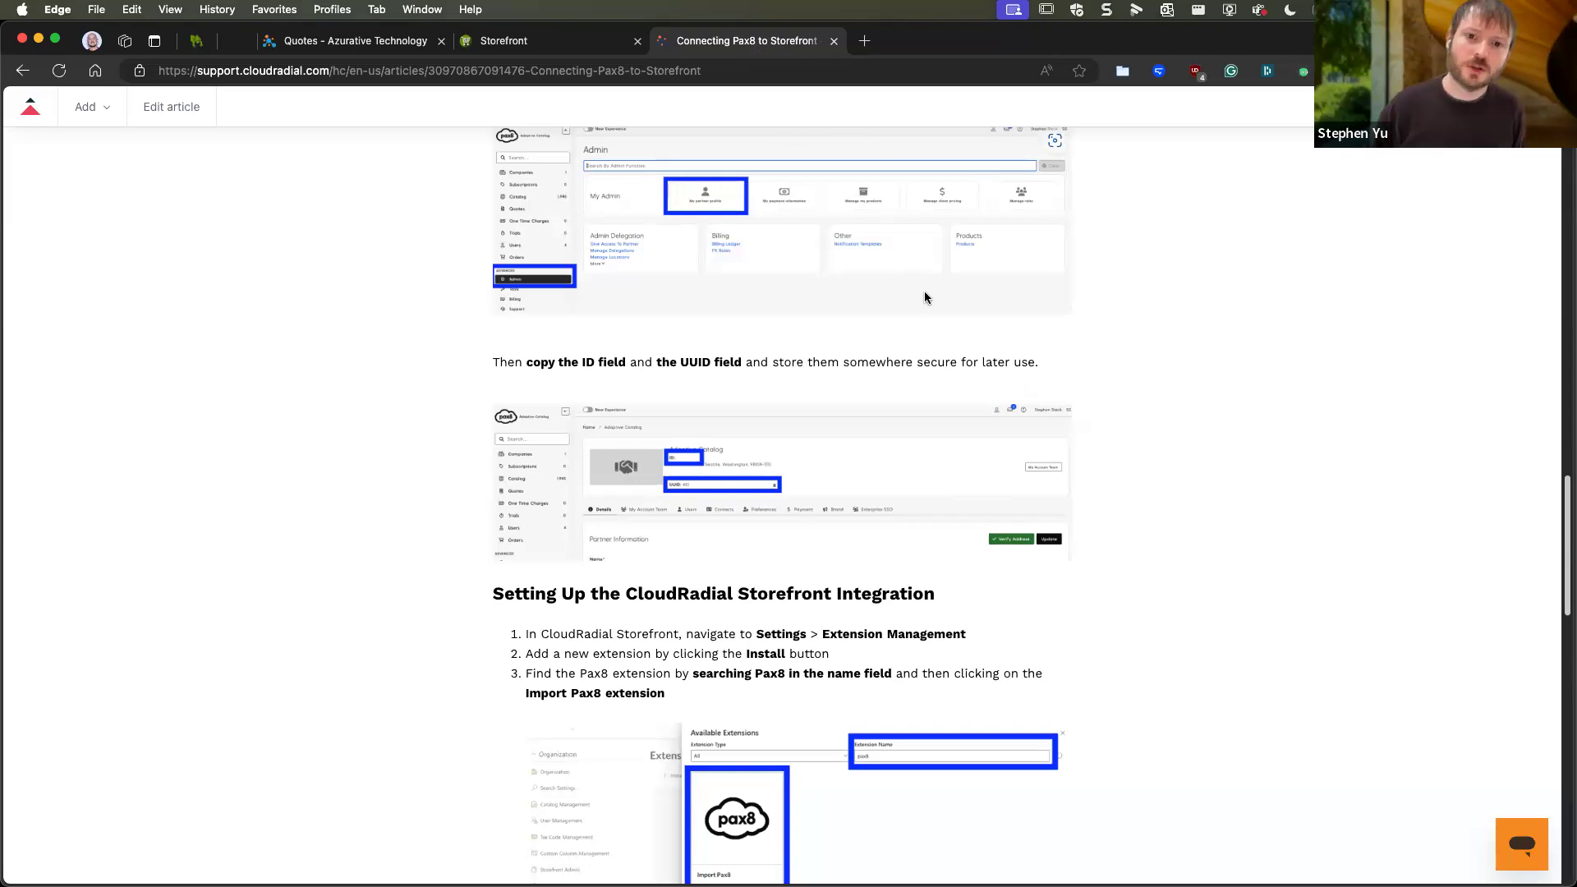
View the live Azurative Technology store, then bring the Adaptive Catalog Settings window back.
{"action": "left_click", "coordinate": [548, 42]}
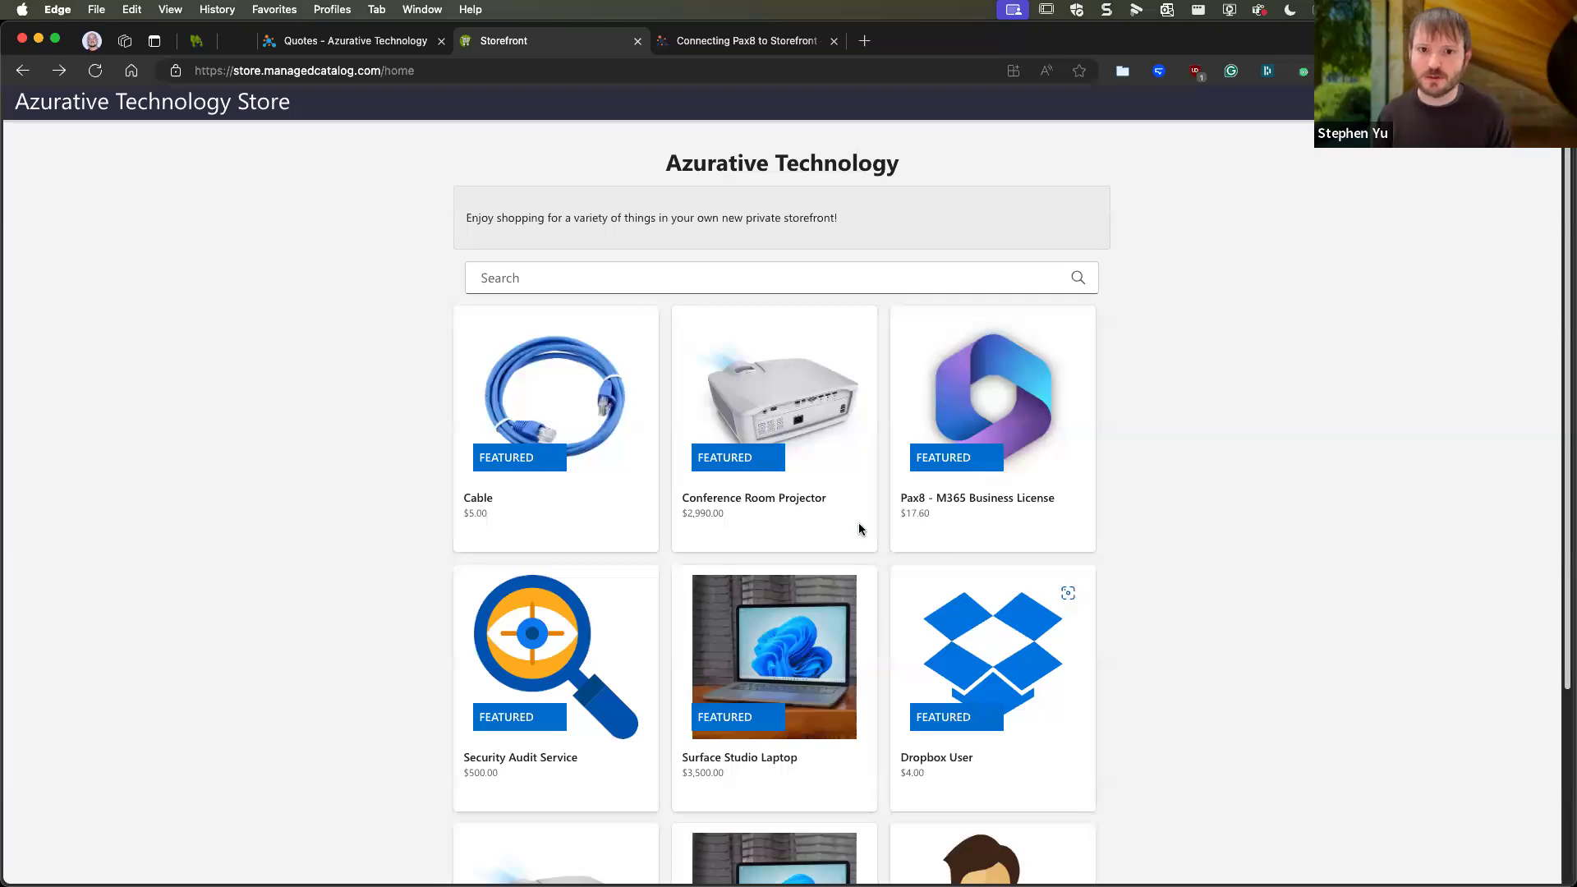
{"action": "key", "text": "ctrl+Up"}
{"action": "left_click", "coordinate": [514, 335]}
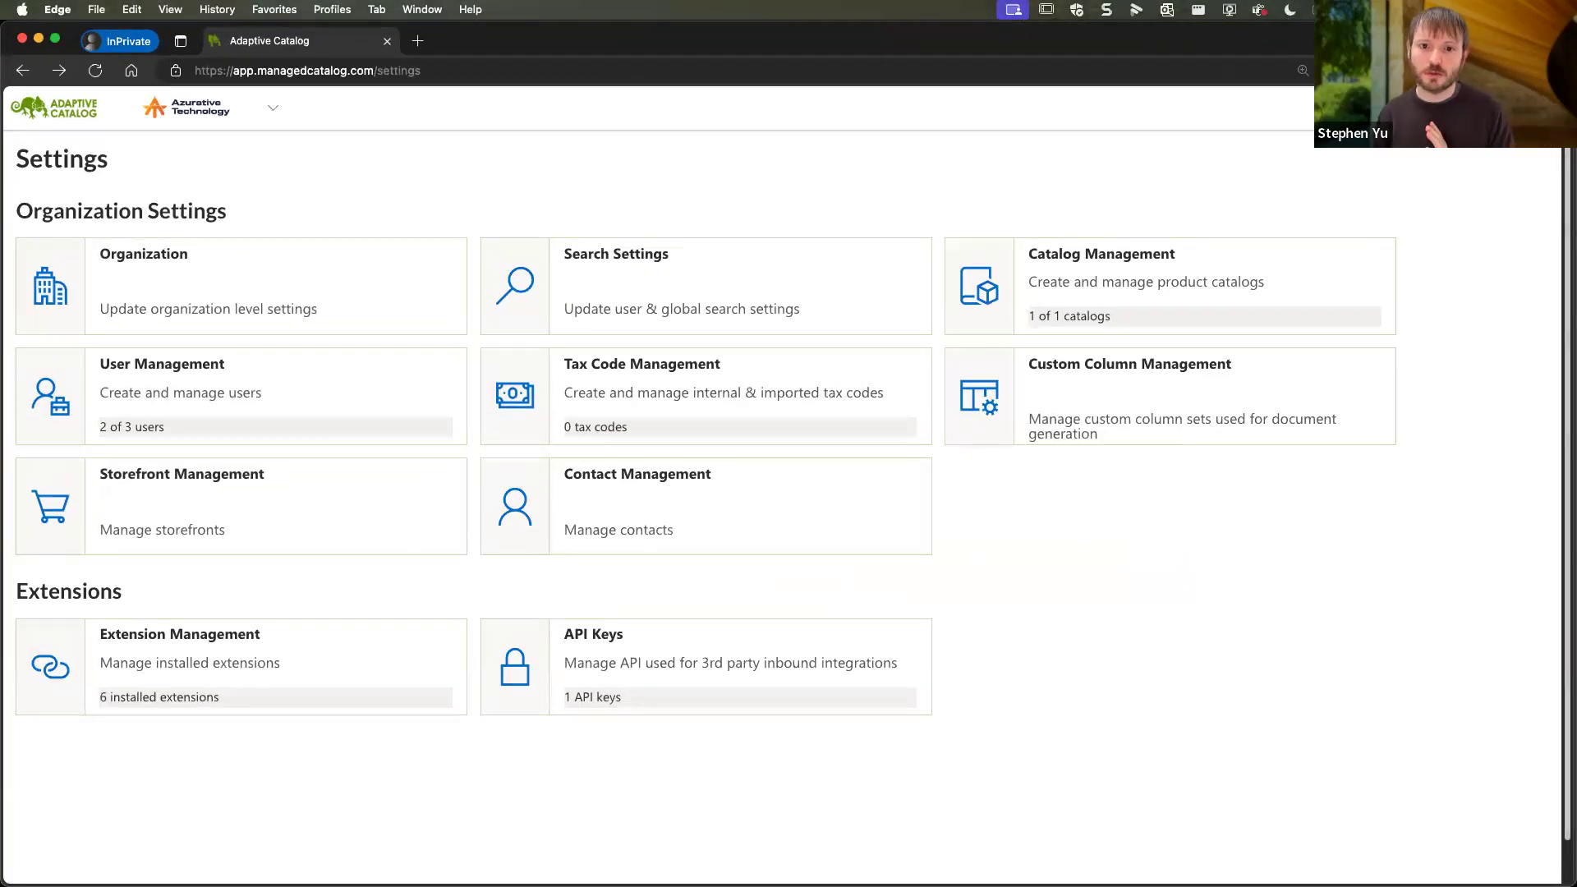
{"action": "left_click", "coordinate": [53, 108]}
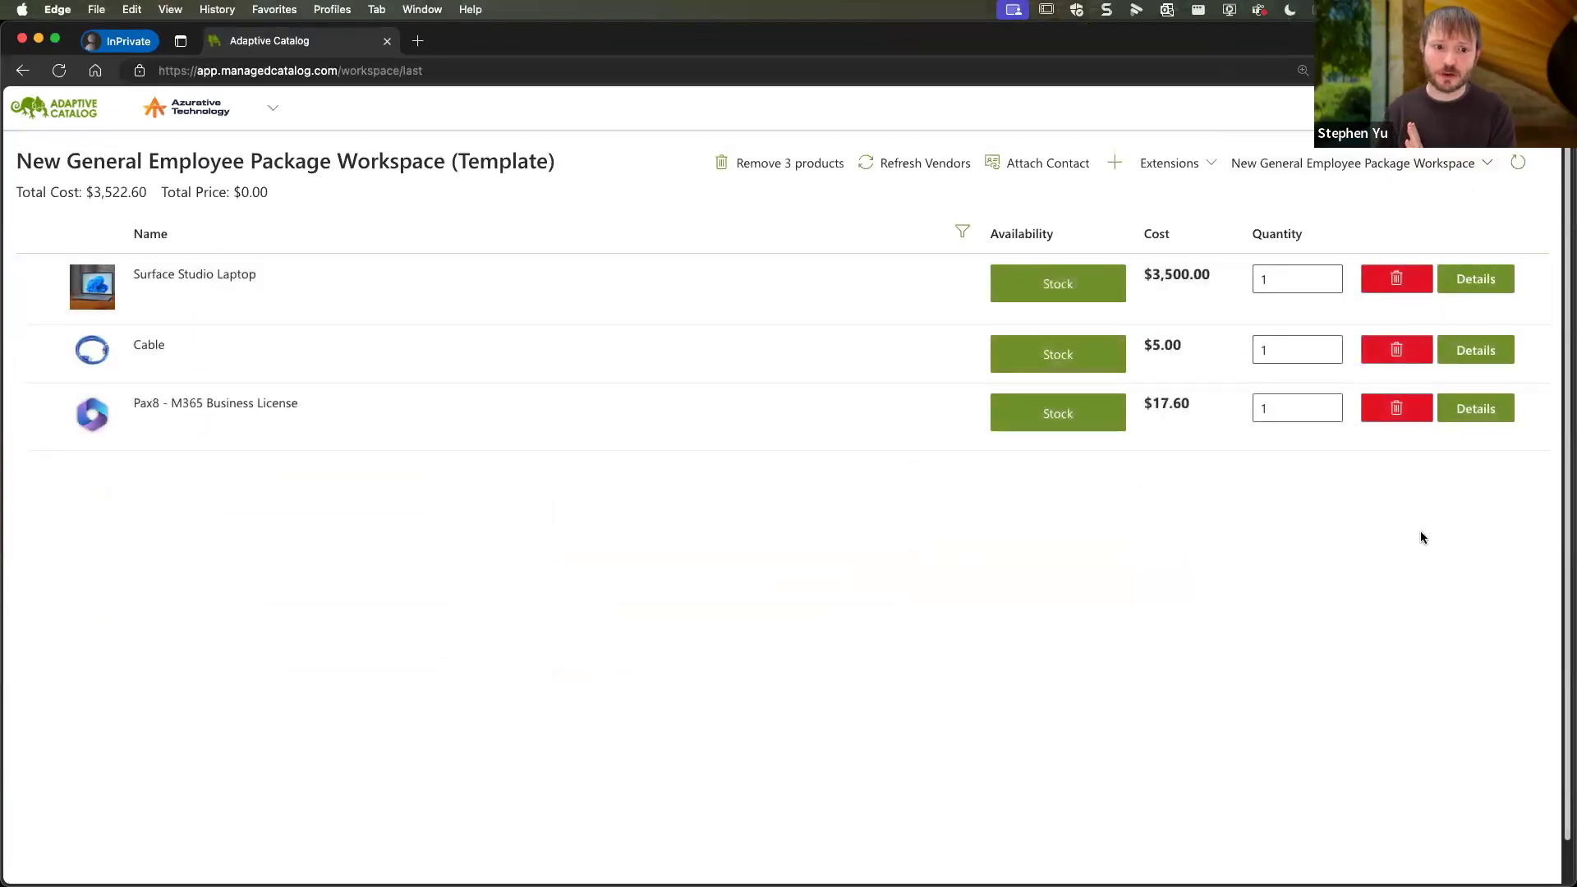
Inspect the employee package workspace's Storefront listing details, then close them.
{"action": "left_click", "coordinate": [1469, 166]}
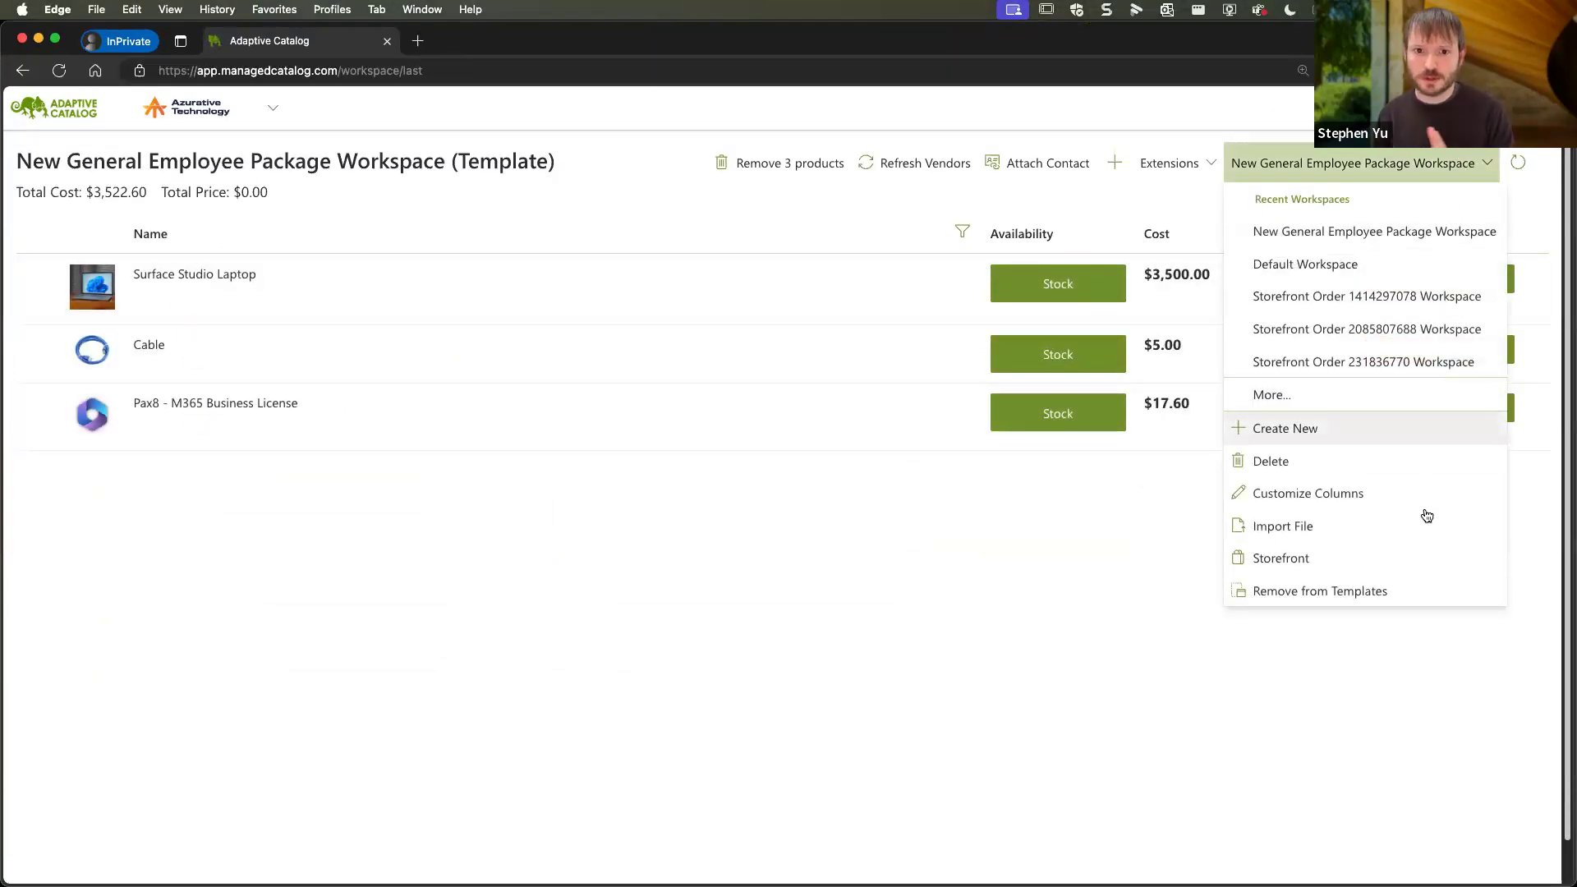
{"action": "left_click", "coordinate": [1414, 556]}
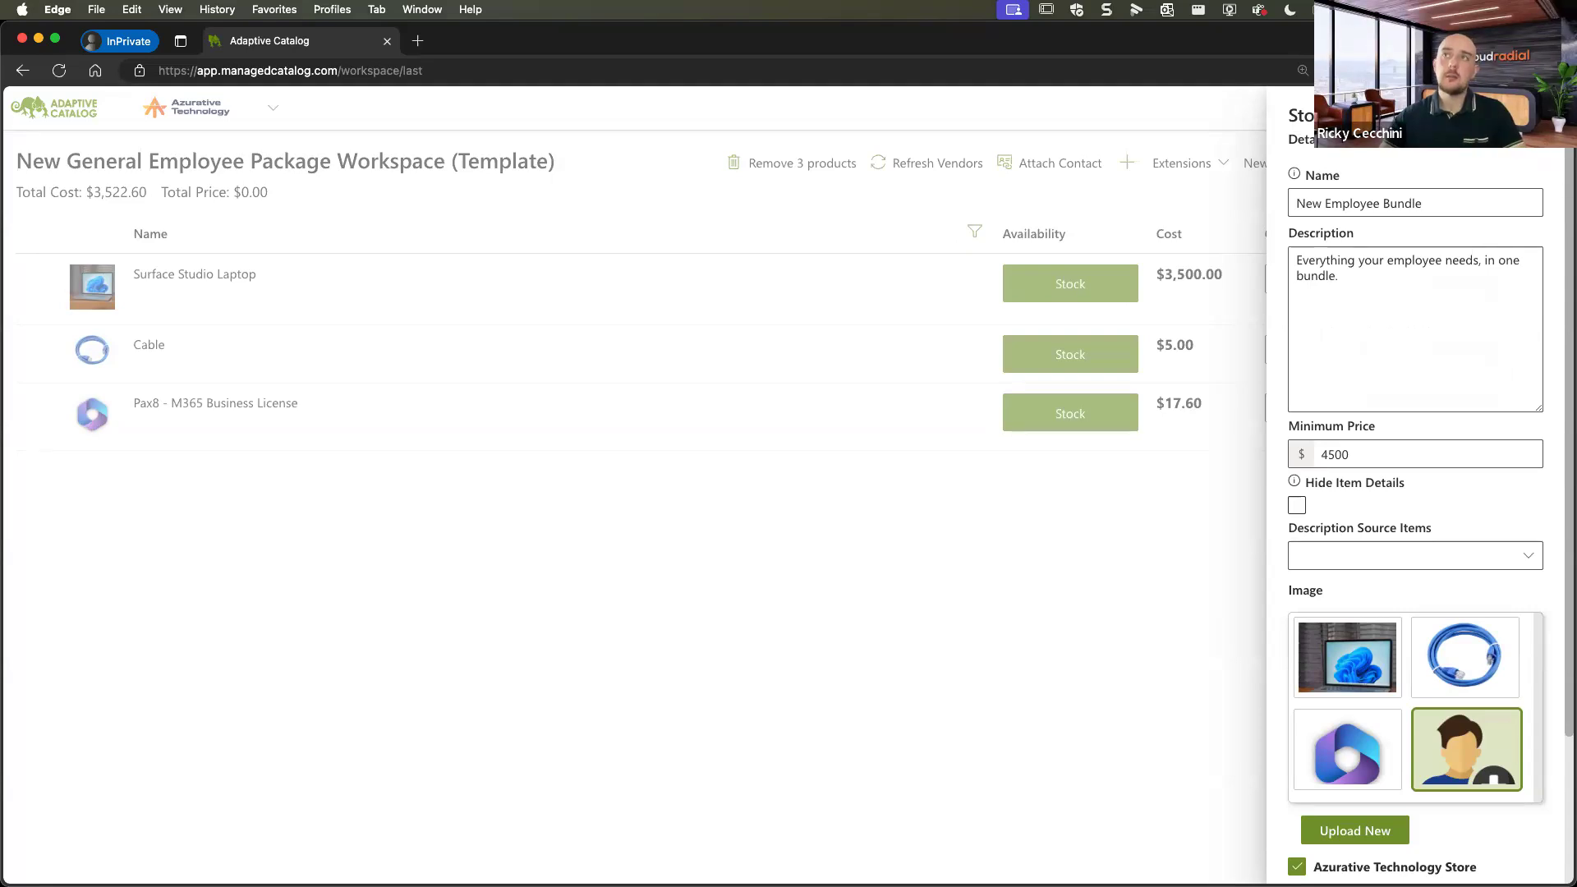
{"action": "key", "text": "Escape"}
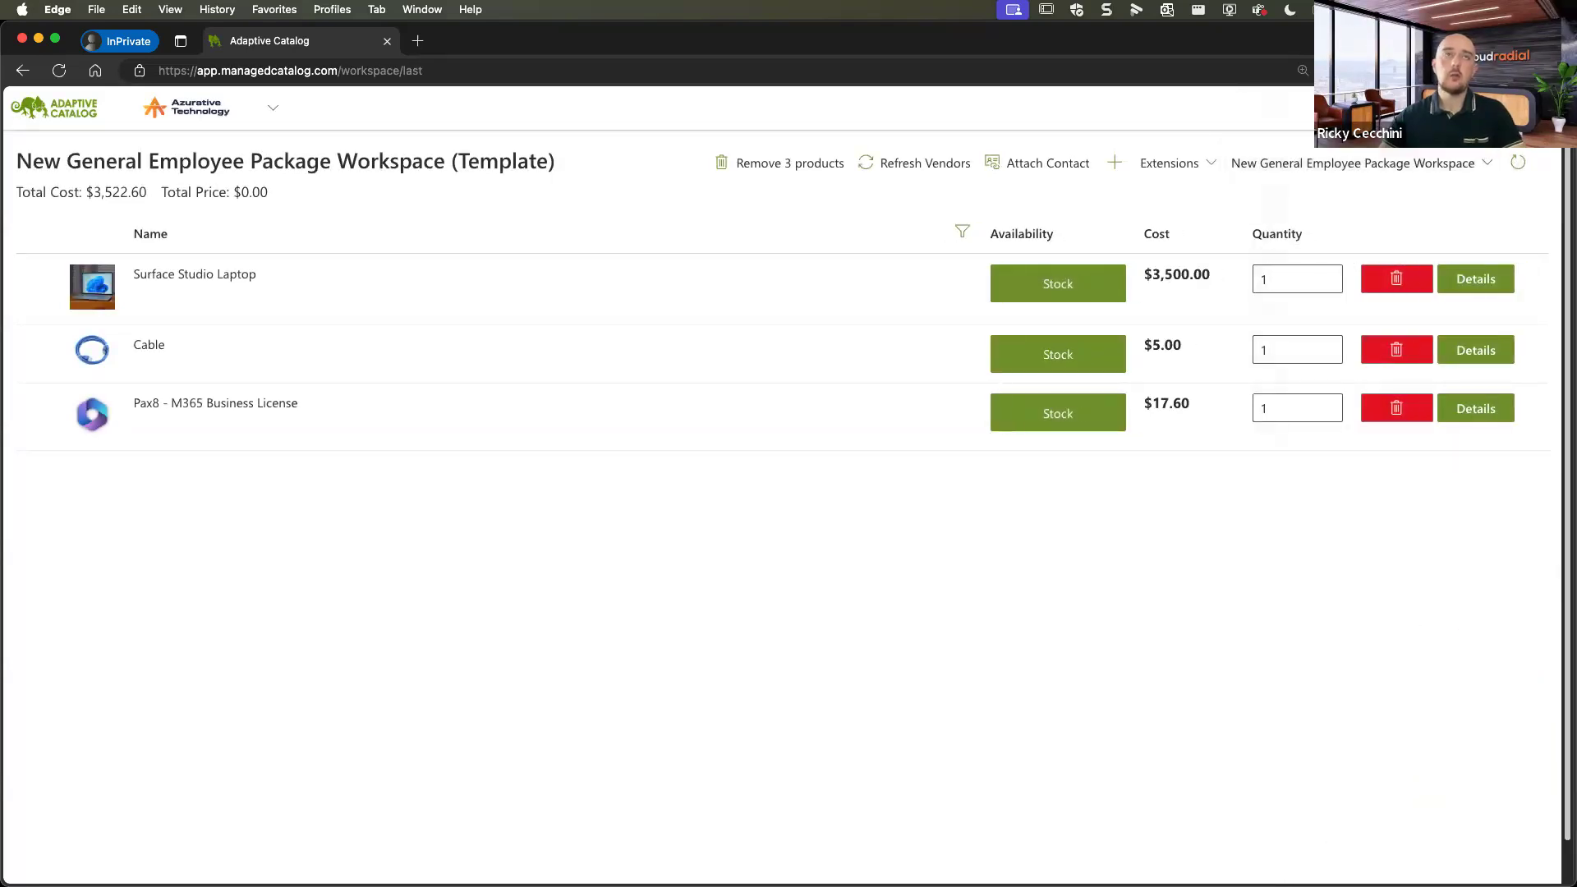
Reopen the storefront listing, tick and untick Phoenix Store, then return to the dashboard.
{"action": "left_click", "coordinate": [1493, 165]}
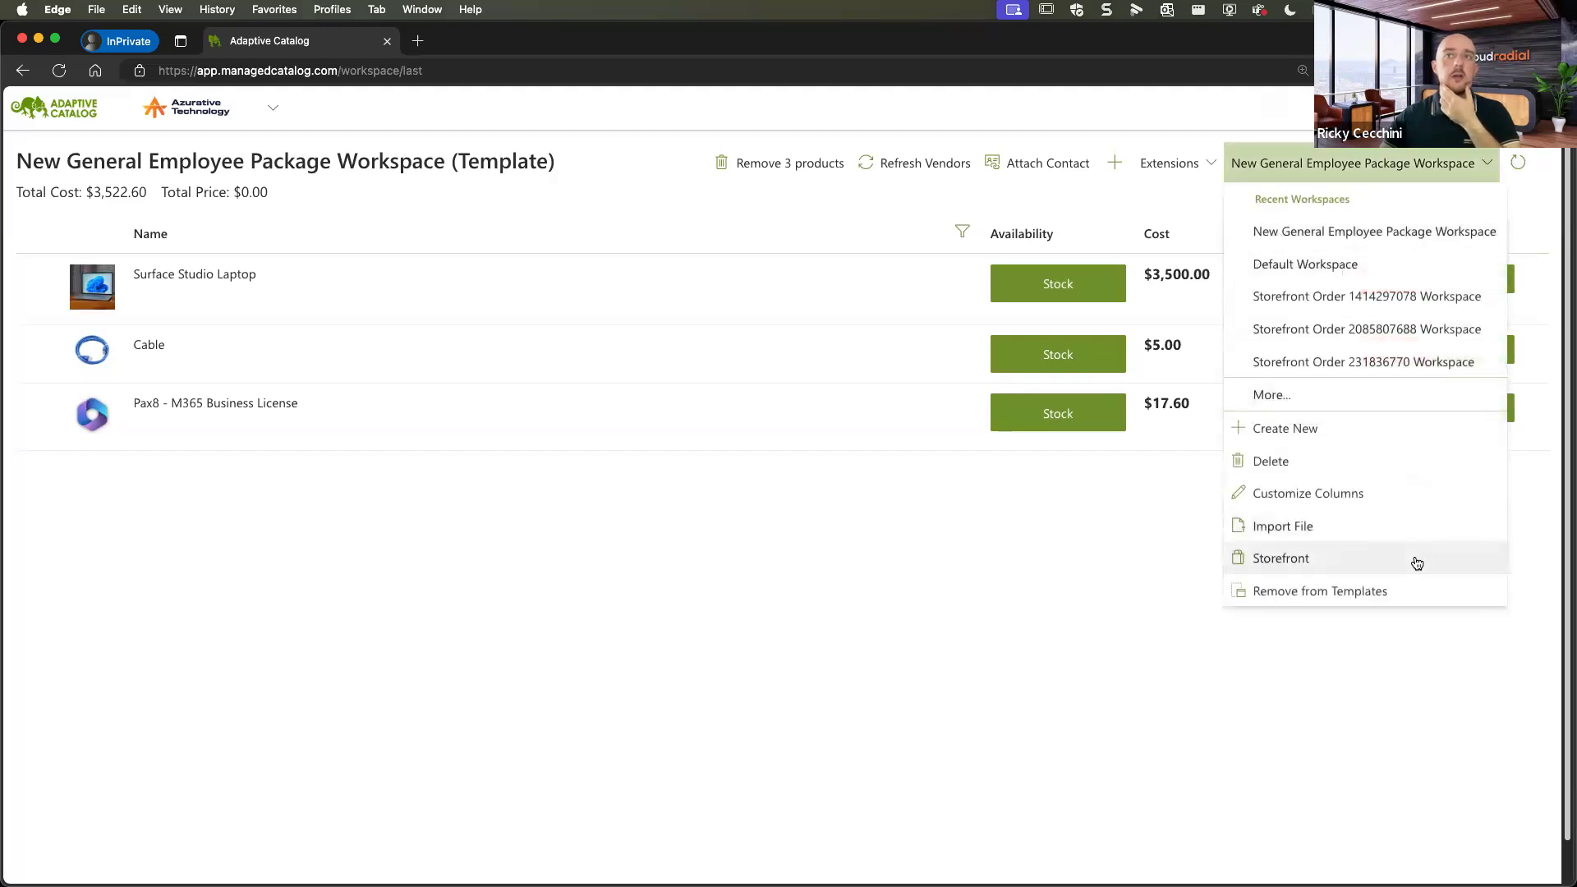
{"action": "left_click", "coordinate": [1417, 562]}
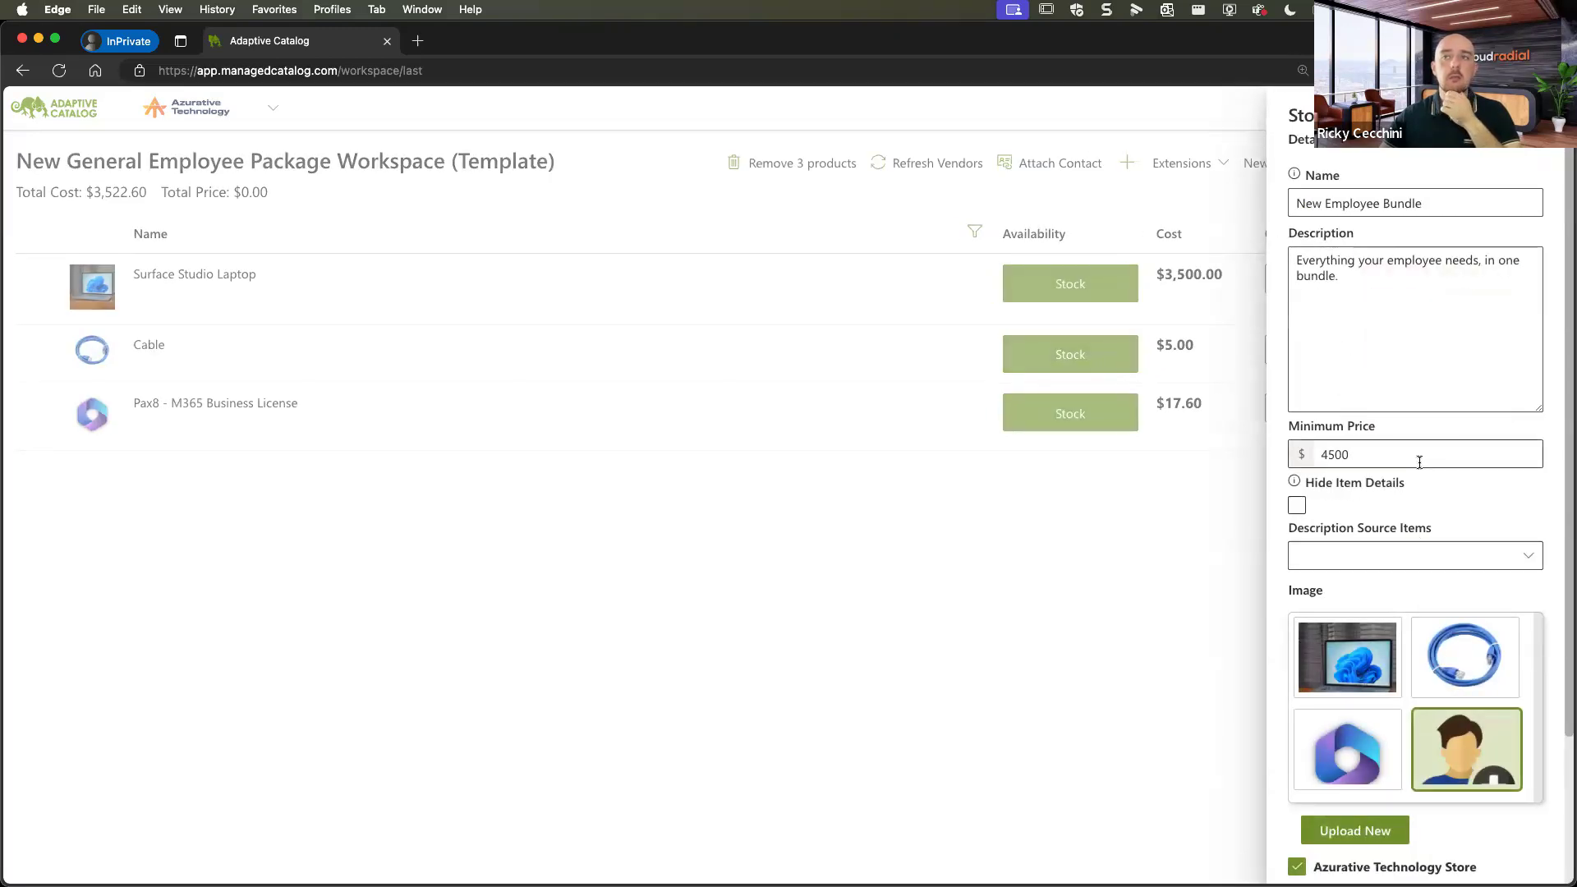
{"action": "scroll", "coordinate": [1419, 462], "scroll_direction": "down", "scroll_amount": 3}
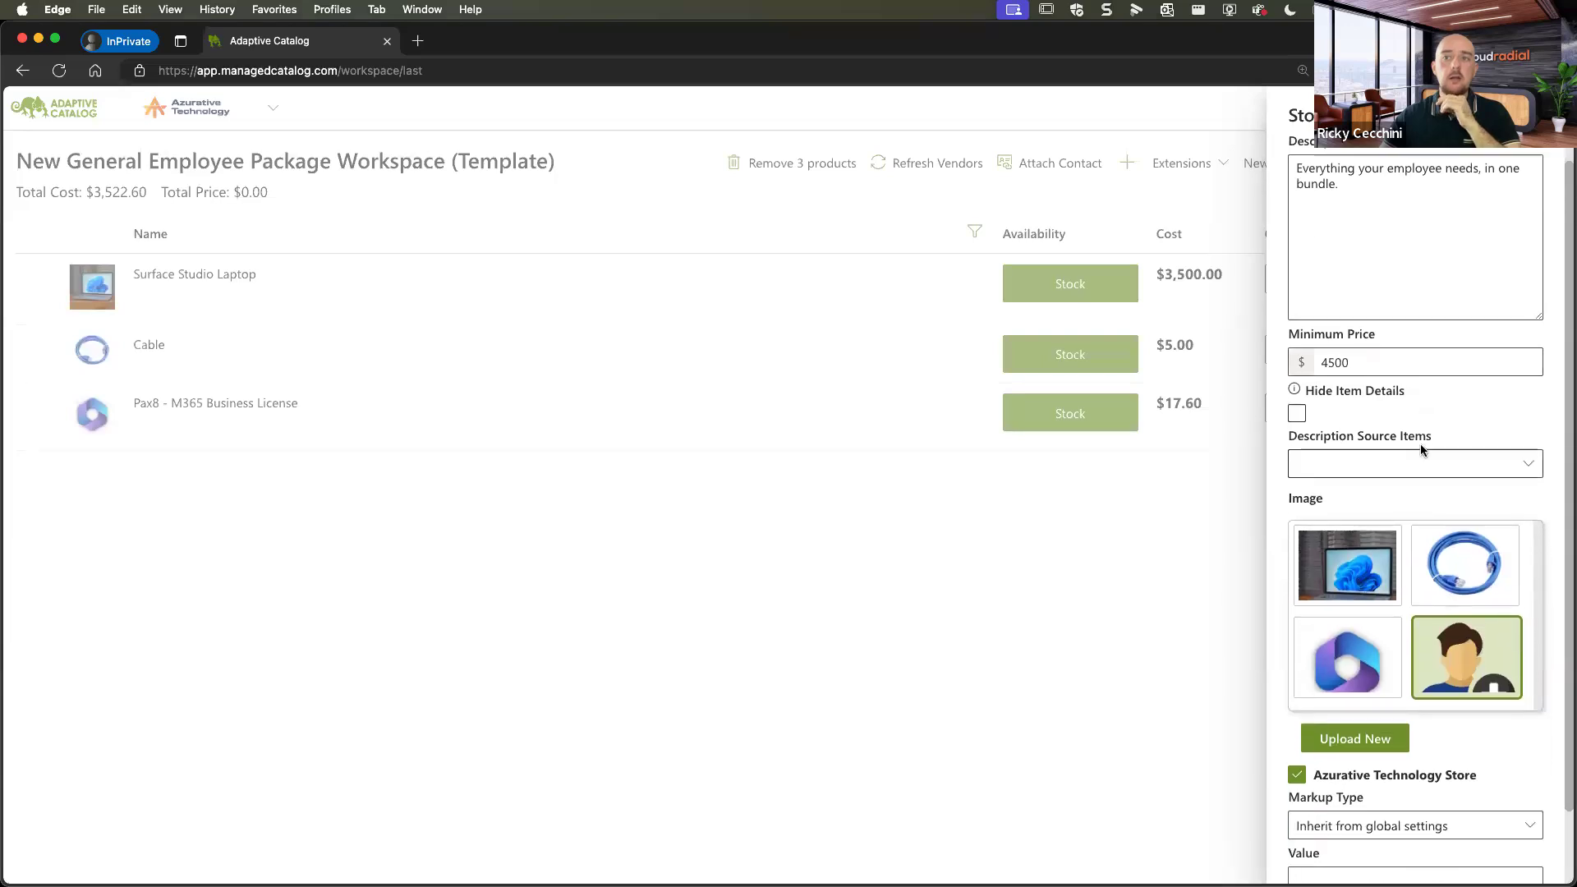
{"action": "scroll", "coordinate": [1421, 450], "scroll_direction": "down", "scroll_amount": 1}
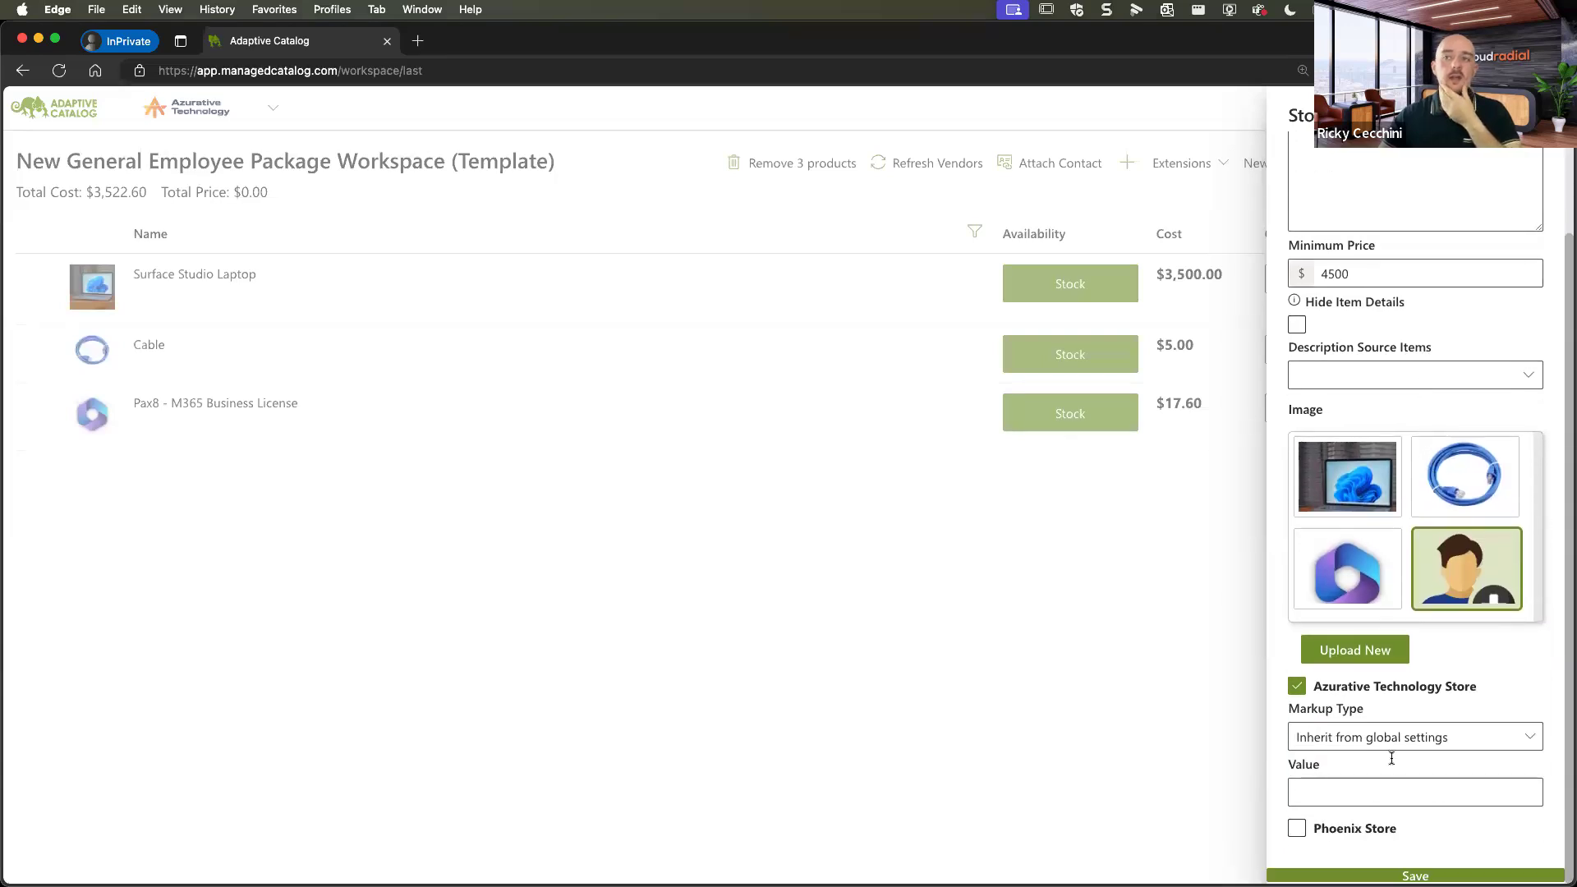
{"action": "left_click", "coordinate": [1376, 832]}
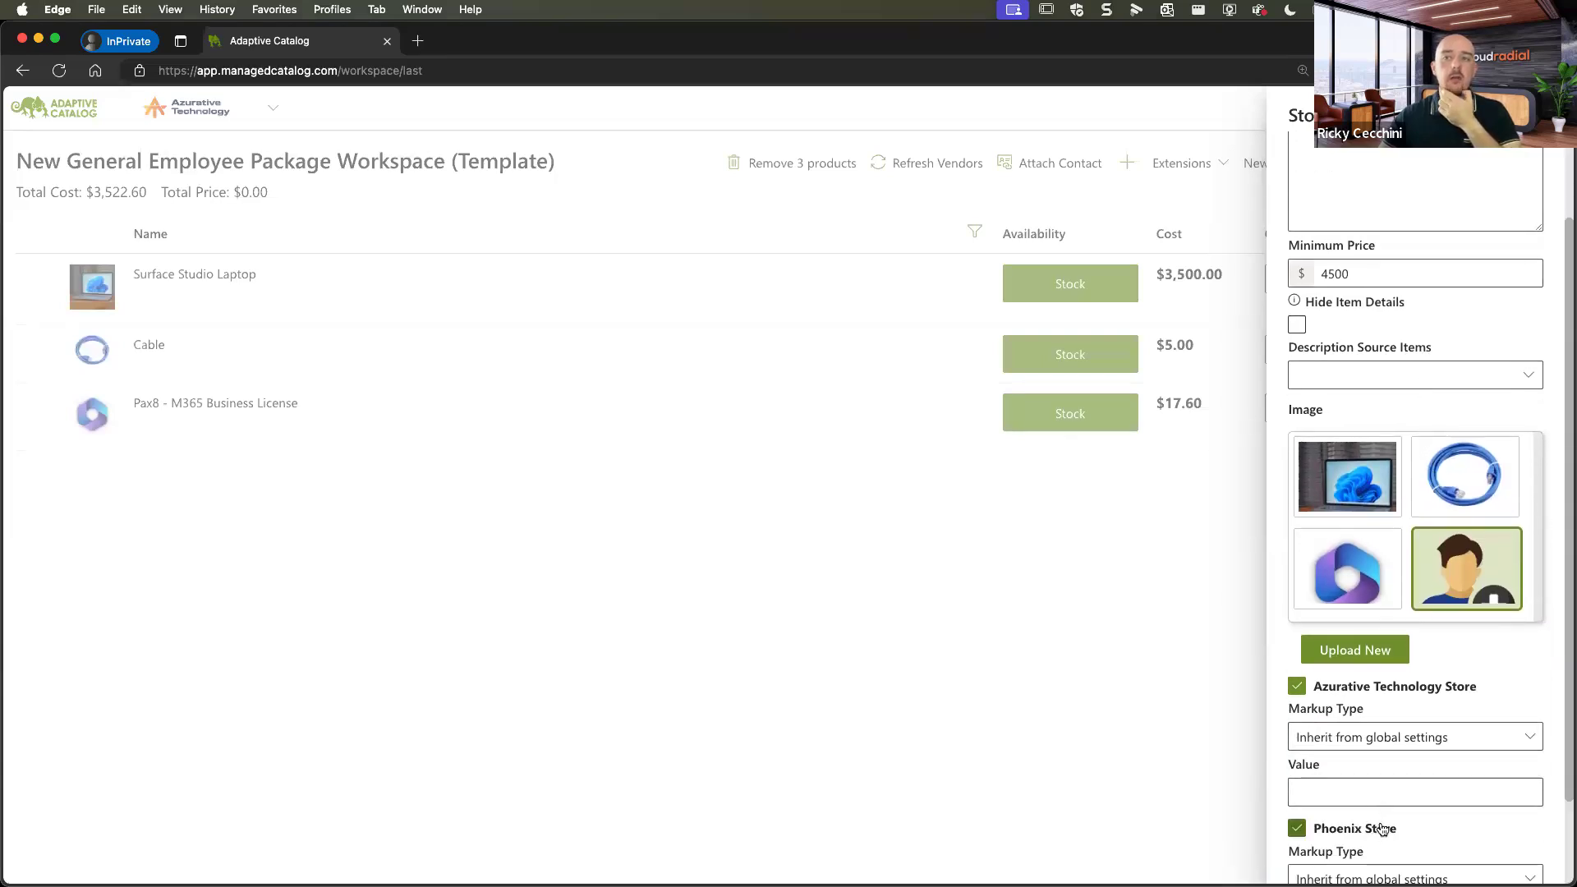
{"action": "left_click", "coordinate": [1382, 827]}
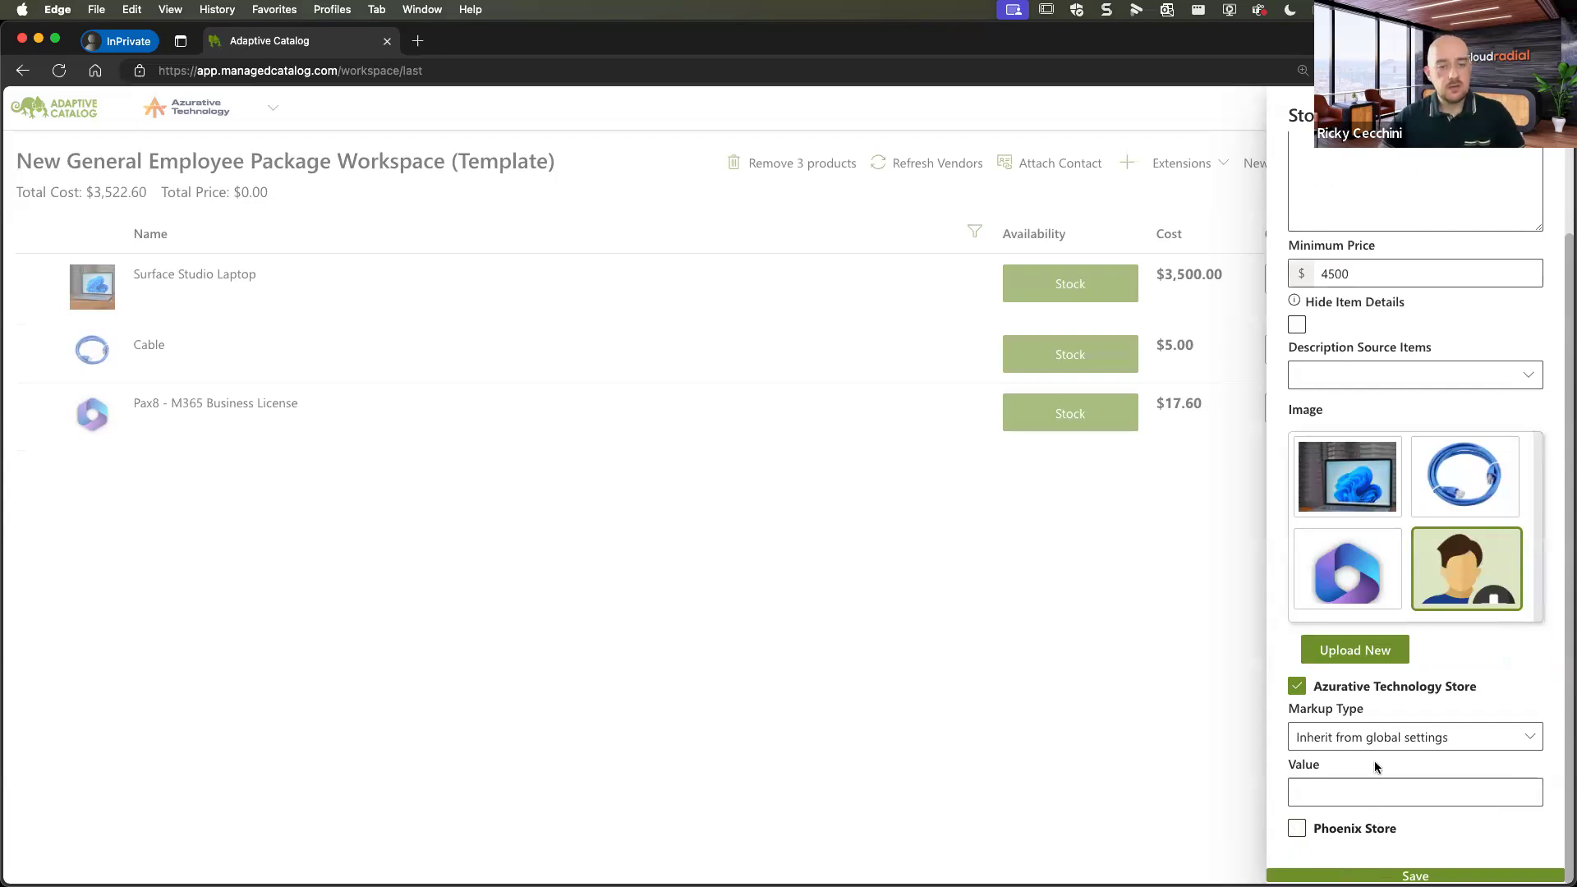
{"action": "scroll", "coordinate": [1320, 702], "scroll_direction": "up", "scroll_amount": 3}
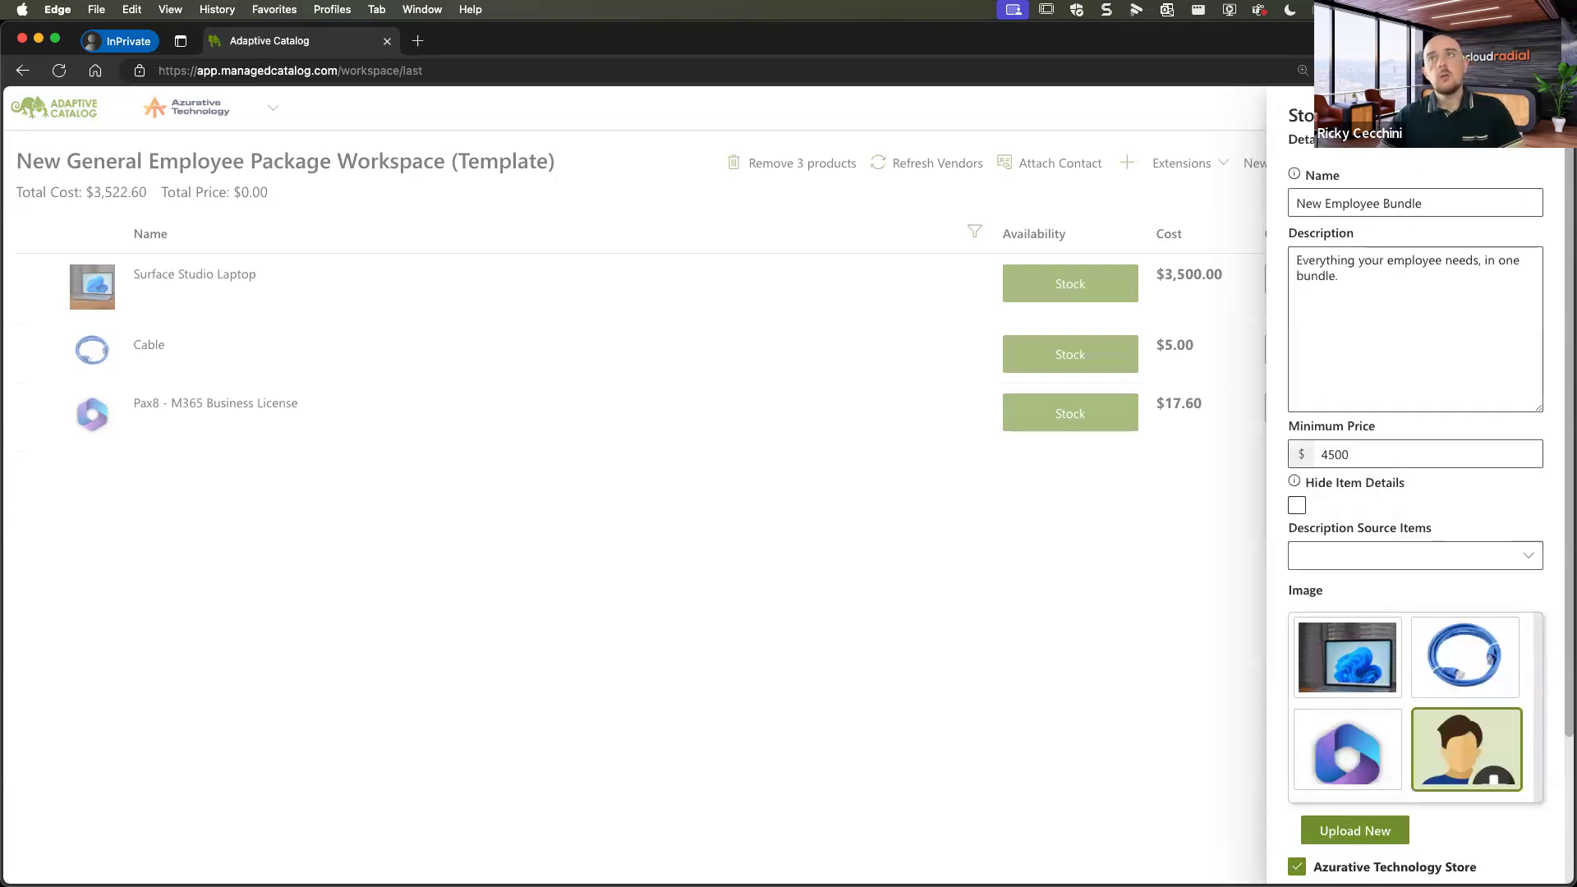
{"action": "key", "text": "Escape"}
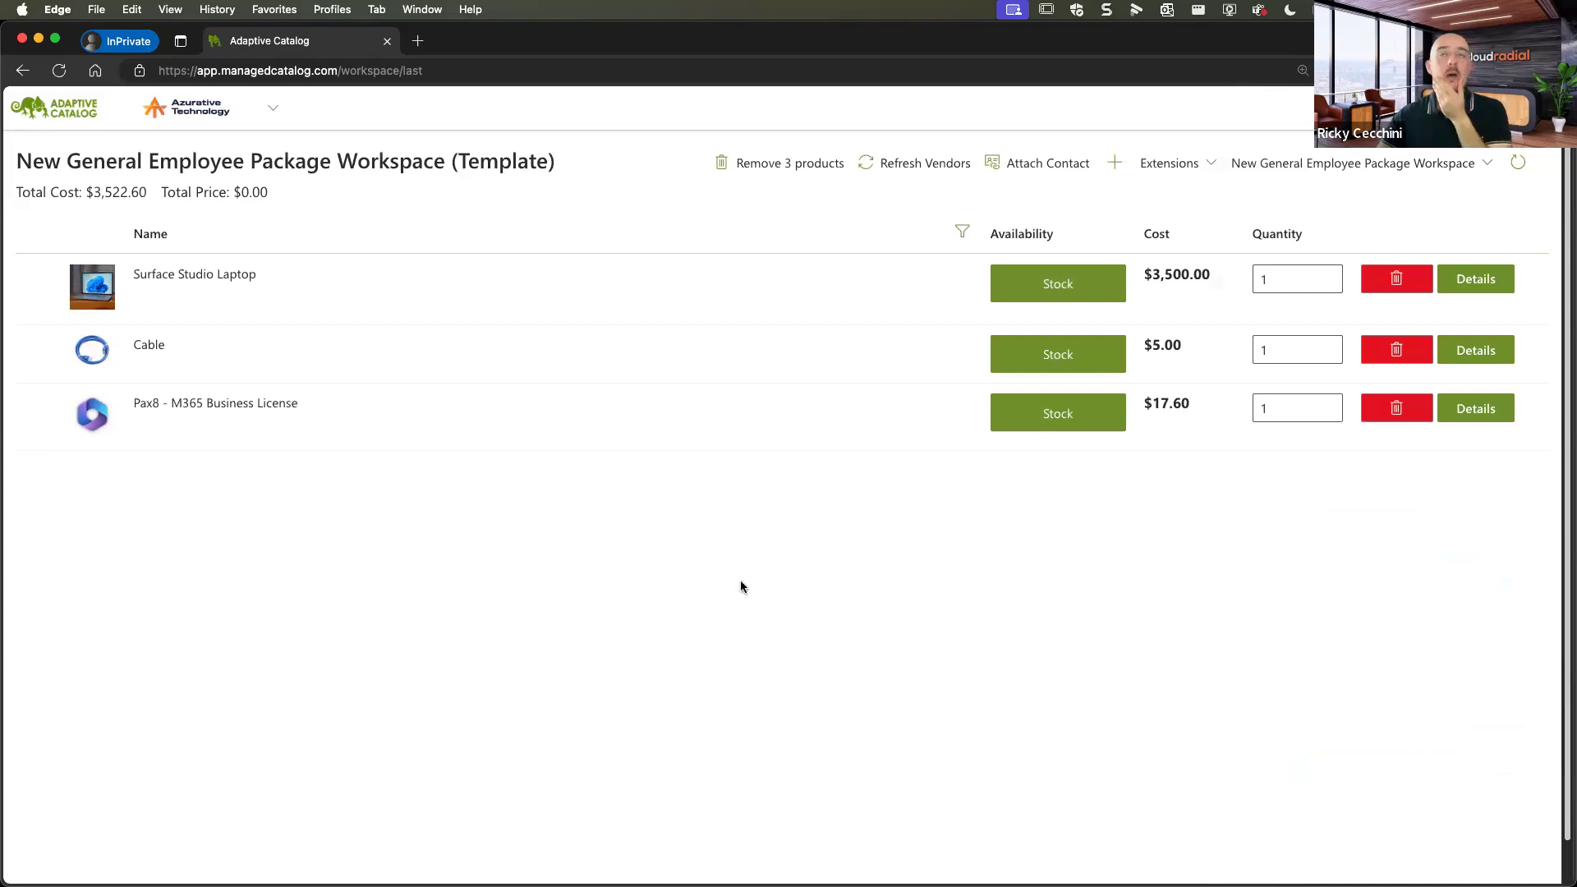
{"action": "left_click", "coordinate": [53, 107]}
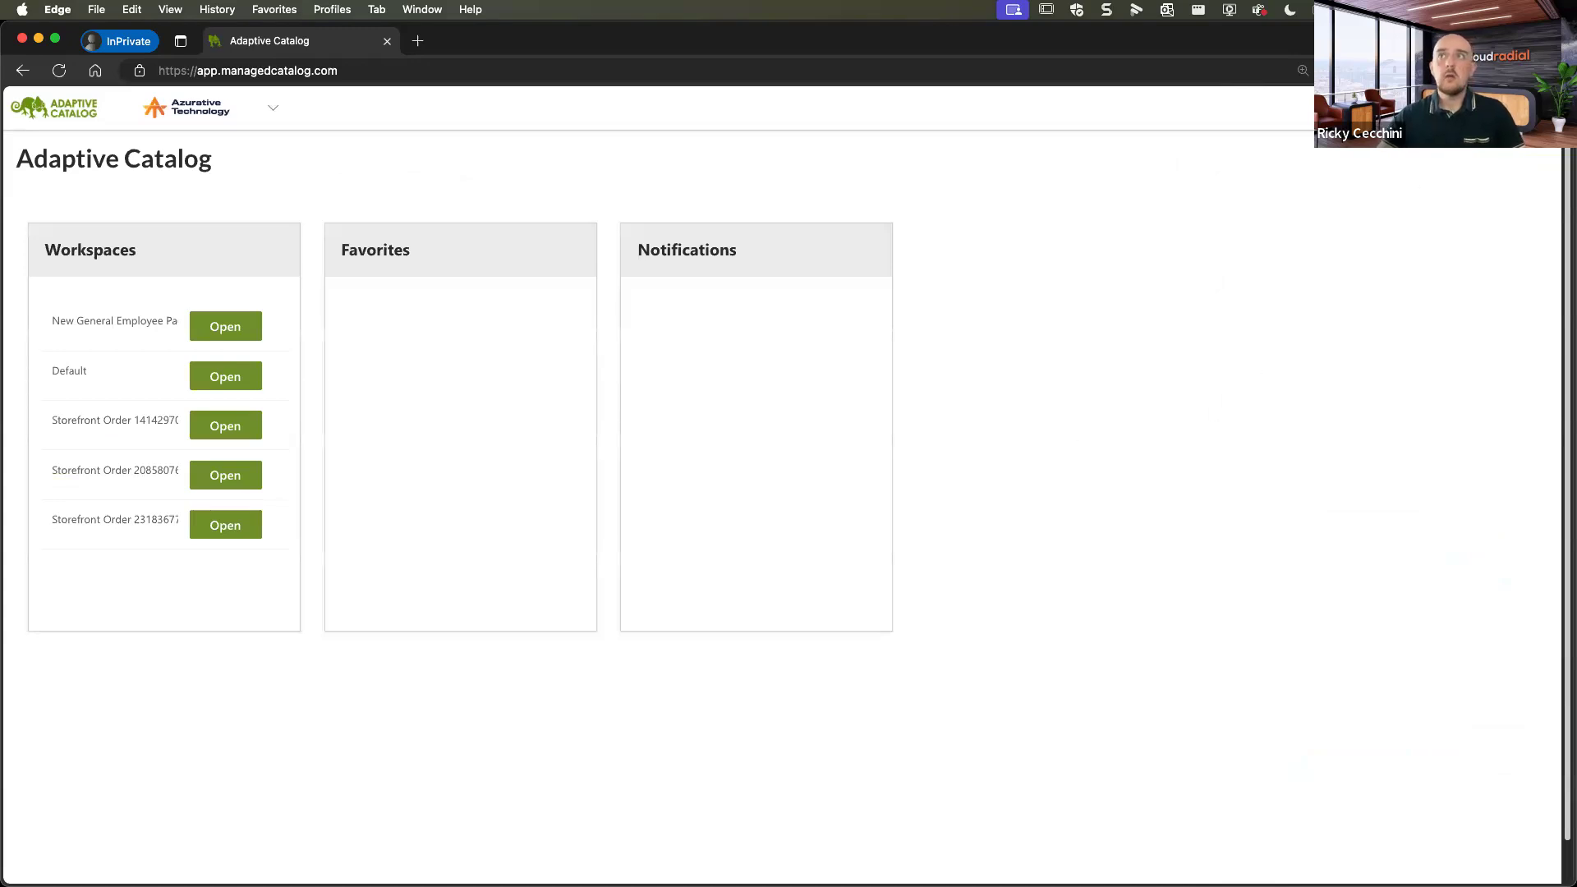
Open Settings > Storefront Management and list the existing storefronts.
{"action": "left_click", "coordinate": [1544, 108]}
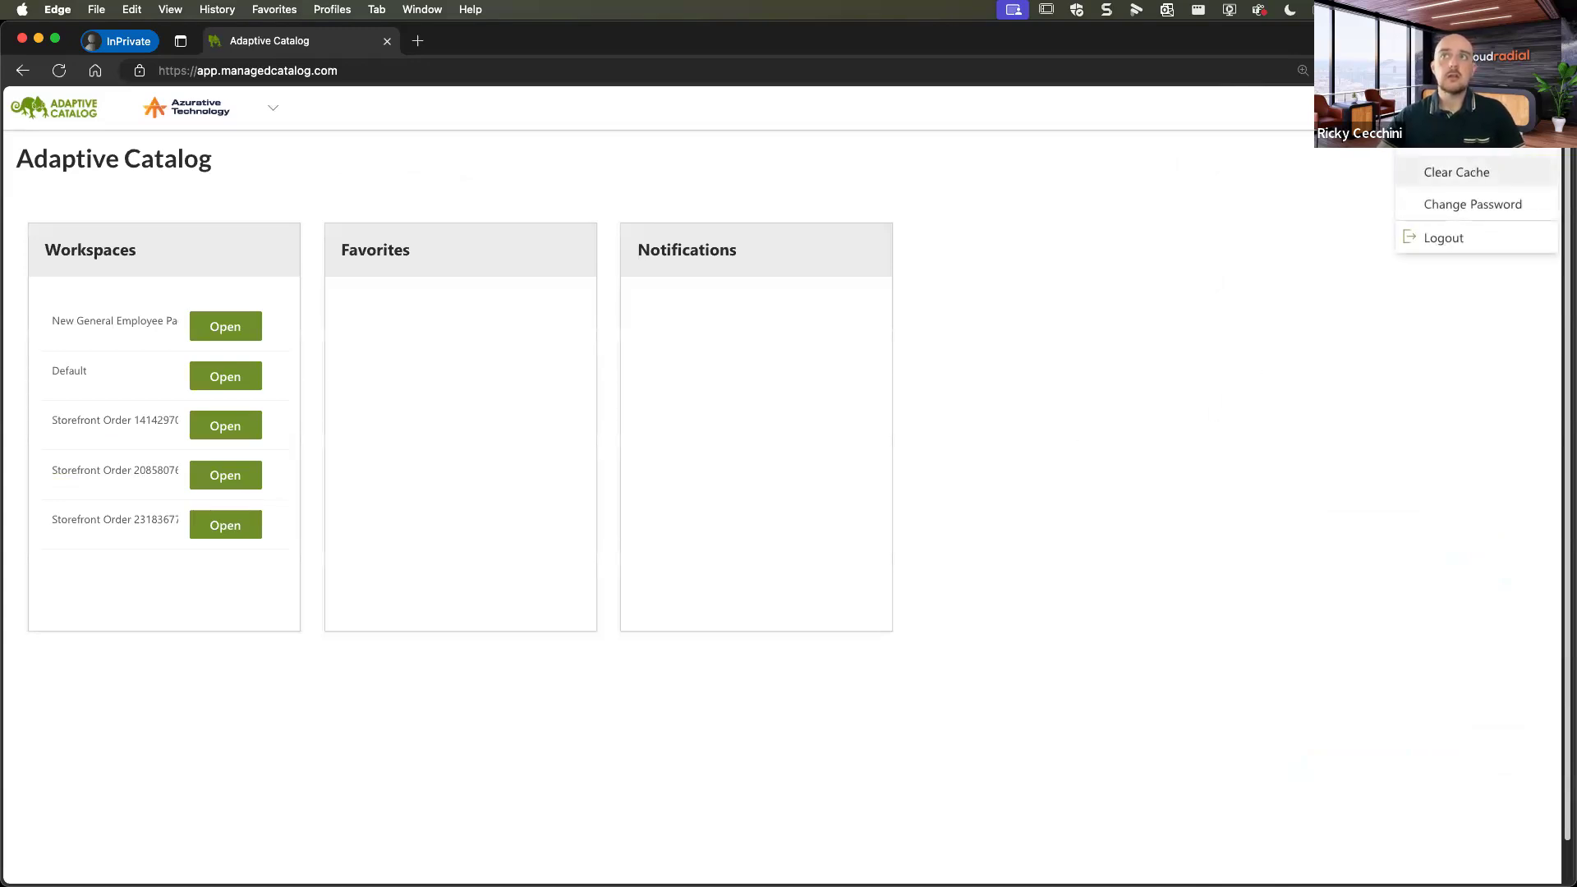
{"action": "left_click", "coordinate": [1462, 169]}
{"action": "left_click", "coordinate": [263, 511]}
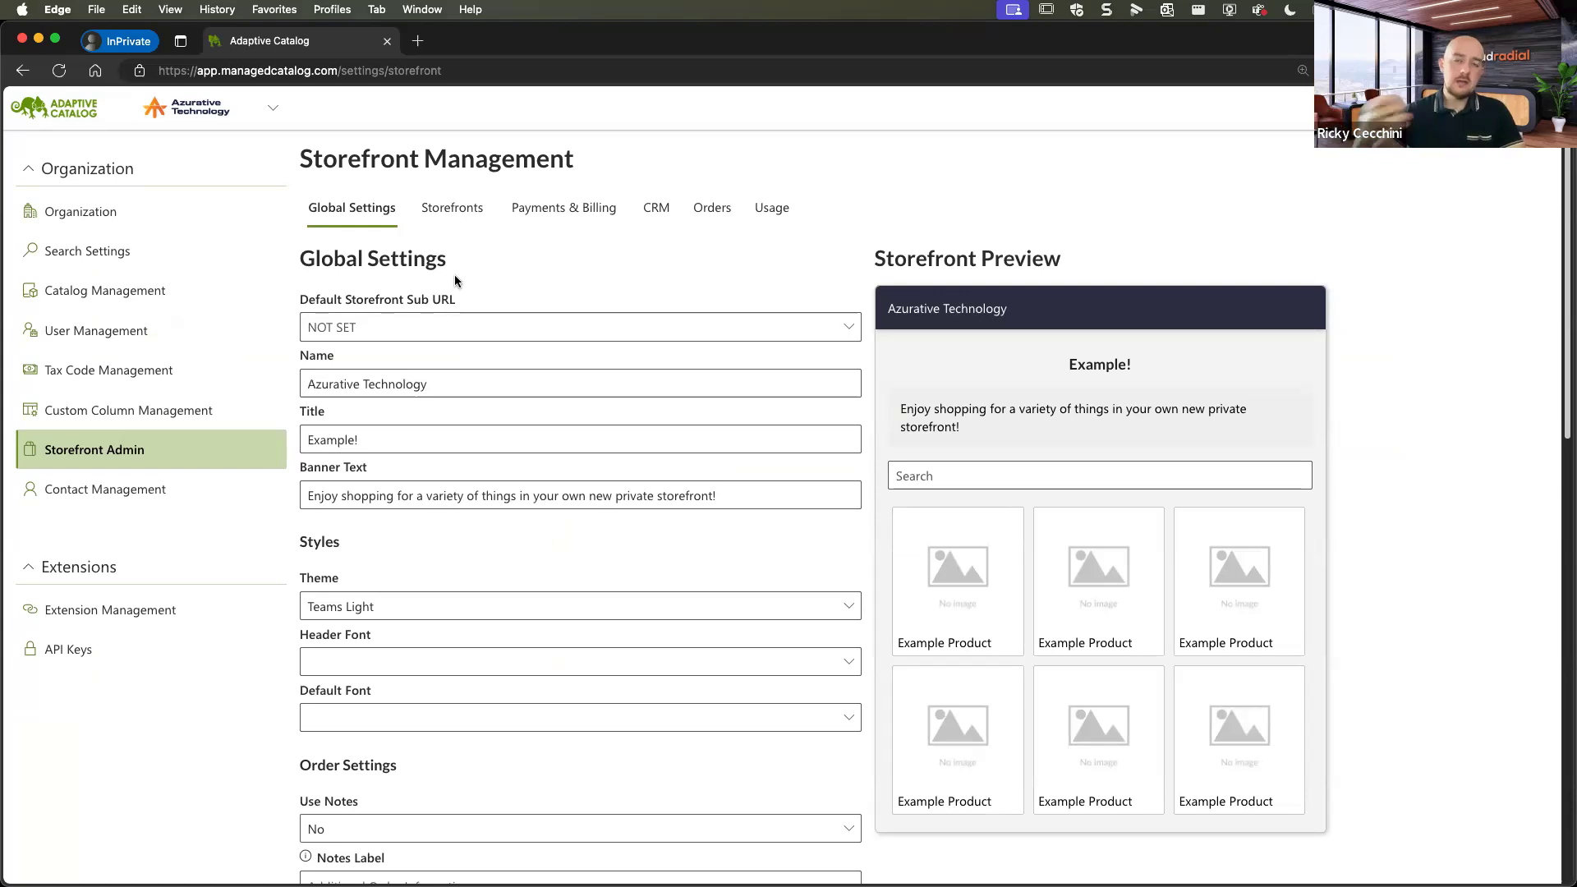
{"action": "left_click", "coordinate": [467, 212]}
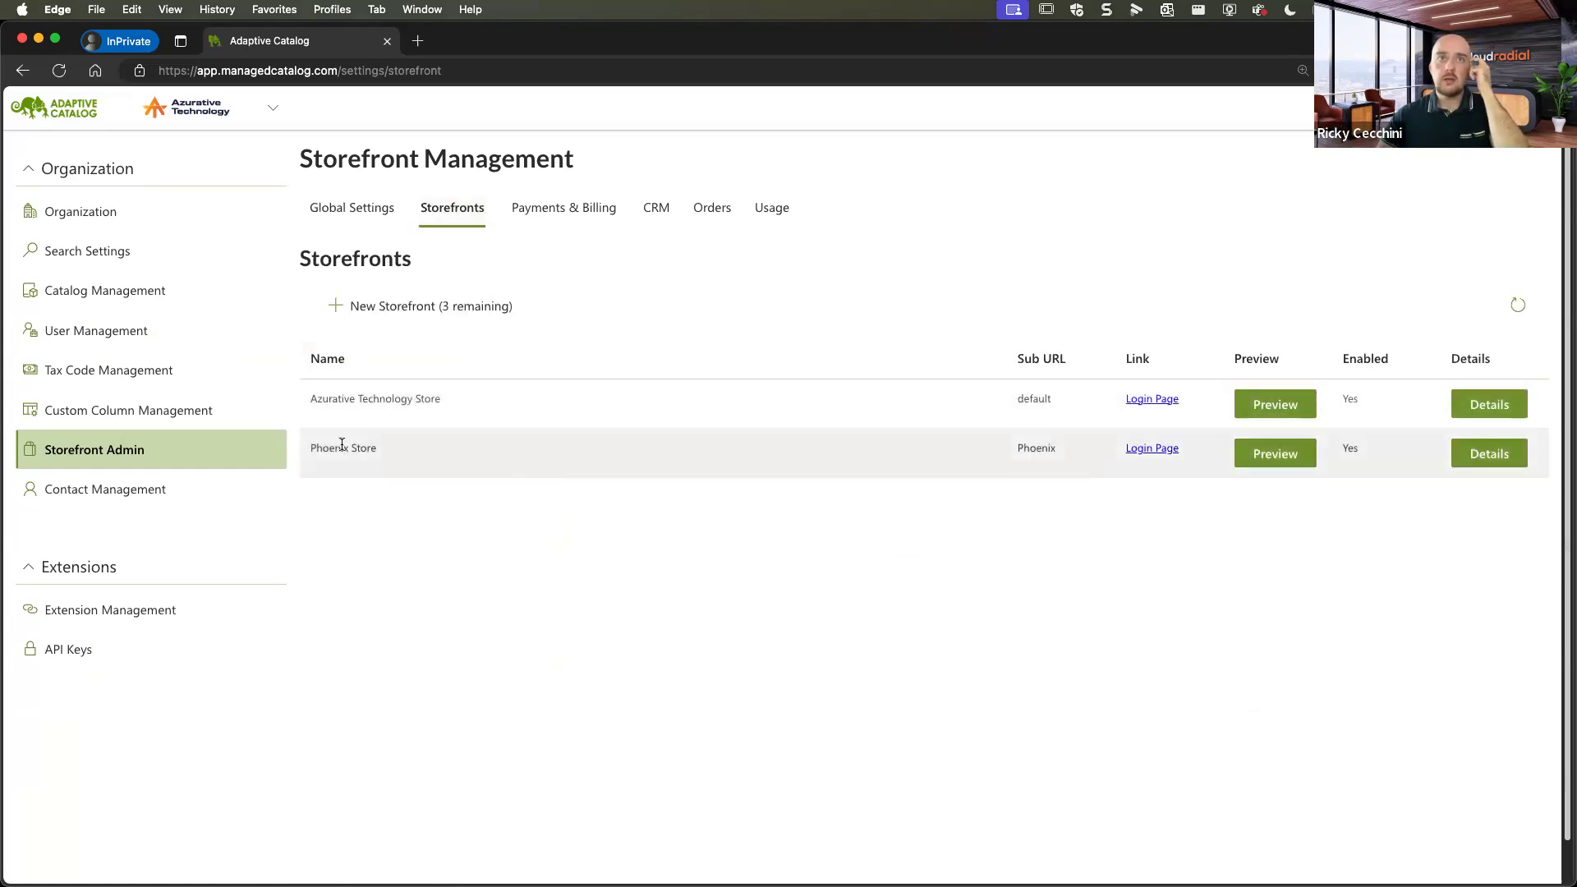
Browse the New Storefront form's options, cancel it, and return to the workspace.
{"action": "left_click", "coordinate": [451, 307]}
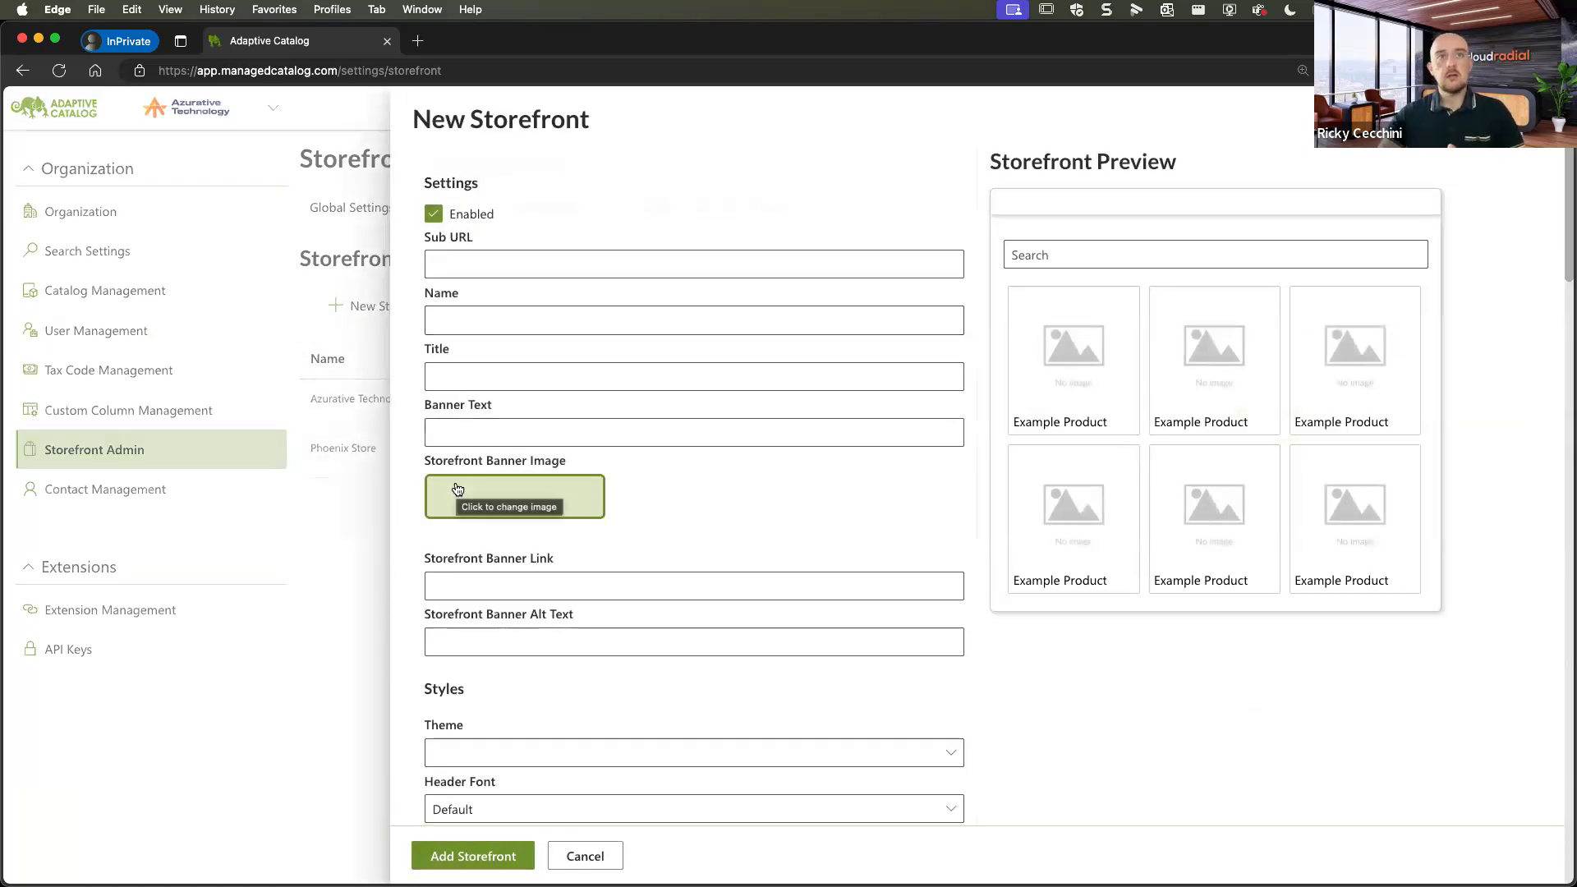
{"action": "scroll", "coordinate": [411, 467], "scroll_direction": "down", "scroll_amount": 2}
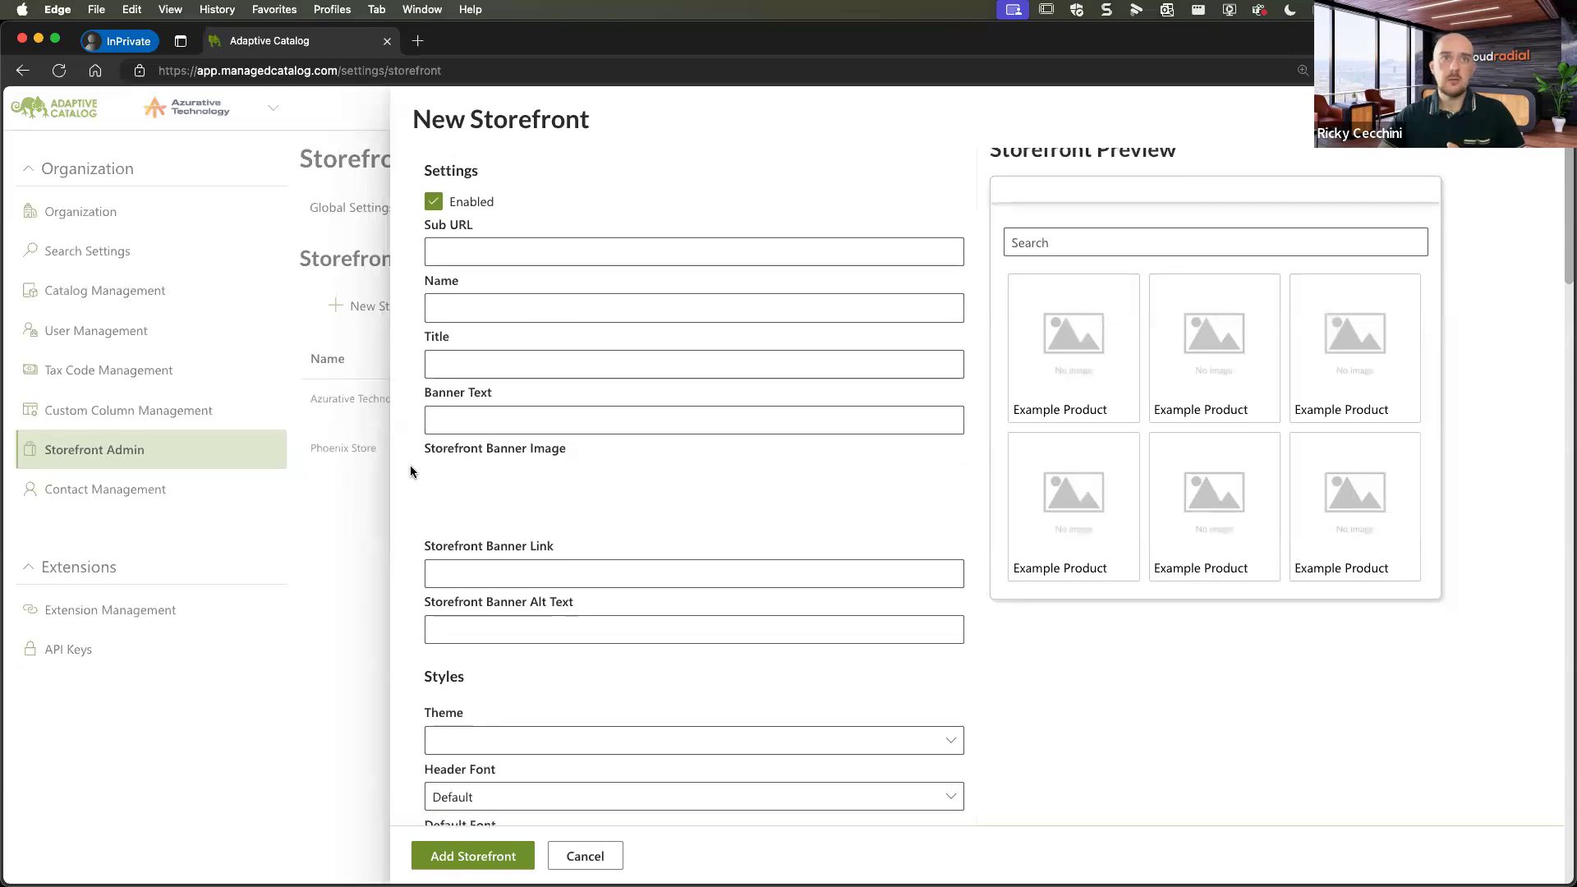
{"action": "scroll", "coordinate": [417, 446], "scroll_direction": "down", "scroll_amount": 4}
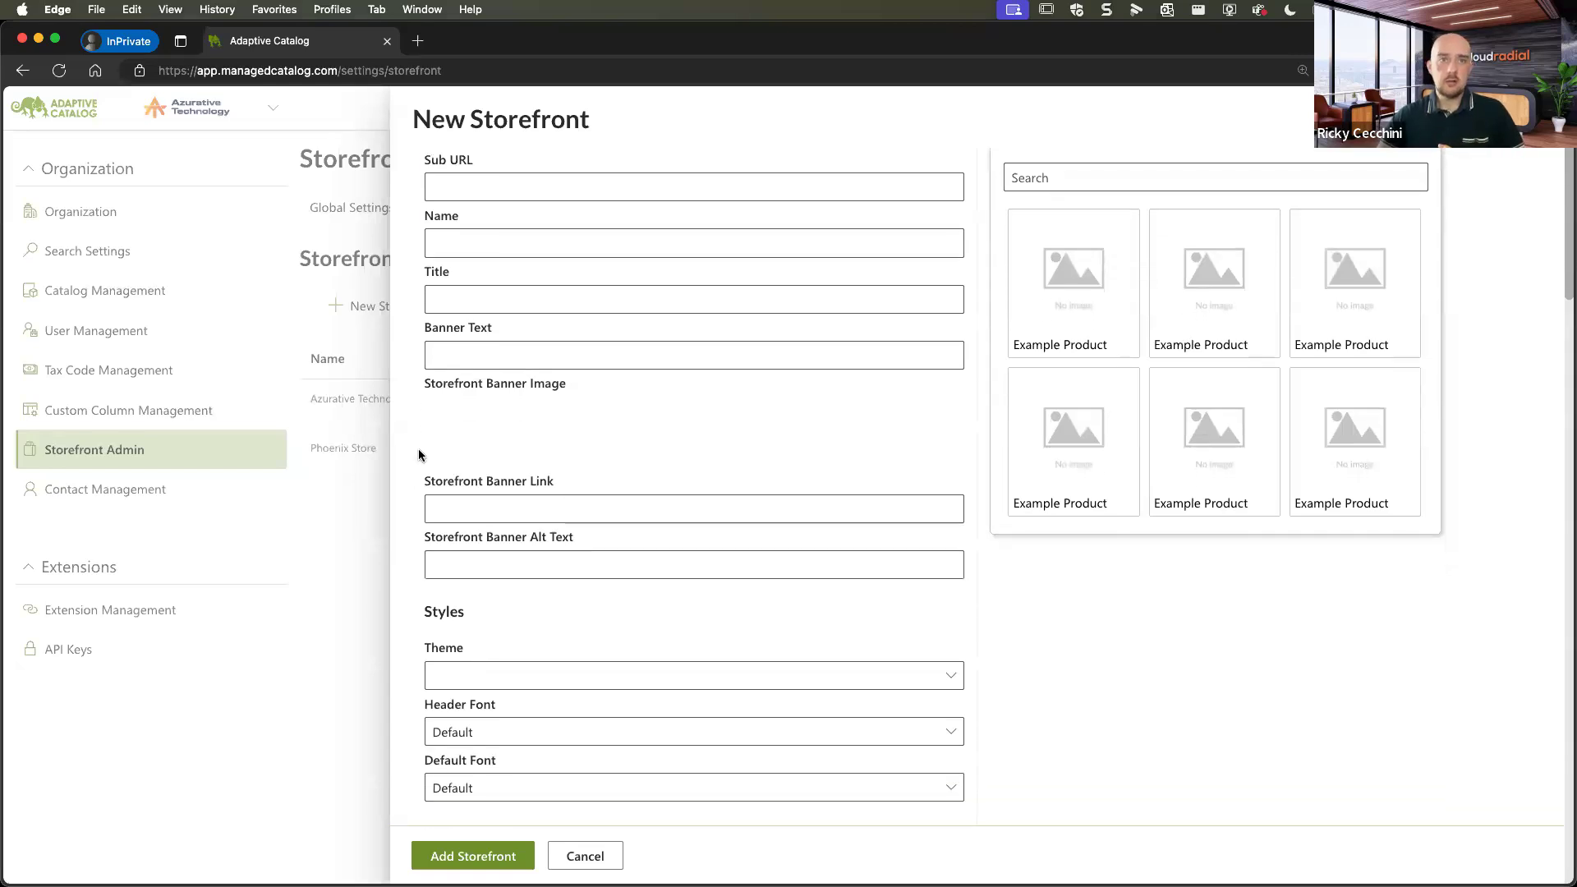
{"action": "scroll", "coordinate": [964, 550], "scroll_direction": "up", "scroll_amount": 5}
{"action": "scroll", "coordinate": [966, 556], "scroll_direction": "down", "scroll_amount": 6}
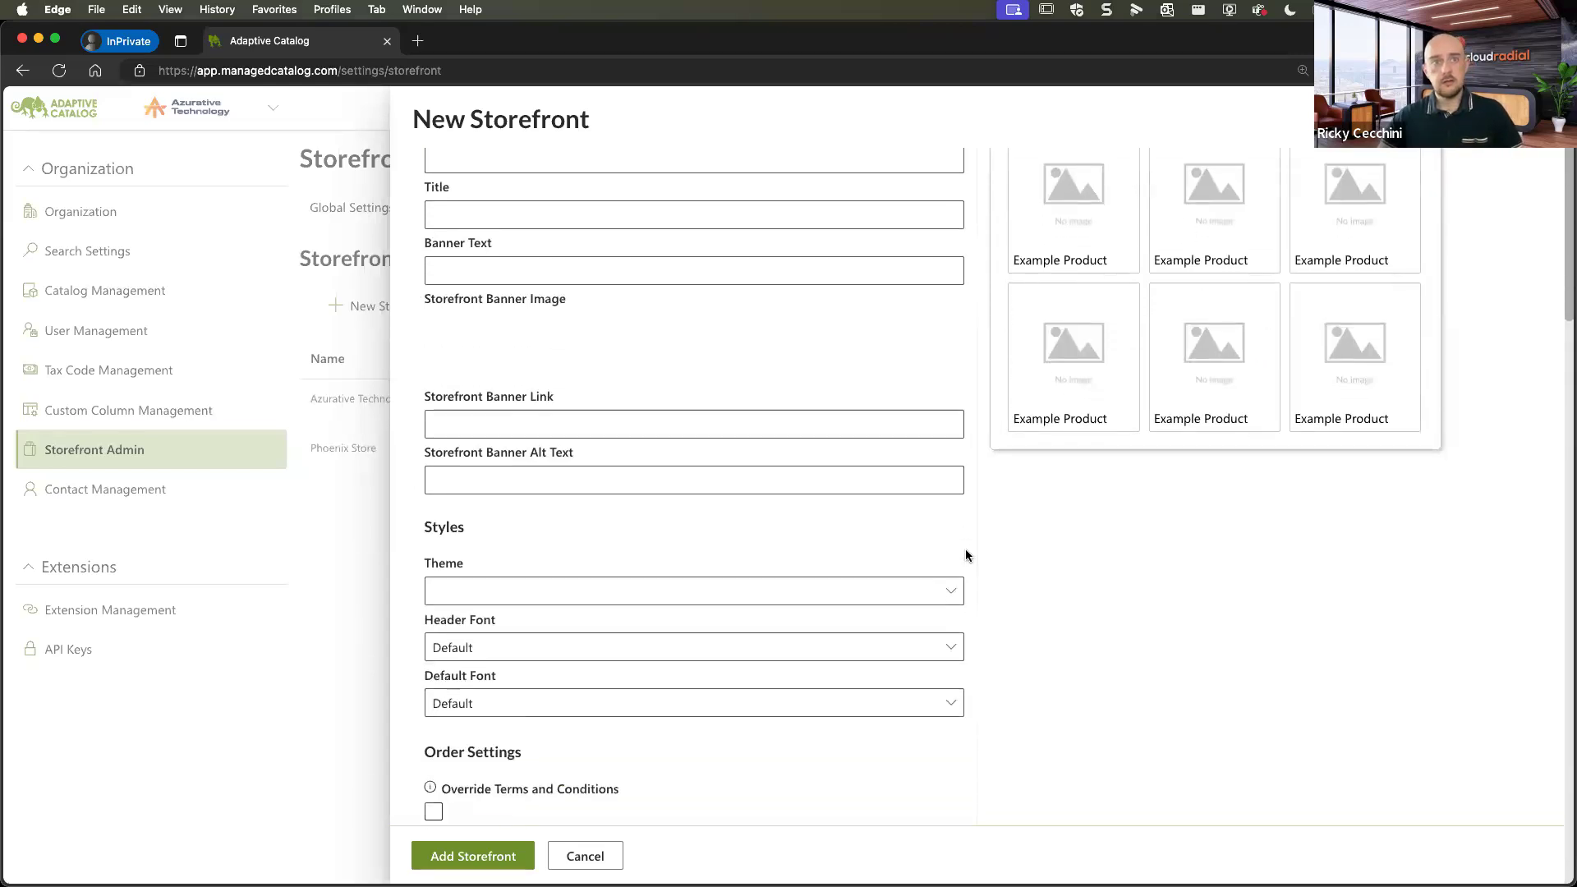
{"action": "scroll", "coordinate": [966, 557], "scroll_direction": "down", "scroll_amount": 8}
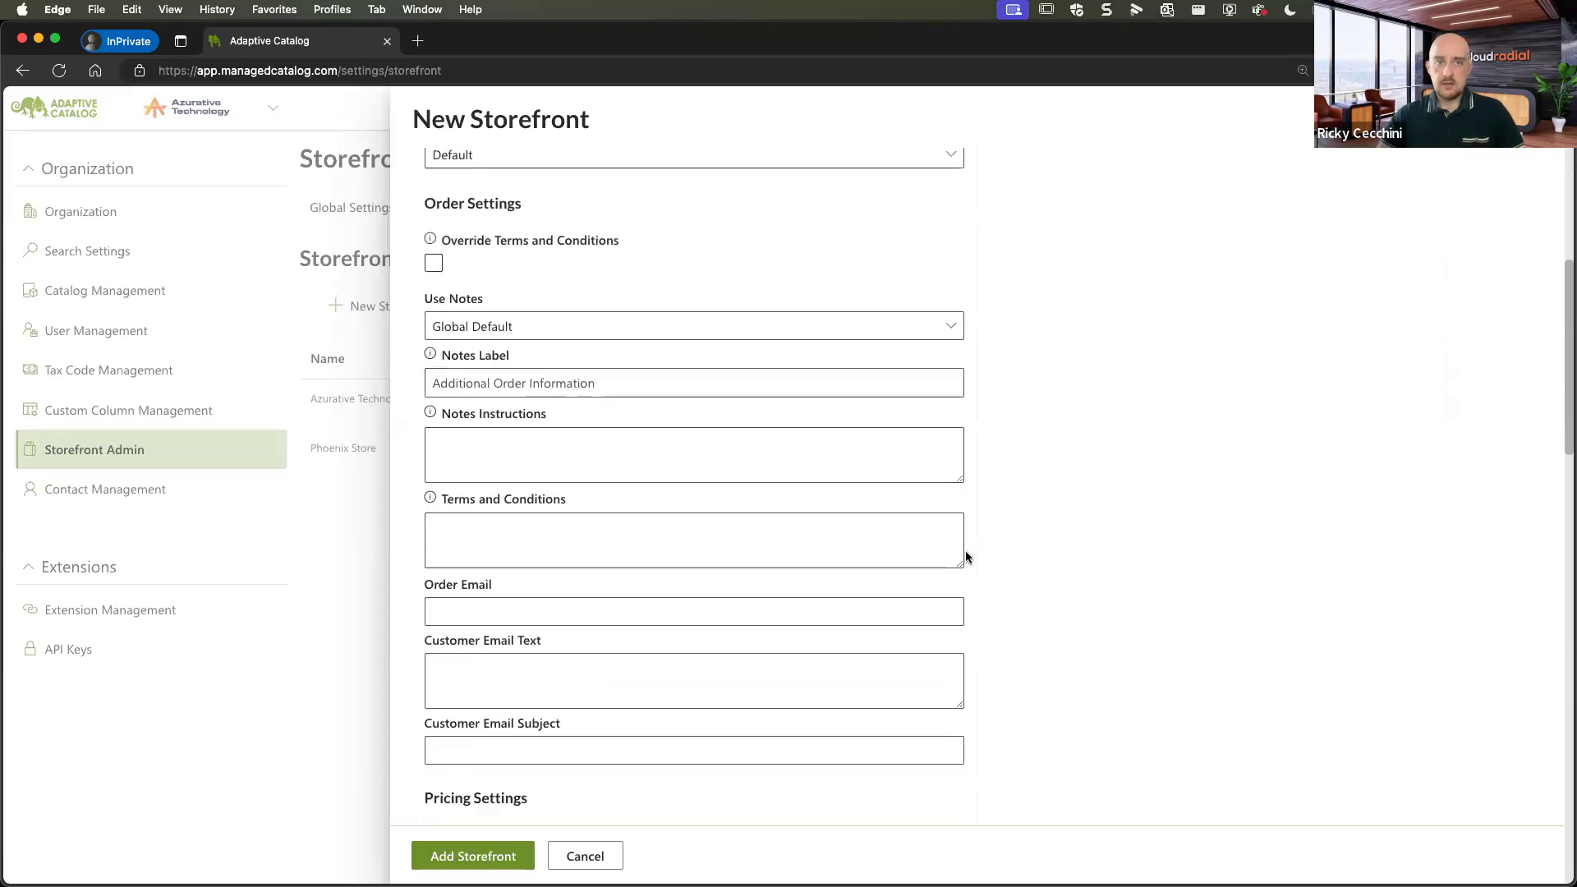
{"action": "scroll", "coordinate": [982, 563], "scroll_direction": "down", "scroll_amount": 2}
{"action": "scroll", "coordinate": [983, 565], "scroll_direction": "down", "scroll_amount": 2}
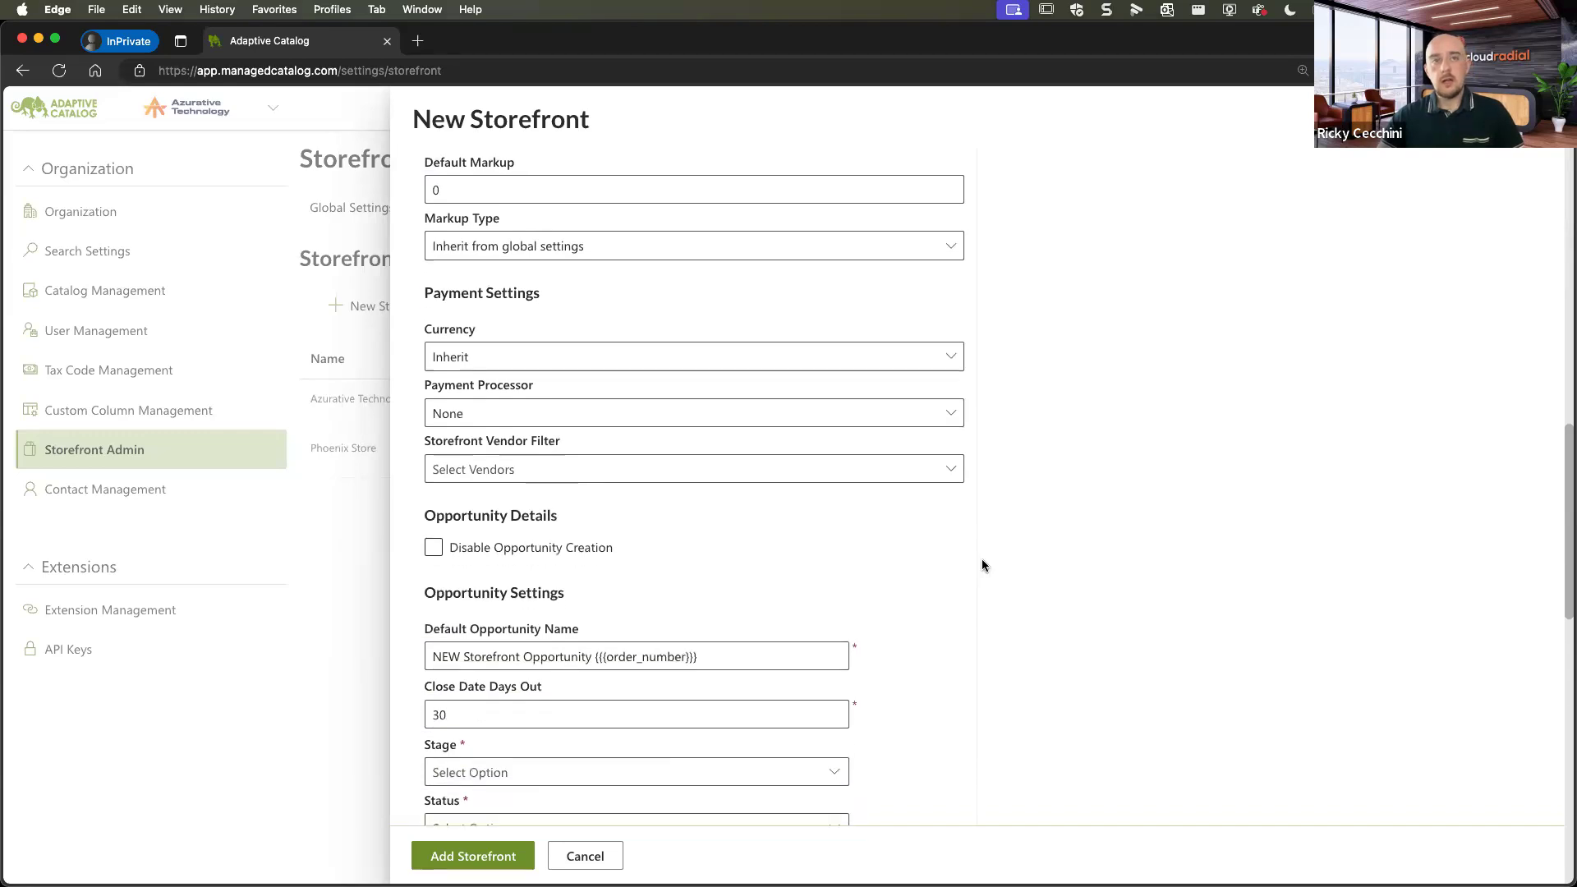
{"action": "scroll", "coordinate": [983, 566], "scroll_direction": "up", "scroll_amount": 5}
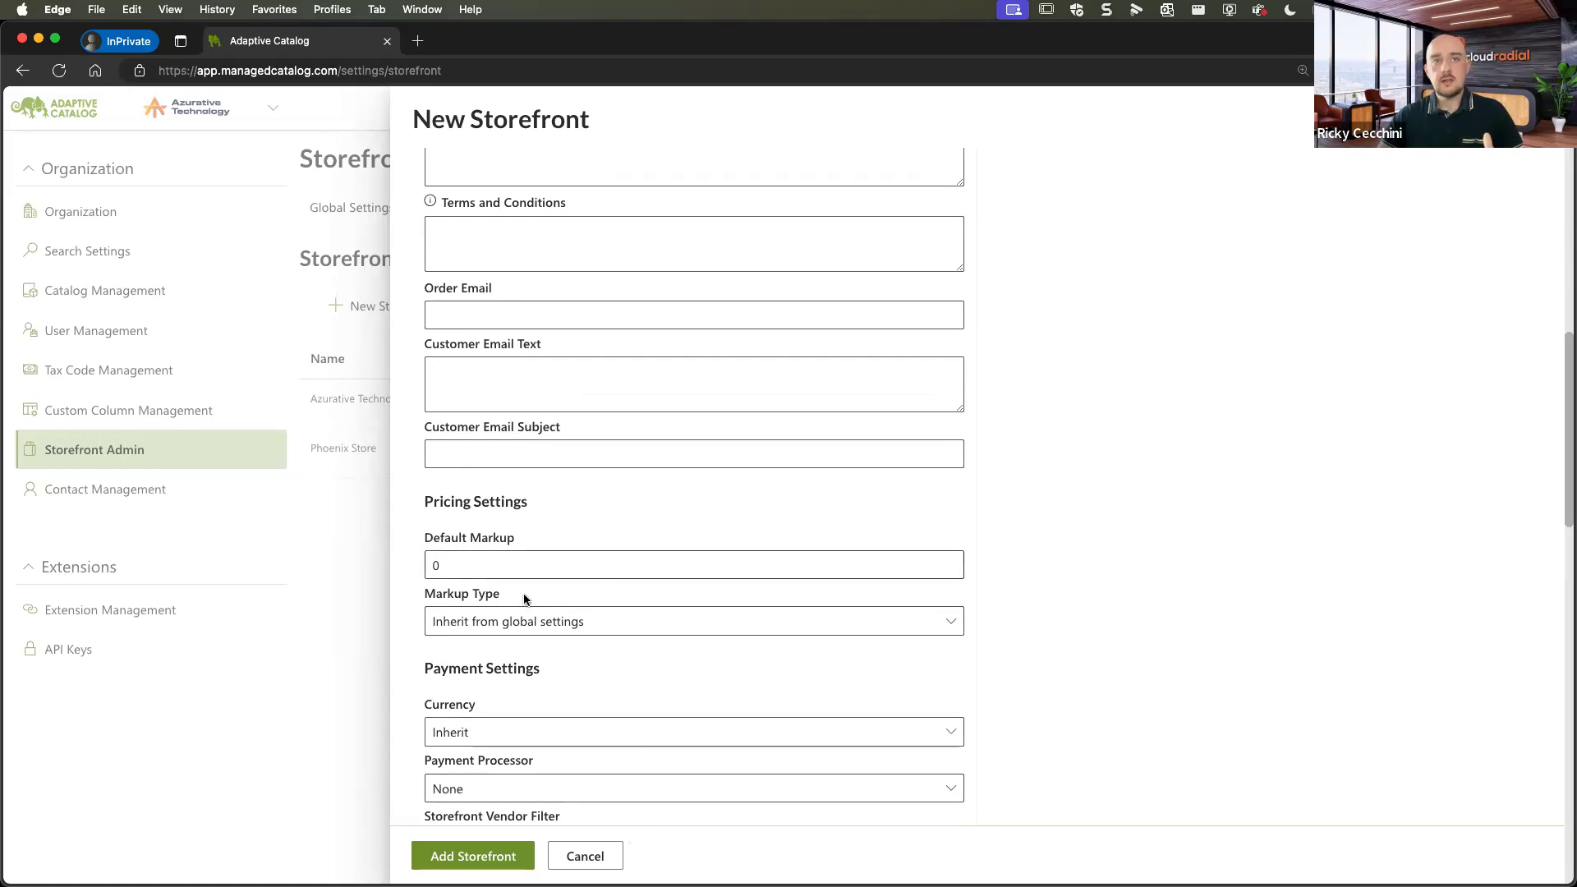
{"action": "left_click", "coordinate": [585, 855]}
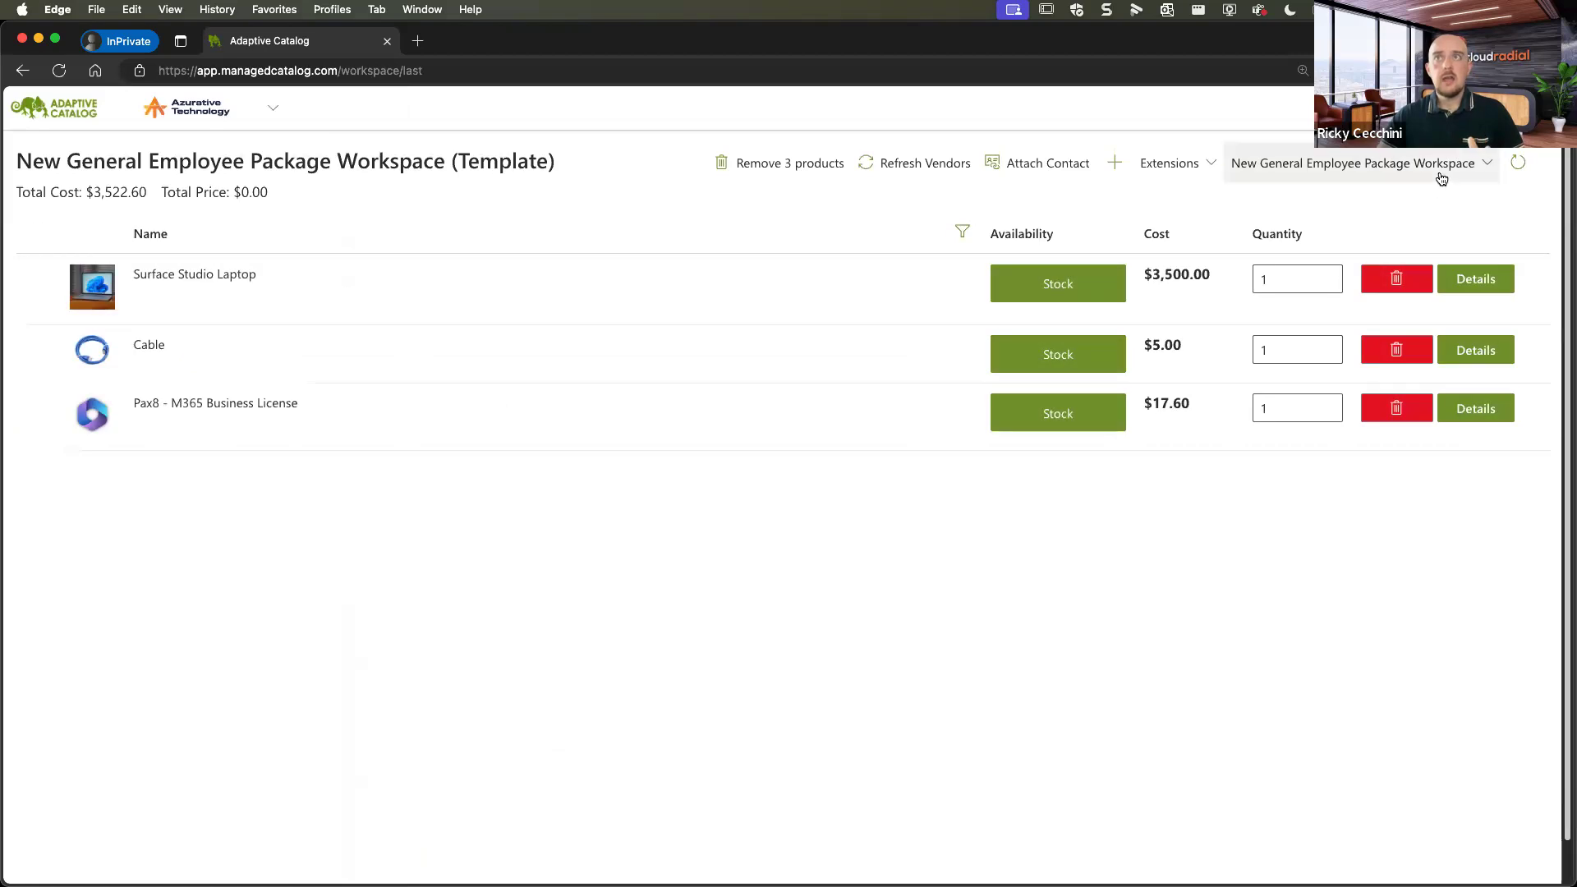
{"action": "left_click", "coordinate": [1437, 168]}
Publish the New Employee Bundle to Phoenix Store with markup inherited from global settings.
{"action": "left_click", "coordinate": [1390, 557]}
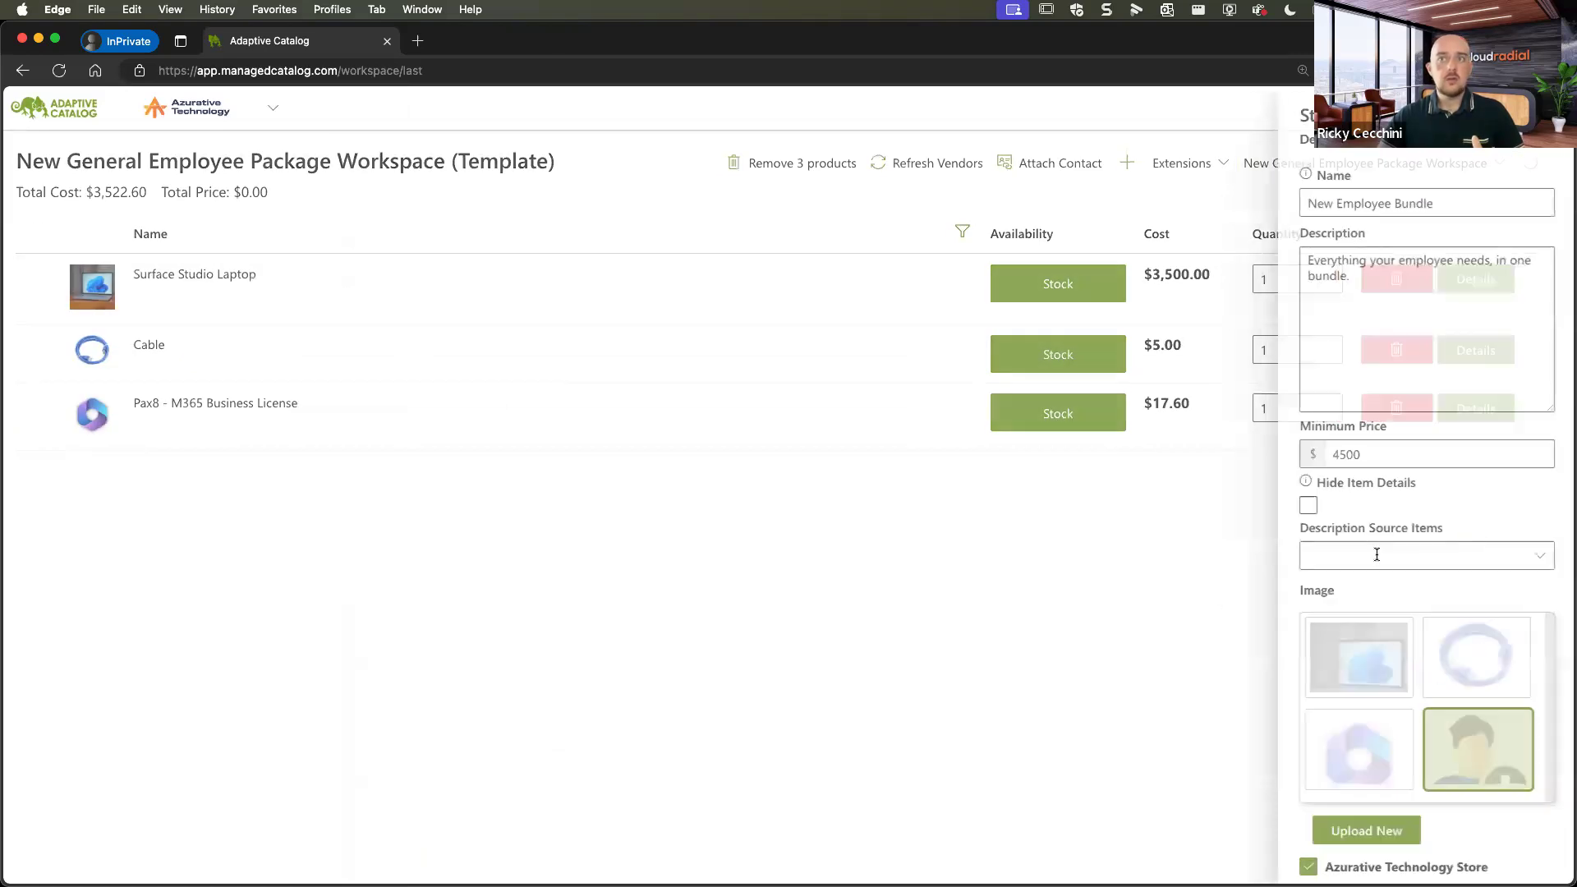
{"action": "scroll", "coordinate": [1429, 707], "scroll_direction": "down", "scroll_amount": 3}
{"action": "left_click", "coordinate": [1376, 828]}
{"action": "scroll", "coordinate": [1394, 770], "scroll_direction": "down", "scroll_amount": 3}
{"action": "left_click", "coordinate": [1394, 770]}
{"action": "left_click", "coordinate": [1540, 752]}
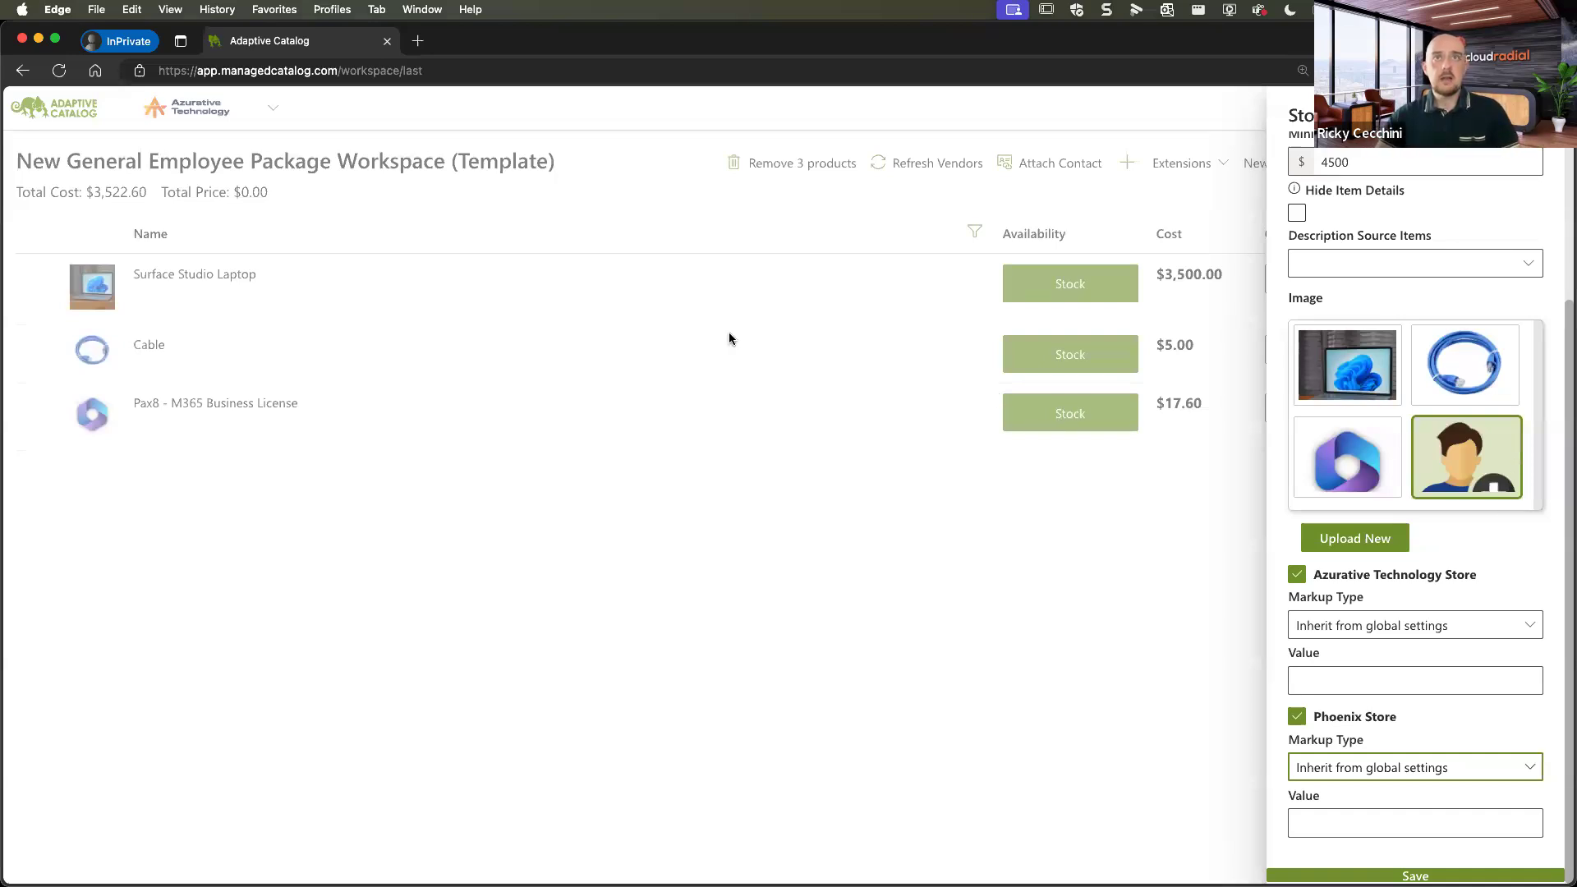
{"action": "key", "text": "ctrl+Up"}
{"action": "left_click", "coordinate": [627, 374]}
Open Partner > Clients from the portal home and dismiss a blank Company form.
{"action": "left_click", "coordinate": [371, 43]}
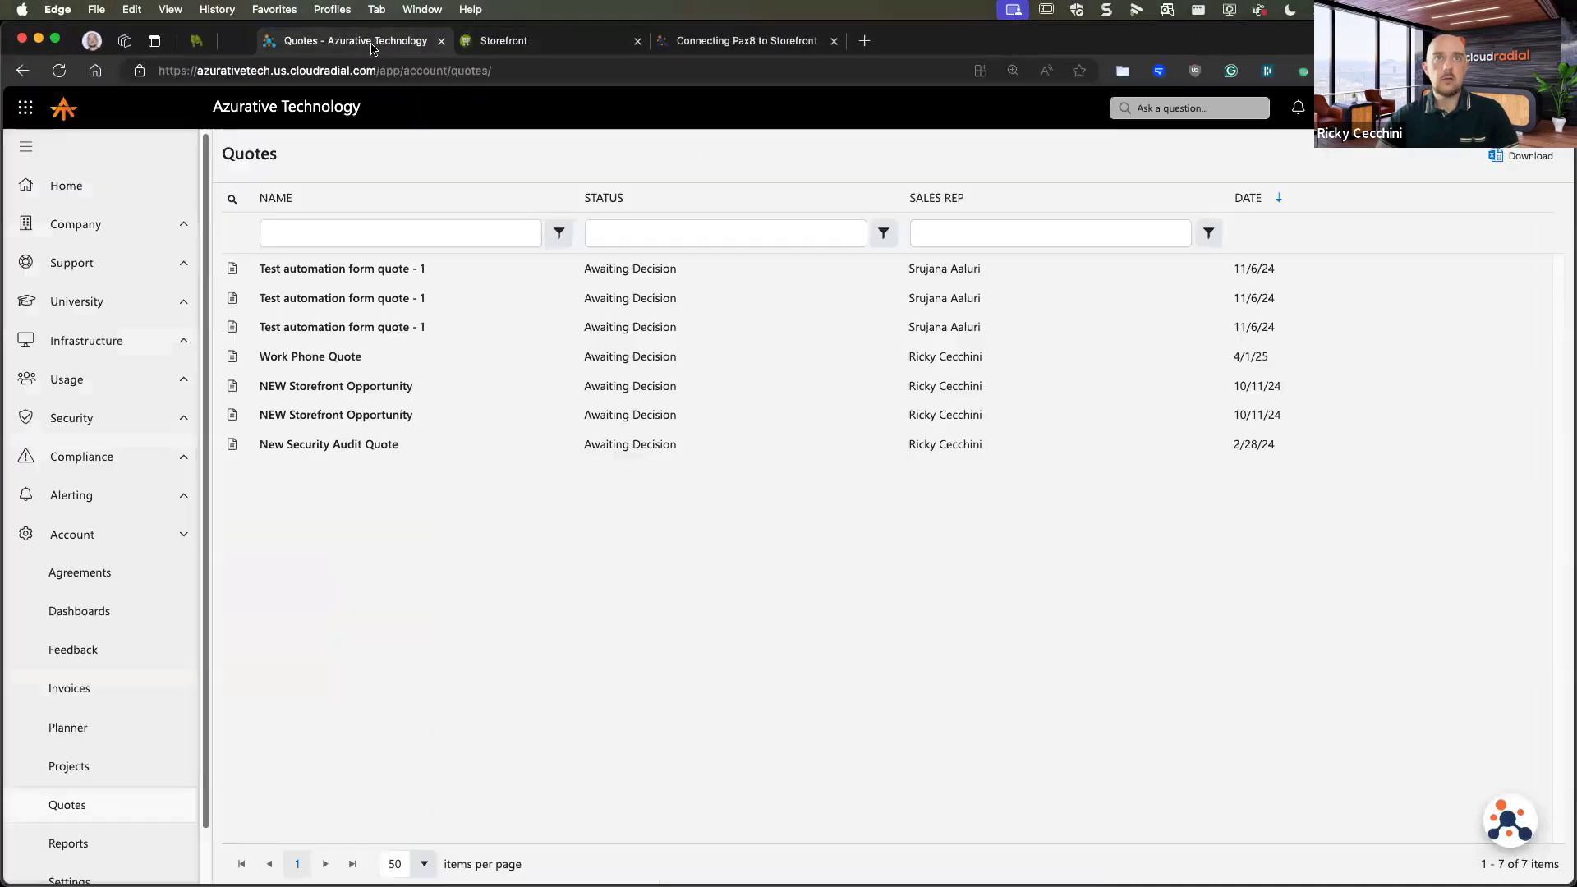
{"action": "left_click", "coordinate": [67, 187]}
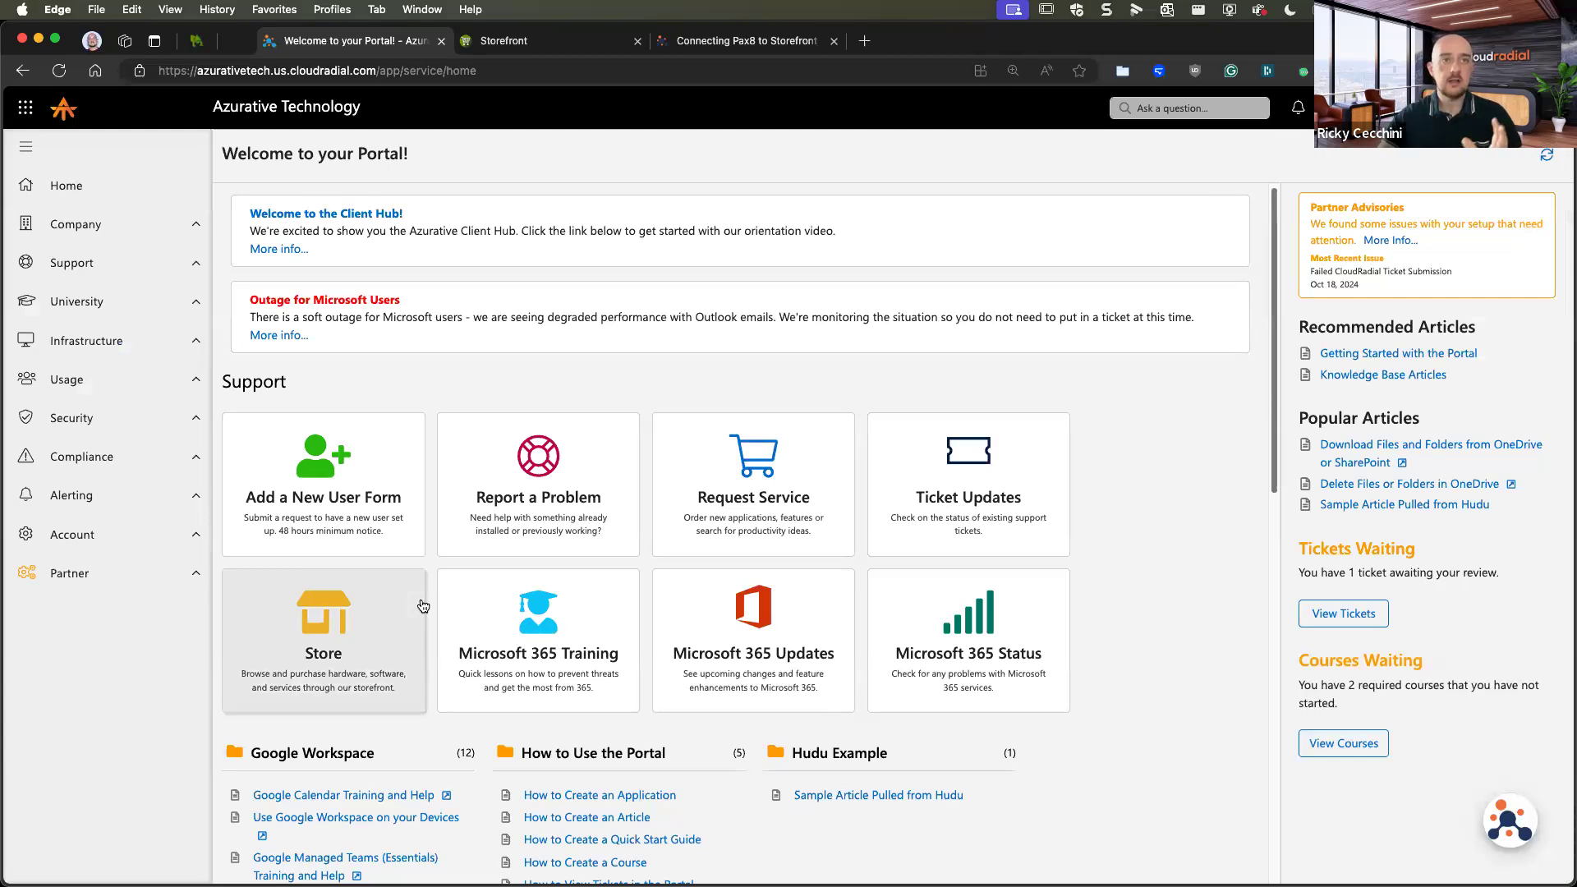
{"action": "left_click", "coordinate": [189, 577]}
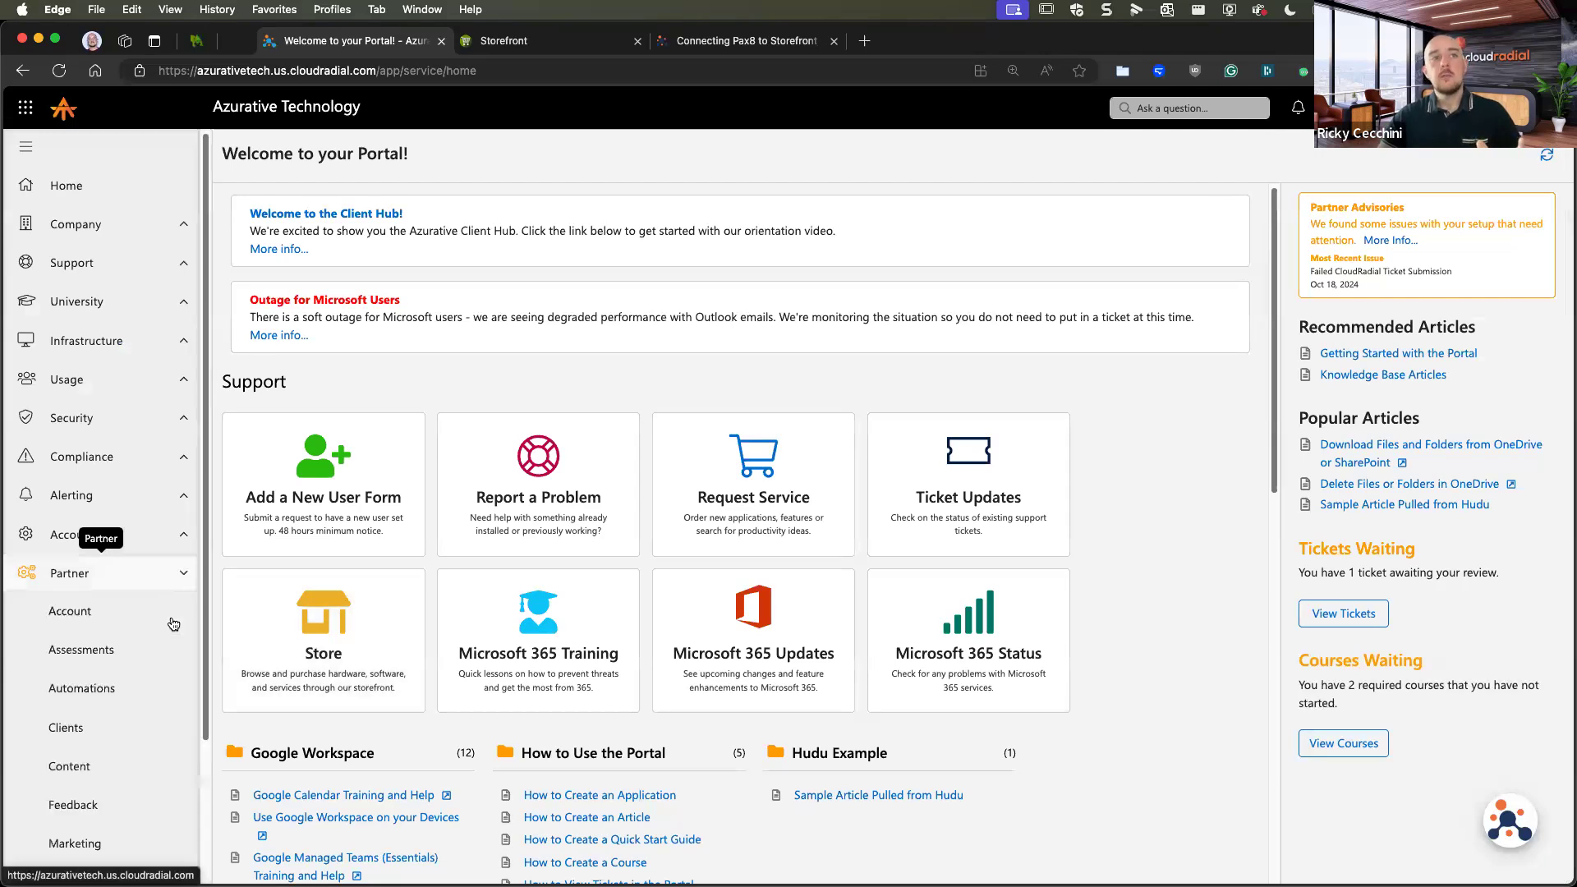
{"action": "left_click", "coordinate": [152, 724]}
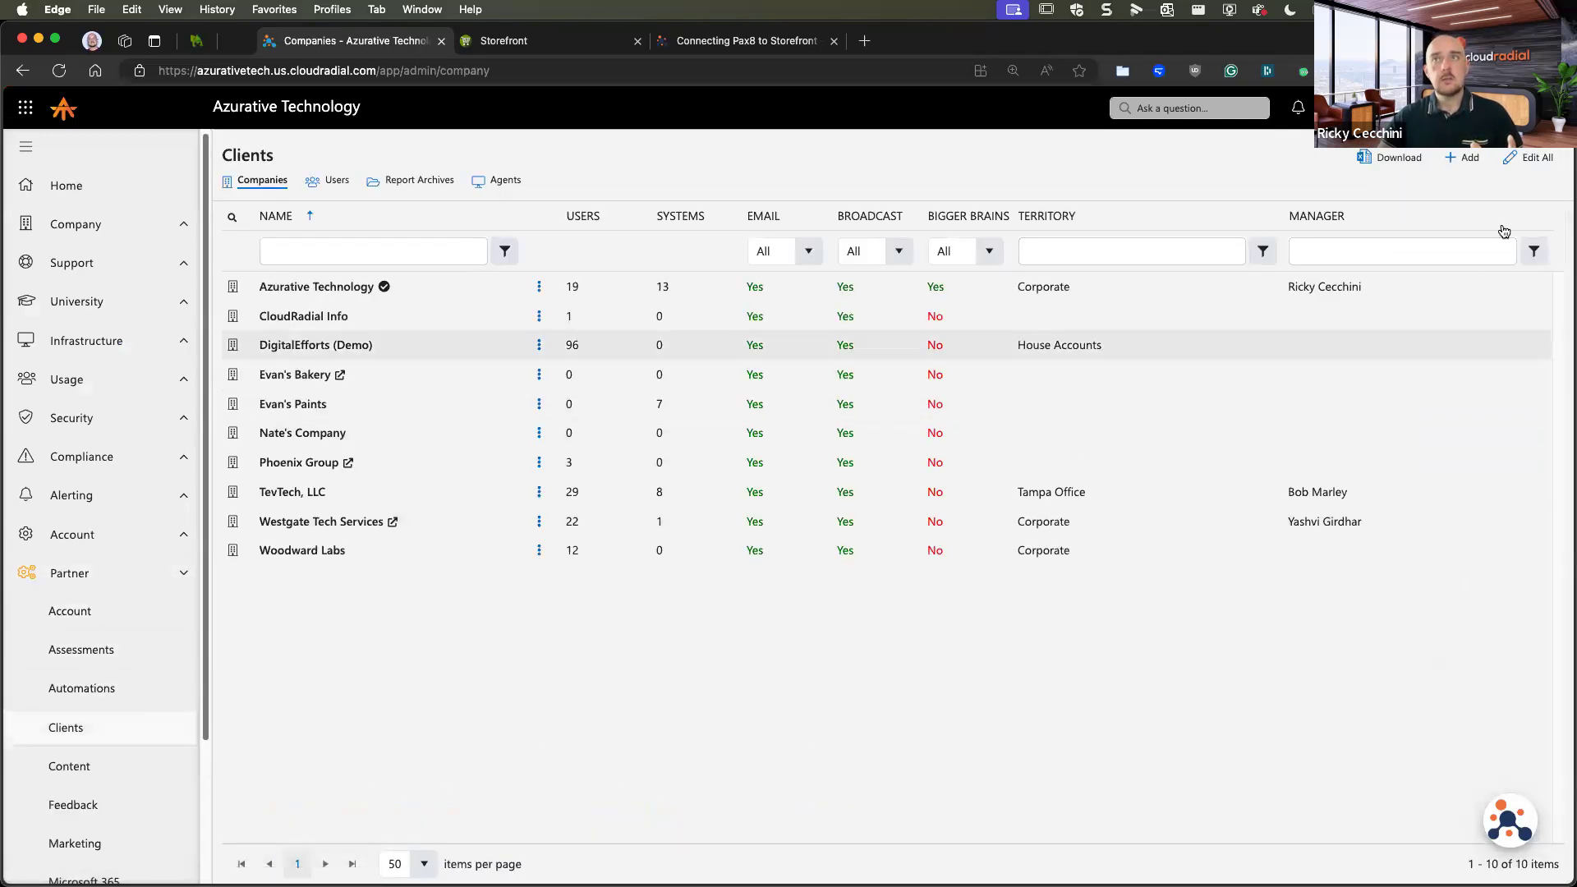
{"action": "left_click", "coordinate": [1483, 166]}
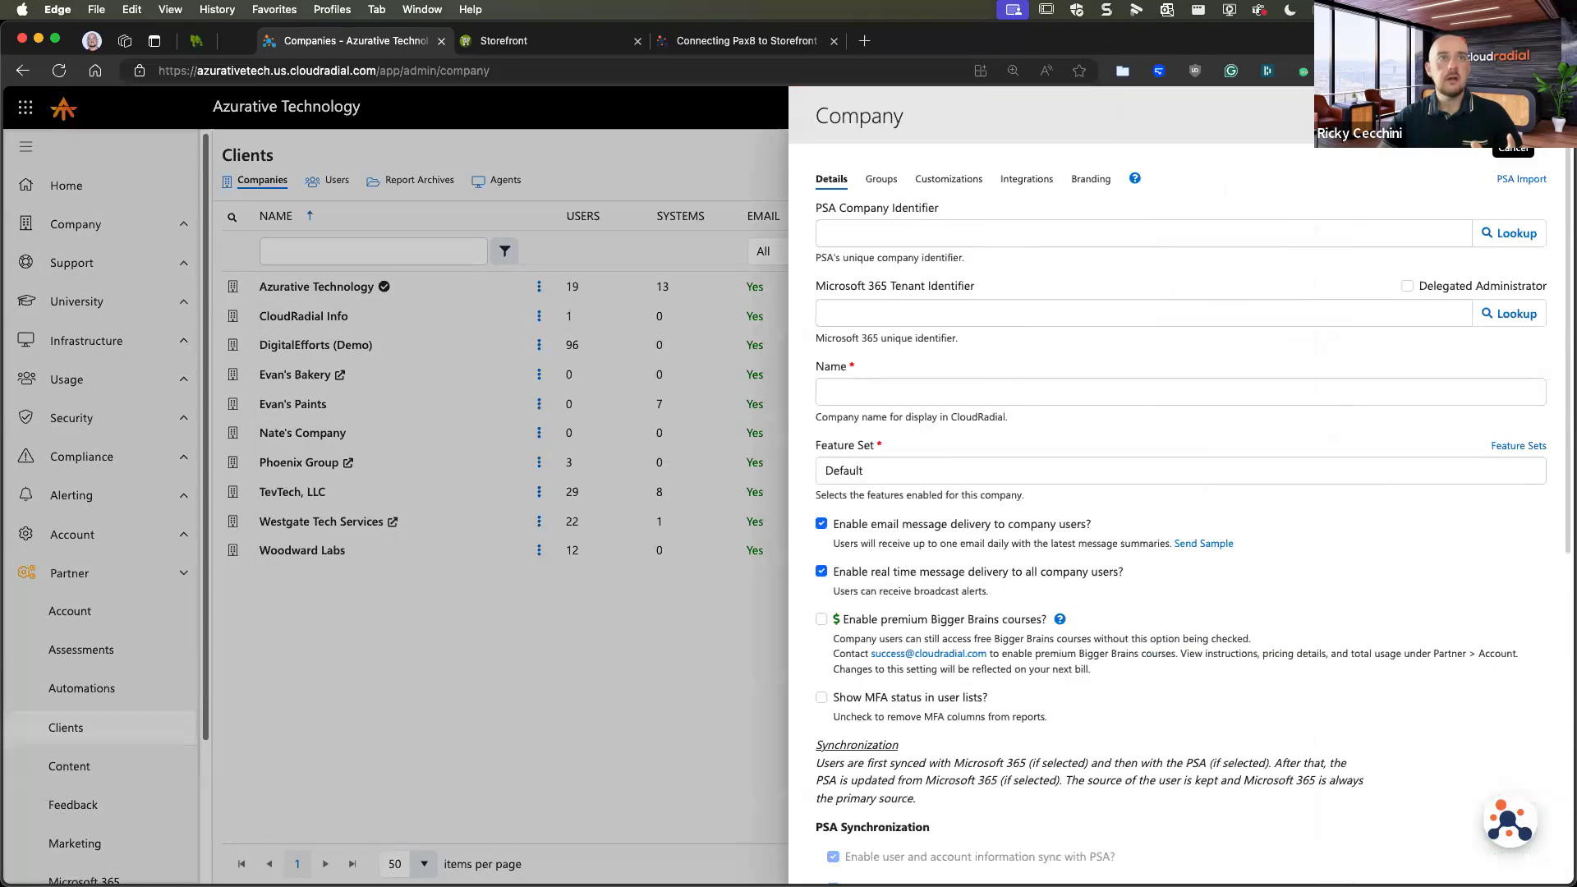
{"action": "left_click", "coordinate": [1512, 150]}
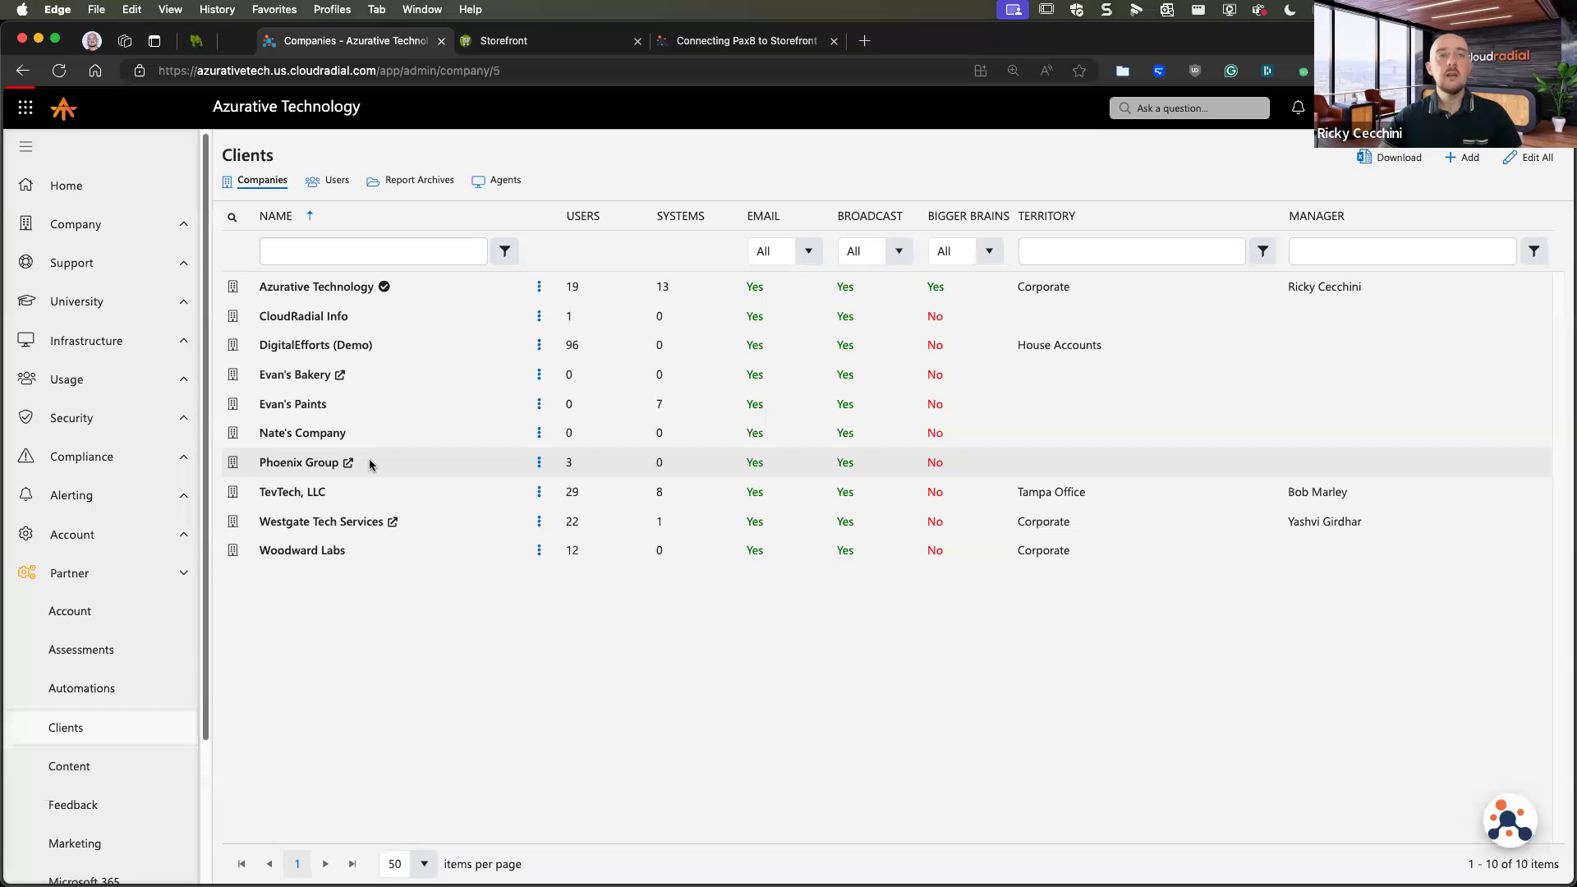
Check that Phoenix Group's Integrations tab has Storefront Key set to Phoenix.
{"action": "left_click", "coordinate": [372, 466]}
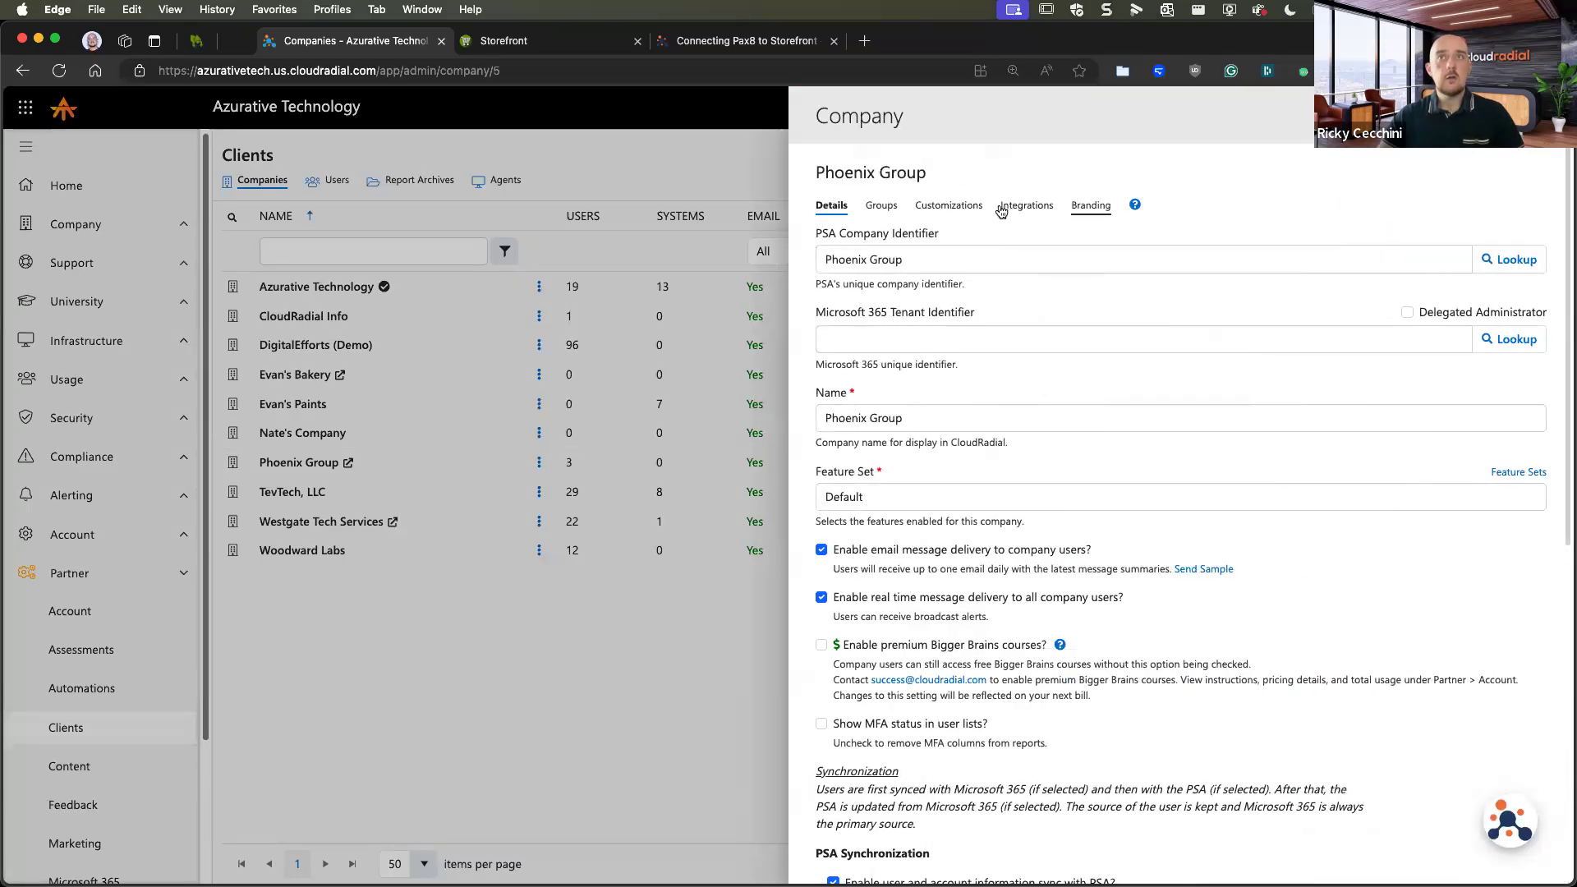
{"action": "left_click", "coordinate": [1023, 205]}
{"action": "scroll", "coordinate": [1050, 417], "scroll_direction": "down", "scroll_amount": 3}
{"action": "scroll", "coordinate": [1050, 416], "scroll_direction": "down", "scroll_amount": 5}
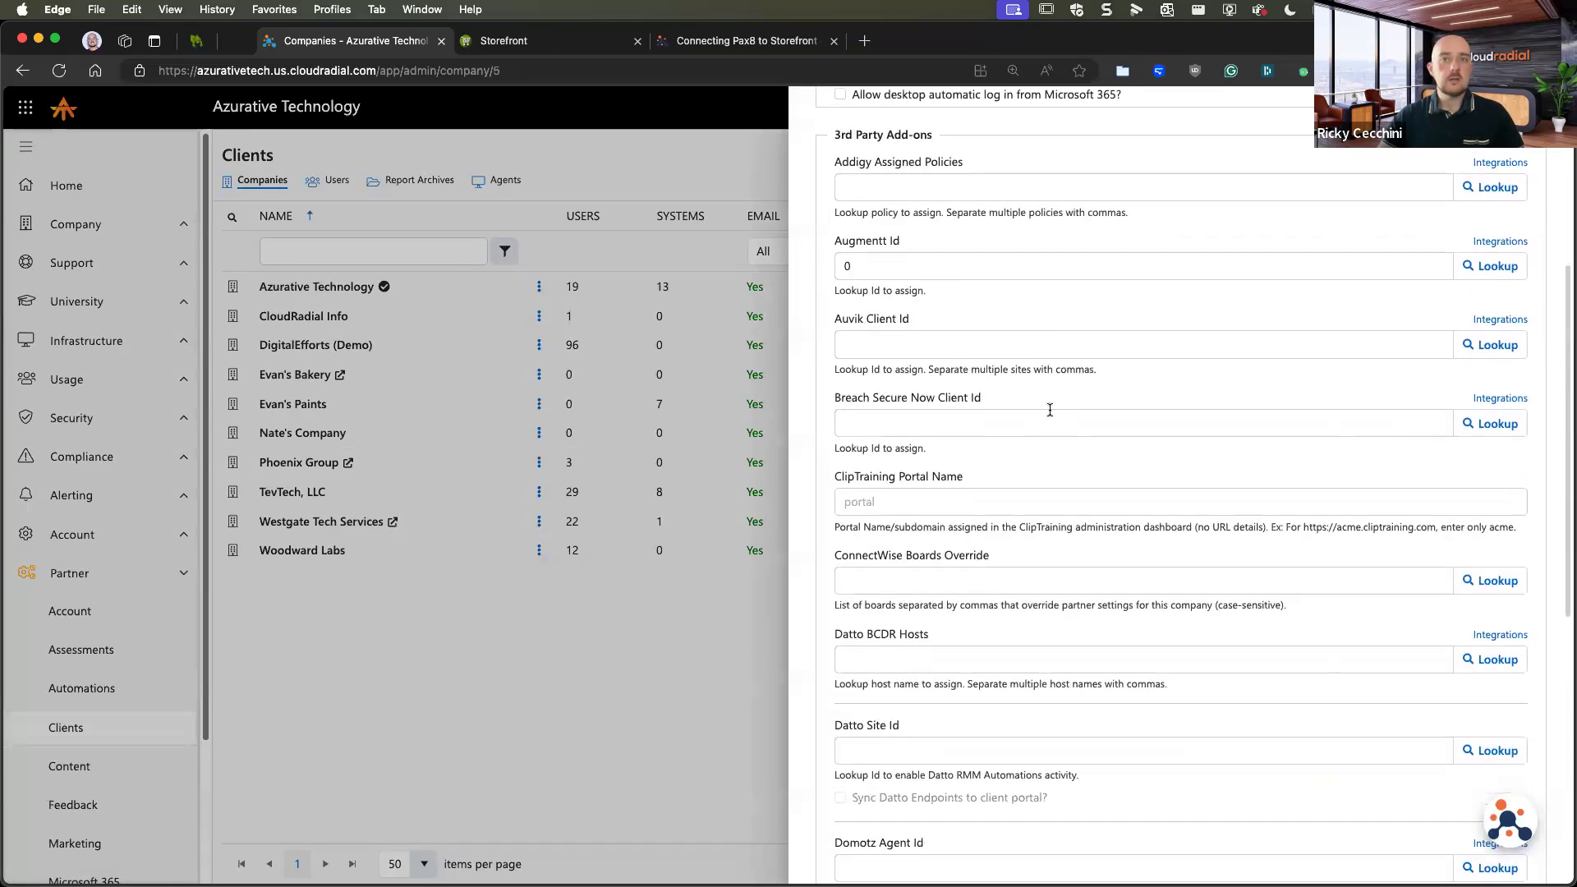
{"action": "scroll", "coordinate": [1048, 406], "scroll_direction": "down", "scroll_amount": 2}
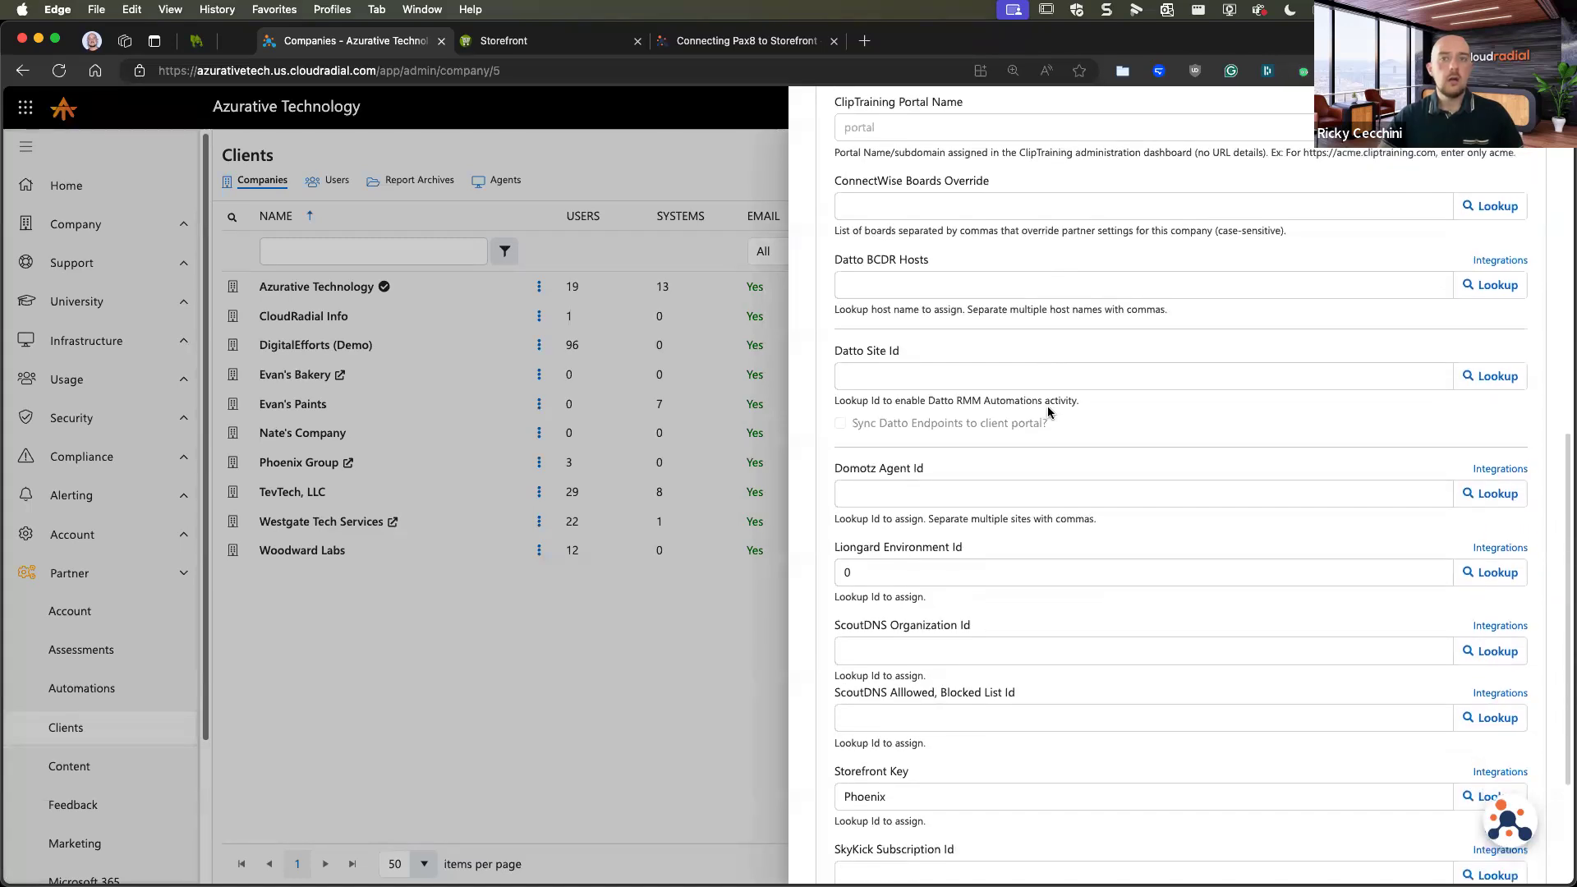
{"action": "scroll", "coordinate": [1058, 792], "scroll_direction": "down", "scroll_amount": 2}
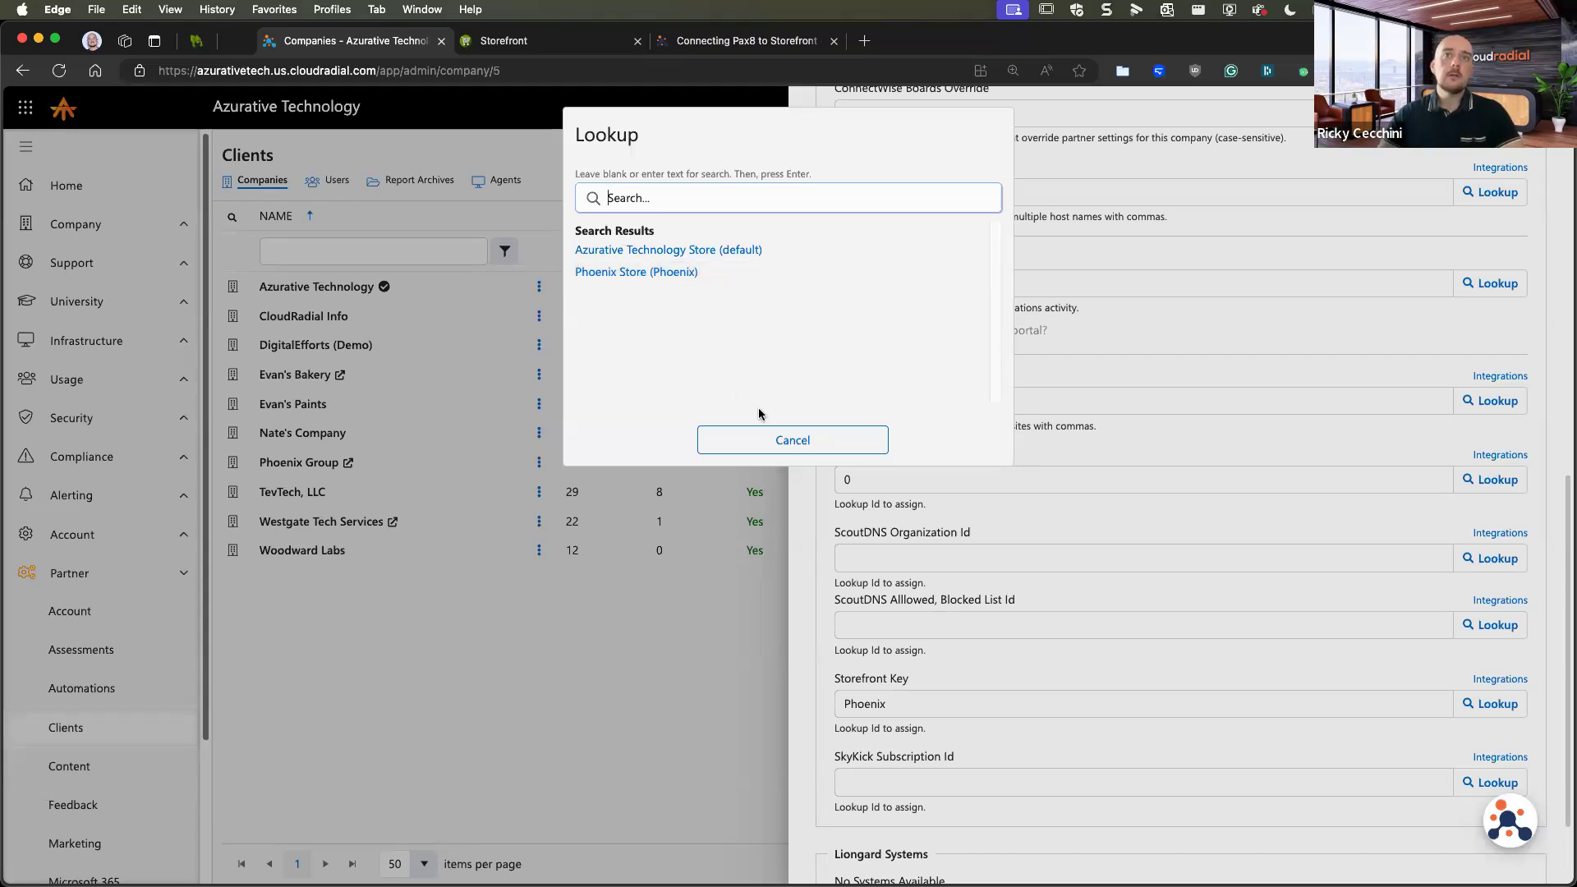
{"action": "left_click", "coordinate": [803, 442]}
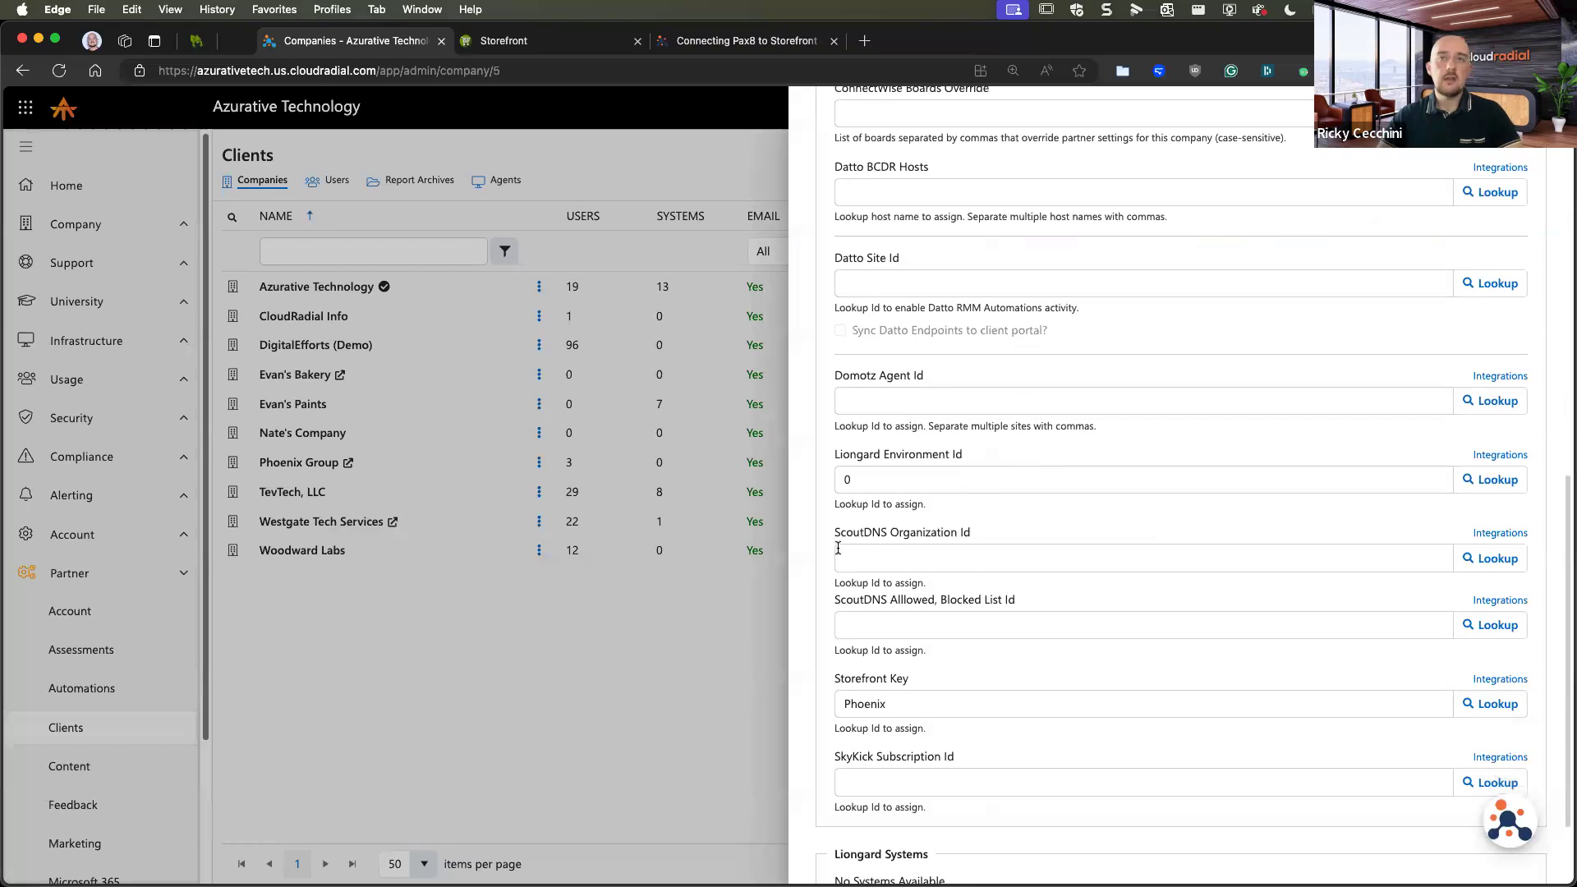
Close Phoenix Group's company settings and go back to the portal home page.
{"action": "scroll", "coordinate": [837, 604], "scroll_direction": "up", "scroll_amount": 4}
{"action": "scroll", "coordinate": [836, 544], "scroll_direction": "up", "scroll_amount": 3}
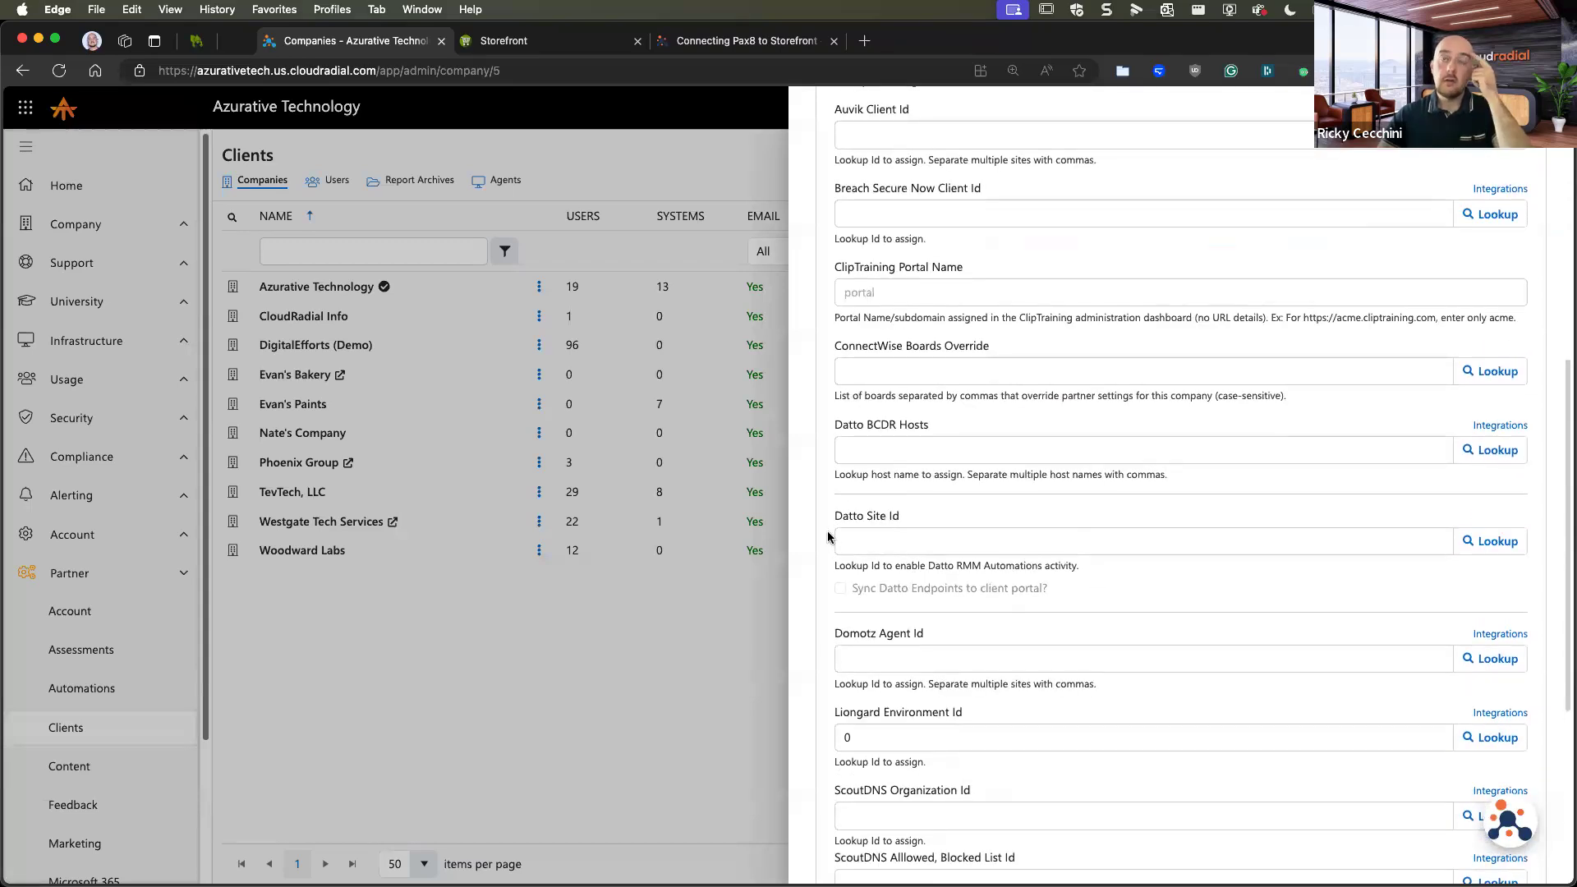
{"action": "scroll", "coordinate": [825, 525], "scroll_direction": "up", "scroll_amount": 7}
{"action": "scroll", "coordinate": [1421, 177], "scroll_direction": "up", "scroll_amount": 10}
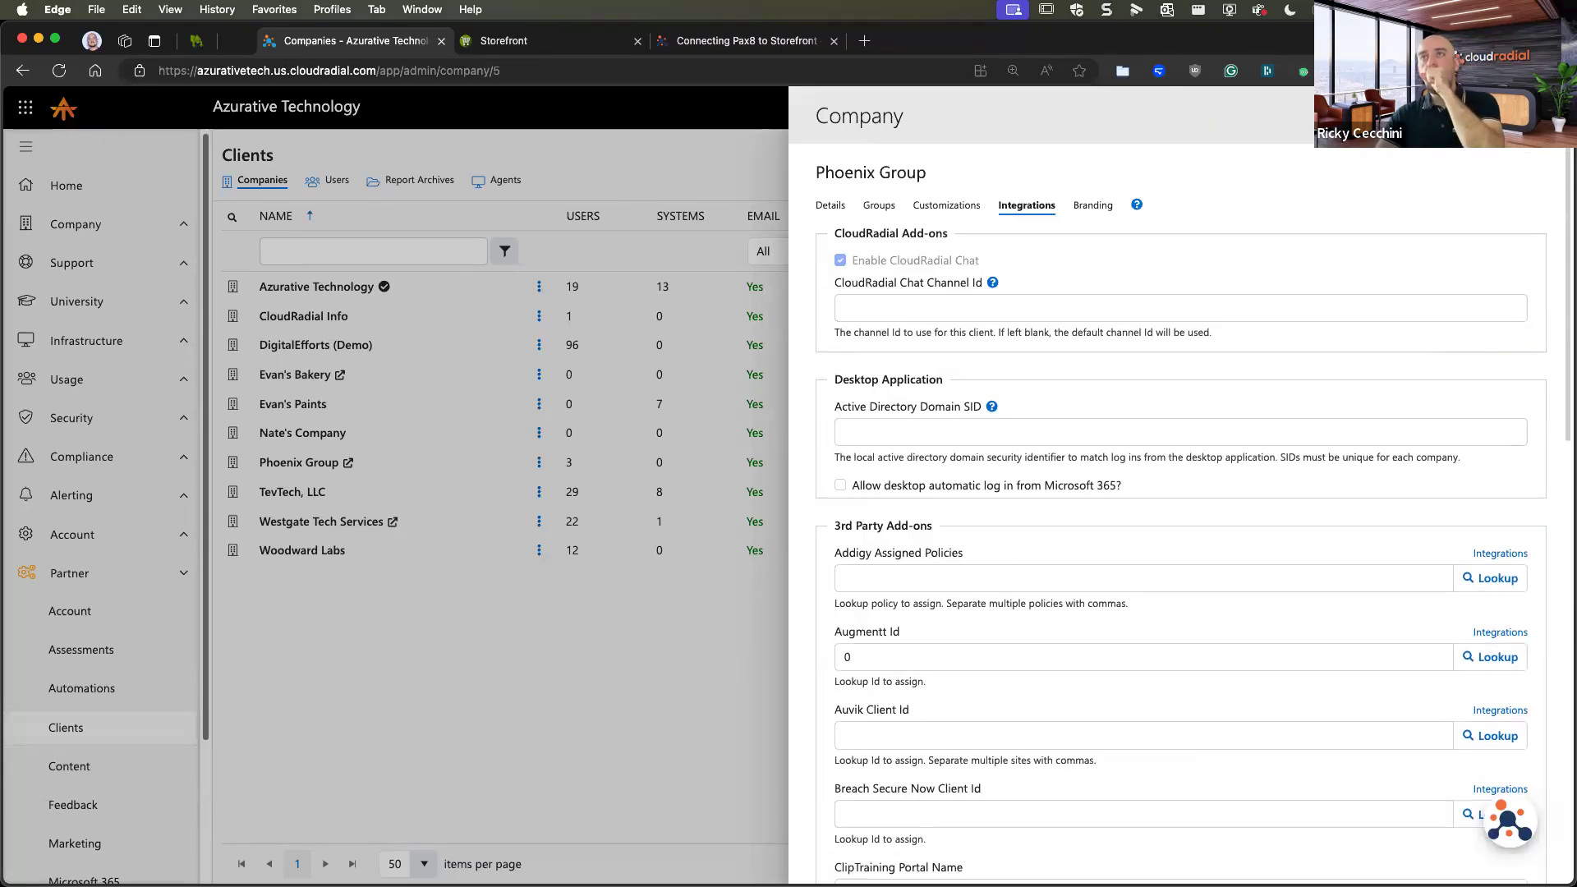
{"action": "key", "text": "Escape"}
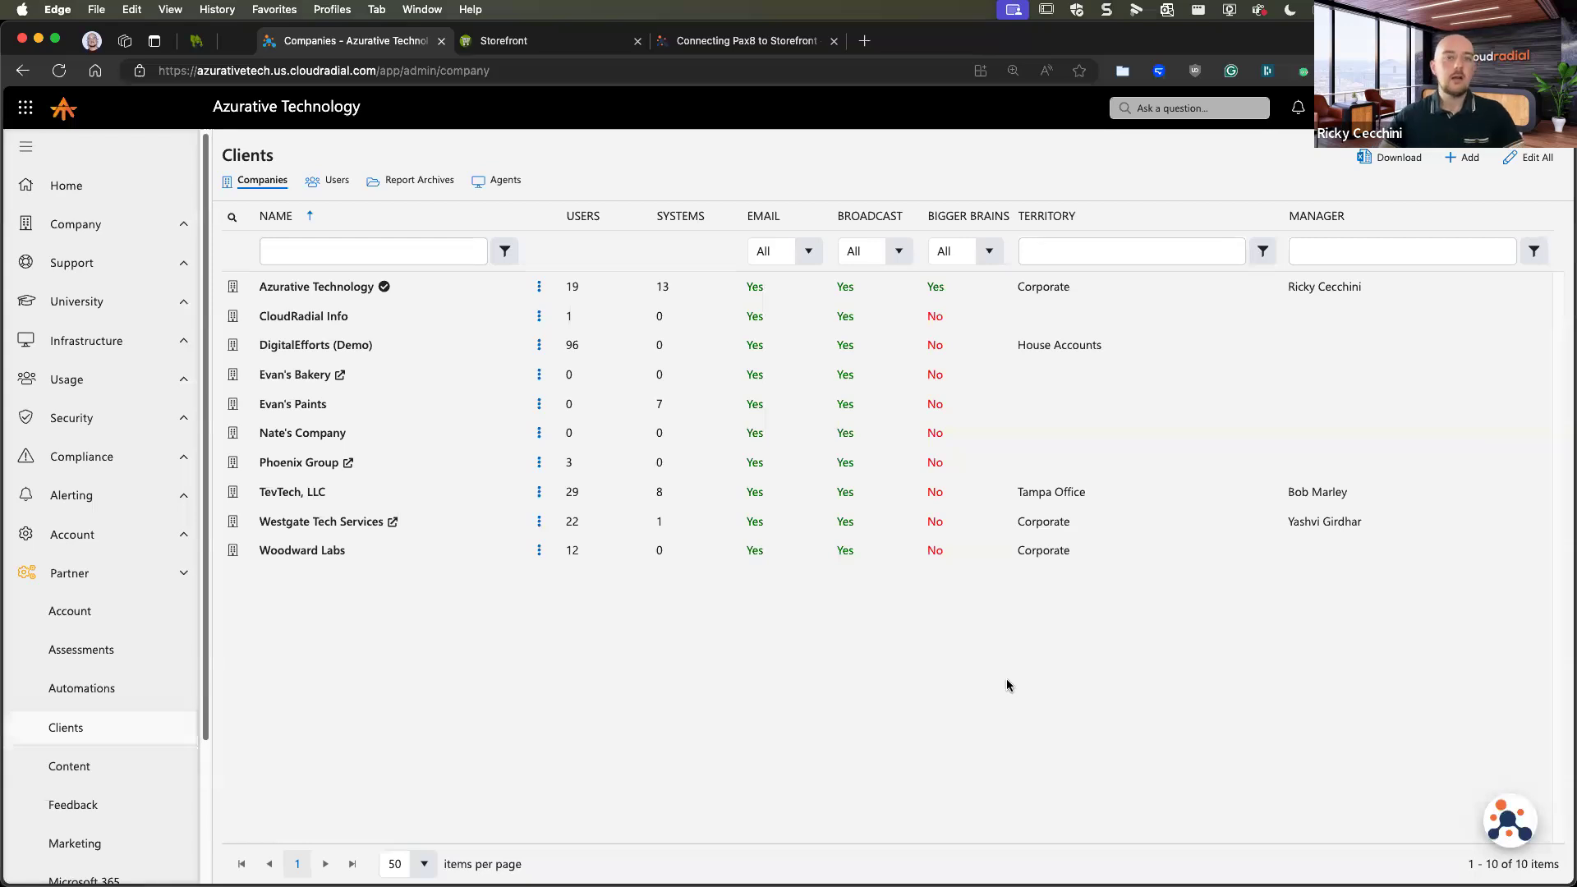
{"action": "left_click", "coordinate": [118, 195]}
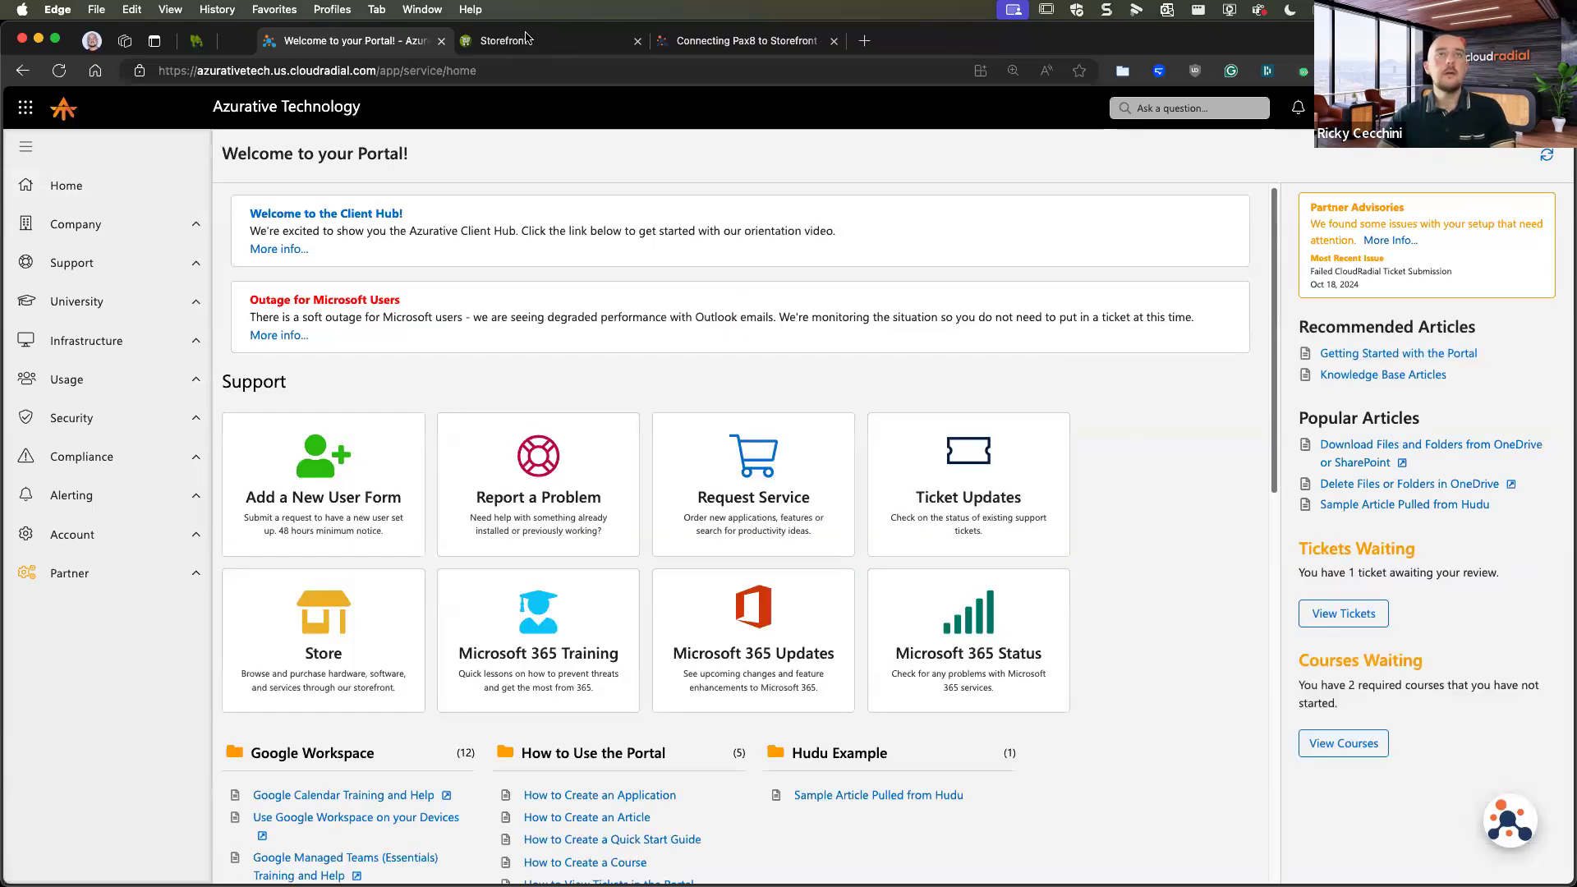
Close Adaptive Catalog's bundle editing panel, then expand Partner in CloudRadial's sidebar.
{"action": "key", "text": "ctrl+Up"}
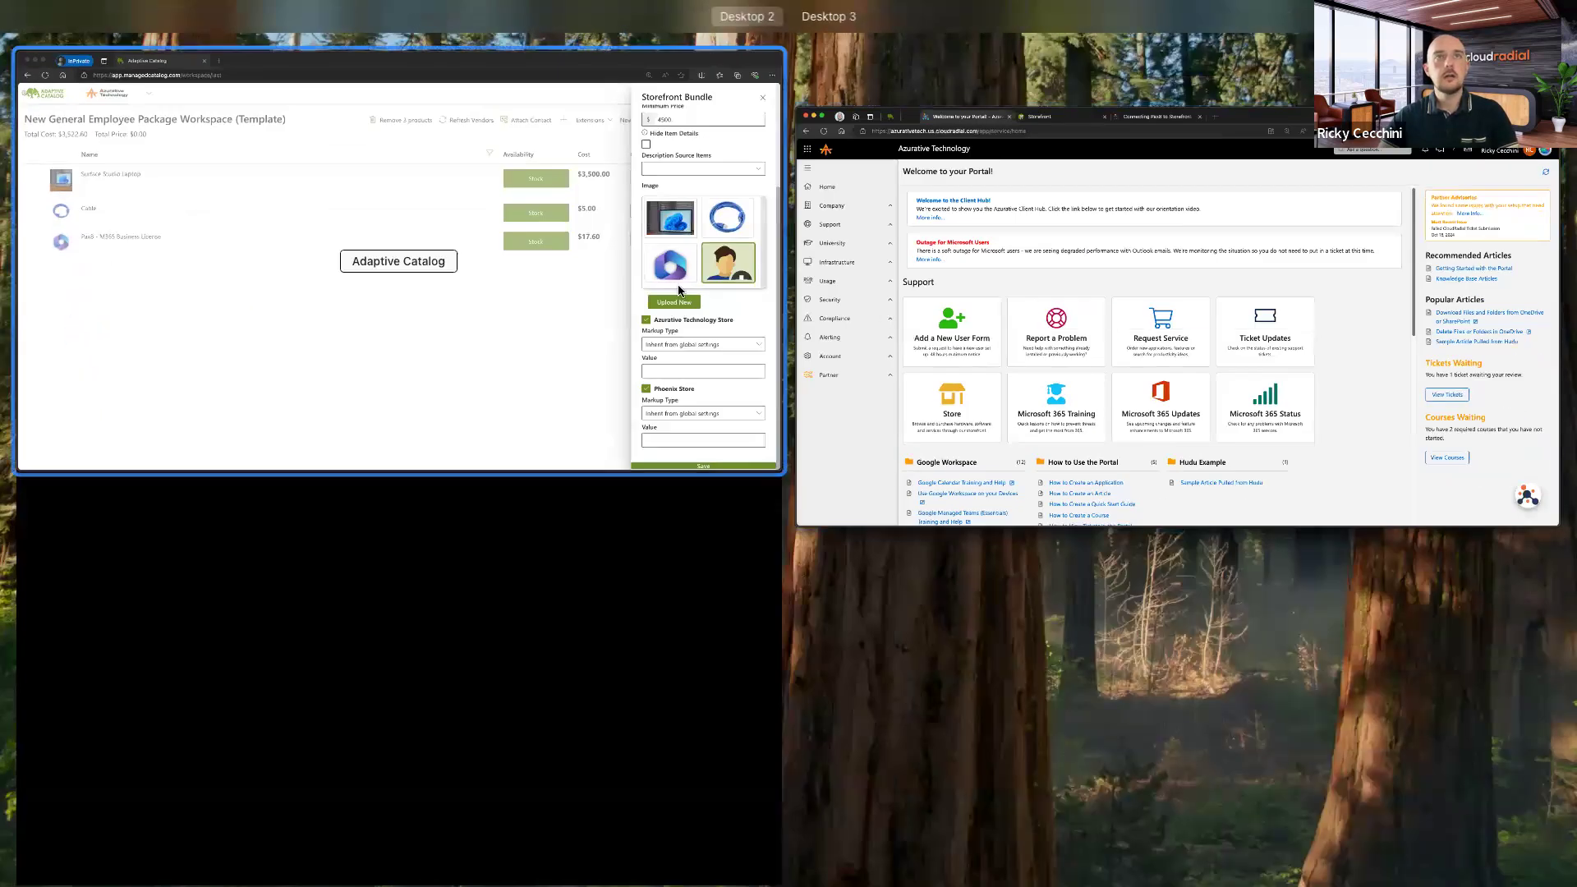
{"action": "left_click", "coordinate": [353, 279]}
{"action": "left_click", "coordinate": [1172, 351]}
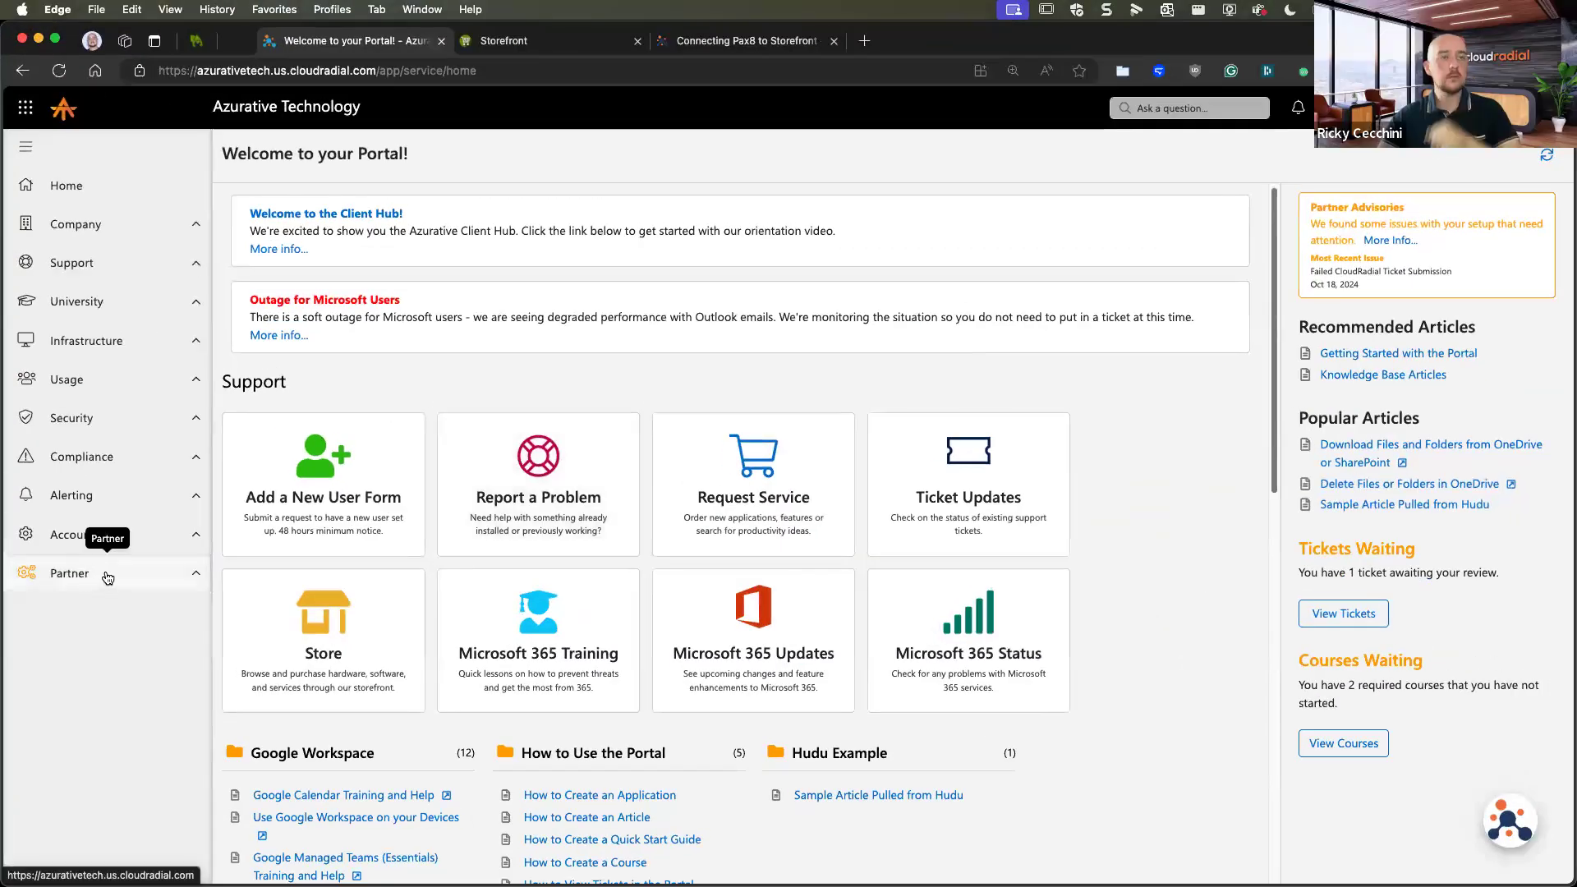
{"action": "left_click", "coordinate": [105, 580]}
Go to Partner > Settings and review the ConnectWise PSA connection and ticket settings.
{"action": "scroll", "coordinate": [167, 676], "scroll_direction": "down", "scroll_amount": 5}
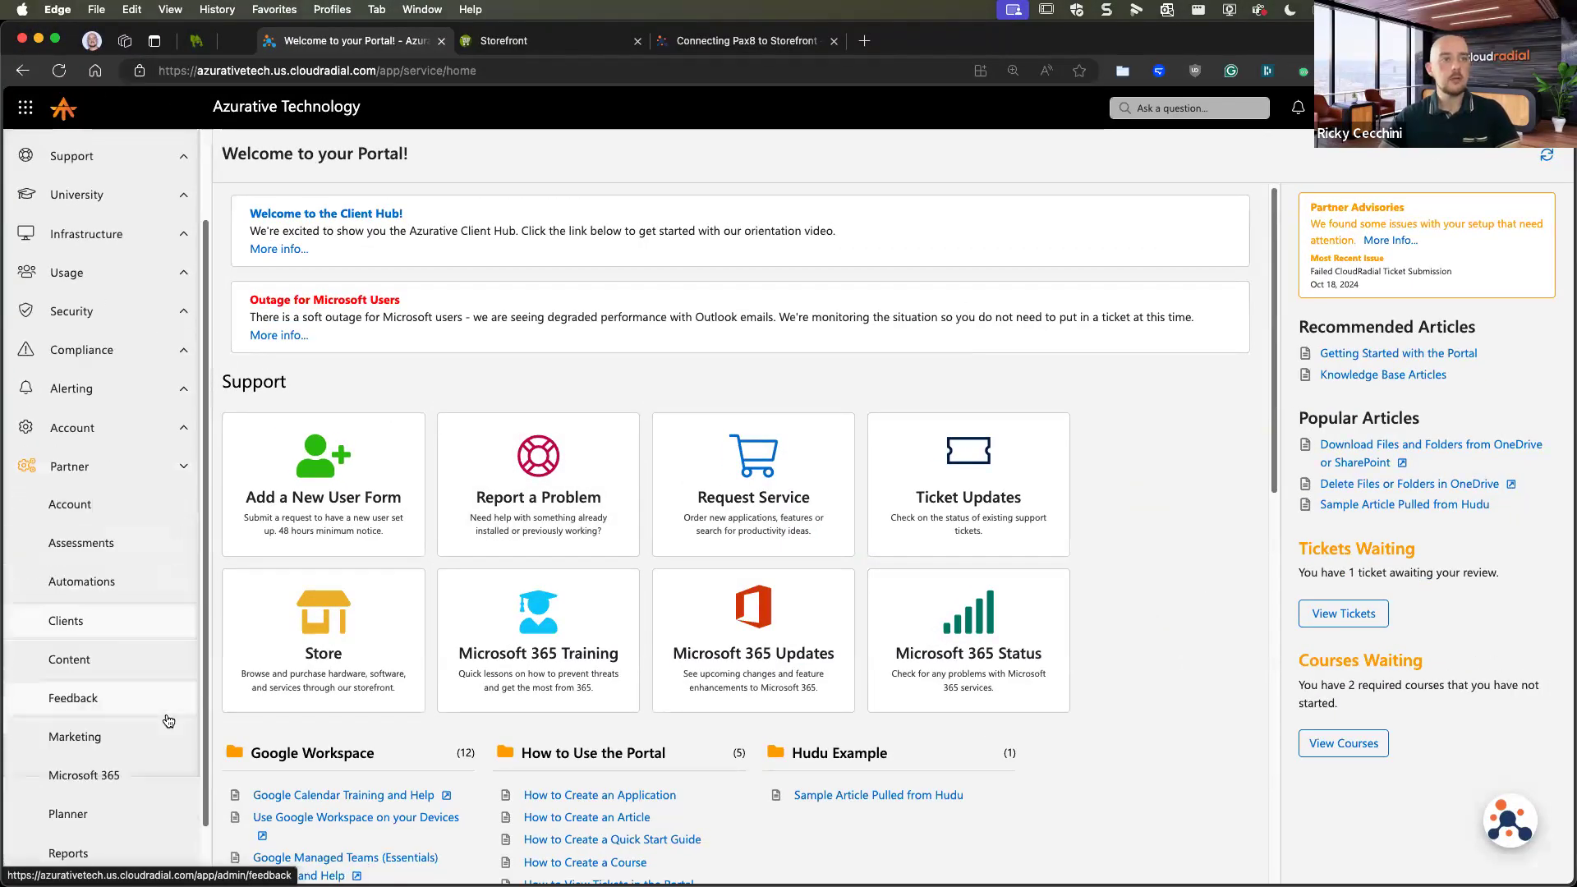
{"action": "left_click", "coordinate": [129, 844]}
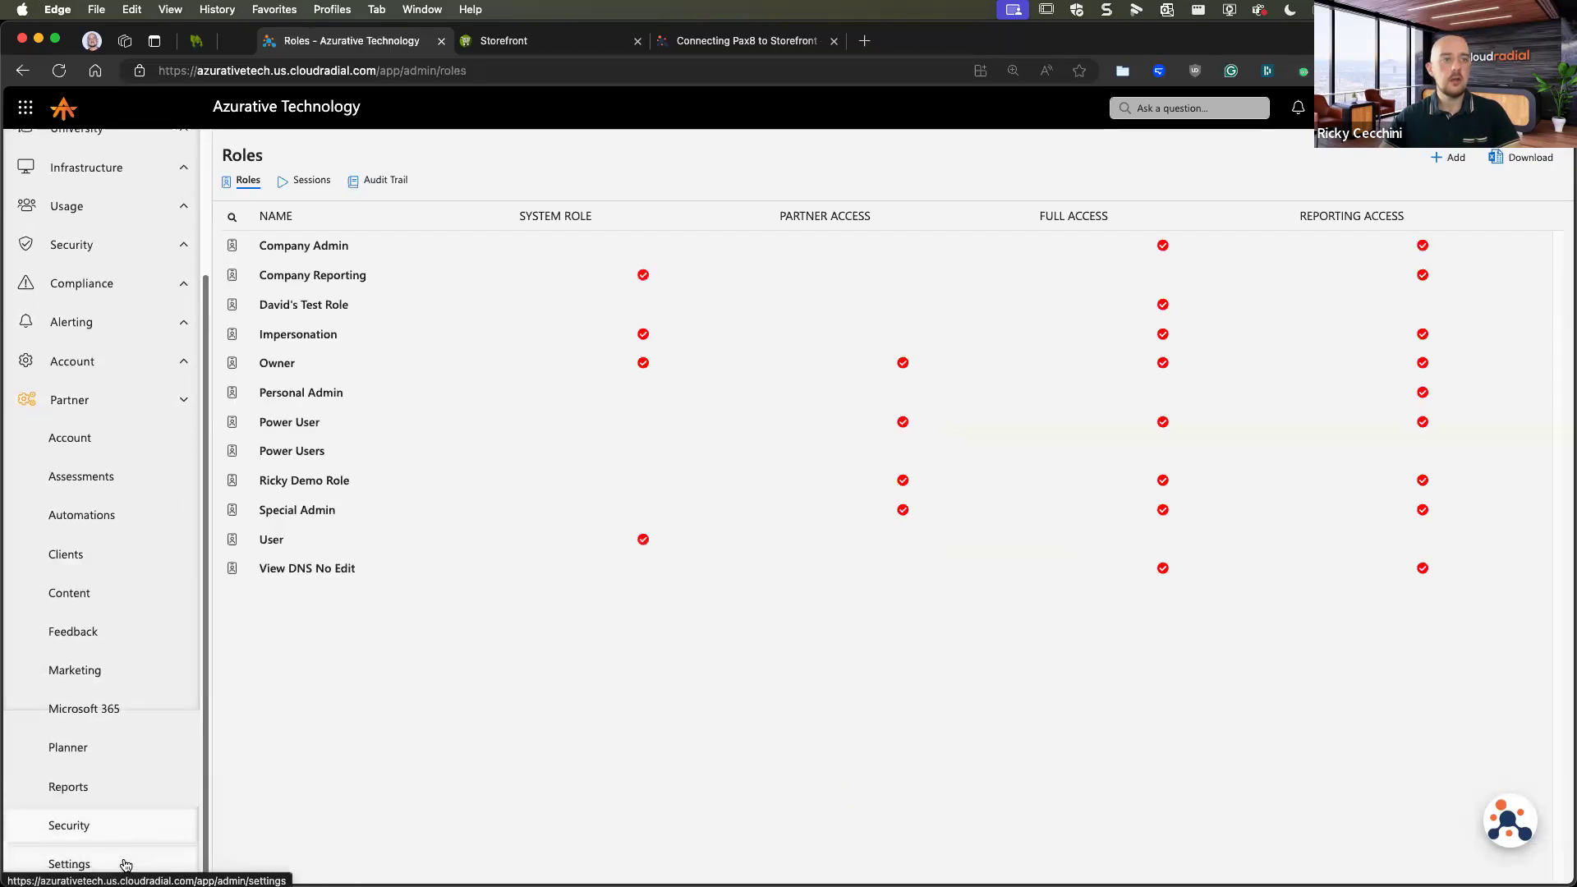
{"action": "left_click", "coordinate": [120, 862]}
{"action": "left_click", "coordinate": [1330, 289]}
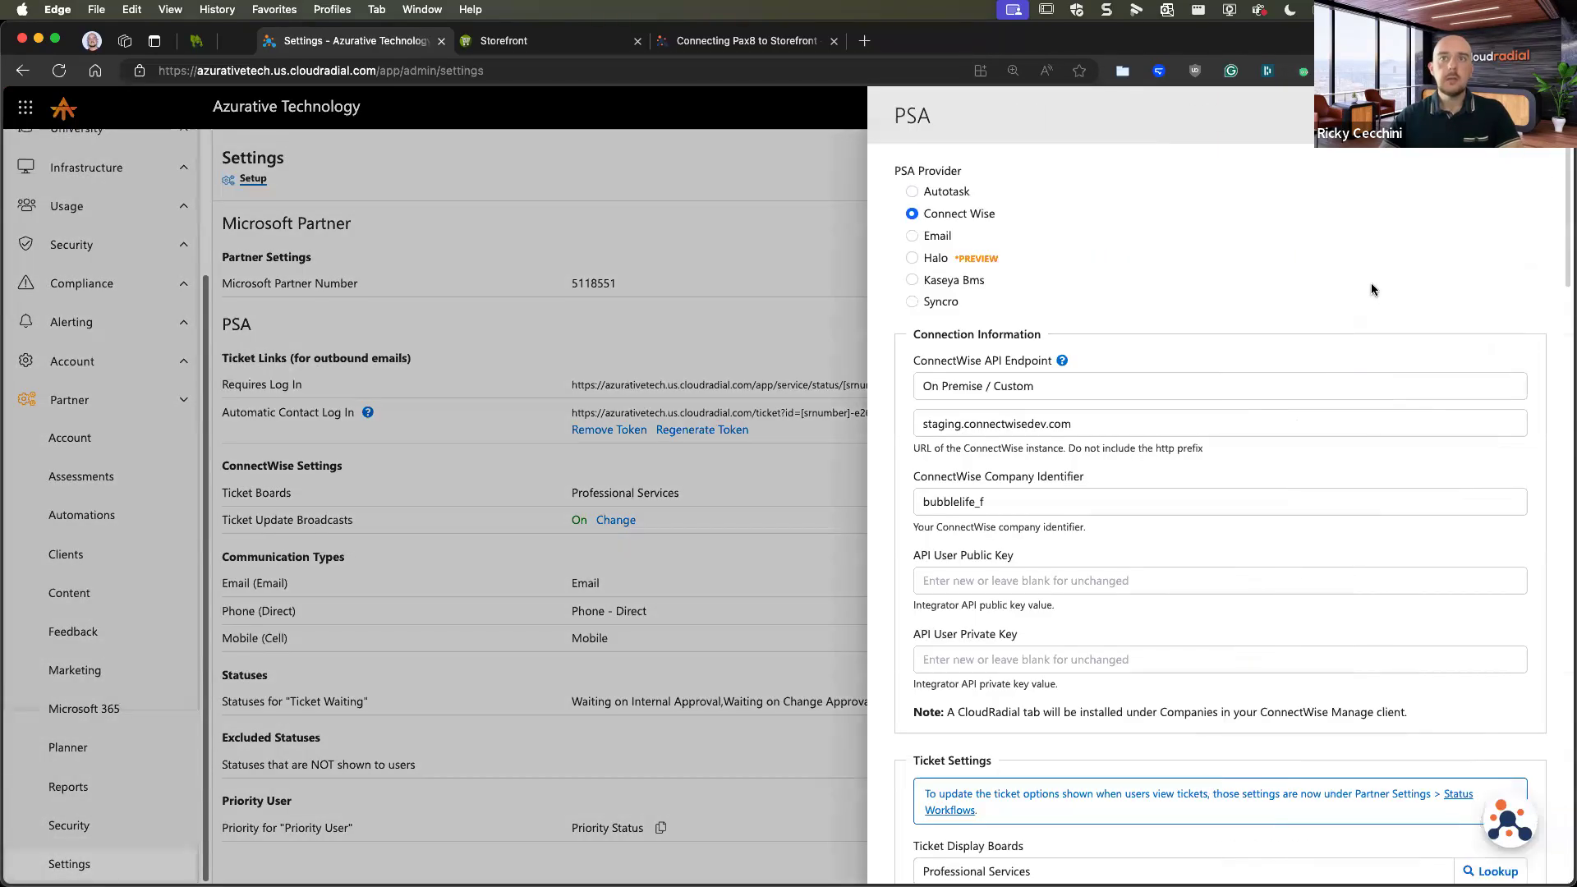
{"action": "scroll", "coordinate": [1367, 283], "scroll_direction": "down", "scroll_amount": 10}
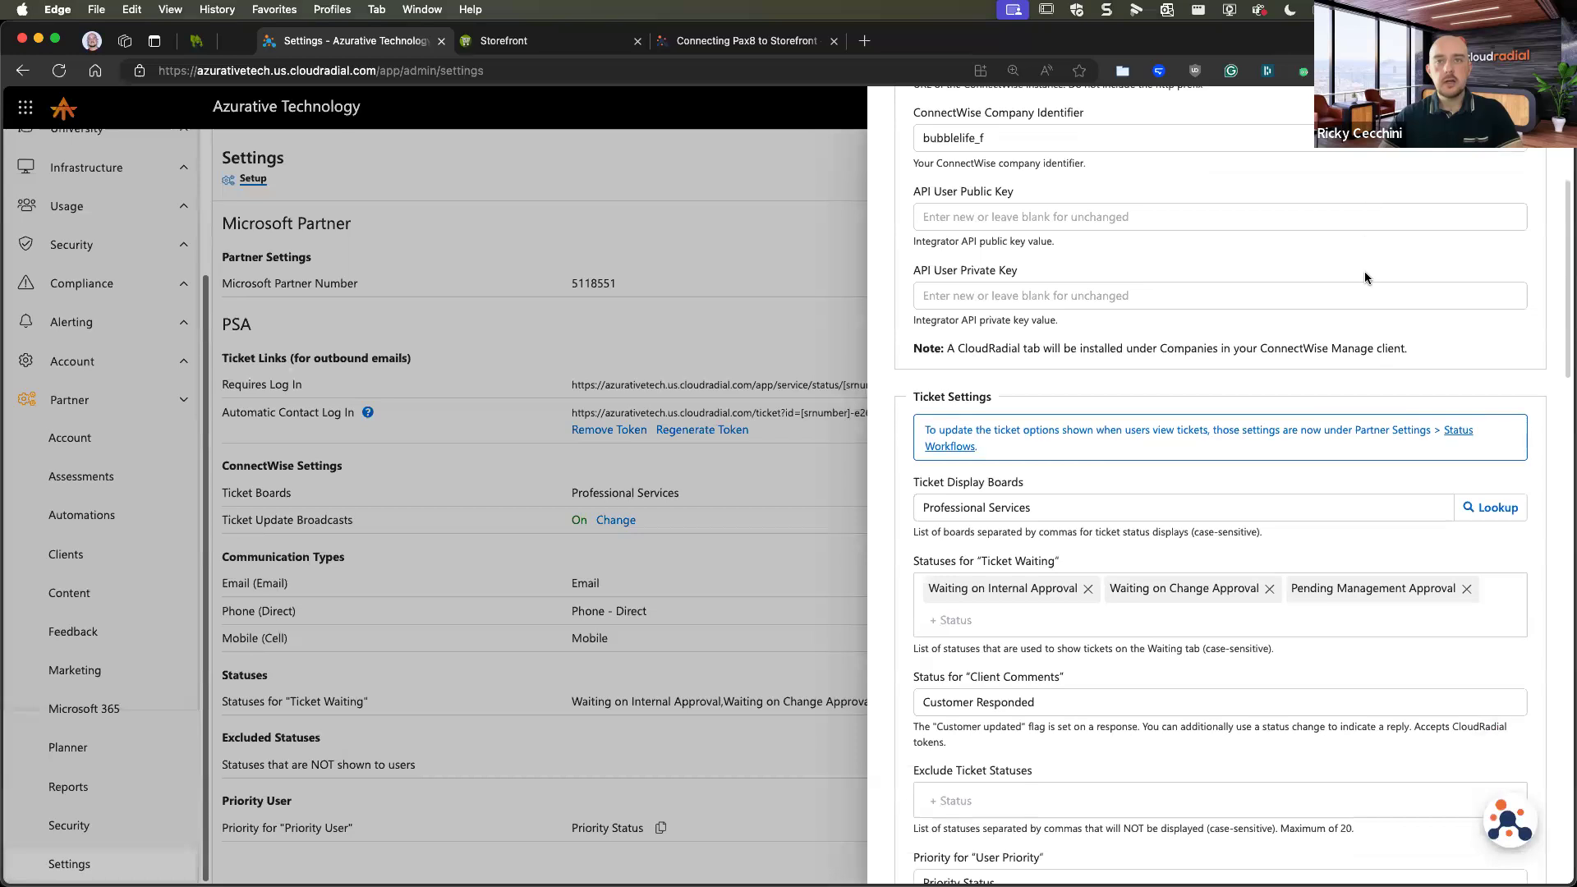
{"action": "scroll", "coordinate": [1366, 277], "scroll_direction": "down", "scroll_amount": 10}
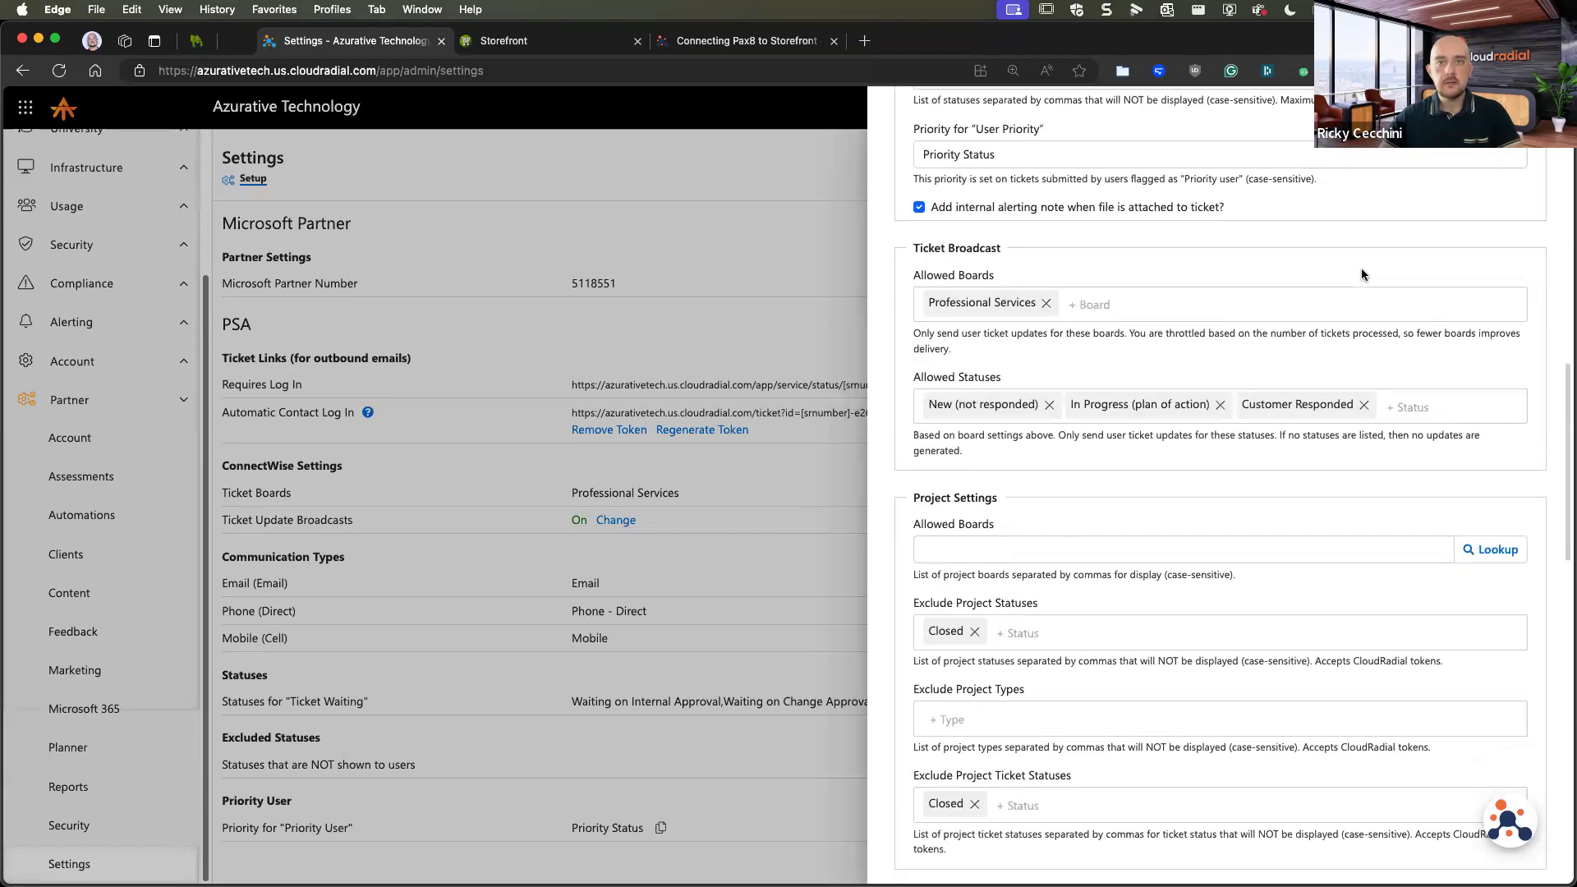
{"action": "scroll", "coordinate": [1359, 271], "scroll_direction": "down", "scroll_amount": 10}
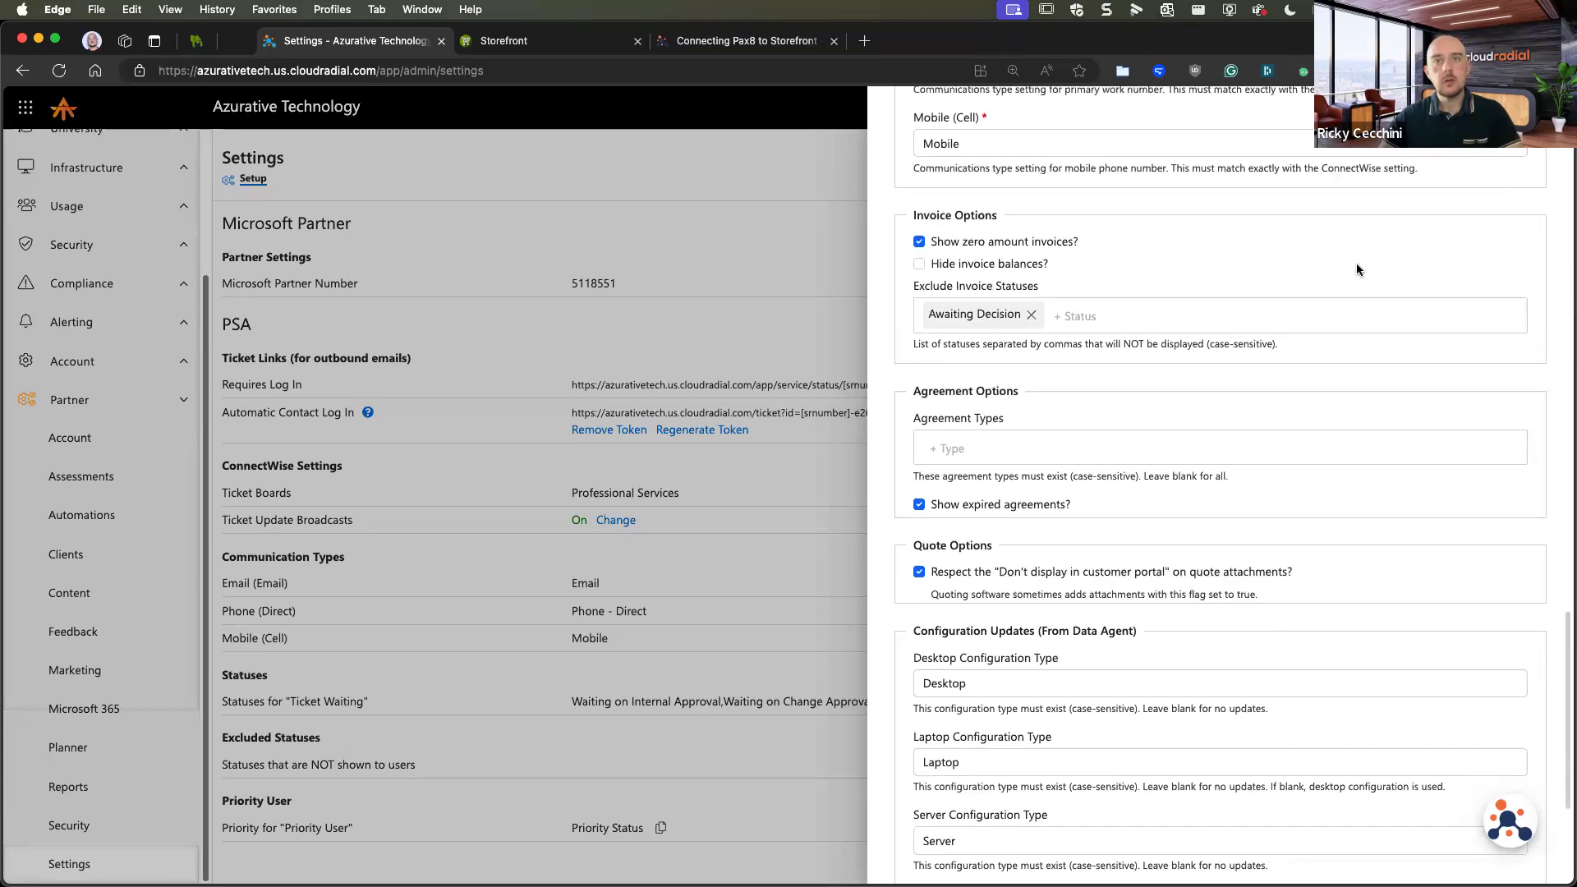
{"action": "scroll", "coordinate": [1441, 226], "scroll_direction": "up", "scroll_amount": 8}
{"action": "scroll", "coordinate": [1441, 226], "scroll_direction": "up", "scroll_amount": 20}
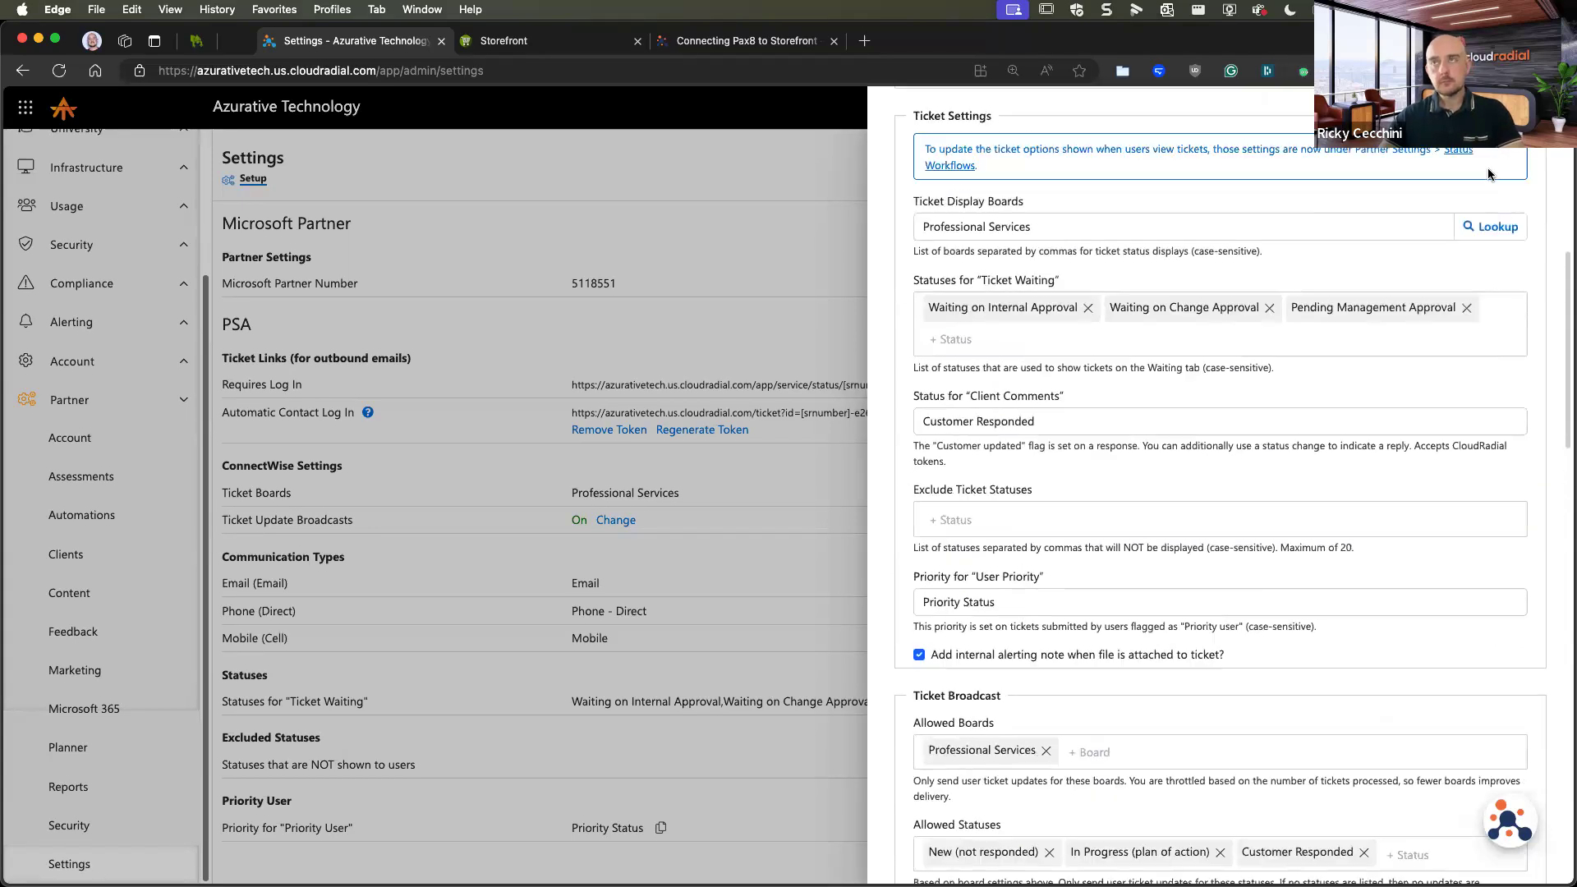
{"action": "key", "text": "Escape"}
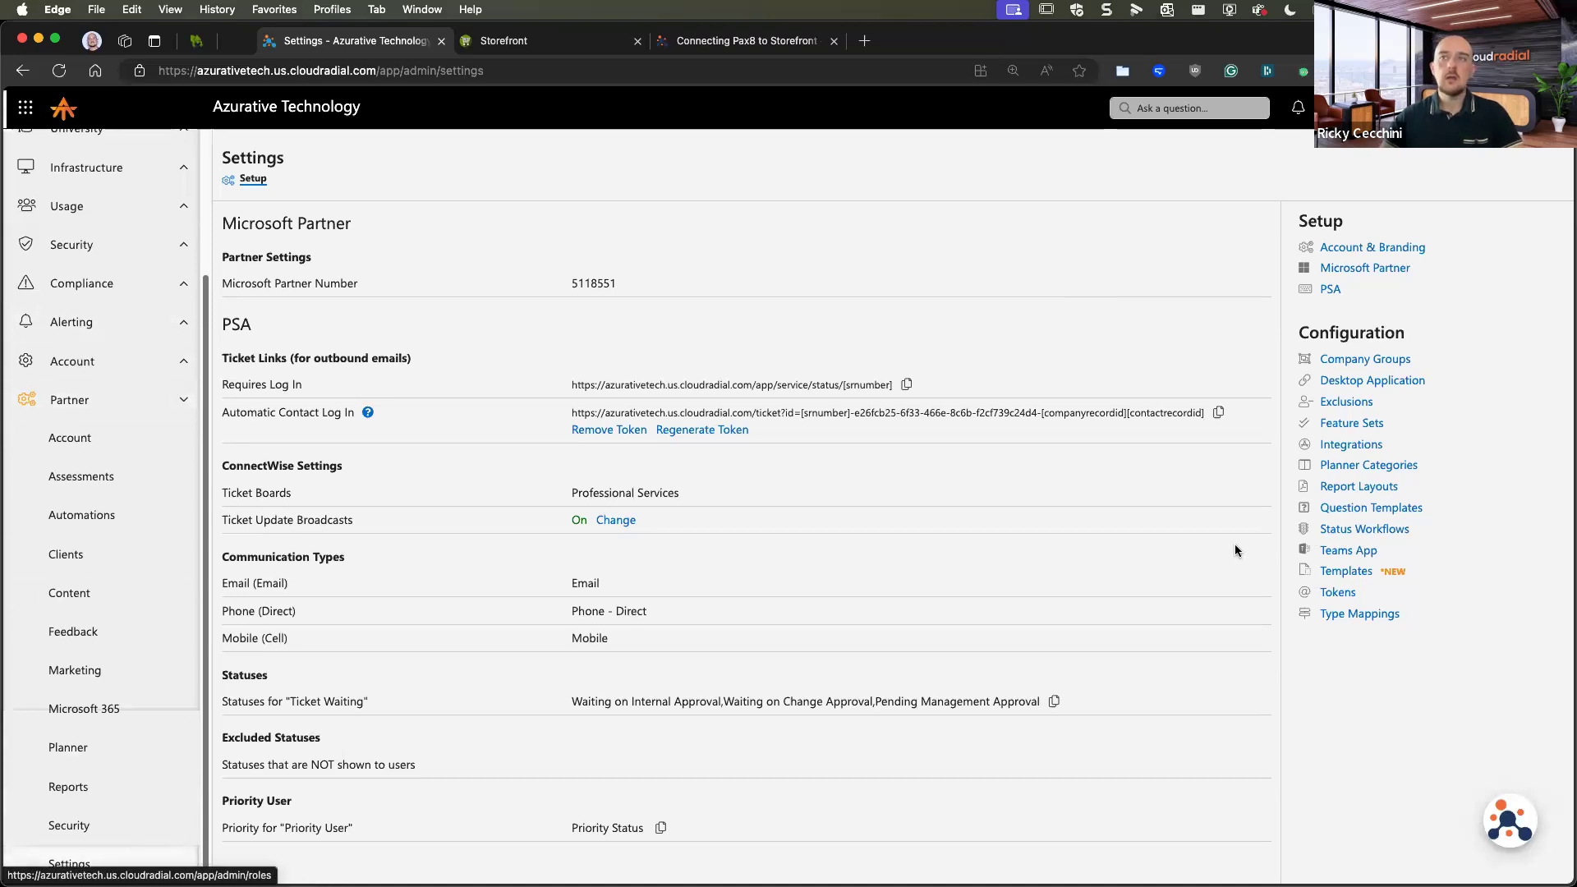
Review the Integrations overview and ZenContract settings, discarding the quote display toggle.
{"action": "left_click", "coordinate": [1360, 452]}
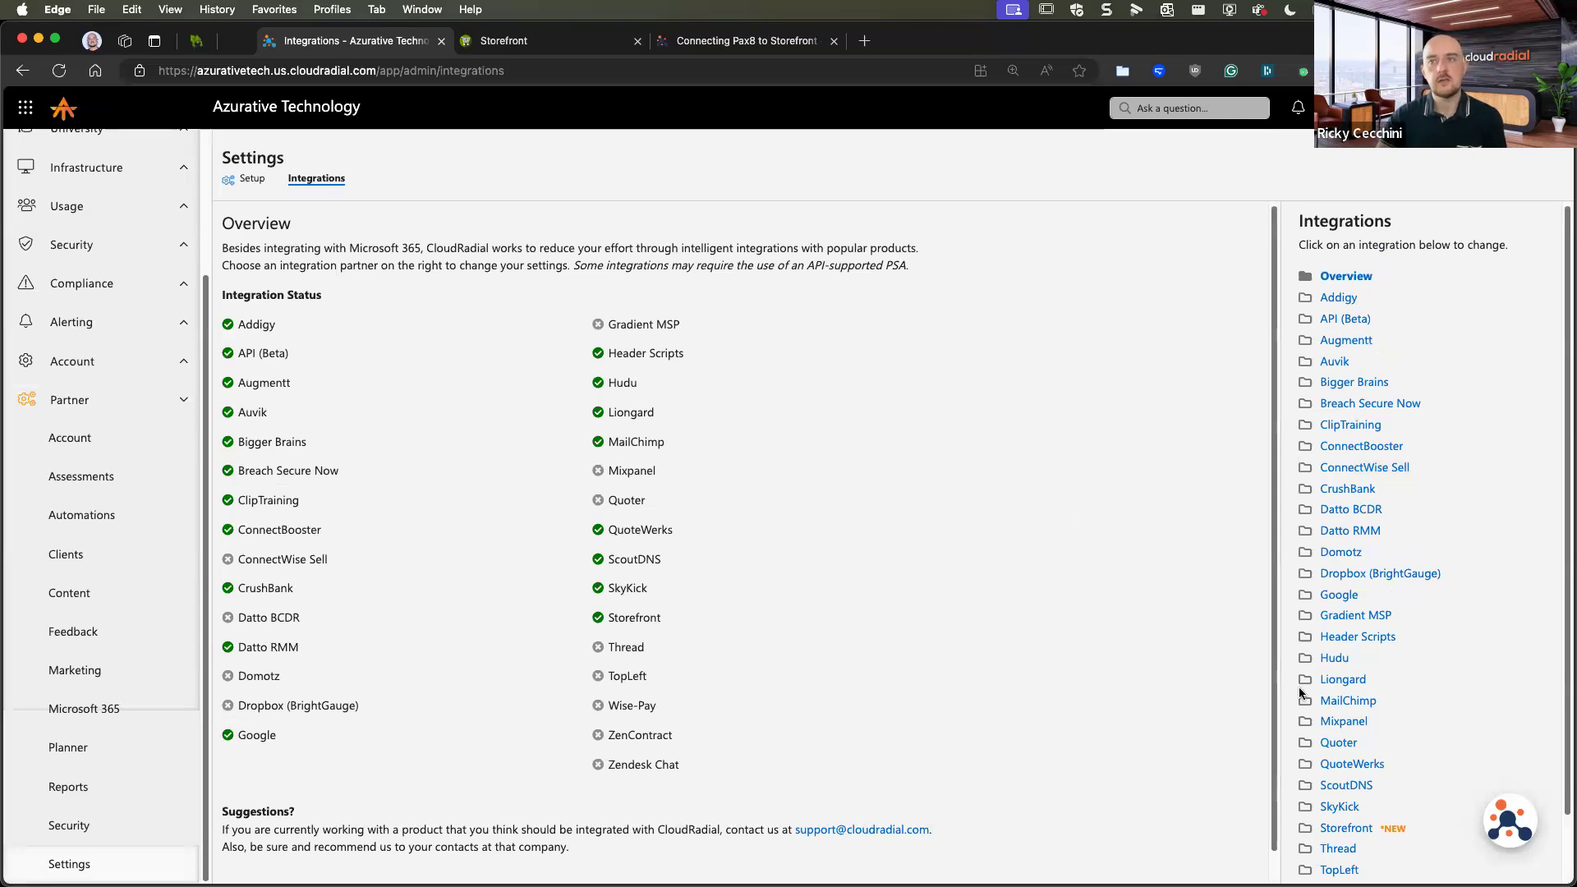
{"action": "scroll", "coordinate": [1374, 740], "scroll_direction": "down", "scroll_amount": 2}
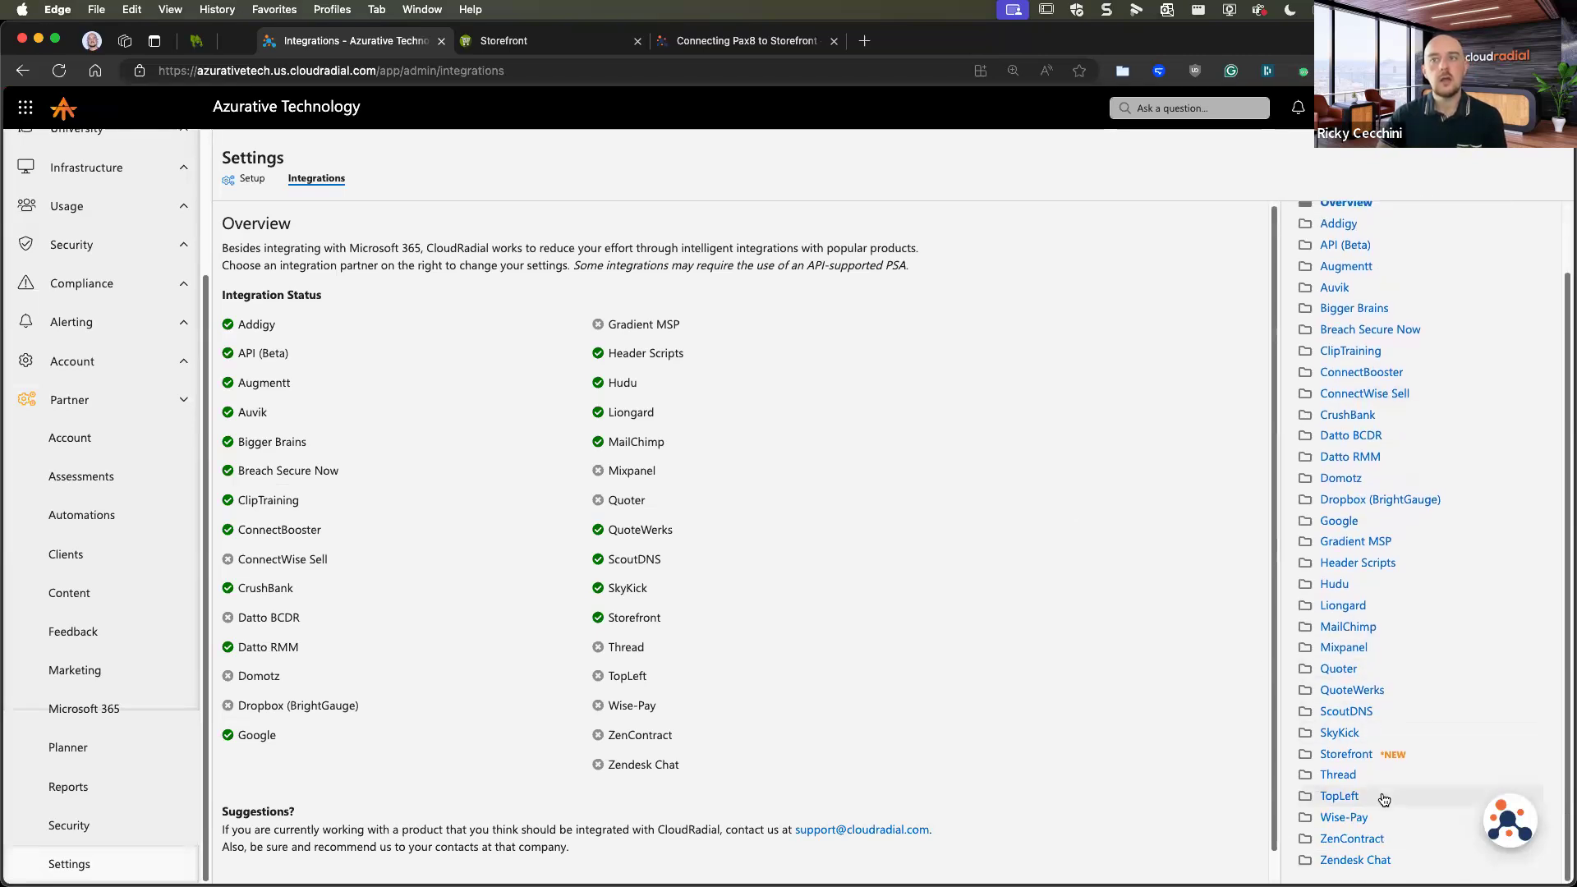
{"action": "left_click", "coordinate": [1374, 840]}
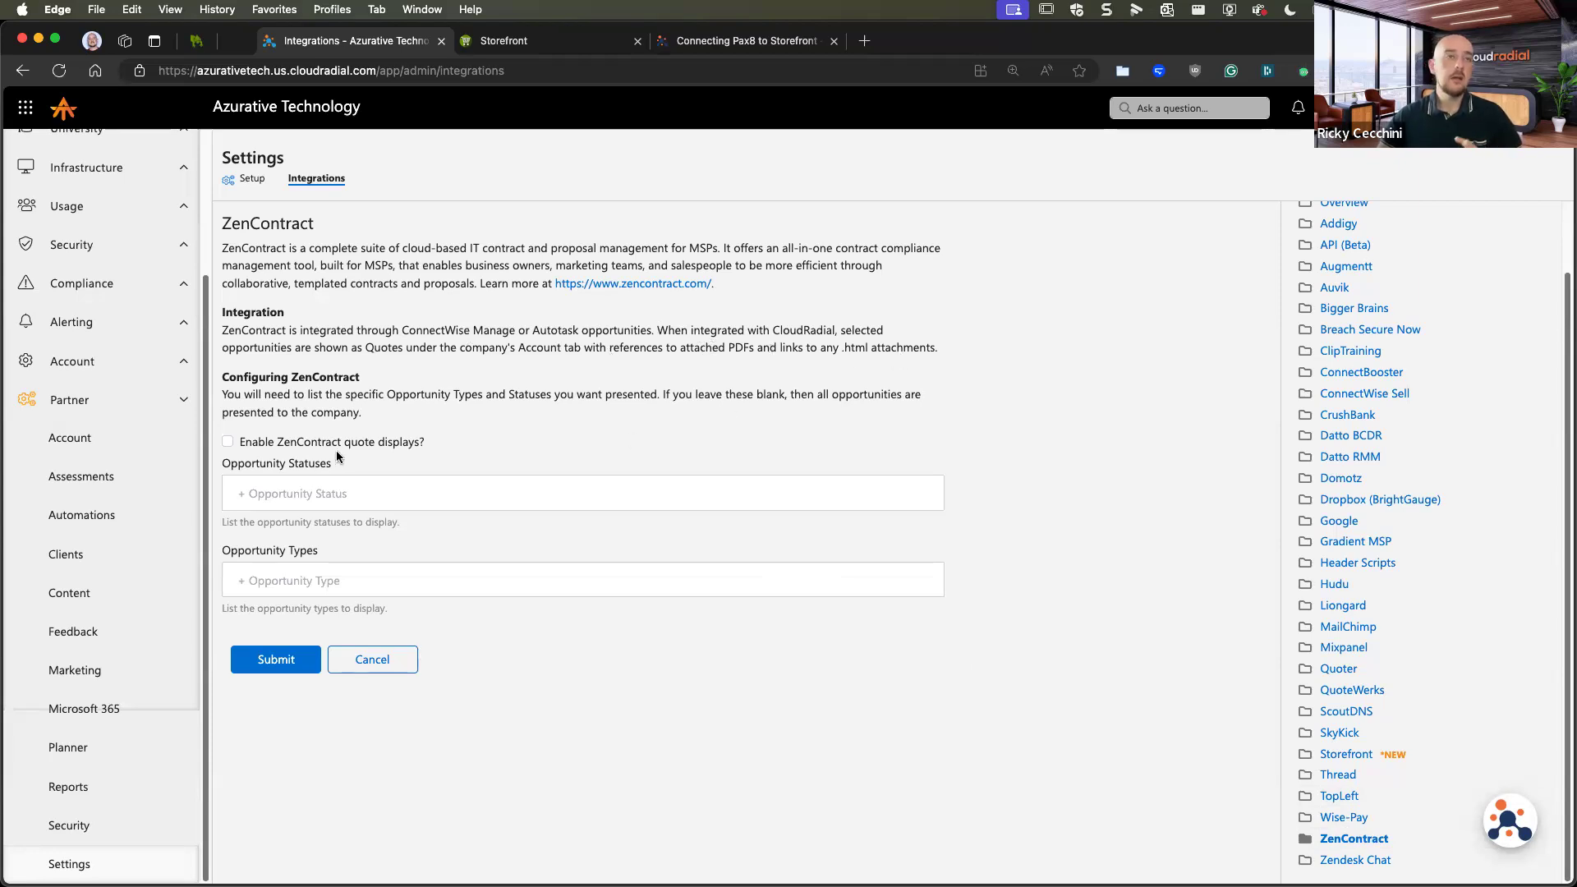
{"action": "left_click", "coordinate": [413, 443]}
{"action": "left_click", "coordinate": [412, 445]}
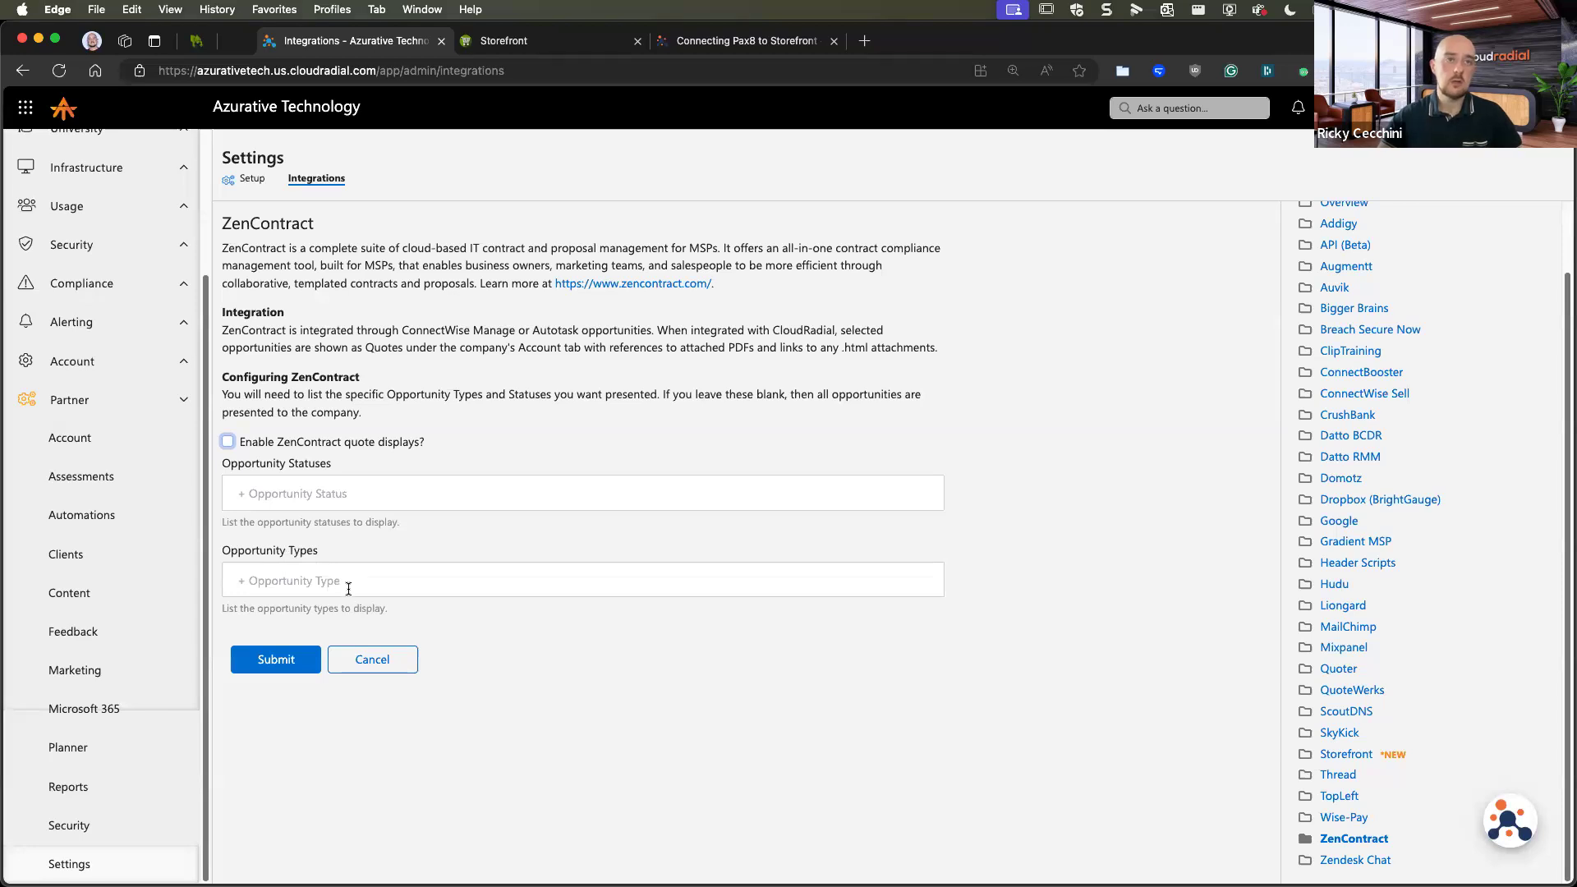
{"action": "left_click", "coordinate": [372, 660]}
Return to the portal home and switch to Adaptive Catalog's employee package template.
{"action": "scroll", "coordinate": [159, 517], "scroll_direction": "up", "scroll_amount": 3}
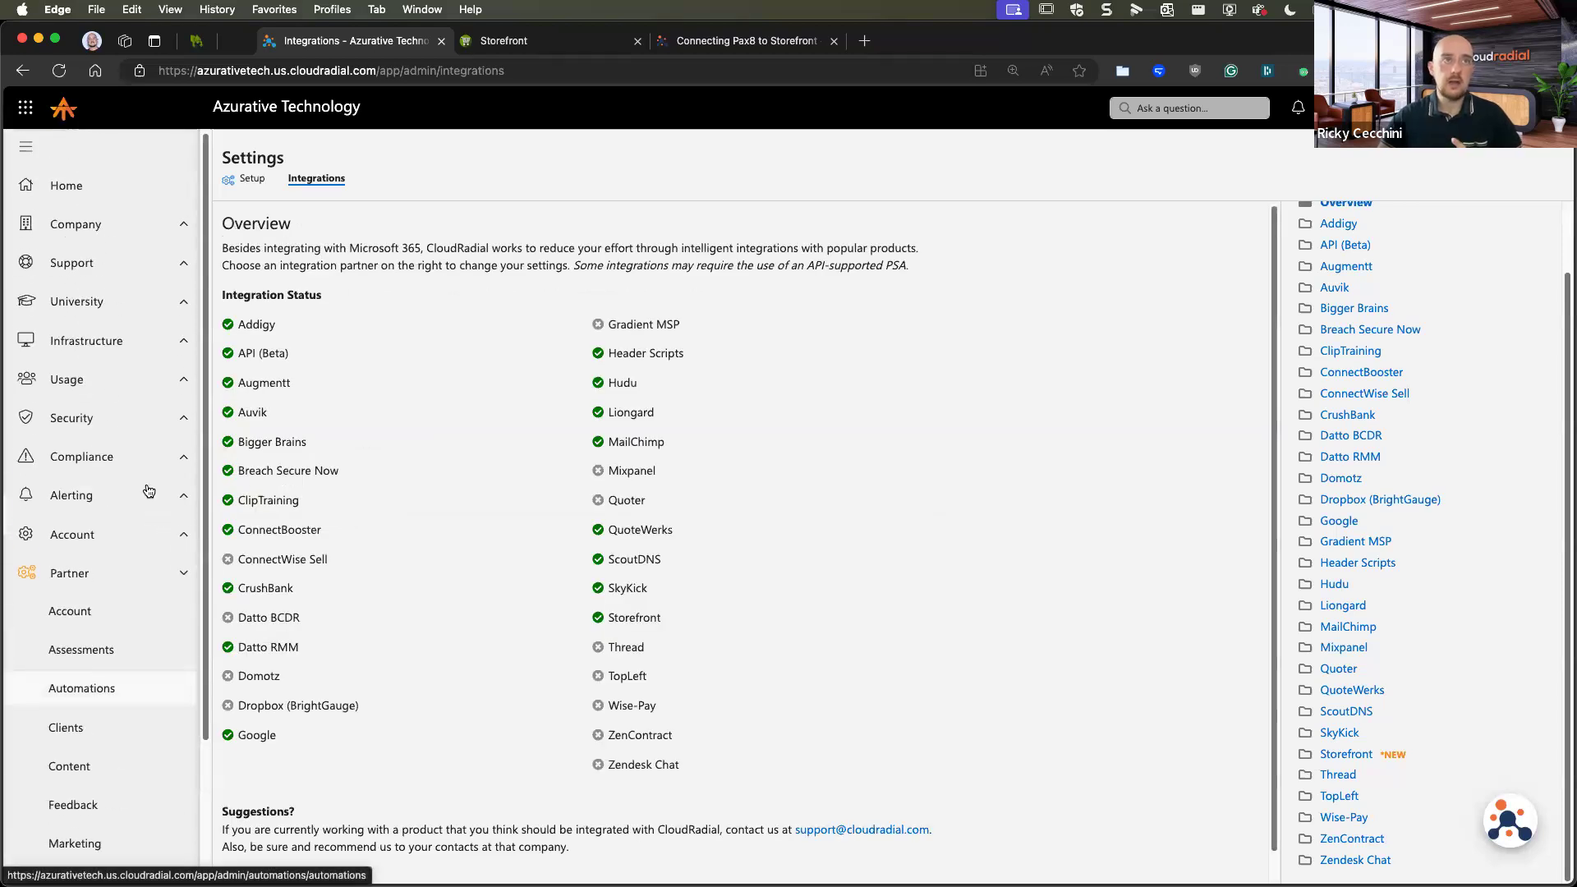
{"action": "left_click", "coordinate": [184, 539]}
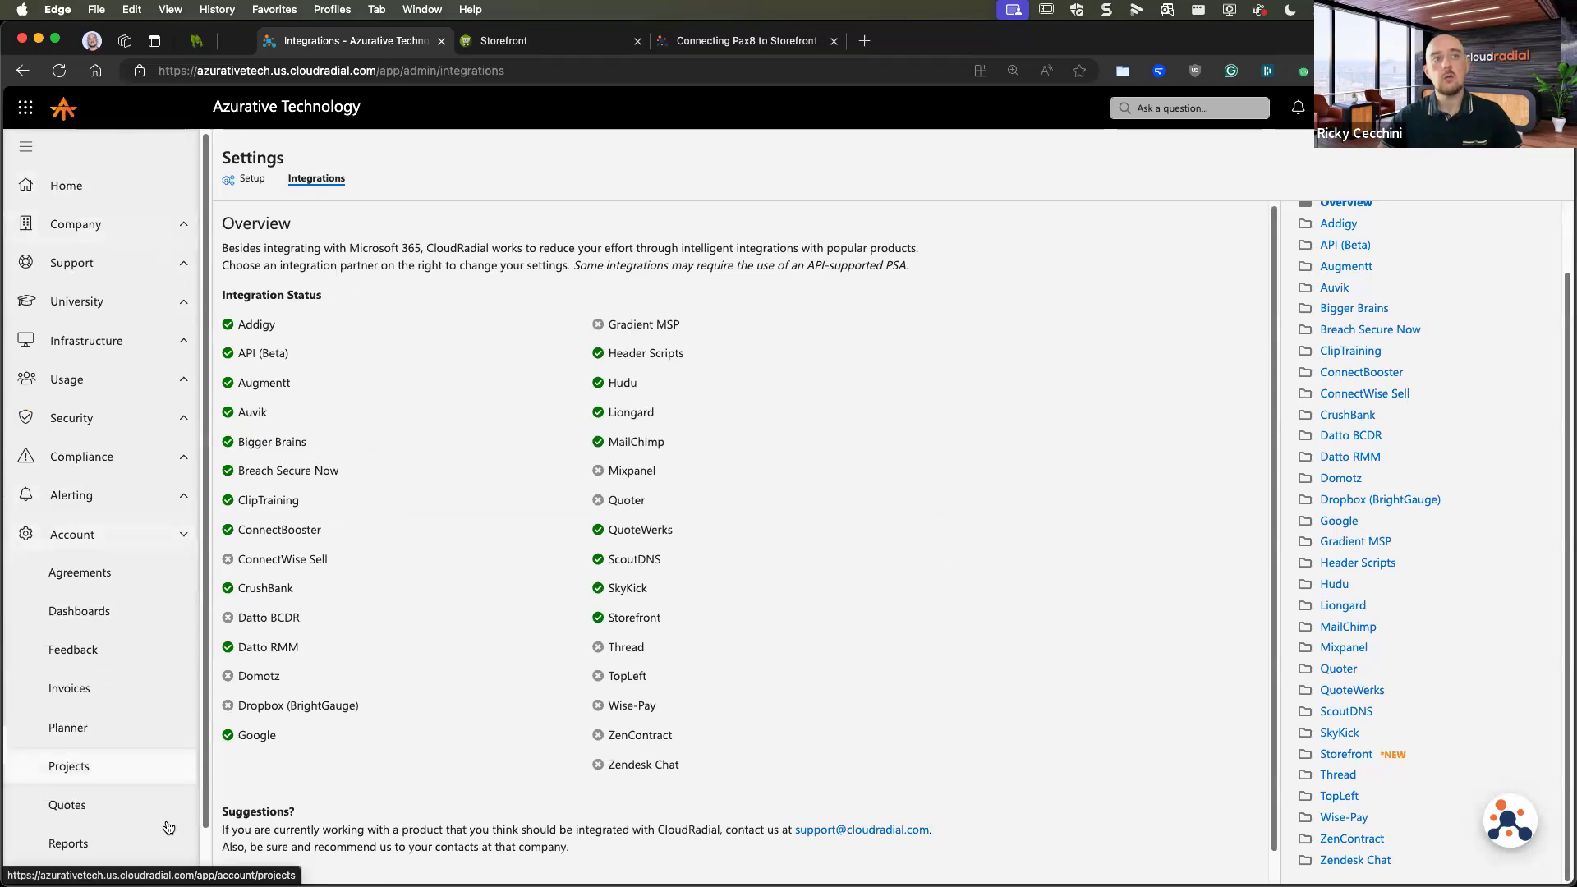
{"action": "left_click", "coordinate": [185, 187]}
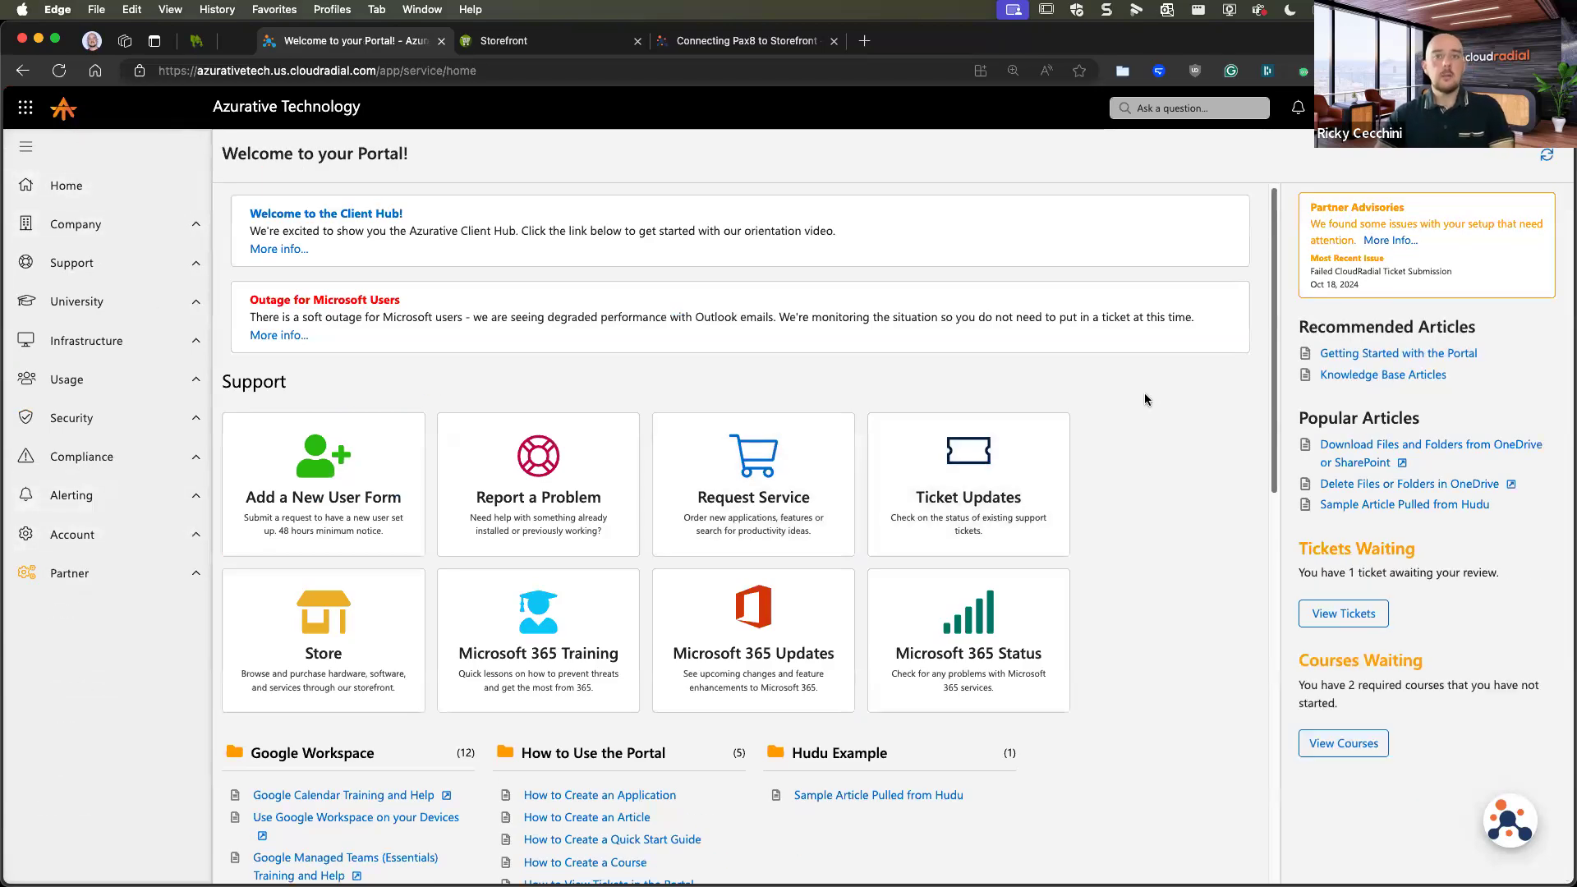
{"action": "left_click", "coordinate": [1024, 659]}
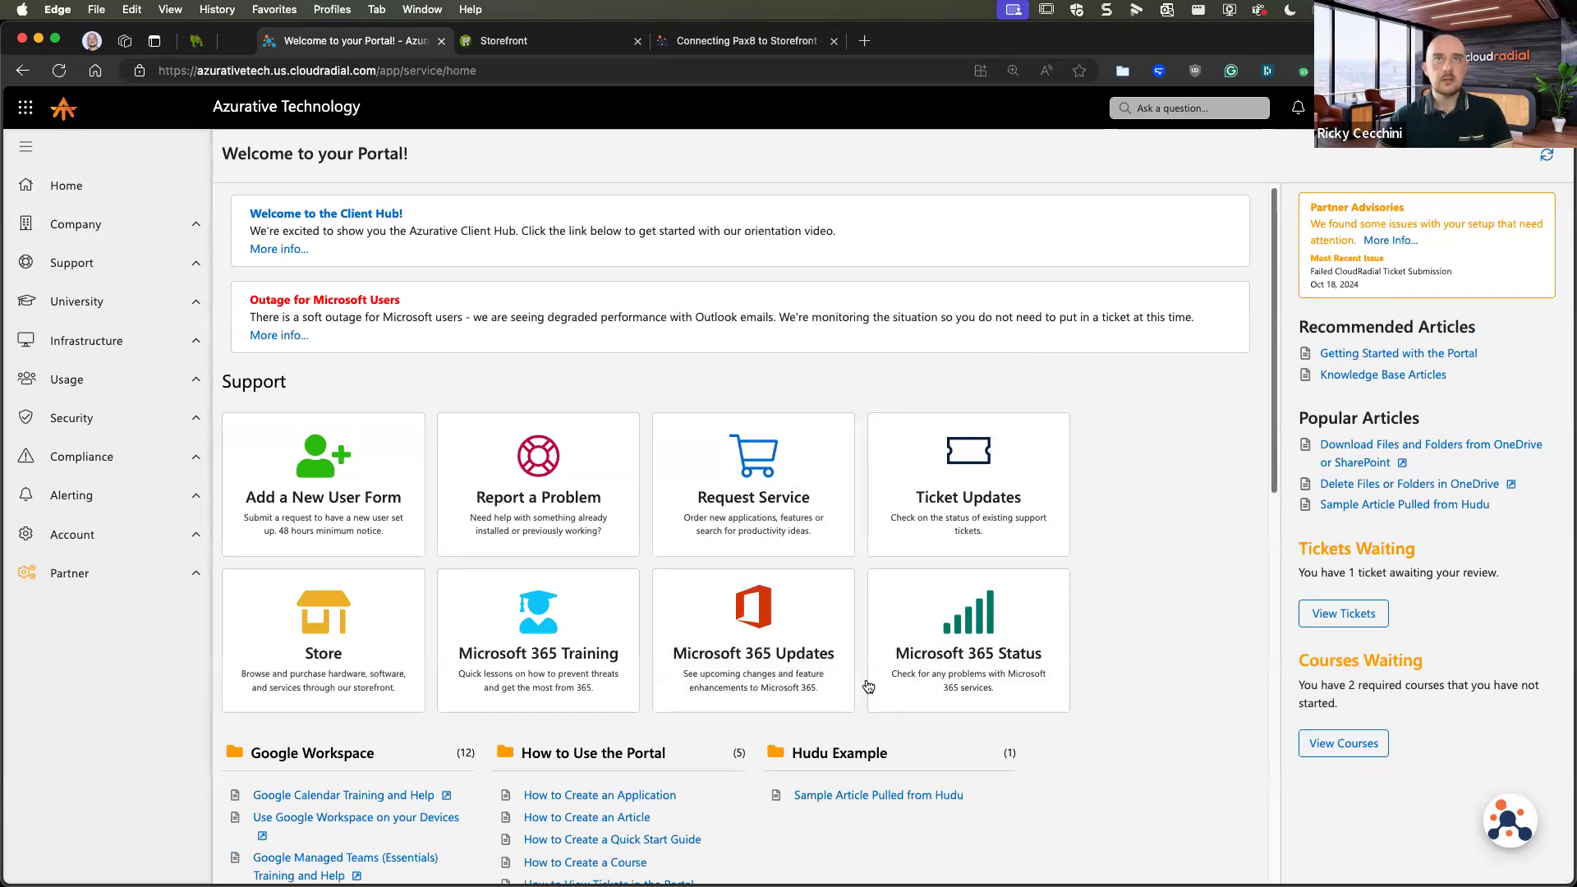
{"action": "key", "text": "ctrl+Up"}
{"action": "left_click", "coordinate": [460, 378]}
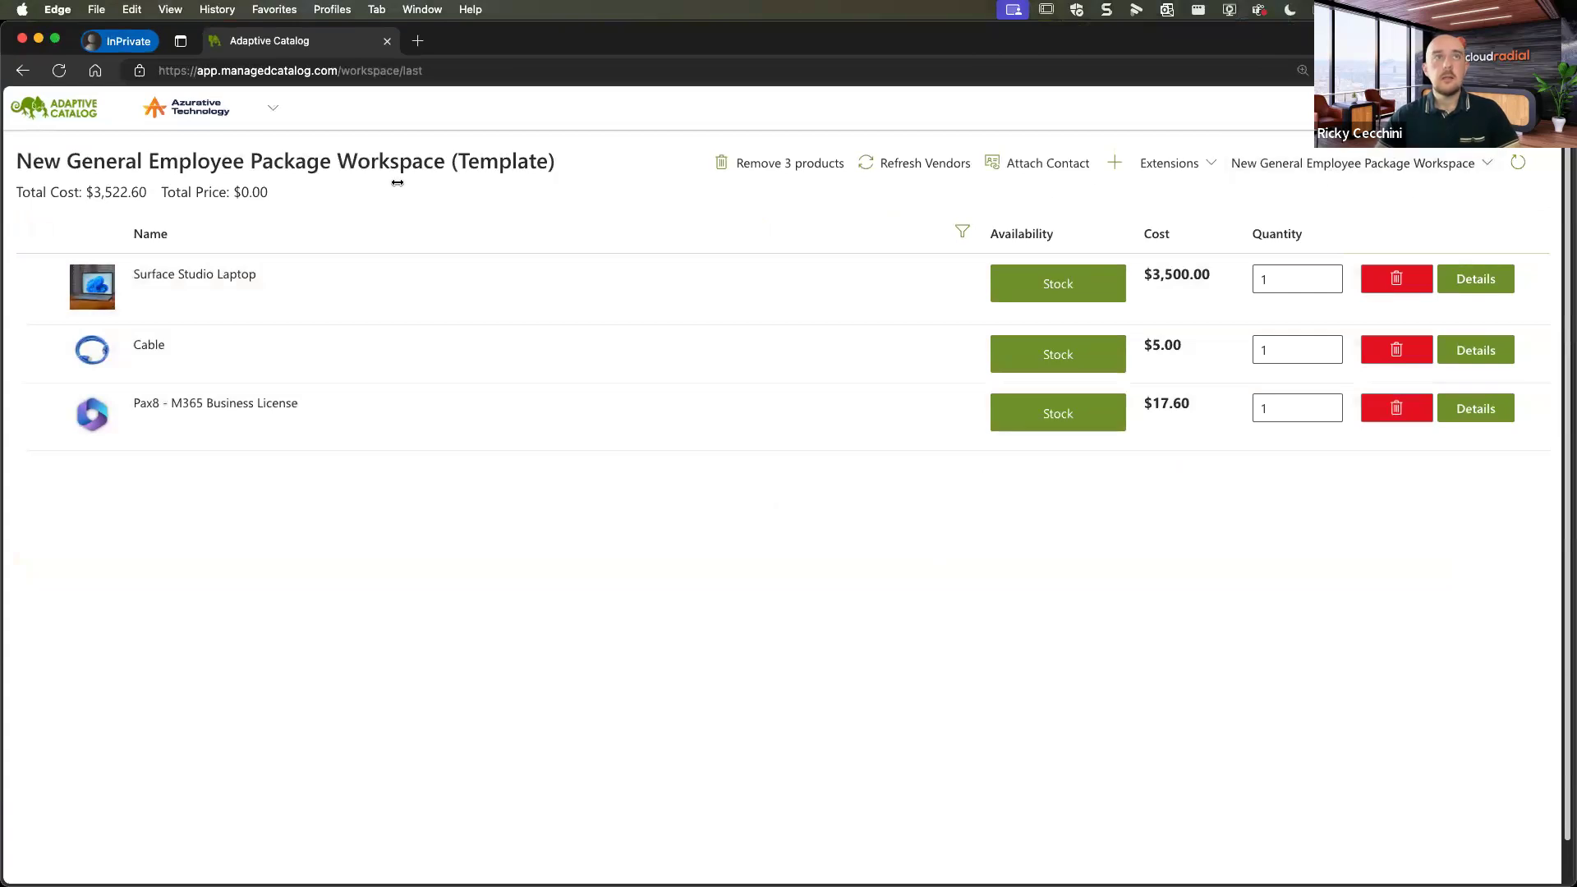
Search the catalog for 'surface', hide the filters, and open organization Settings.
{"action": "key", "text": "super+bracketleft"}
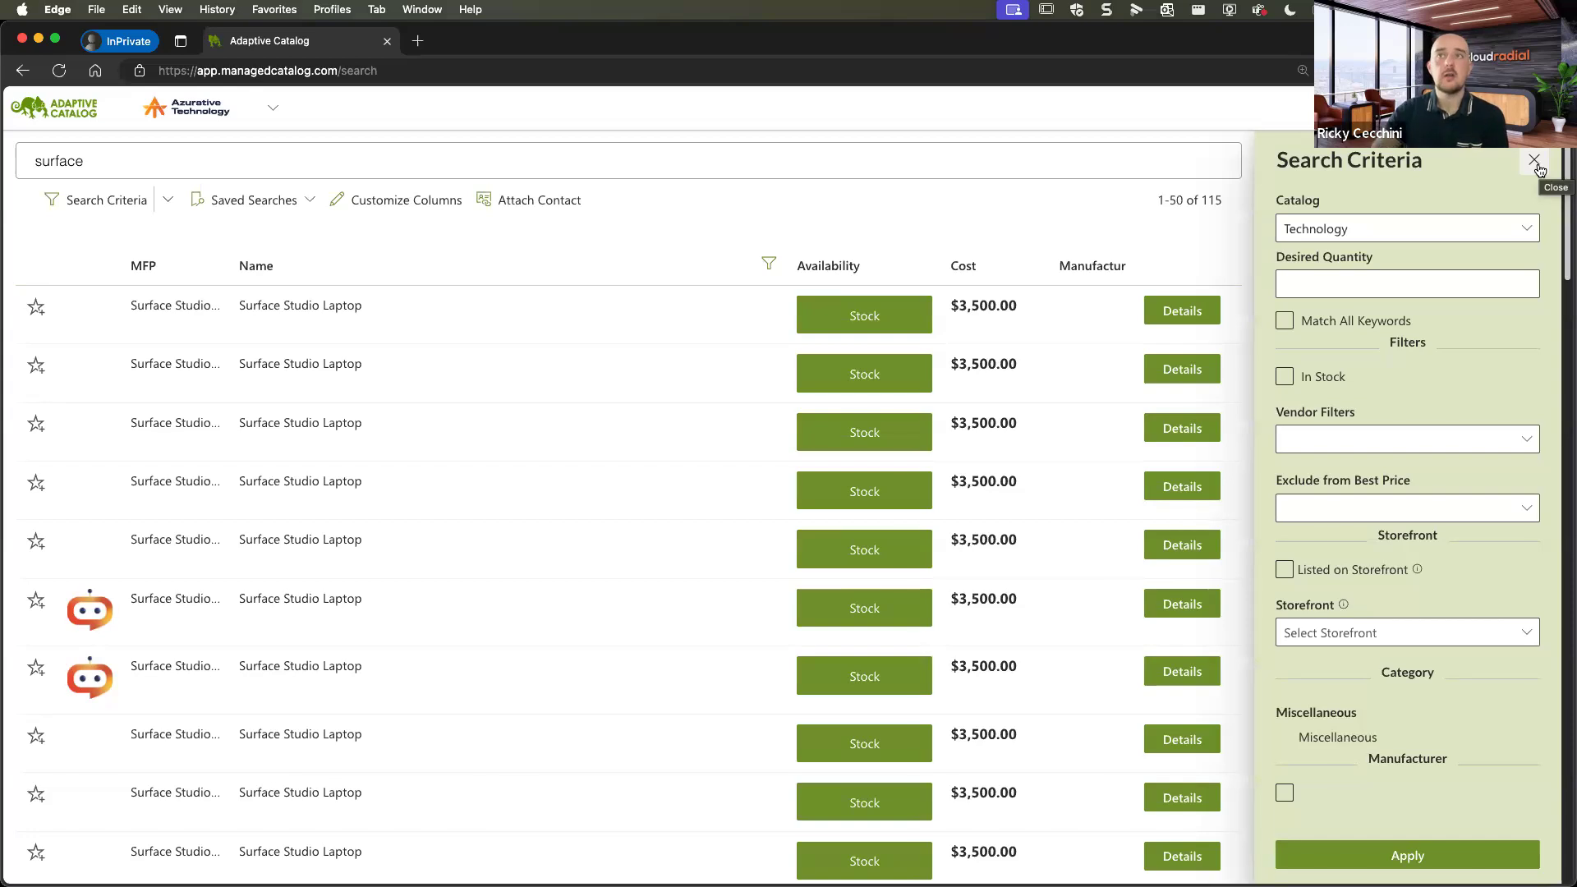
{"action": "left_click", "coordinate": [1536, 163]}
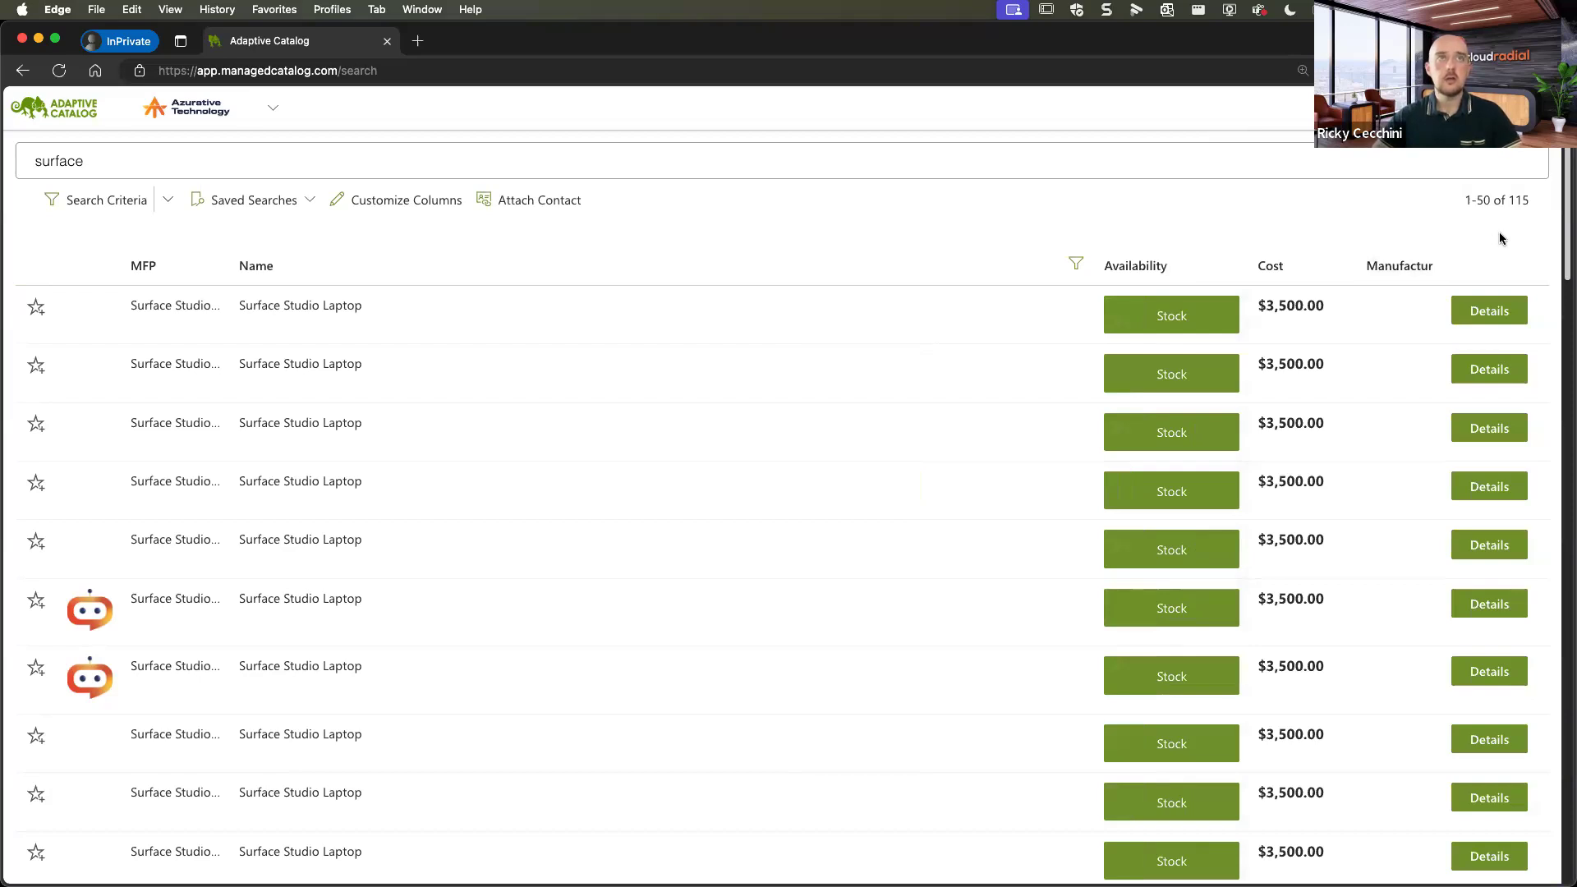
{"action": "left_click", "coordinate": [1536, 108]}
{"action": "left_click", "coordinate": [1454, 140]}
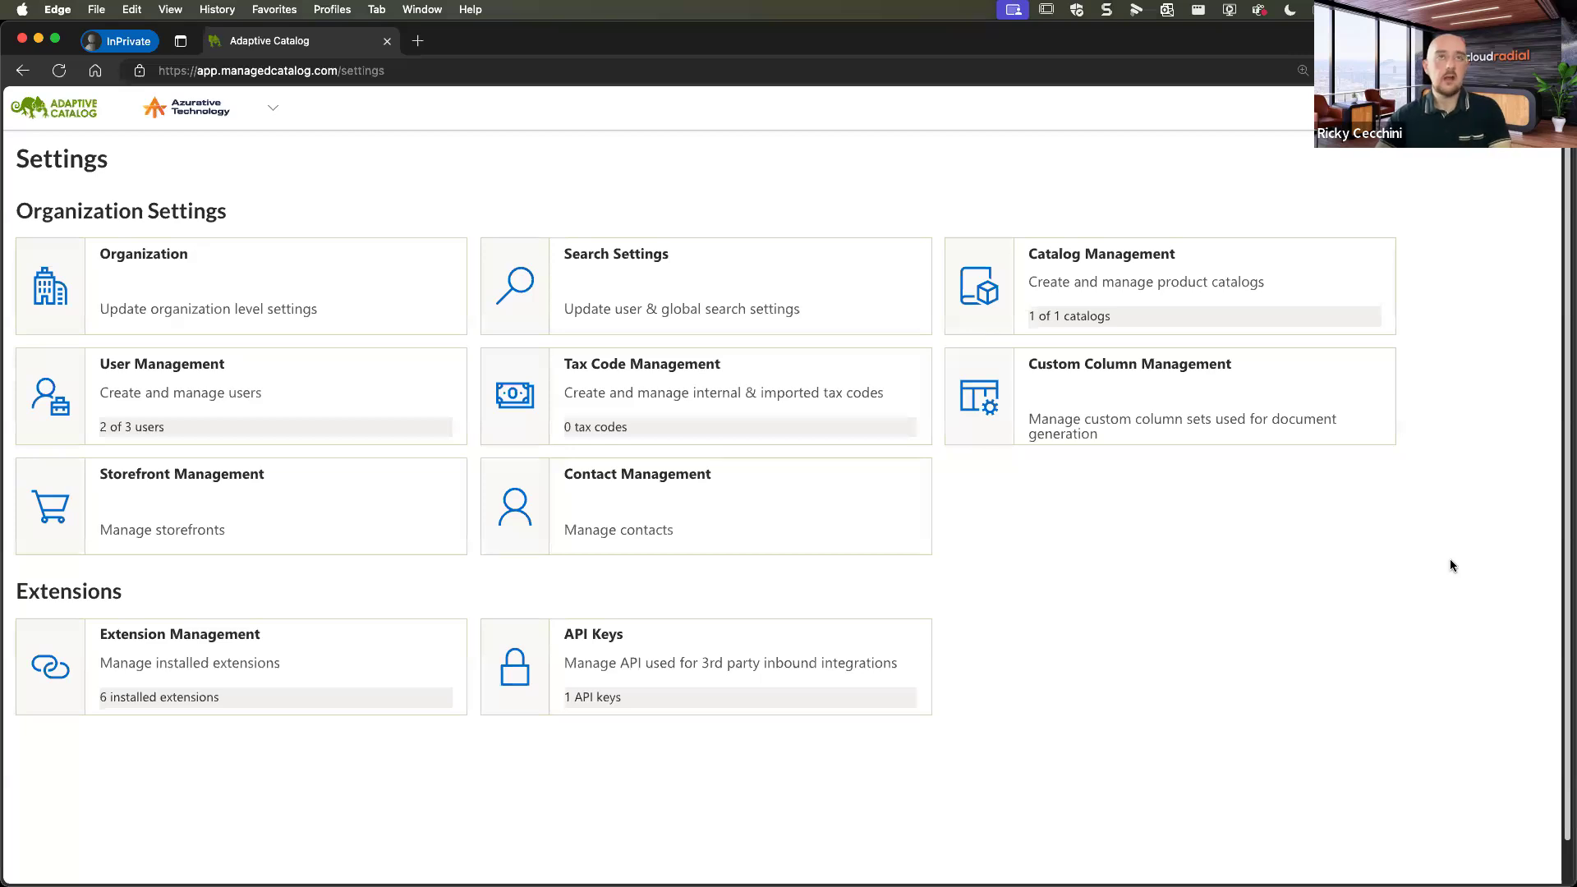
Switch to the CloudRadial portal window and its storefront support article.
{"action": "key", "text": "ctrl+Up"}
{"action": "left_click", "coordinate": [593, 332]}
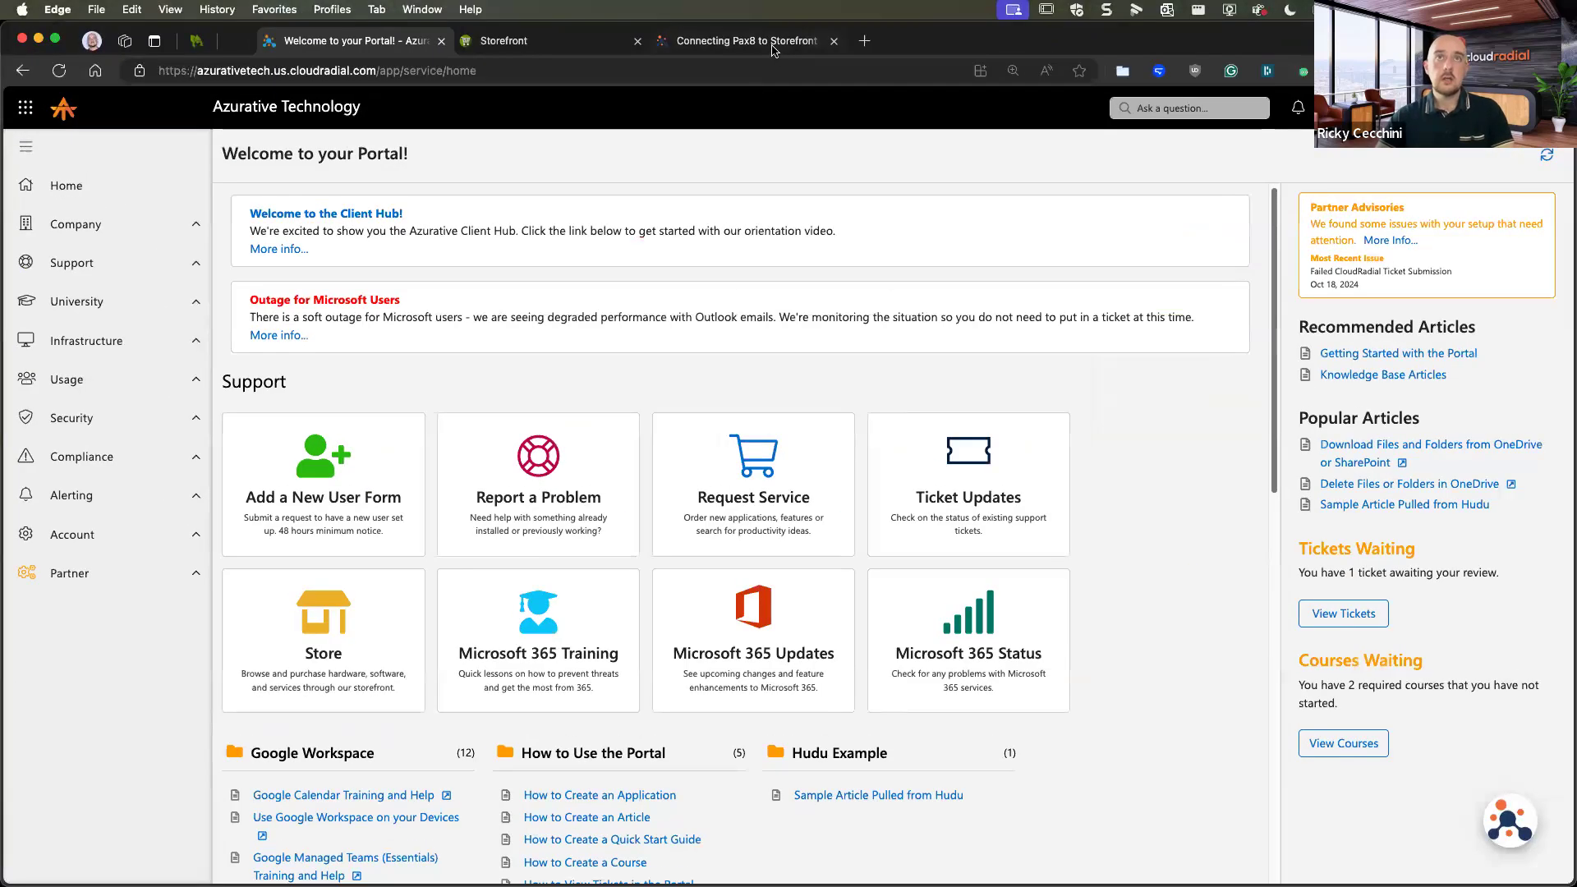
{"action": "left_click", "coordinate": [778, 42]}
Go back to the CloudRadial Storefront help category and open the Understanding Storefront Search article.
{"action": "key", "text": "super+Left"}
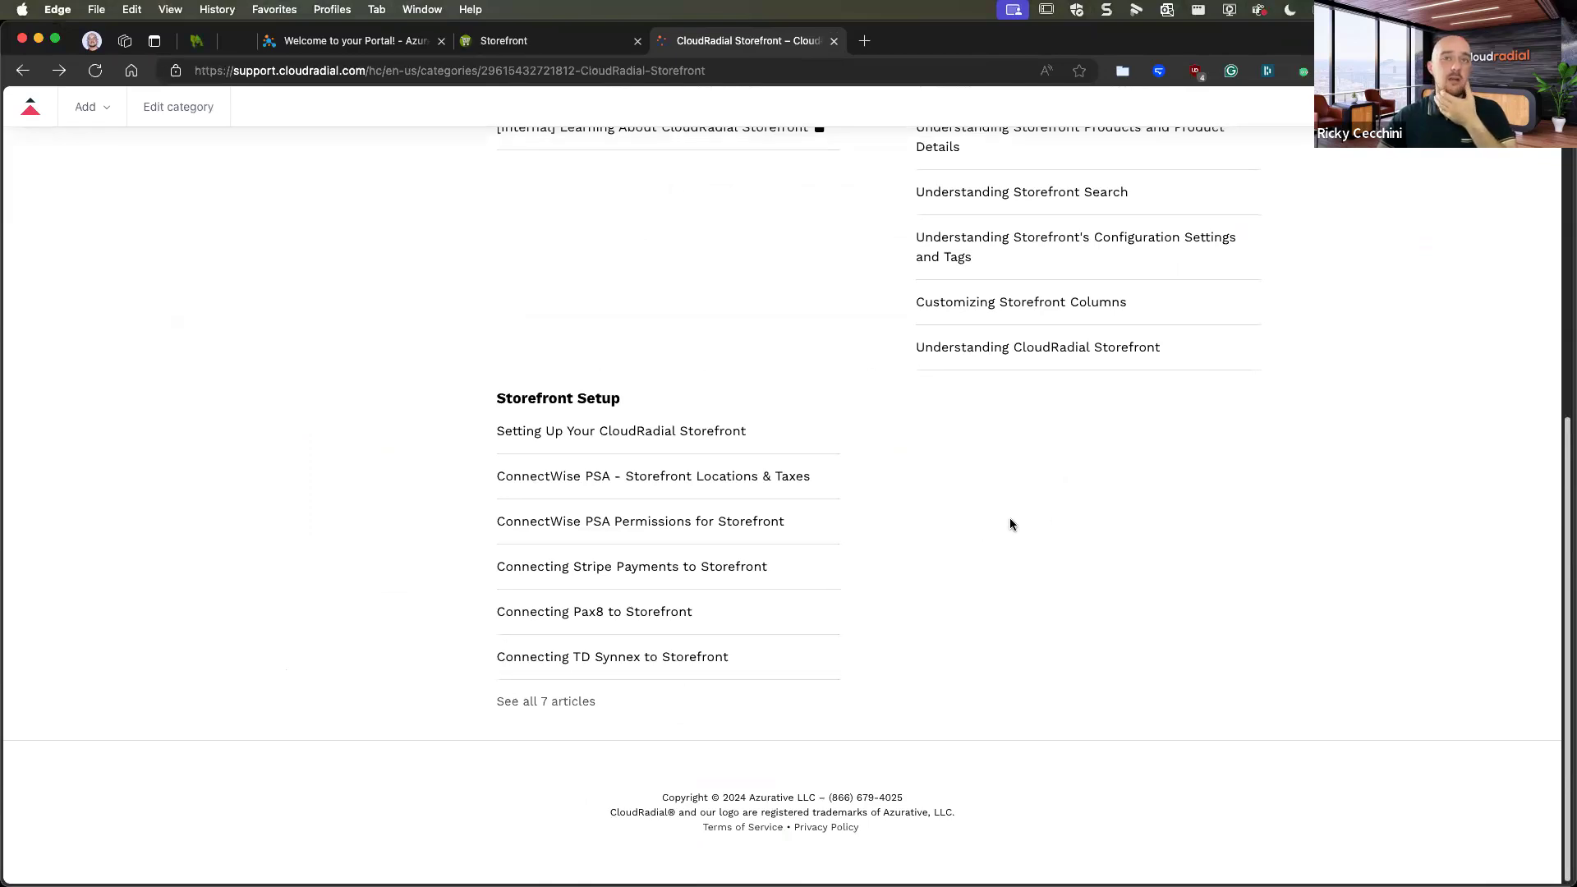
{"action": "scroll", "coordinate": [1002, 527], "scroll_direction": "up", "scroll_amount": 2}
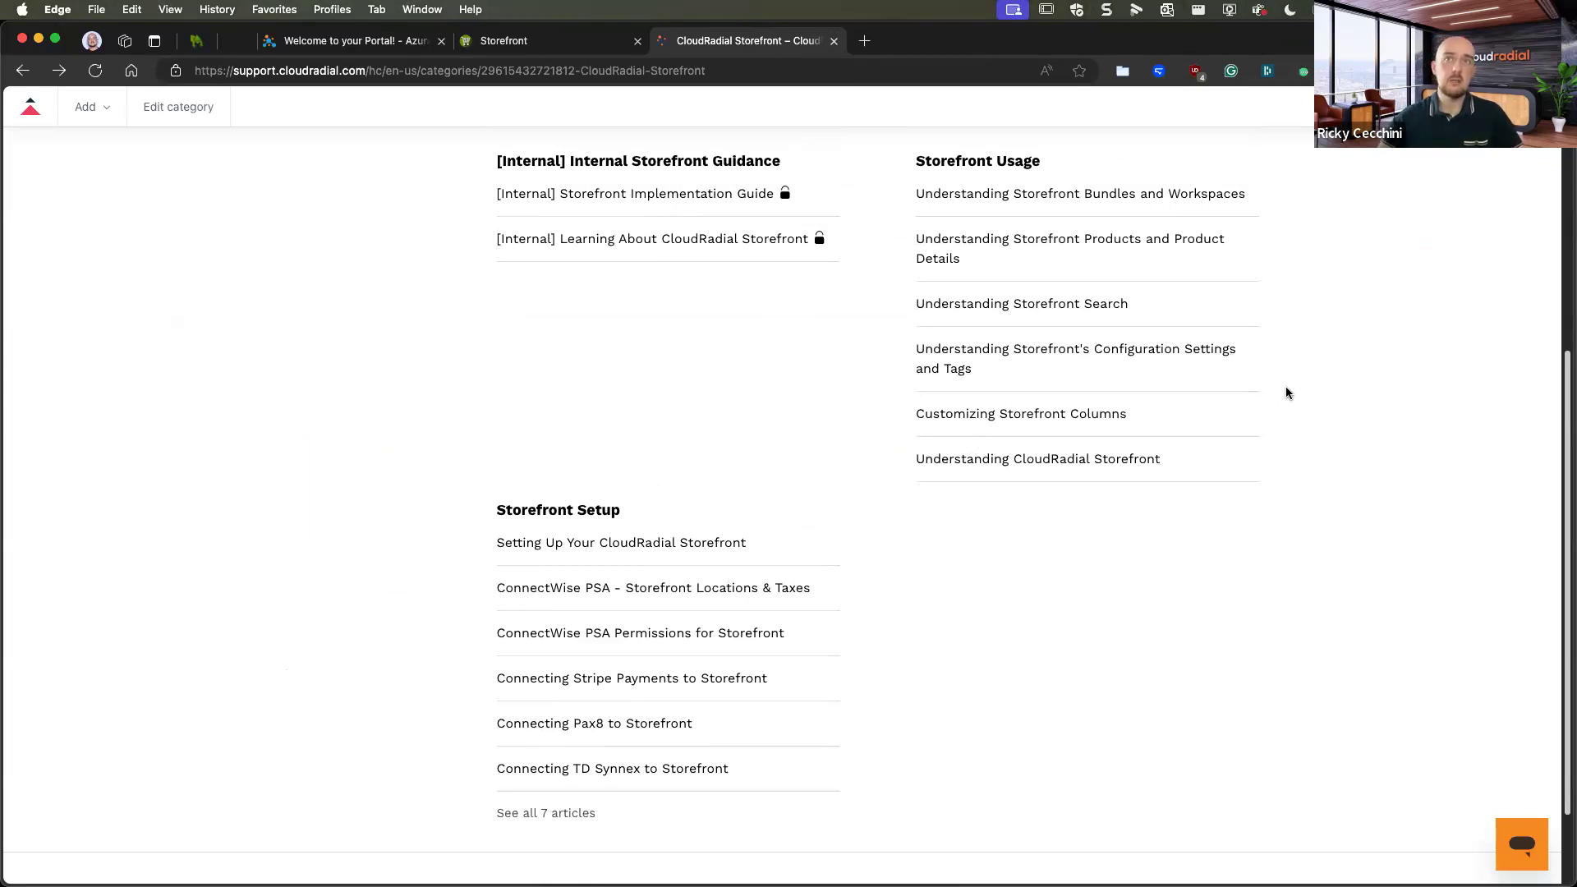
{"action": "left_click", "coordinate": [1103, 307]}
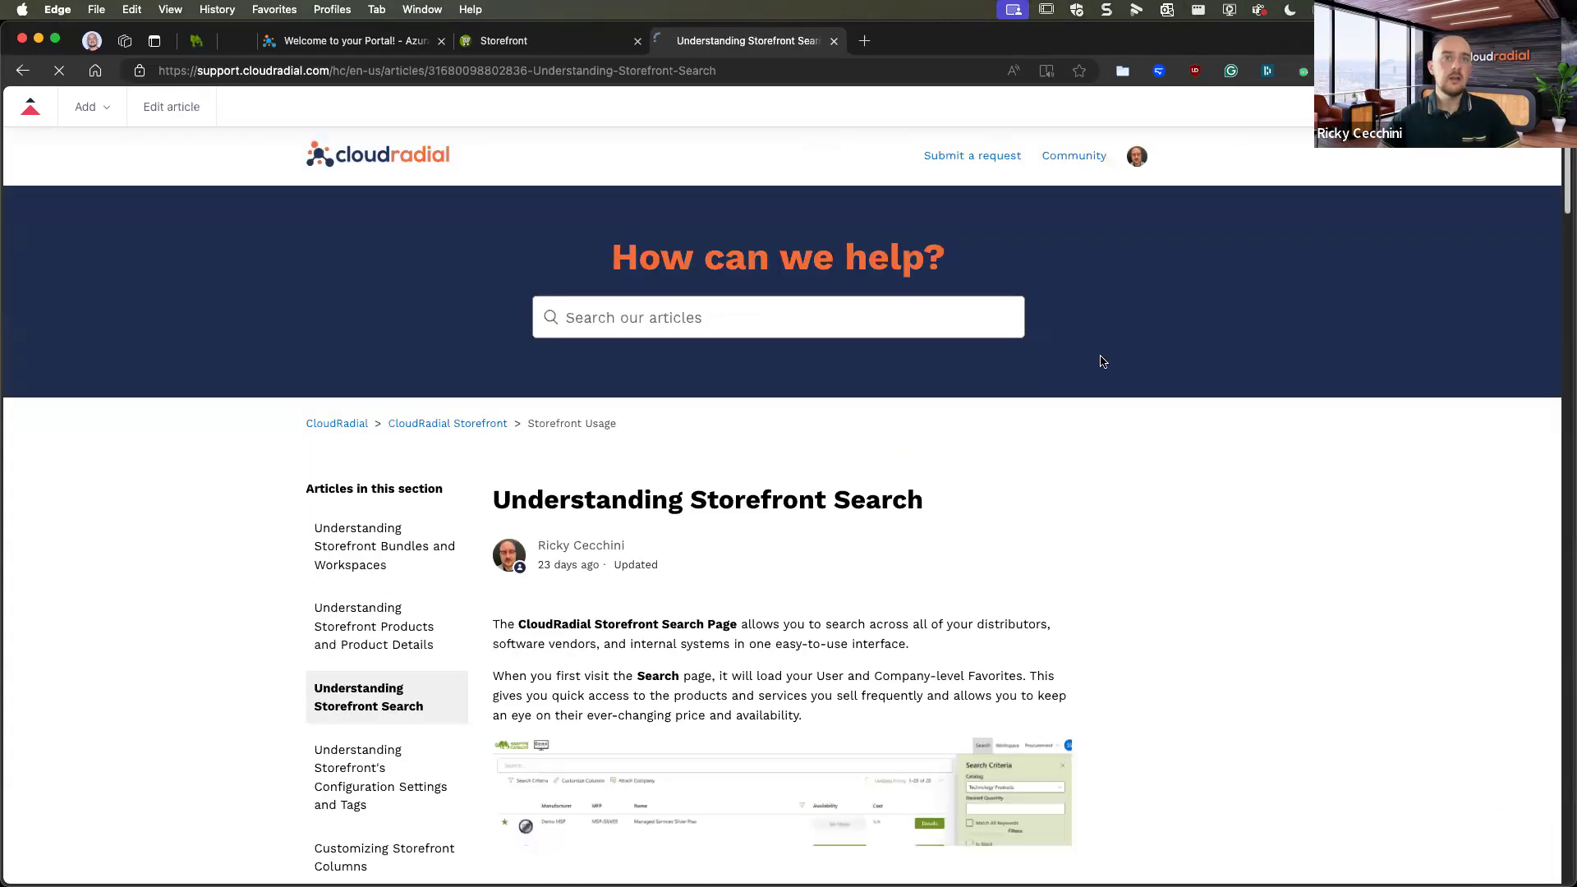
Read through the Understanding Storefront Search article, then return to the CloudRadial Storefront category page.
{"action": "scroll", "coordinate": [1102, 364], "scroll_direction": "down", "scroll_amount": 6}
{"action": "scroll", "coordinate": [1106, 371], "scroll_direction": "down", "scroll_amount": 7}
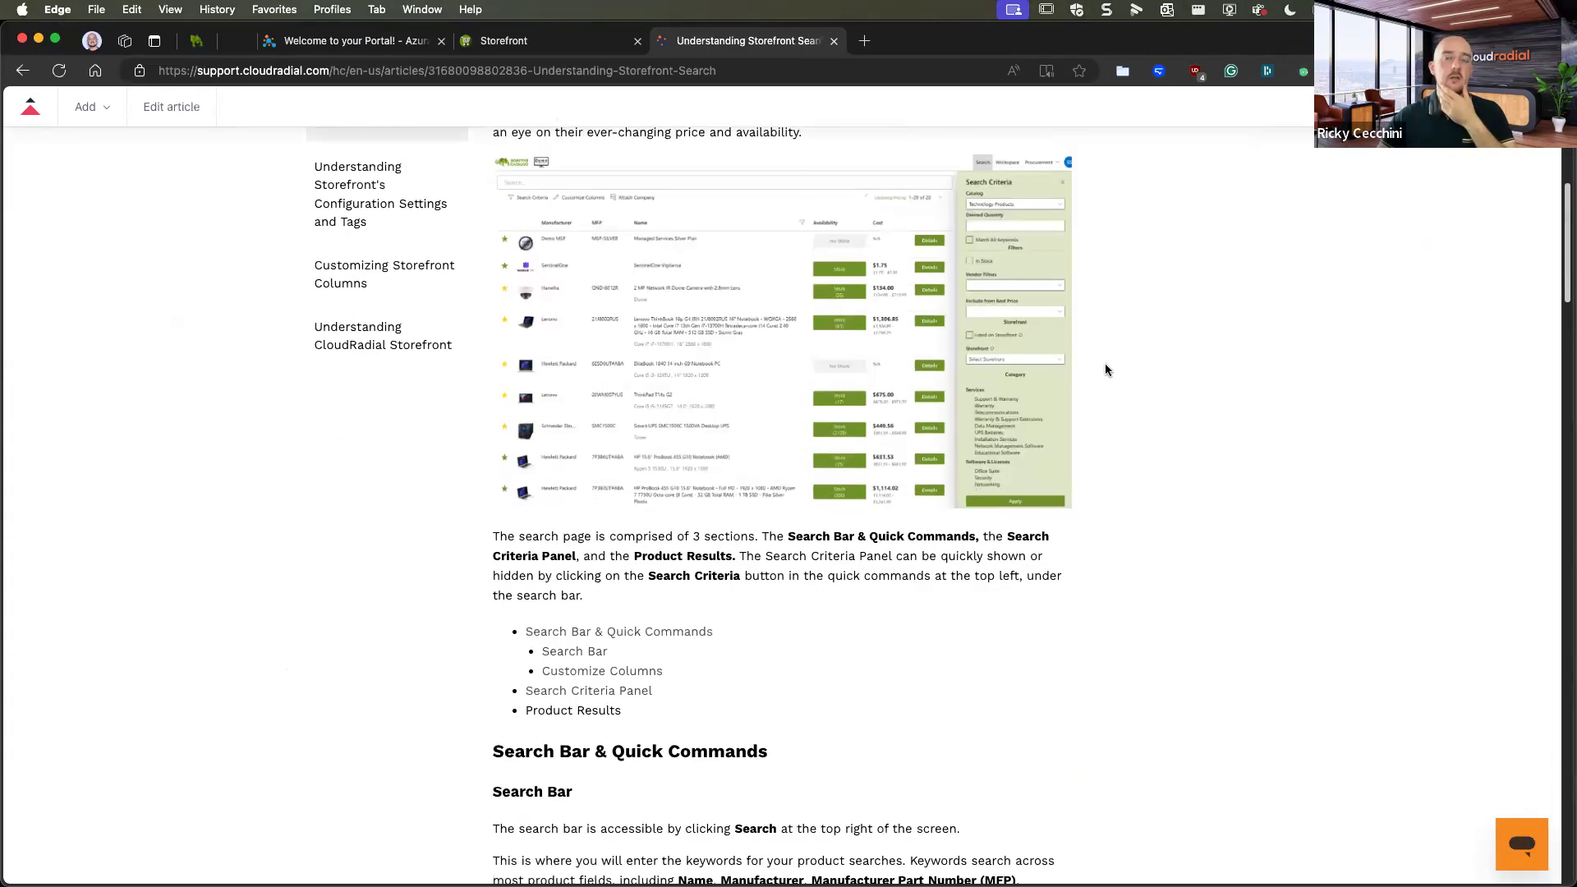
{"action": "scroll", "coordinate": [1107, 371], "scroll_direction": "down", "scroll_amount": 5}
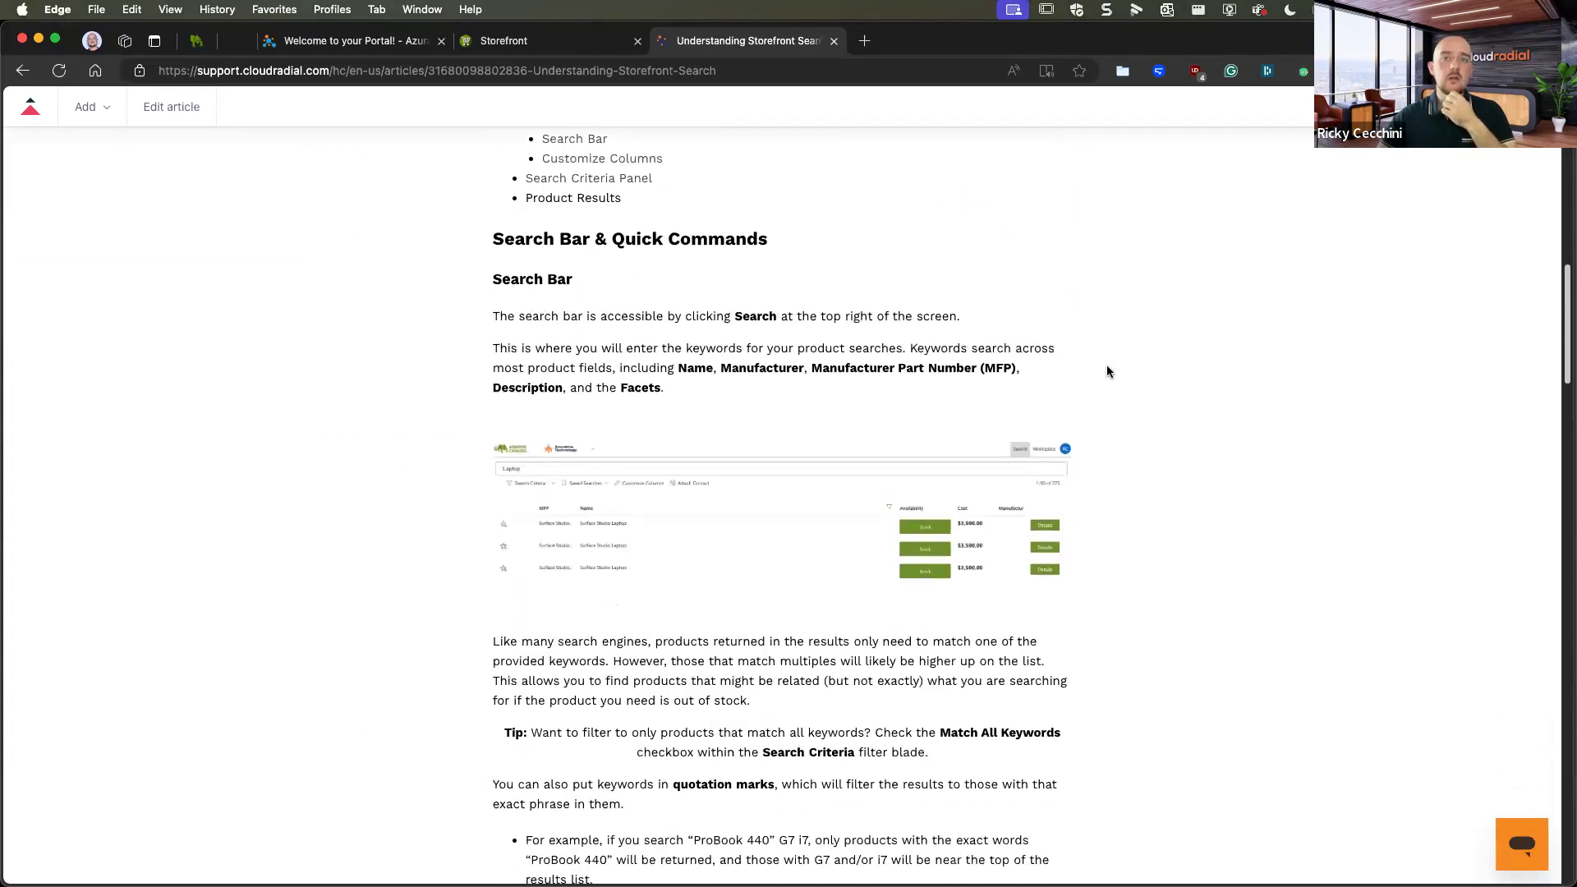
{"action": "scroll", "coordinate": [1106, 371], "scroll_direction": "down", "scroll_amount": 4}
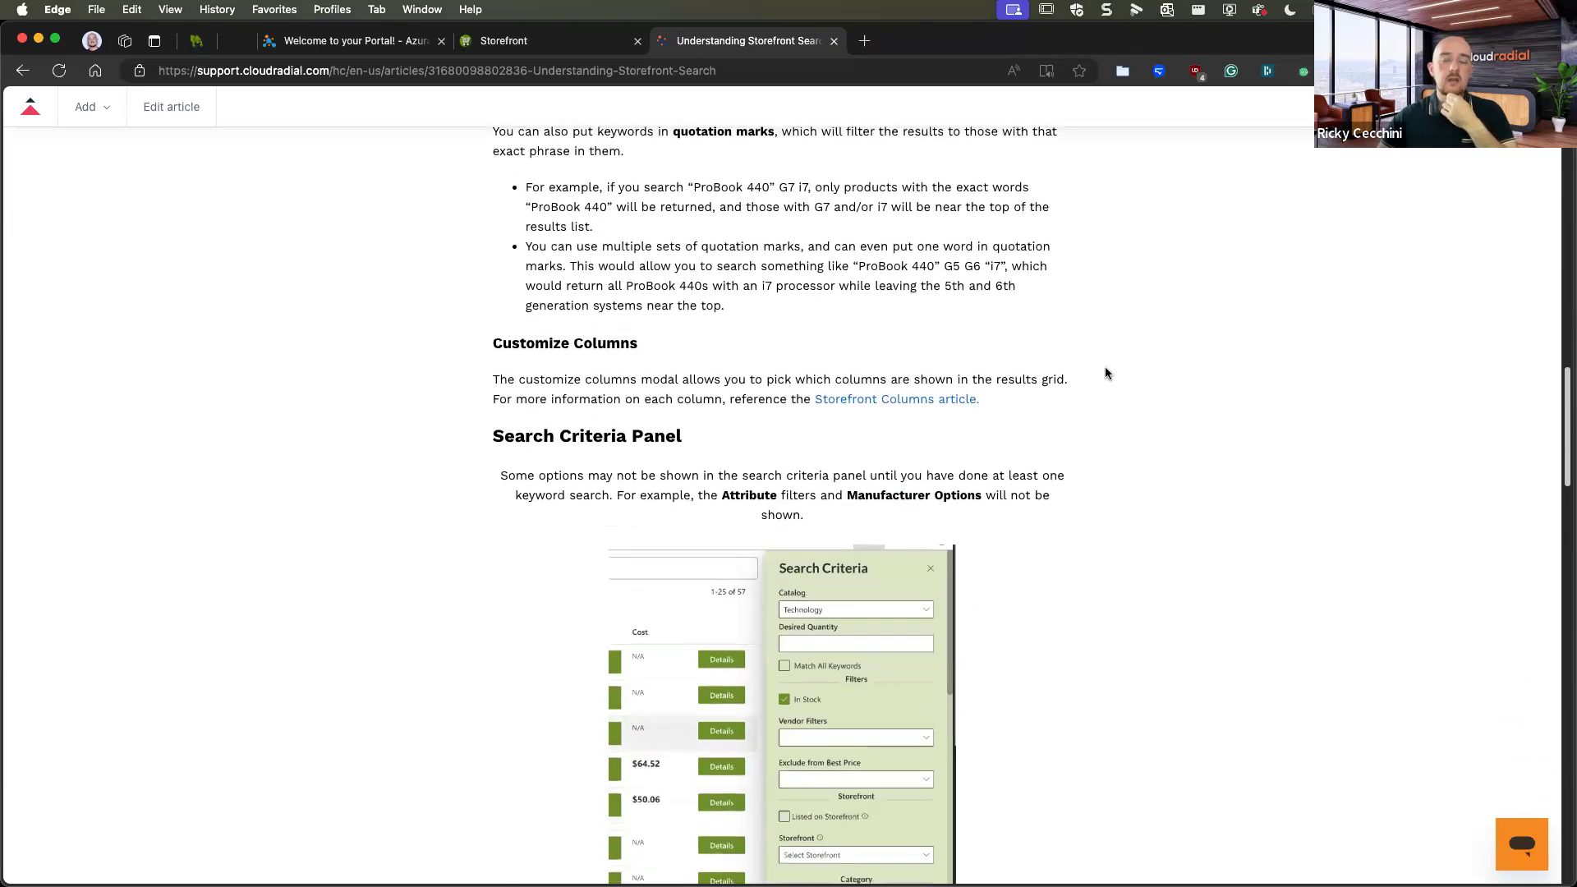
{"action": "scroll", "coordinate": [1107, 374], "scroll_direction": "down", "scroll_amount": 1}
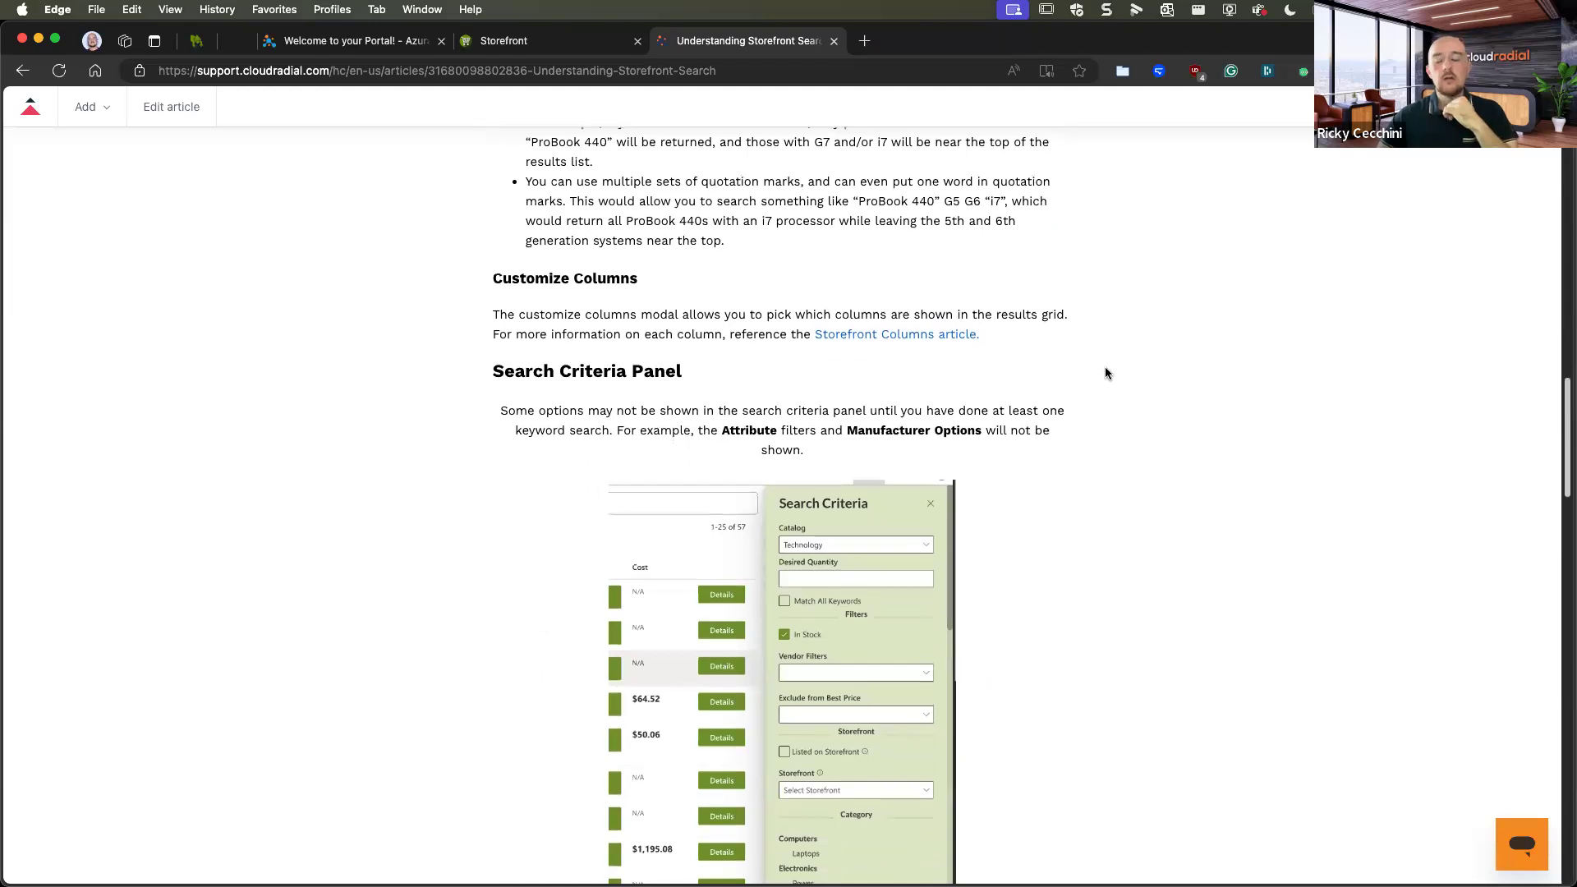
{"action": "scroll", "coordinate": [1106, 374], "scroll_direction": "down", "scroll_amount": 4}
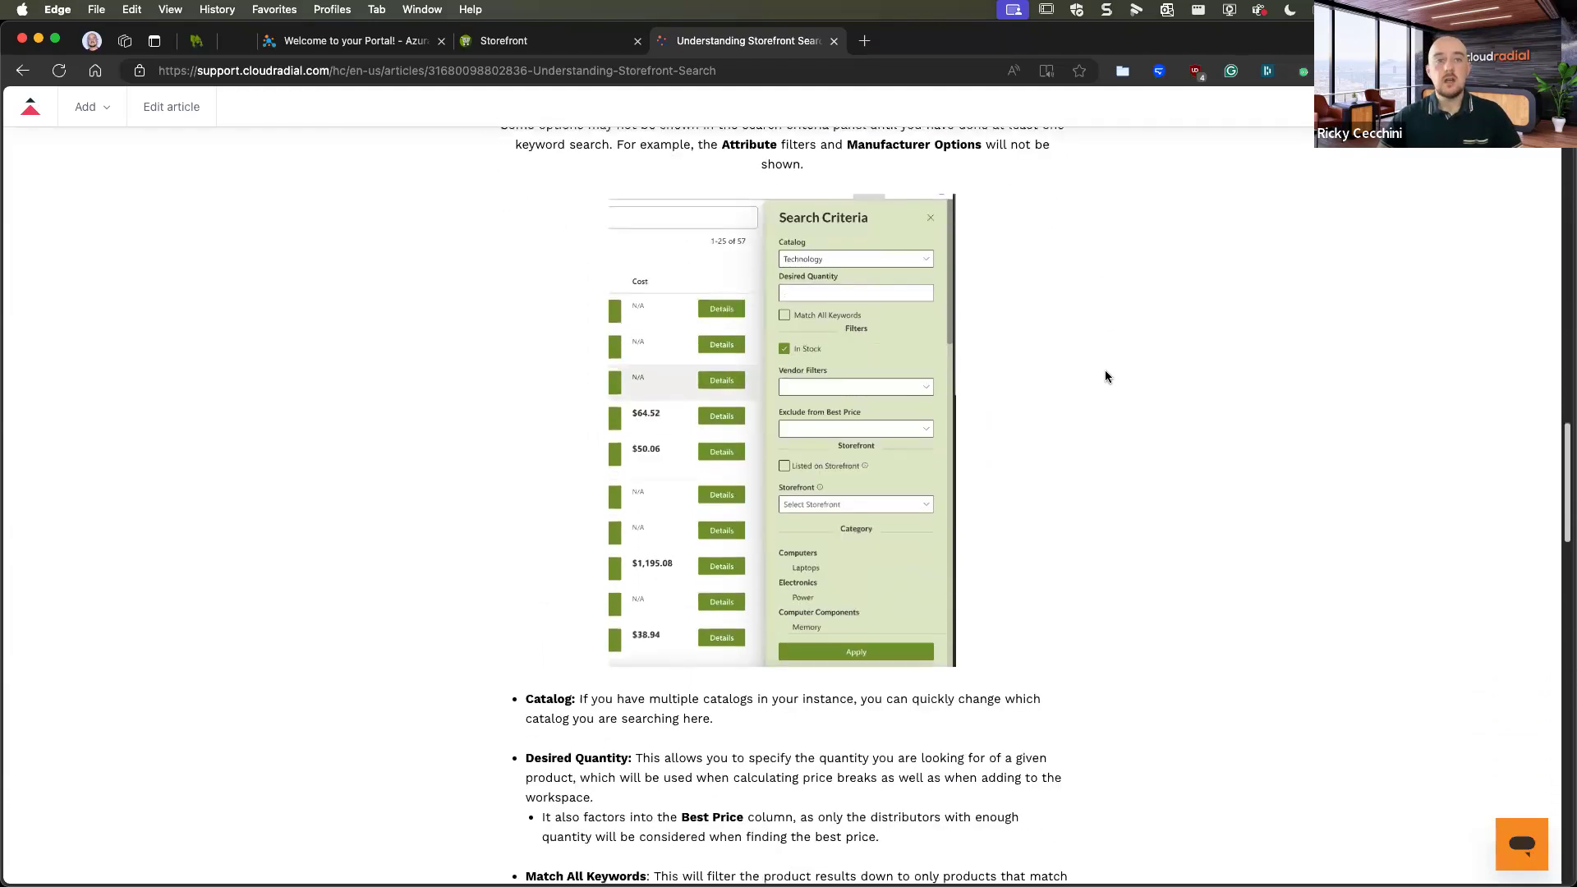
{"action": "scroll", "coordinate": [1106, 376], "scroll_direction": "down", "scroll_amount": 3}
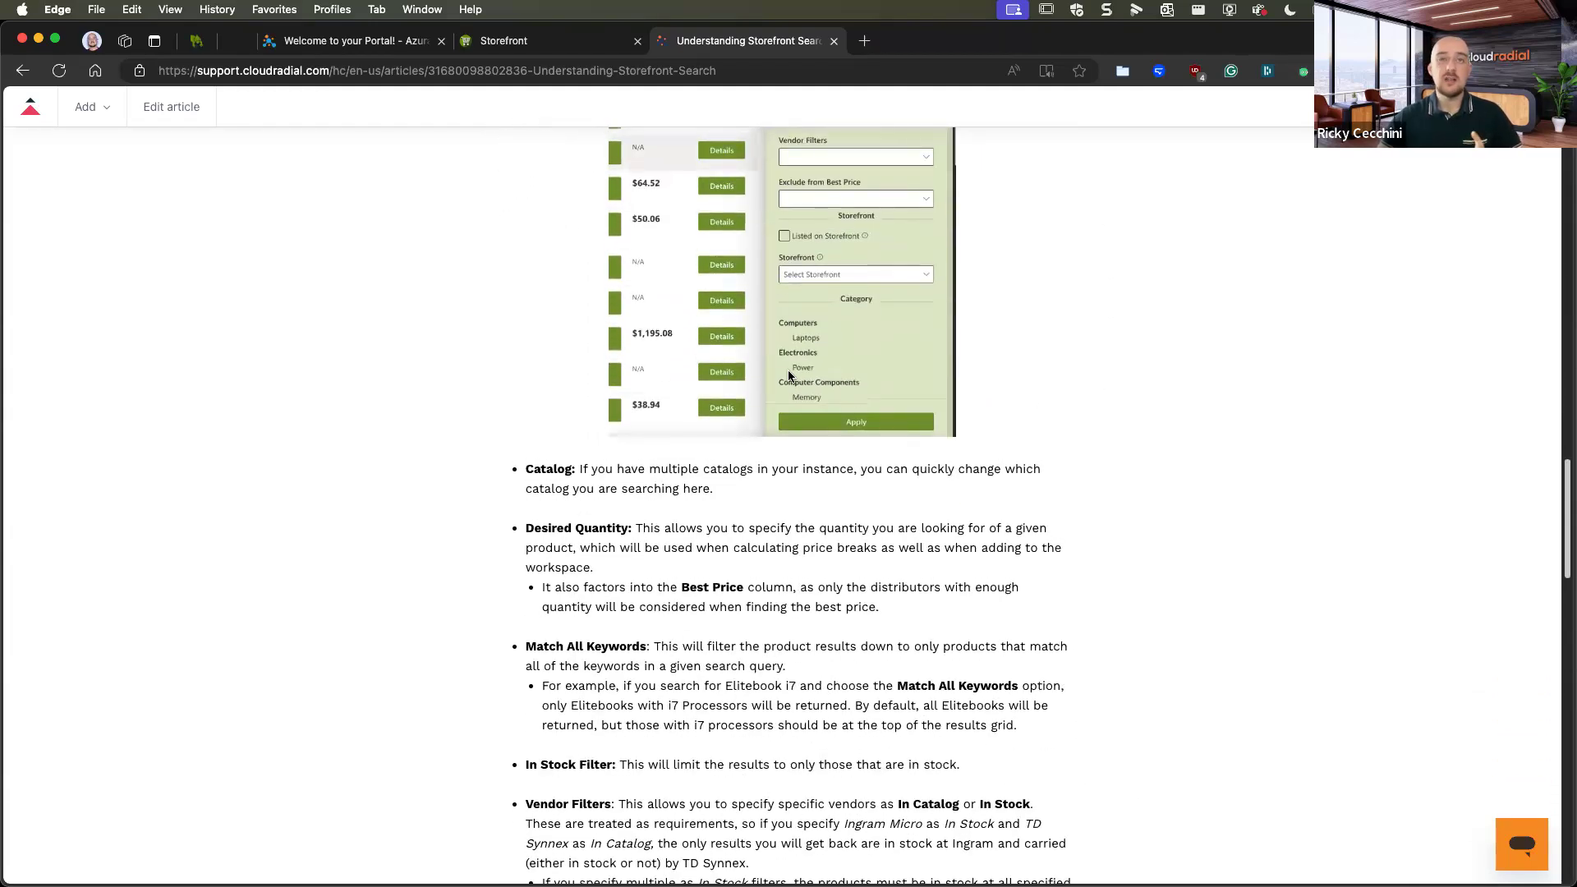
{"action": "scroll", "coordinate": [959, 400], "scroll_direction": "down", "scroll_amount": 6}
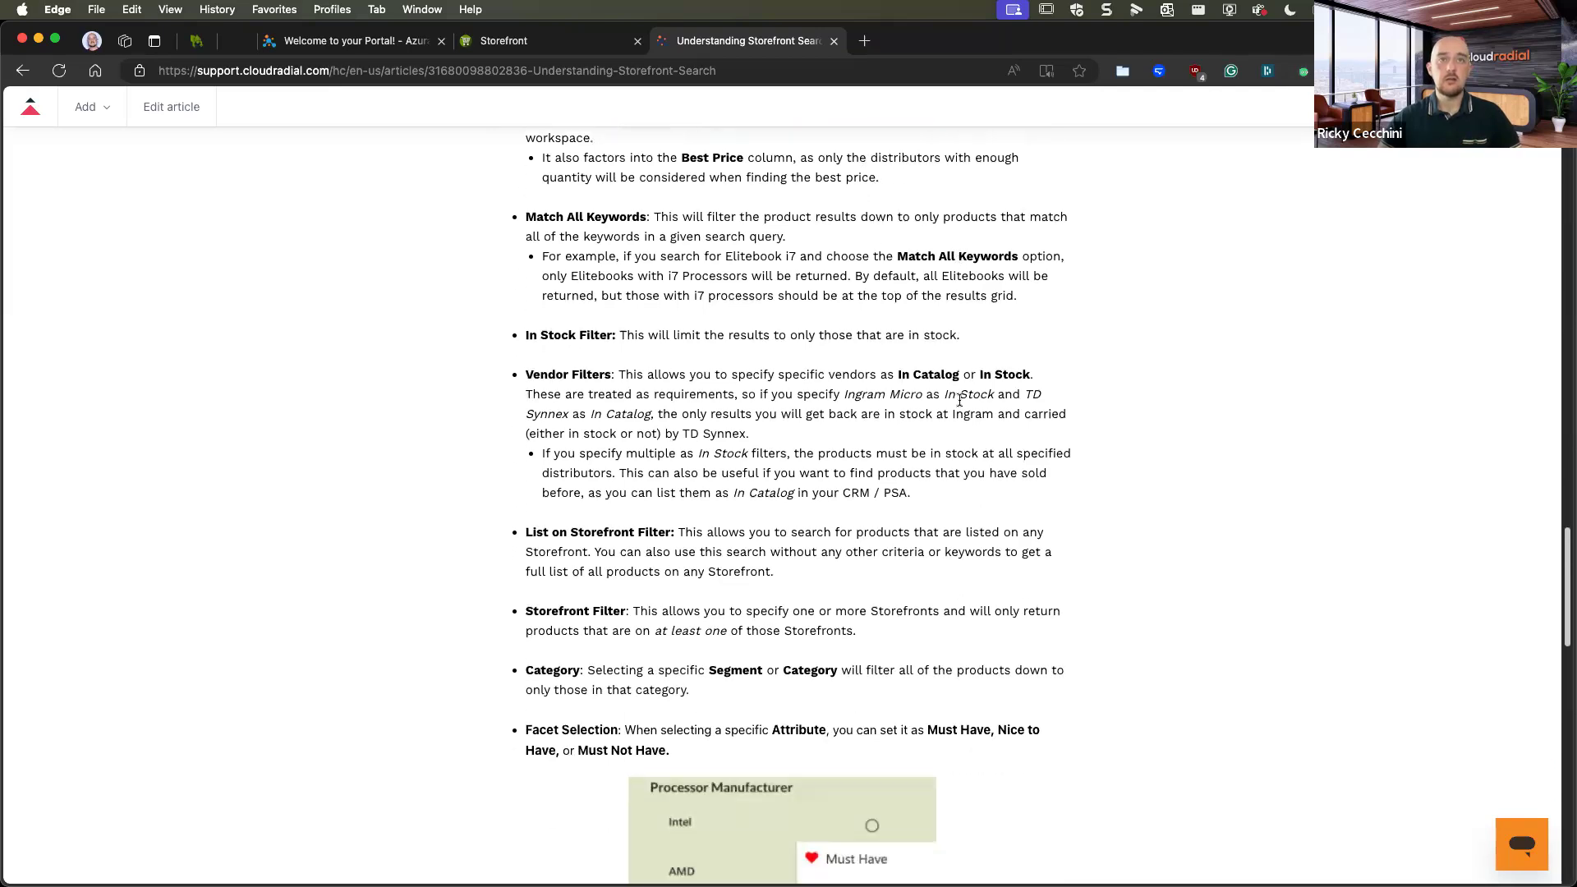
{"action": "scroll", "coordinate": [960, 400], "scroll_direction": "down", "scroll_amount": 4}
{"action": "scroll", "coordinate": [1018, 460], "scroll_direction": "down", "scroll_amount": 2}
{"action": "key", "text": "super+bracketleft"}
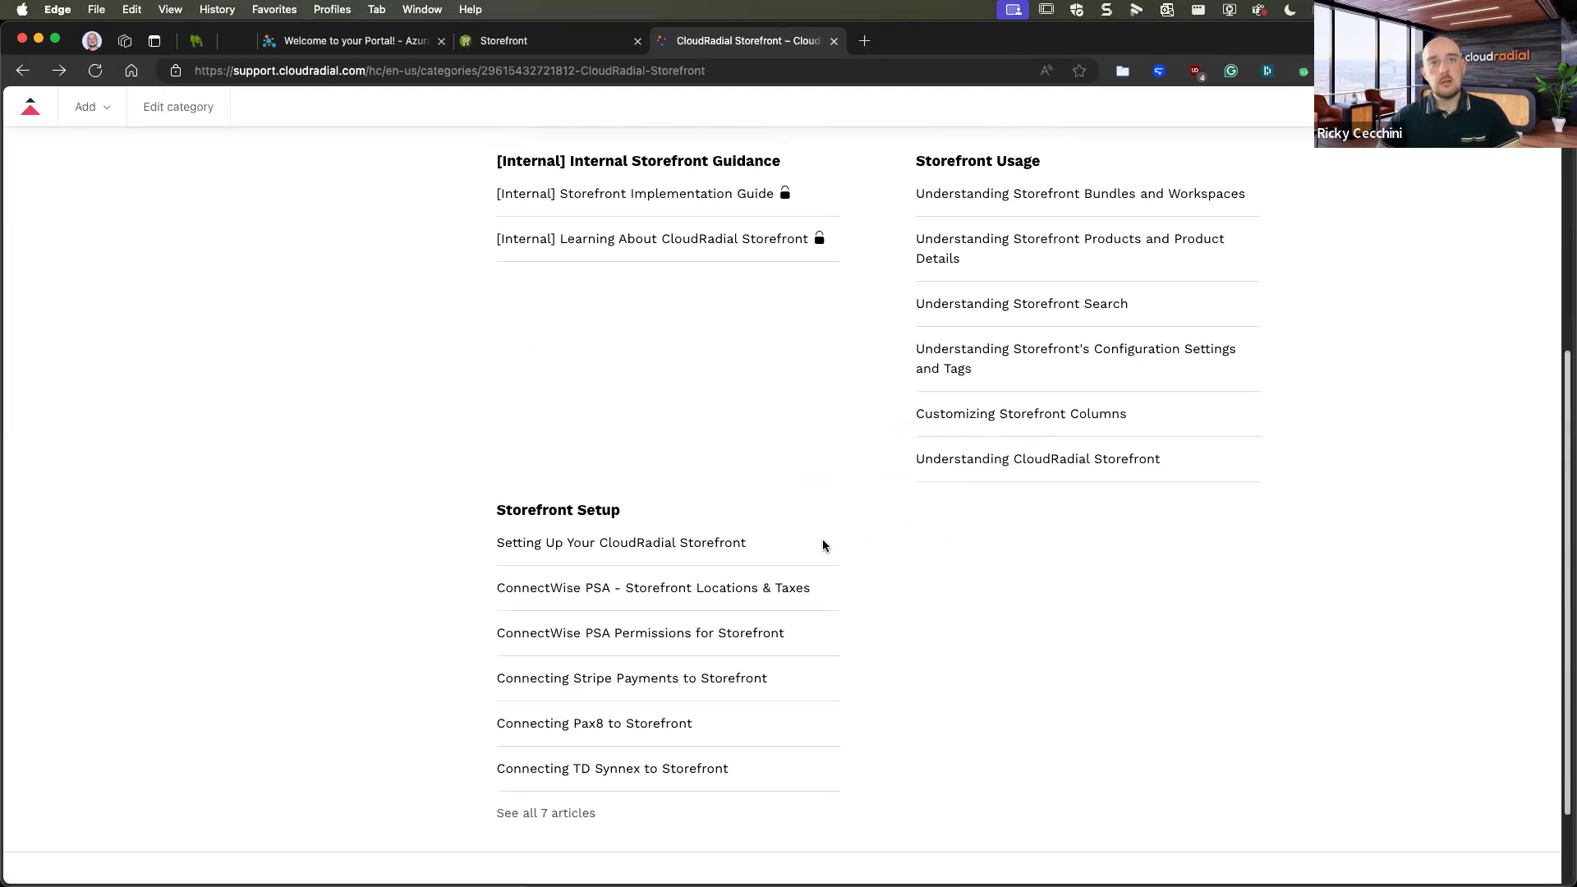
Read through the steps of the Setting Up Your CloudRadial Storefront guide.
{"action": "left_click", "coordinate": [729, 546]}
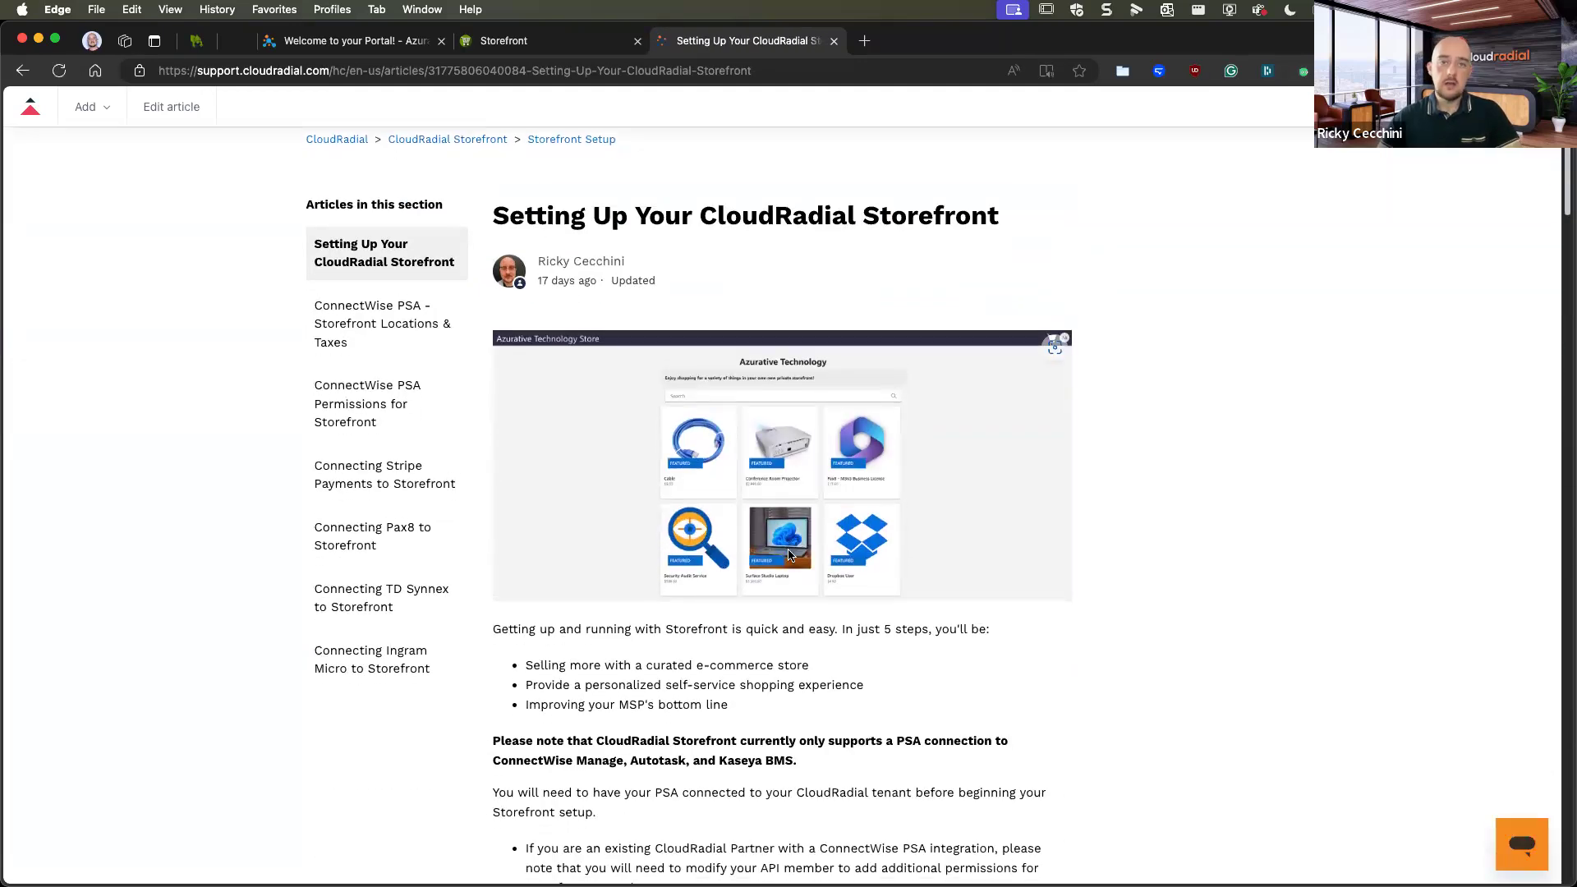
{"action": "scroll", "coordinate": [764, 552], "scroll_direction": "down", "scroll_amount": 8}
{"action": "scroll", "coordinate": [1071, 574], "scroll_direction": "down", "scroll_amount": 5}
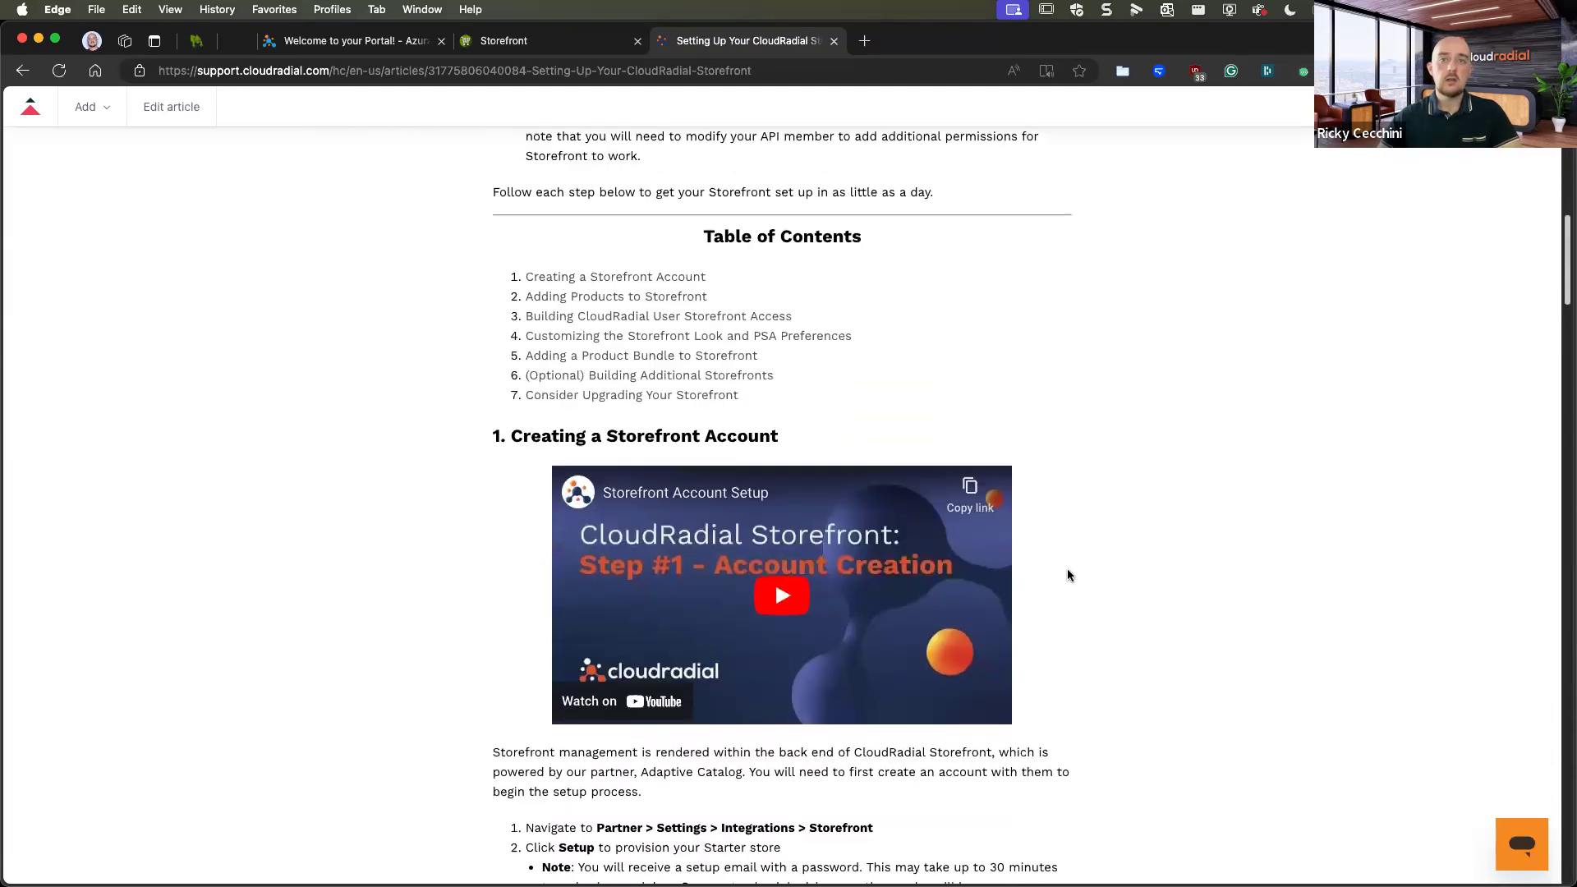
{"action": "scroll", "coordinate": [896, 582], "scroll_direction": "down", "scroll_amount": 10}
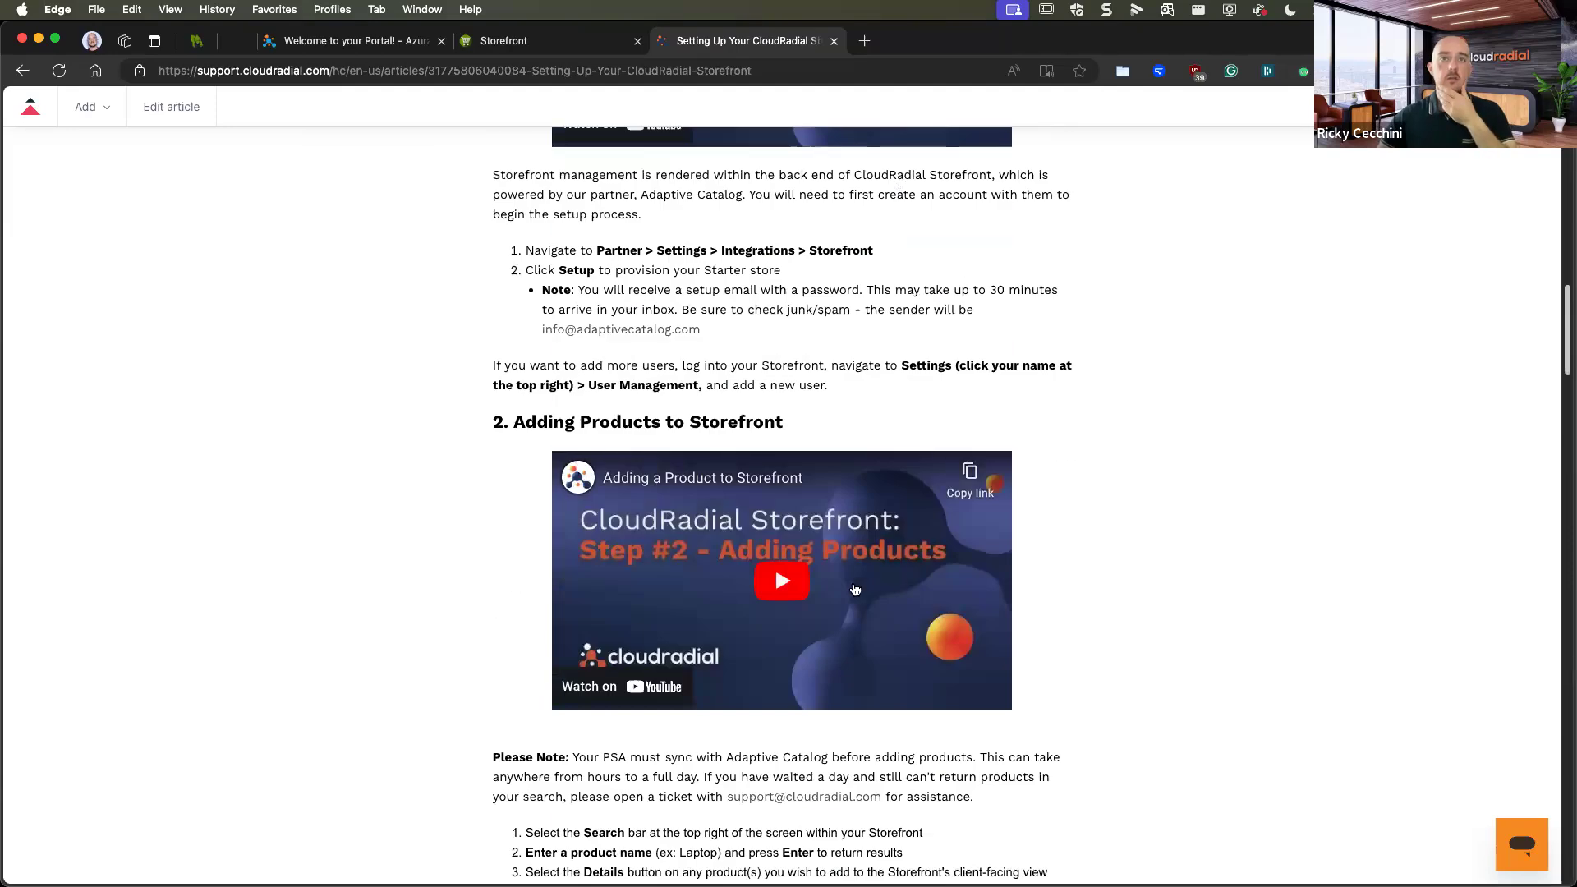
{"action": "scroll", "coordinate": [813, 567], "scroll_direction": "down", "scroll_amount": 9}
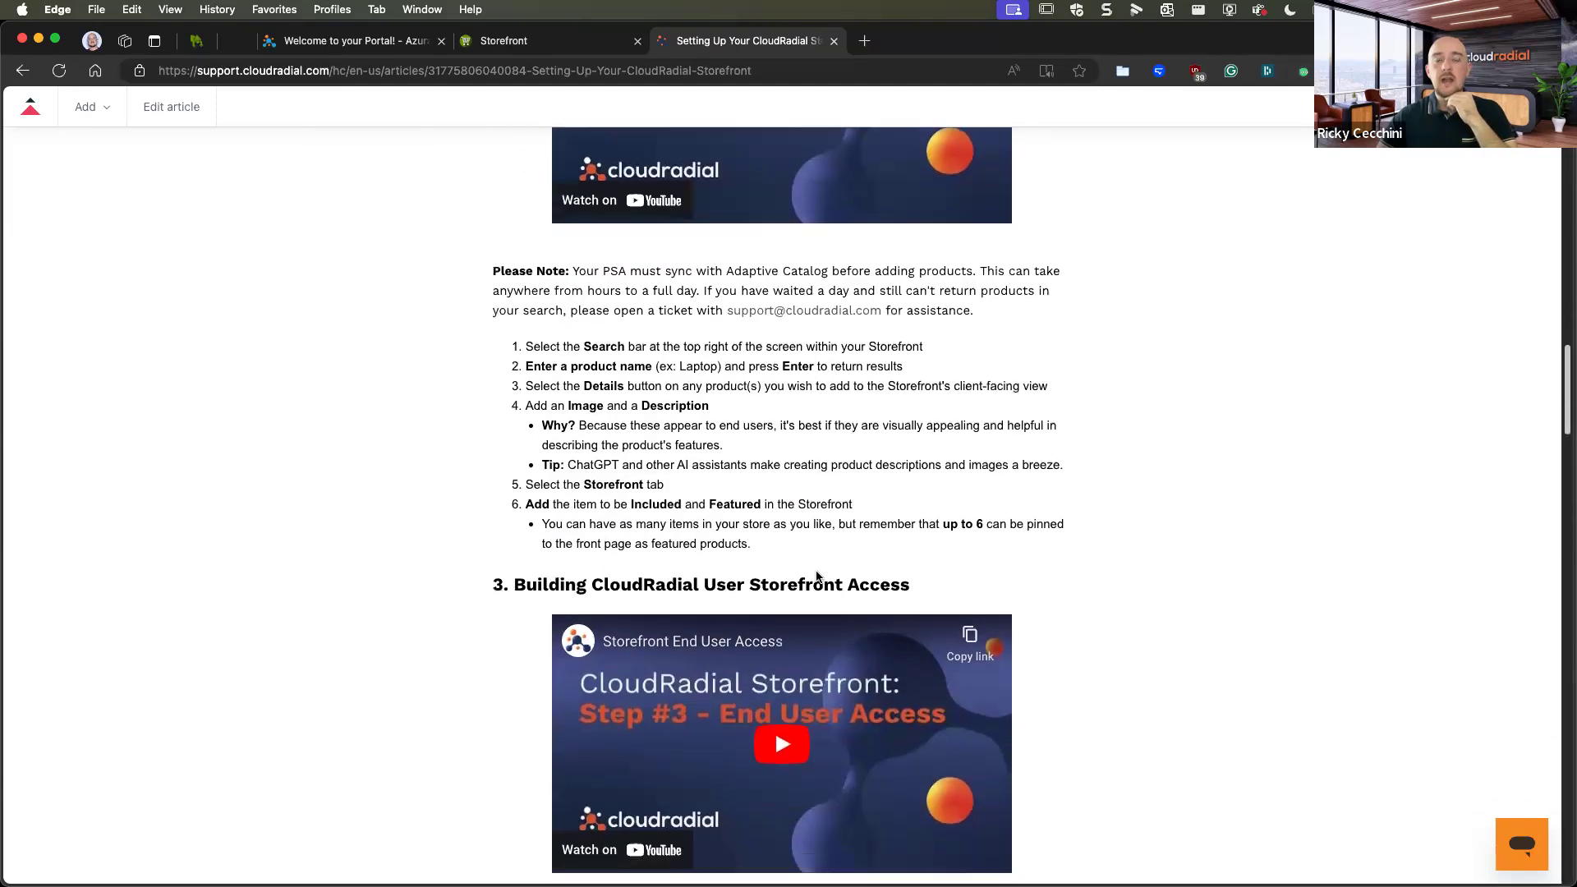
{"action": "scroll", "coordinate": [886, 618], "scroll_direction": "down", "scroll_amount": 5}
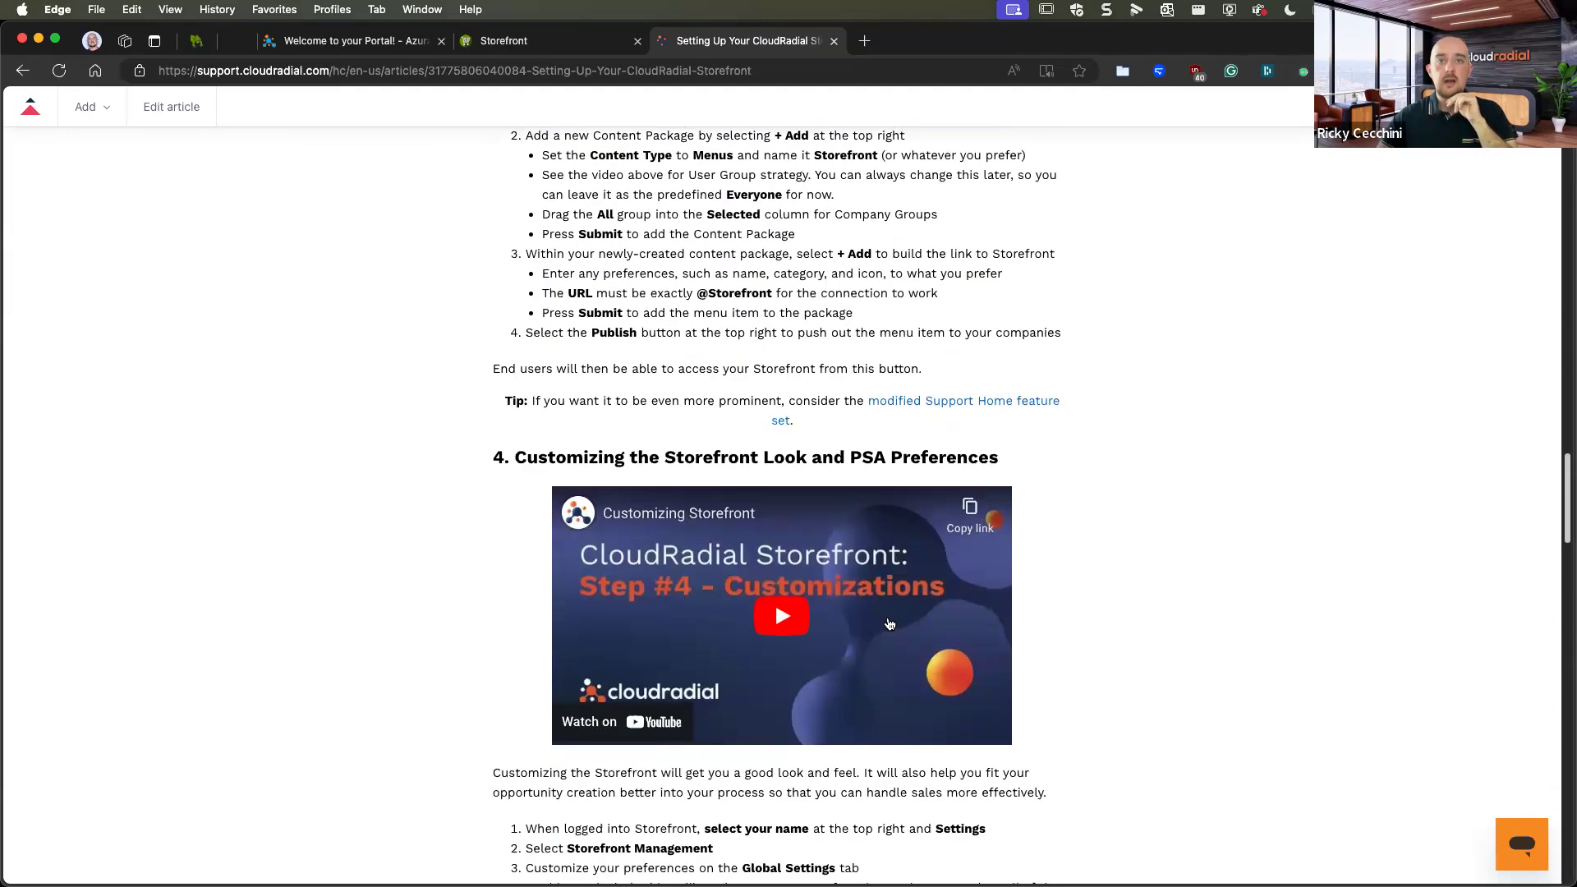
{"action": "scroll", "coordinate": [886, 615], "scroll_direction": "down", "scroll_amount": 7}
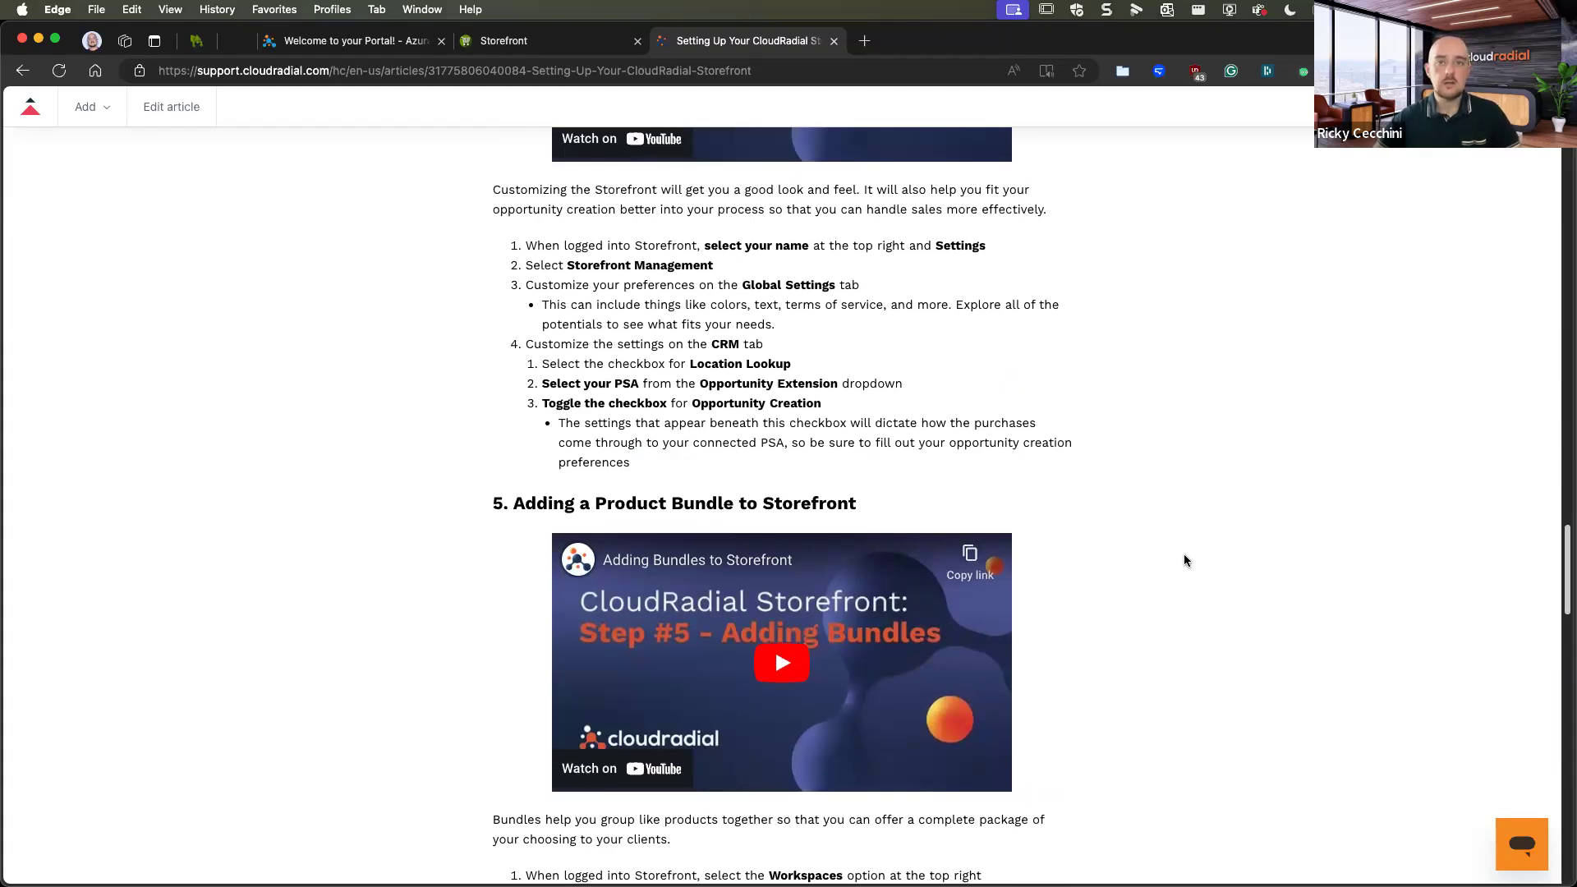
{"action": "scroll", "coordinate": [1184, 561], "scroll_direction": "up", "scroll_amount": 20}
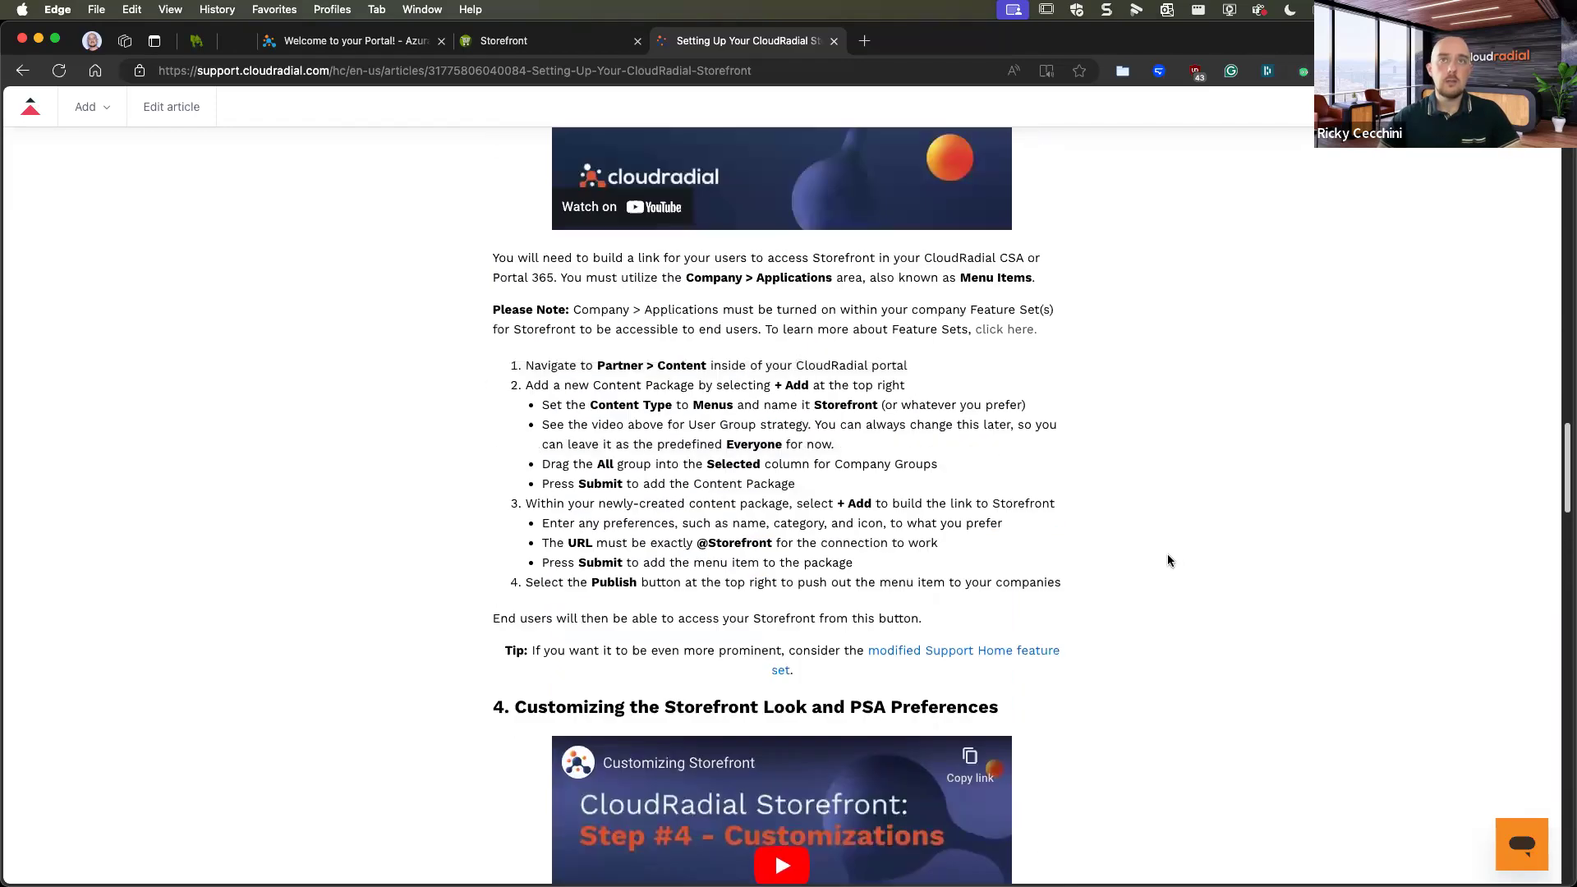
{"action": "scroll", "coordinate": [1146, 561], "scroll_direction": "up", "scroll_amount": 10}
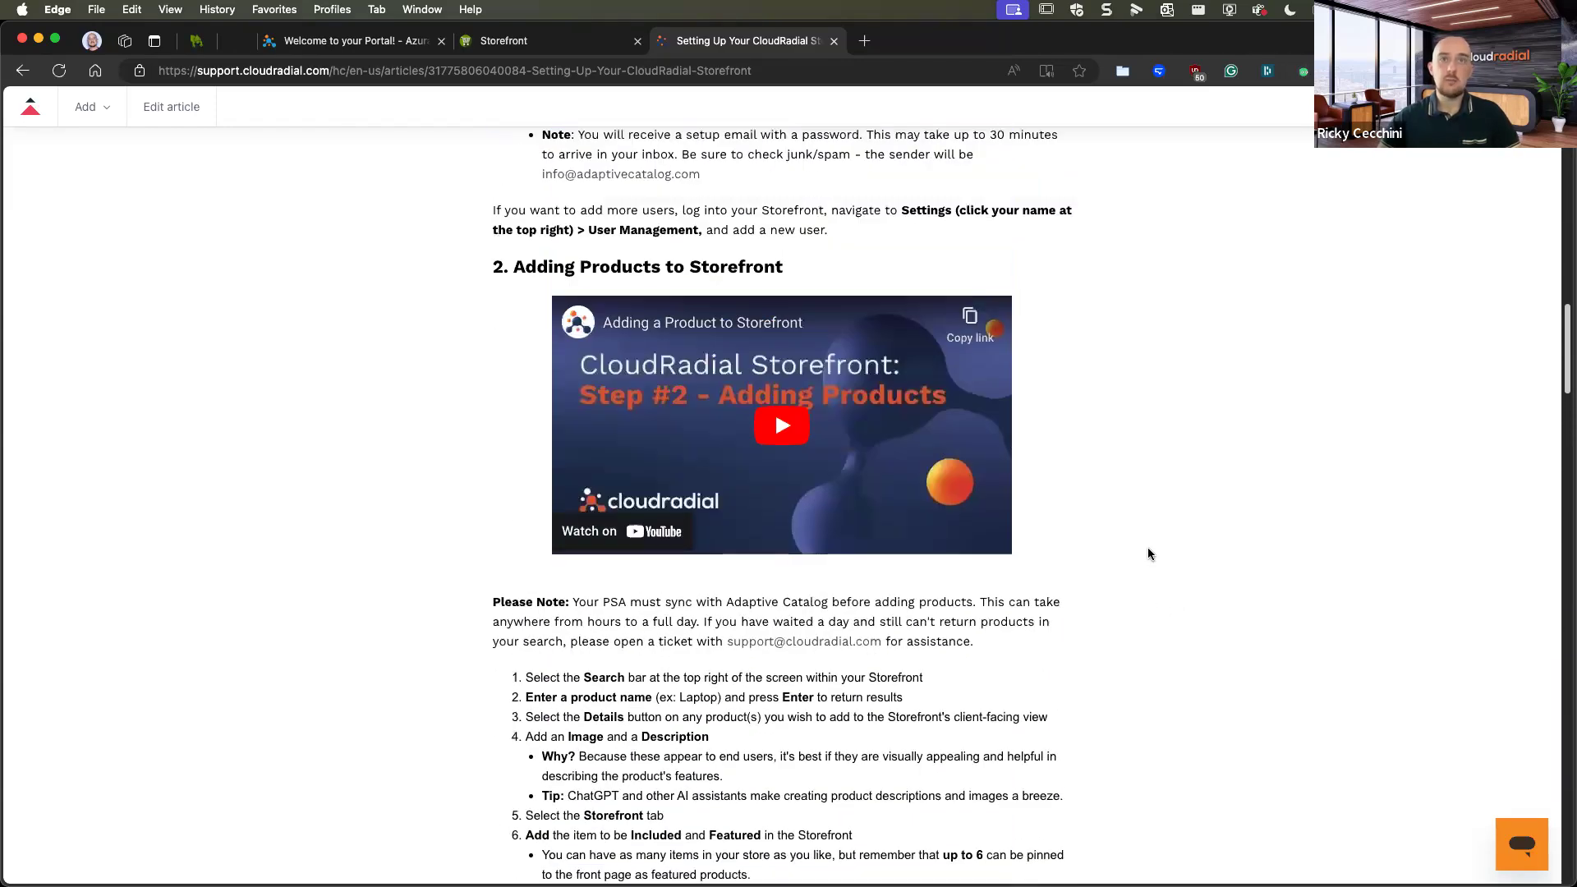
Return to the storefront help category and bring up the live Azurative Technology Store.
{"action": "key", "text": "super+Left"}
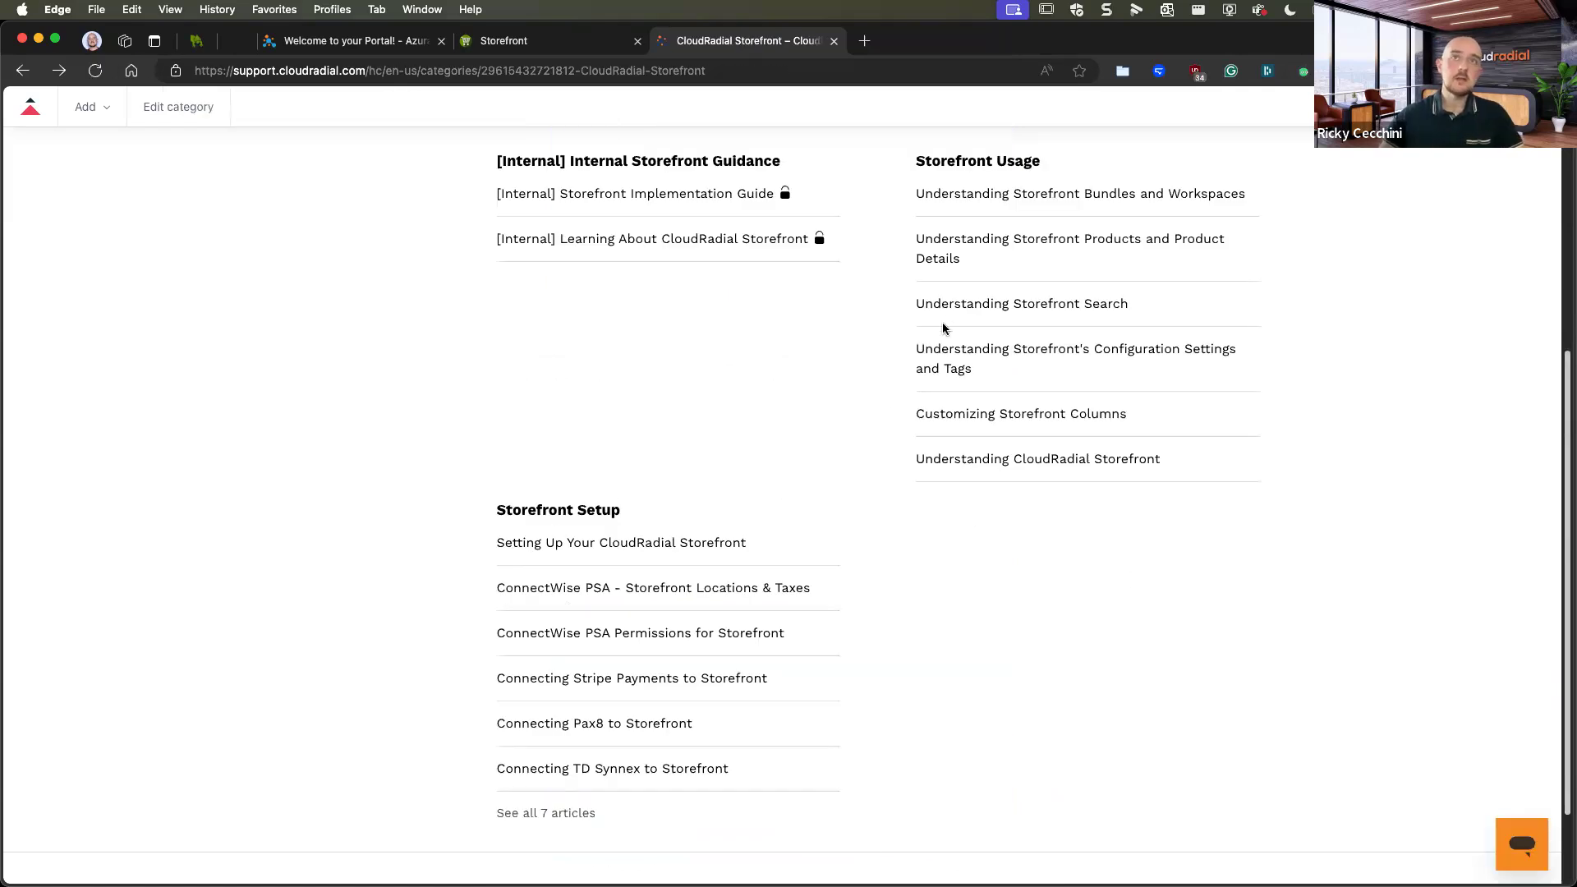
{"action": "scroll", "coordinate": [873, 394], "scroll_direction": "up", "scroll_amount": 5}
{"action": "left_click", "coordinate": [515, 42]}
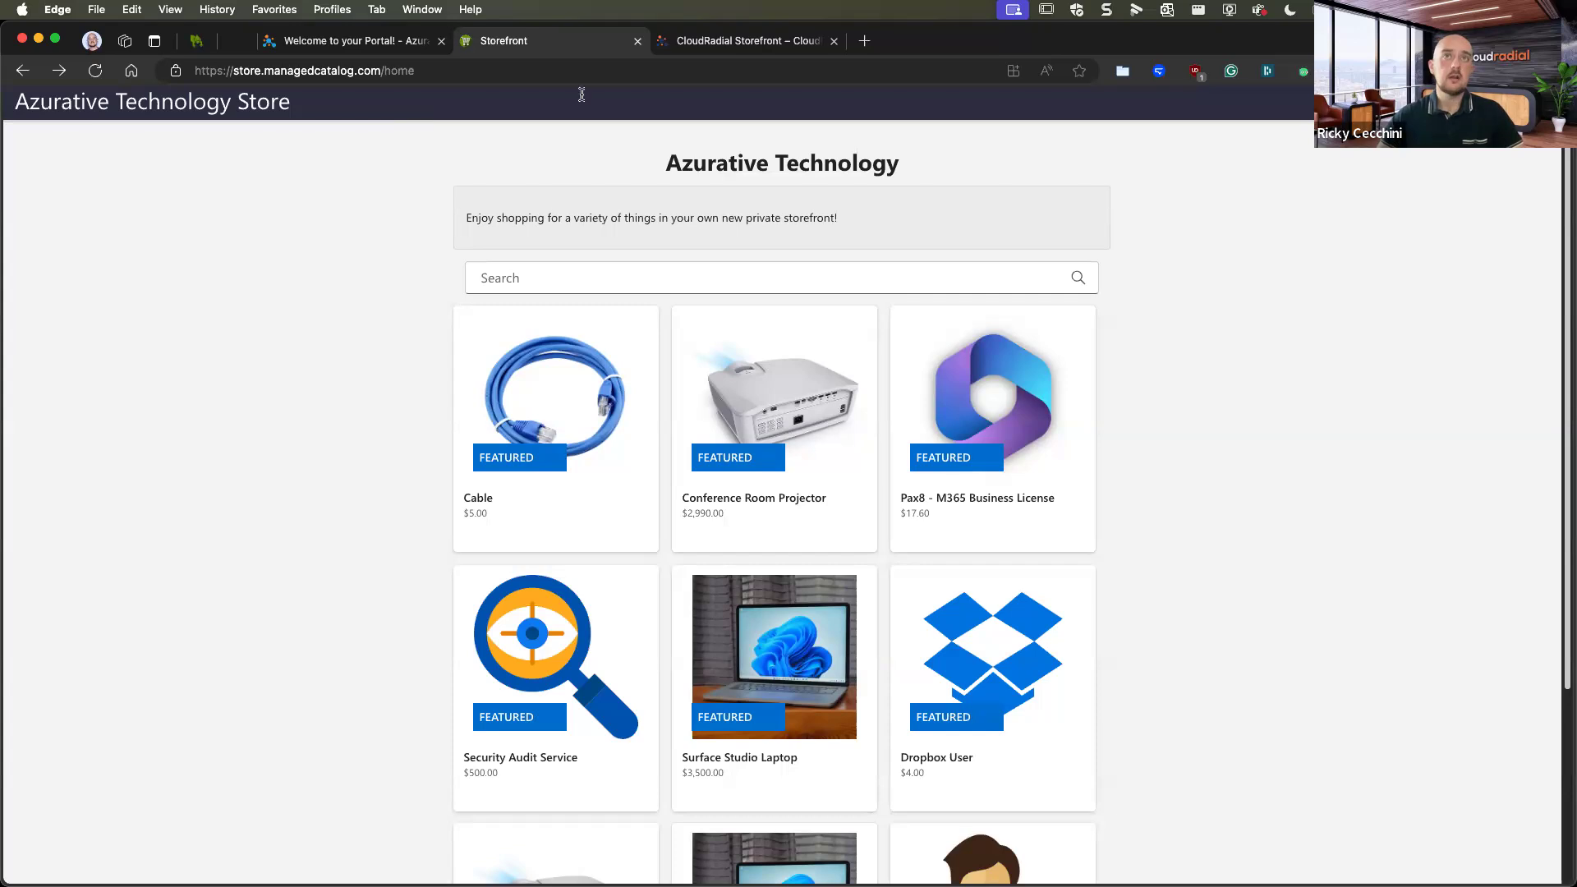
Glance at the help center, return to the Azurative store, then switch to the Adaptive Catalog window.
{"action": "left_click", "coordinate": [780, 41]}
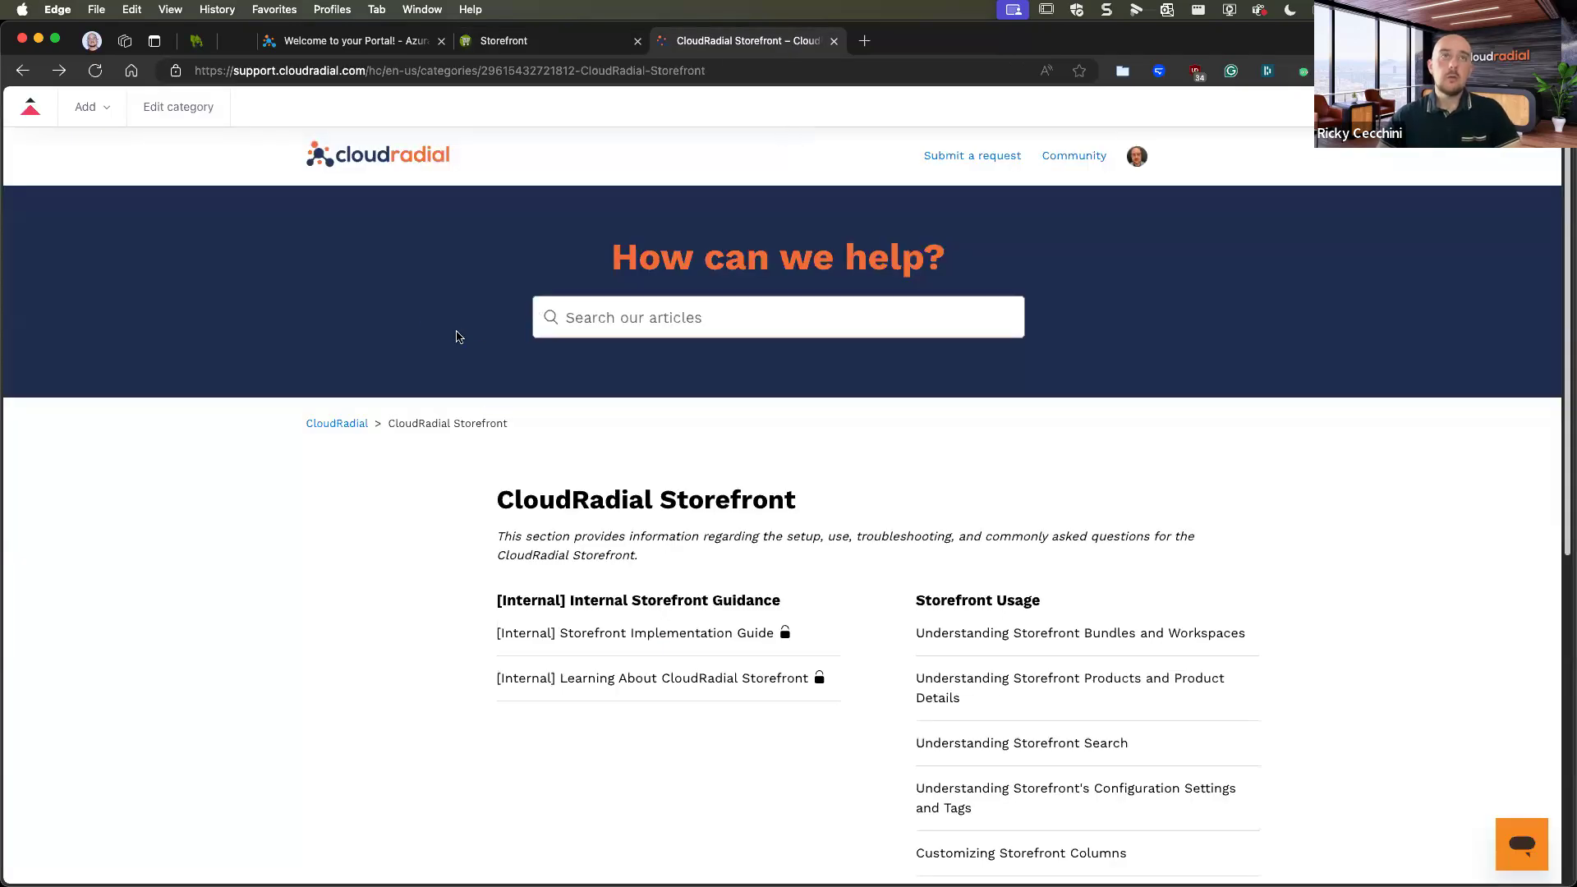
{"action": "left_click", "coordinate": [497, 43]}
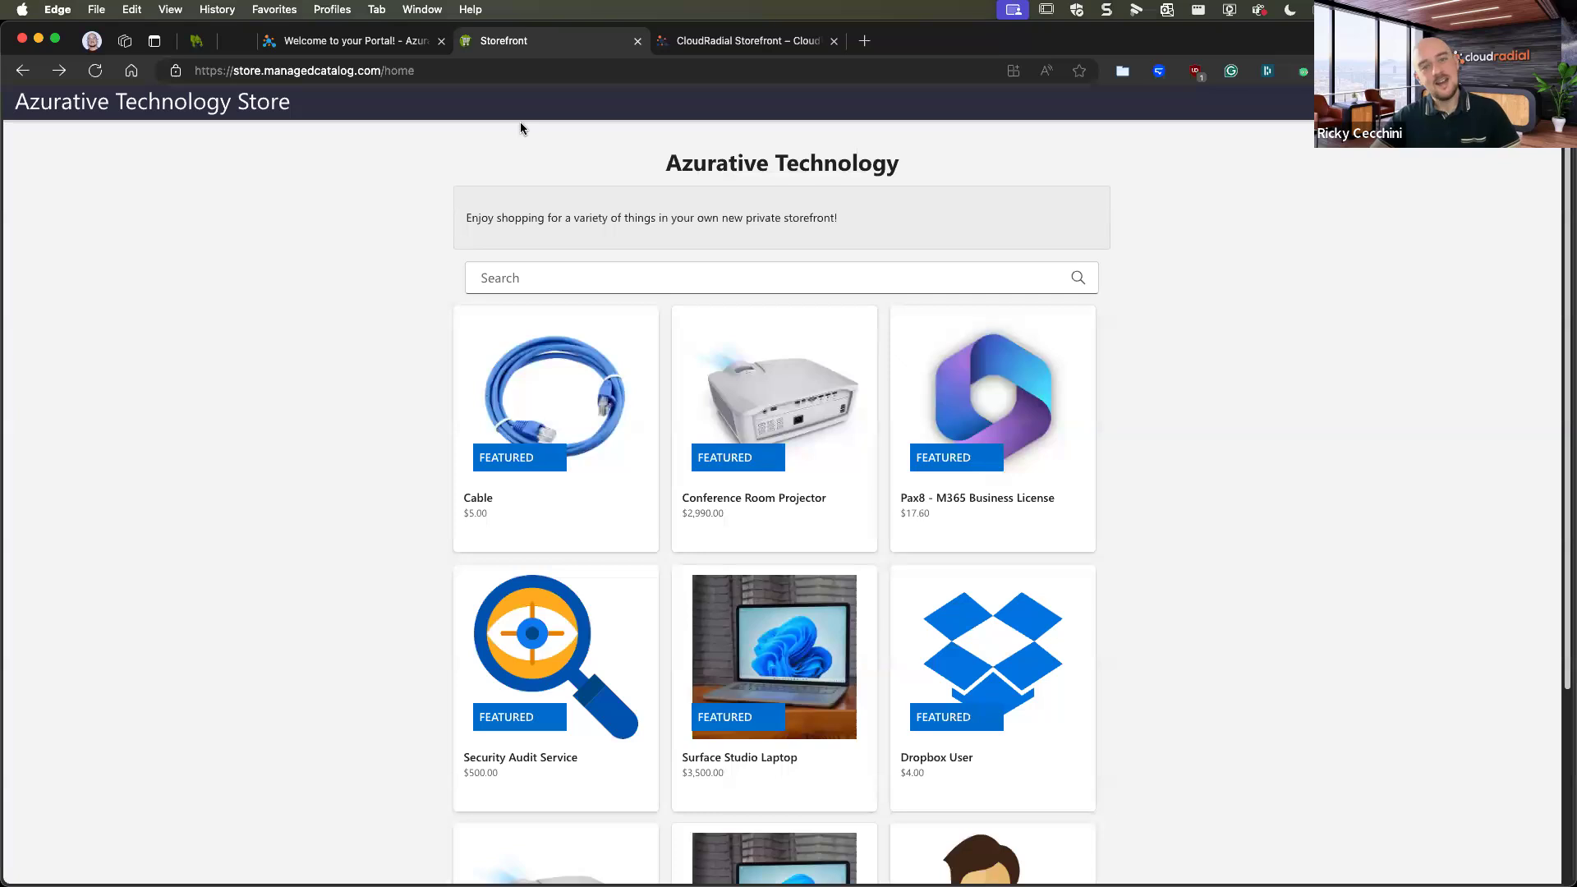
{"action": "key", "text": "ctrl+Up"}
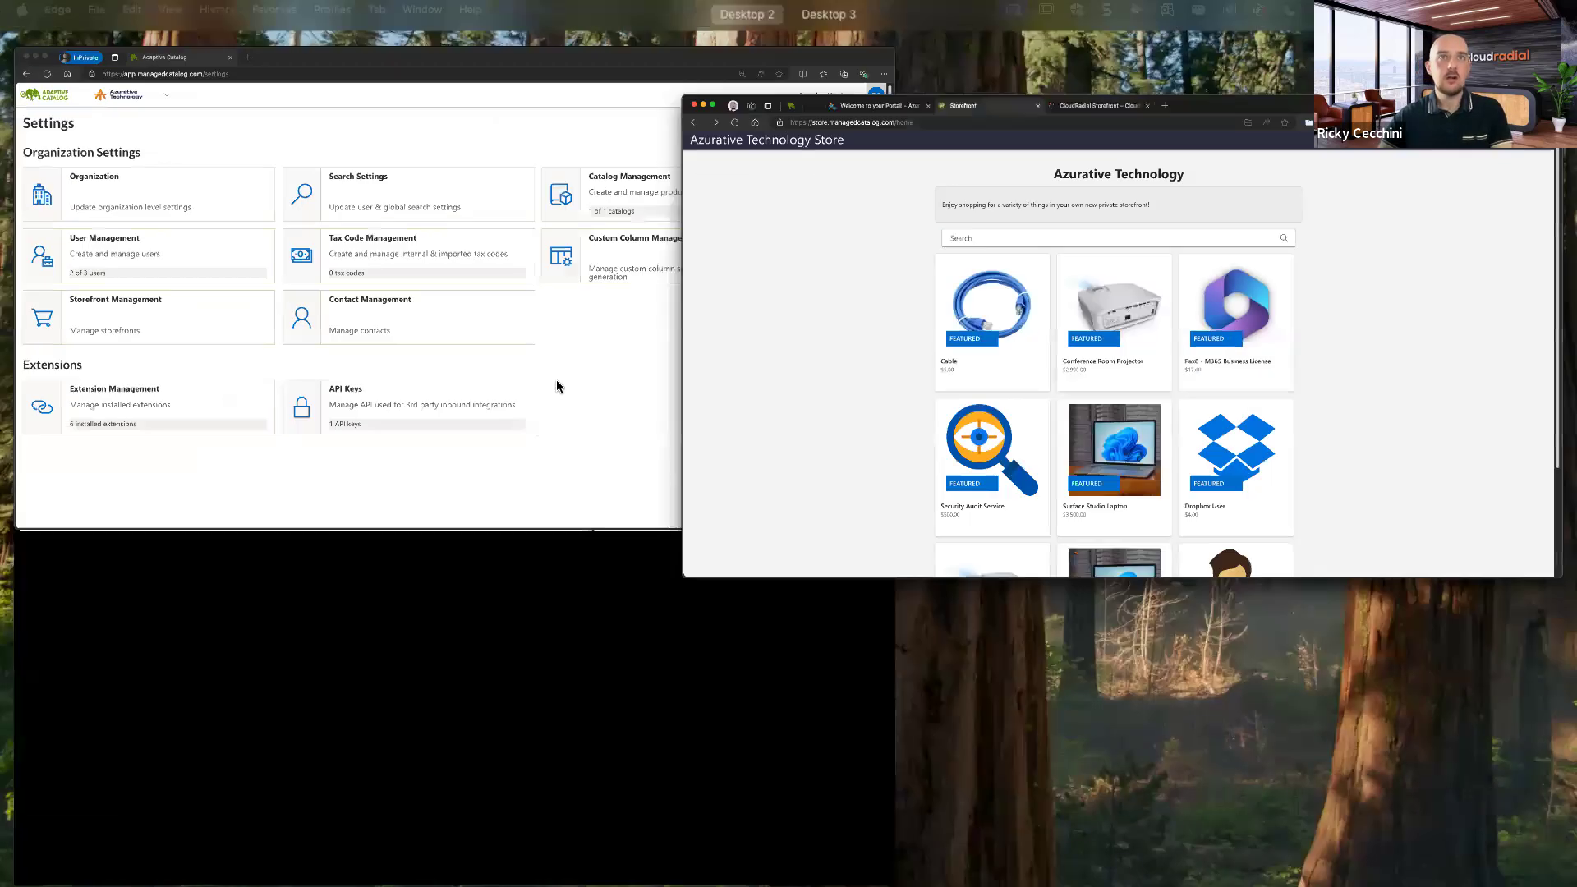
{"action": "left_click", "coordinate": [672, 396]}
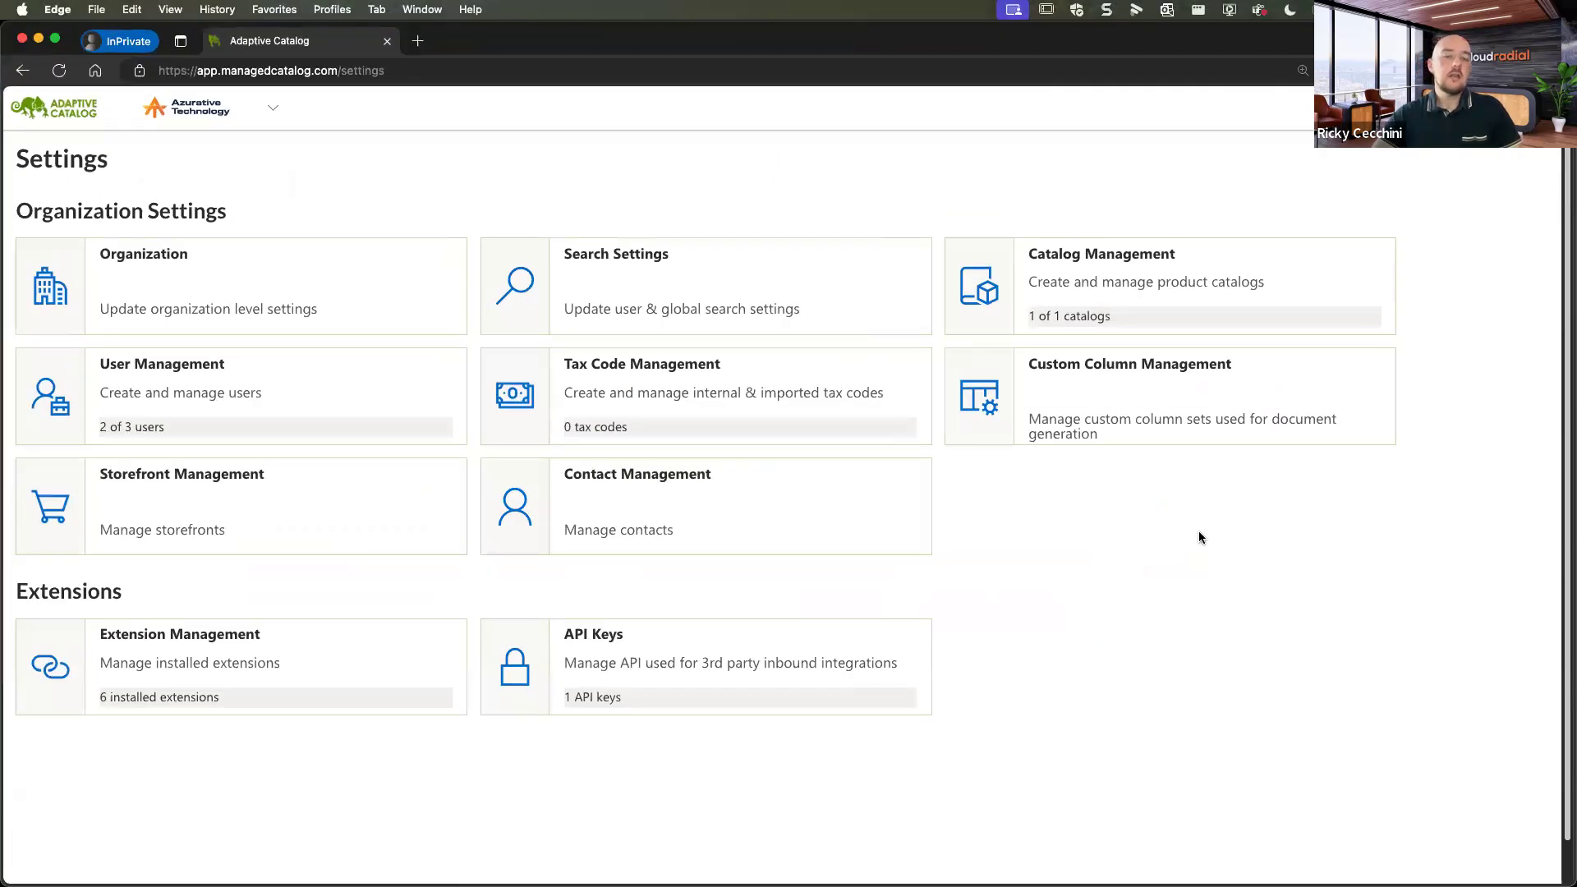